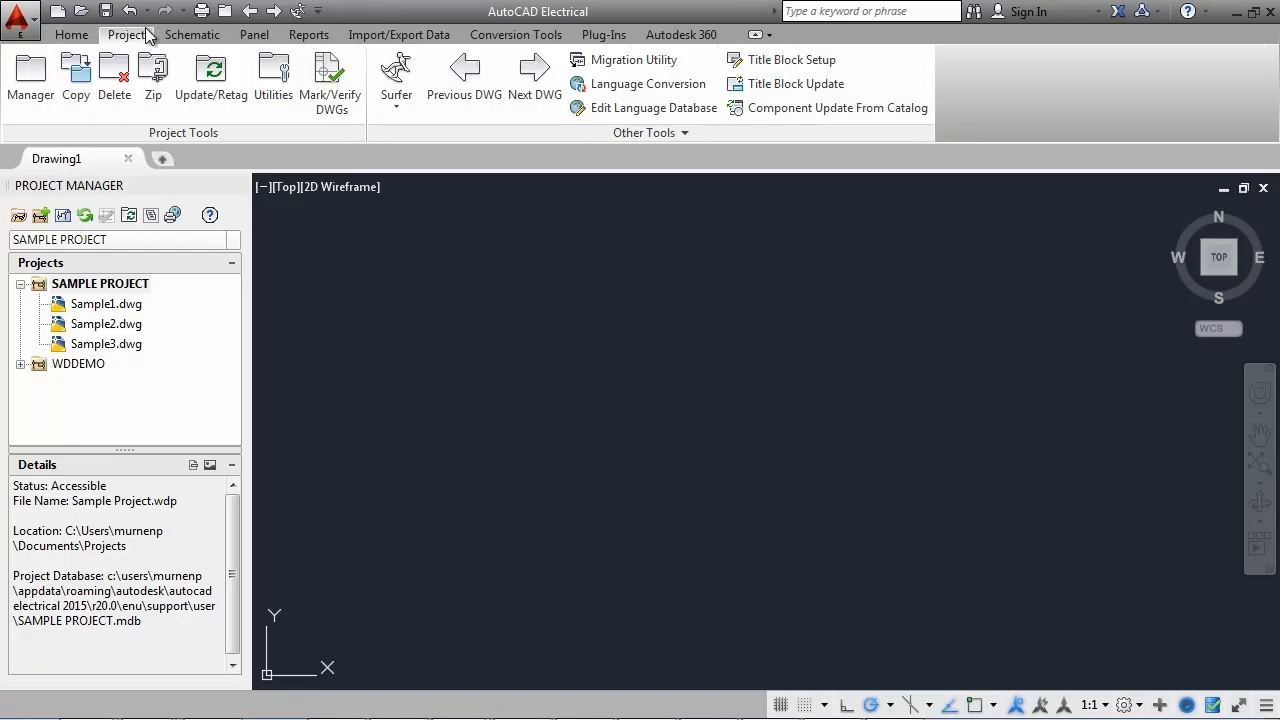
- Review the schematic library paths in the project properties of SAMPLE PROJECT, leaving the settings as they are
click(188, 36)
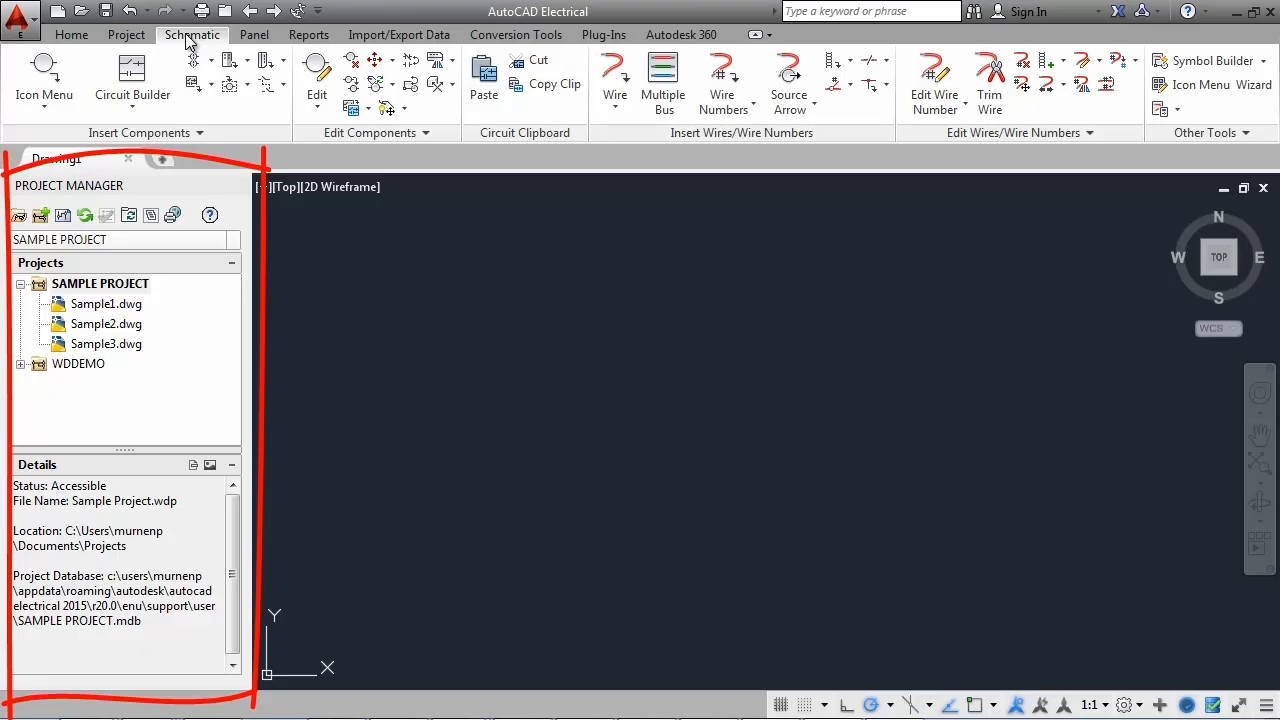
right_click(133, 278)
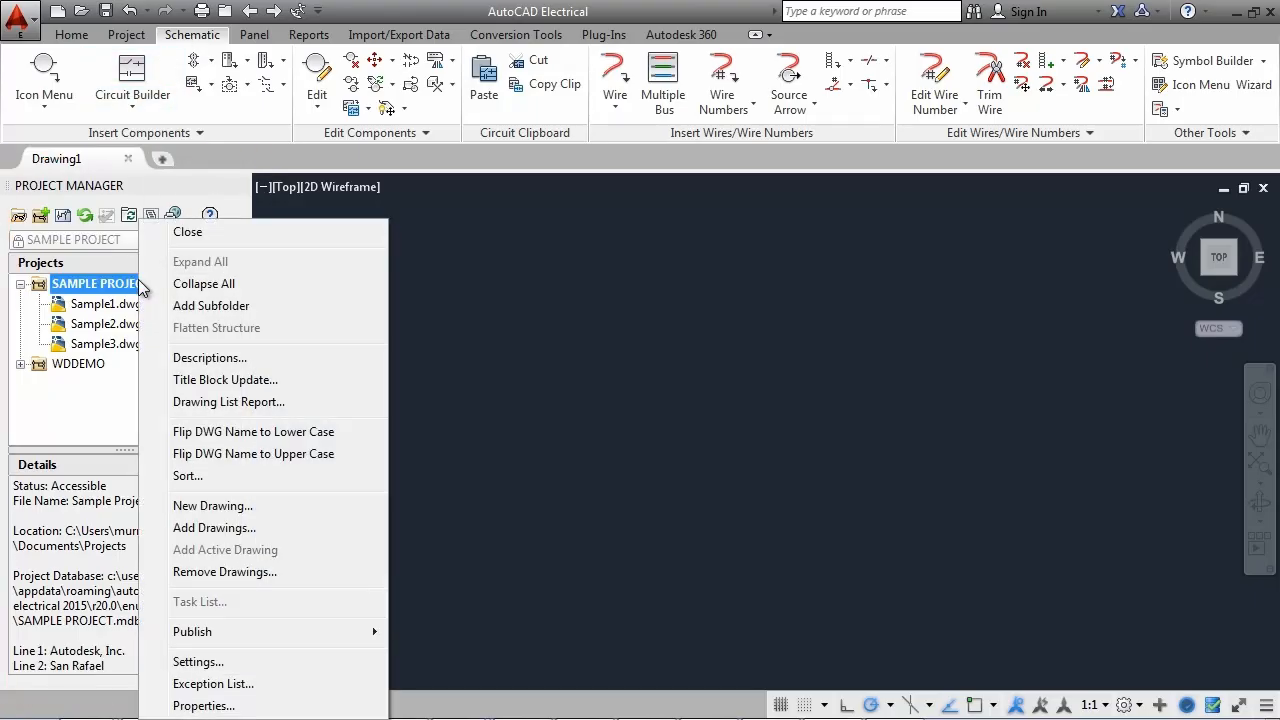
click(205, 703)
click(407, 156)
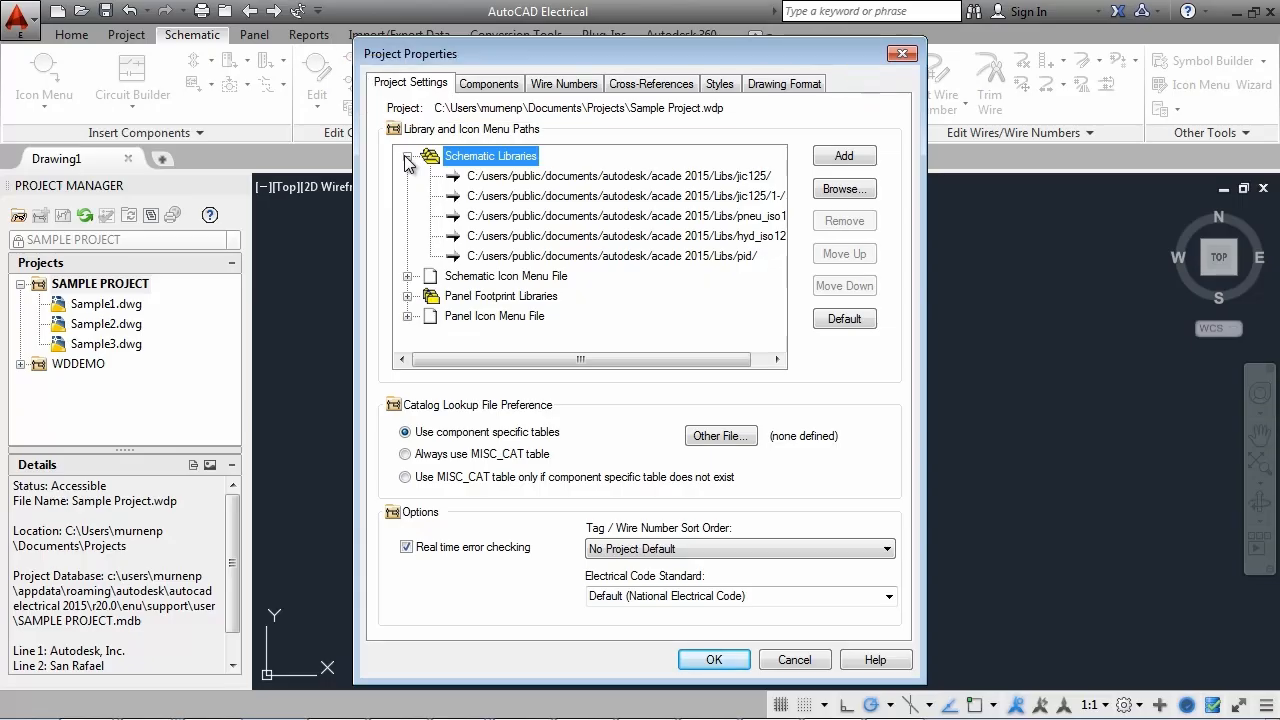
click(780, 660)
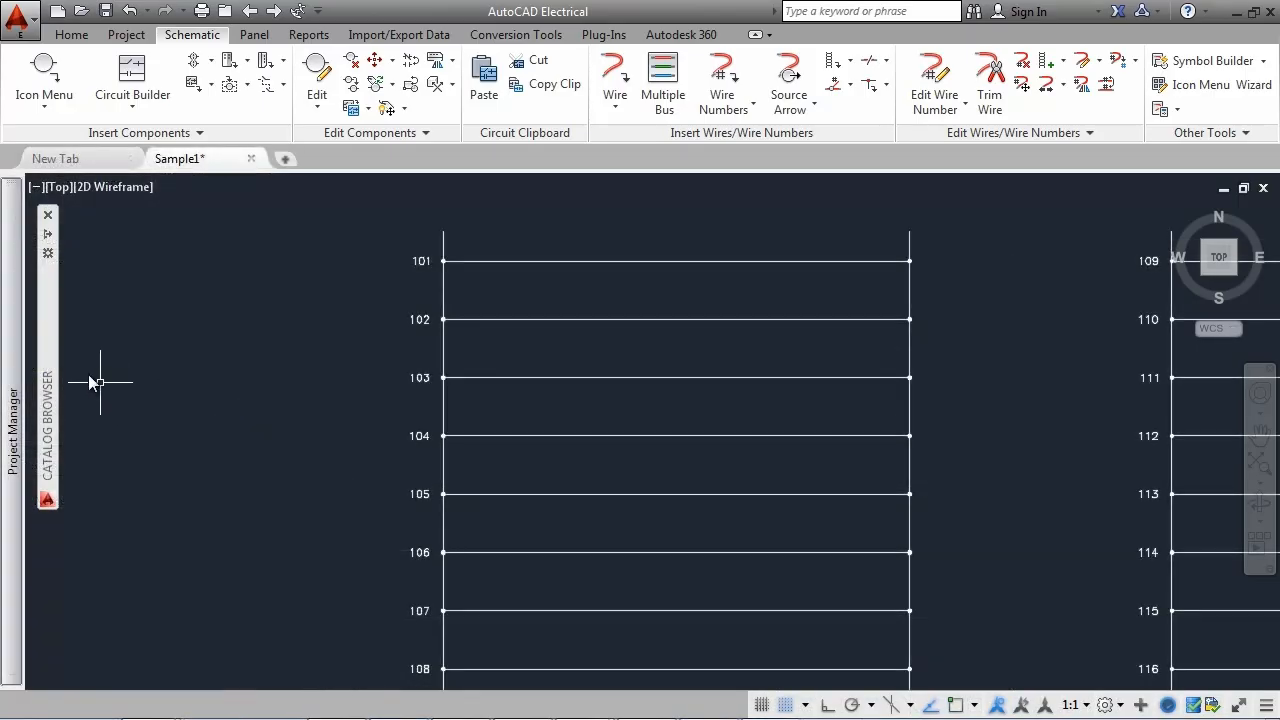
- Insert the AB 700S-P220DA1 control relay coil near the end of rung 101, described SAFETY / RELAY NO. 1, with location code MCAB5
mouse_move(53, 354)
text(A)
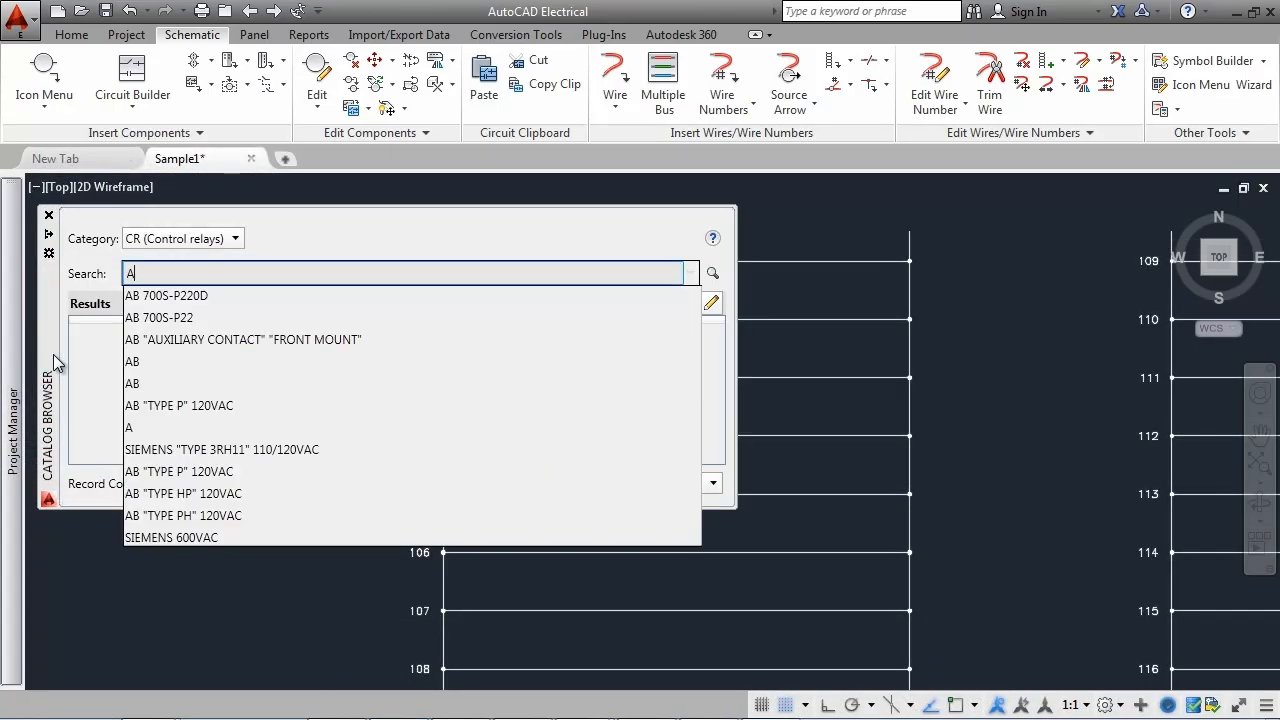
click(192, 289)
click(712, 273)
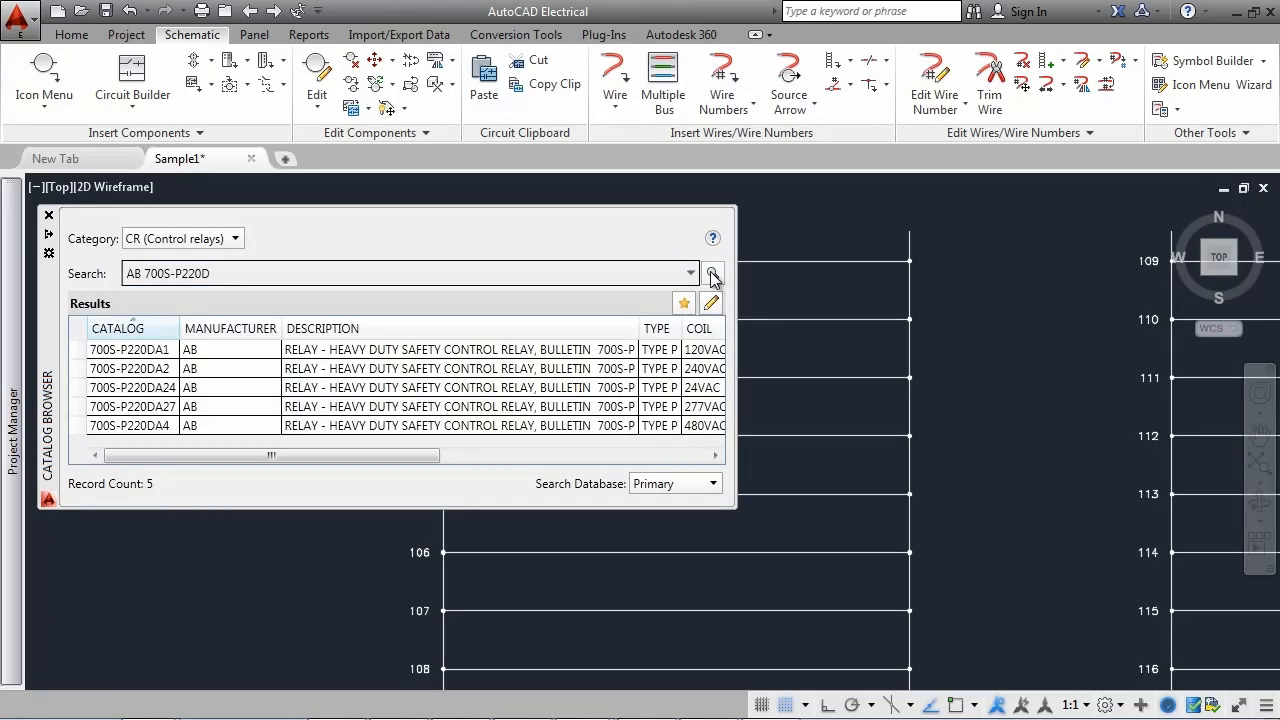
mouse_move(598, 350)
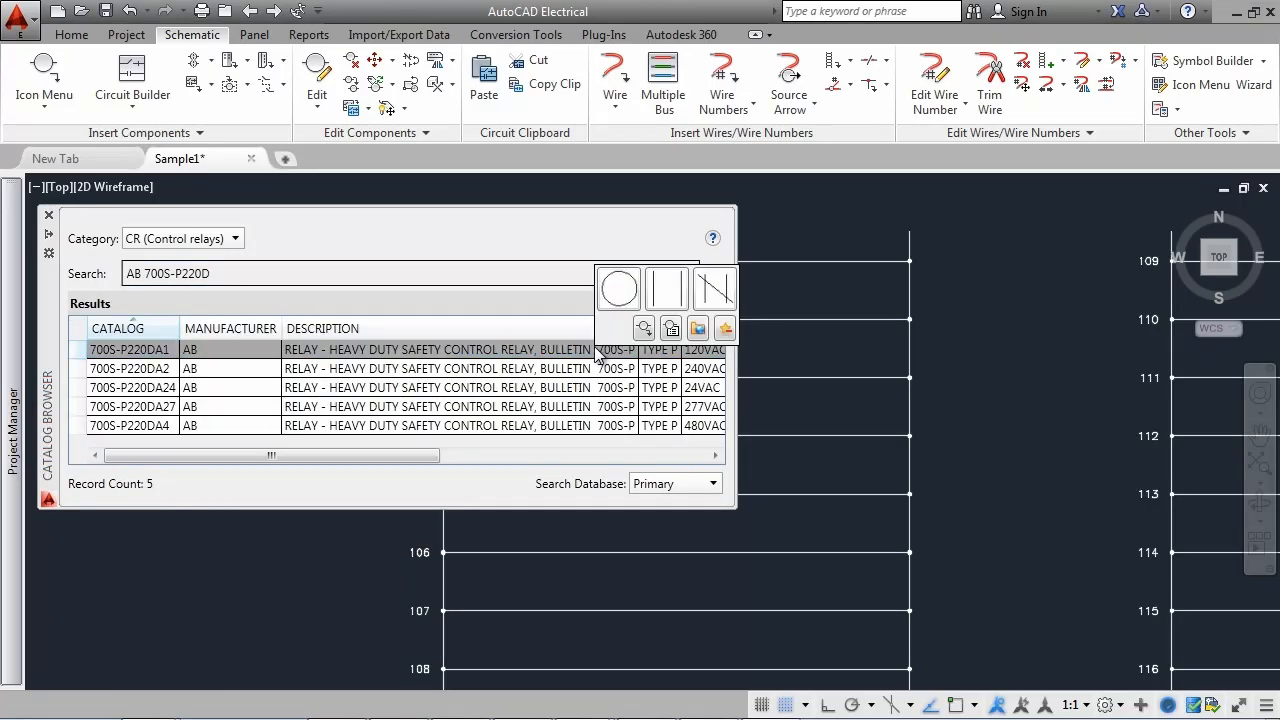
click(619, 289)
click(857, 262)
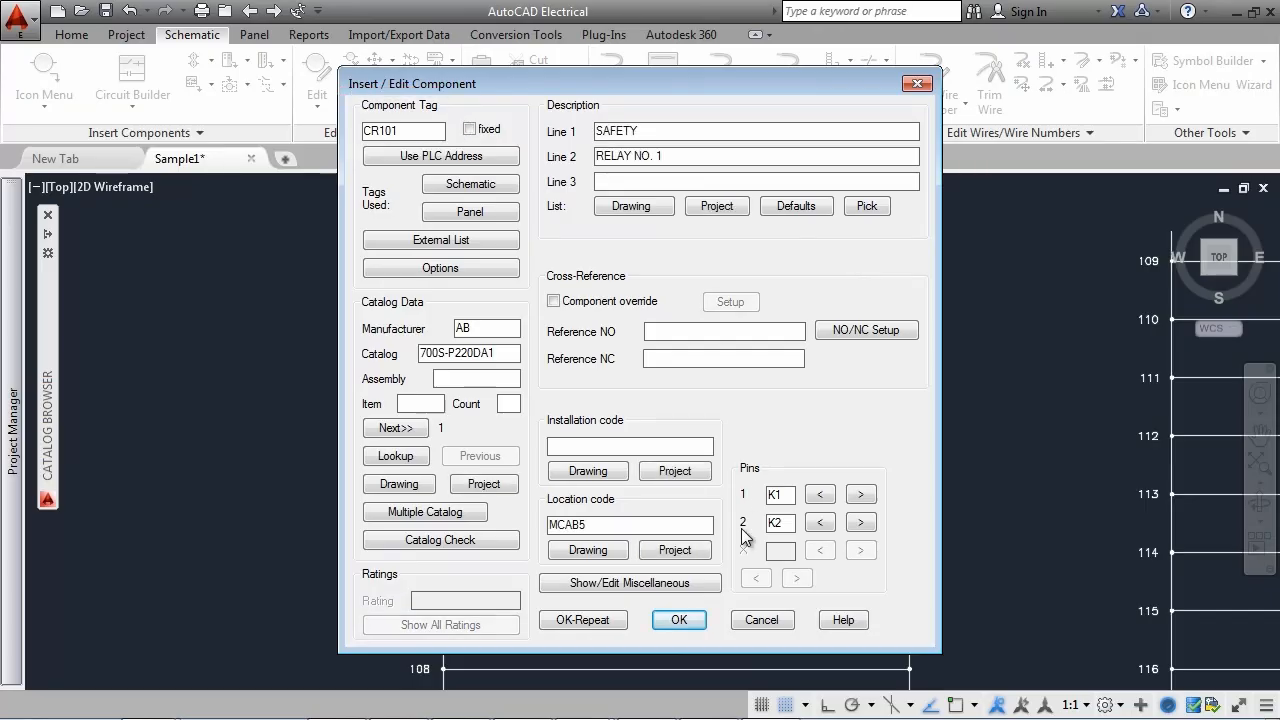
click(680, 620)
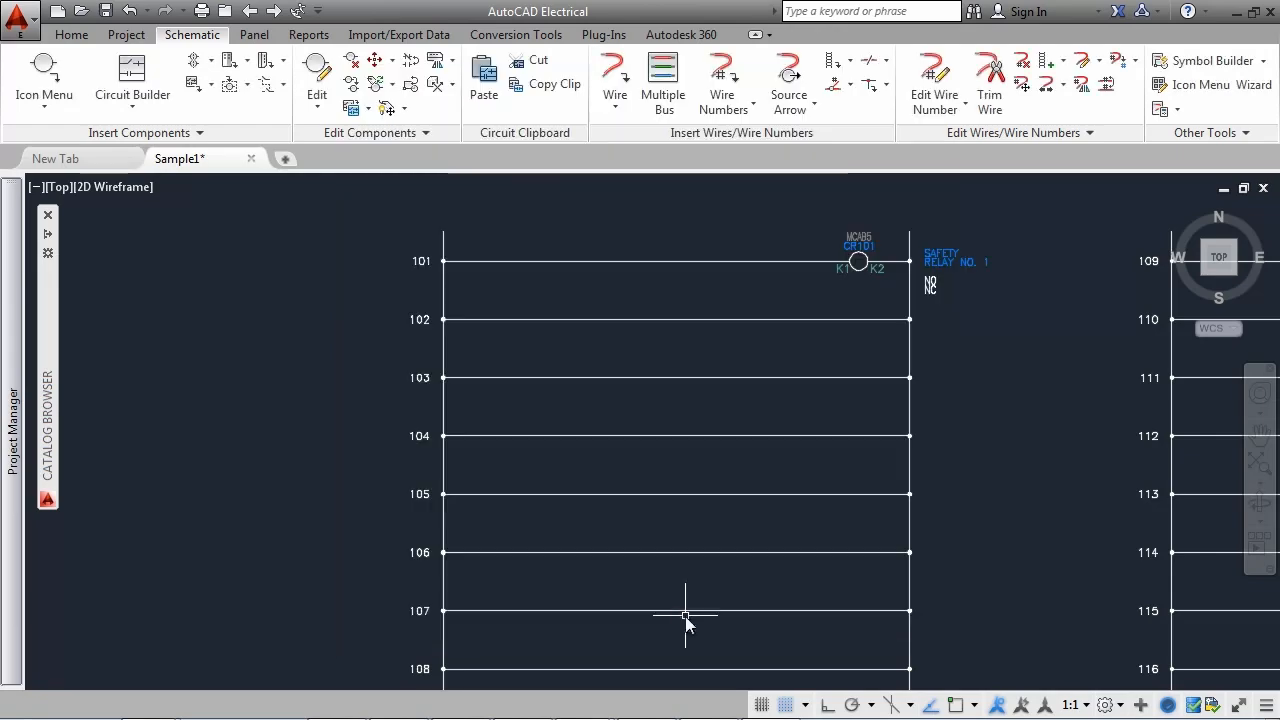
- Insert a 2 Position Maintain, NO selector switch on rung 101 and assign it the AB catalog part 800T-H17A2
click(55, 82)
click(532, 186)
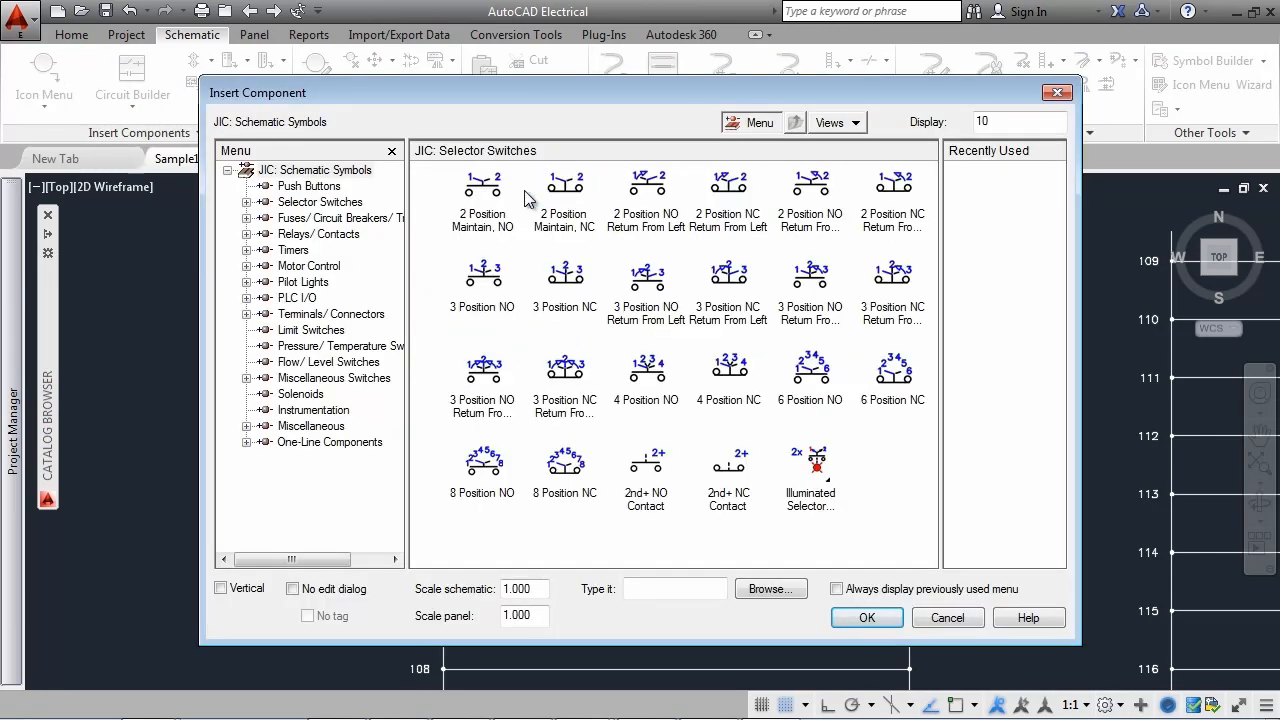
click(480, 185)
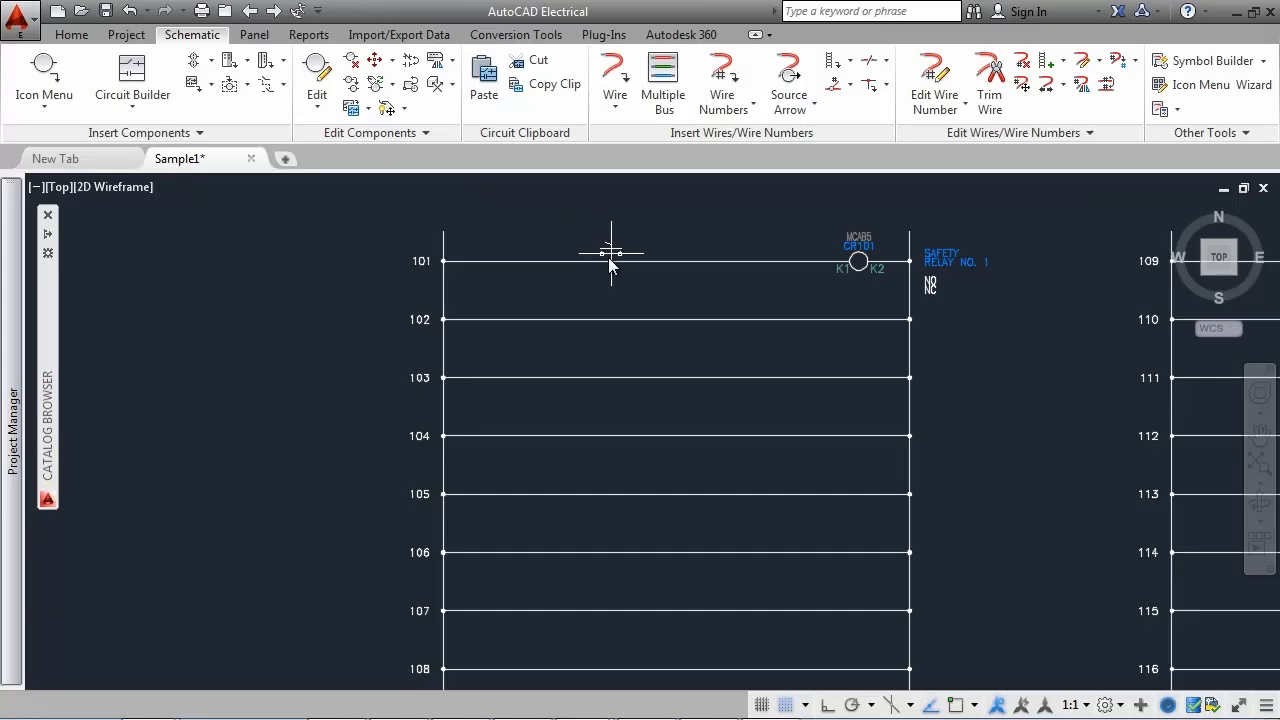
click(608, 259)
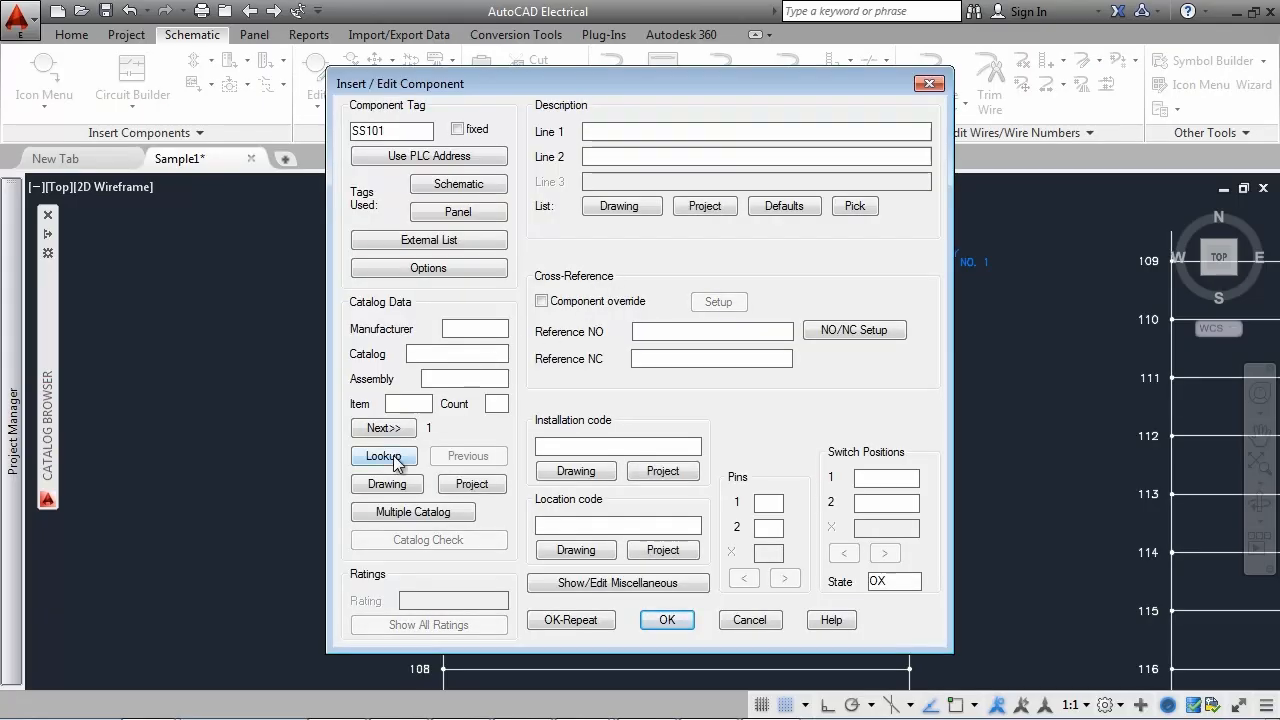
click(383, 456)
double_click(386, 365)
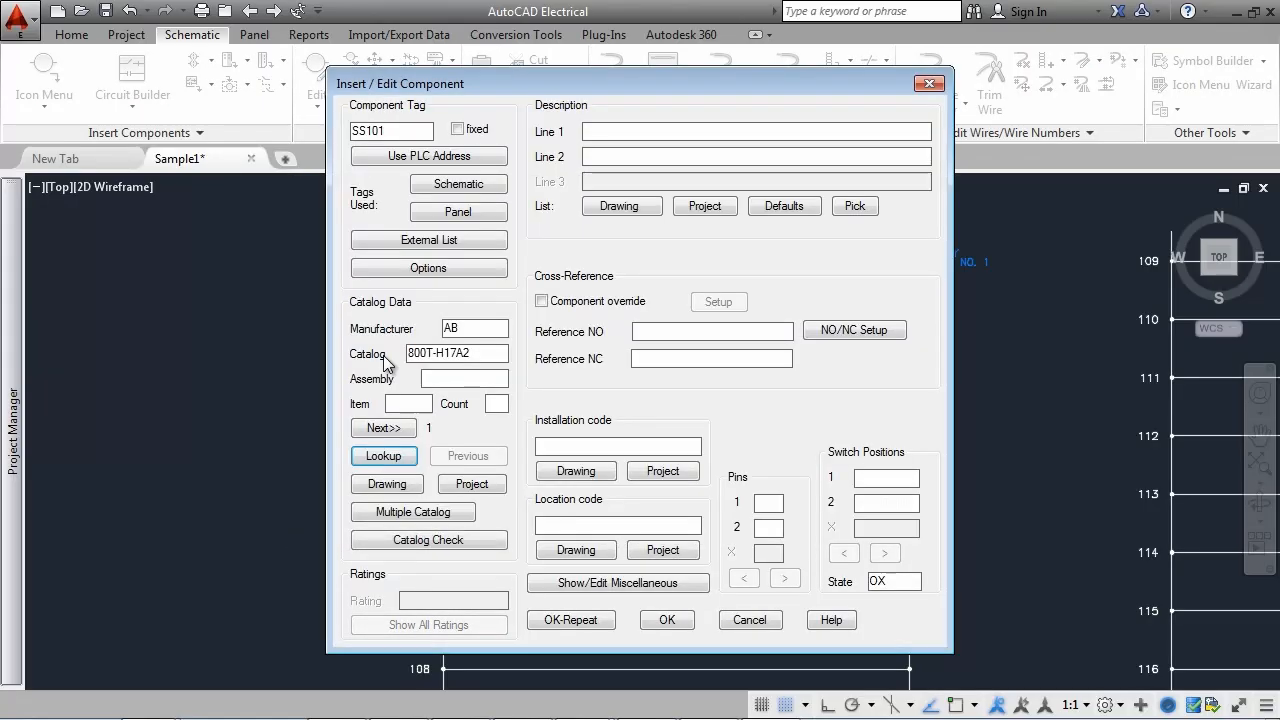
click(667, 621)
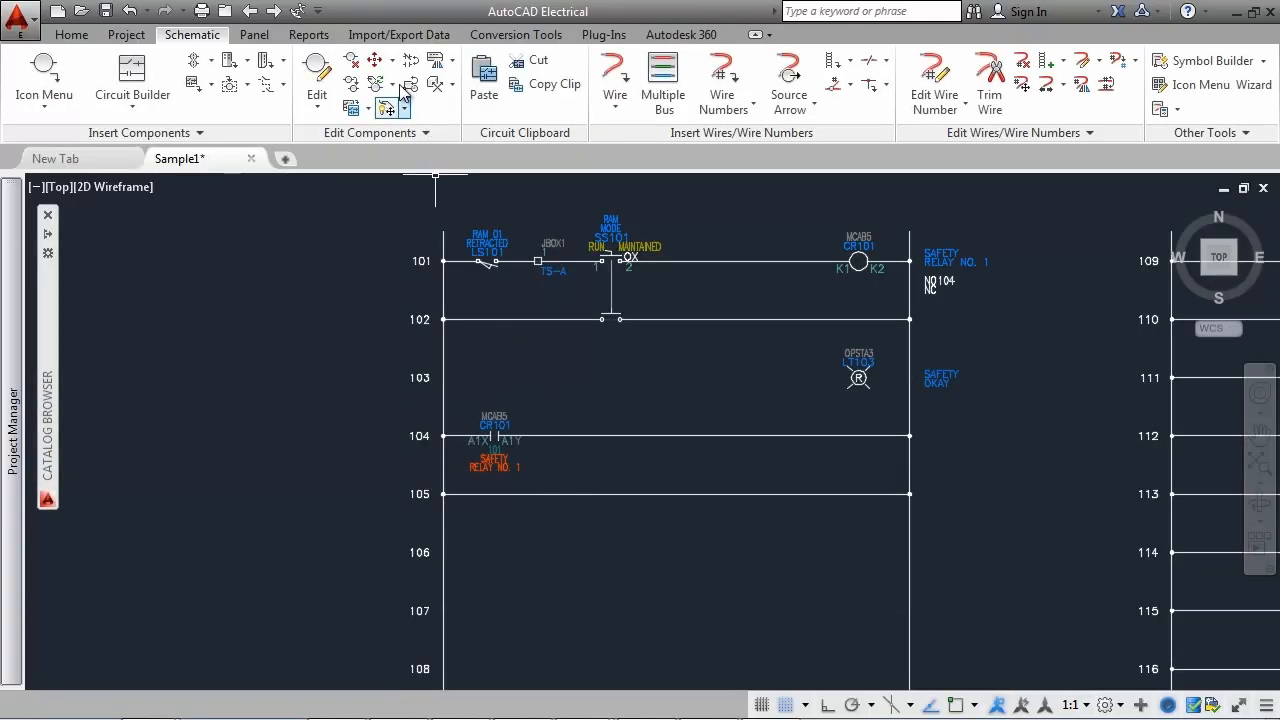
- Scoot selector switch SS101 along its rungs towards relay CR101 and trim away the empty wire on rung 105
click(378, 62)
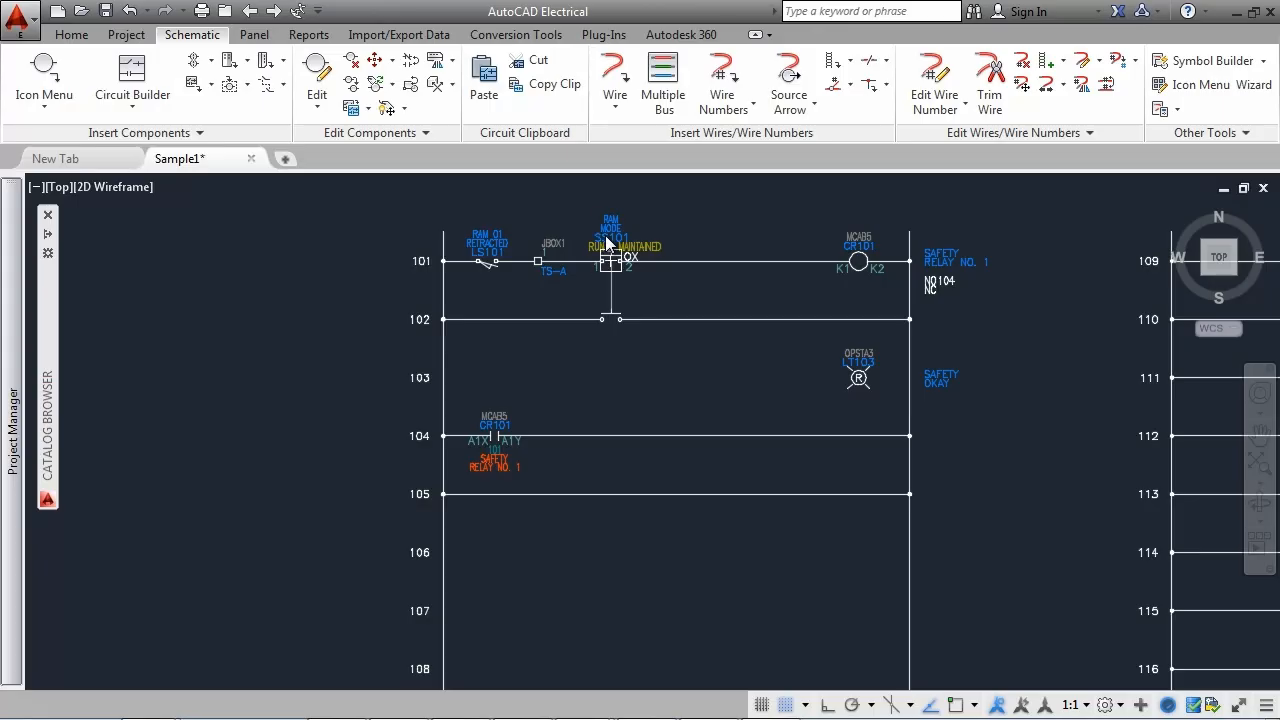
click(606, 242)
click(704, 253)
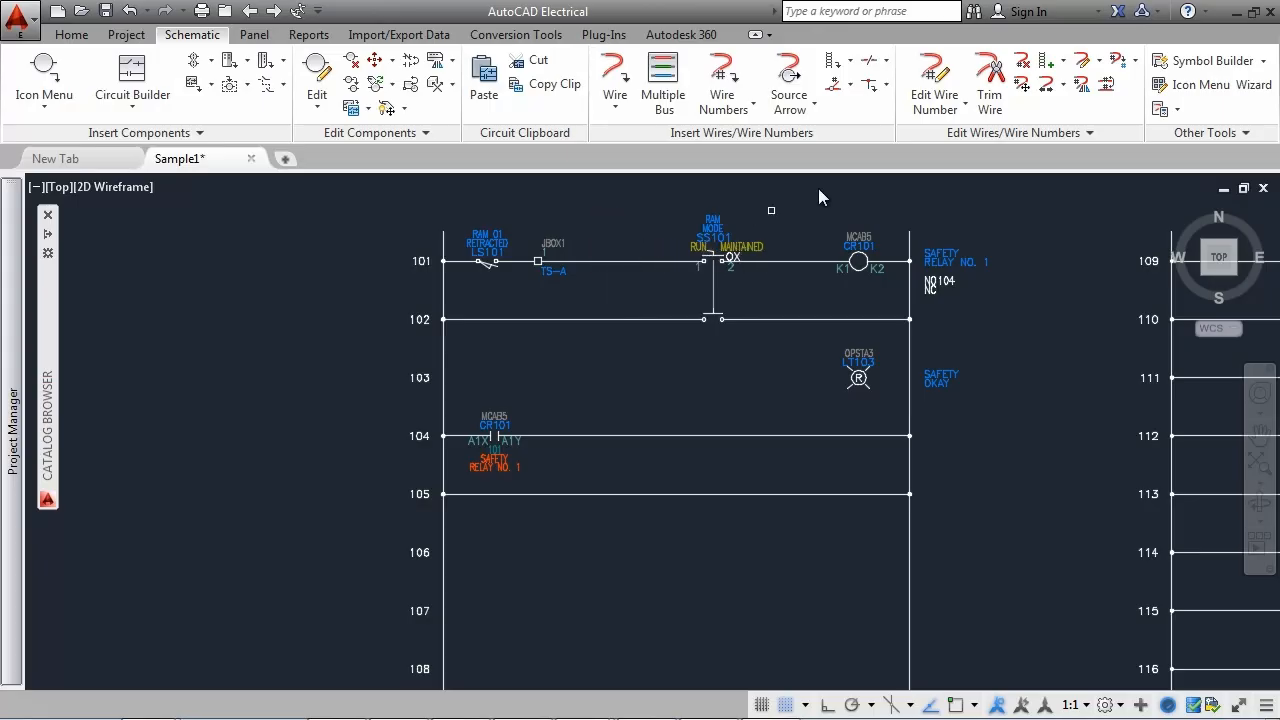
click(989, 85)
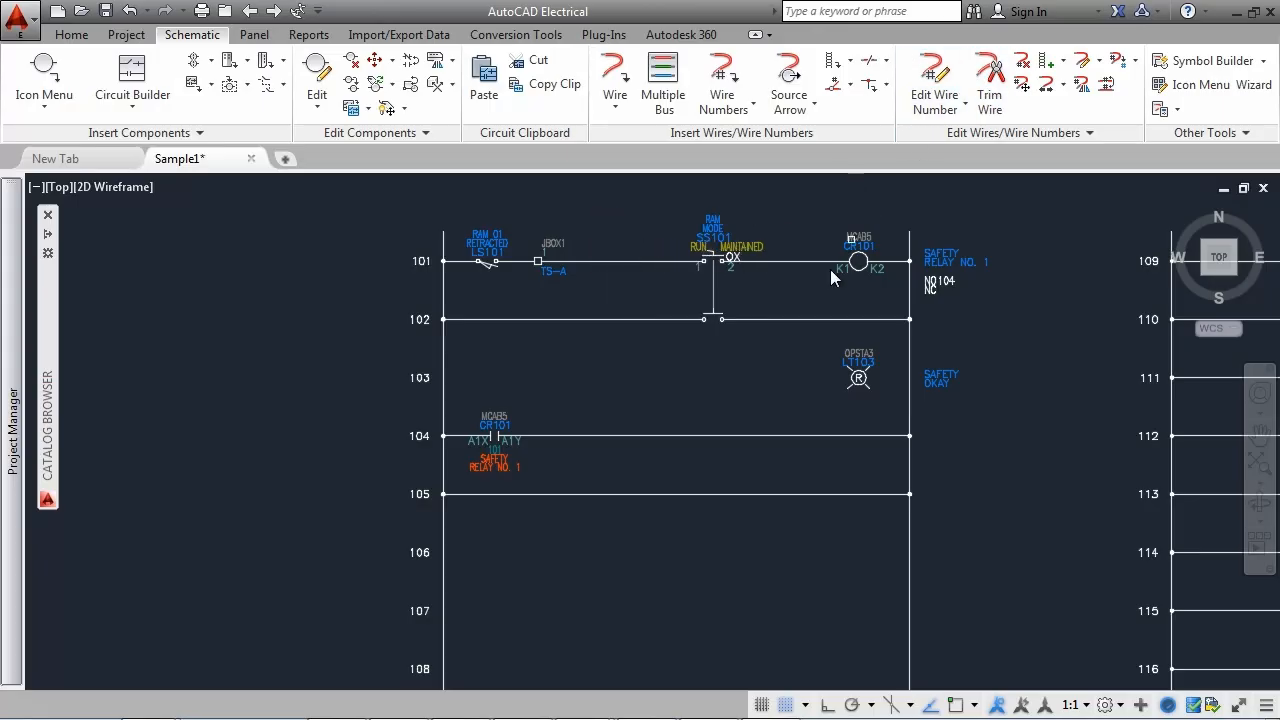
click(653, 494)
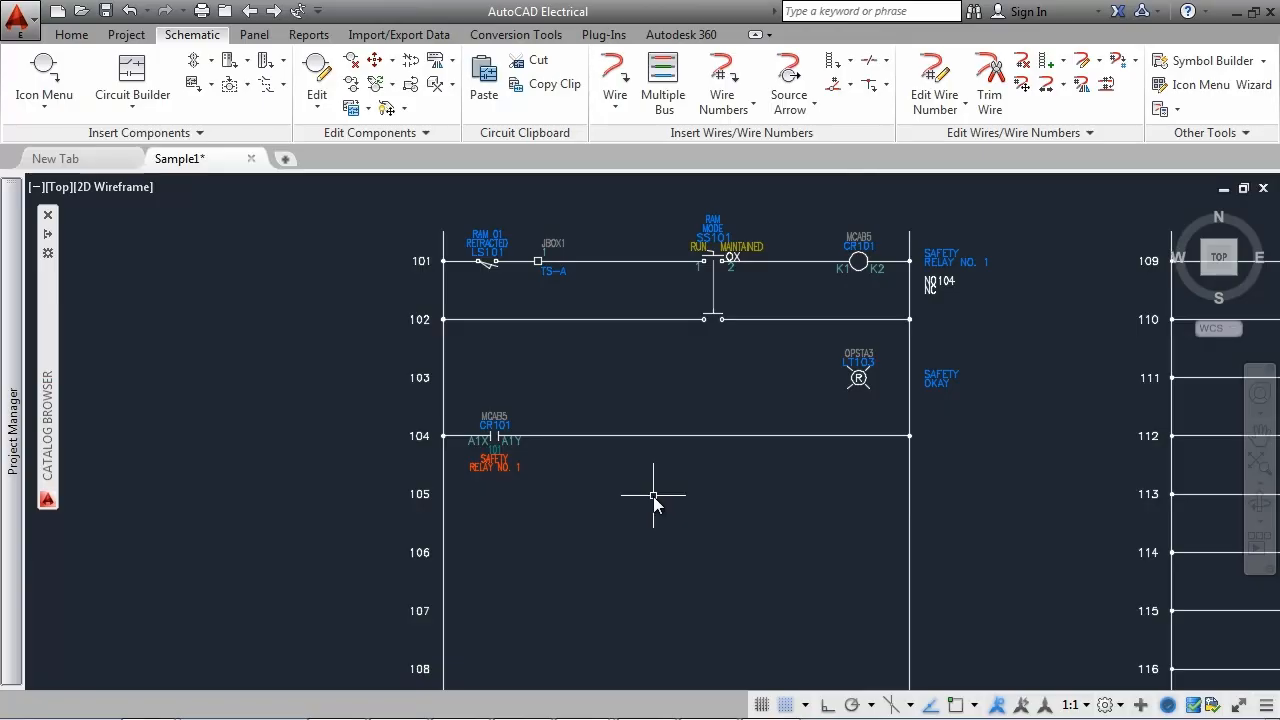
- Copy the limit switch, terminal, relay coil CR101 and pilot light LT103 to the clipboard and paste them one rung lower, starting at rung 102
click(541, 84)
click(461, 207)
click(589, 299)
click(808, 200)
click(1001, 418)
key(Return)
click(484, 85)
click(442, 319)
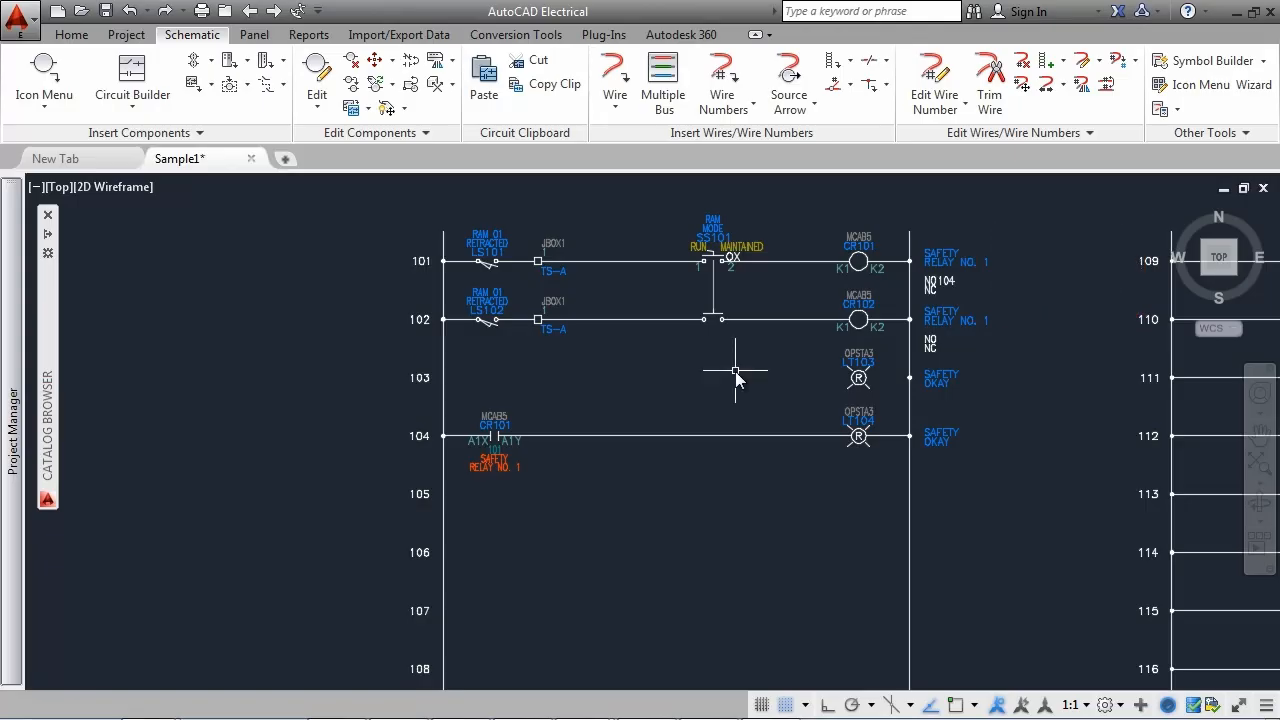
- Create a RED 14AWG wire type and apply it to the wires between the components on rungs 101 and 102
click(1084, 60)
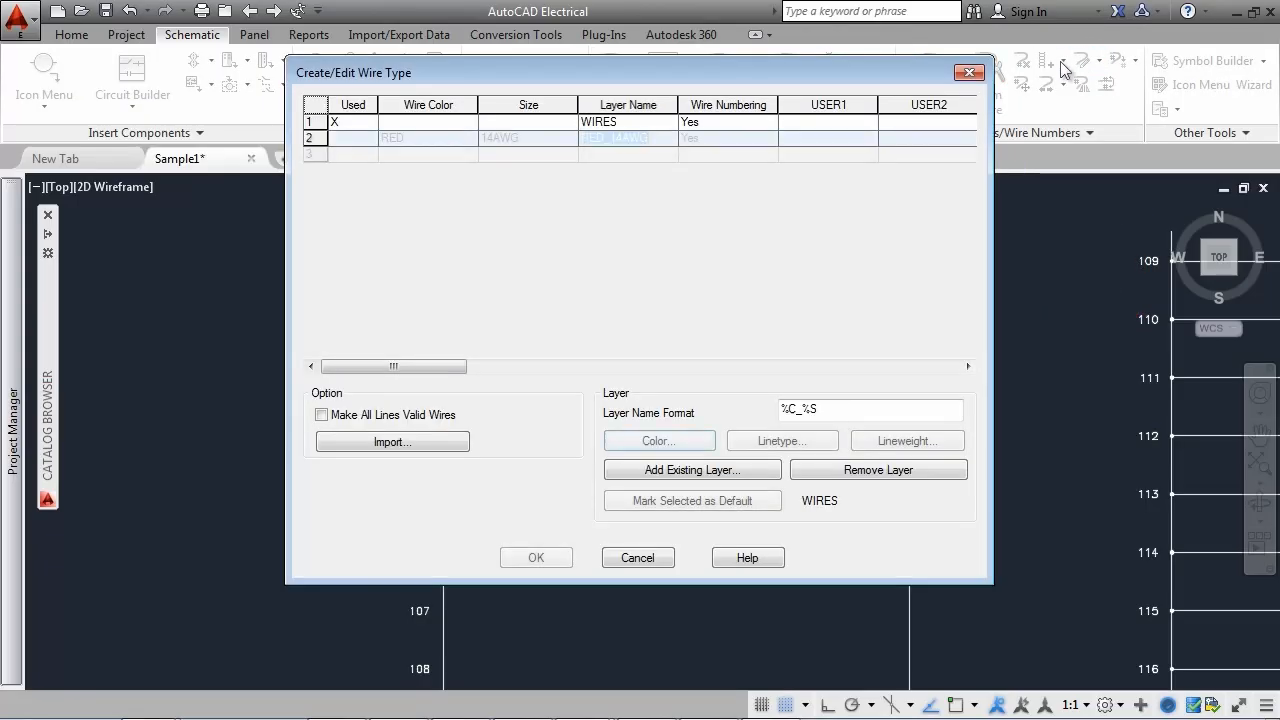
click(557, 555)
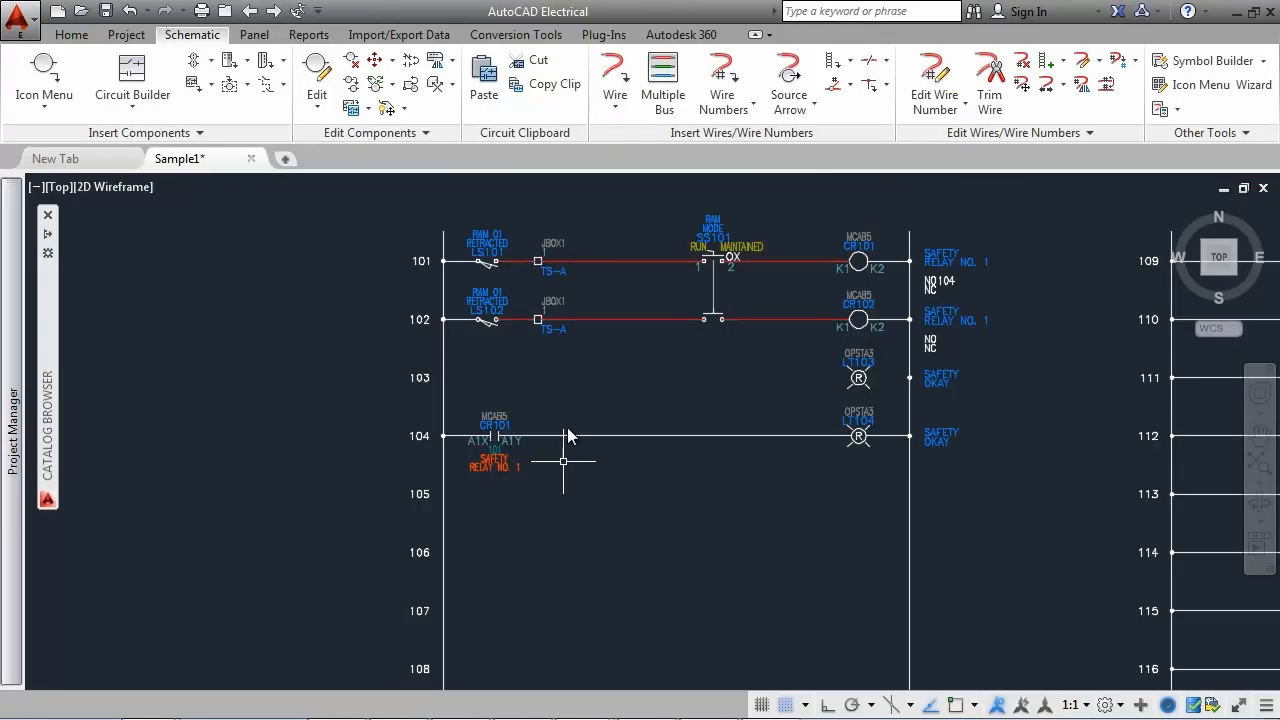
- Wire pilot light LT103 from the rail at rung 103 to the rung 102 wire, and tag all wires drawing-wide by line reference
click(614, 75)
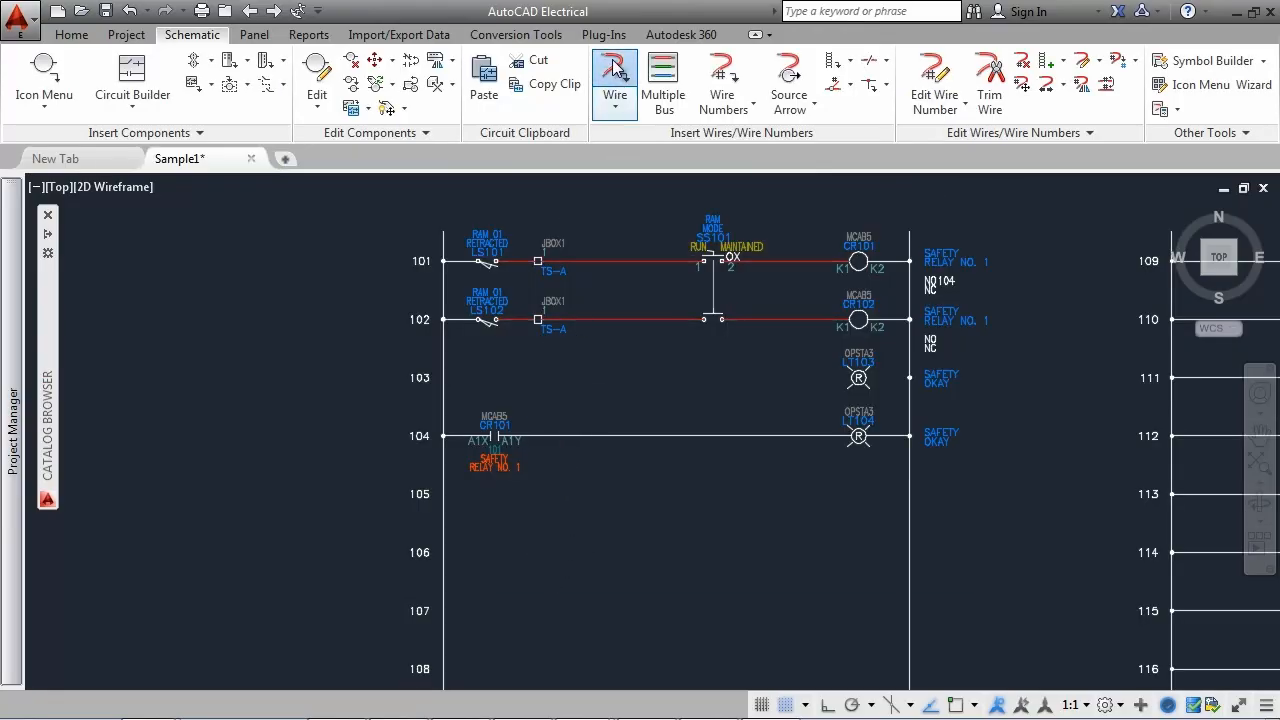
click(908, 381)
click(777, 319)
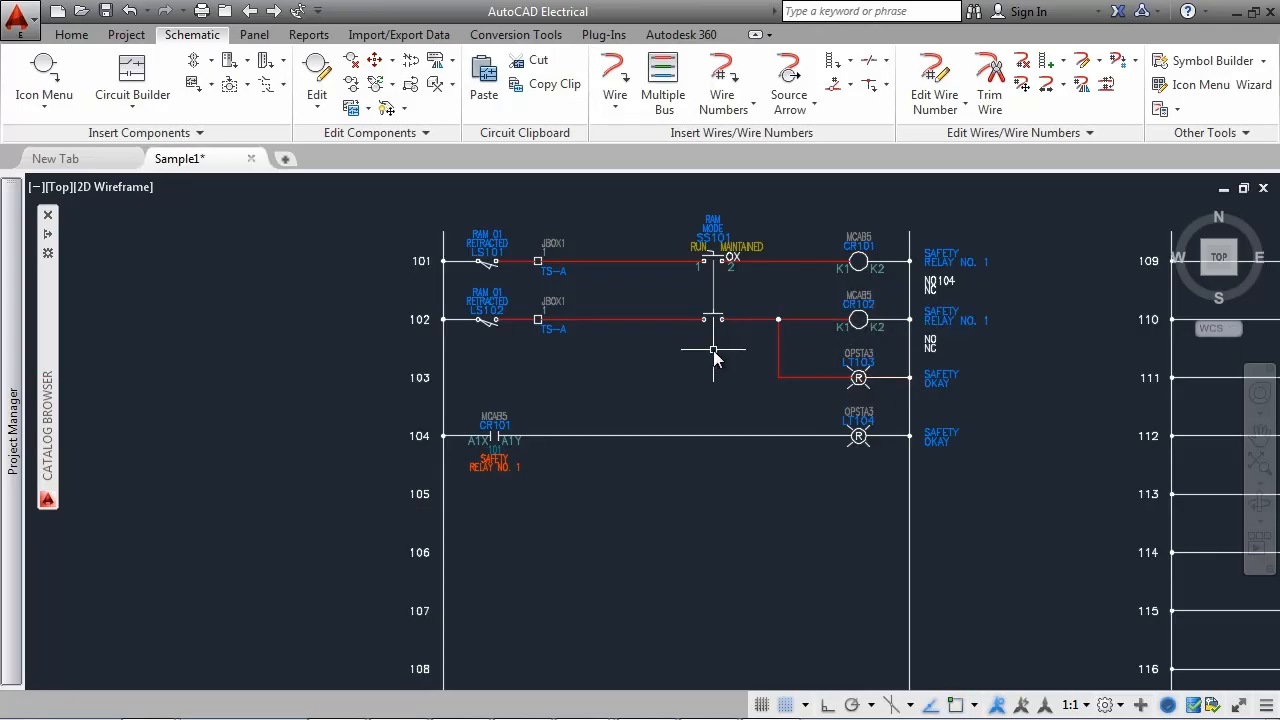
click(726, 80)
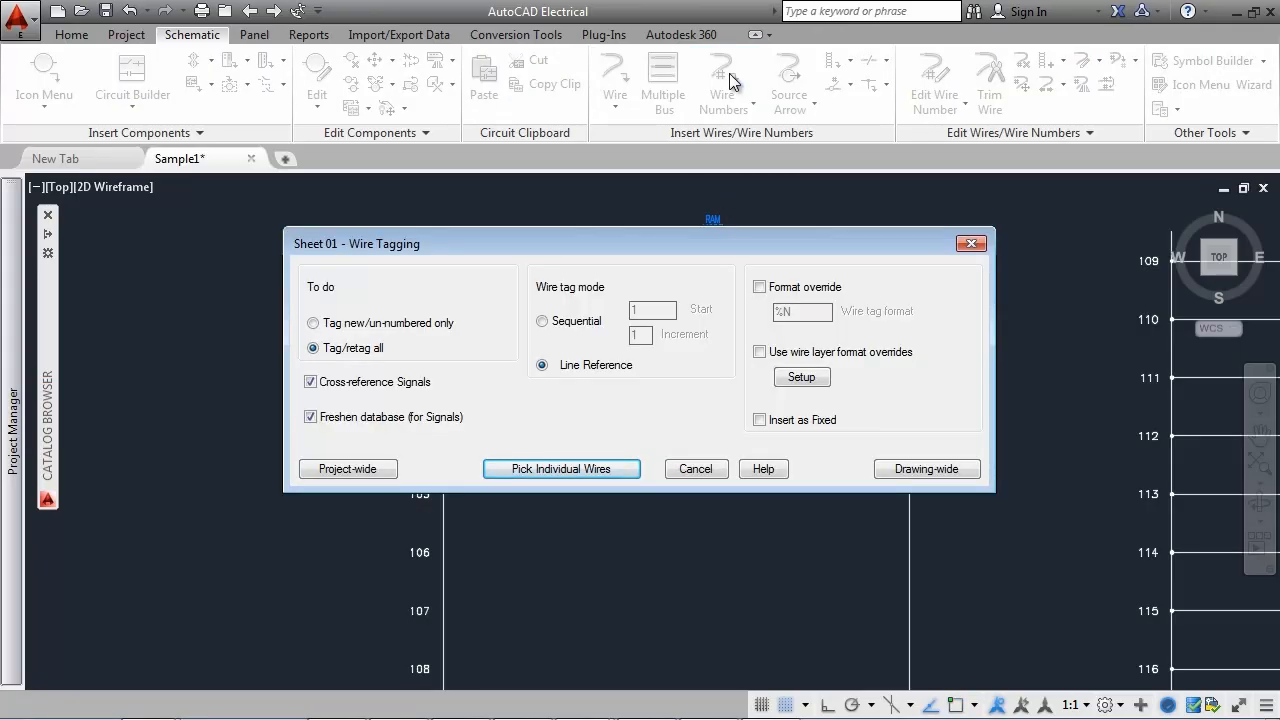
click(924, 469)
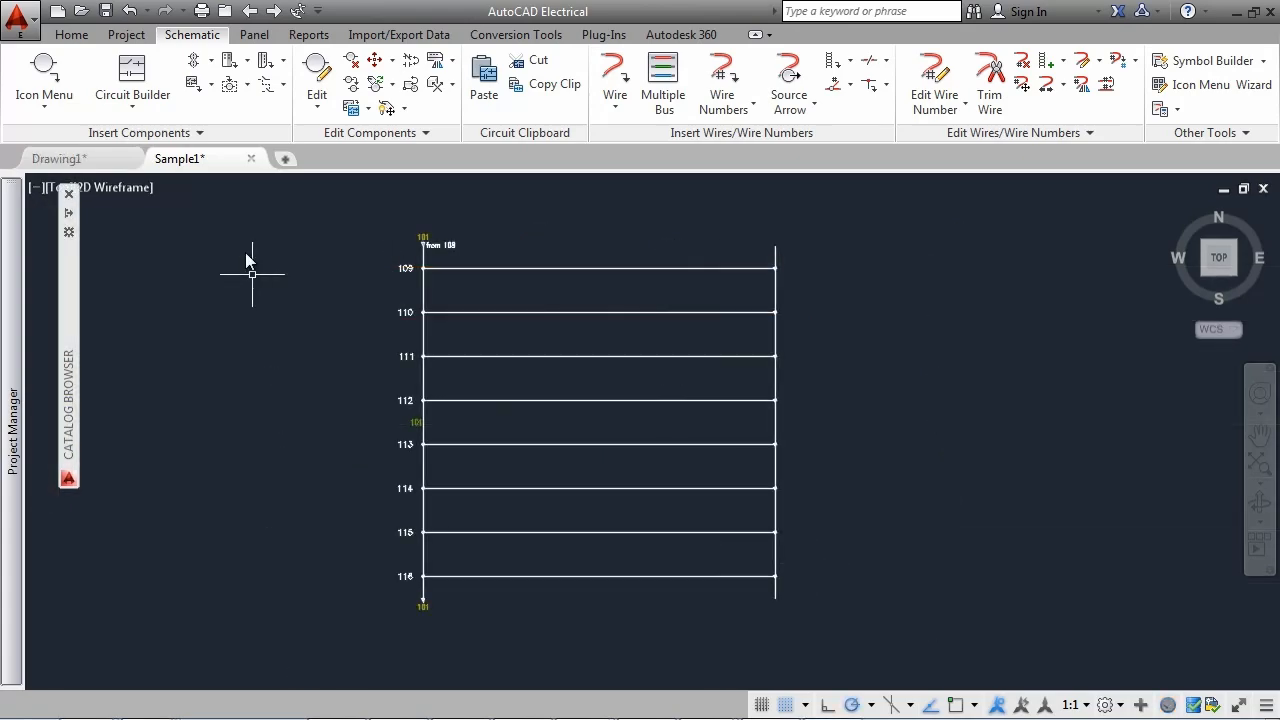
- Insert the ABB S900-AI910B analog input PLC module, vertical with graphics style 1, on the ladder at rung 109
click(231, 64)
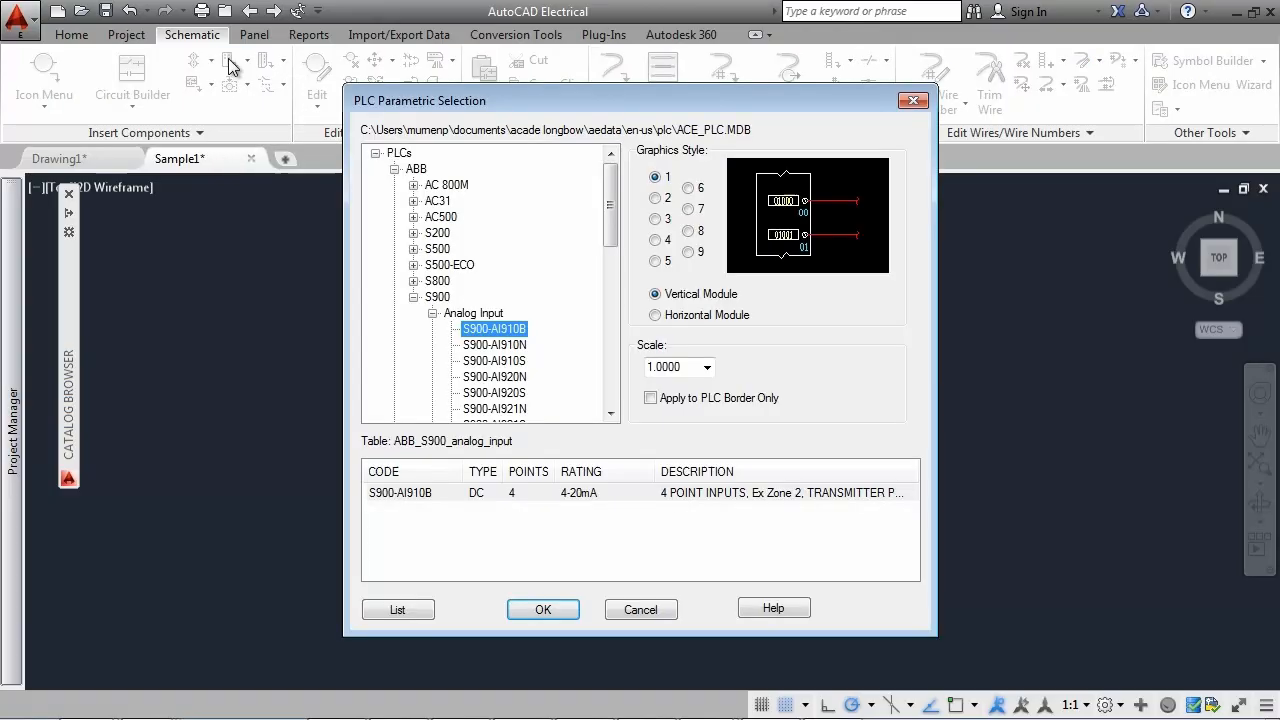
double_click(422, 493)
click(713, 268)
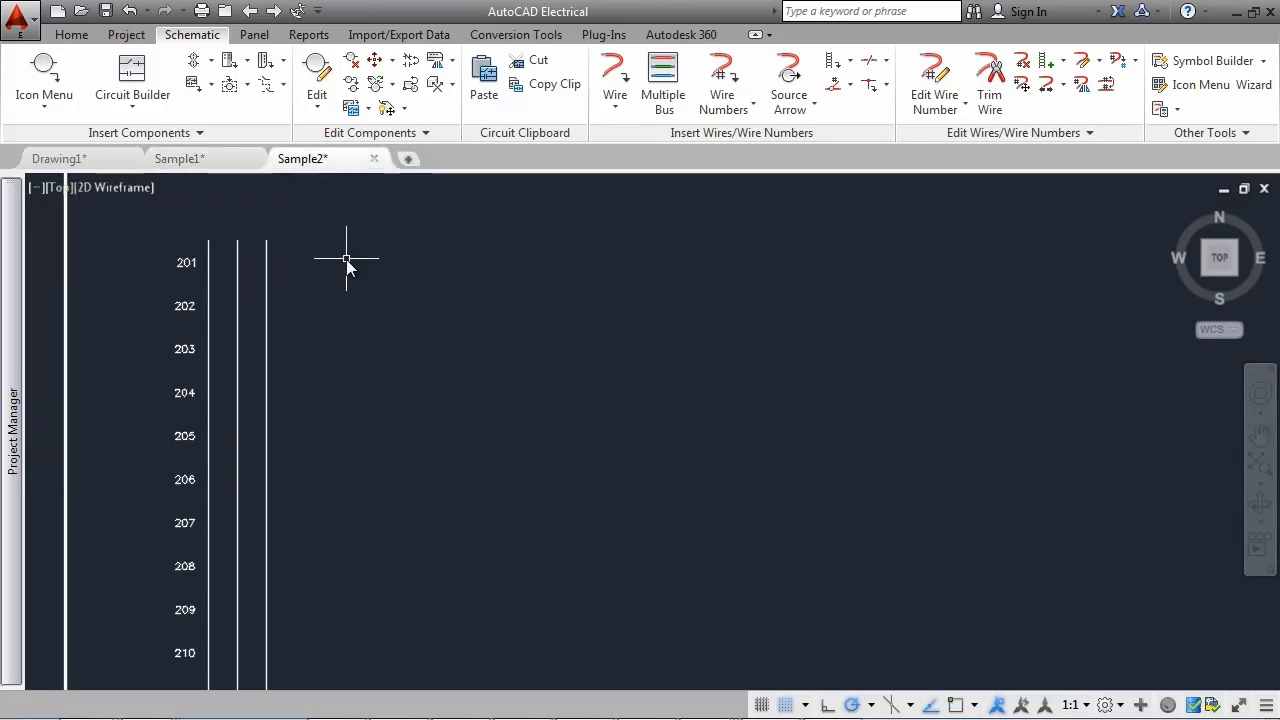
- Configure a Horizontal - FVNR - non reversing 3ph motor circuit with 8 AWG wire sized for a run distance of 75 FT
click(132, 72)
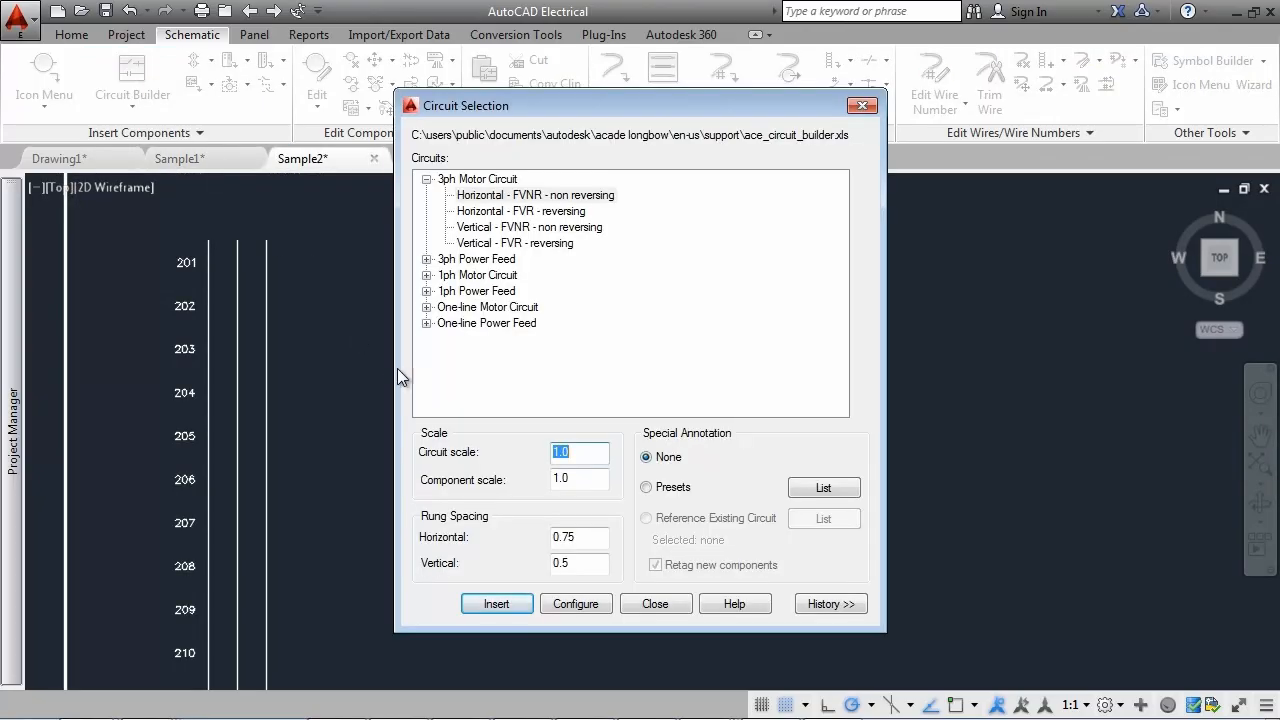
click(576, 604)
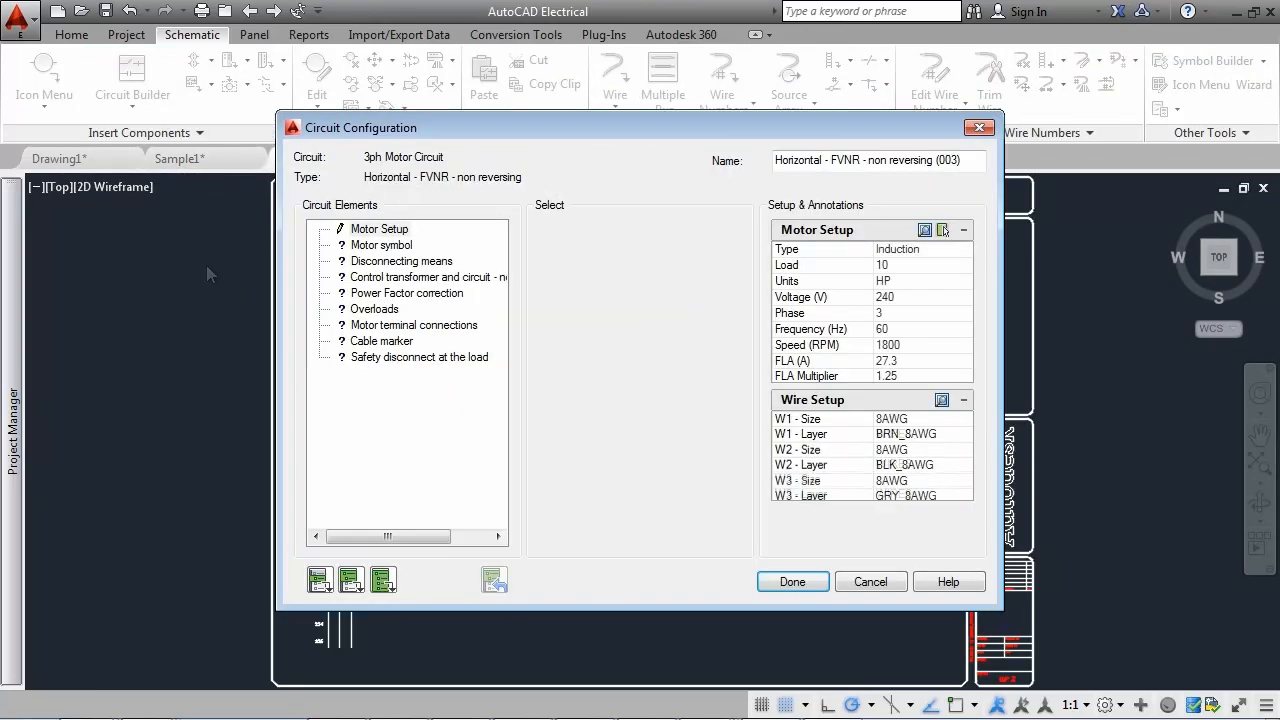
click(941, 400)
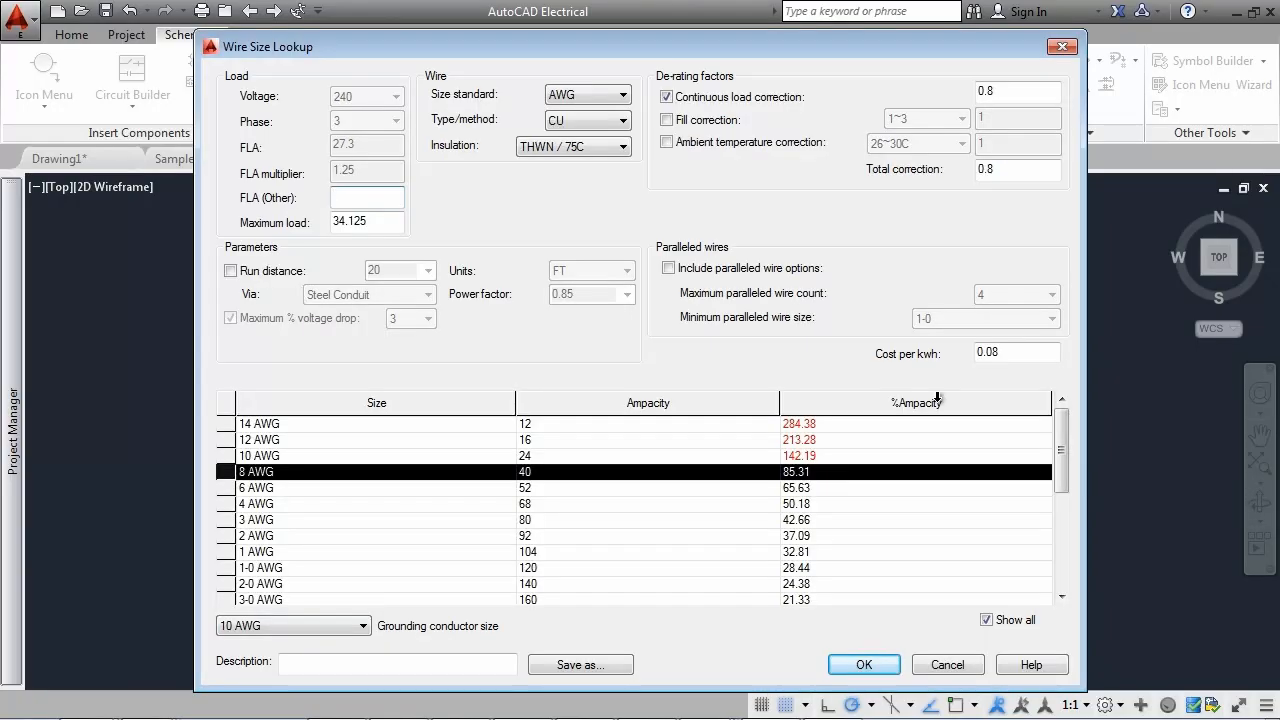
click(231, 270)
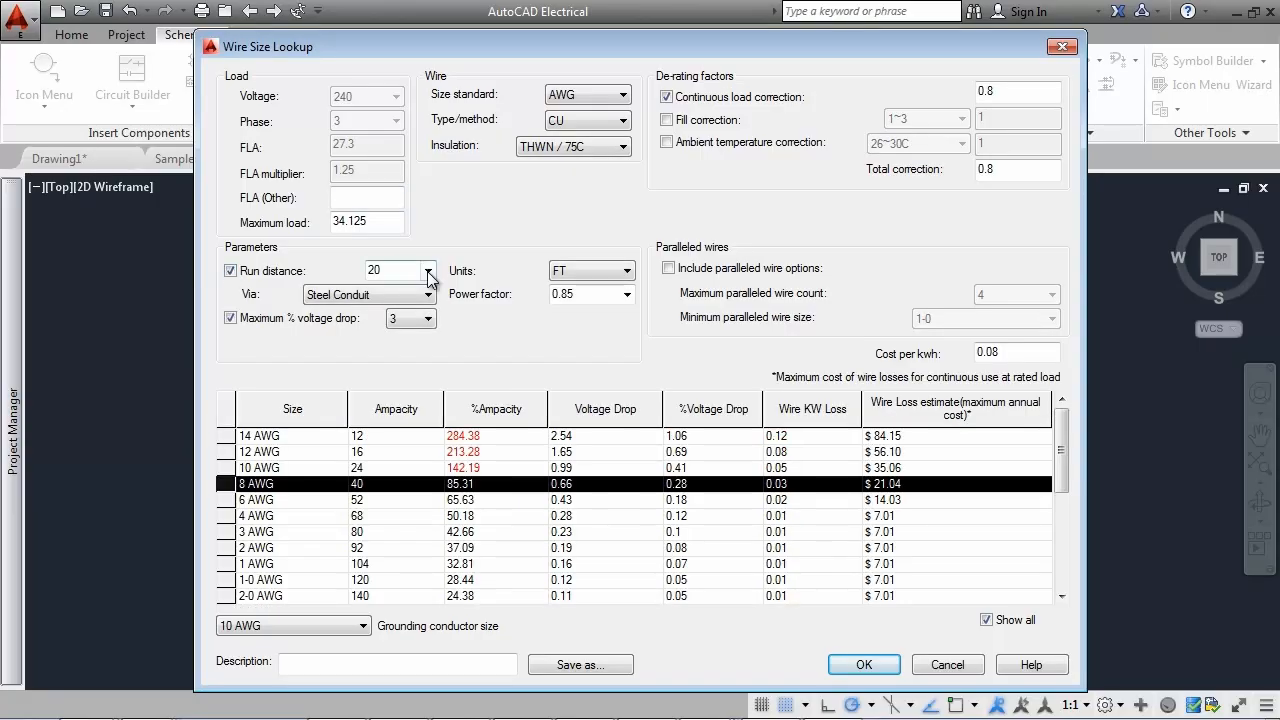
click(428, 270)
click(420, 314)
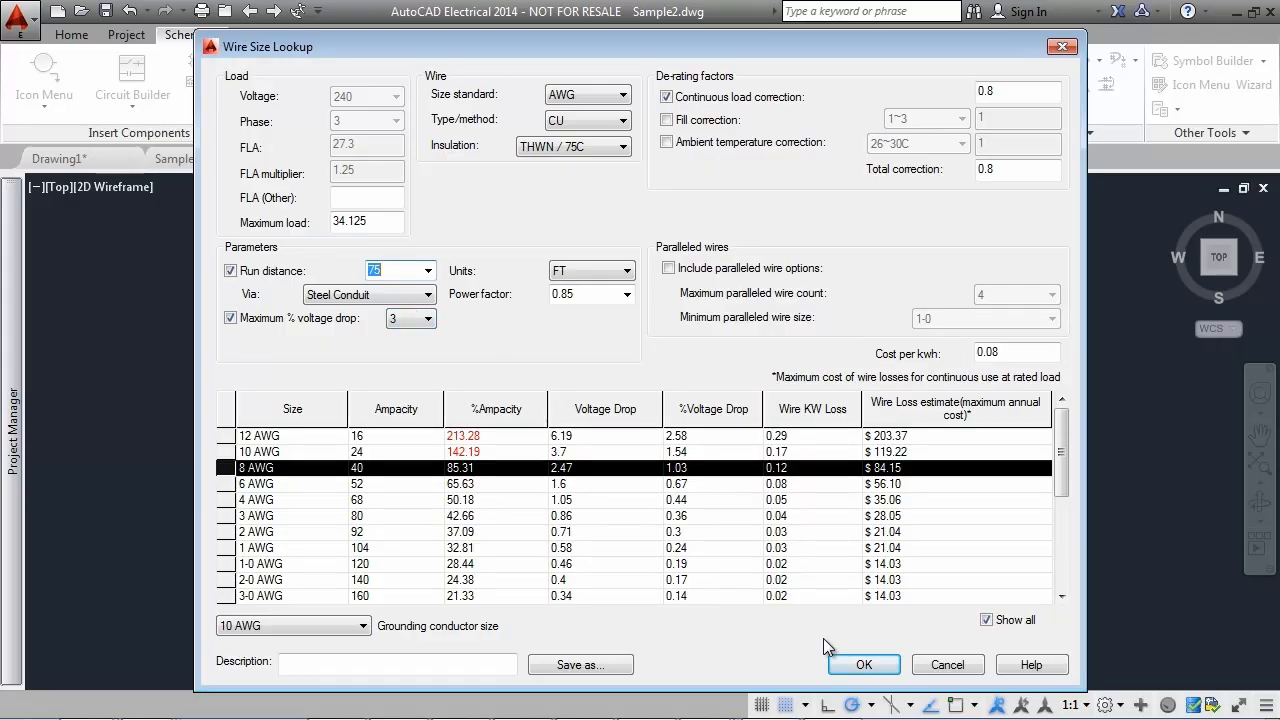
click(864, 664)
- Set the motor symbol's Ground/PE wire connection to Yes and open the motor terminal connections element
click(385, 246)
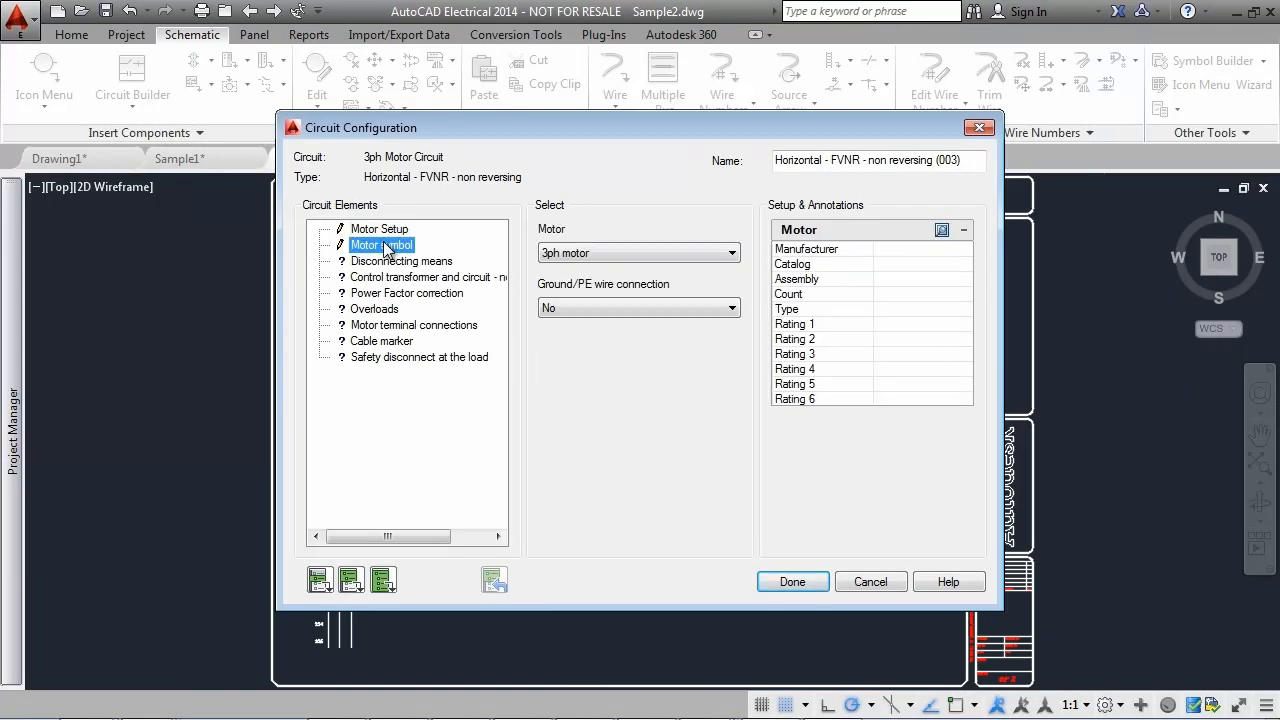
click(566, 305)
click(561, 323)
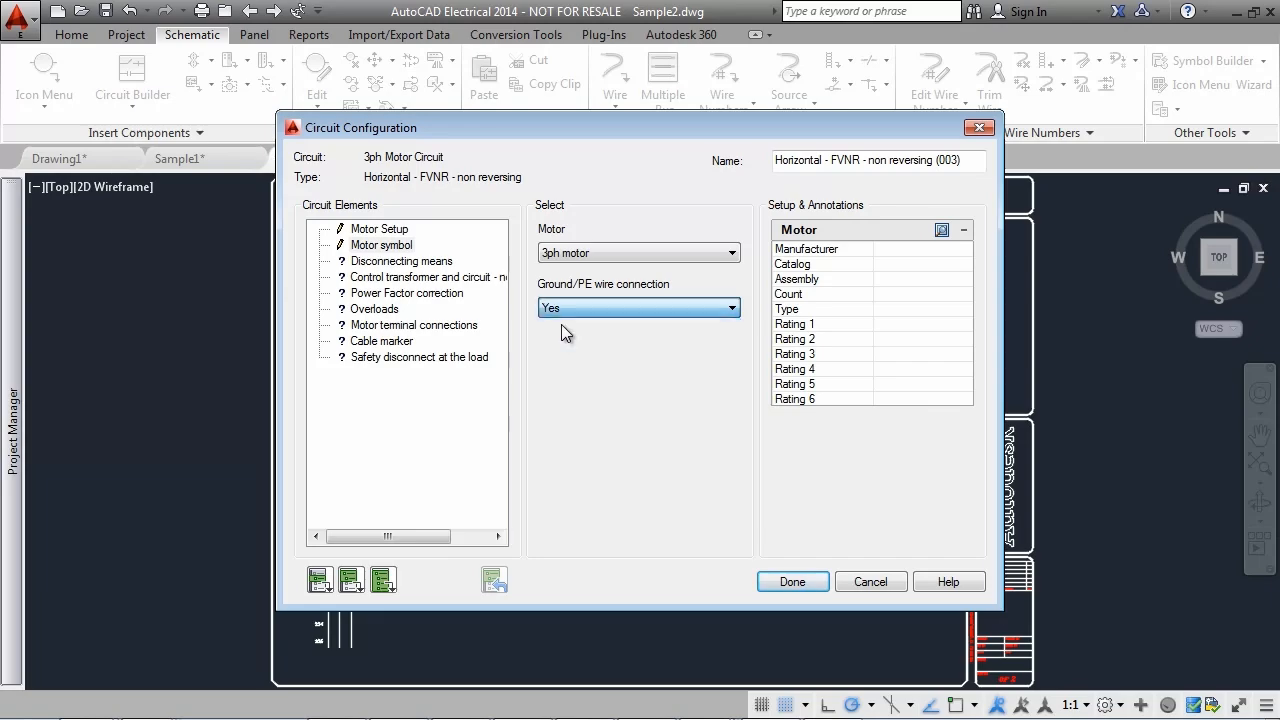
click(414, 325)
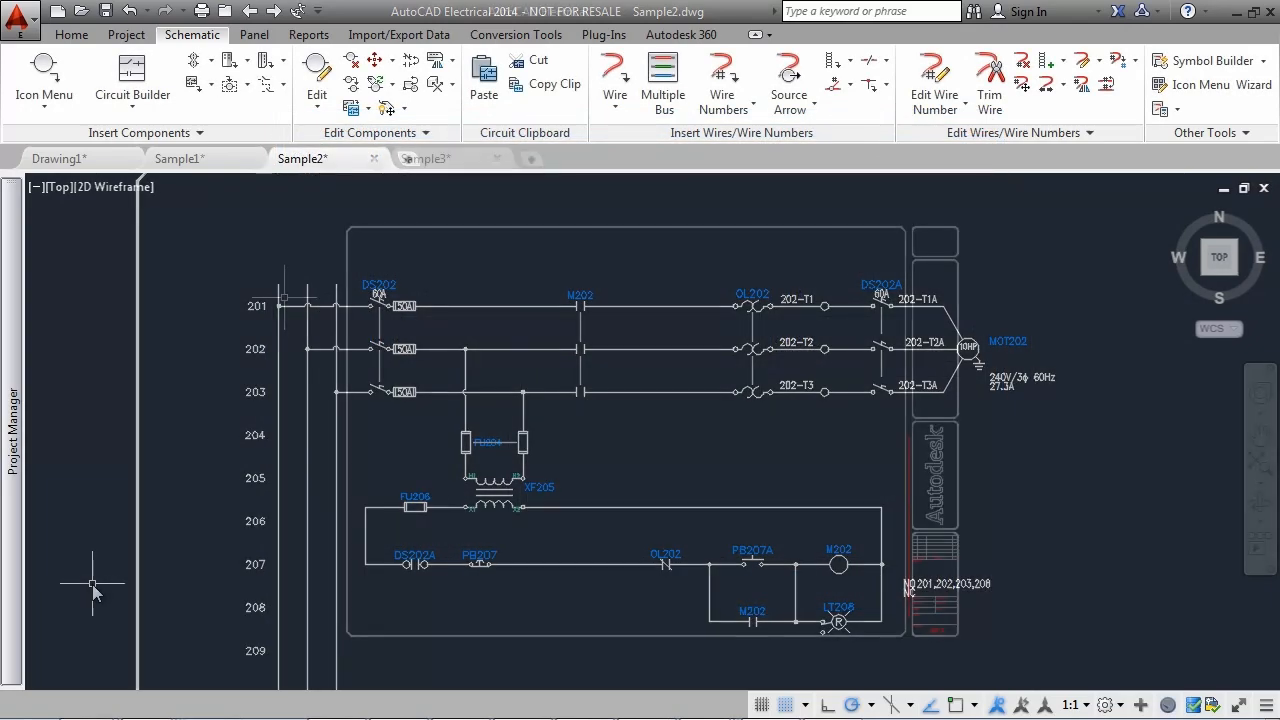
- Insert panel footprints for relays CR101 and CR102 from the schematic list, placing CR101 in the upper part of the Sample3 sheet
click(262, 36)
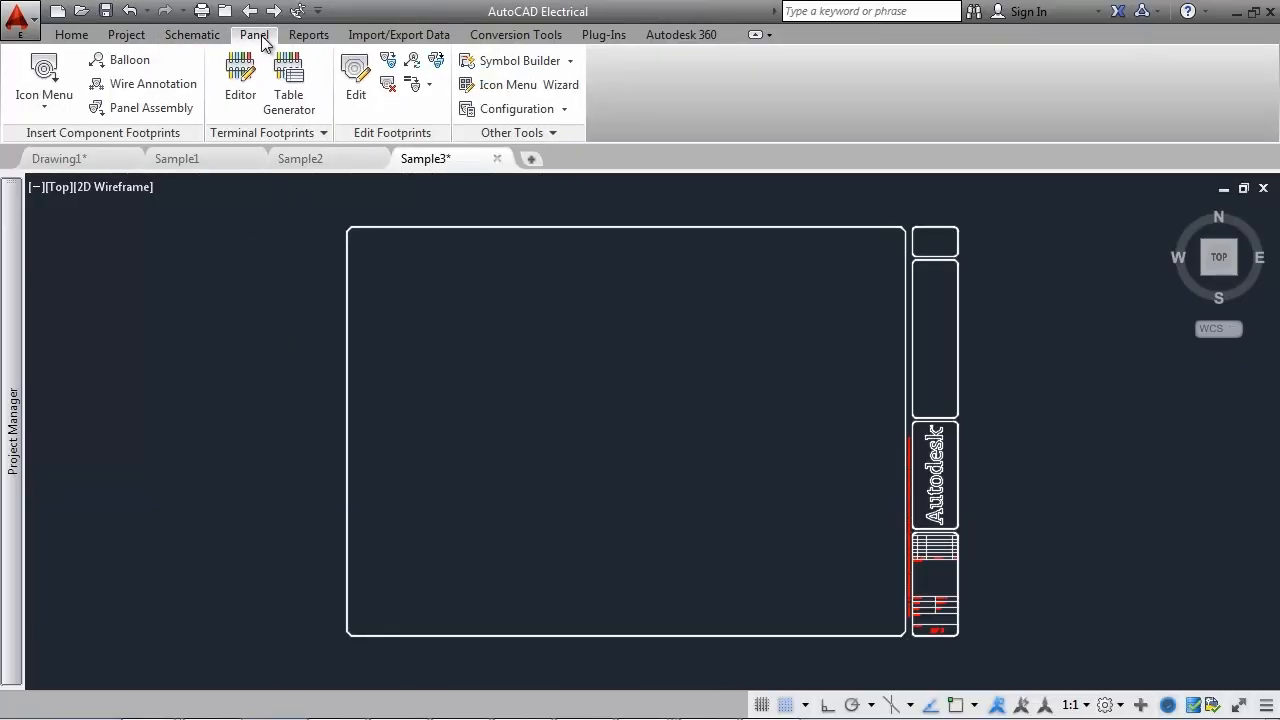
click(43, 104)
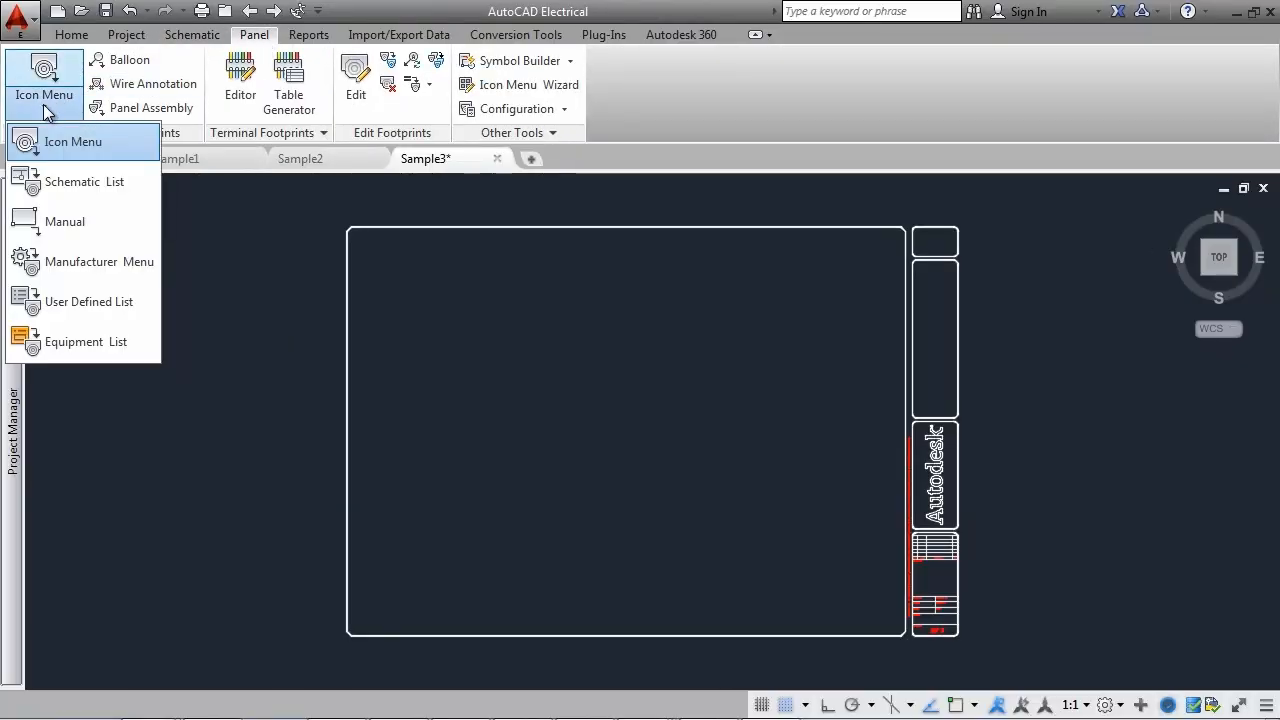
click(70, 180)
click(340, 195)
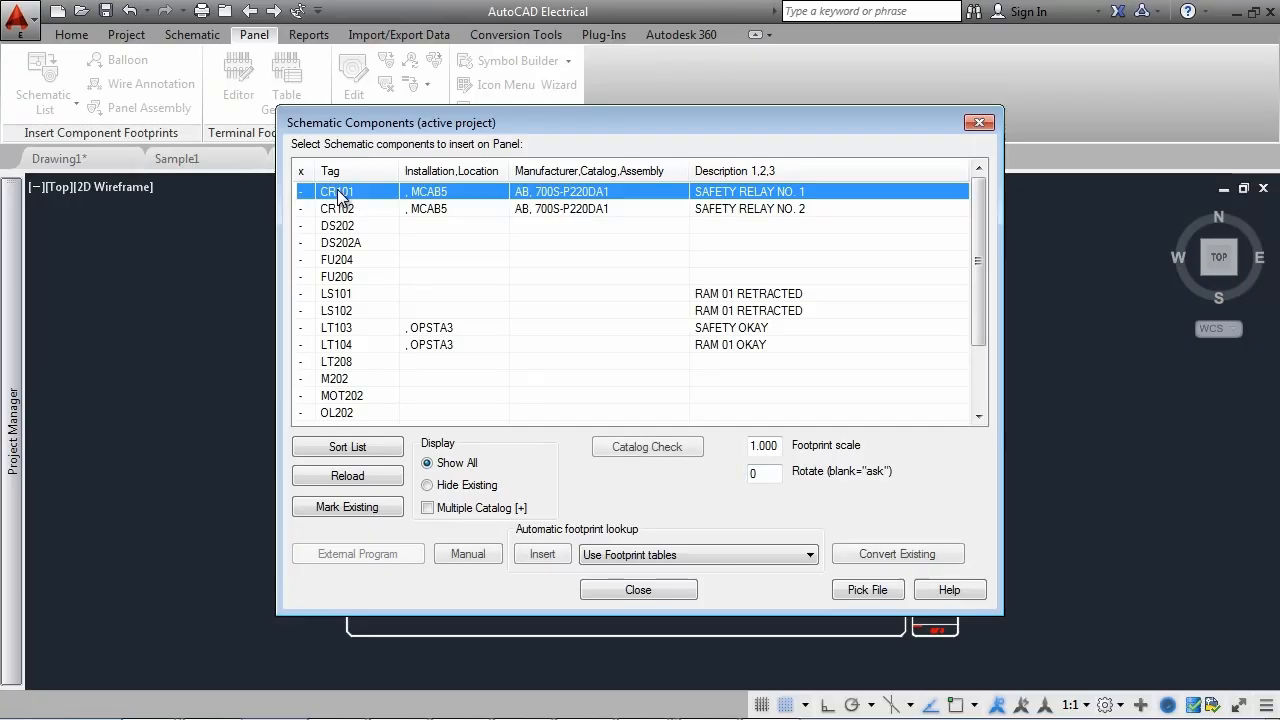
shift+click(343, 210)
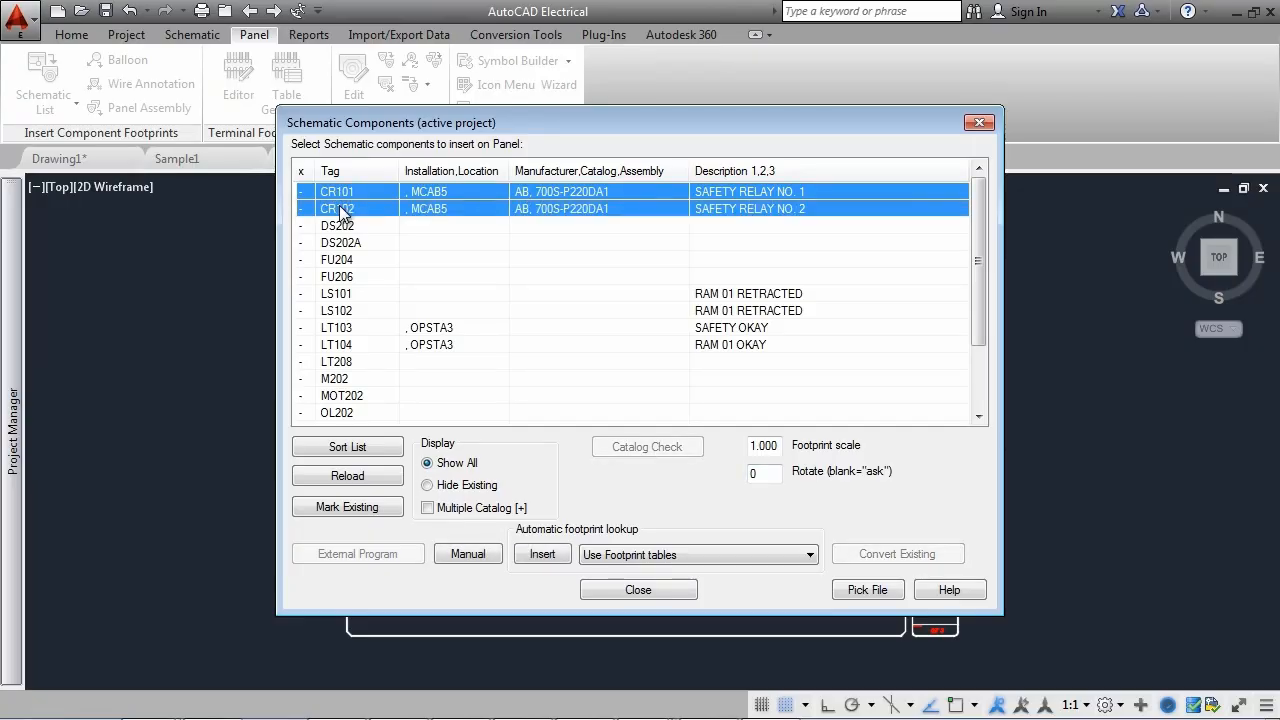
click(542, 554)
click(471, 334)
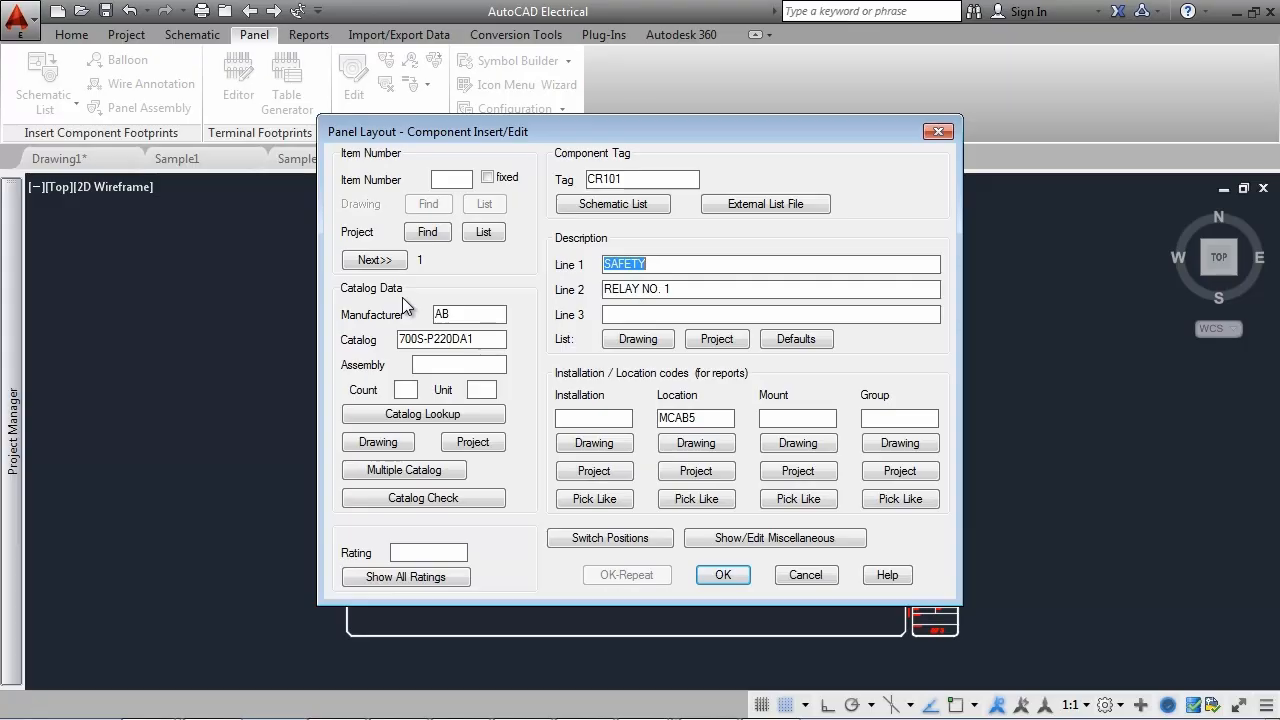
- Assign the next available item number, 1, to CR101's footprint and complete the panel component insertion
click(375, 261)
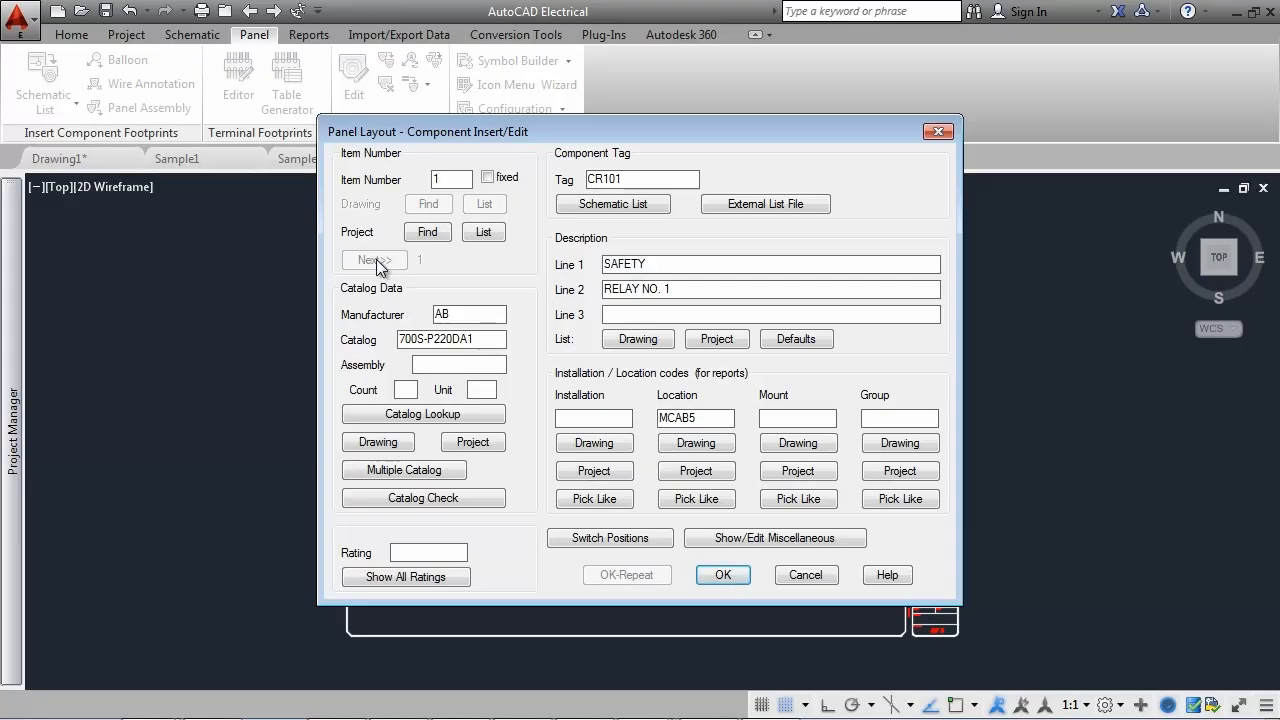
click(720, 576)
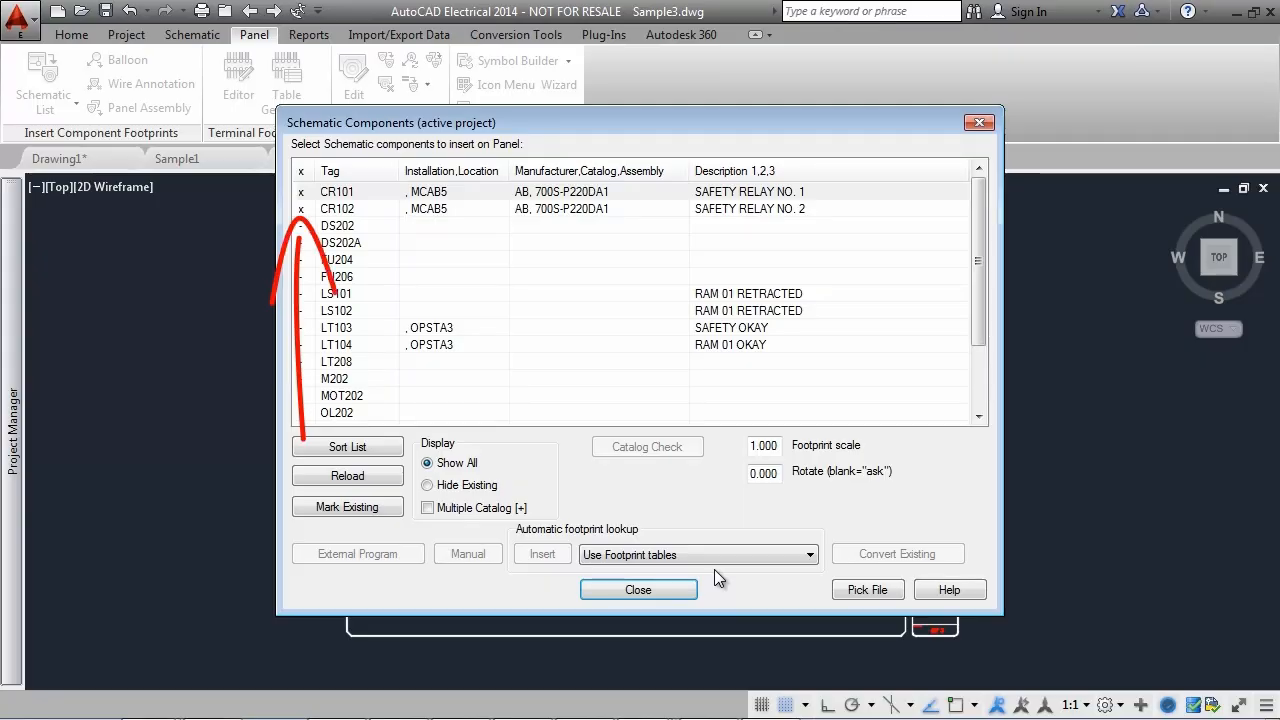
click(658, 590)
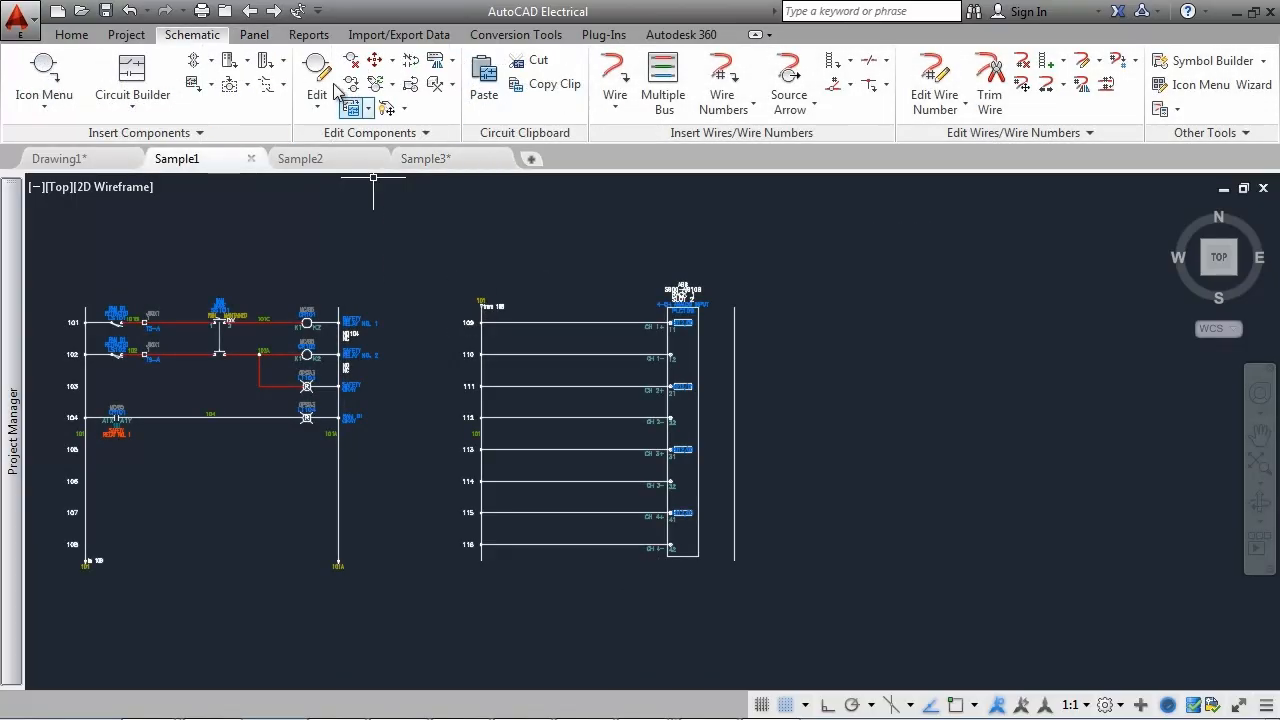
- Generate a project-wide schematic Bill of Material report in Normal Tallied Format for all installation and location codes
click(309, 34)
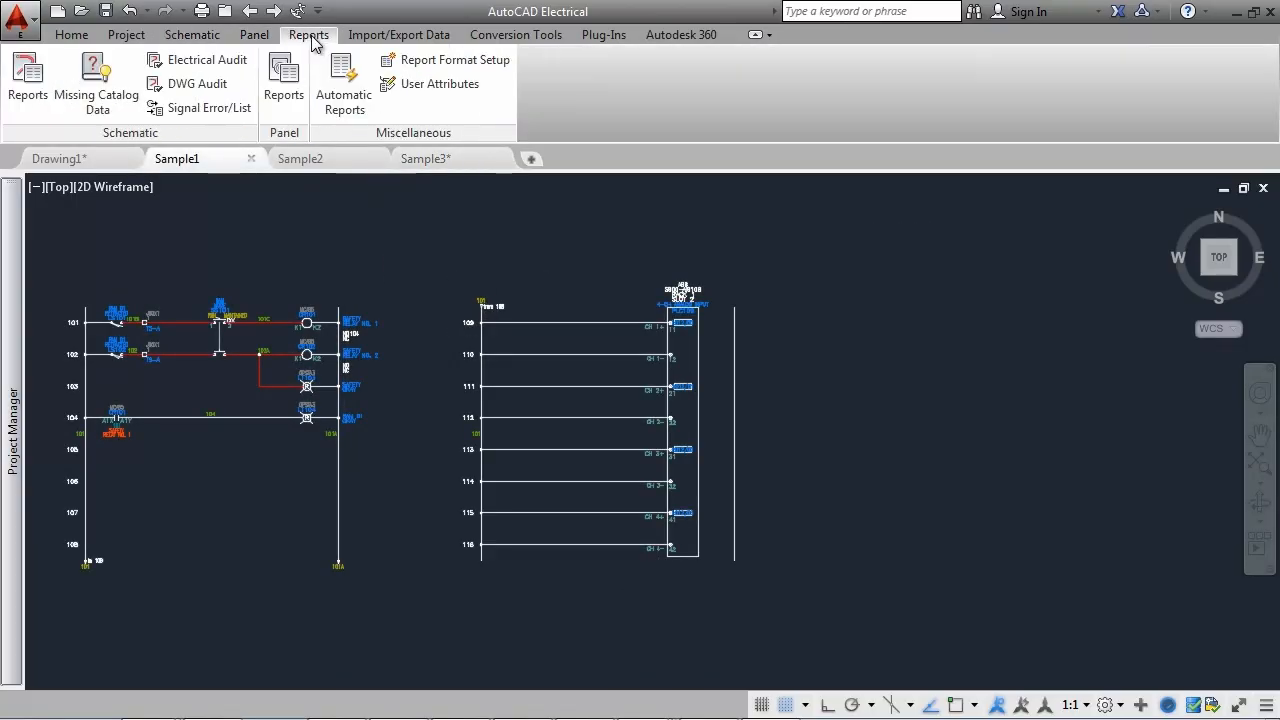
click(27, 100)
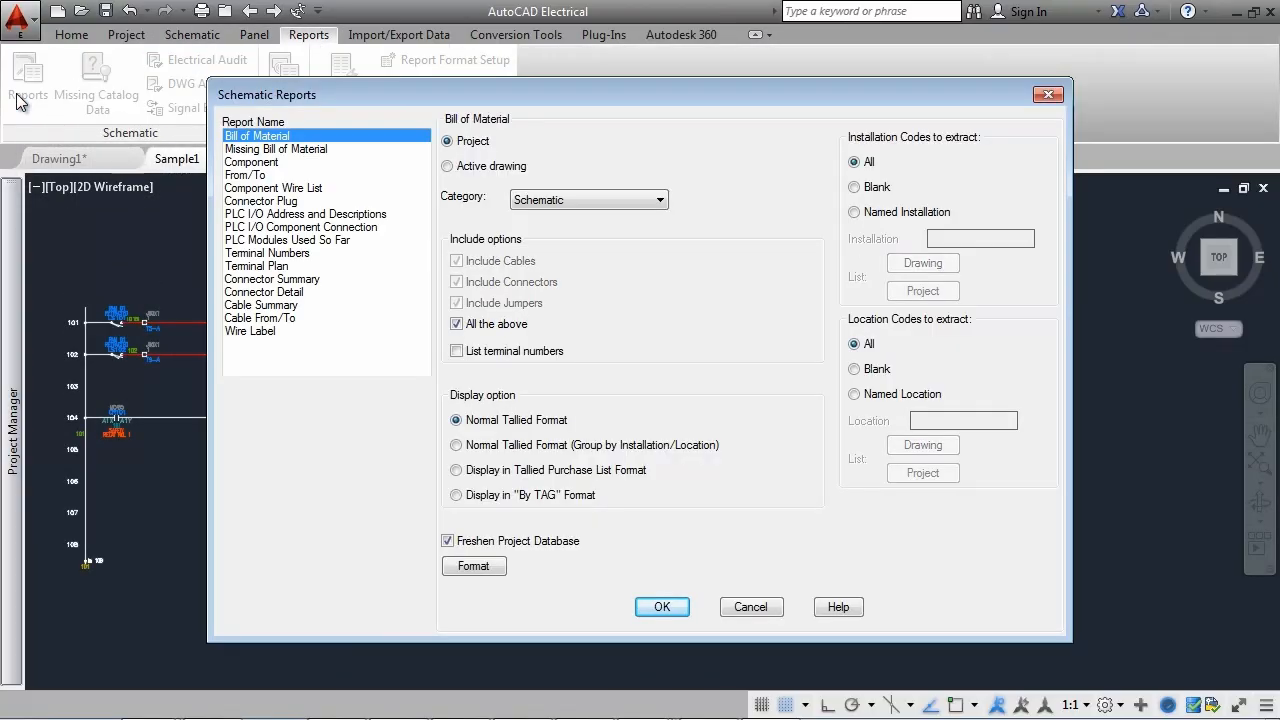
click(681, 603)
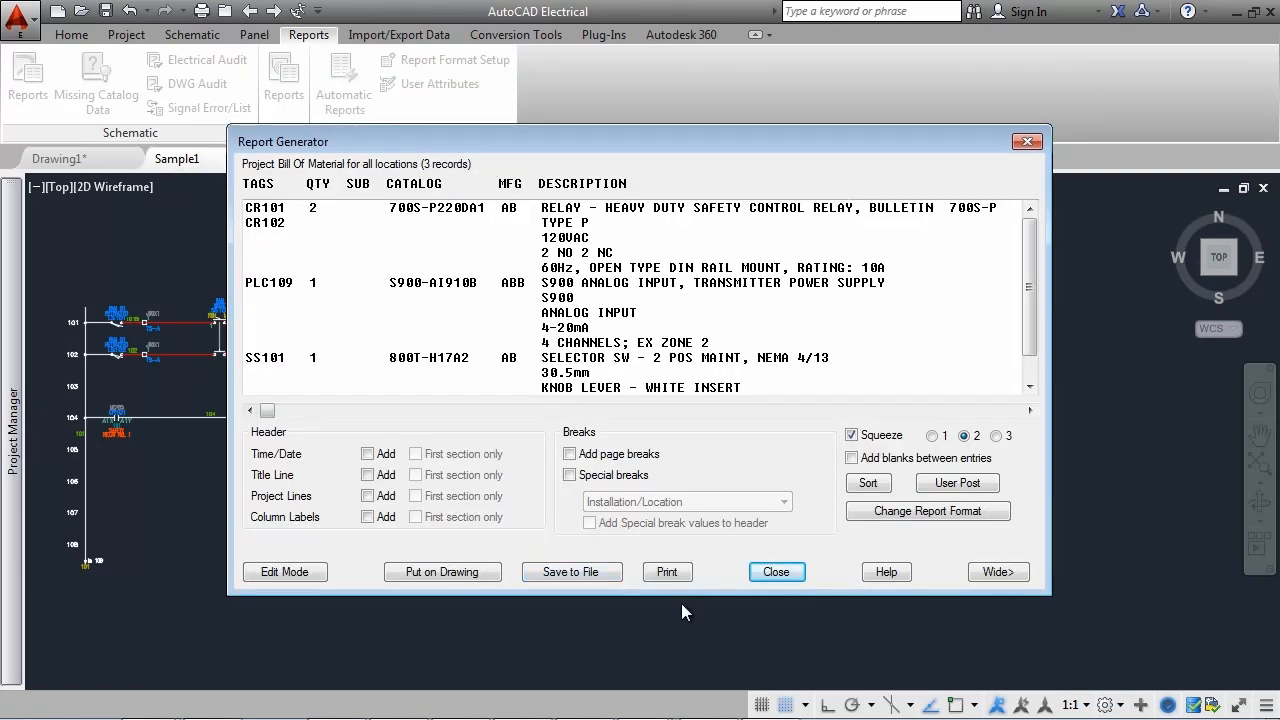
- Change the report format by removing the SUB field and adding the SH field as the first column
click(906, 510)
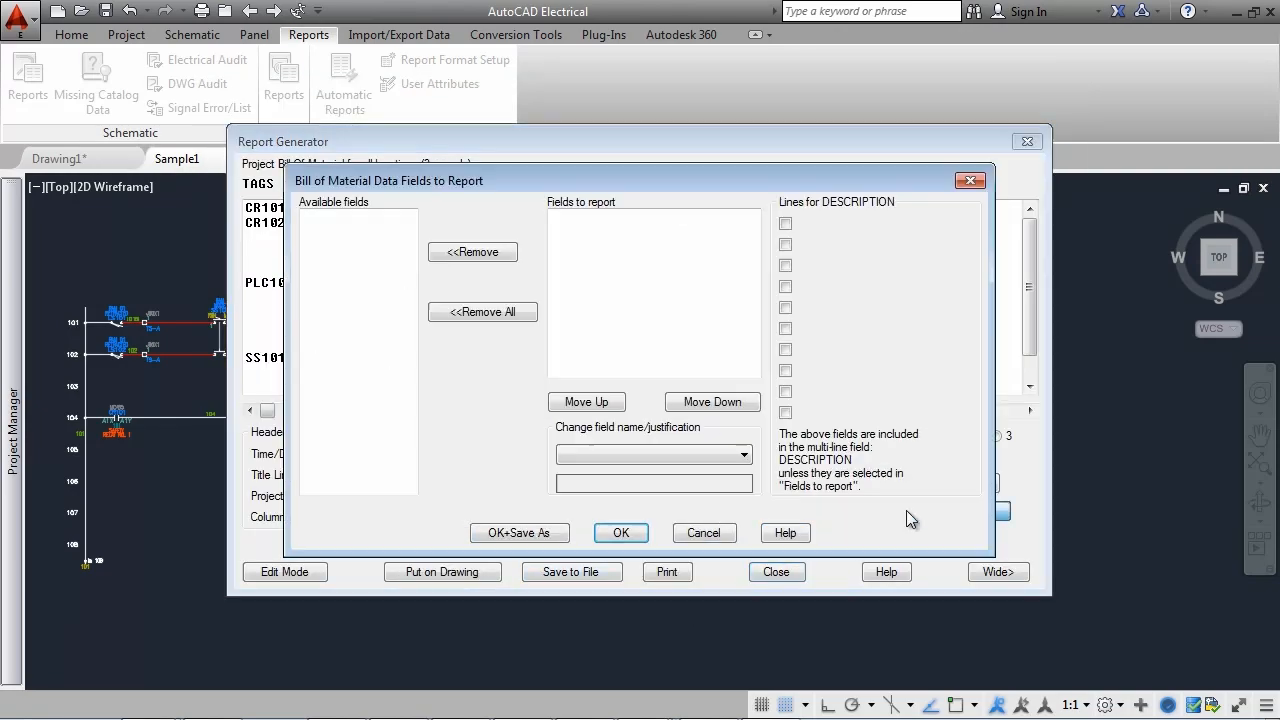
click(561, 242)
click(473, 252)
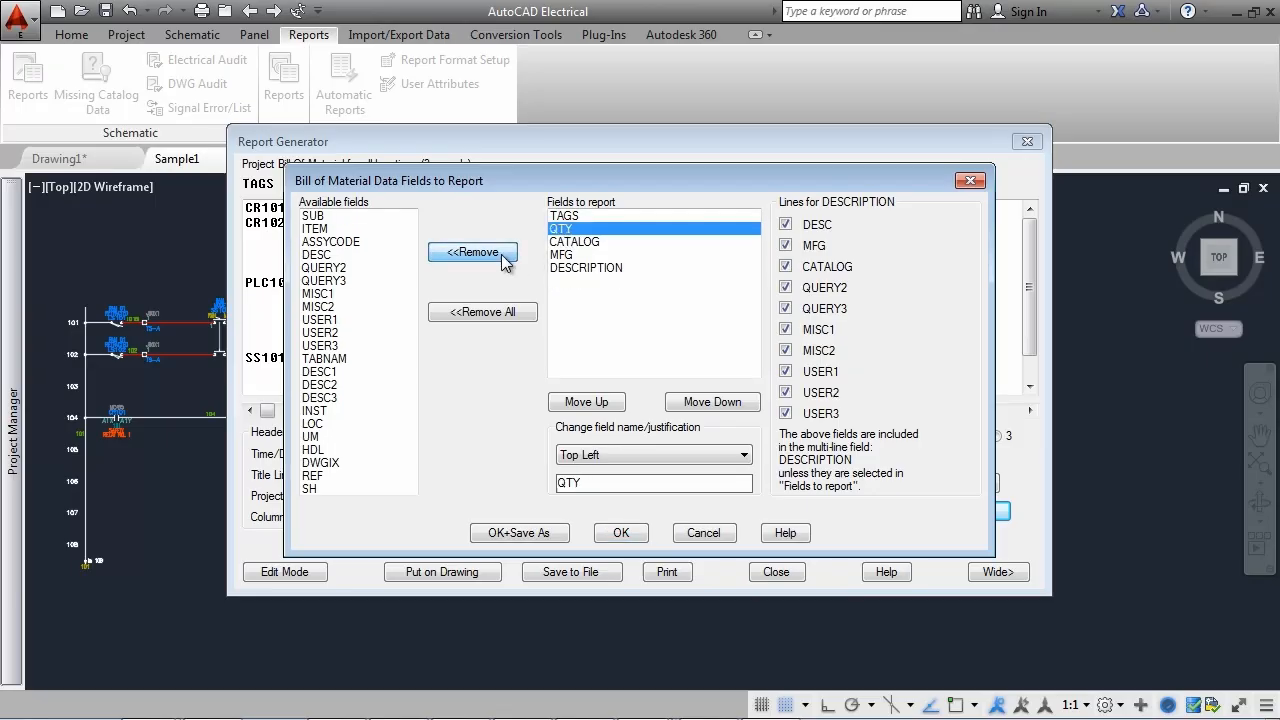
double_click(311, 488)
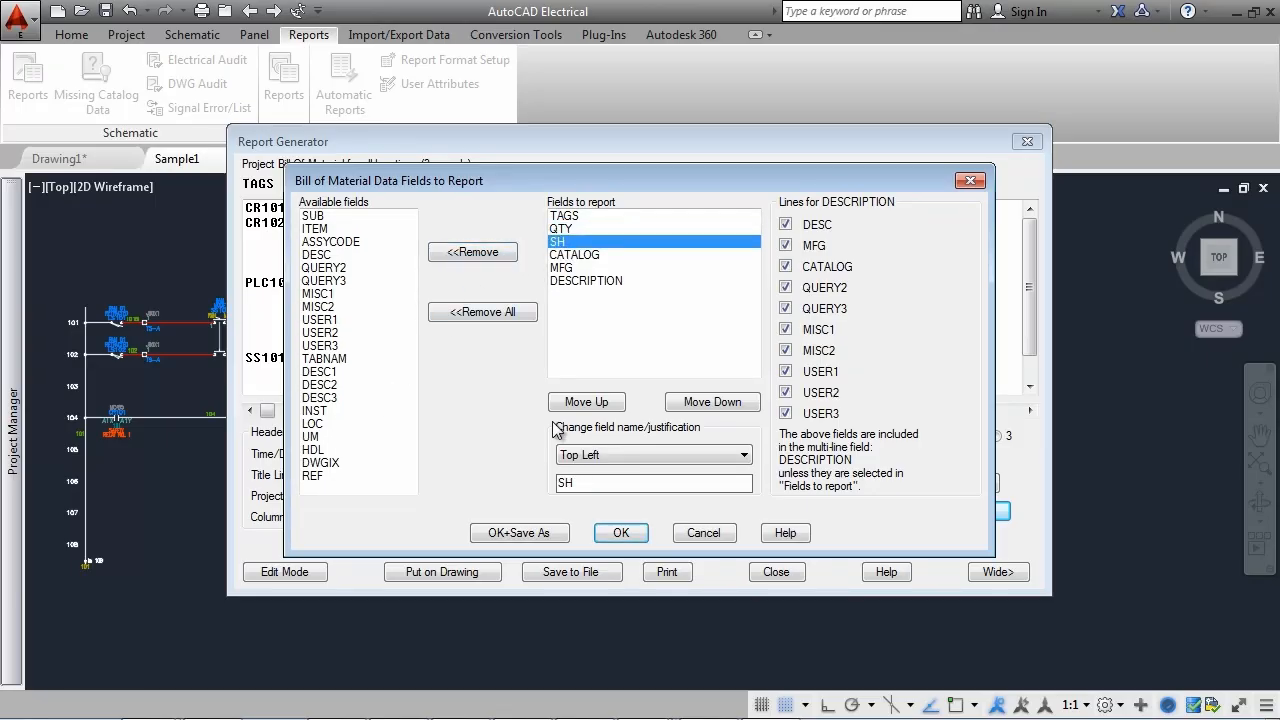
click(596, 402)
click(598, 403)
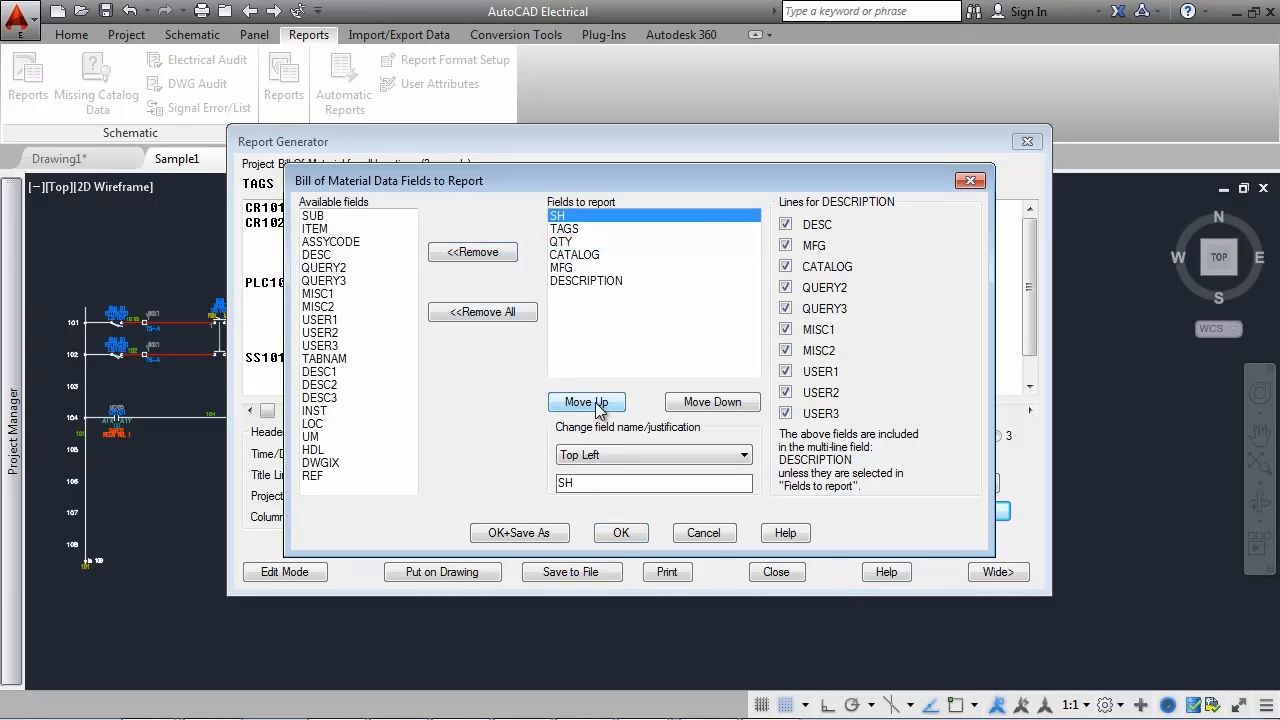
click(628, 532)
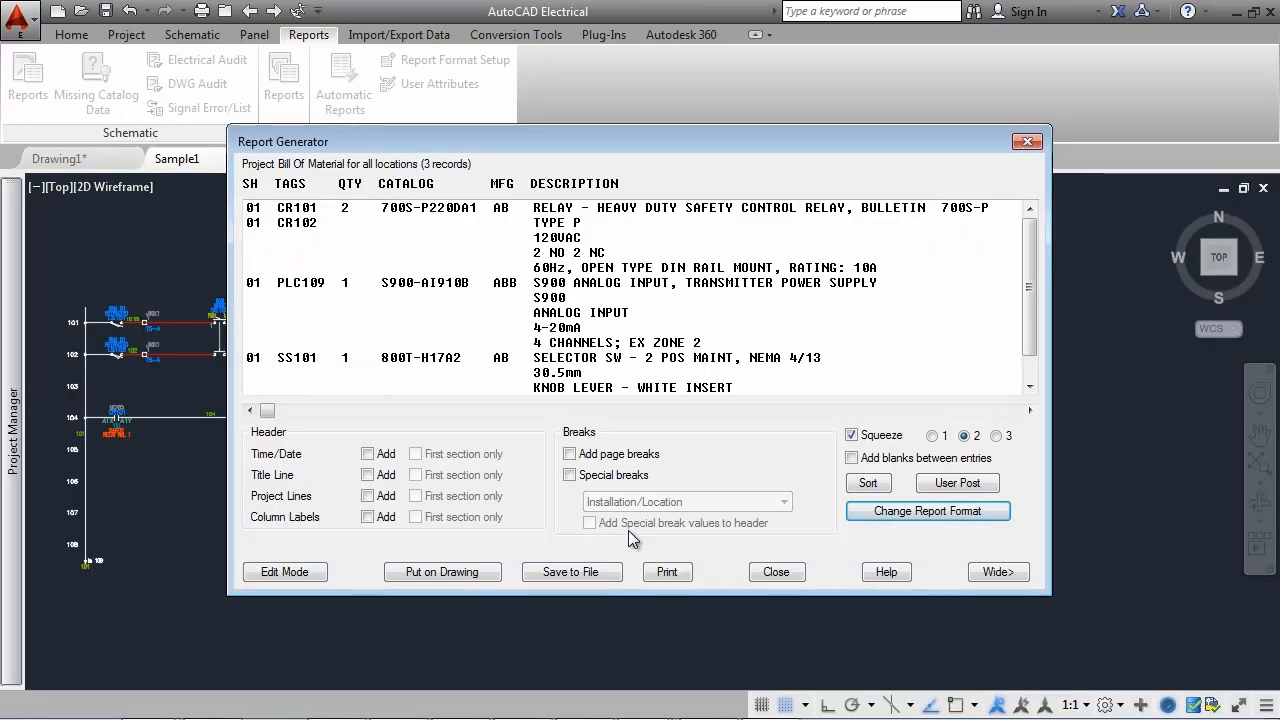
- Save the Bill of Material report to a file in Excel spreadsheet format (.xls)
click(575, 572)
click(460, 306)
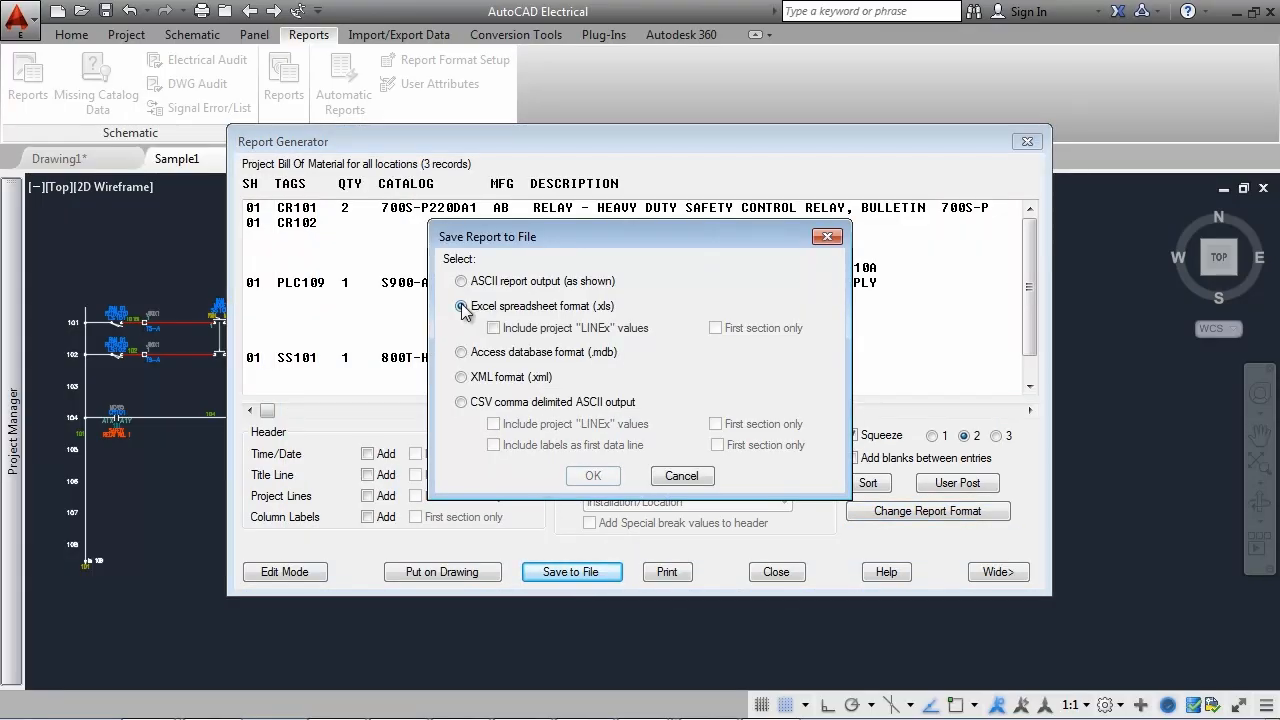
click(593, 476)
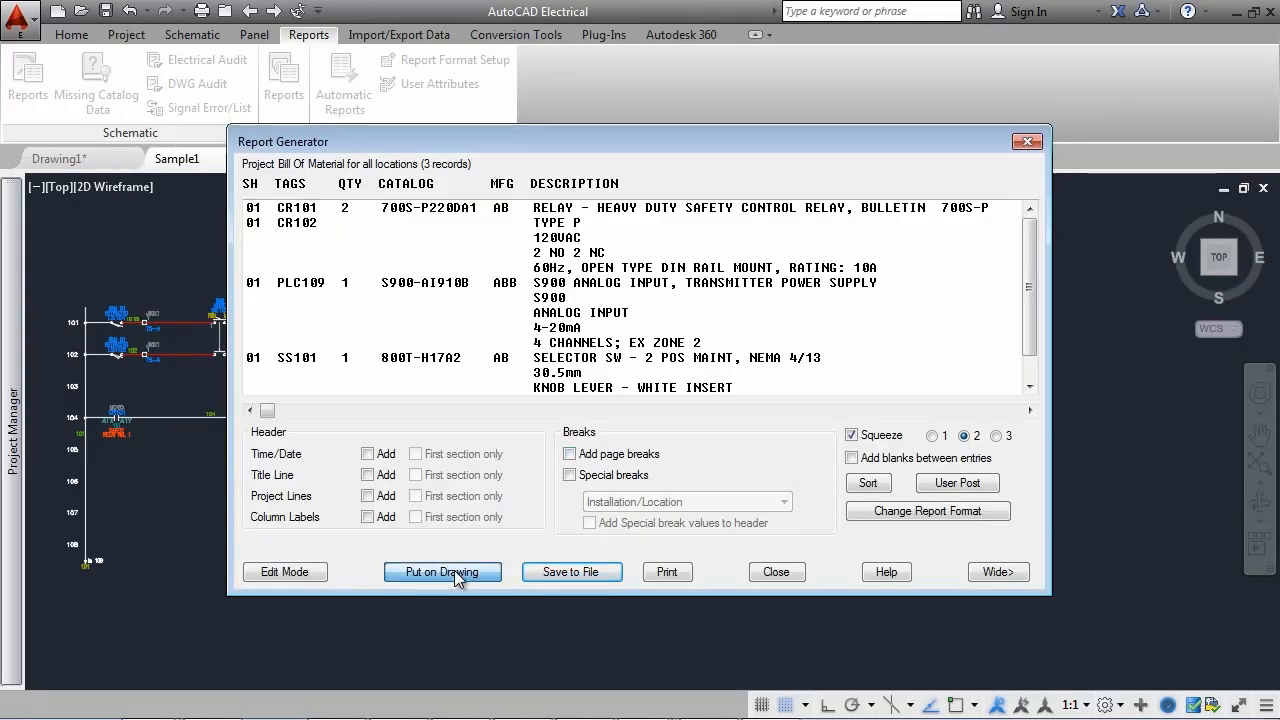
- Place the Bill of Material as a new table with the Reports table style beside the PLC ladder in Sample1, and close the report
click(454, 571)
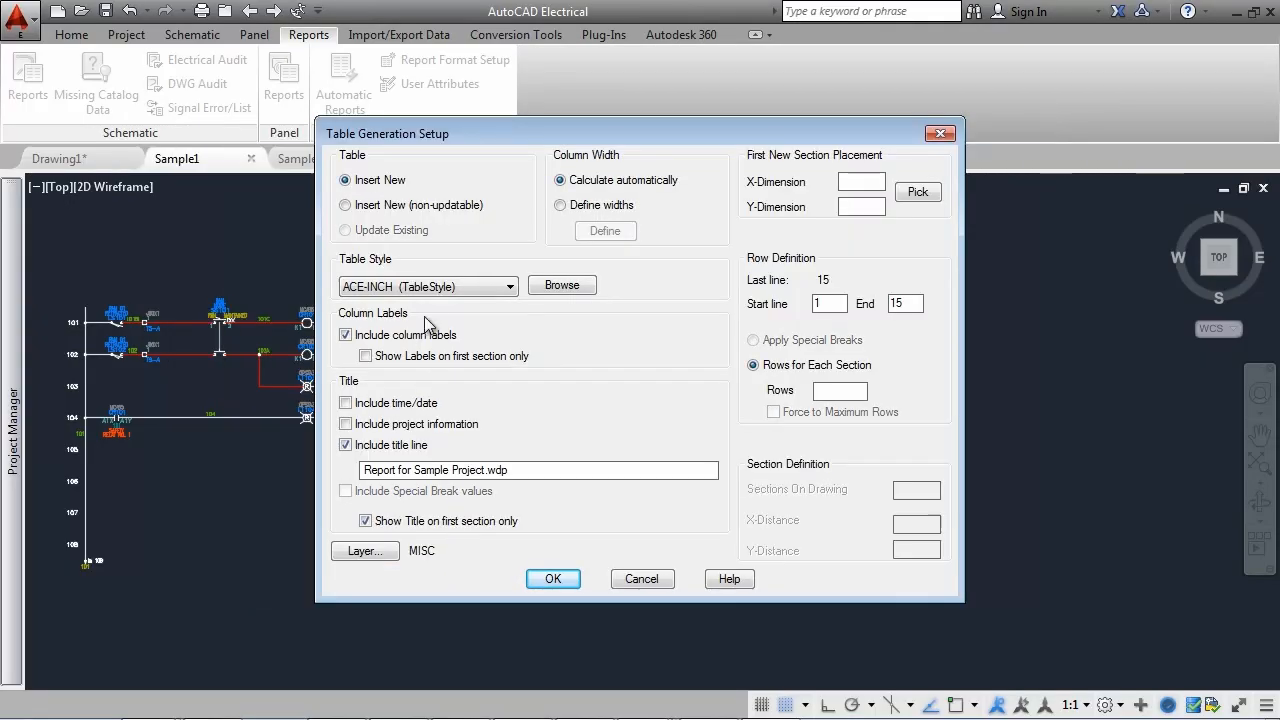
click(428, 287)
click(420, 358)
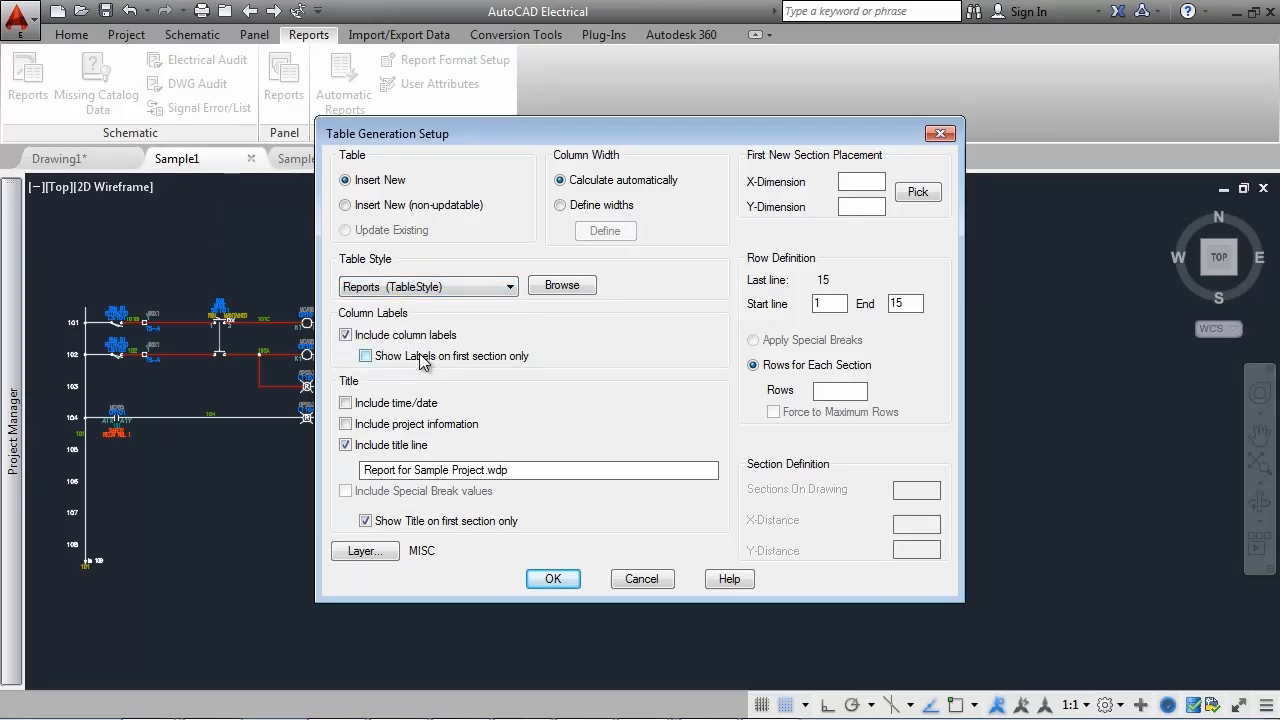
click(553, 578)
click(786, 336)
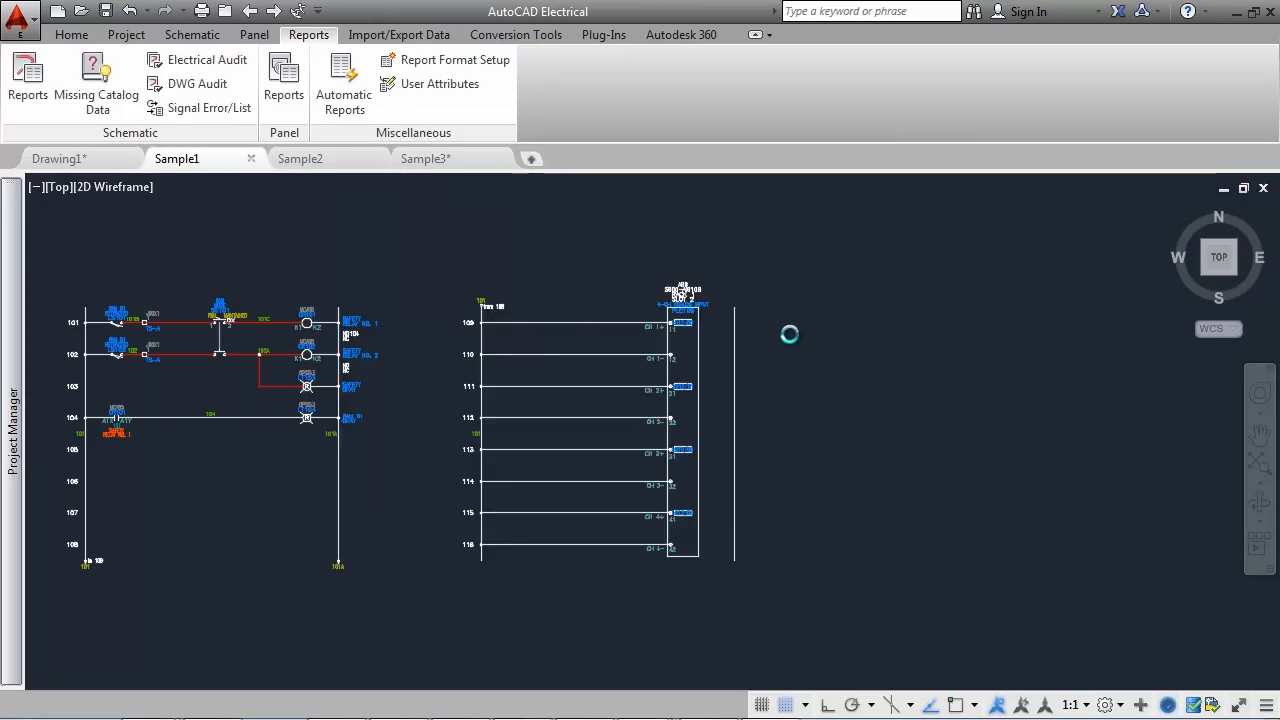
click(762, 572)
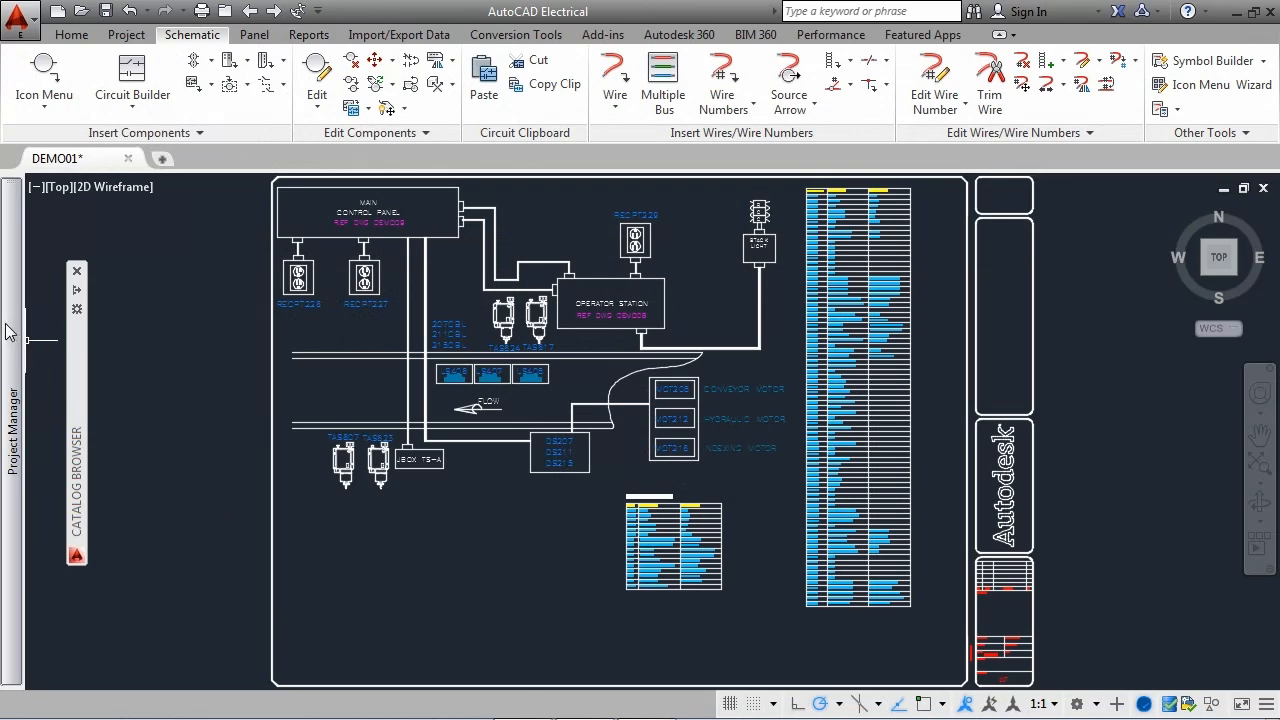
- Publish all WDDEMO project drawings as the multi-sheet PDF wddemo.pdf, with bookmarks and hyperlinks included
mouse_move(10, 332)
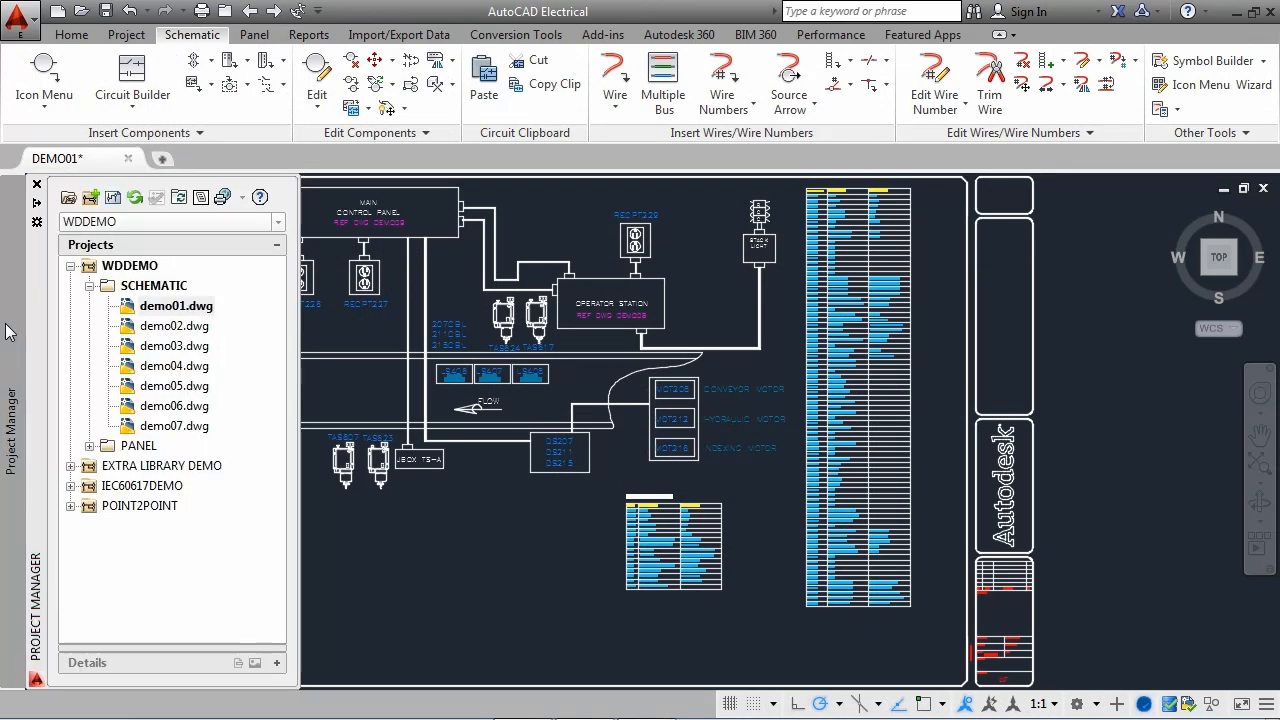
click(245, 197)
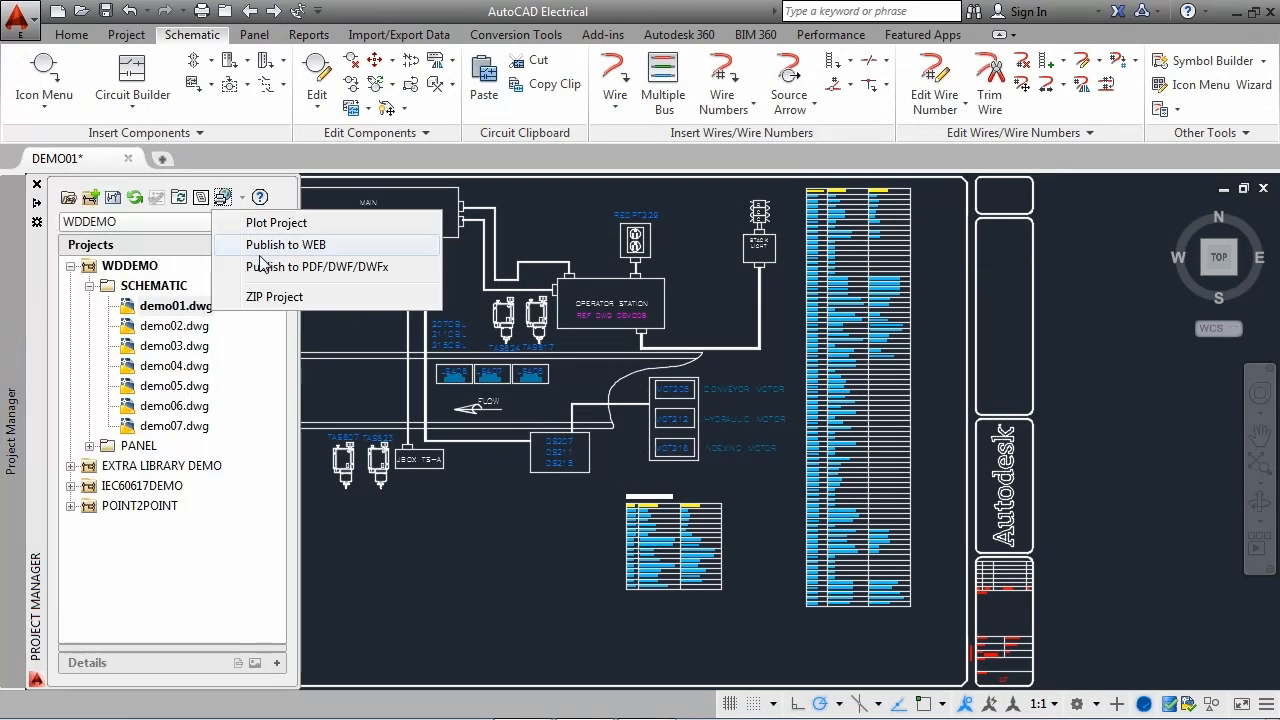
click(300, 266)
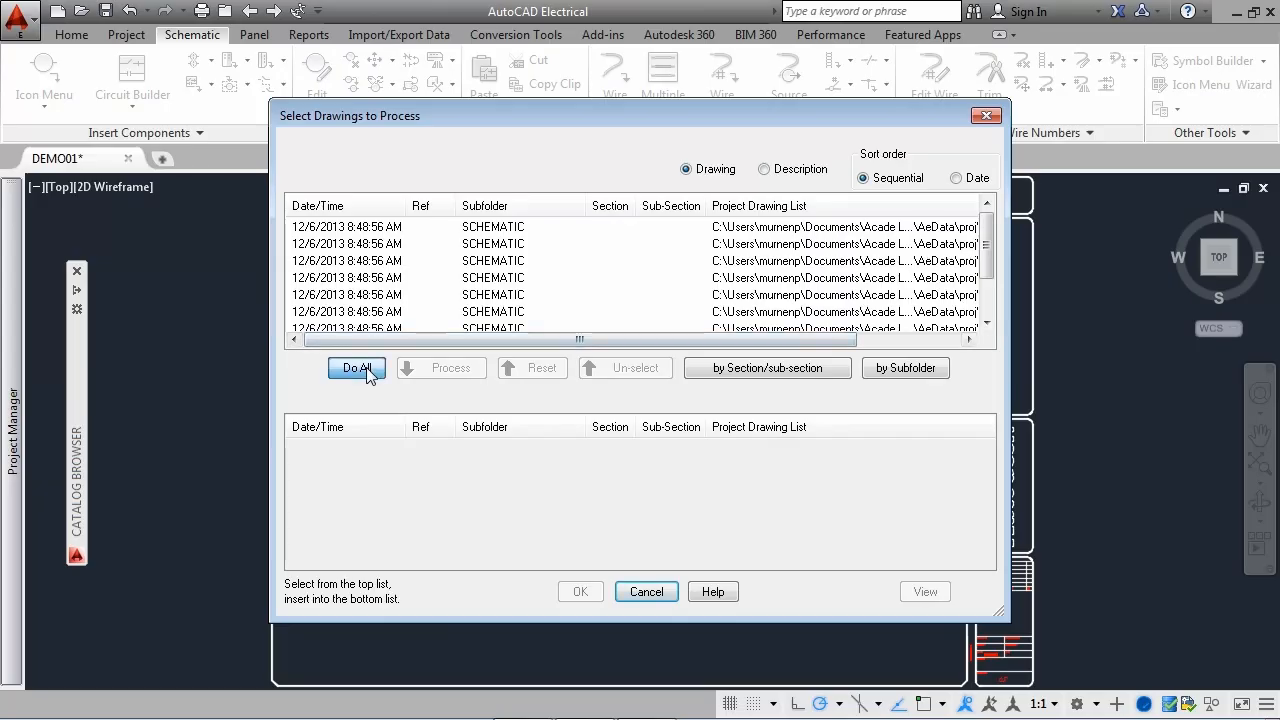
click(358, 368)
click(595, 595)
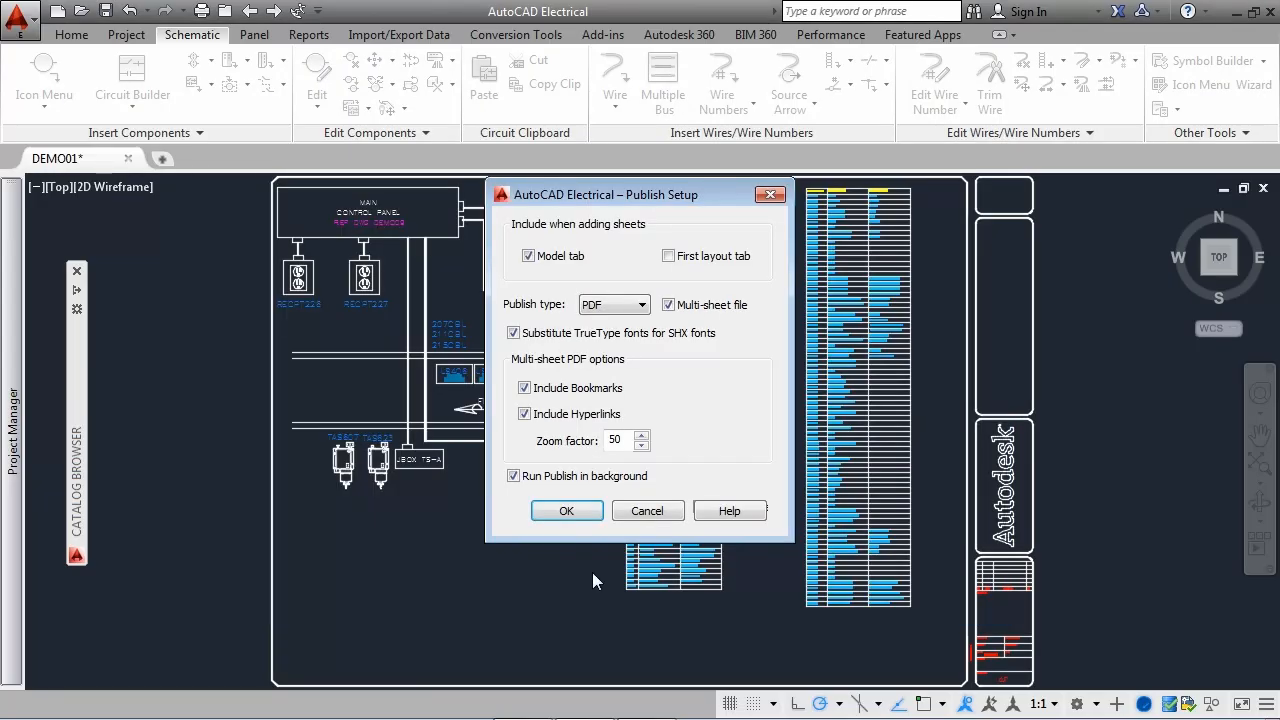
click(566, 510)
click(728, 659)
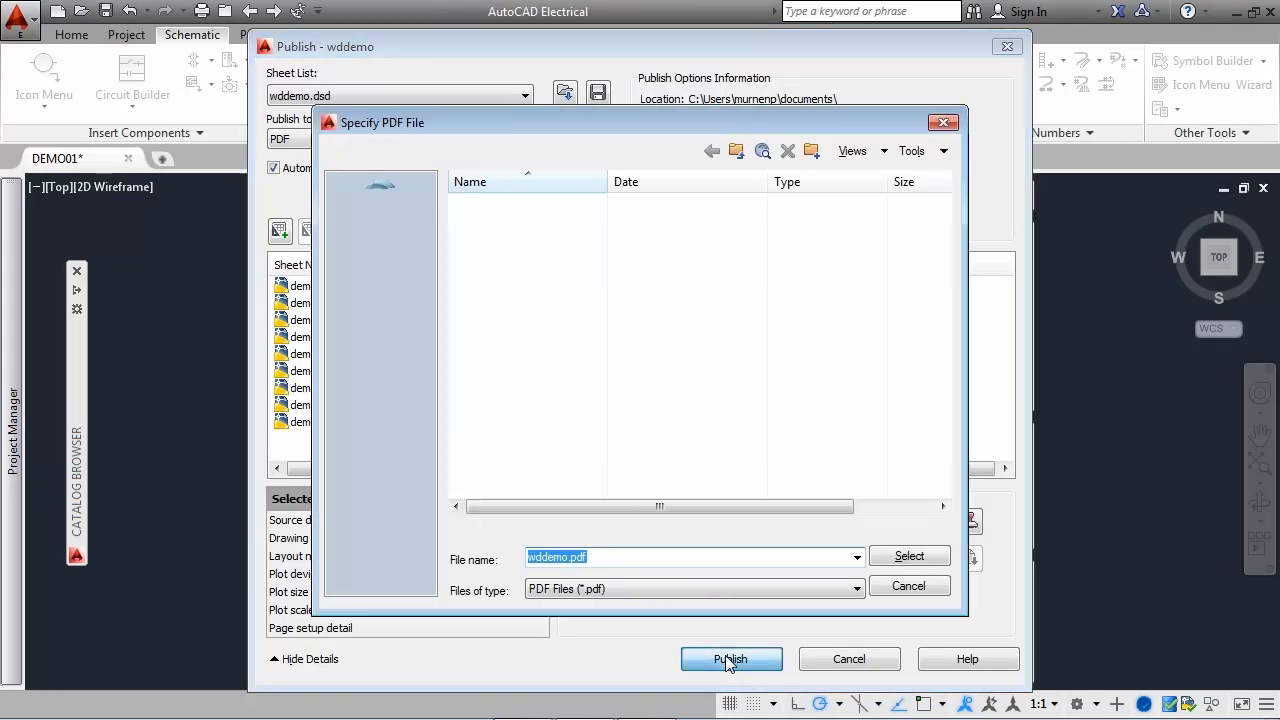
click(905, 557)
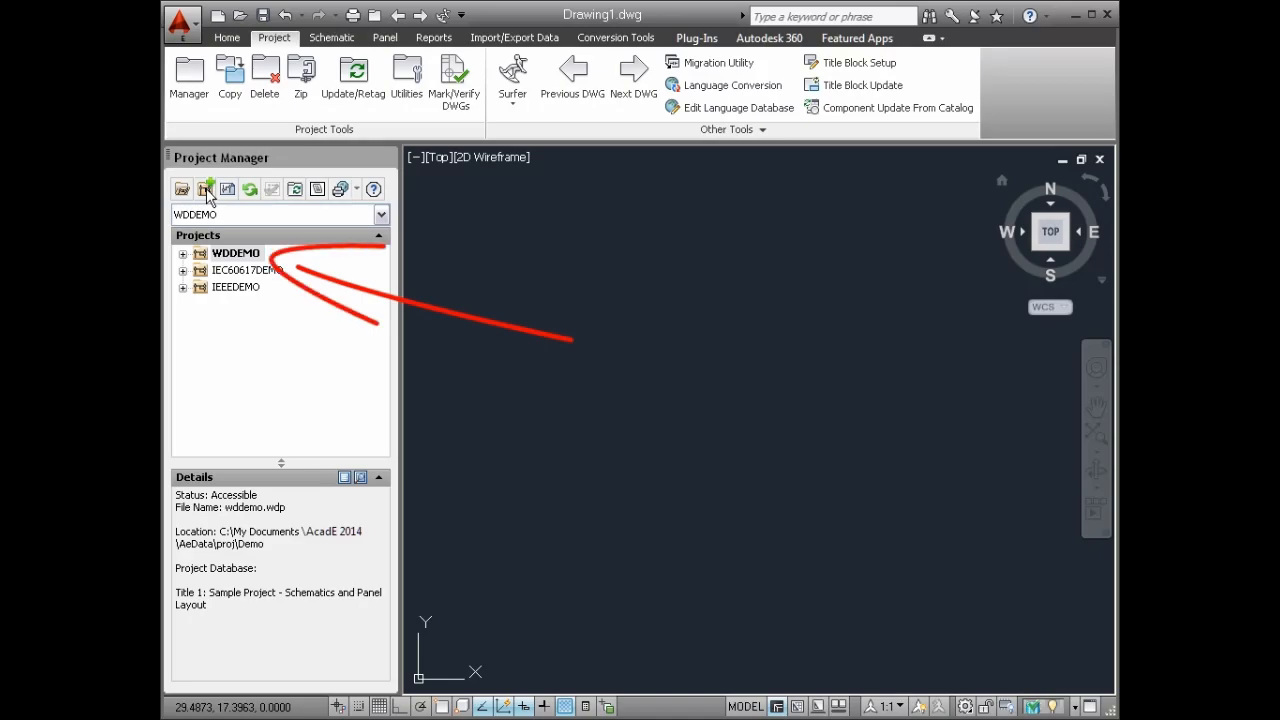
- Expand the WDDEMO project and examine the details and preview of demo04.dwg
click(183, 254)
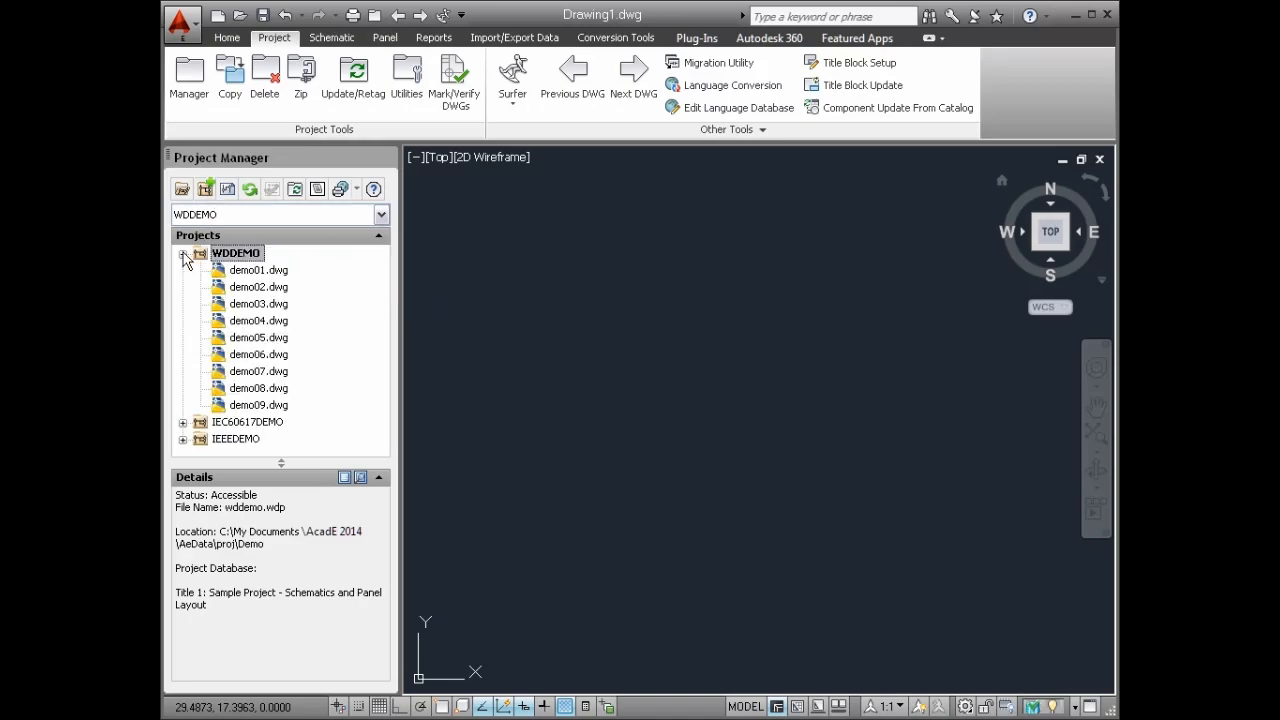
click(246, 321)
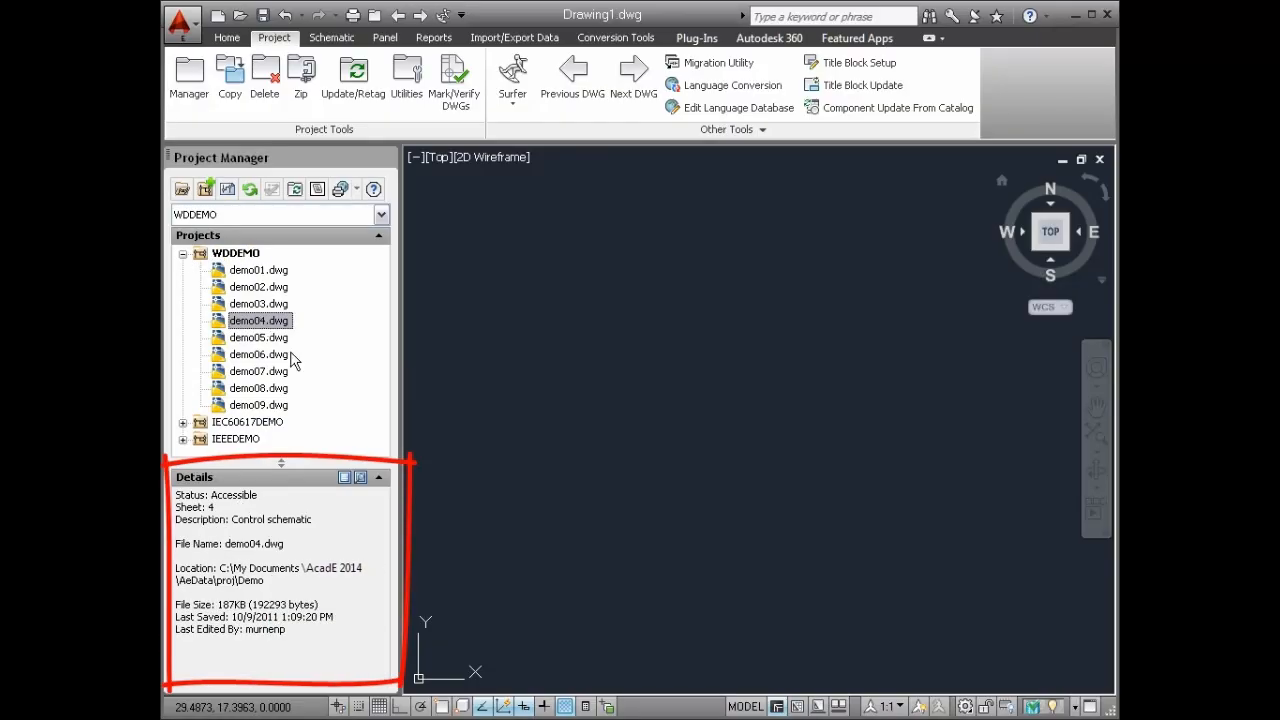
click(361, 478)
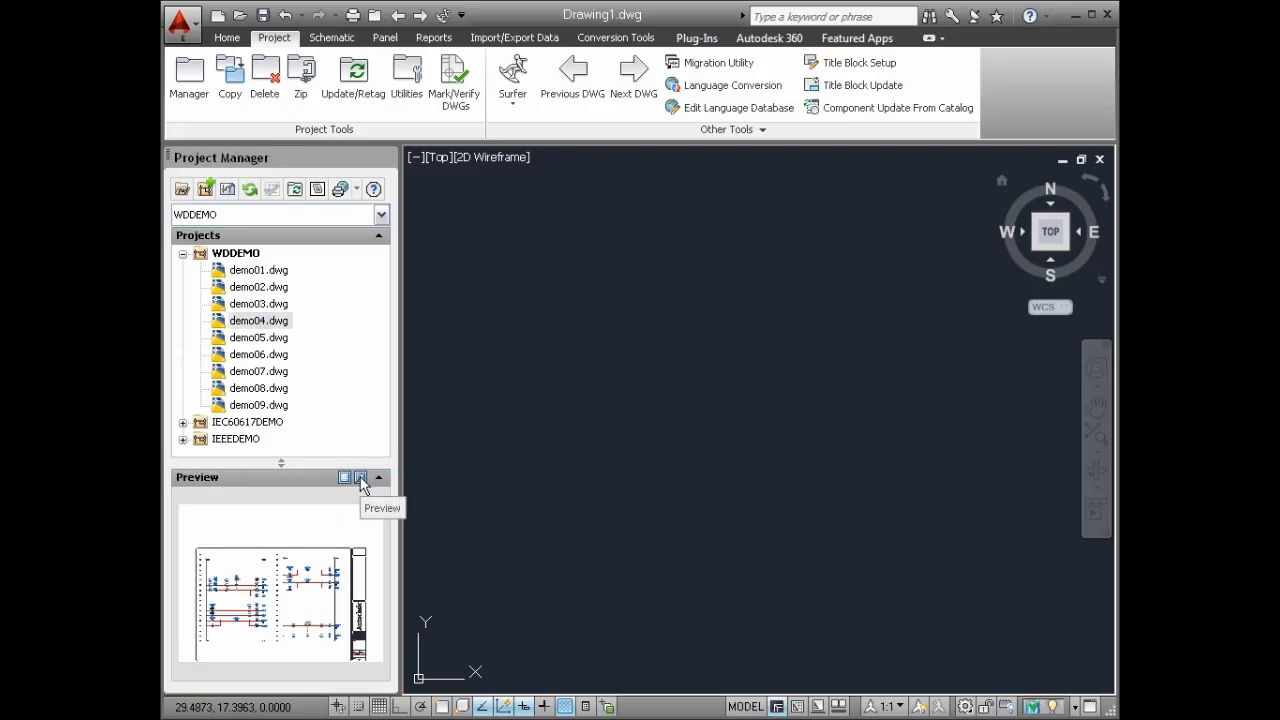
click(345, 478)
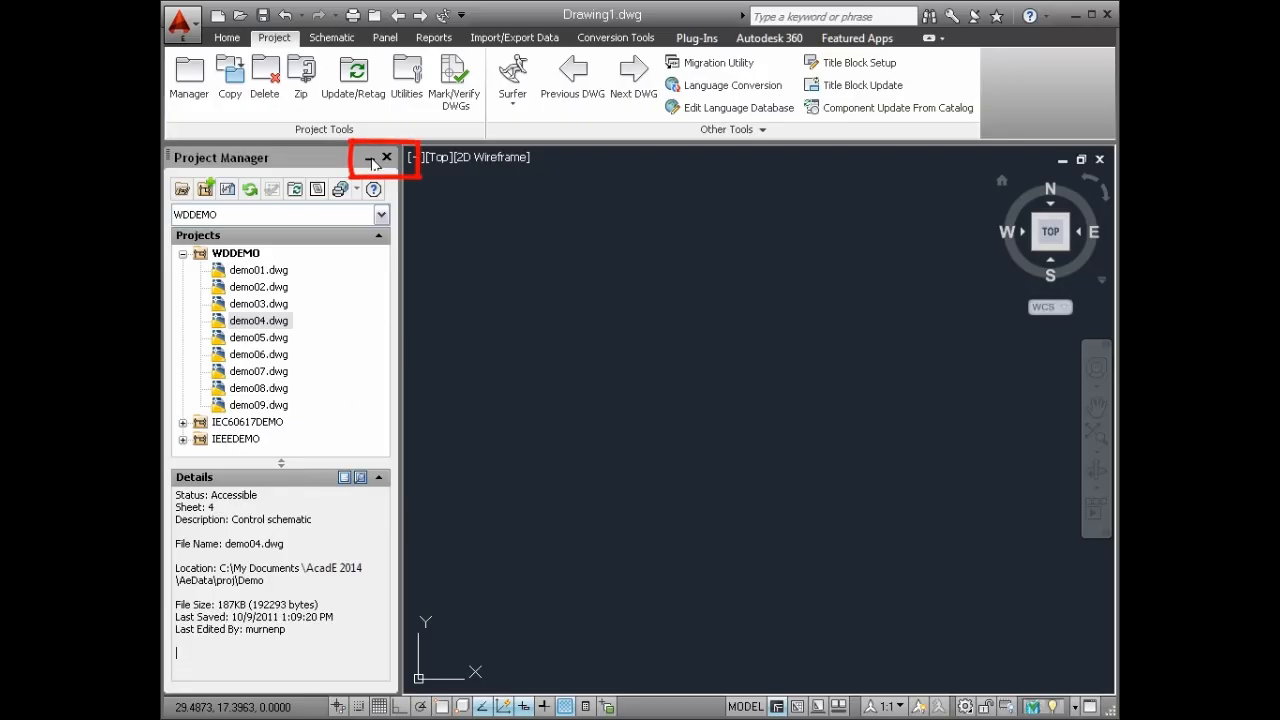
- Set the Project Manager palette to collapse automatically and reveal it again from its collapsed bar
click(370, 160)
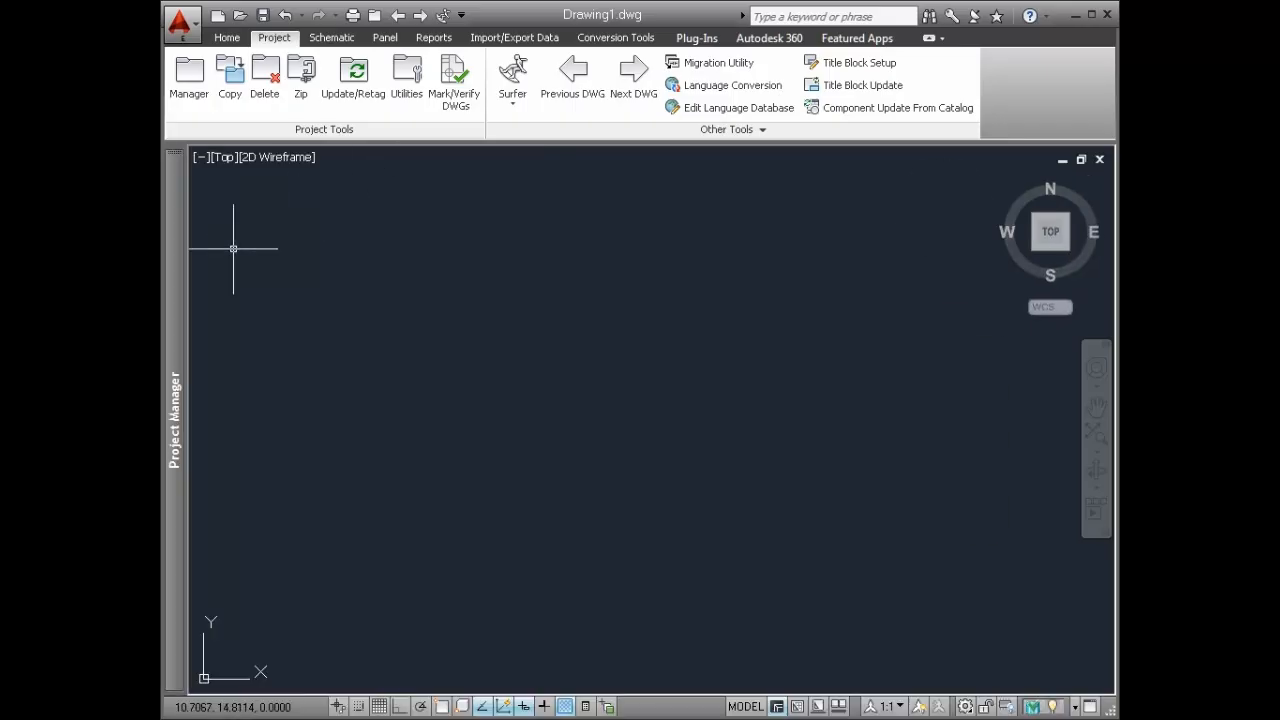
mouse_move(175, 305)
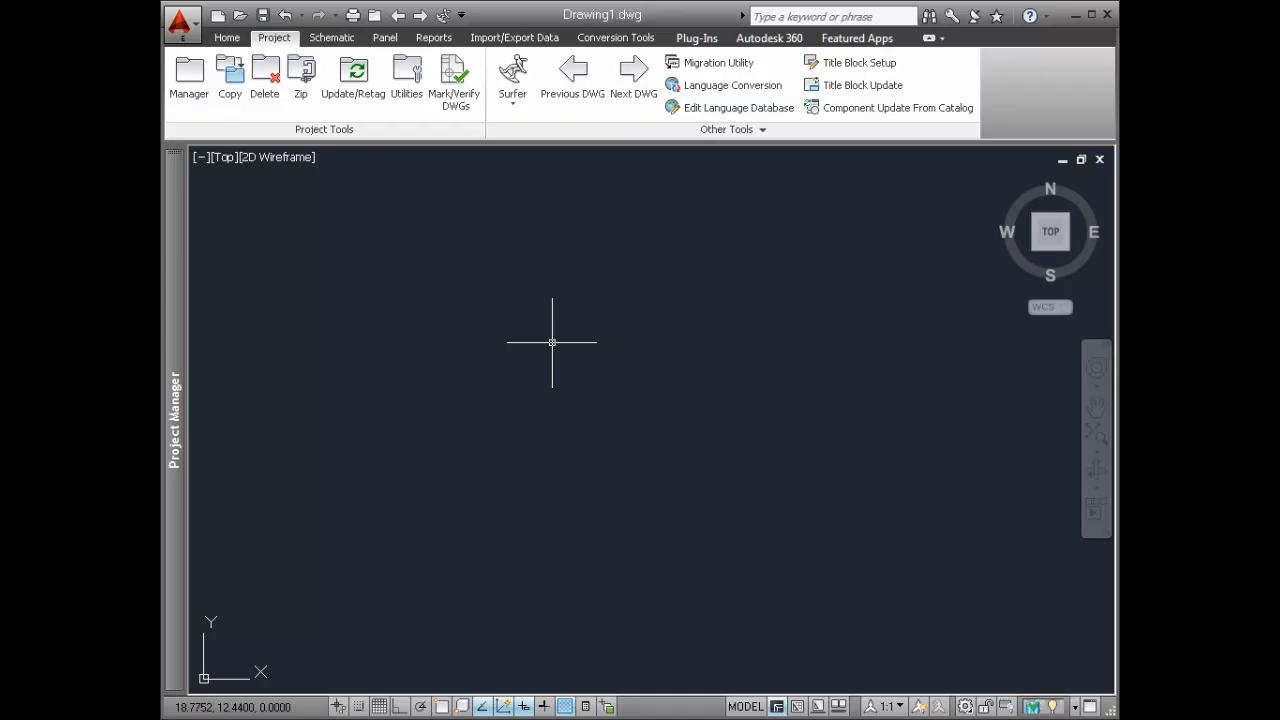
mouse_move(179, 337)
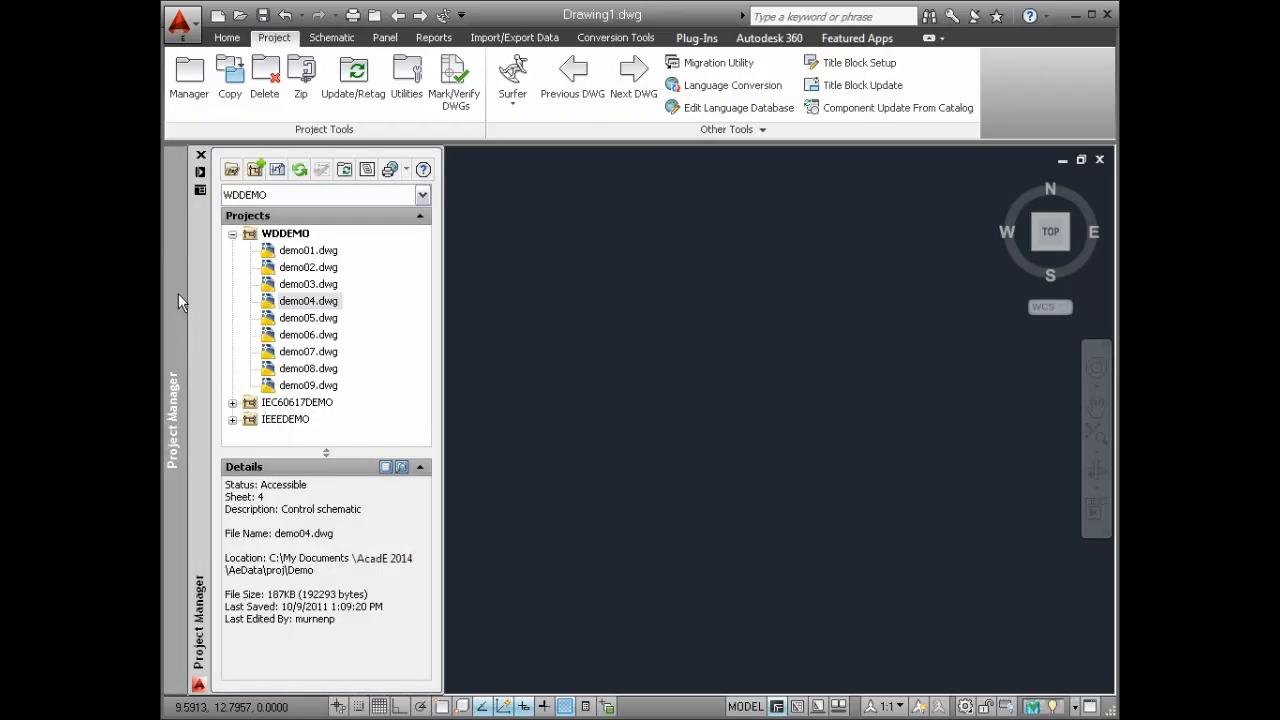
- Dock the Project Manager palette and review the WDDEMO project's general settings and component properties, closing them without saving
double_click(181, 190)
click(233, 257)
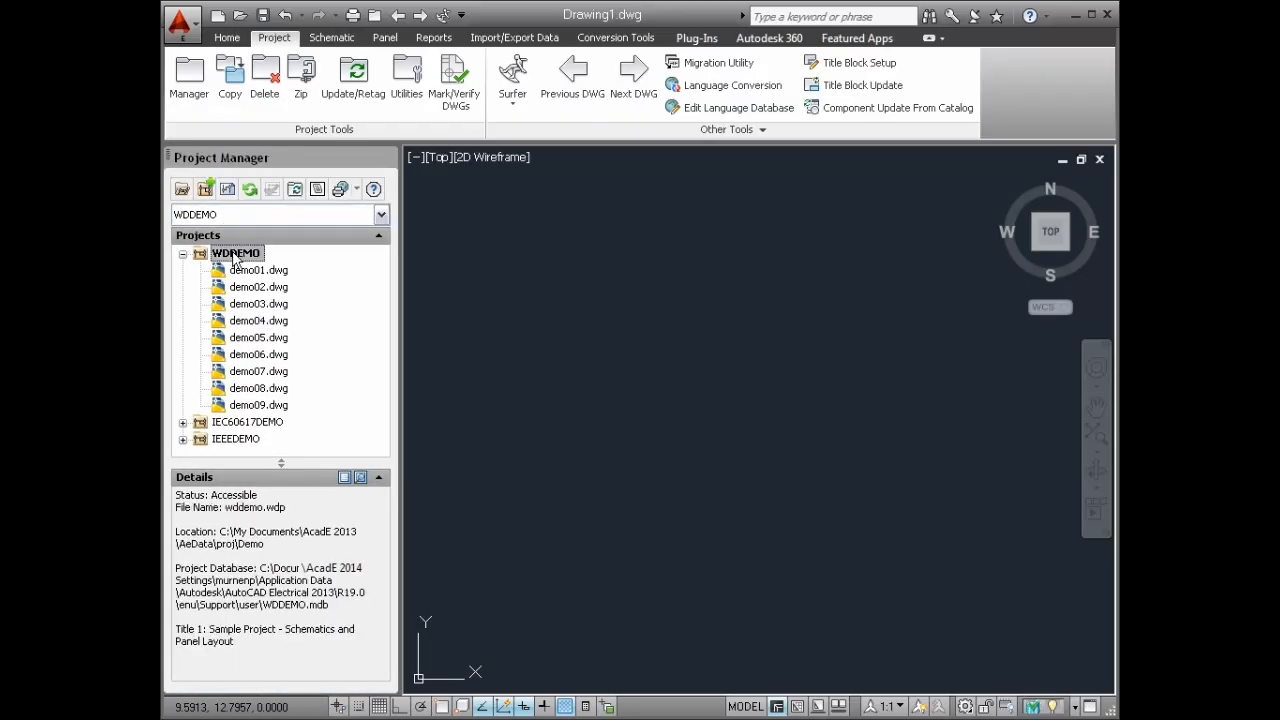
right_click(235, 259)
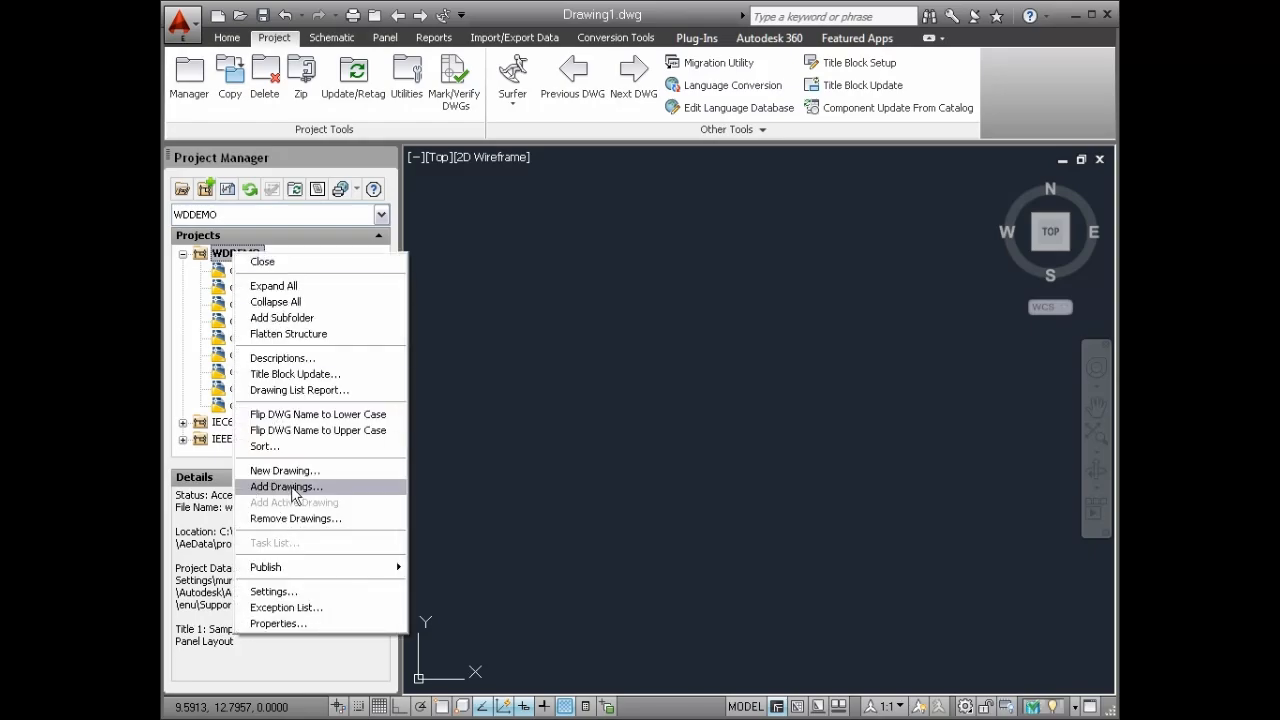
click(291, 621)
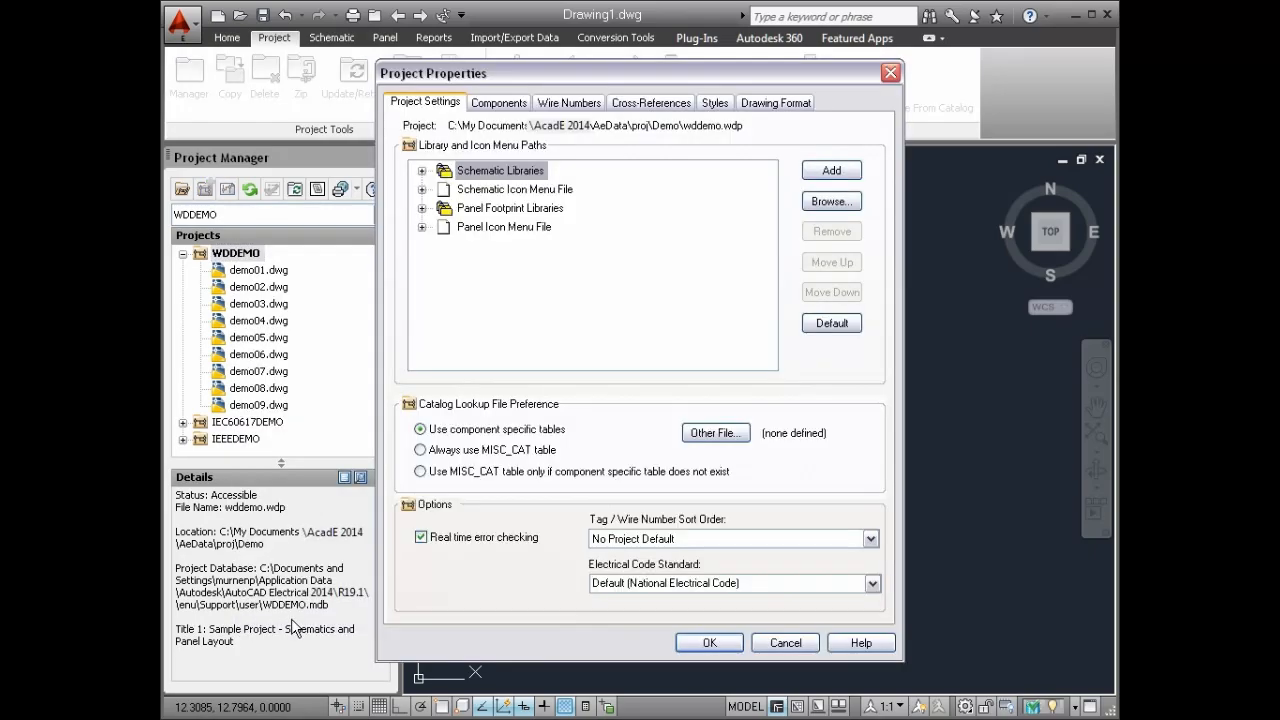
click(514, 106)
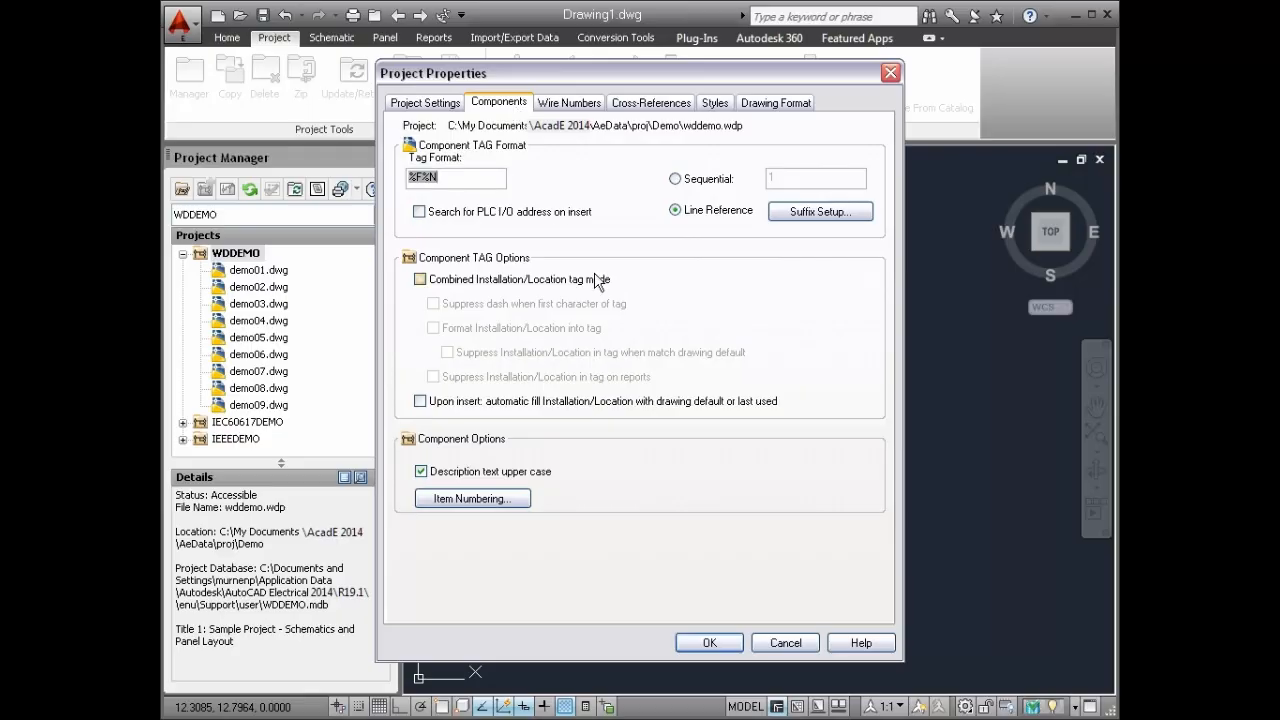
click(786, 646)
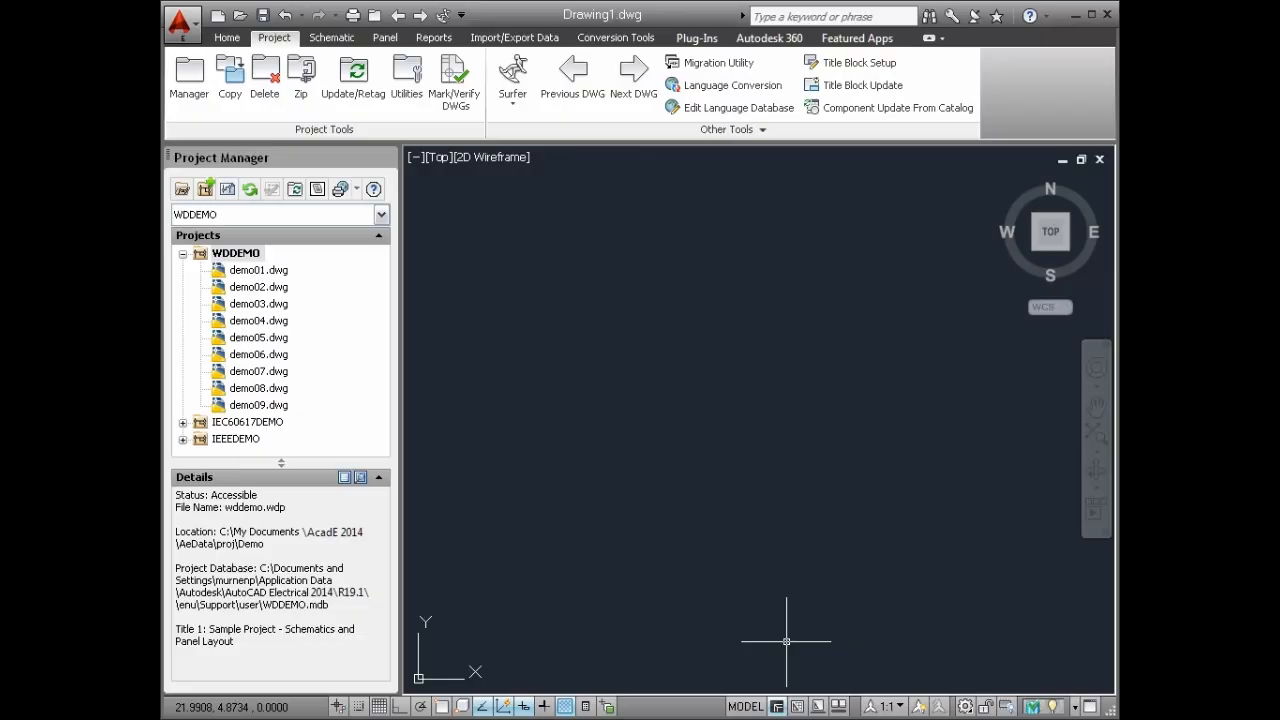
- Compare the settings of demo04.dwg against the WDDEMO project, listing only the differences, and cancel the comparison
click(257, 322)
right_click(257, 324)
mouse_move(288, 458)
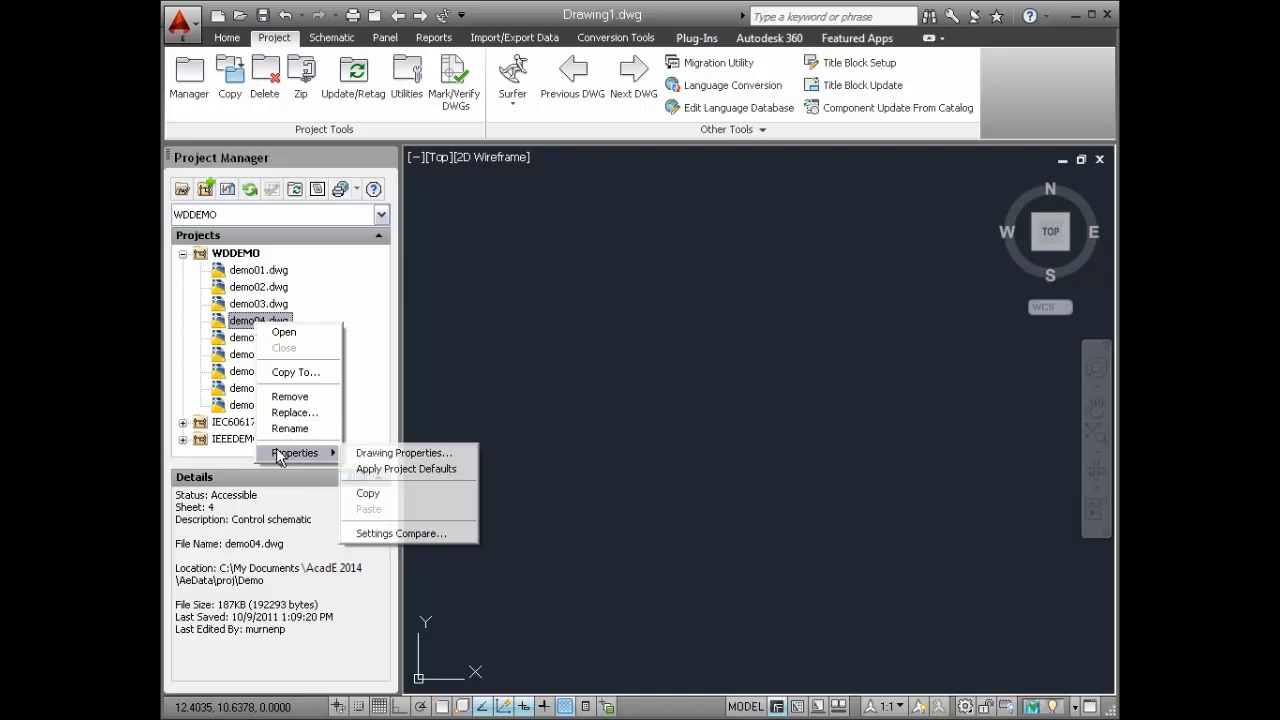
click(429, 534)
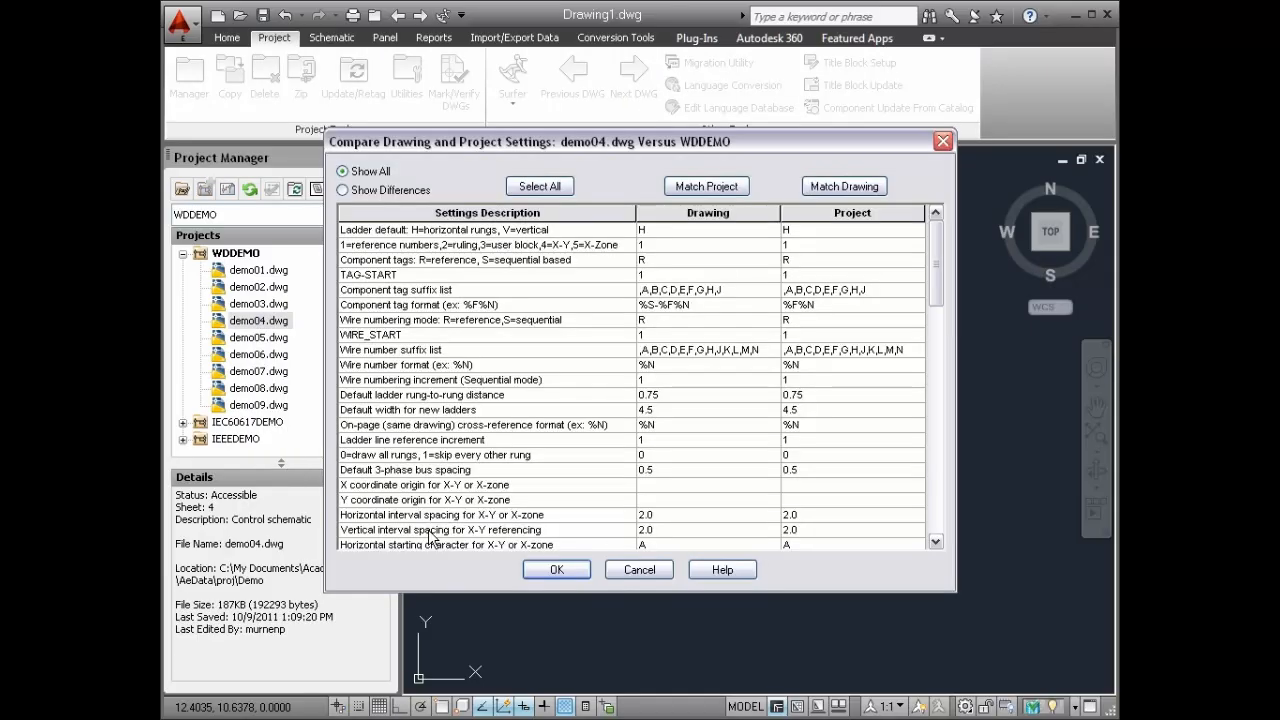
click(343, 190)
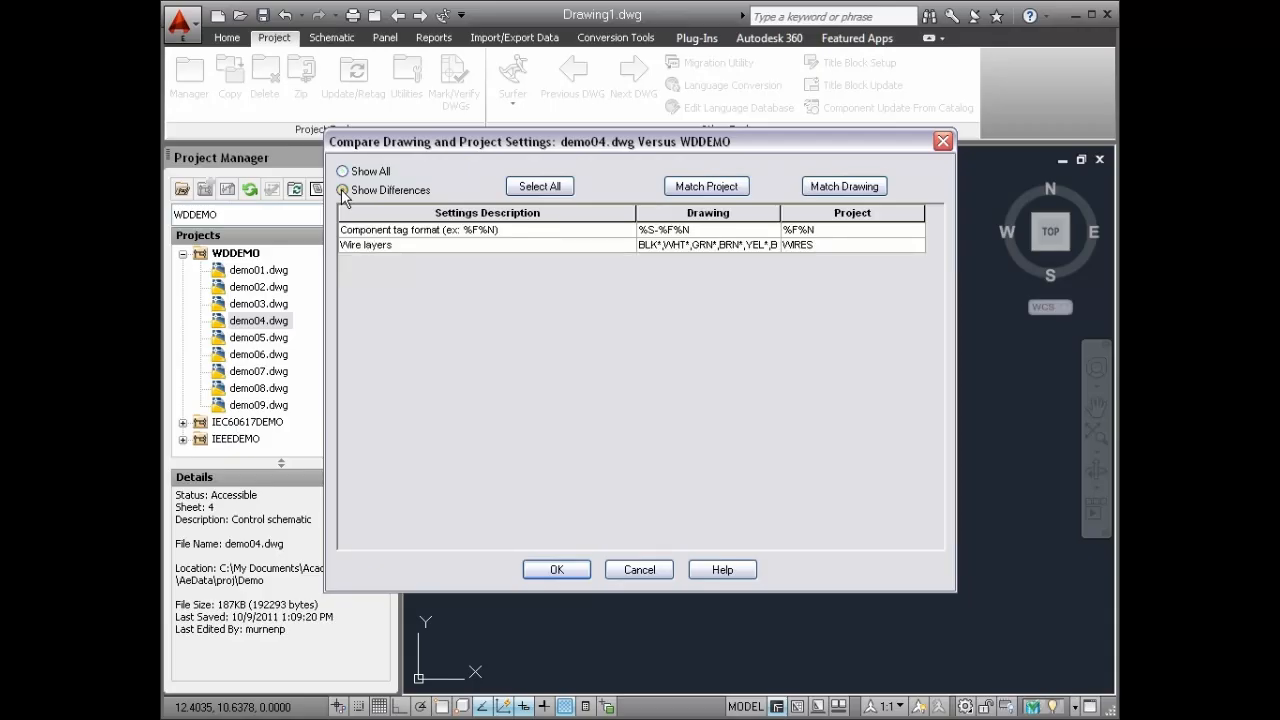
click(641, 575)
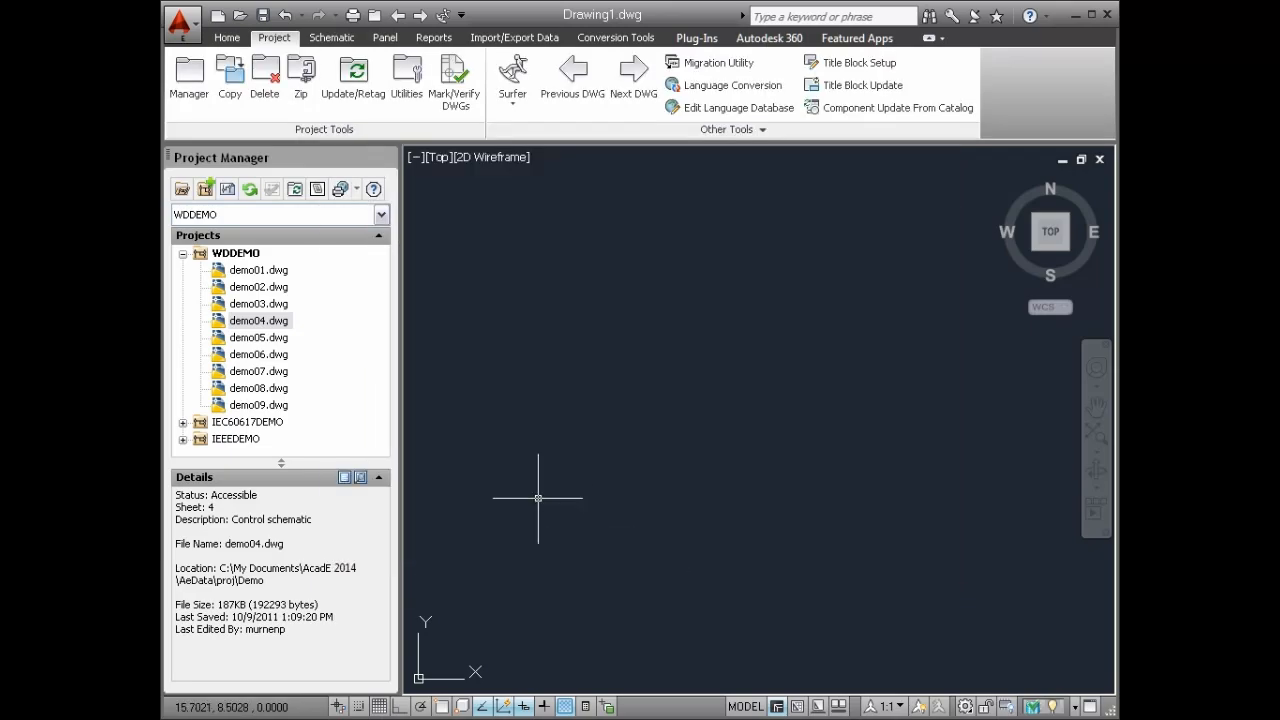
- Collapse the WDDEMO project and make IEC60617DEMO the active project
click(182, 254)
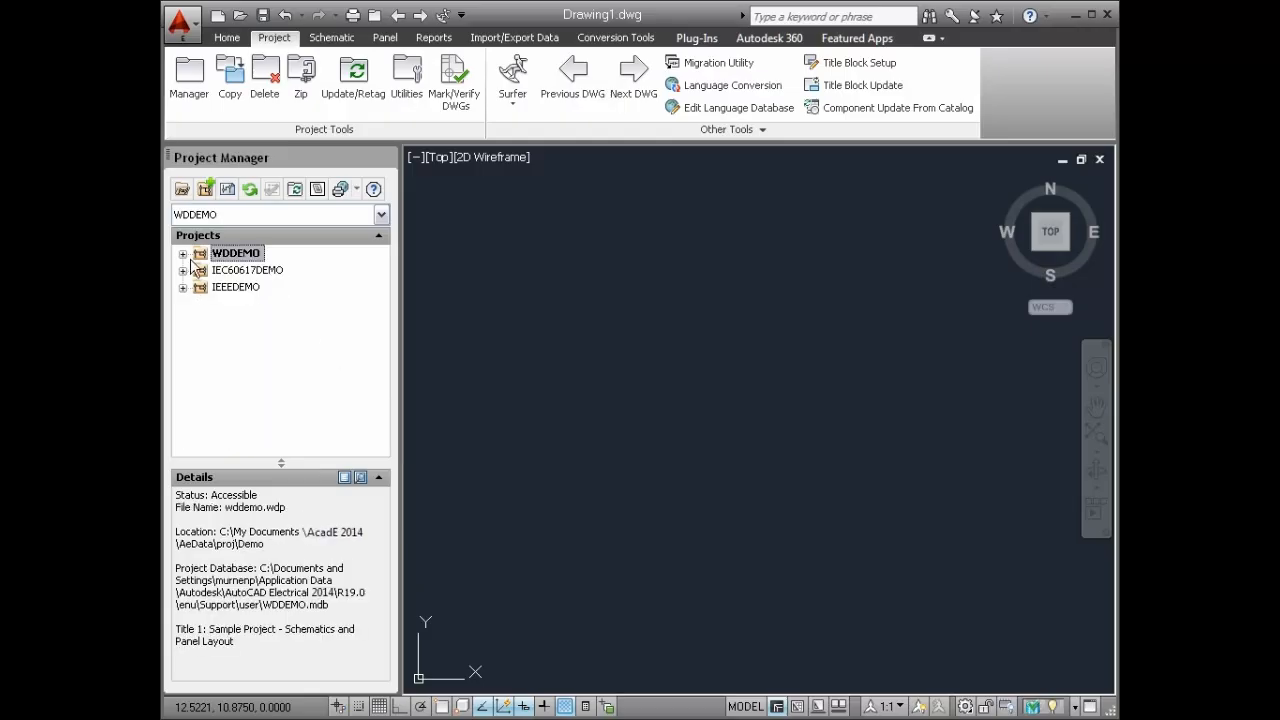
click(225, 272)
right_click(225, 275)
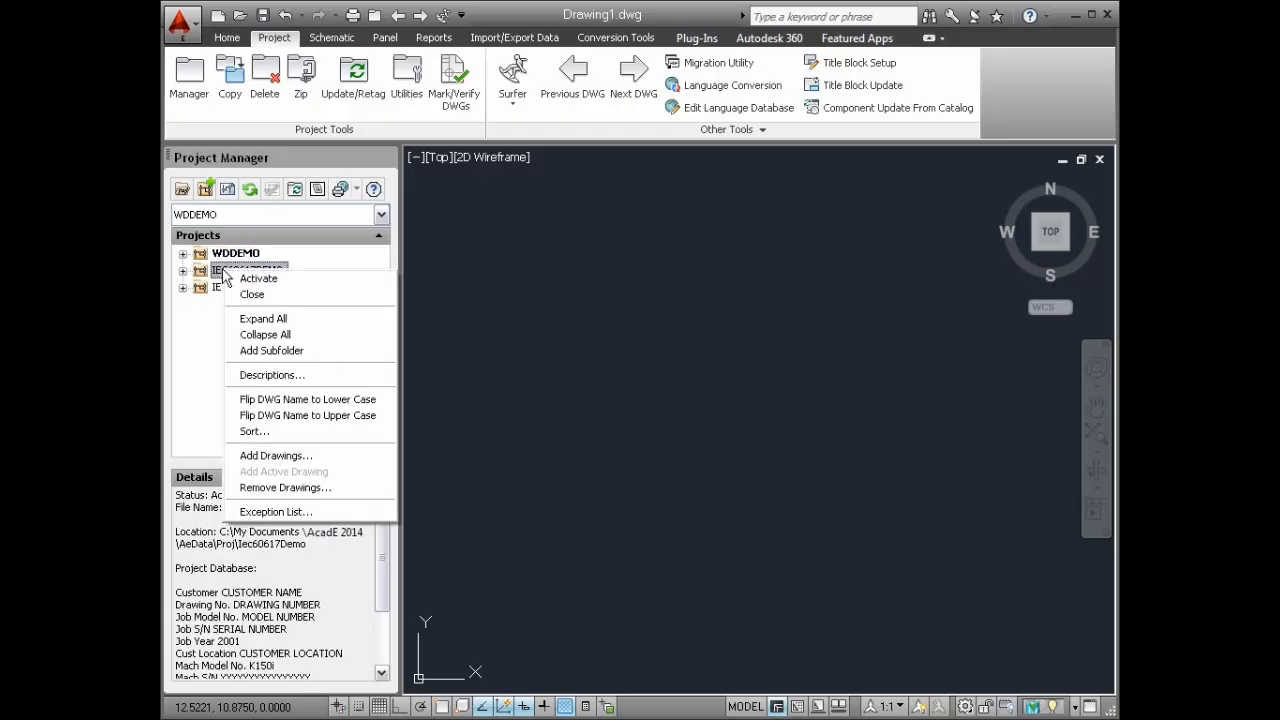
click(255, 286)
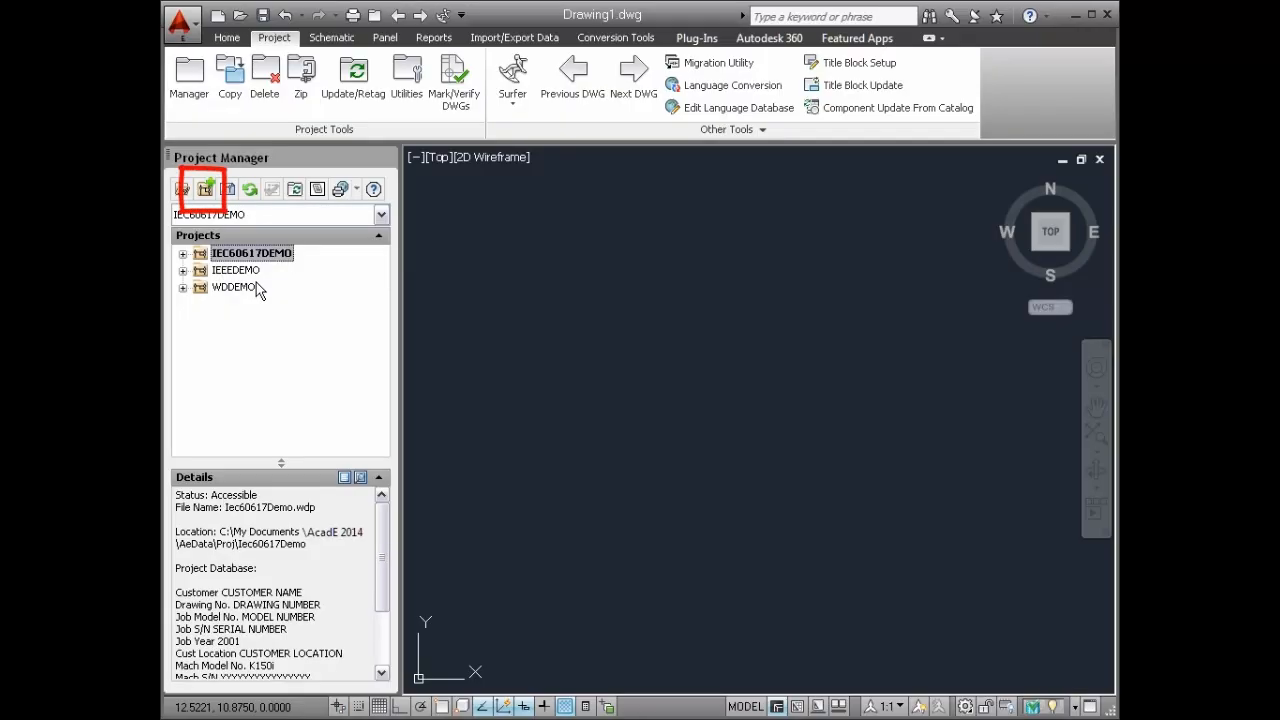
- Create a project named Sample Project with the description lines "Autodesk, Inc." and "San Rafael", and accept its default project properties
click(205, 192)
text(Sample Project)
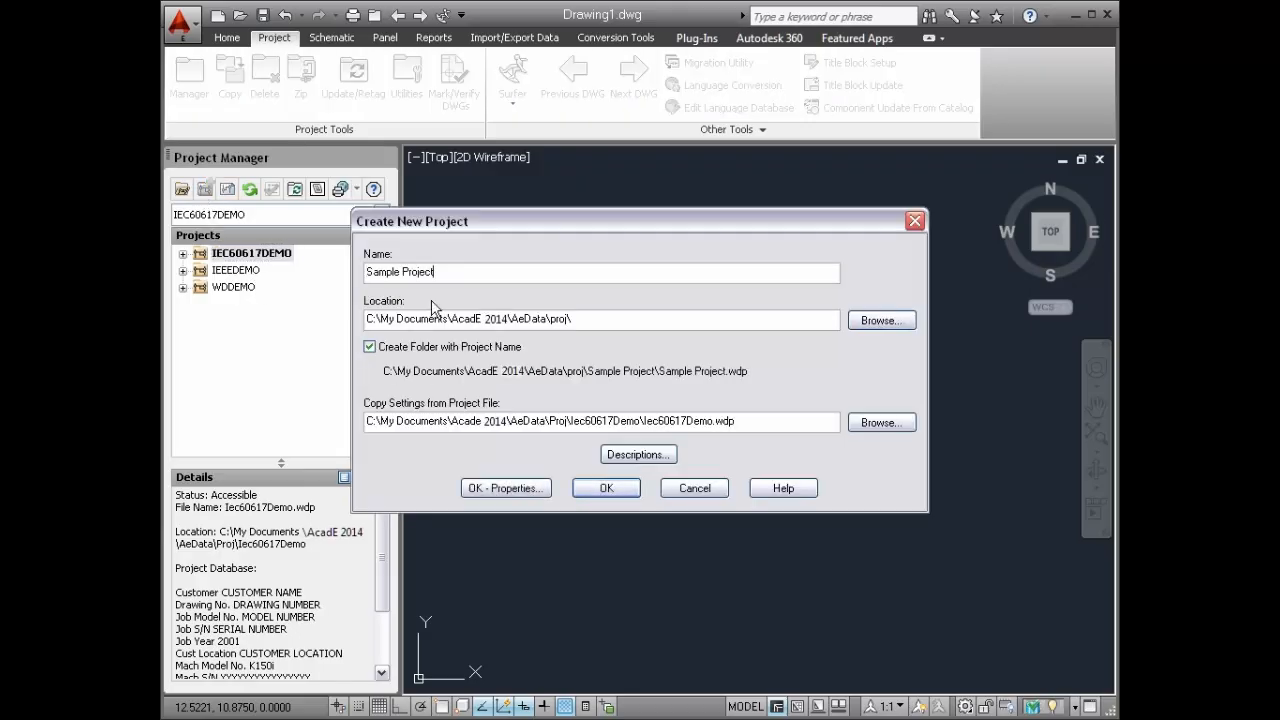
click(635, 455)
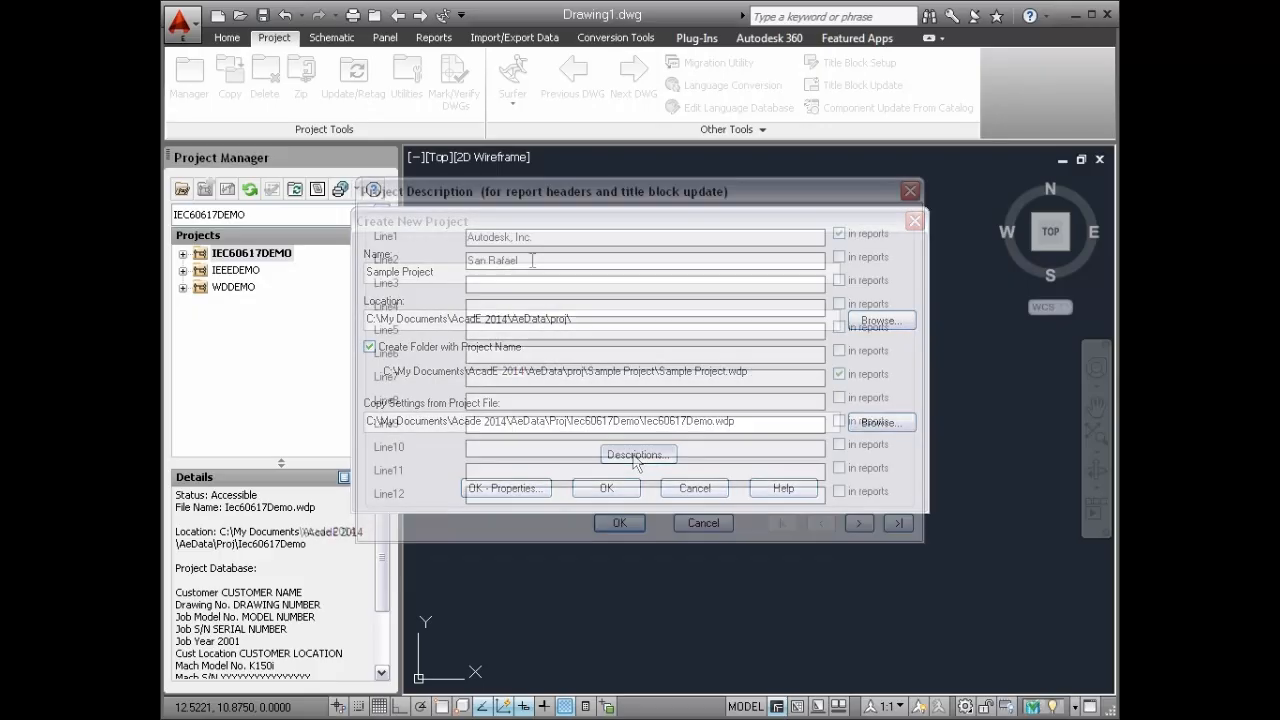
click(532, 260)
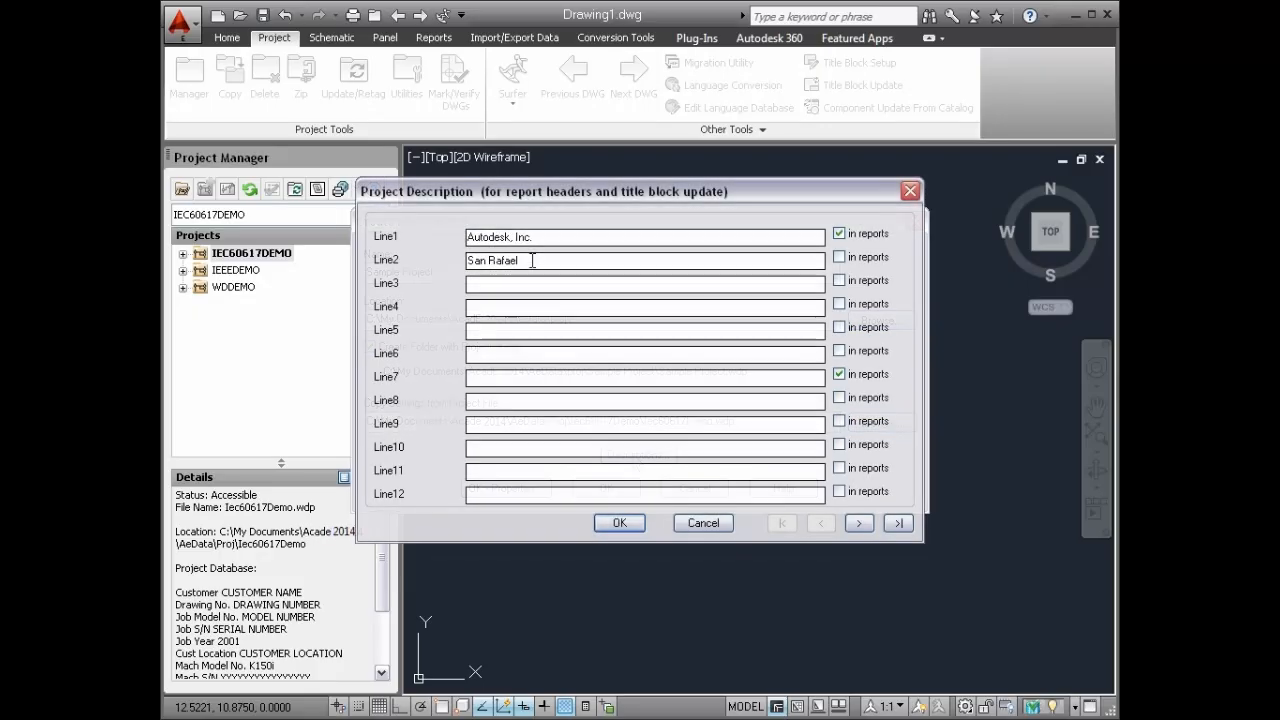
click(622, 524)
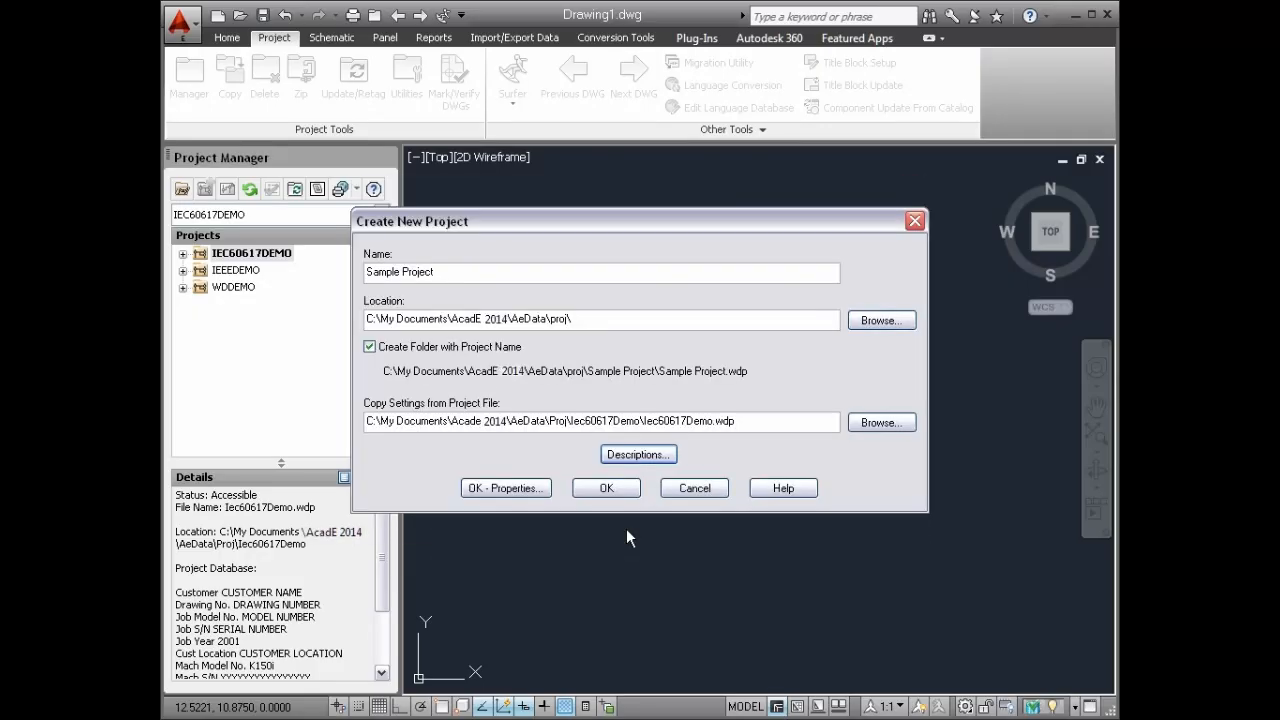
click(506, 489)
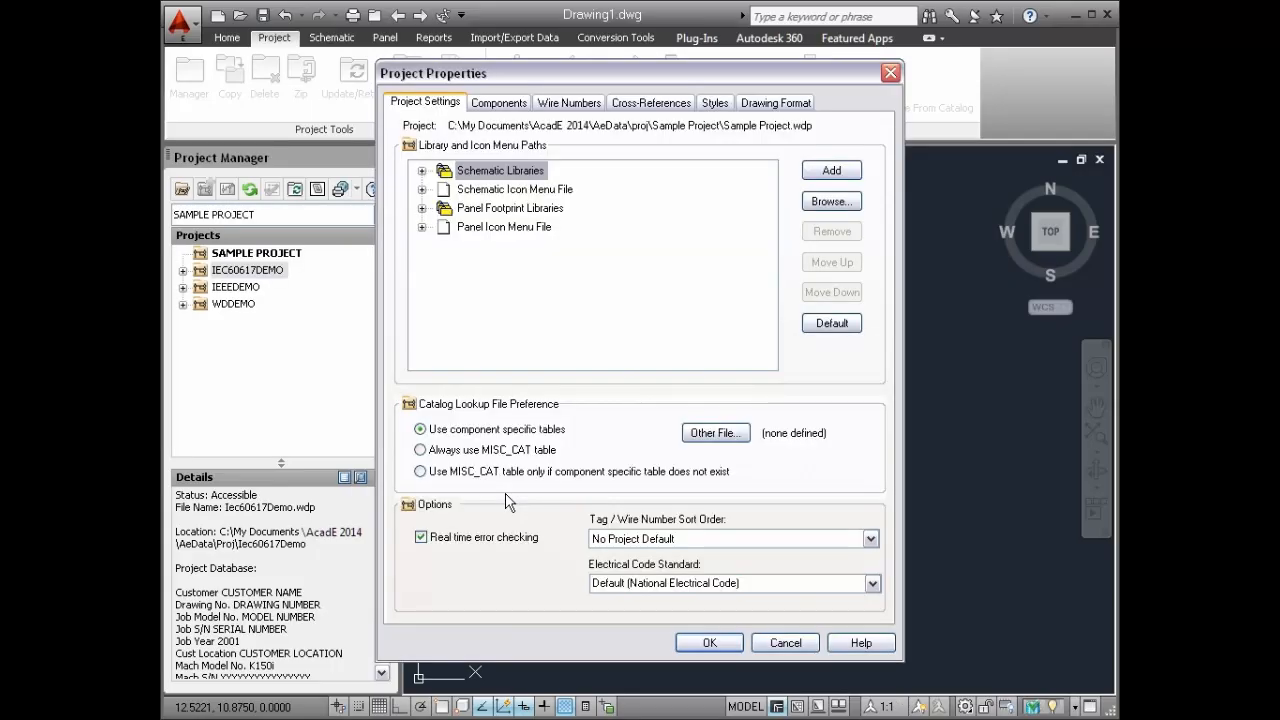
click(709, 643)
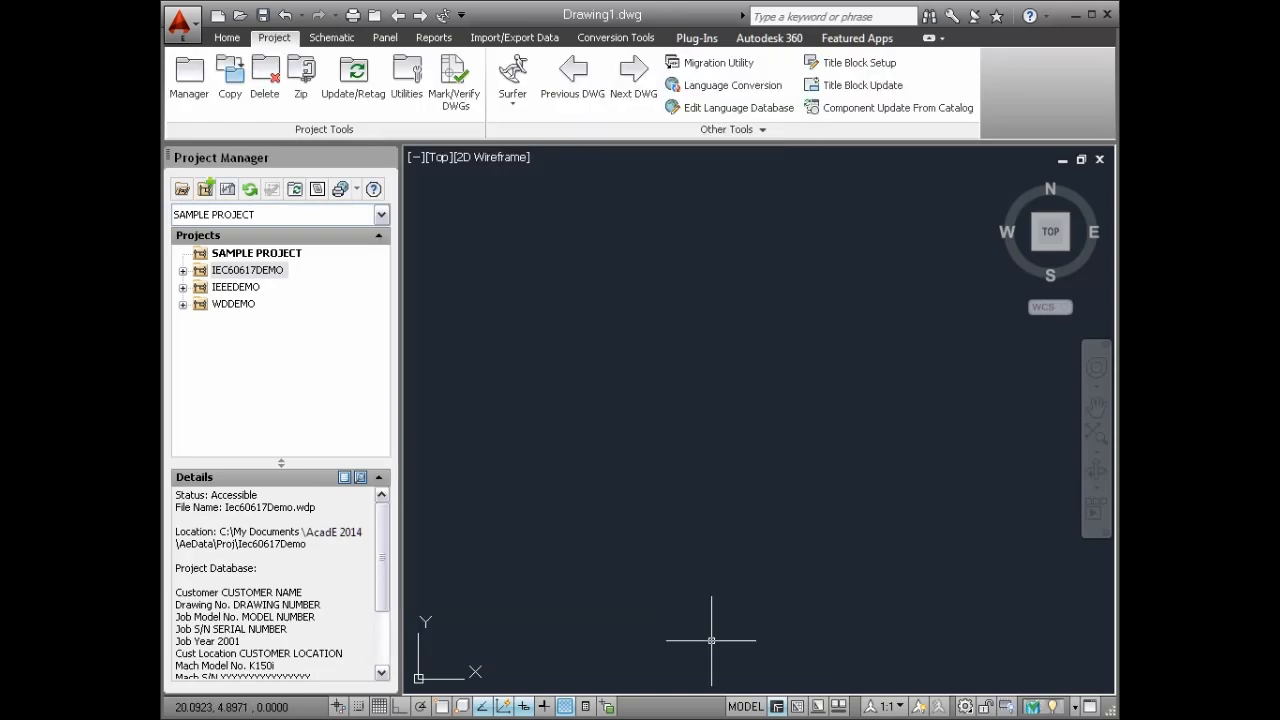
- Create the drawing DEMO10 in Sample Project with description Sample, location code BUILDING 1 and sheet 10
click(276, 256)
right_click(279, 261)
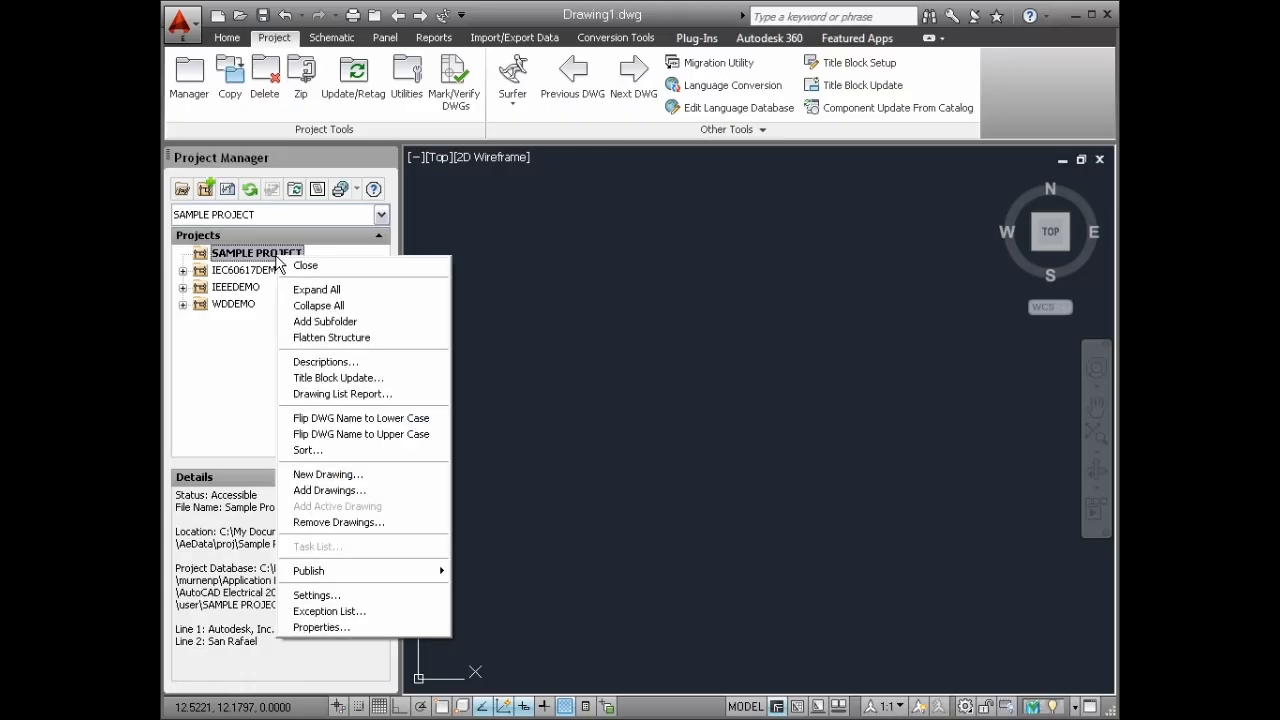
click(362, 475)
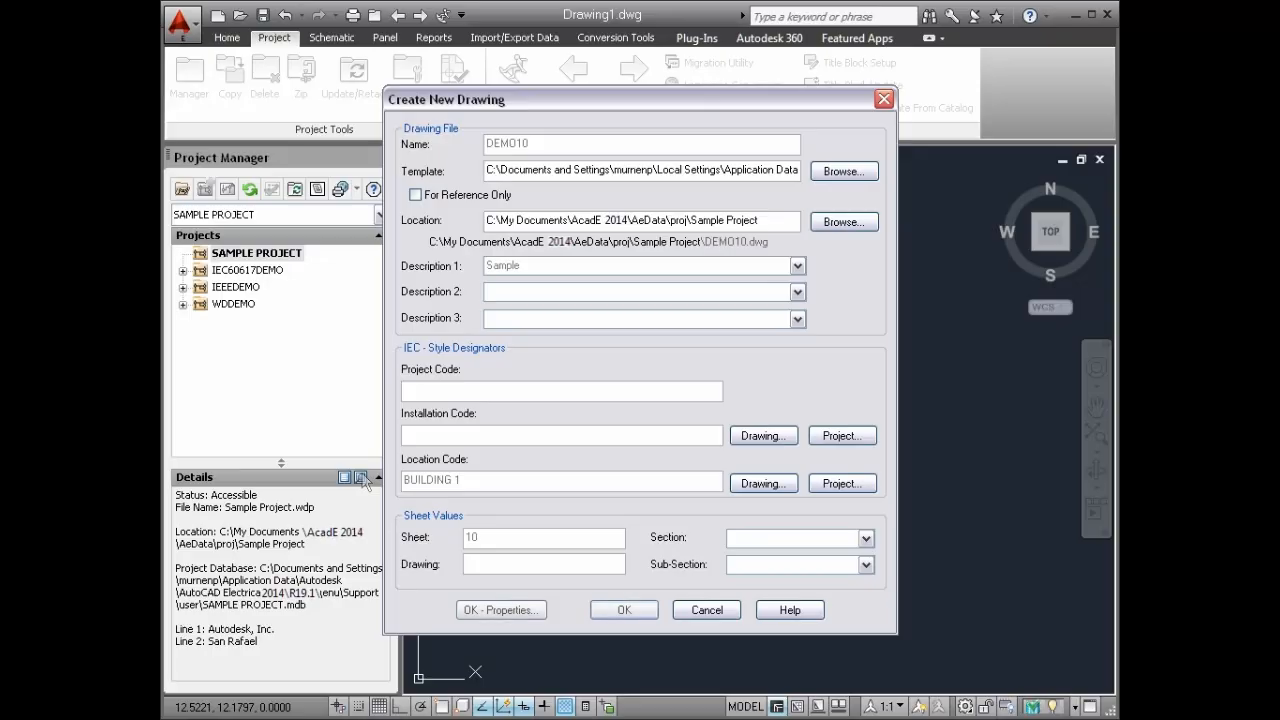
click(624, 610)
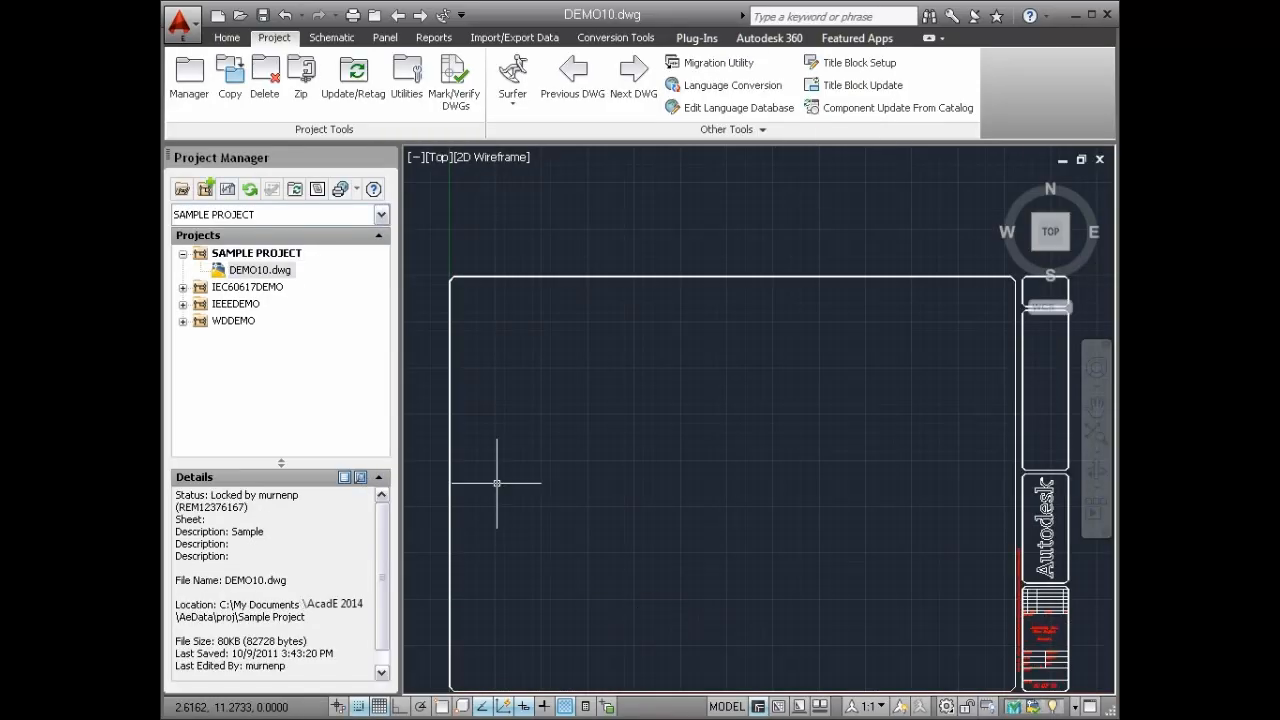
- Add DEMO01.DWG through DEMO09.DWG to Sample Project, applying the project default values to their drawing settings
right_click(286, 254)
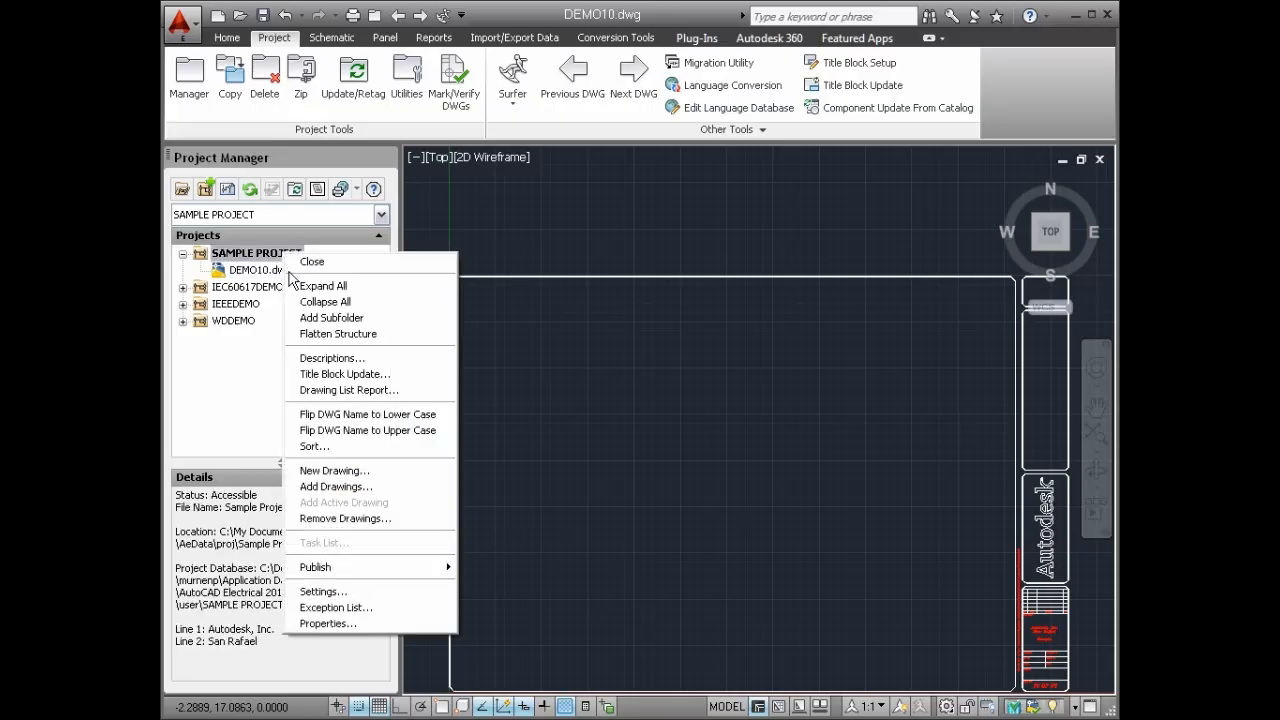
click(368, 487)
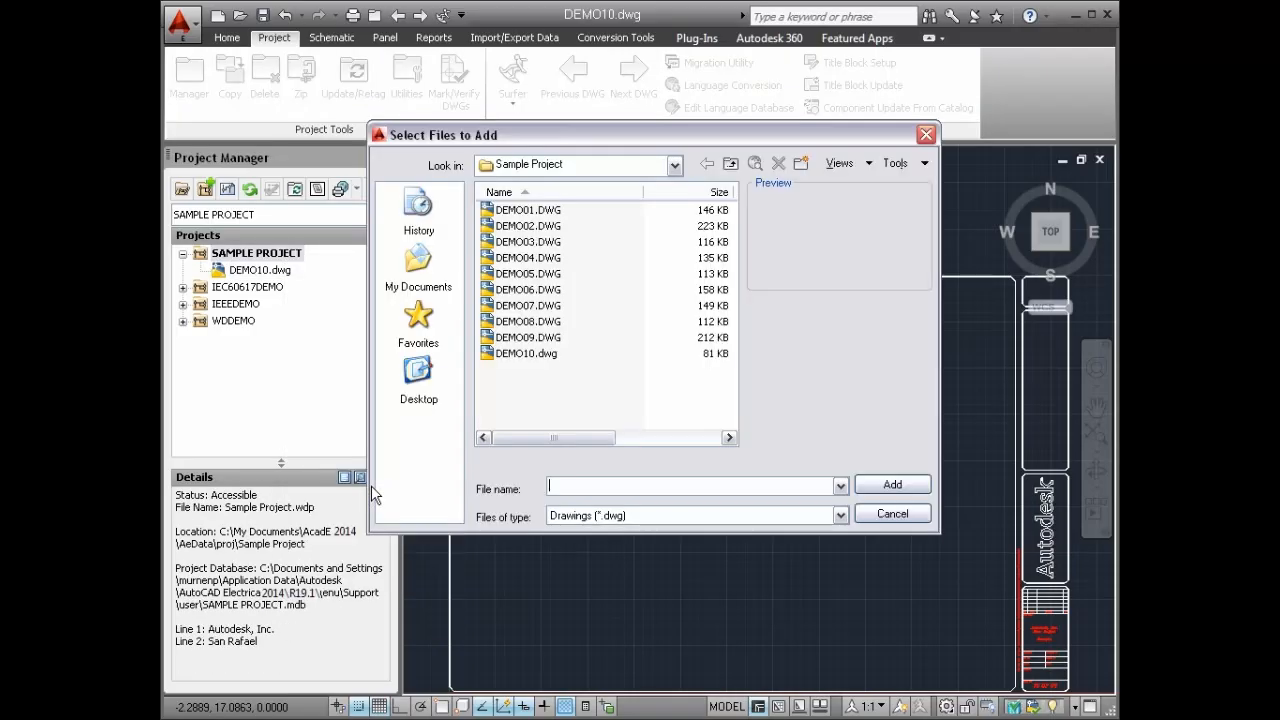
click(520, 338)
shift+click(545, 212)
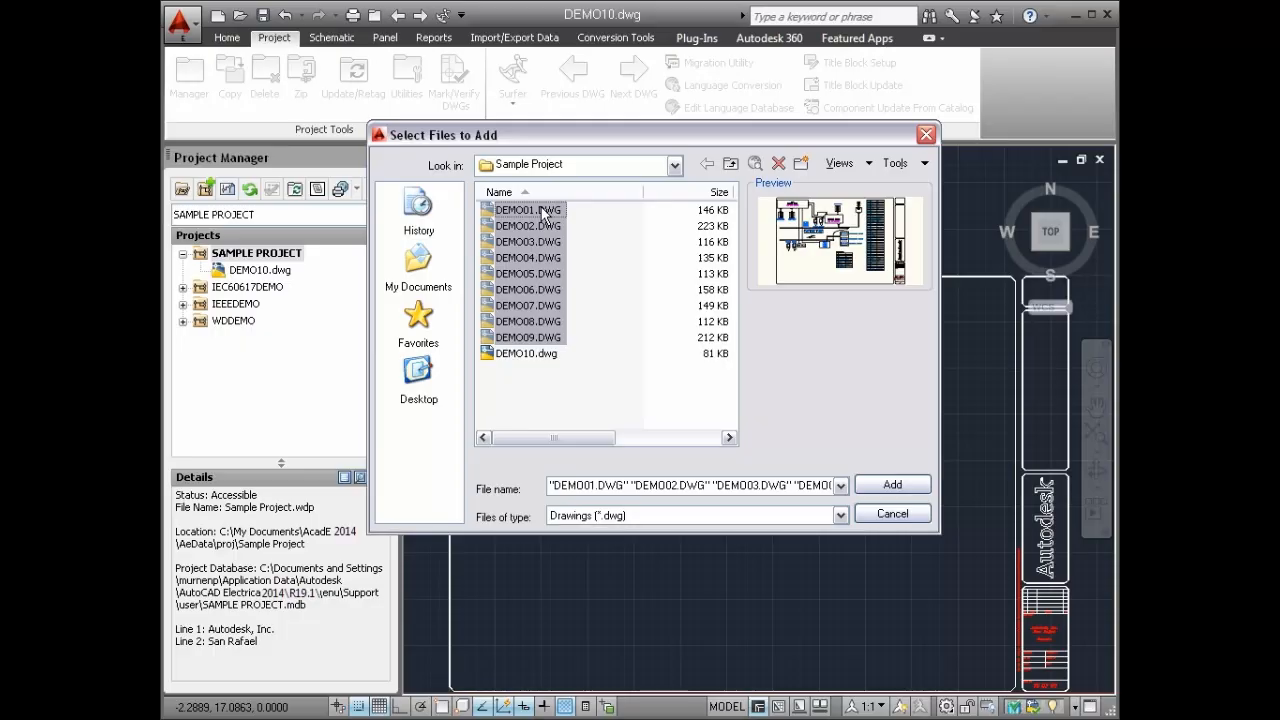
click(893, 486)
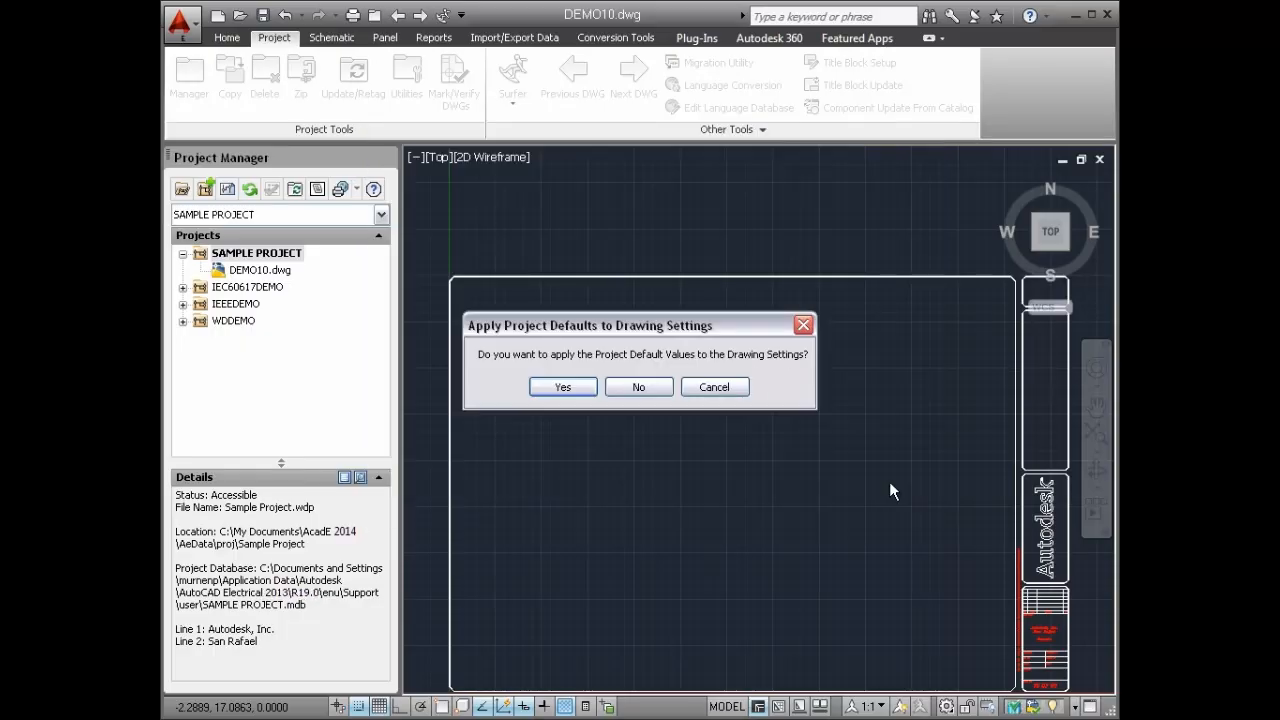
click(566, 388)
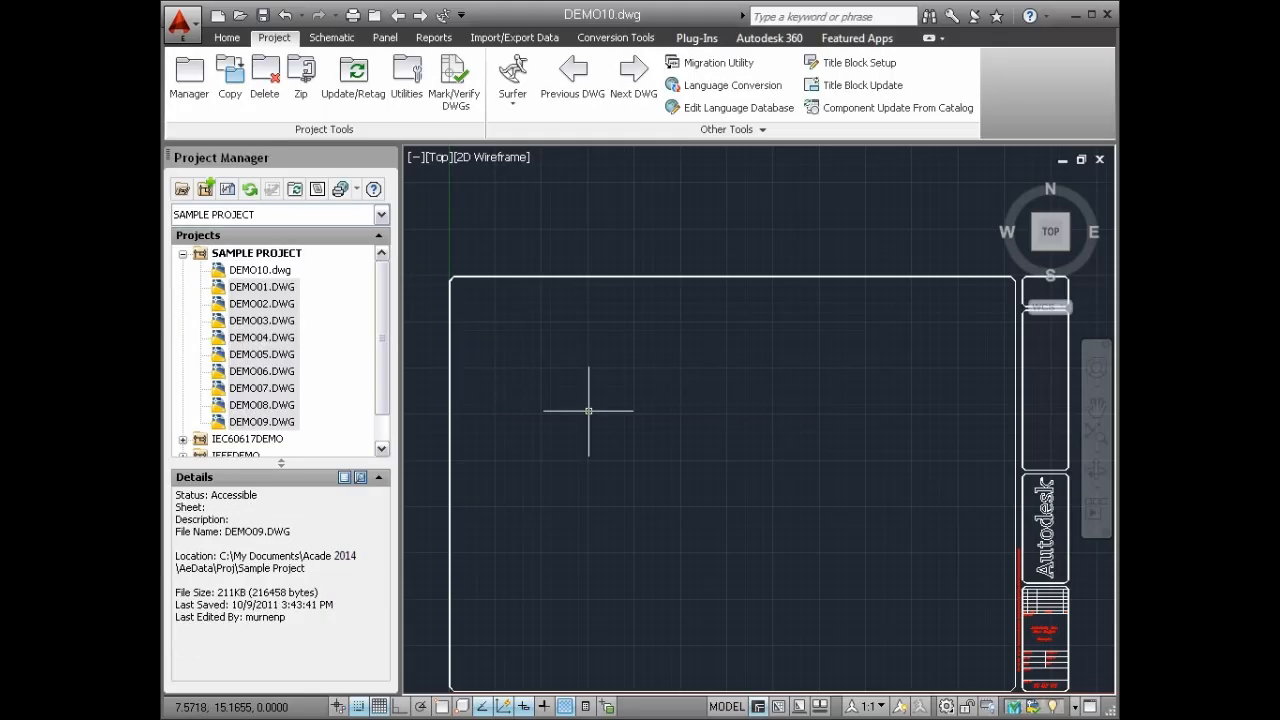
- Open DEMO02.DWG from Sample Project and remove DEMO03.DWG from the project
click(262, 306)
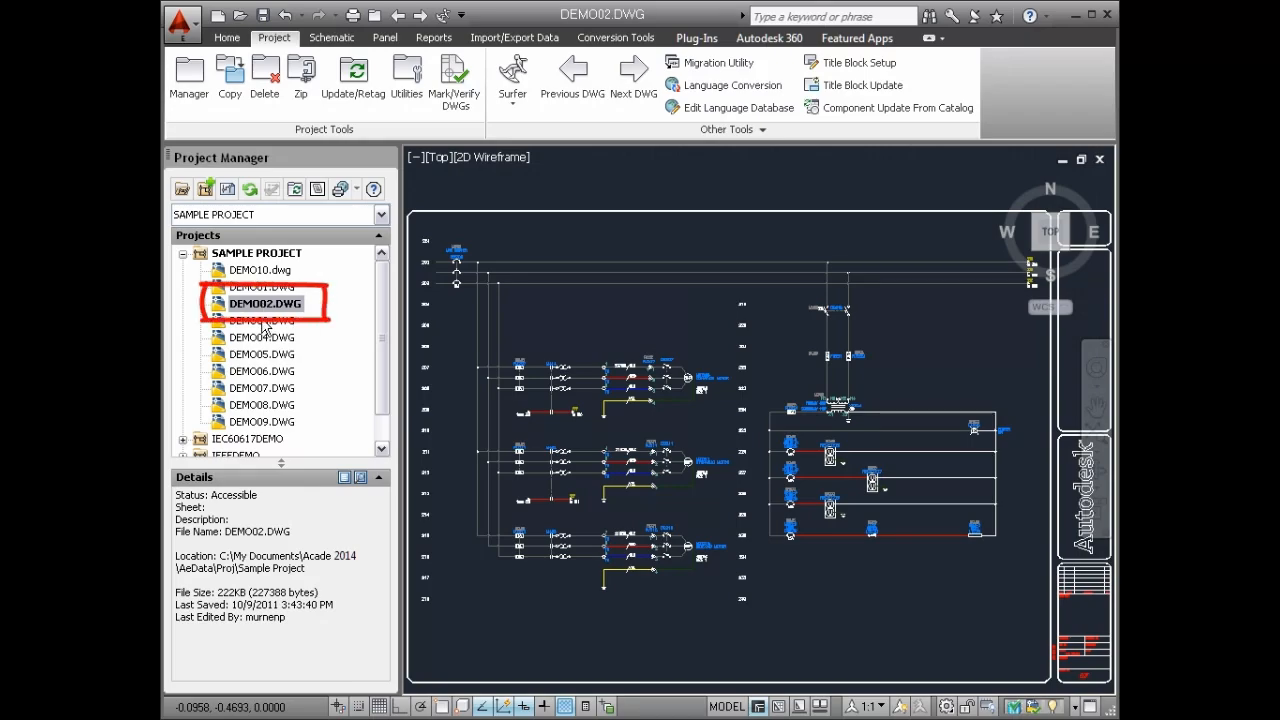
right_click(262, 321)
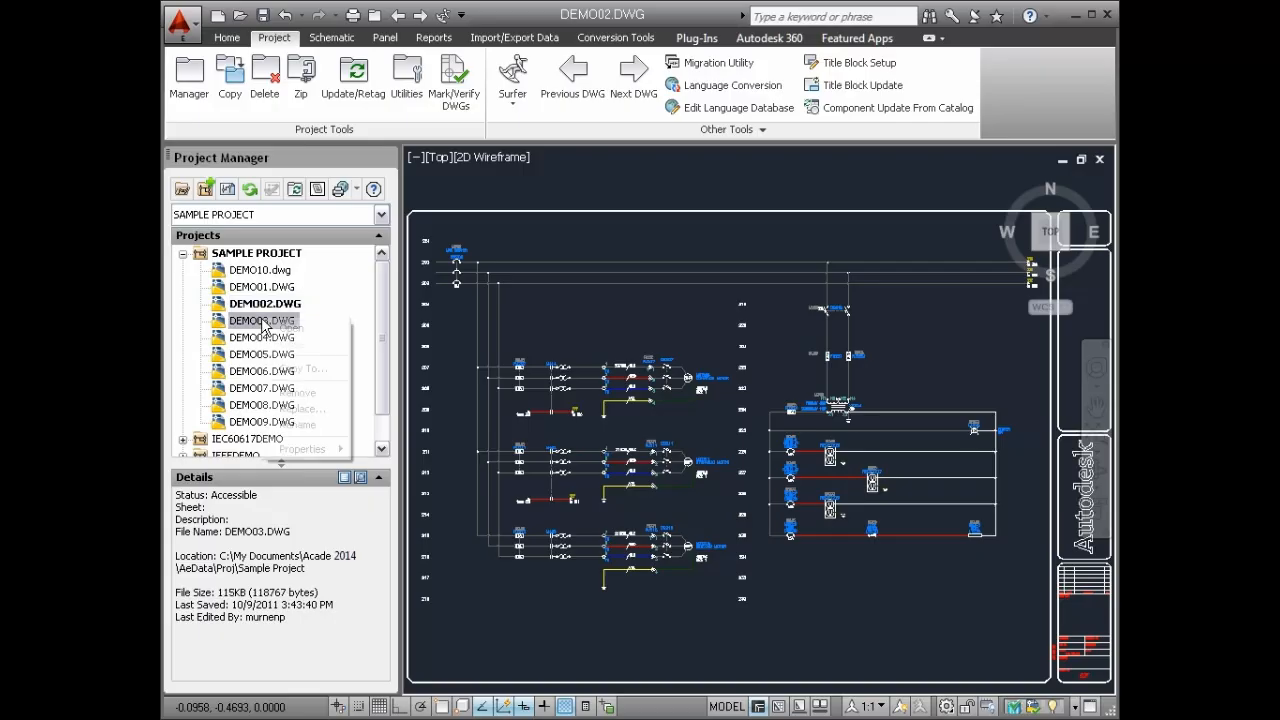
click(290, 396)
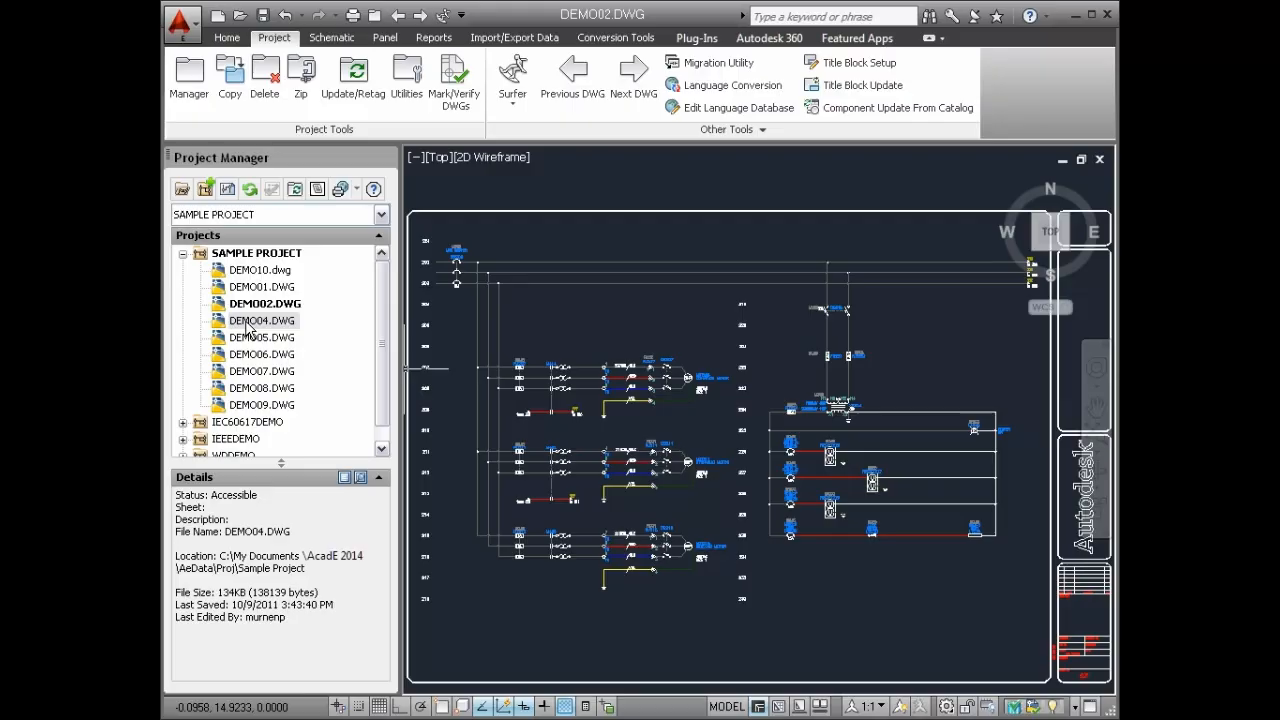
- Copy DEMO04.DWG as DEMO04-C.DWG within Sample Project, and reorder the drawings so the copy follows DEMO04.DWG and DEMO10.dwg comes last
right_click(250, 322)
click(268, 370)
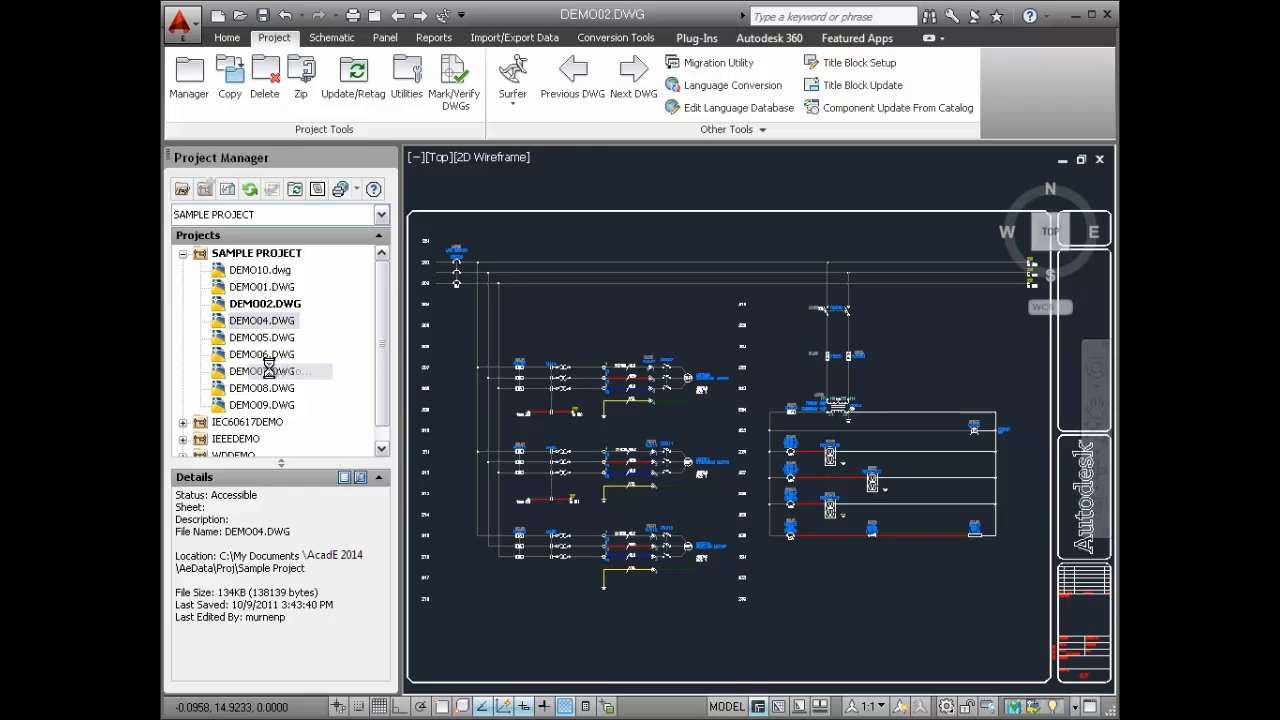
click(605, 498)
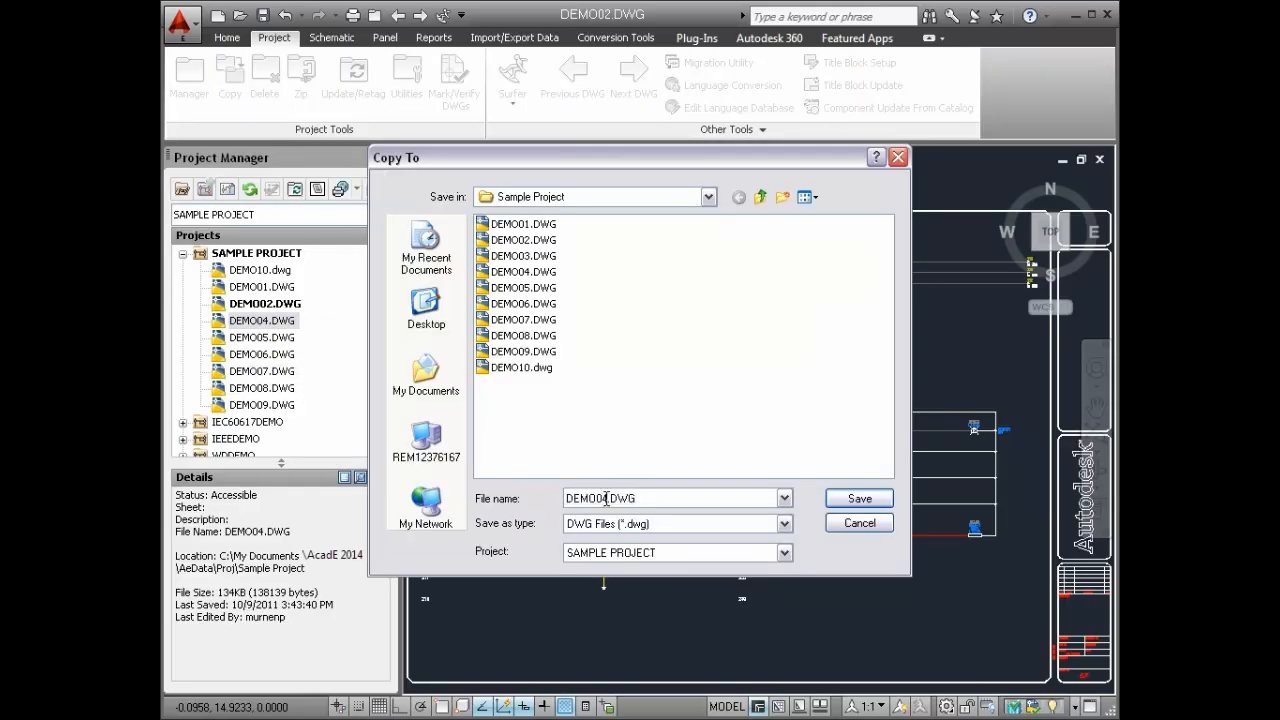
text(-C)
click(855, 500)
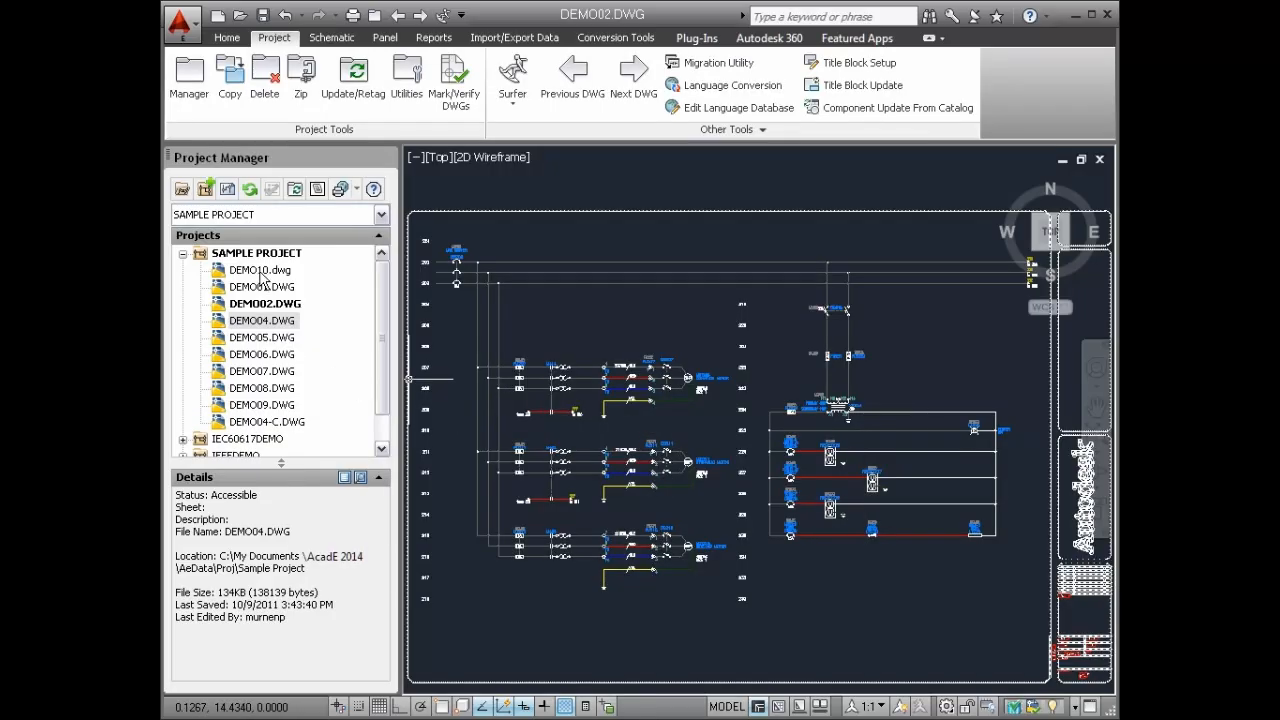
drag(262, 273, 265, 318)
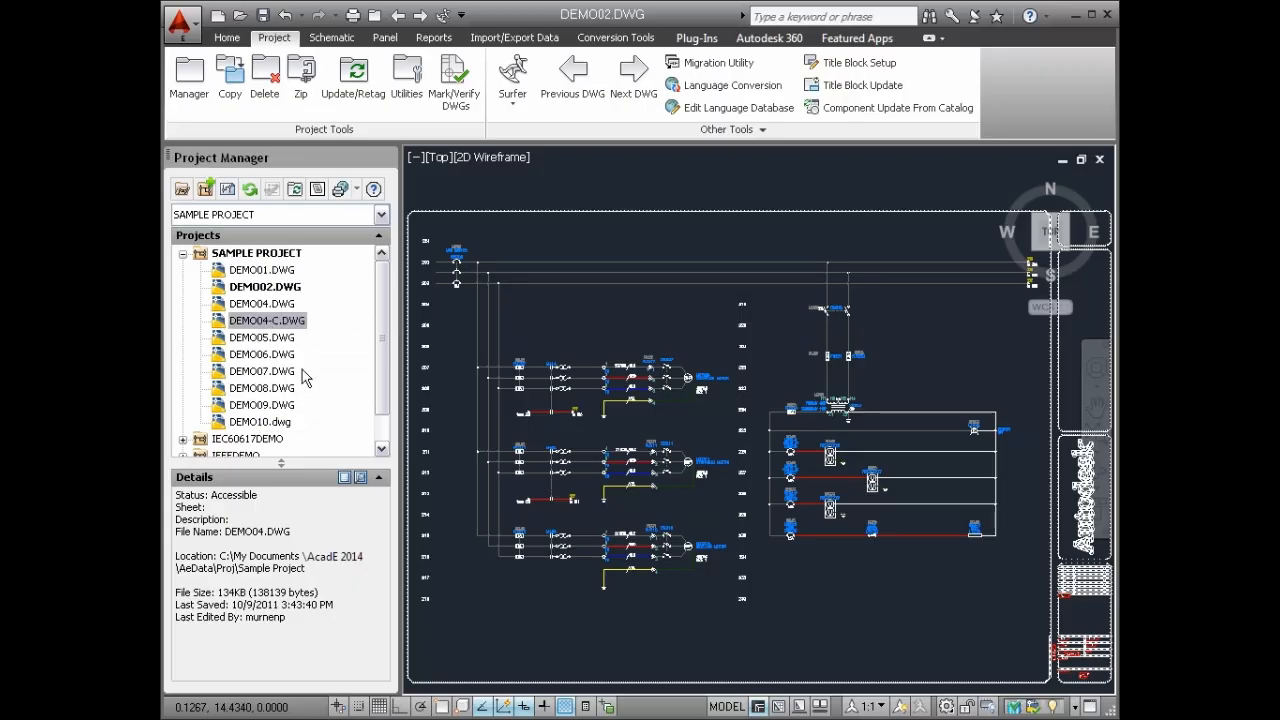
- Add two subfolders named SCHEMATICS and PANEL LAYOUTS to Sample Project
right_click(279, 256)
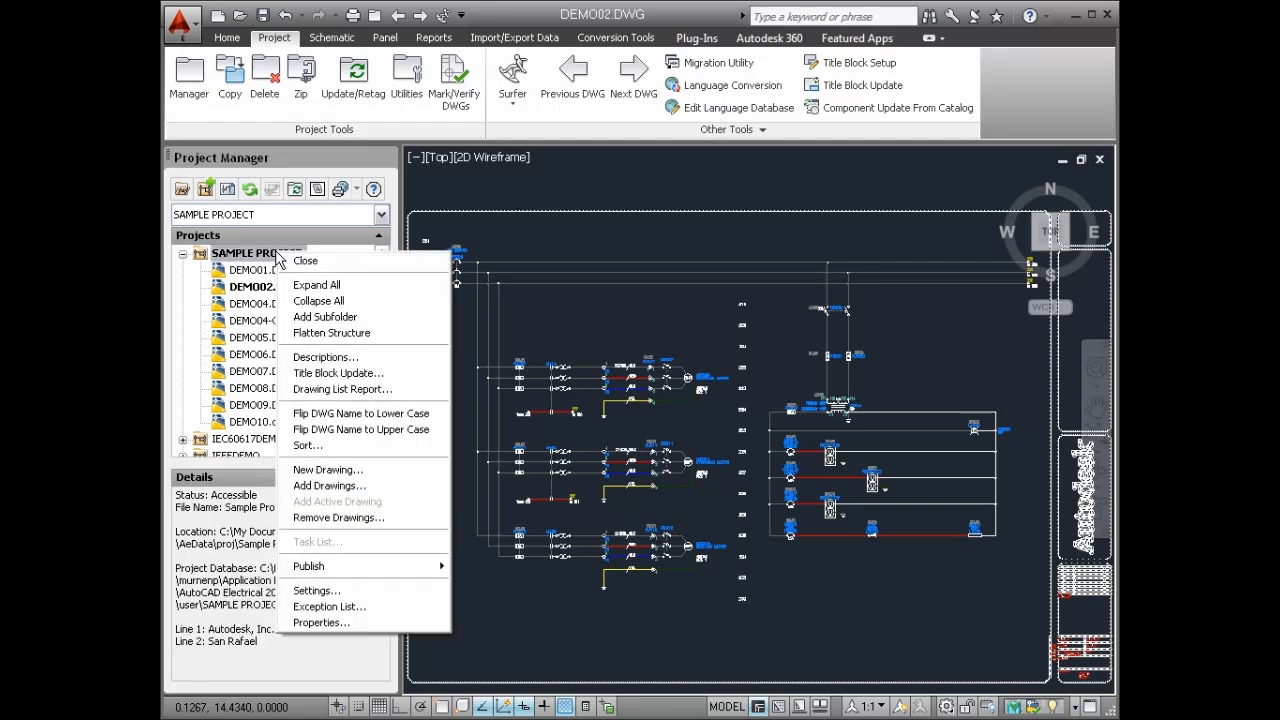
click(313, 317)
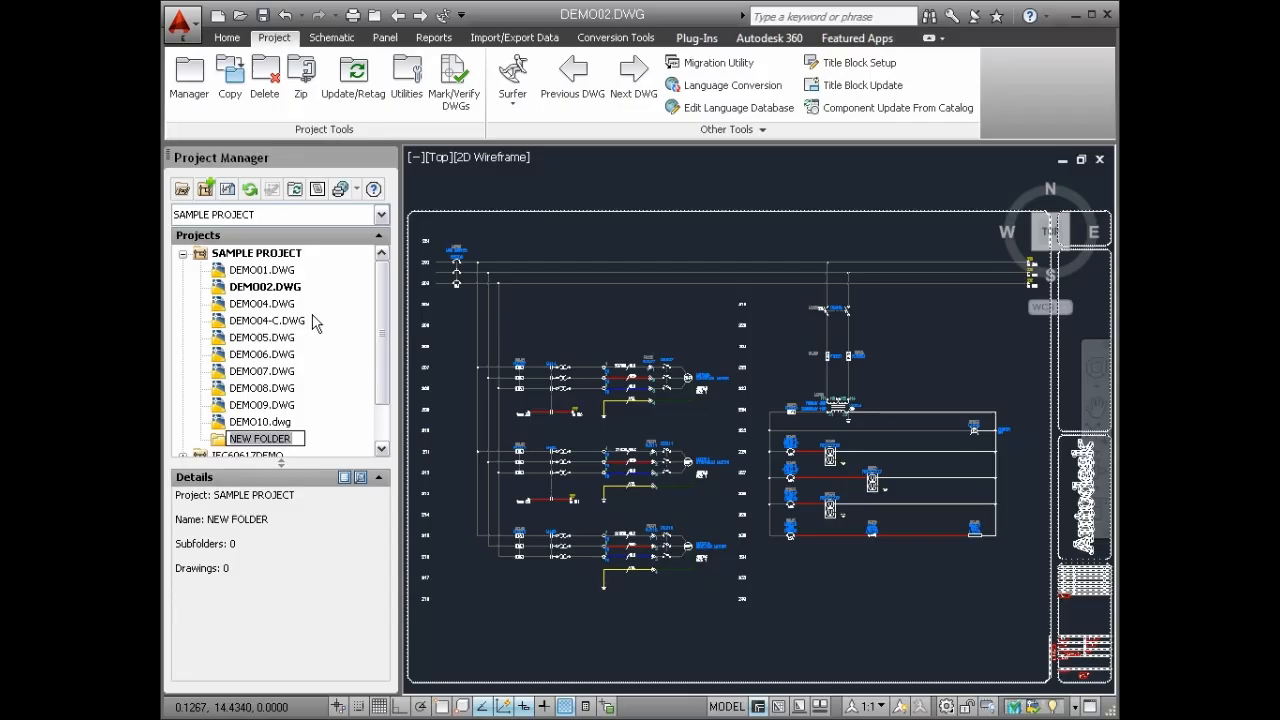
text(SCHEMATICS)
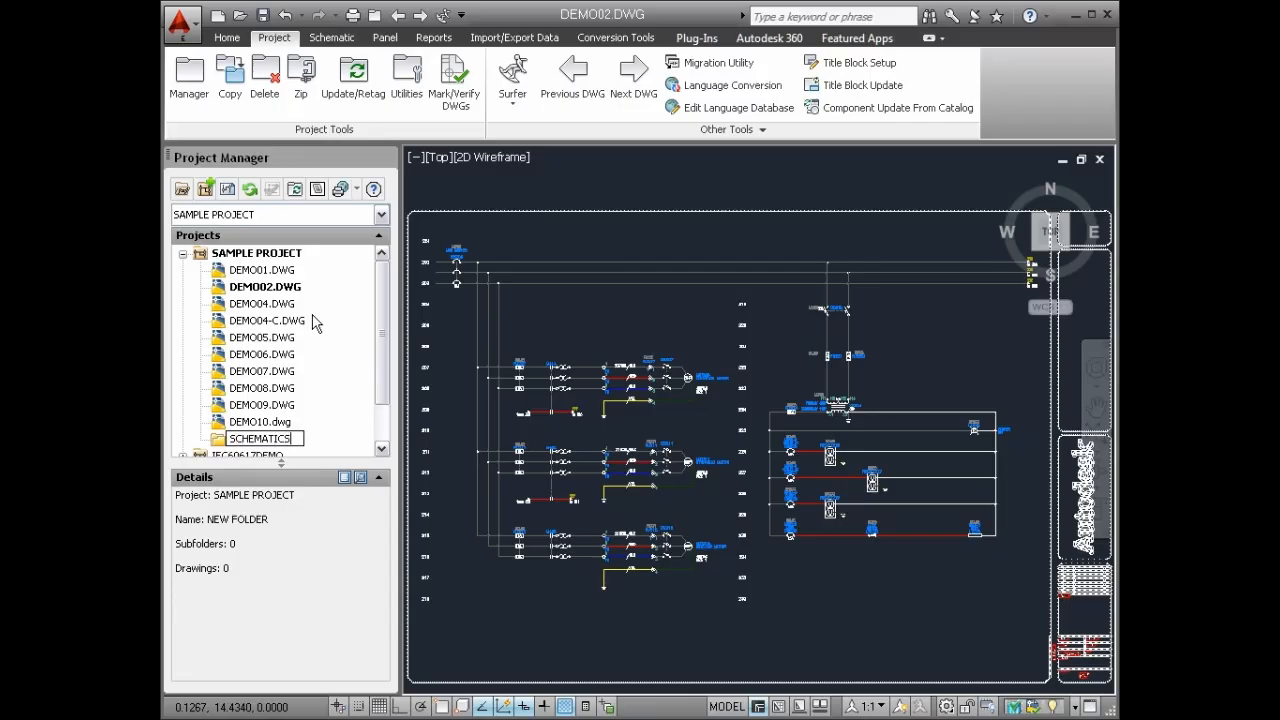
key(Return)
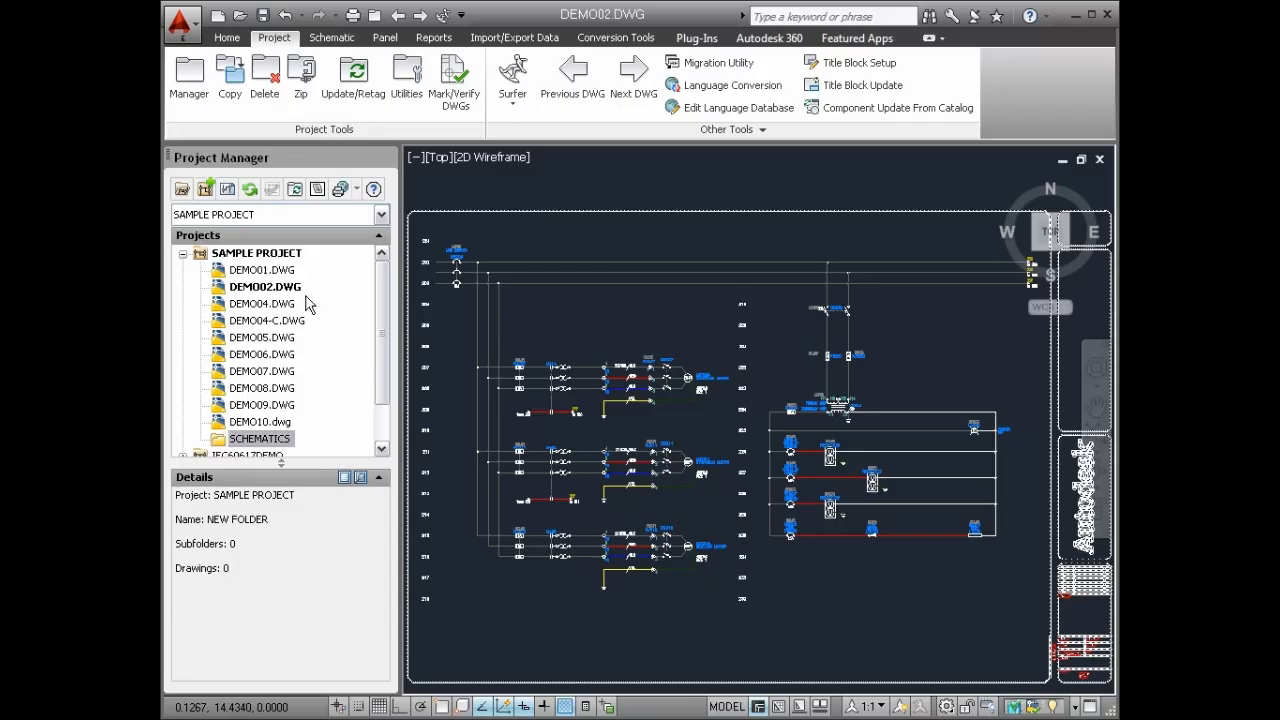
right_click(270, 257)
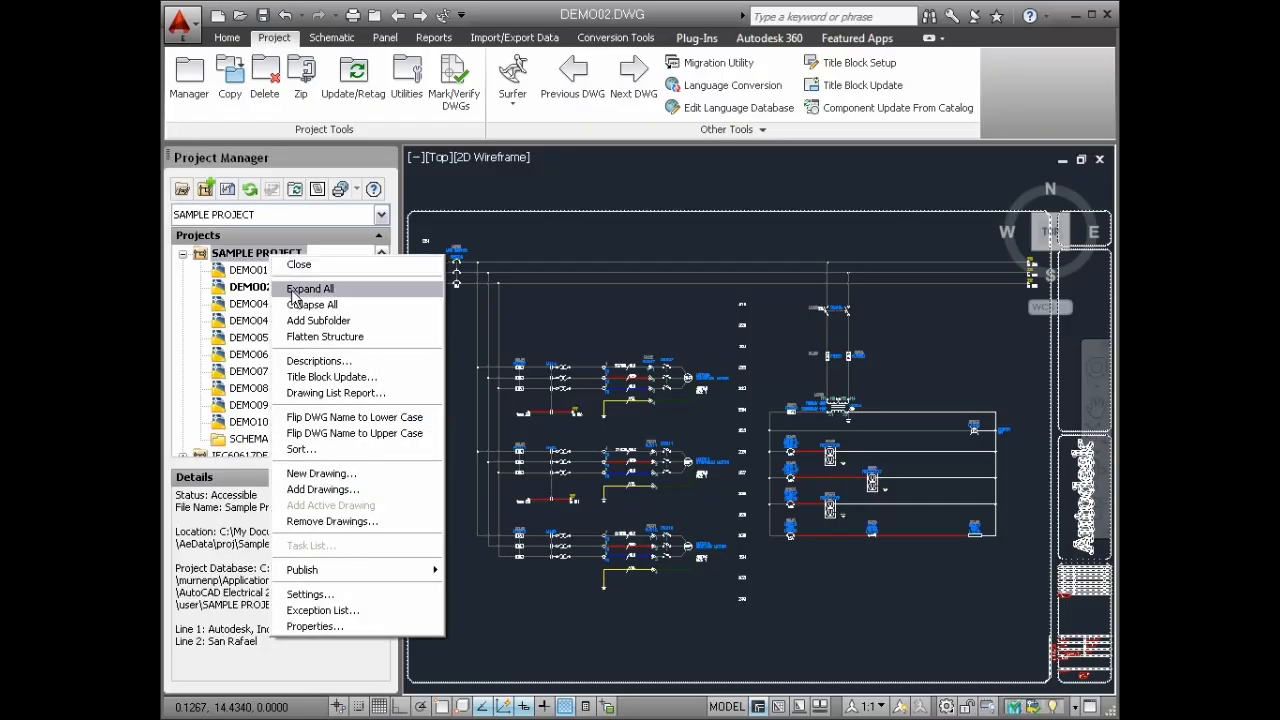
click(318, 320)
text(PANEL LAYOUTS)
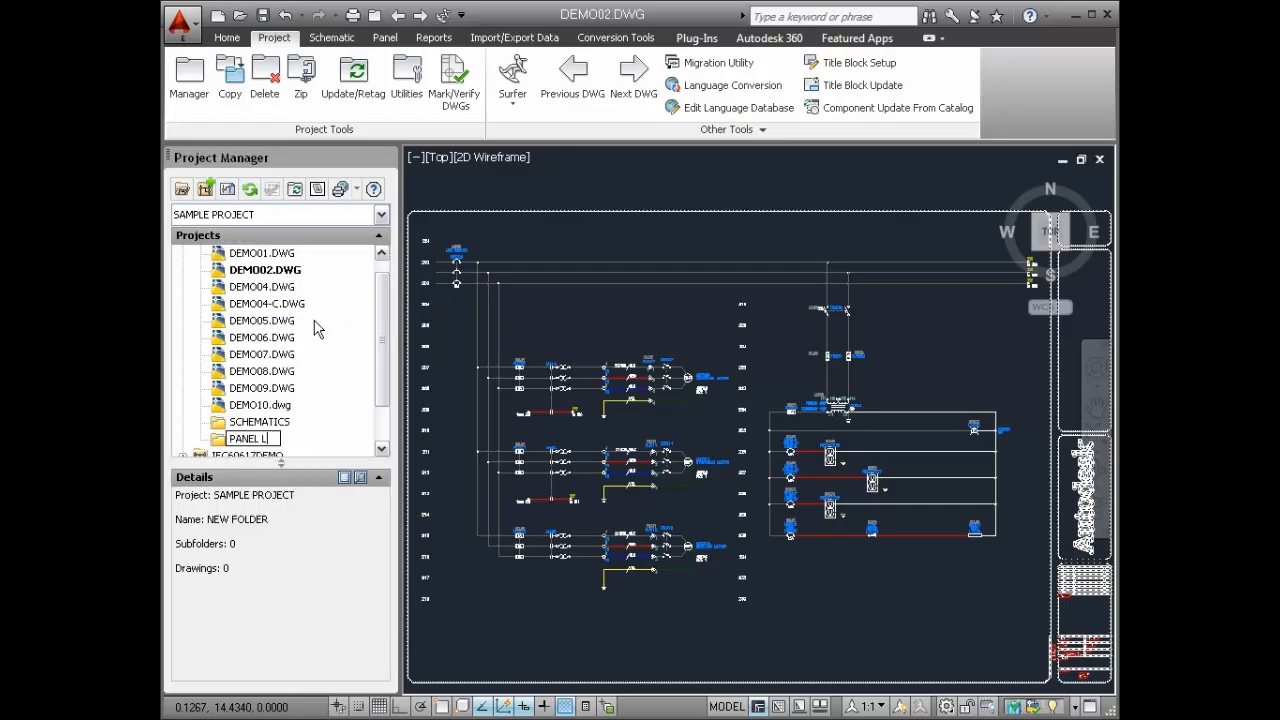
key(Return)
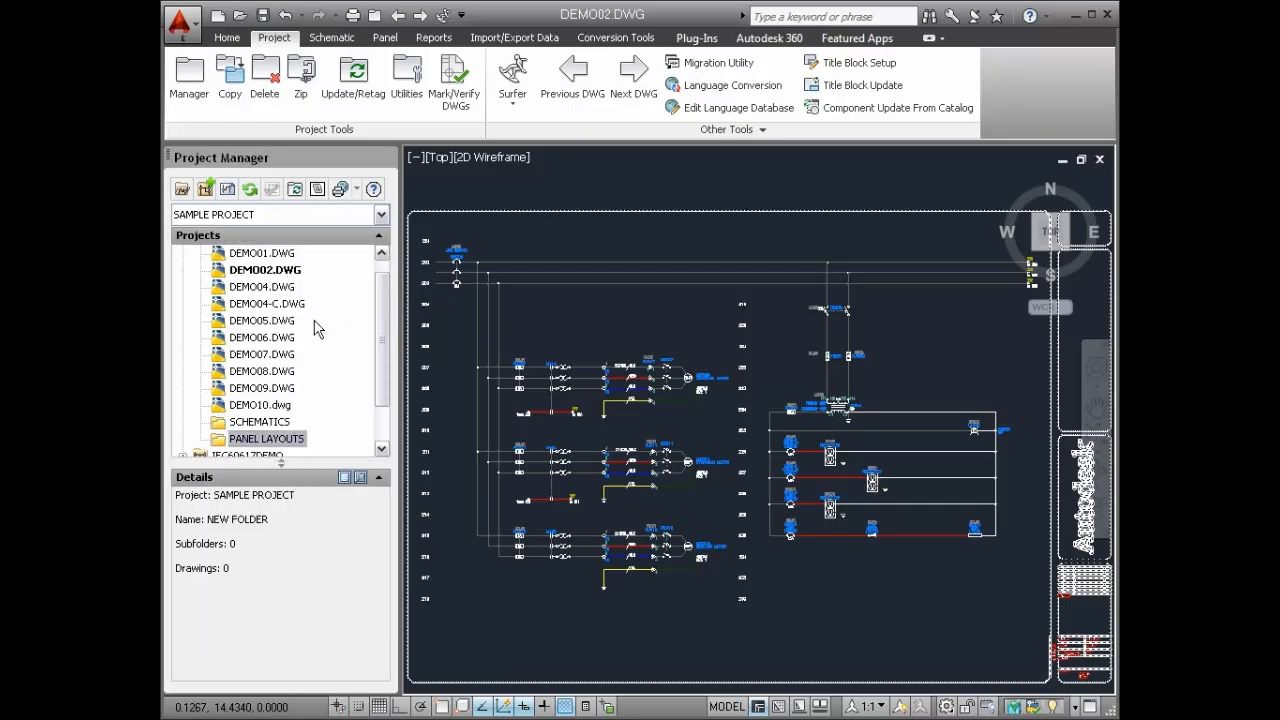
- Move DEMO01.DWG through DEMO07.DWG into the SCHEMATICS subfolder, and DEMO08.DWG through DEMO10.dwg into PANEL LAYOUTS
click(264, 254)
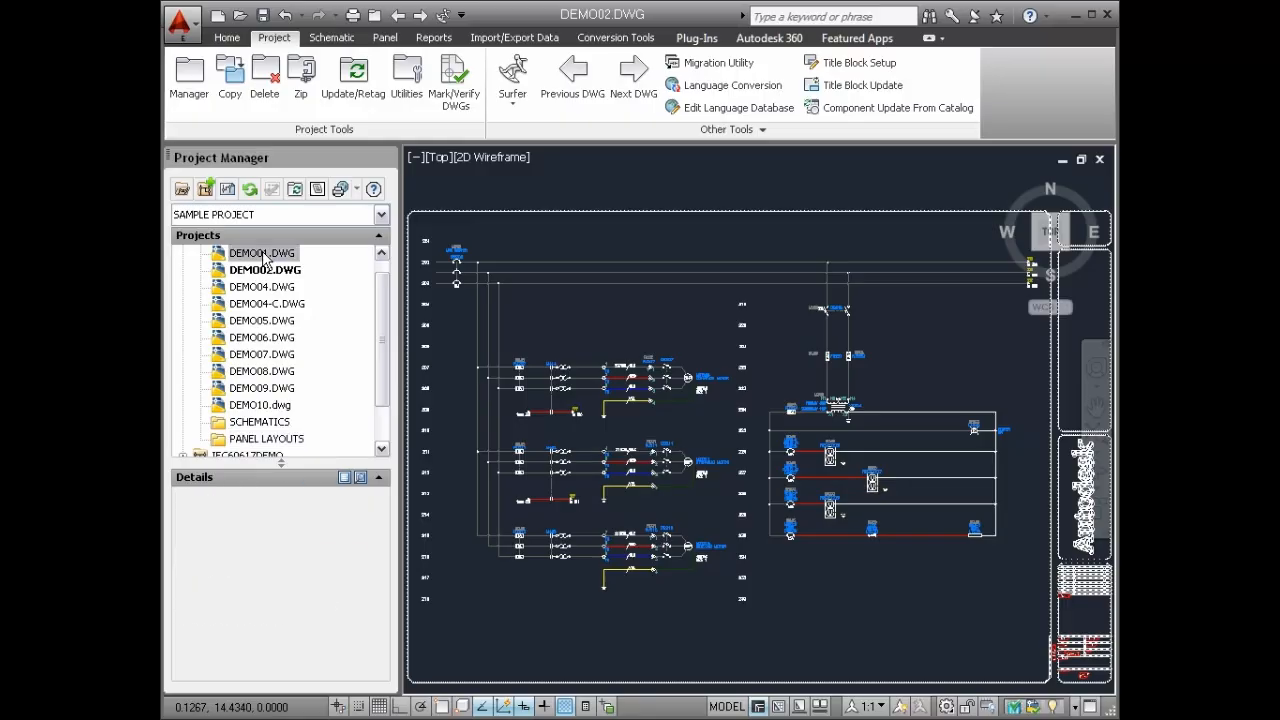
shift+click(264, 356)
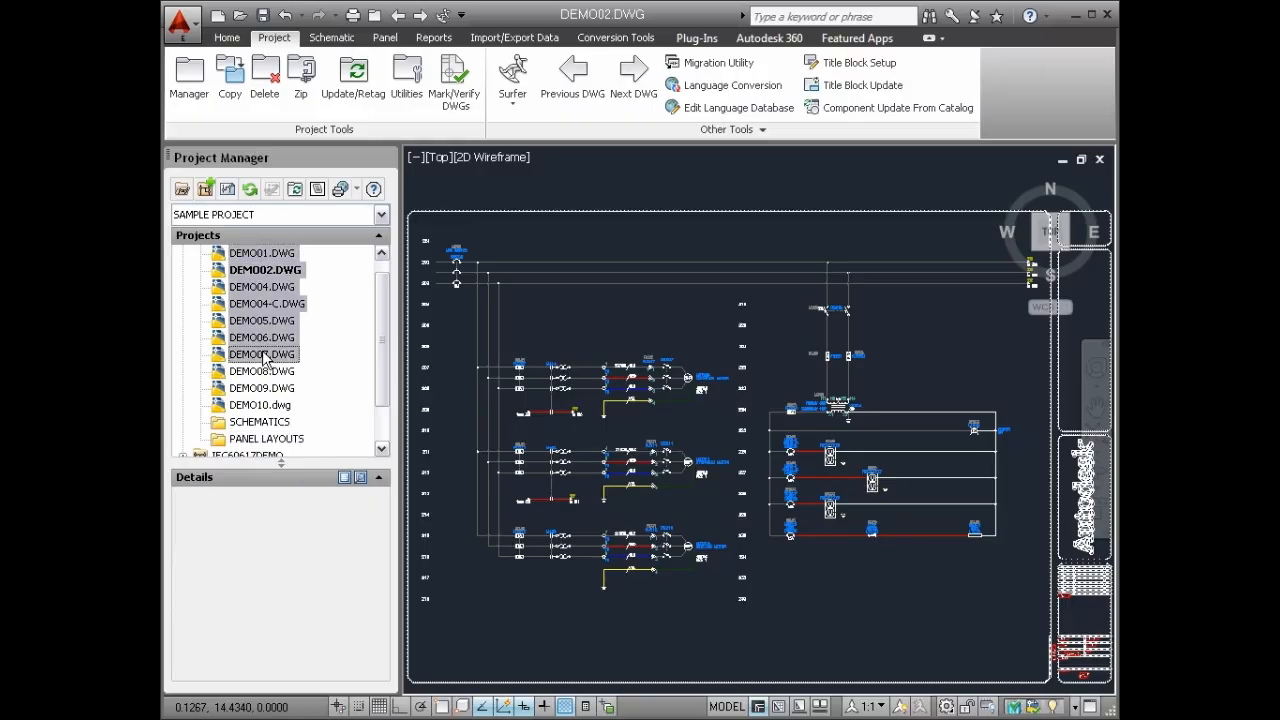
drag(264, 356, 260, 422)
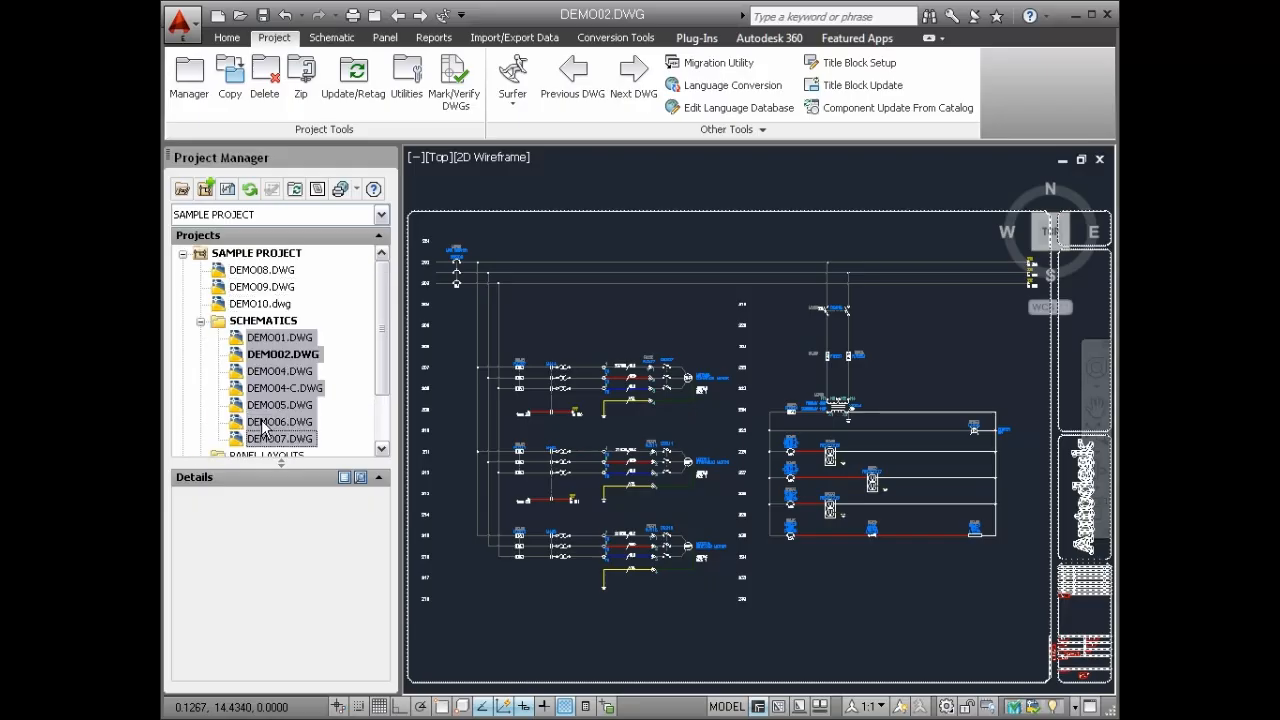
click(268, 274)
shift+click(270, 304)
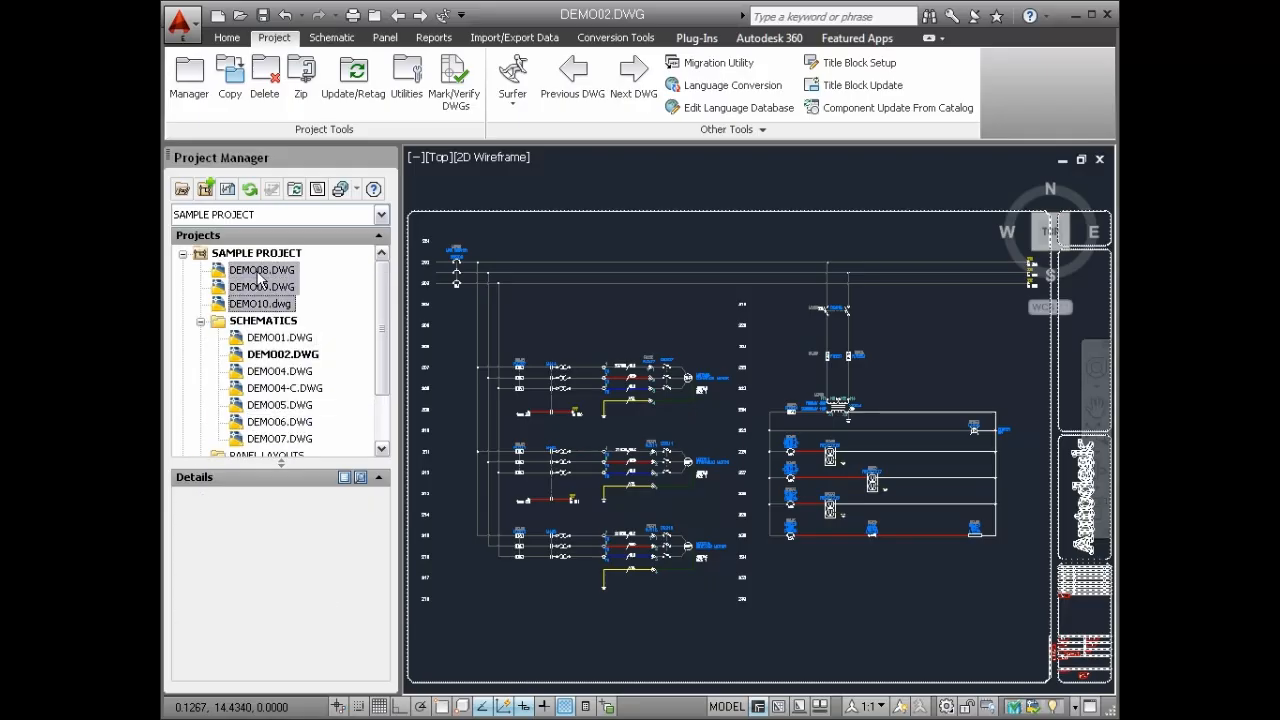
drag(258, 278, 283, 530)
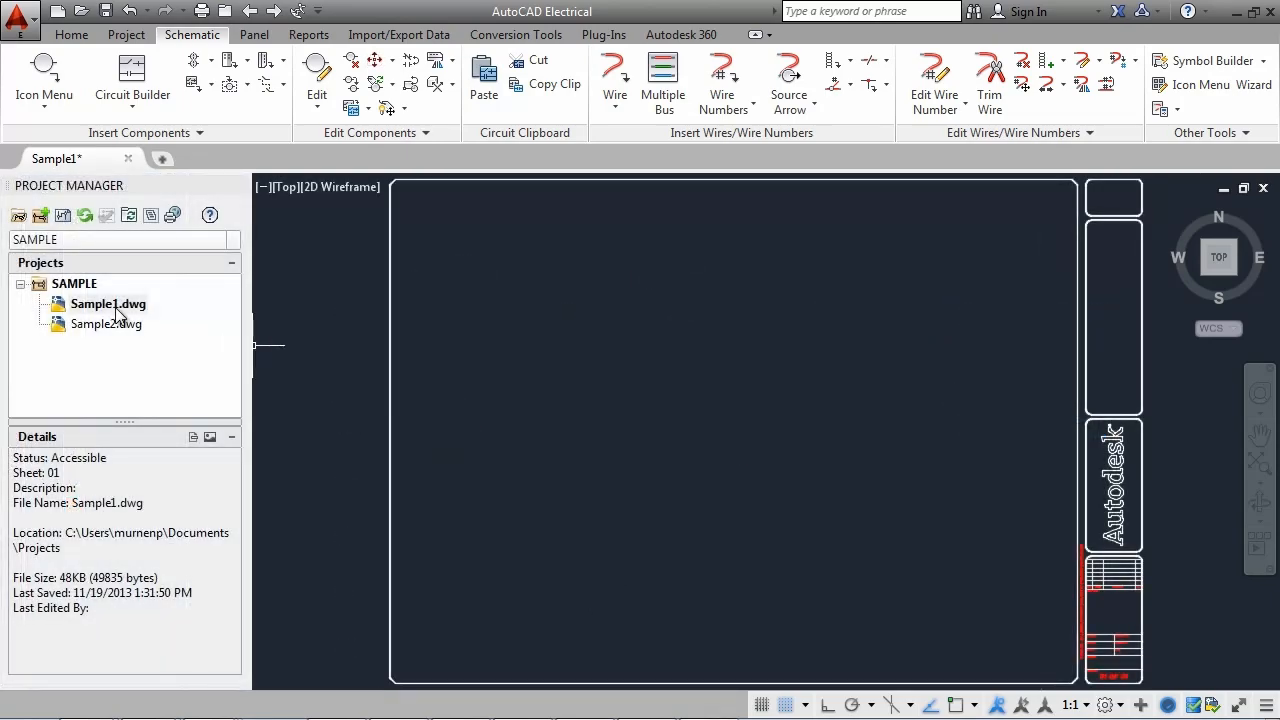
- Review the X-Y Grid, X Zones and Reference Numbers format referencing options in Sample1.dwg's drawing properties without saving changes
right_click(112, 305)
mouse_move(171, 478)
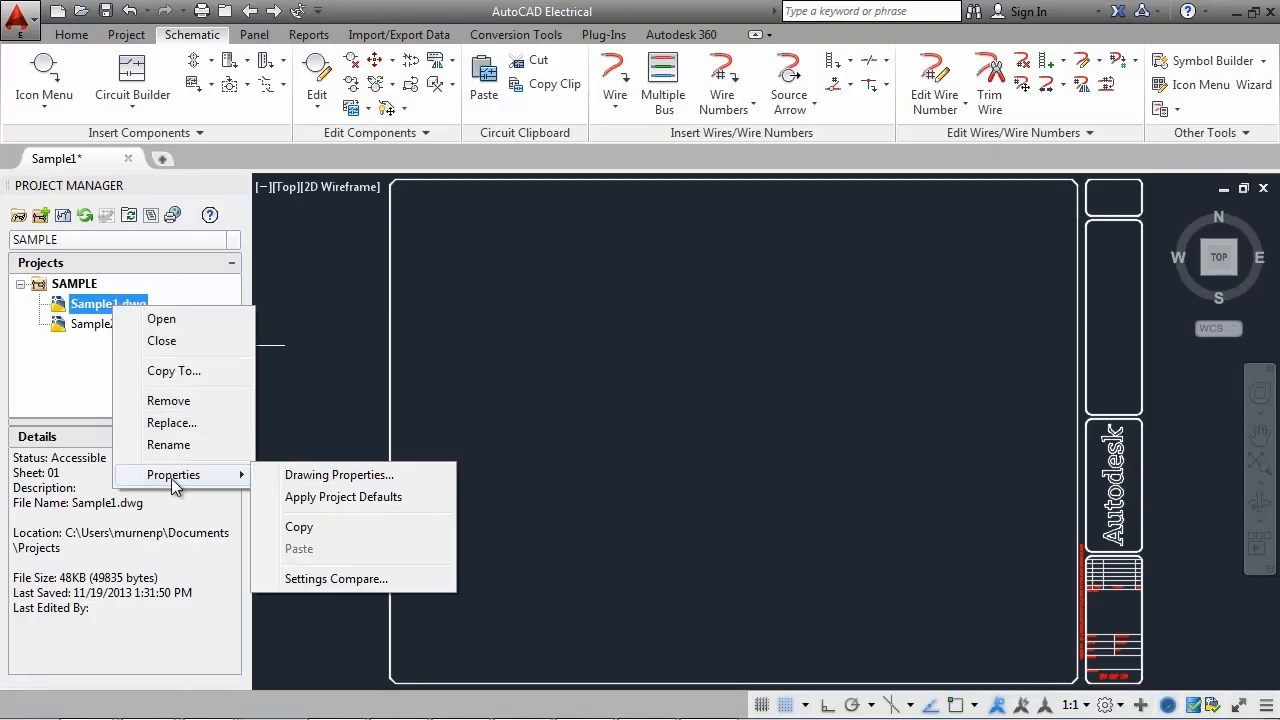
click(313, 475)
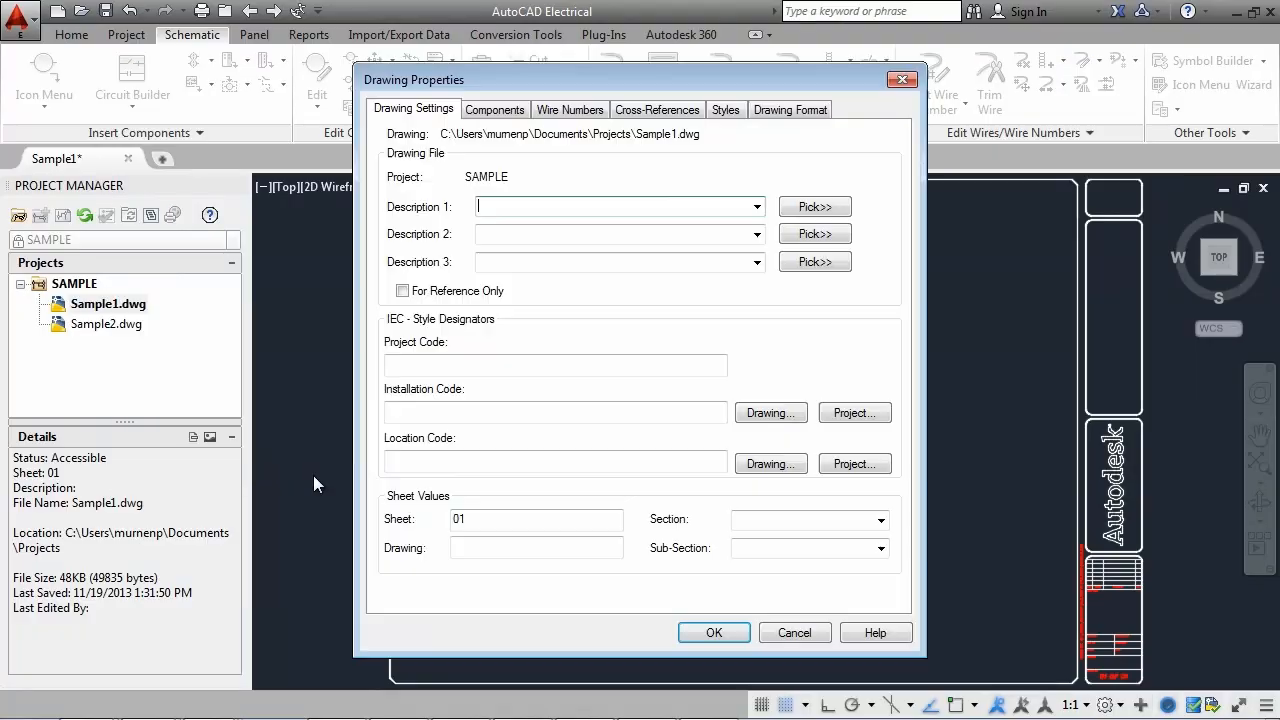
click(805, 108)
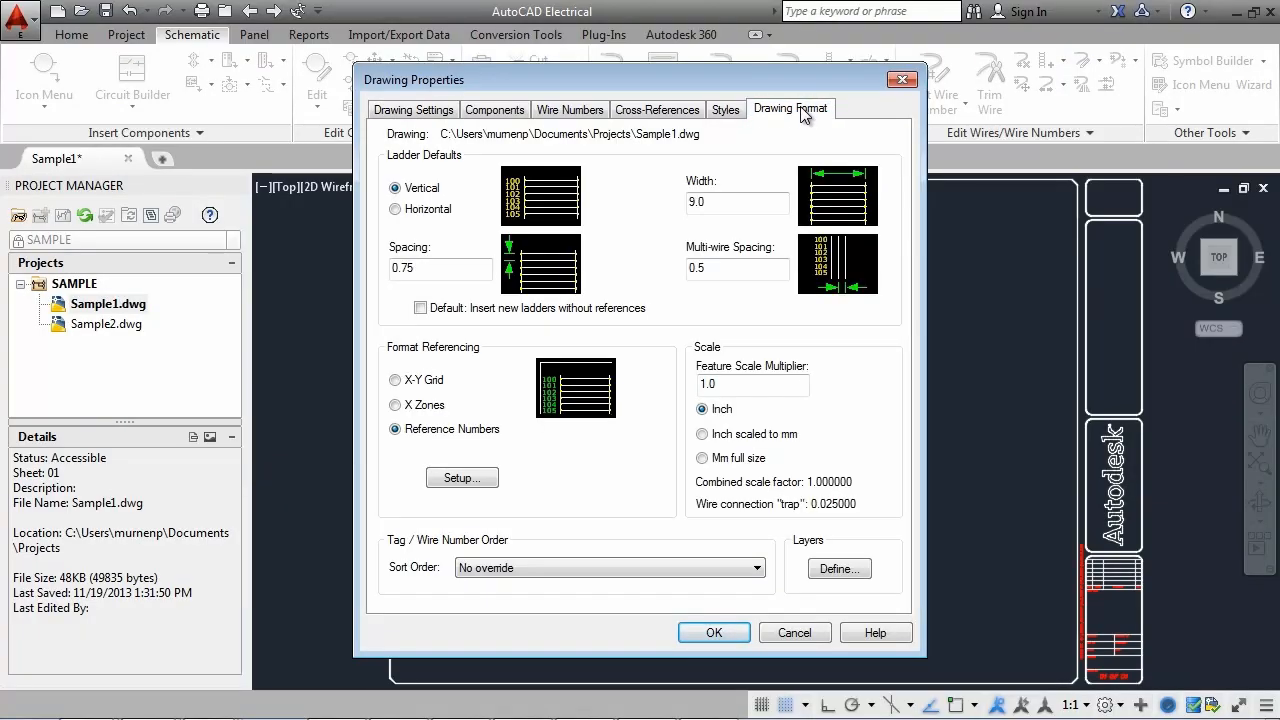
click(395, 381)
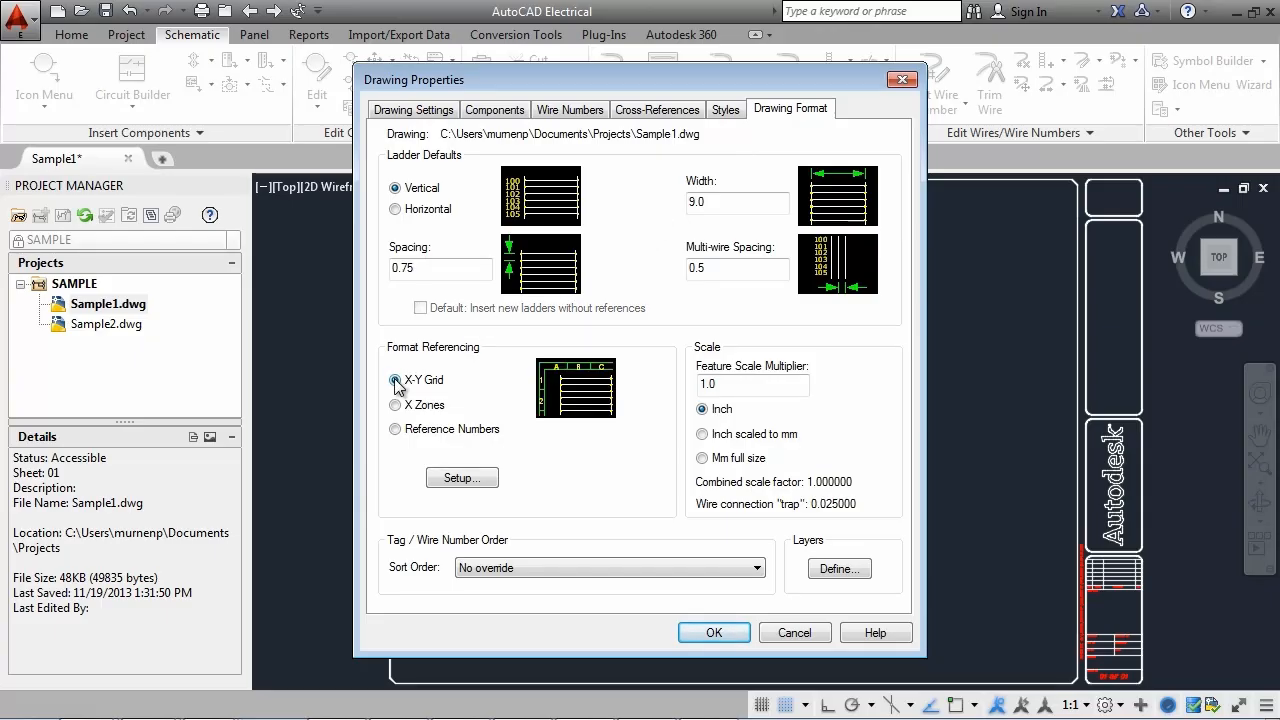
click(397, 406)
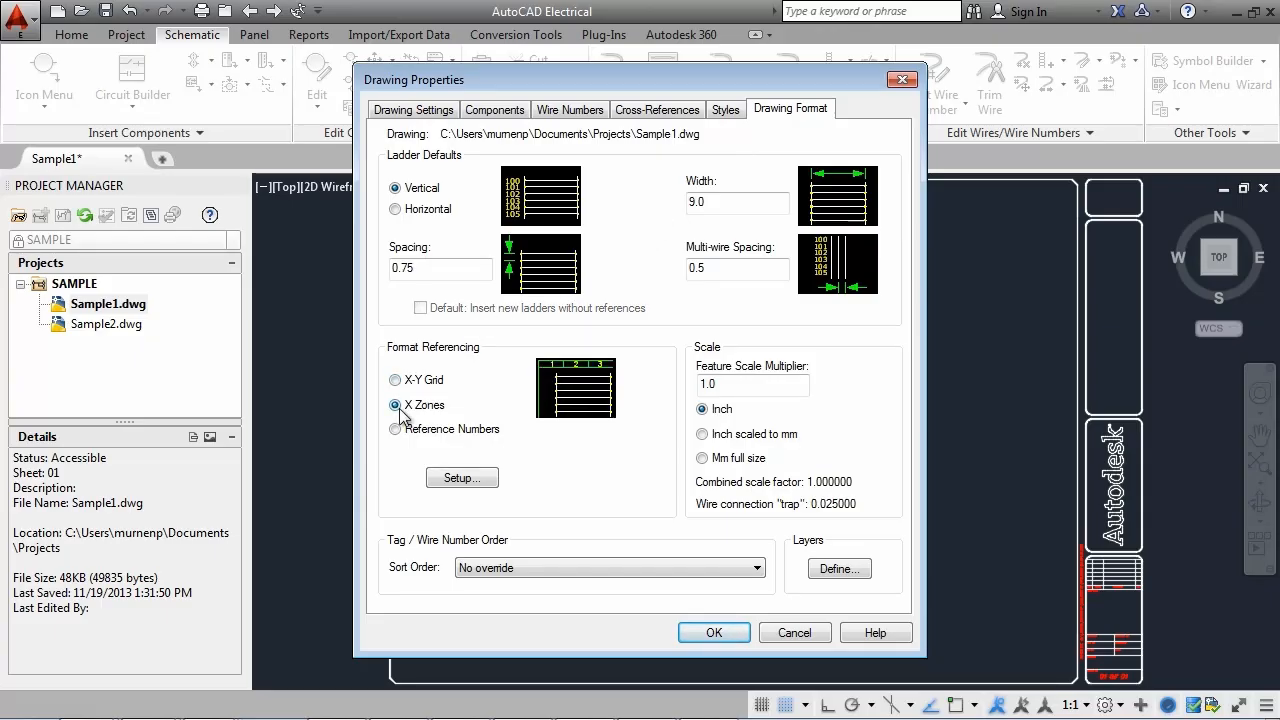
click(396, 429)
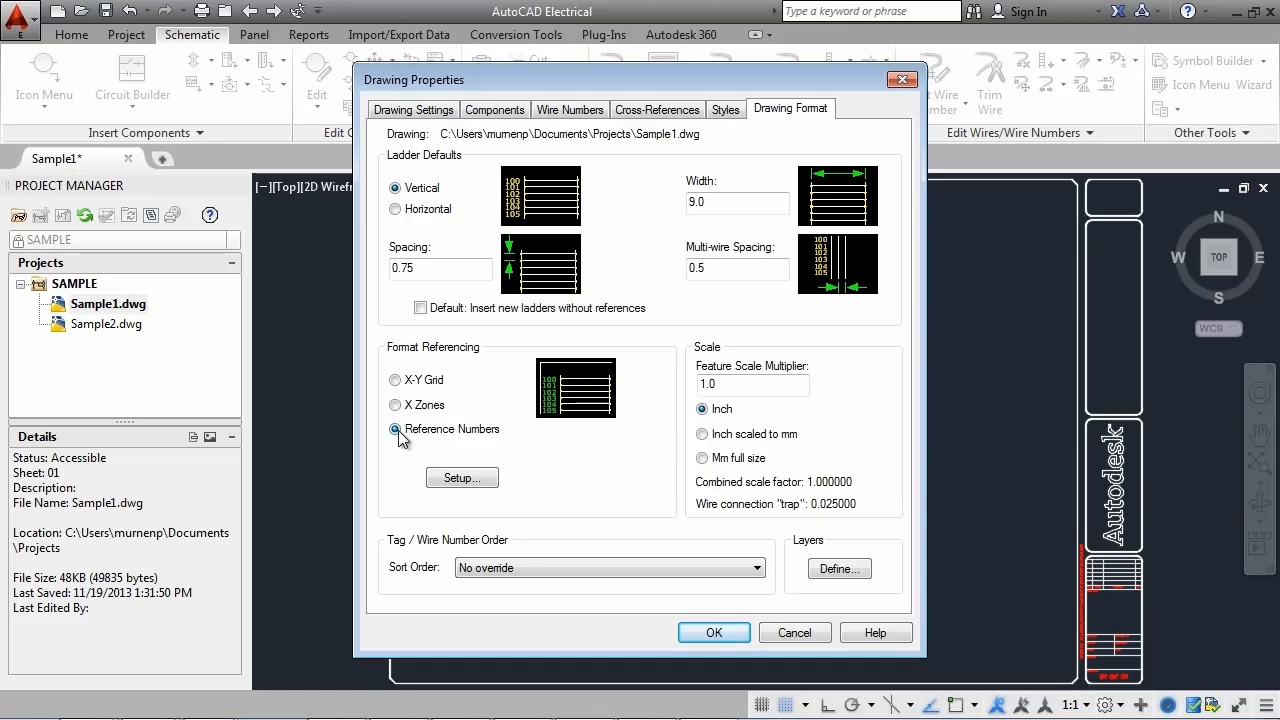
click(795, 632)
- Insert a one-phase ladder 9.0 wide with 0.75 spacing and first reference 101, running down the left side of the Sample1 sheet
click(833, 82)
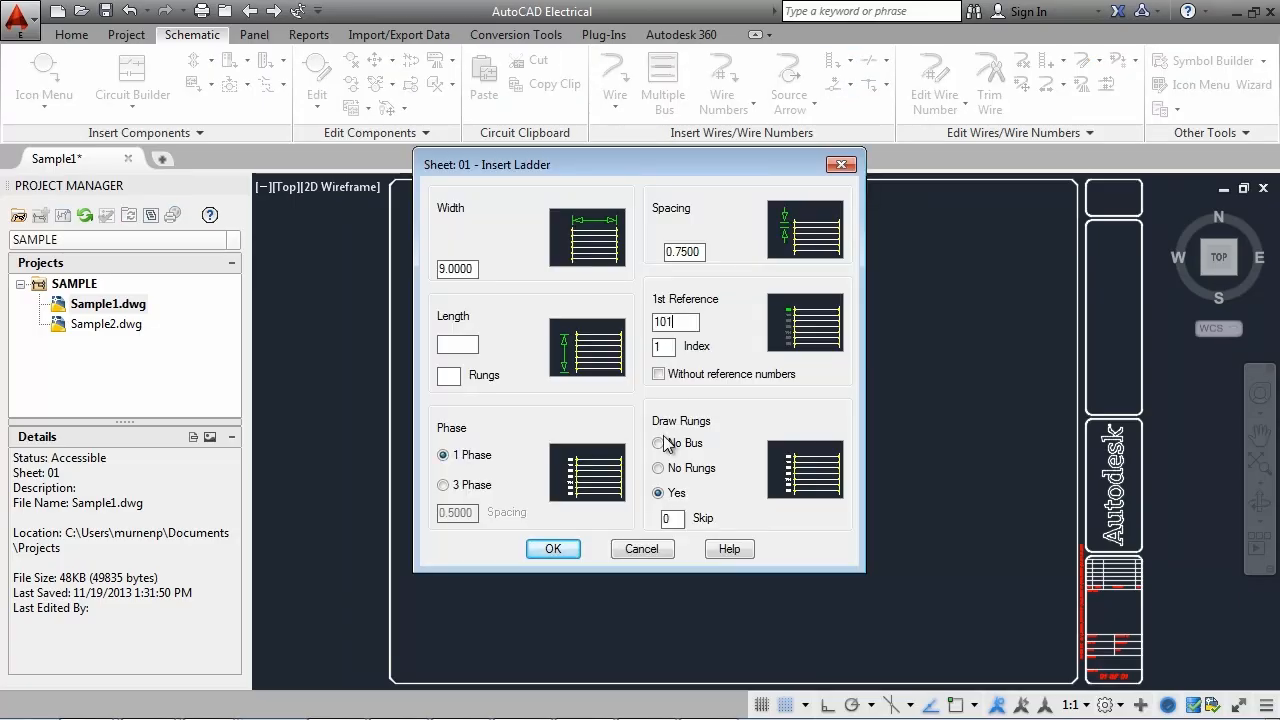
click(553, 548)
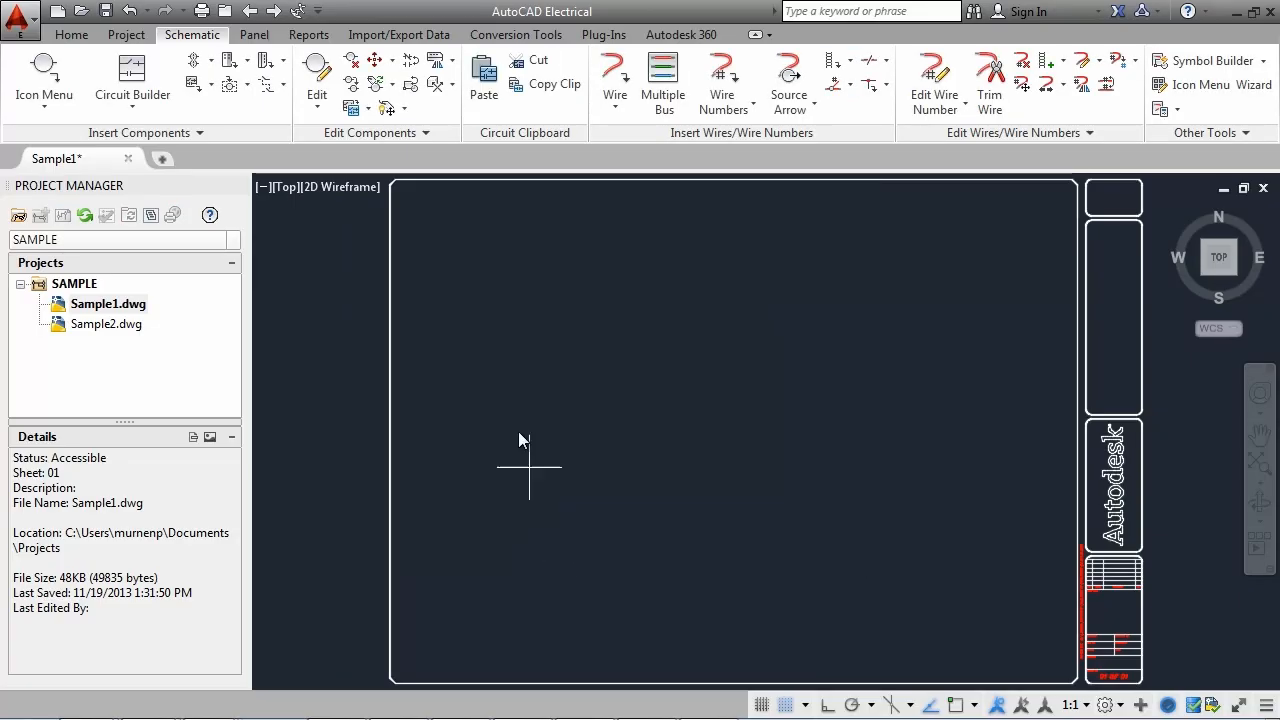
click(449, 218)
click(466, 604)
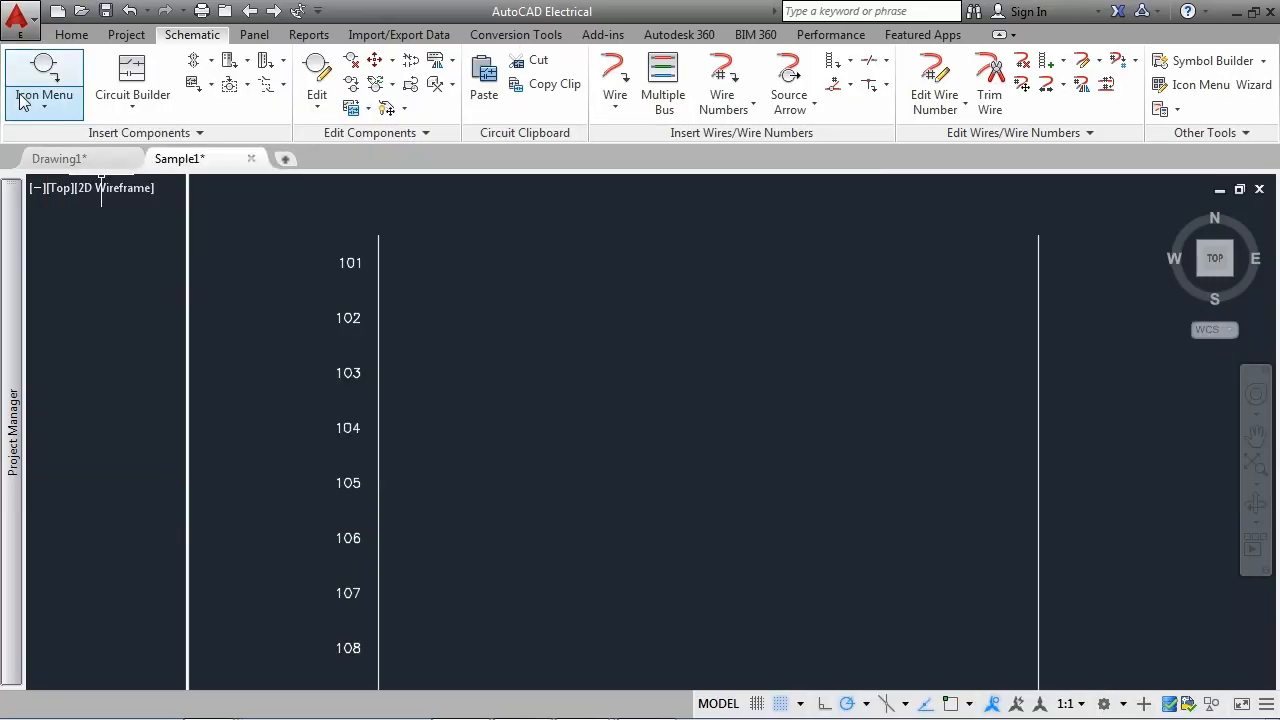
- Search the Catalog Browser for ABB NON-REVERSING A110S in the MS (Motor starters/contactors) category
click(44, 100)
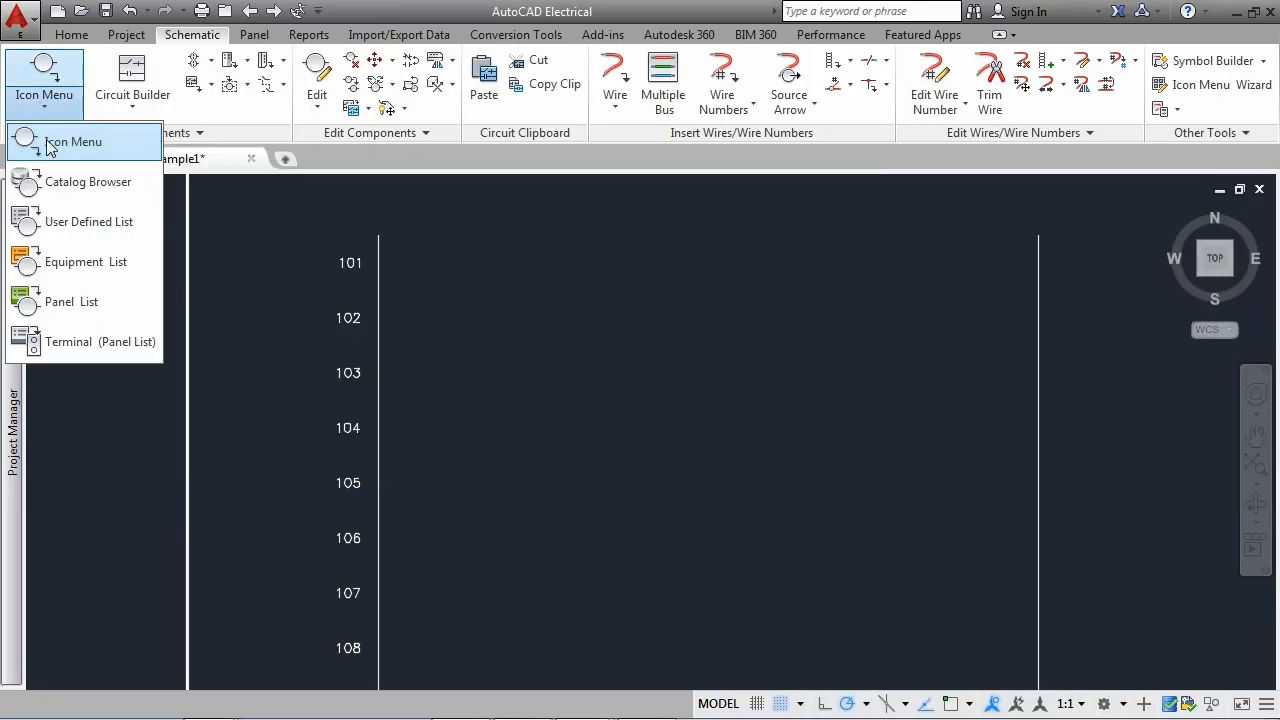
click(60, 182)
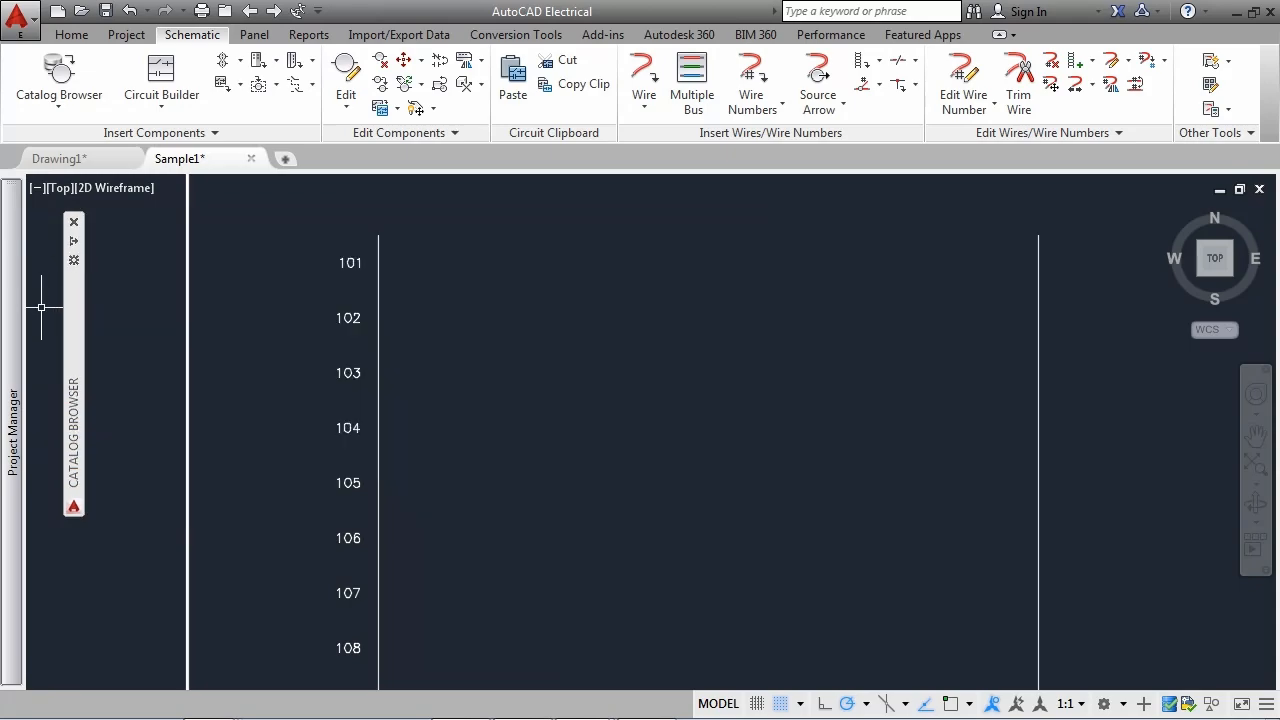
mouse_move(76, 301)
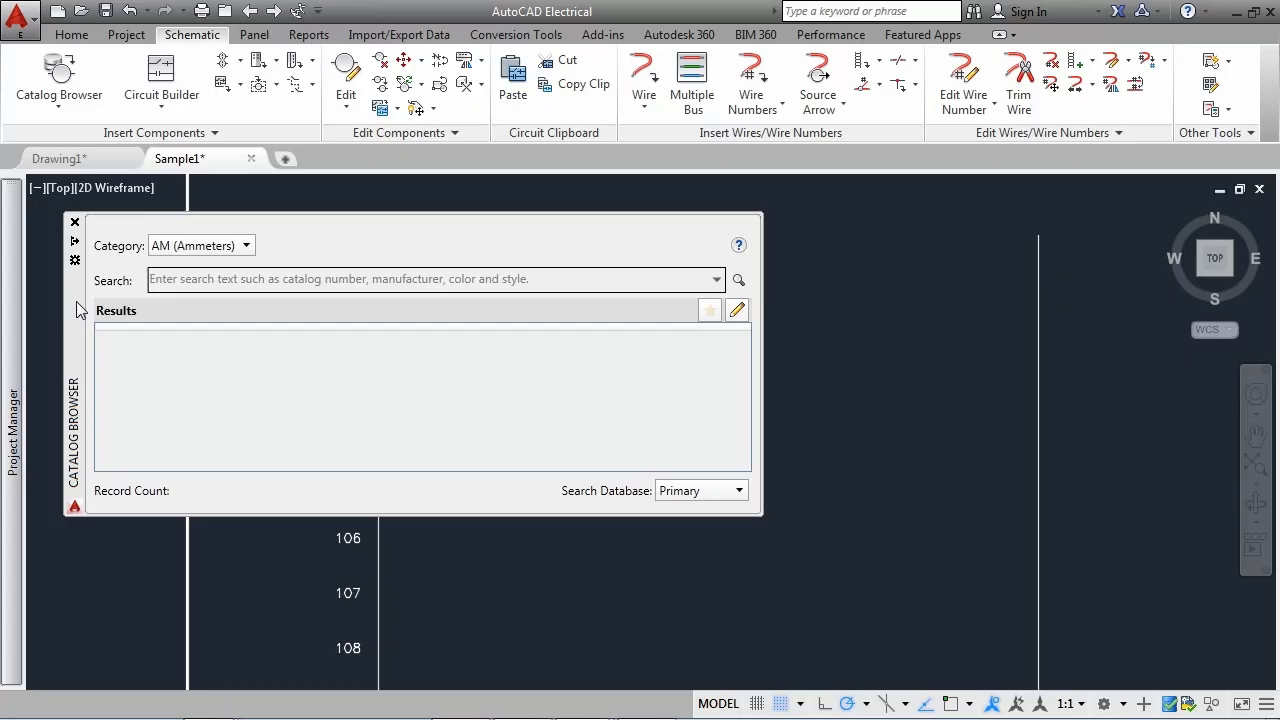
click(247, 247)
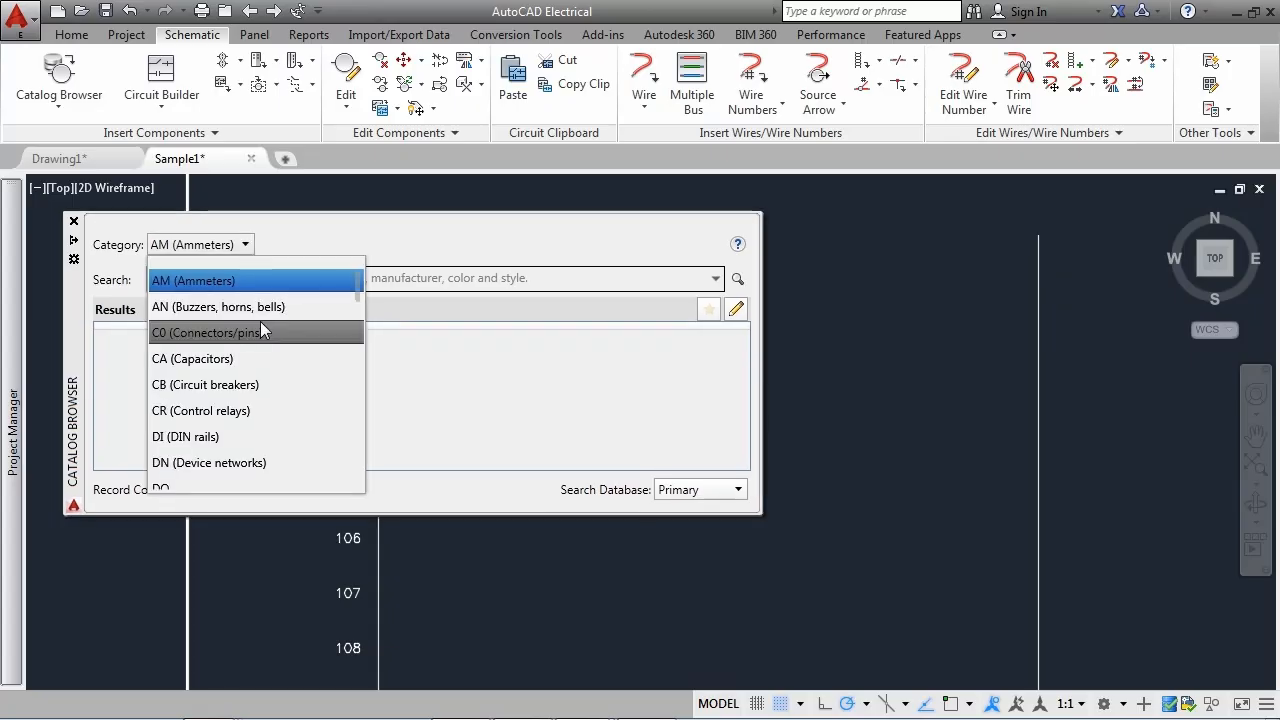
scroll(262, 340, down, 5)
click(286, 410)
click(195, 283)
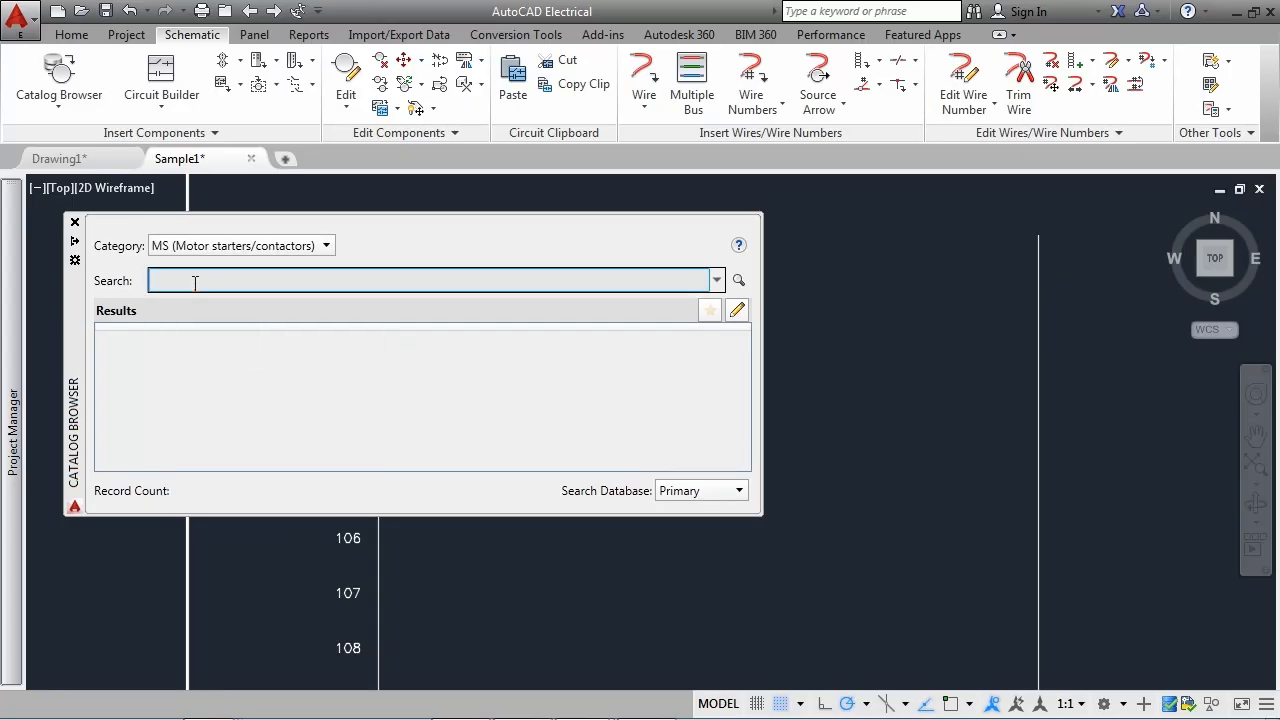
text(AB)
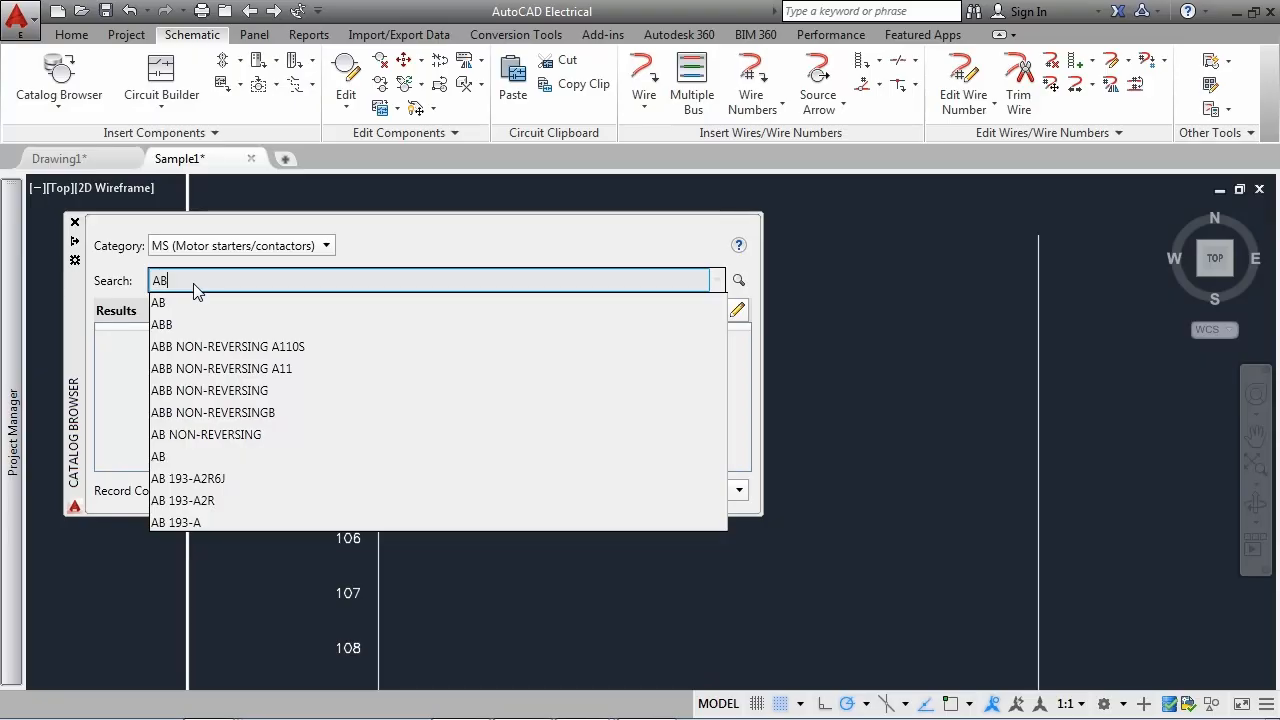
click(189, 346)
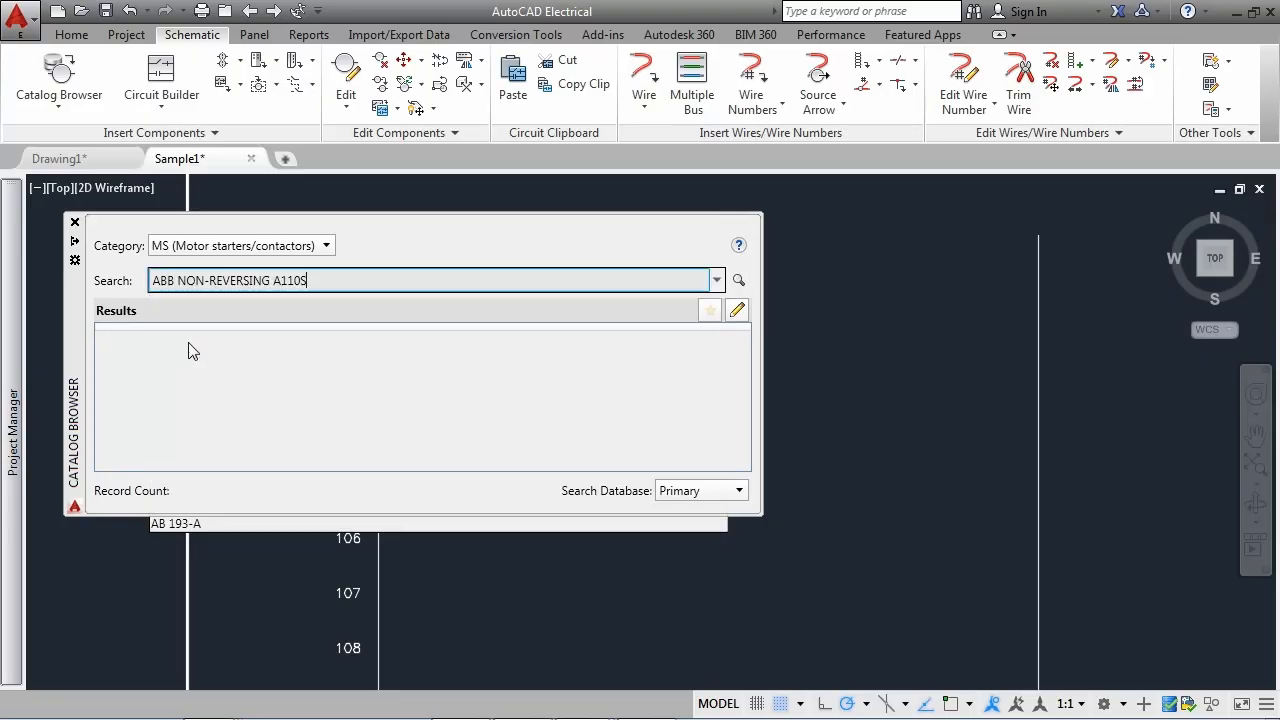
click(738, 281)
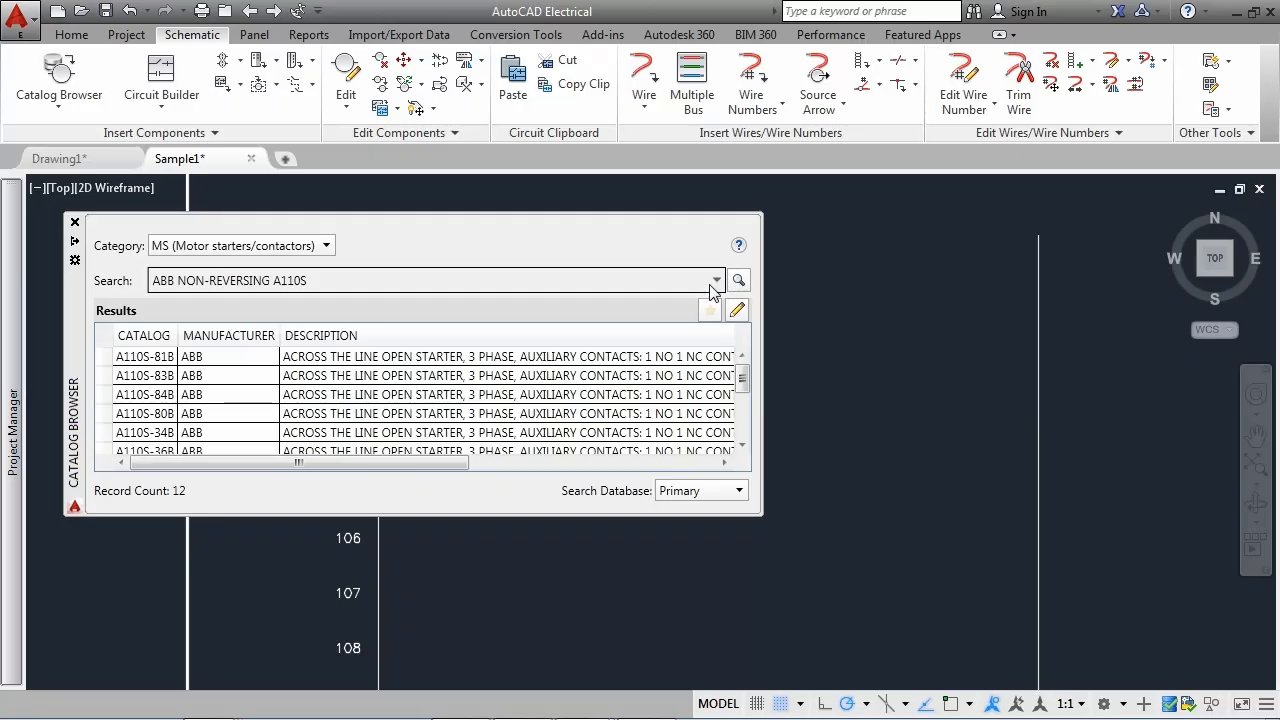
- Add the ABB catalog entry A110S-81B to the favorites and display the favorites list
click(203, 360)
mouse_move(203, 364)
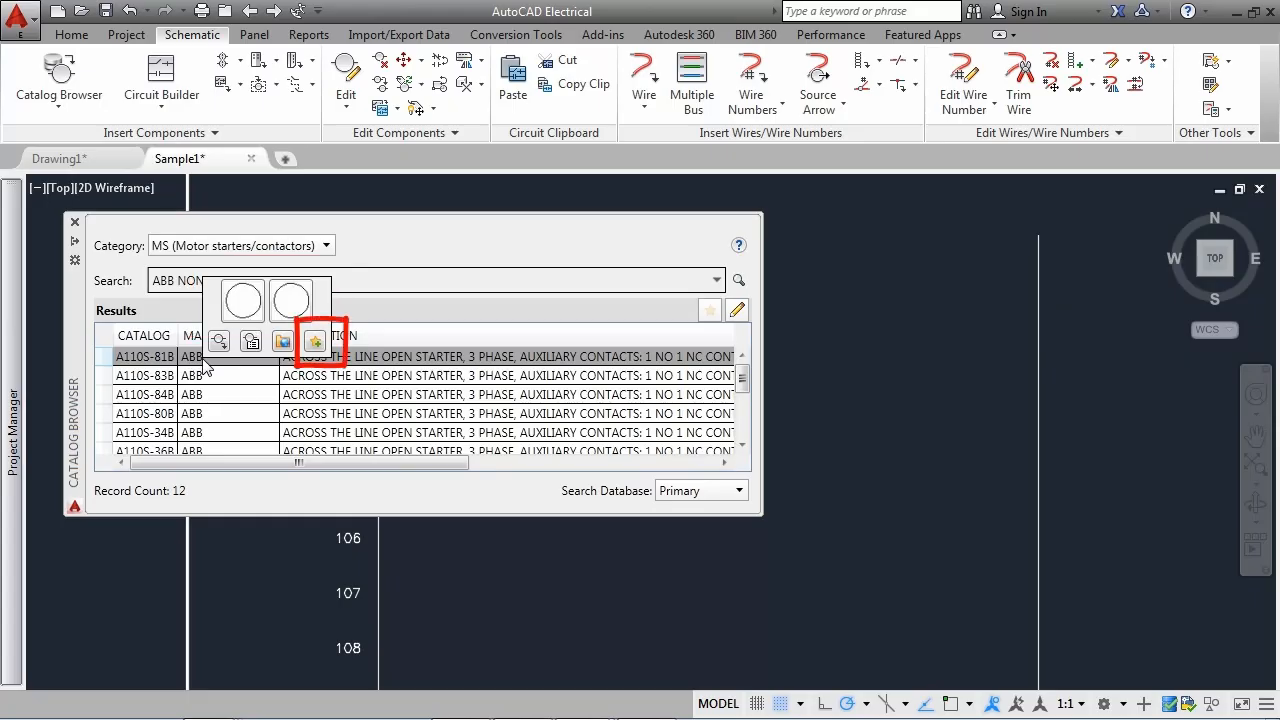
click(203, 364)
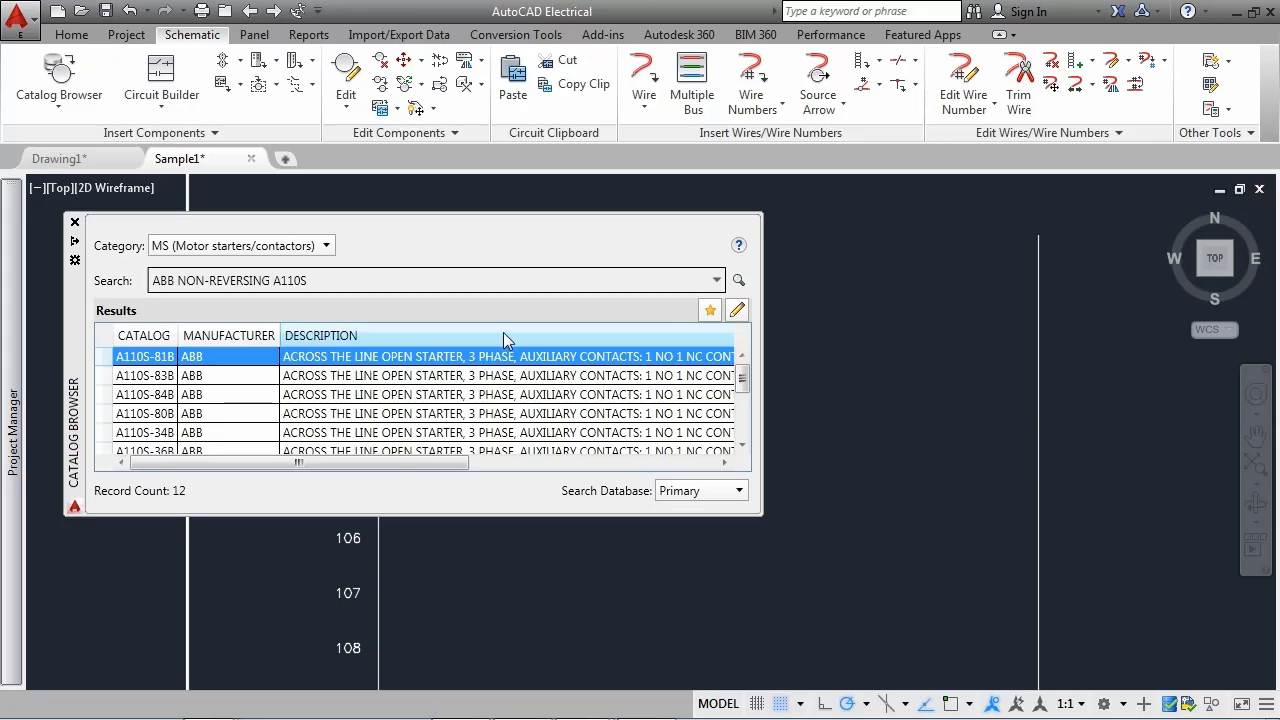
click(709, 310)
- Insert the favorite A110S-81B coil at ladder reference 102 beside the right rail, with description HYDRAULIC MOTOR, location code MCAB5 and pins A1 and A2
click(251, 360)
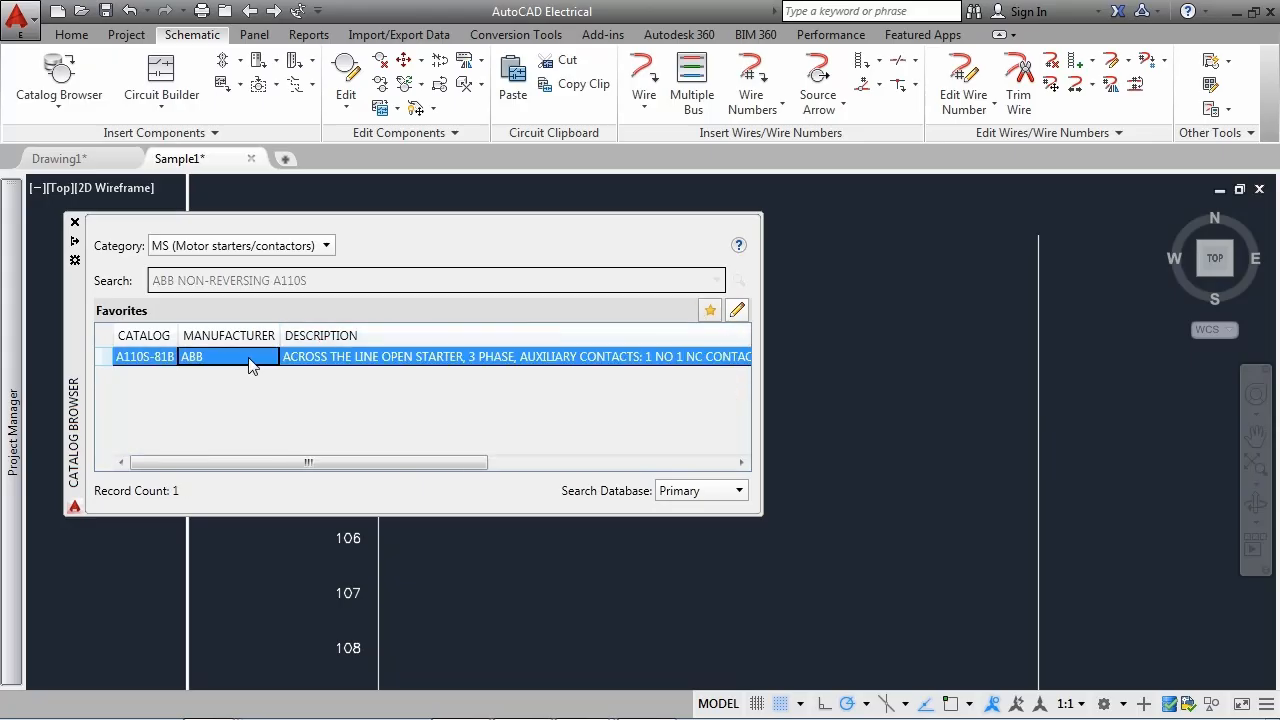
mouse_move(251, 363)
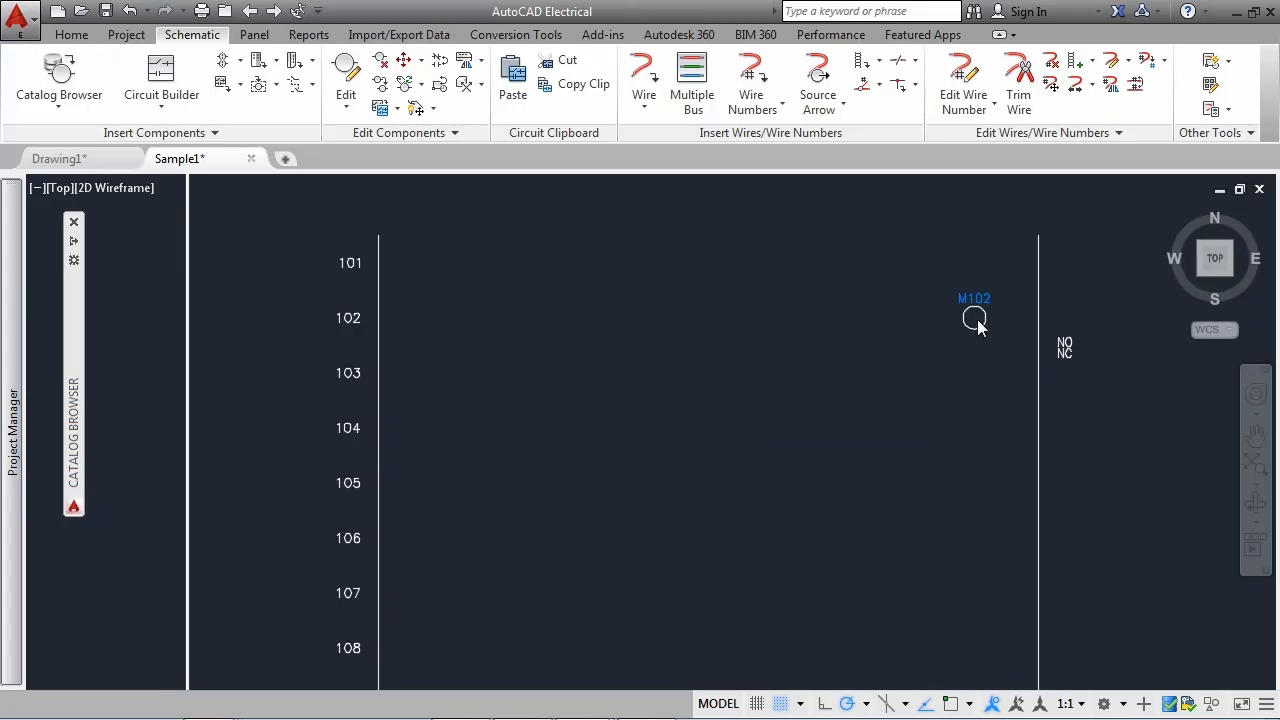
click(974, 318)
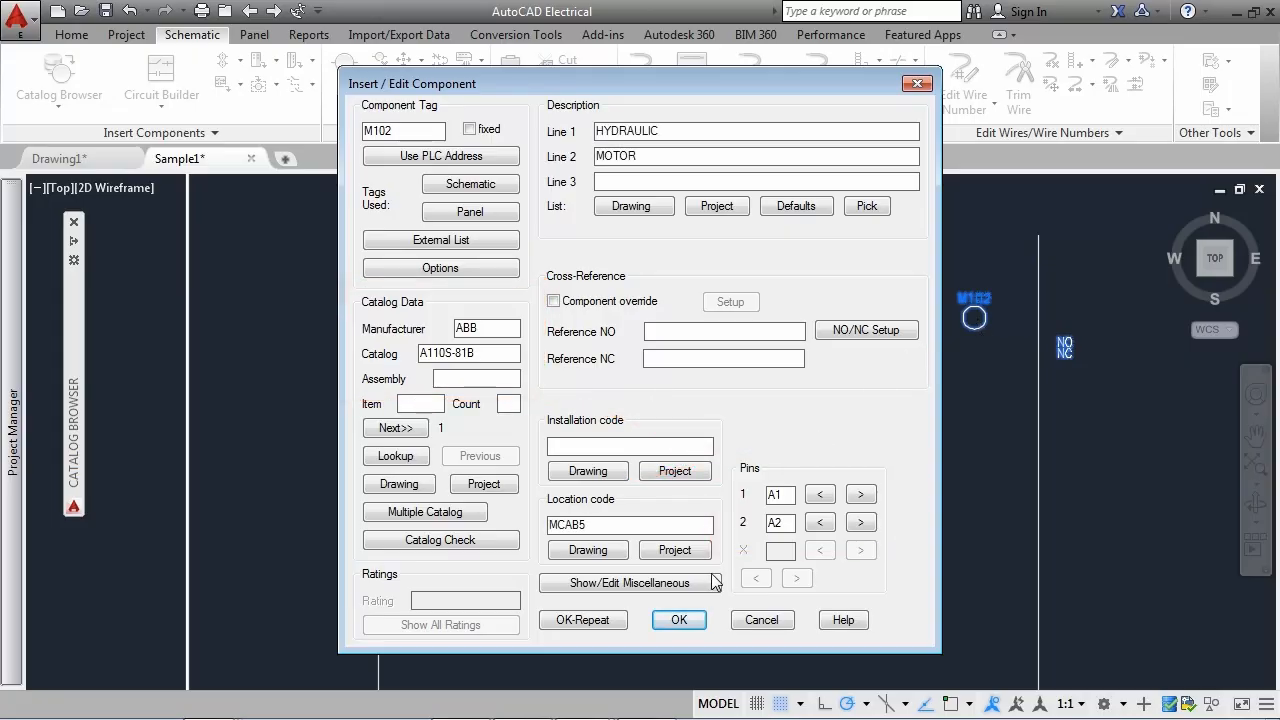
click(677, 619)
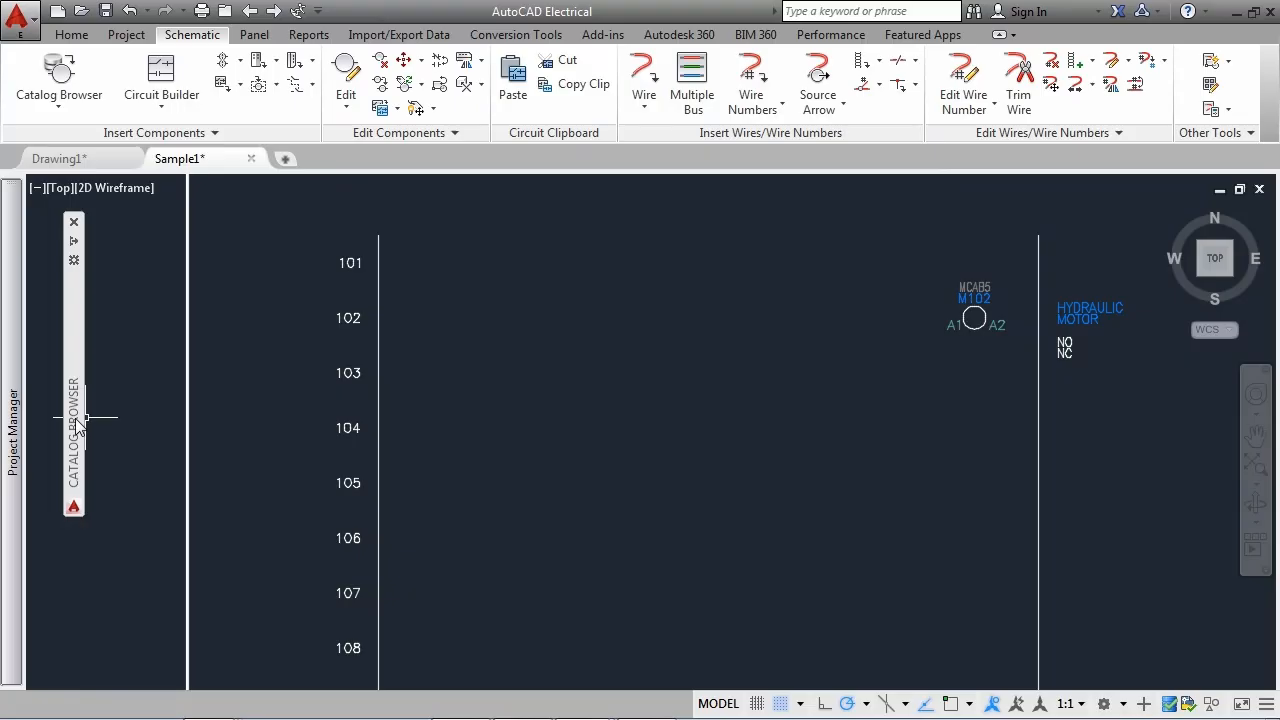
- Insert a 2nd+ Starter Contact NO from favorite A110S-81B near the left rail at ladder reference 104, linked to coil M102
mouse_move(75, 410)
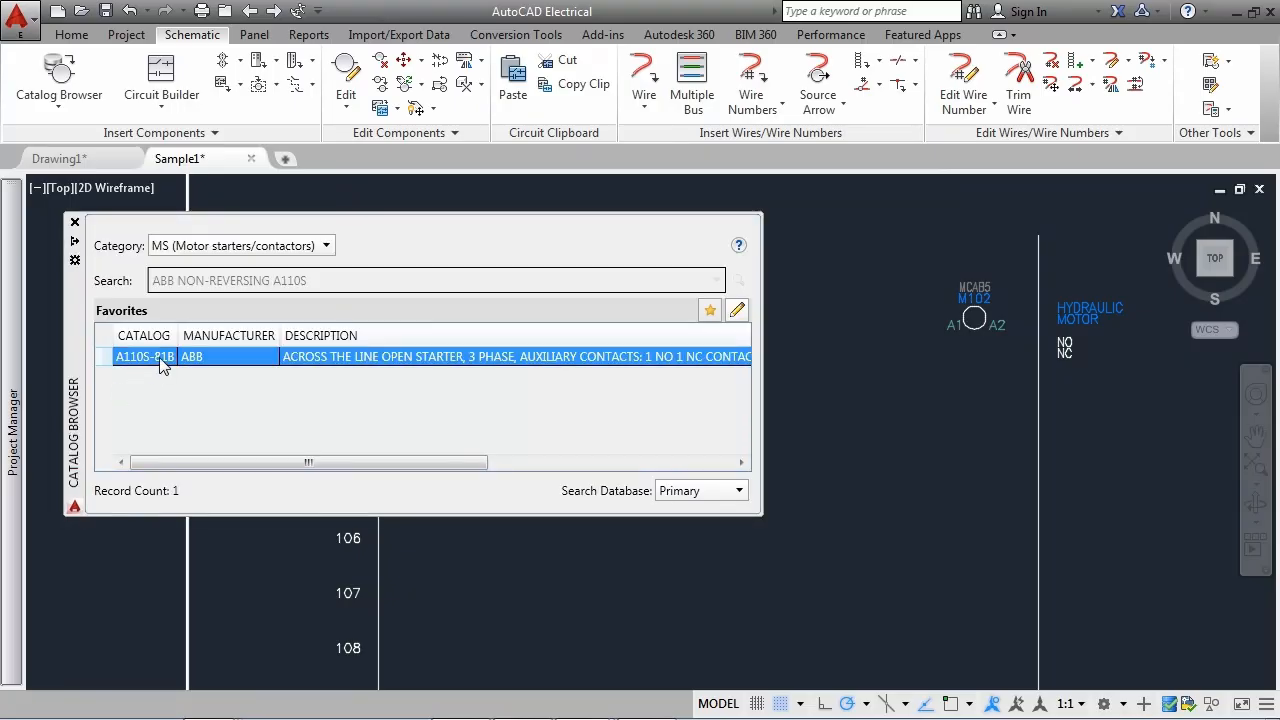
mouse_move(165, 362)
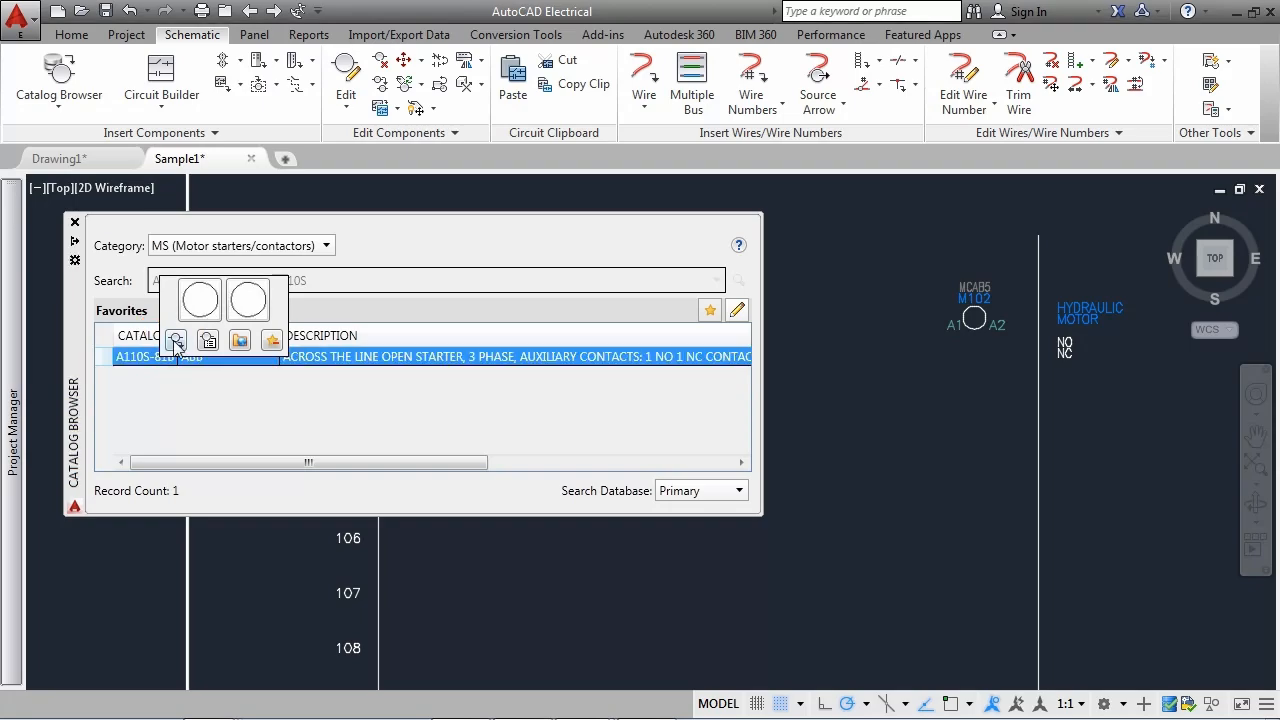
click(176, 341)
click(862, 192)
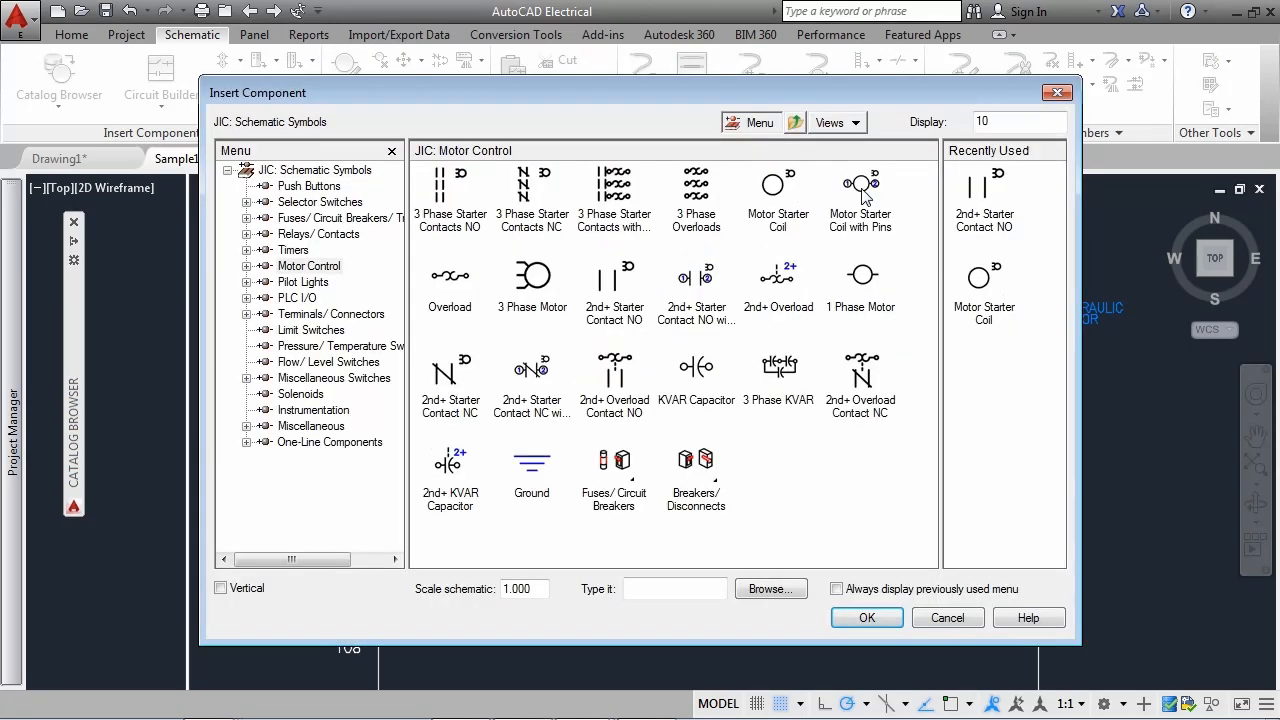
click(614, 292)
click(594, 340)
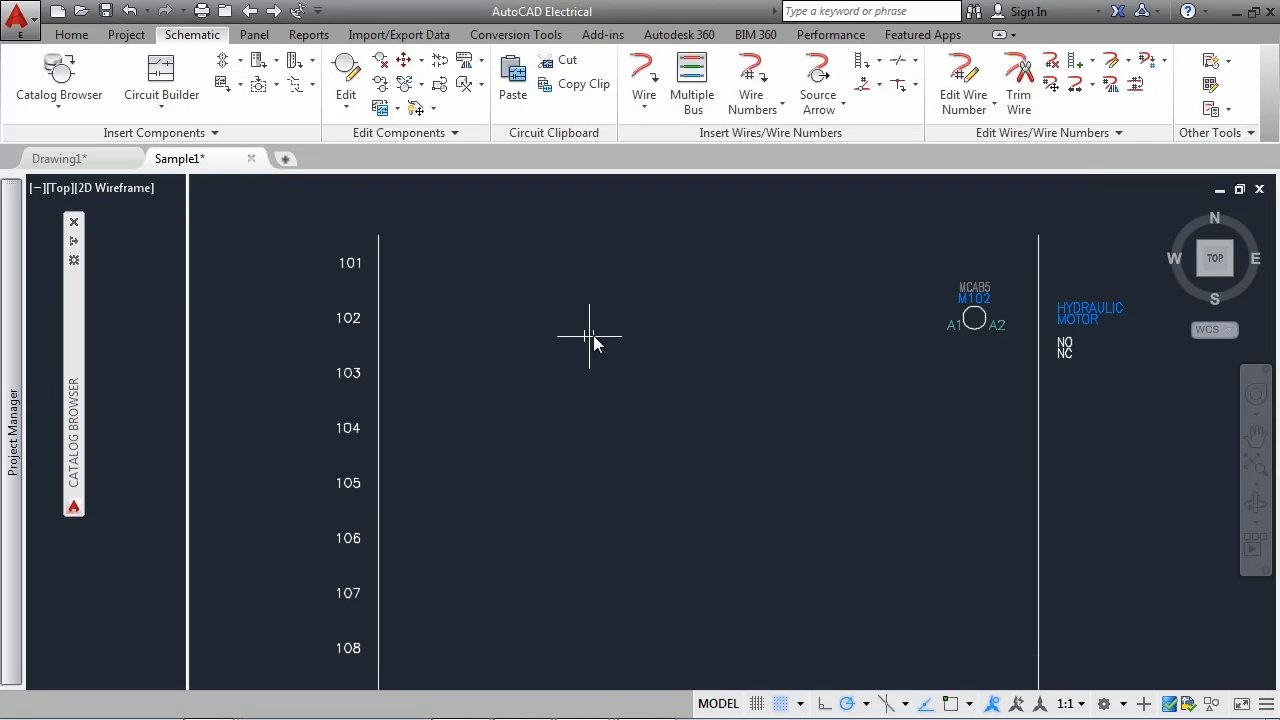
click(477, 409)
click(477, 268)
click(985, 300)
click(596, 548)
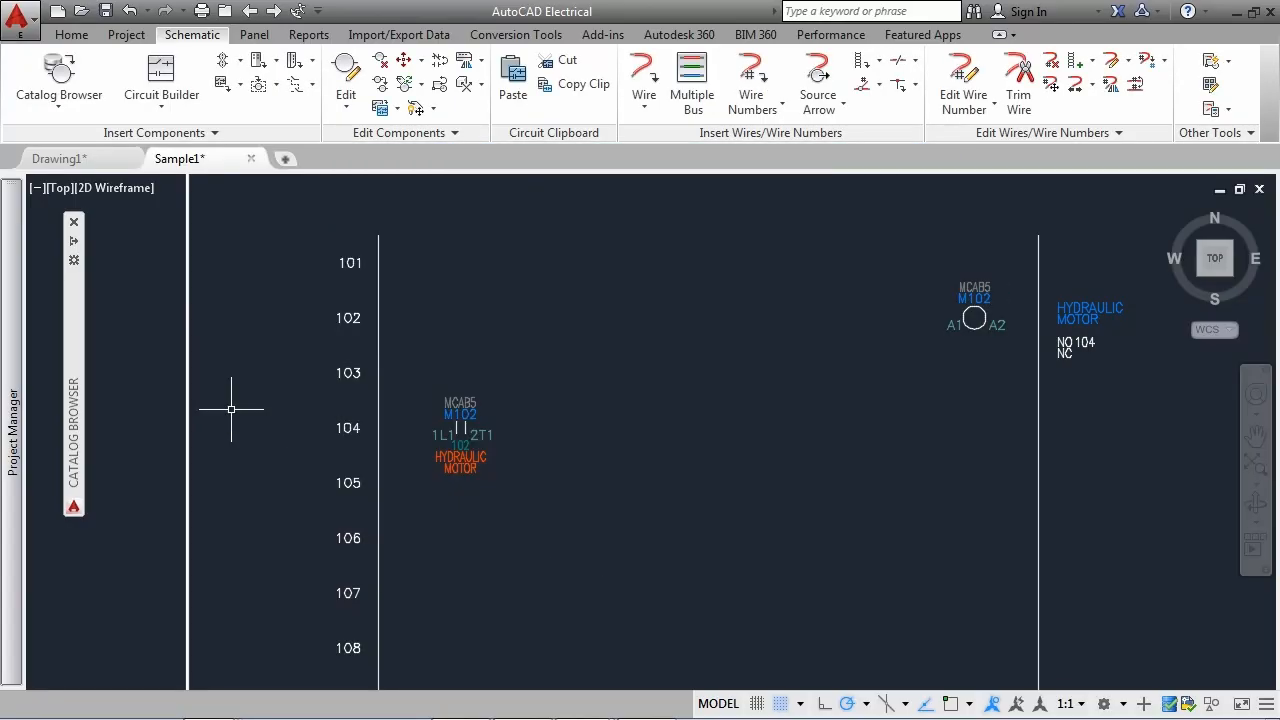
- Switch the Catalog Browser from favorites to the search results, and place a Push Button NO at ladder reference 102 near the left rail
mouse_move(143, 365)
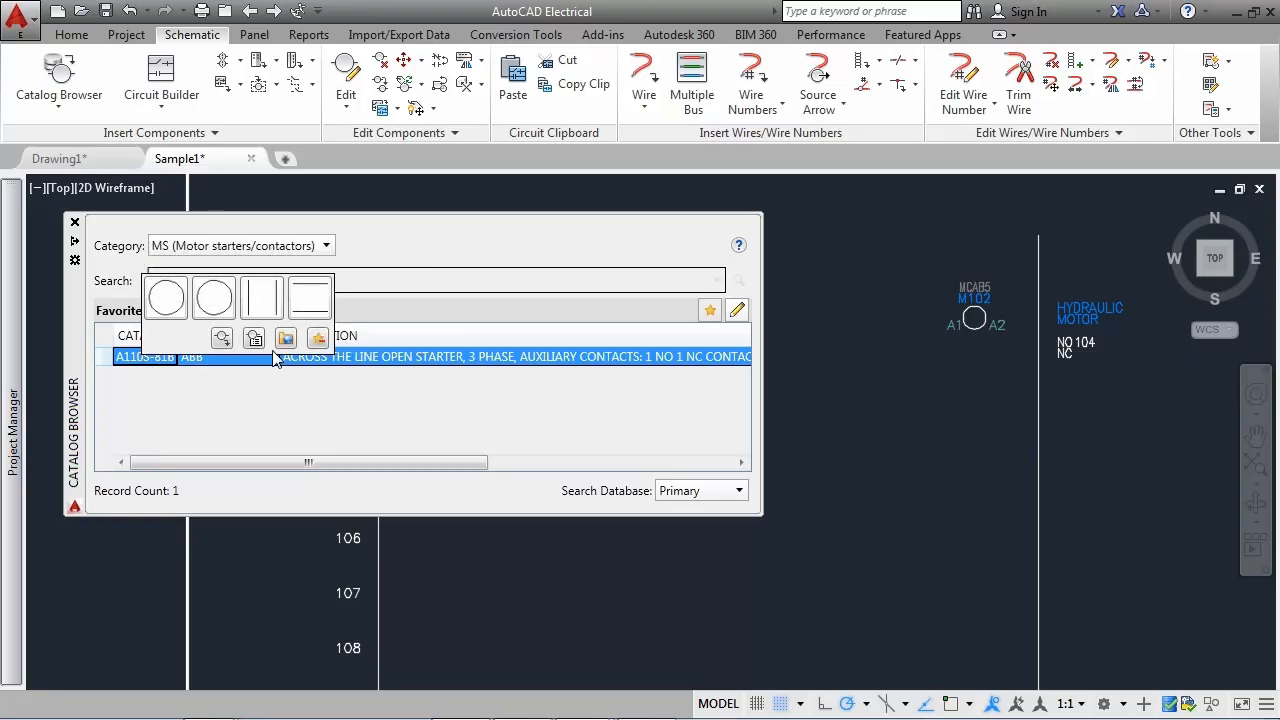
click(710, 311)
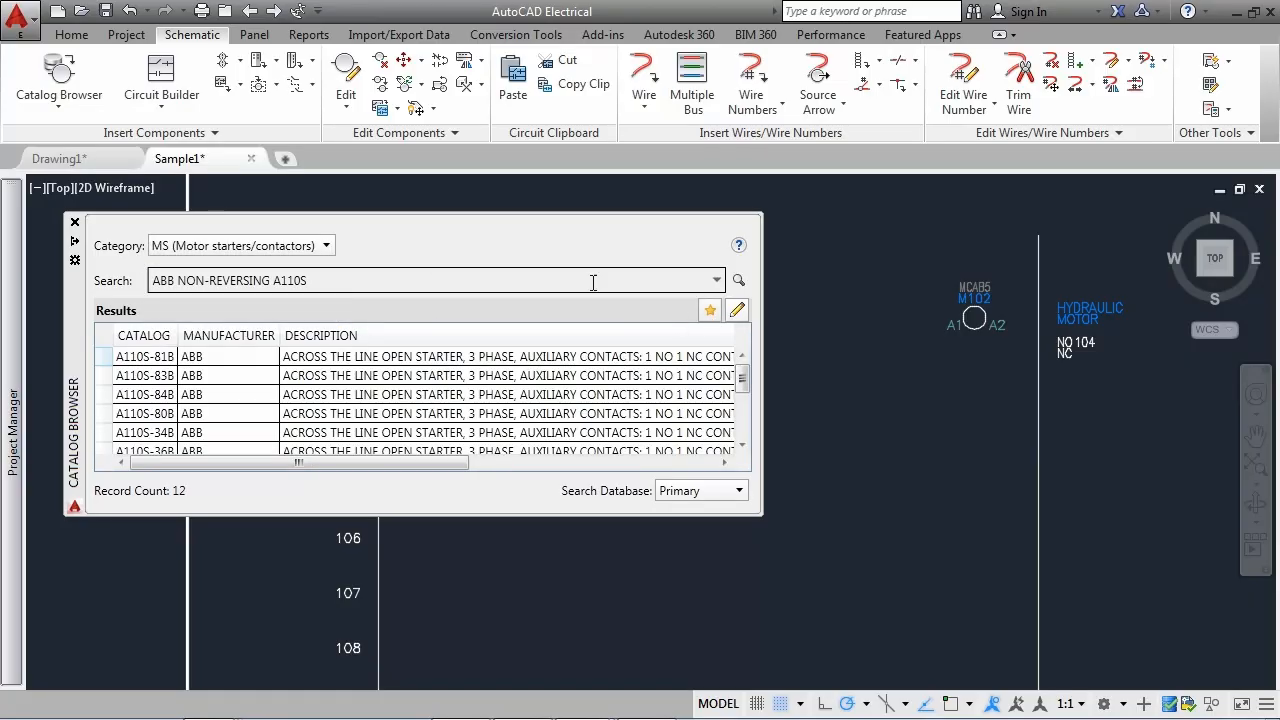
click(59, 107)
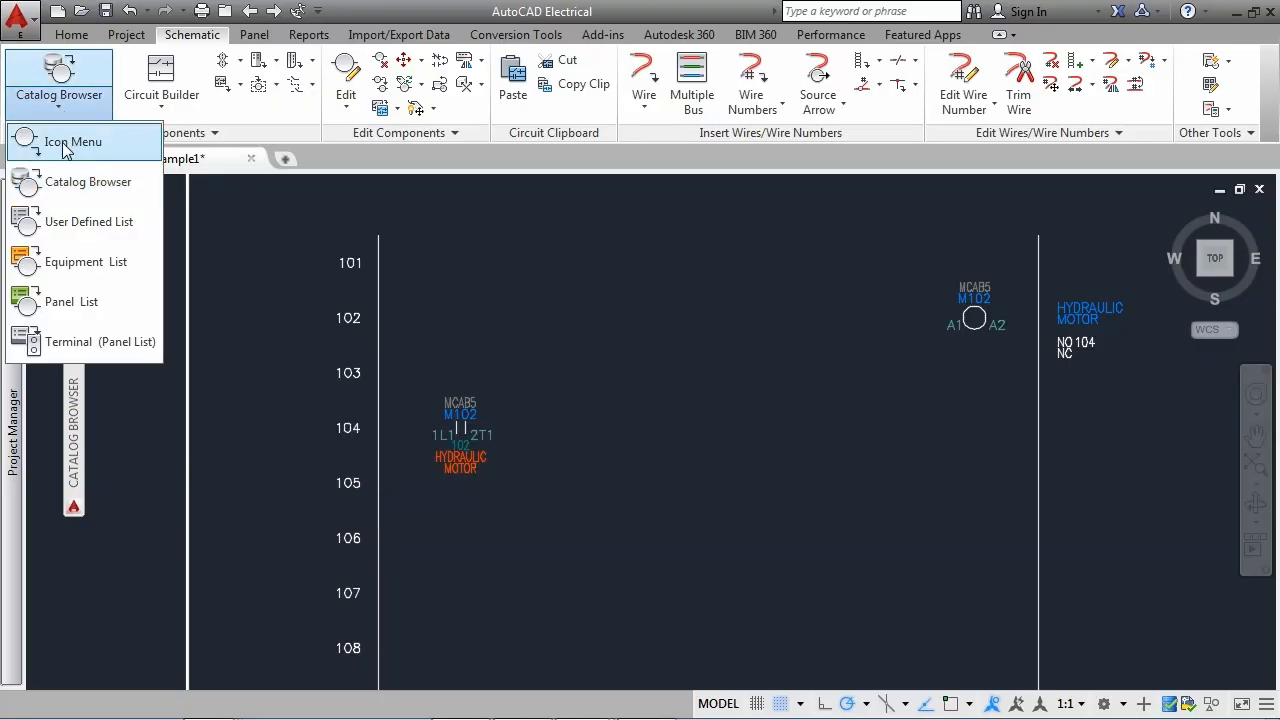
click(62, 140)
click(449, 183)
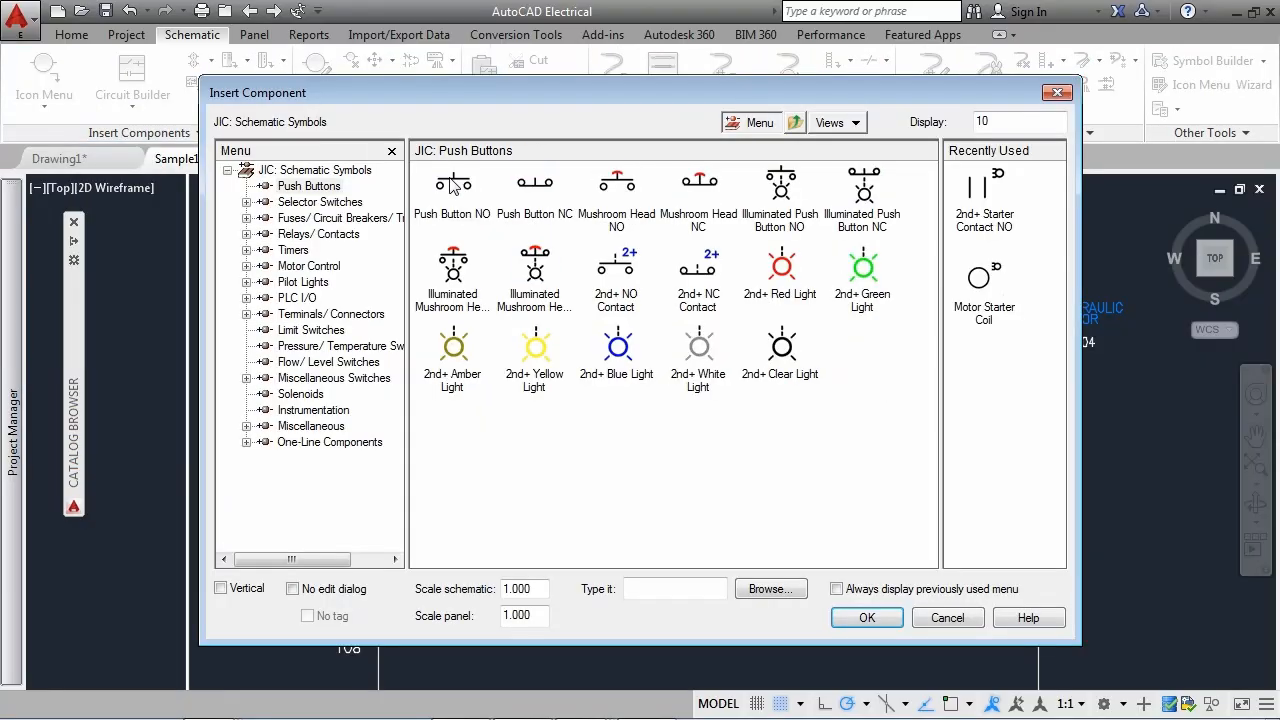
click(453, 185)
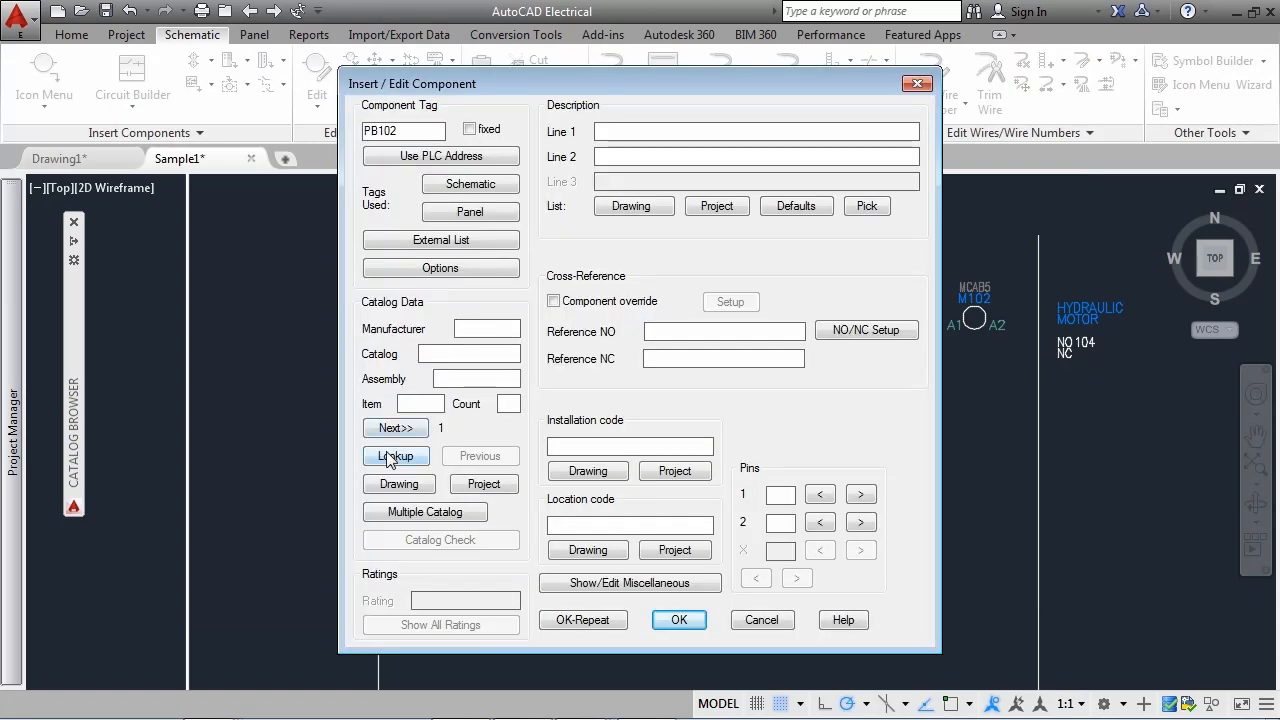
- Assign AB catalog number 800H-BR6B to the push button, with description HYDRAULIC MOTOR / START and location code OPSTA3
click(388, 452)
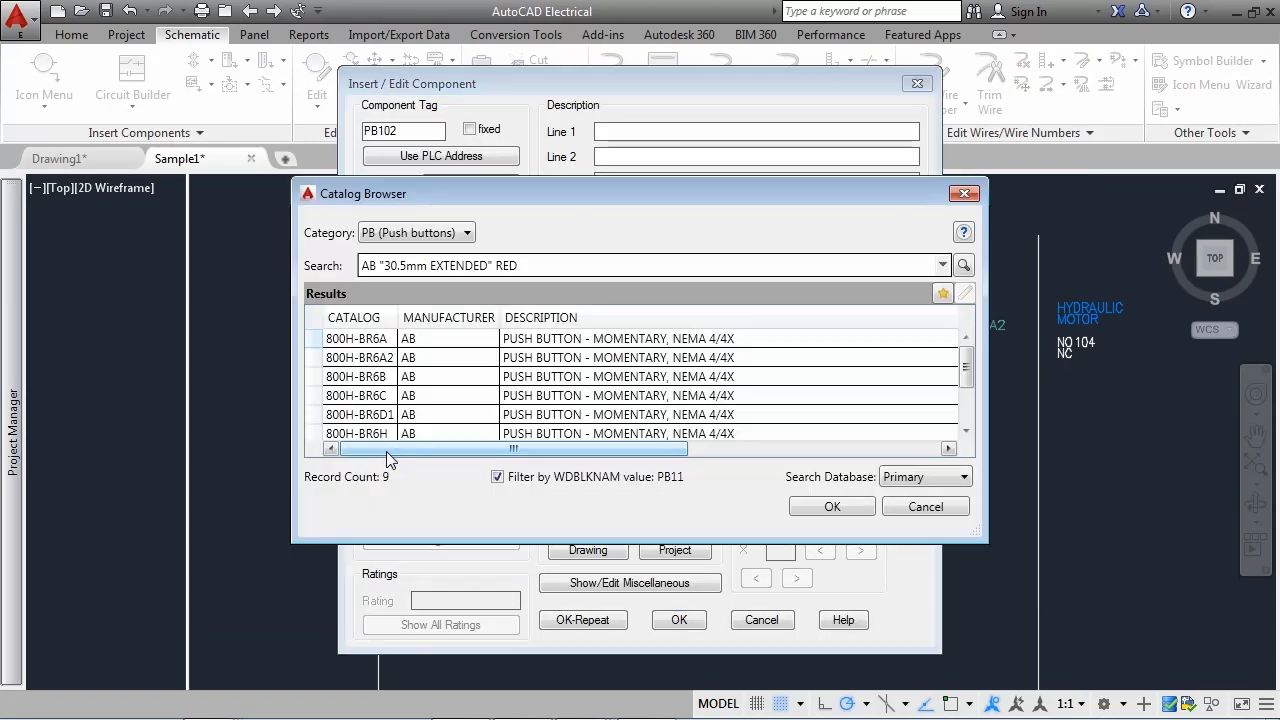
click(386, 378)
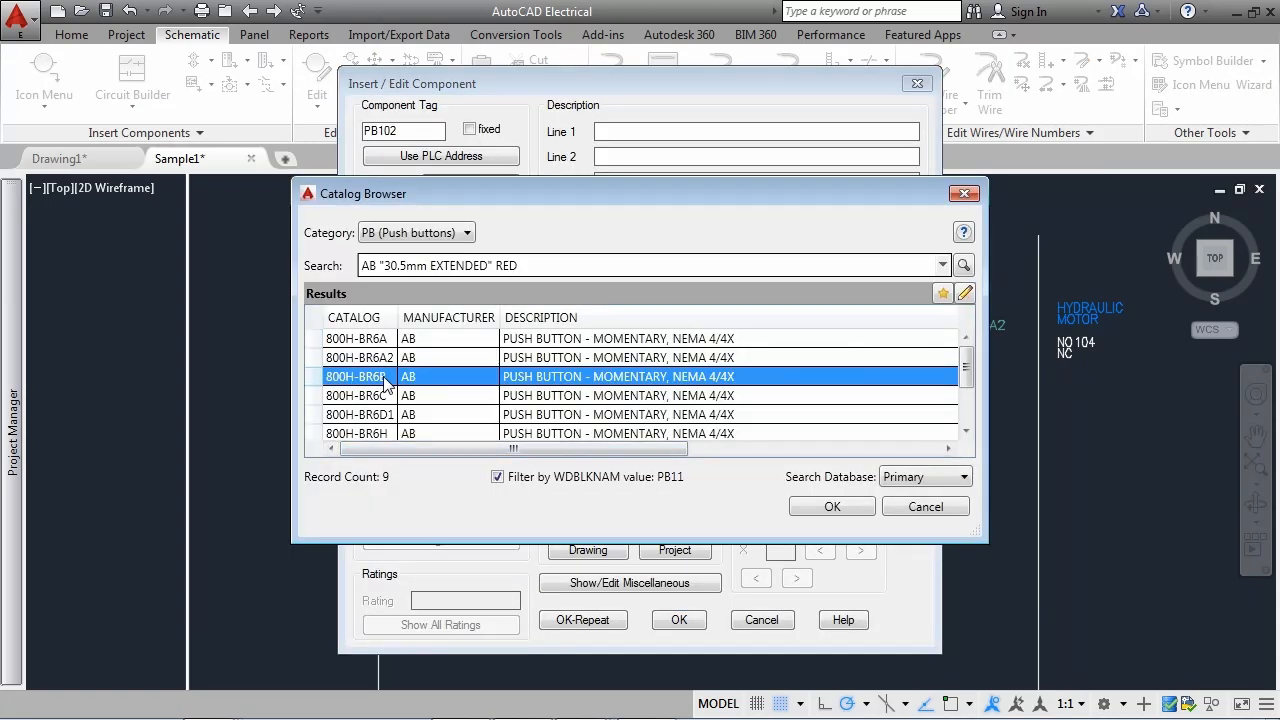
click(830, 507)
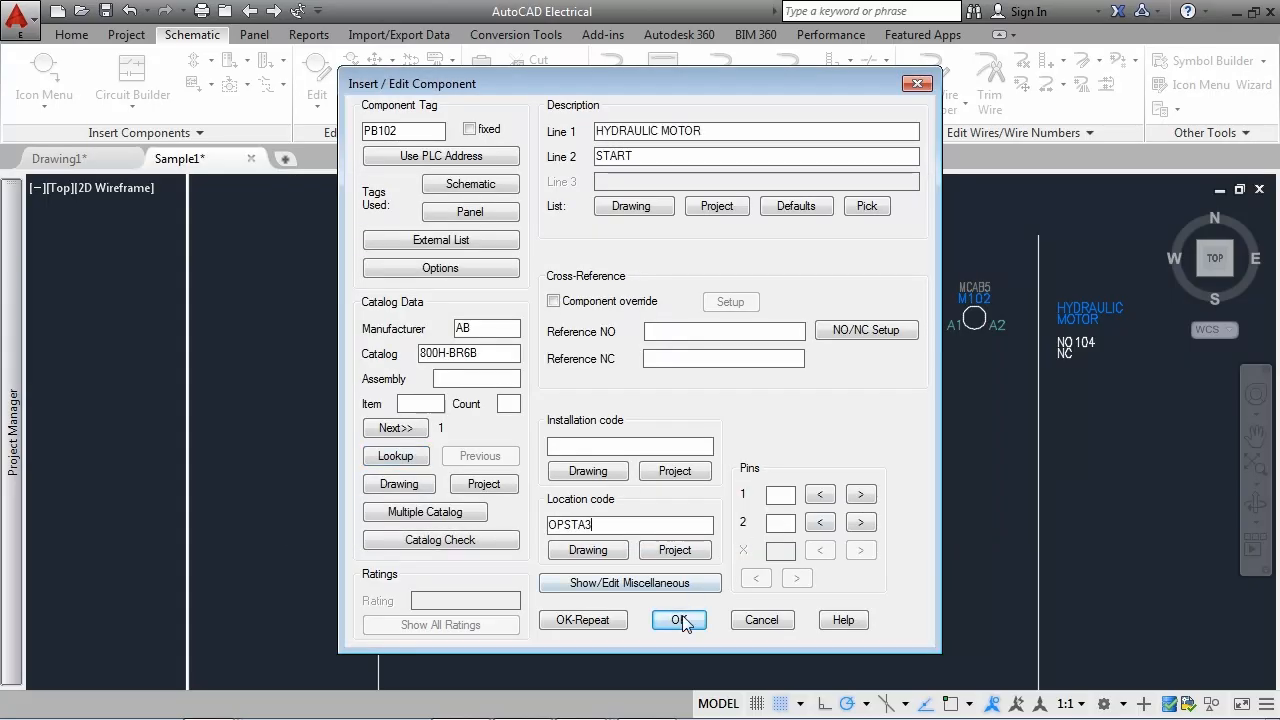
click(680, 620)
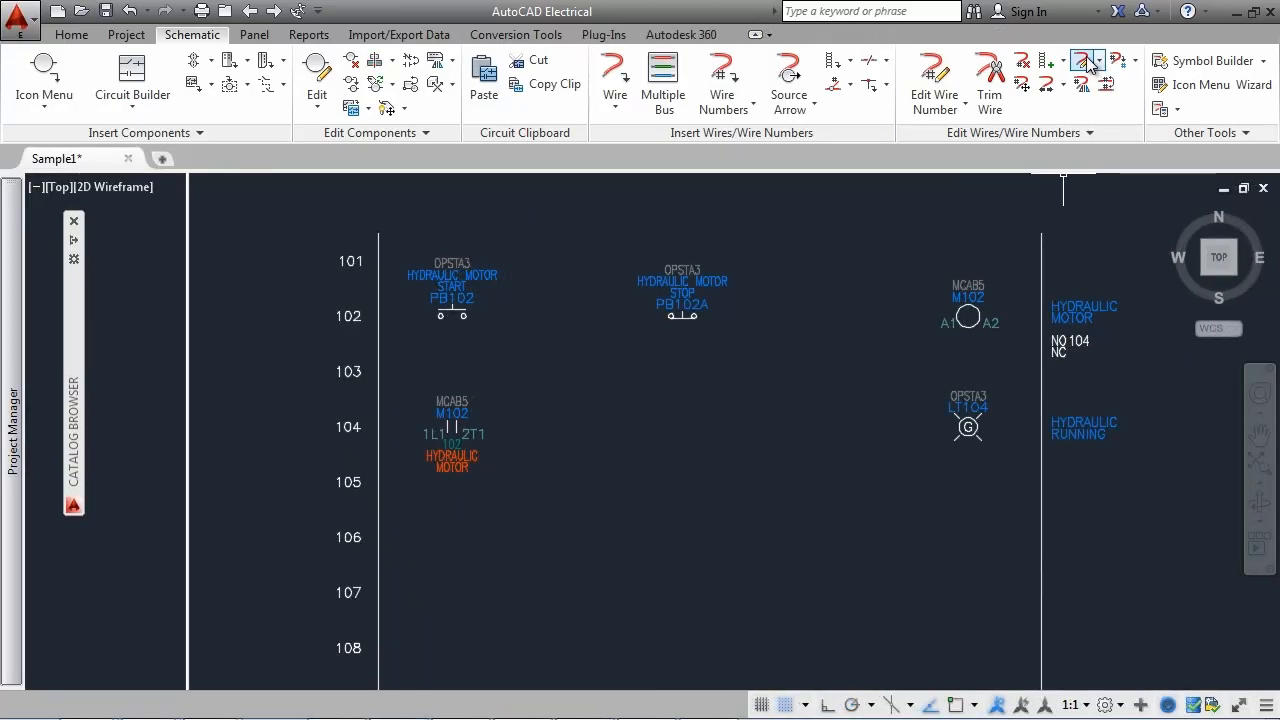
- Create a RED 18AWG wire type with red layer color and mark it as the default
click(1086, 62)
click(422, 138)
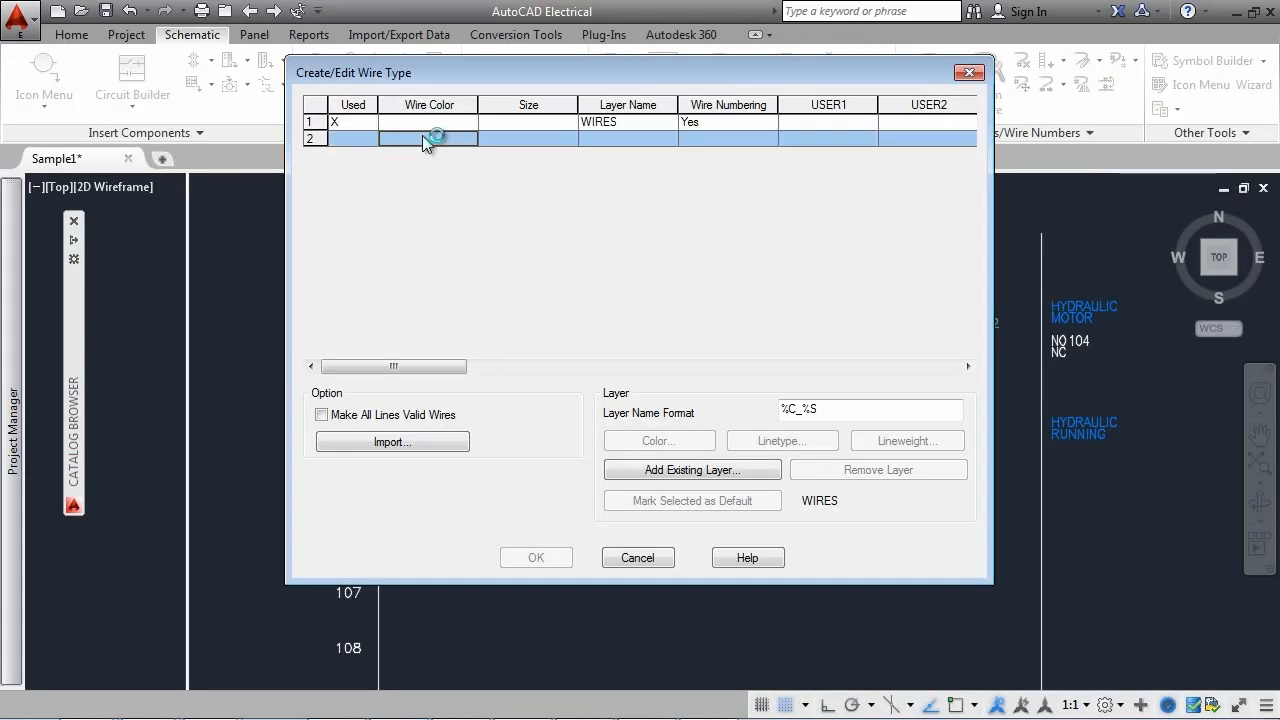
text(RED)
key(Tab)
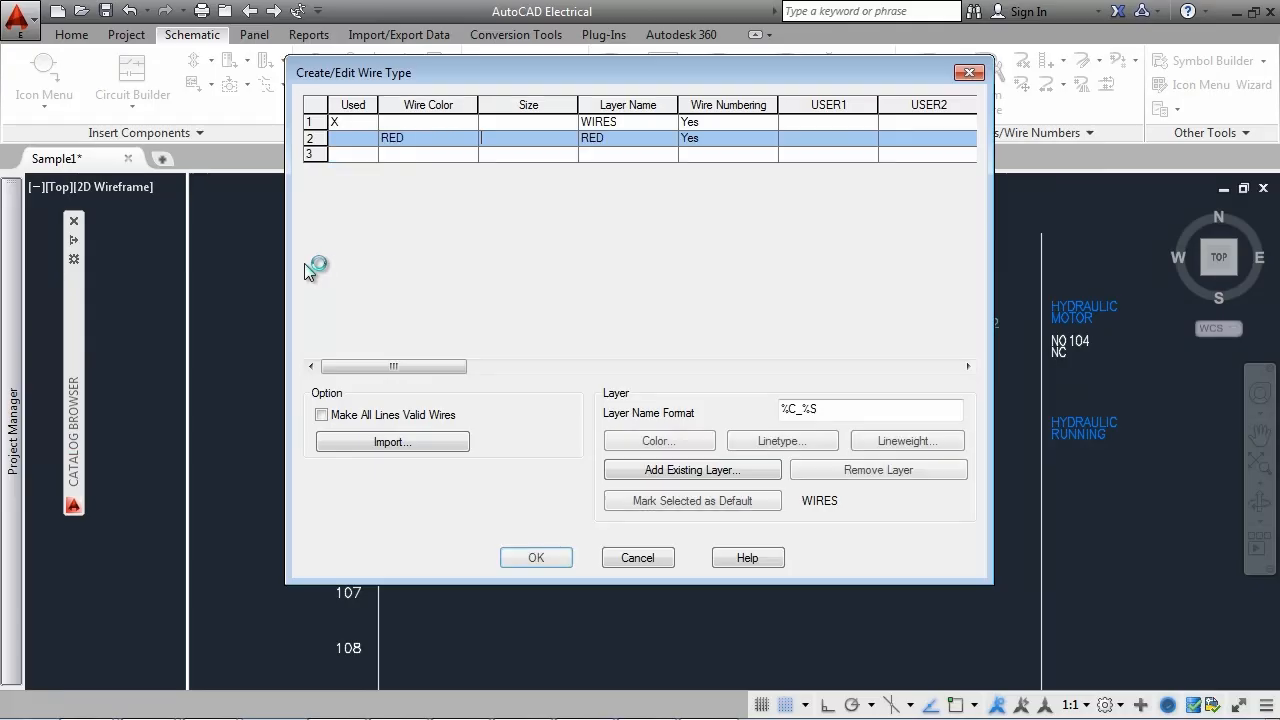
text(18AWG)
key(Tab)
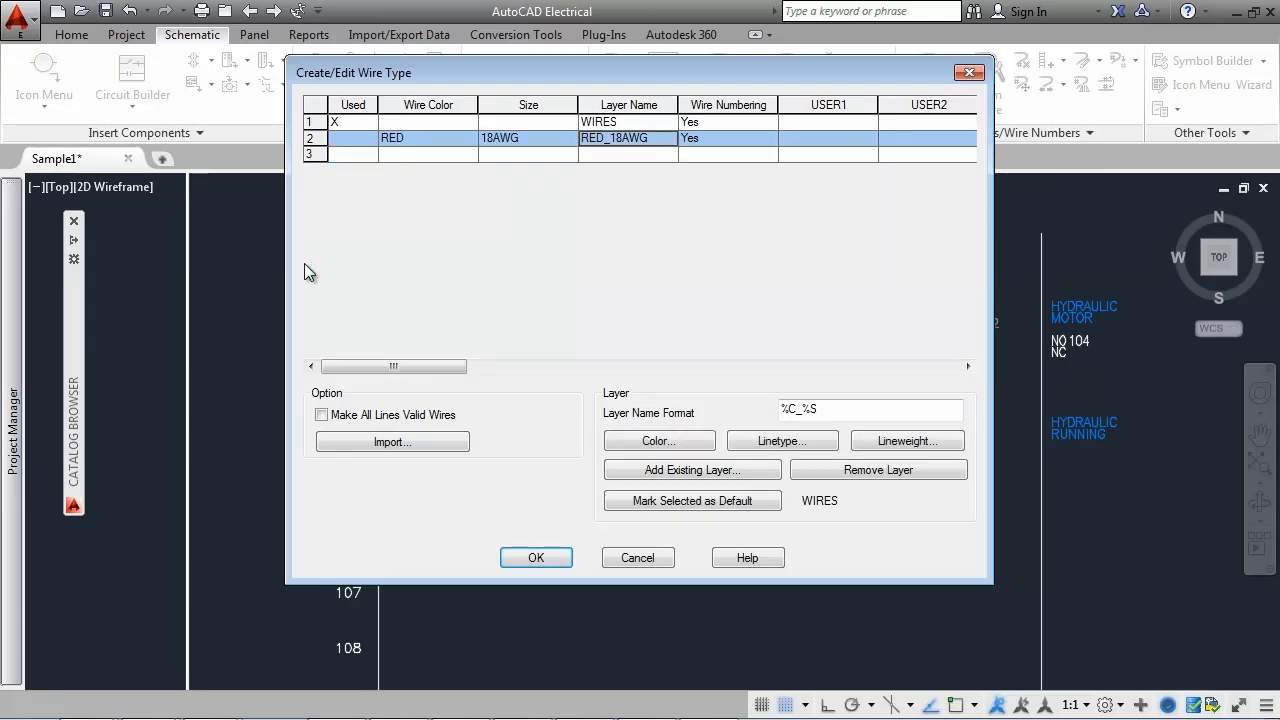
click(658, 441)
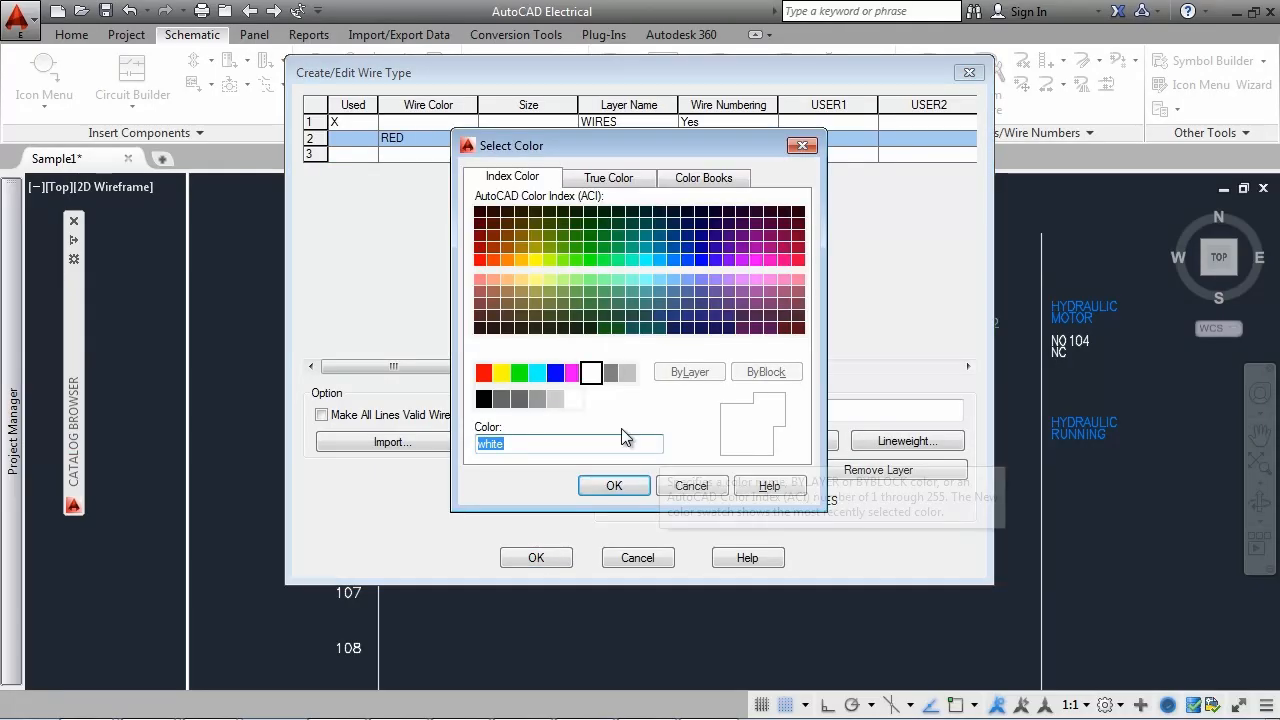
double_click(483, 374)
click(676, 501)
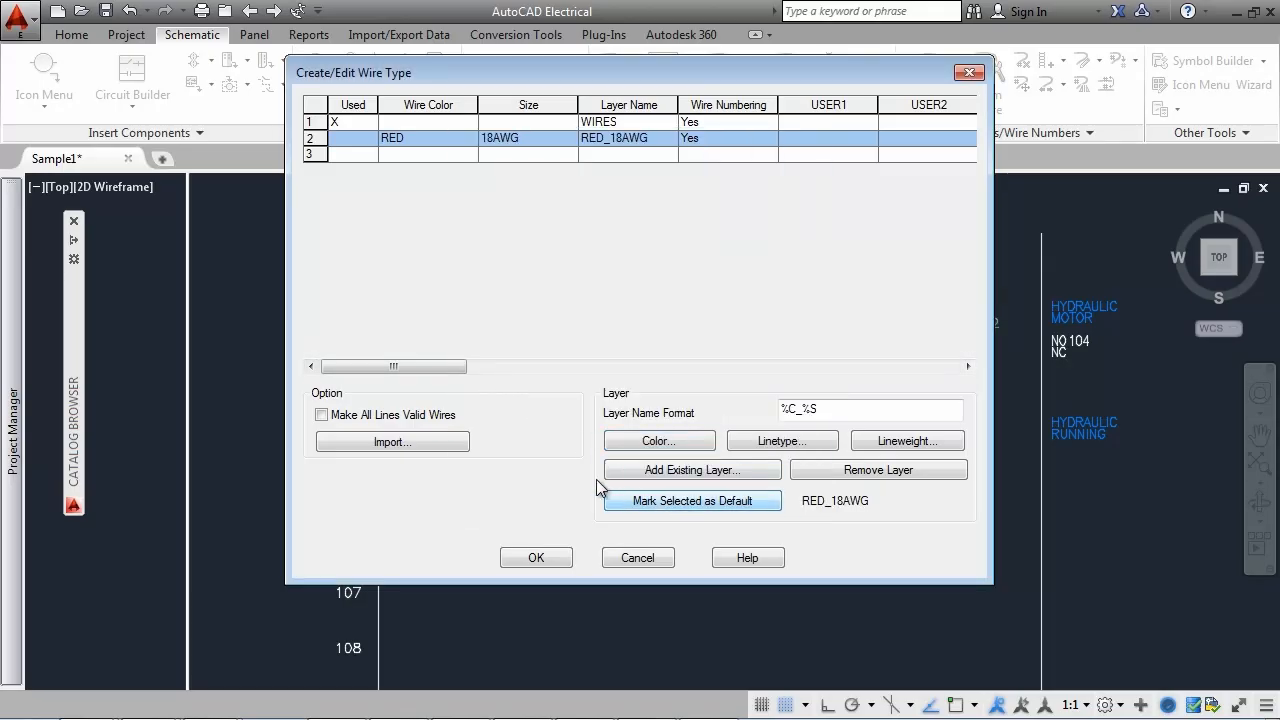
- Import the wire types BLK_14AWG and WHT_16AWG from Sample2.dwg and accept the wire type settings
click(421, 438)
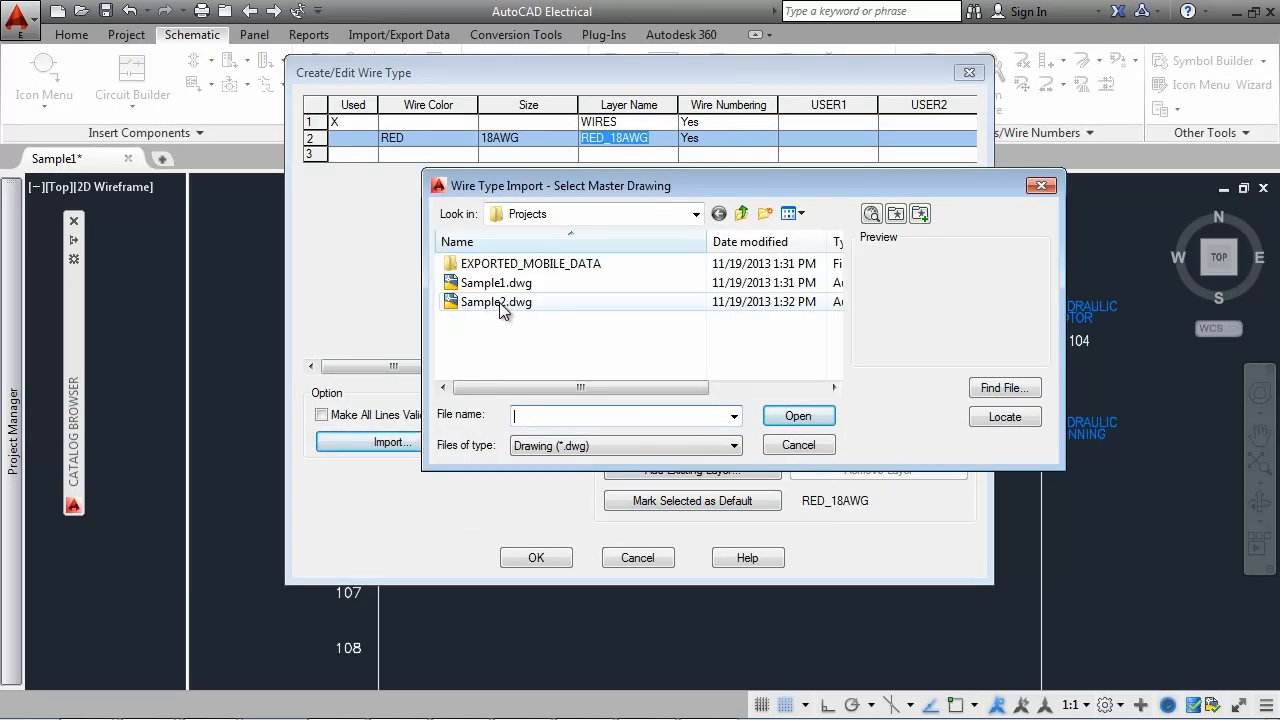
double_click(499, 303)
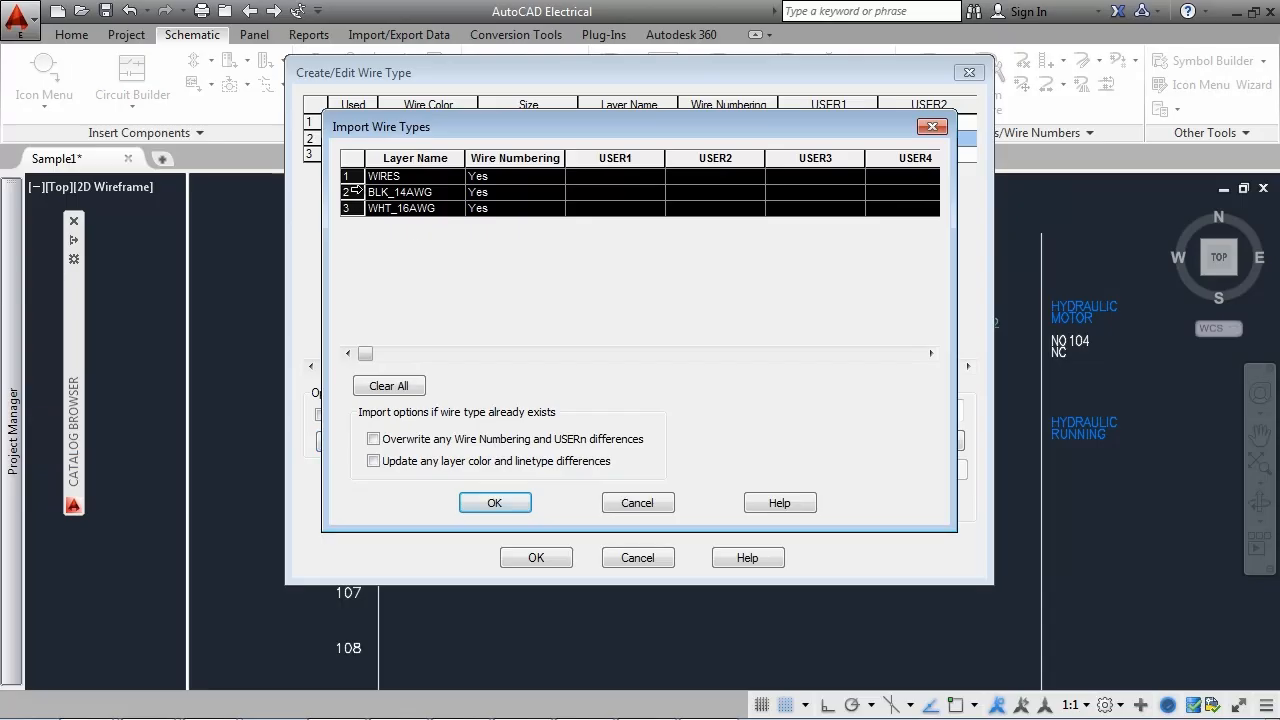
click(355, 192)
shift+click(350, 208)
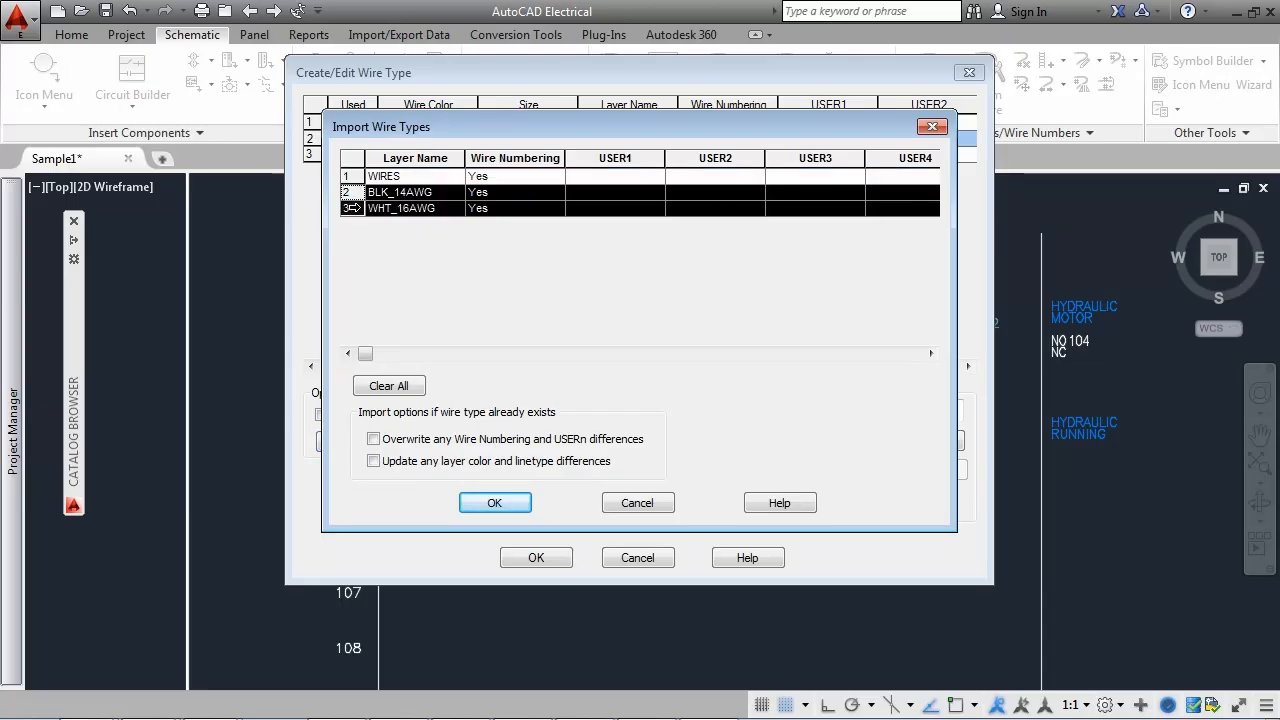
click(494, 504)
click(543, 557)
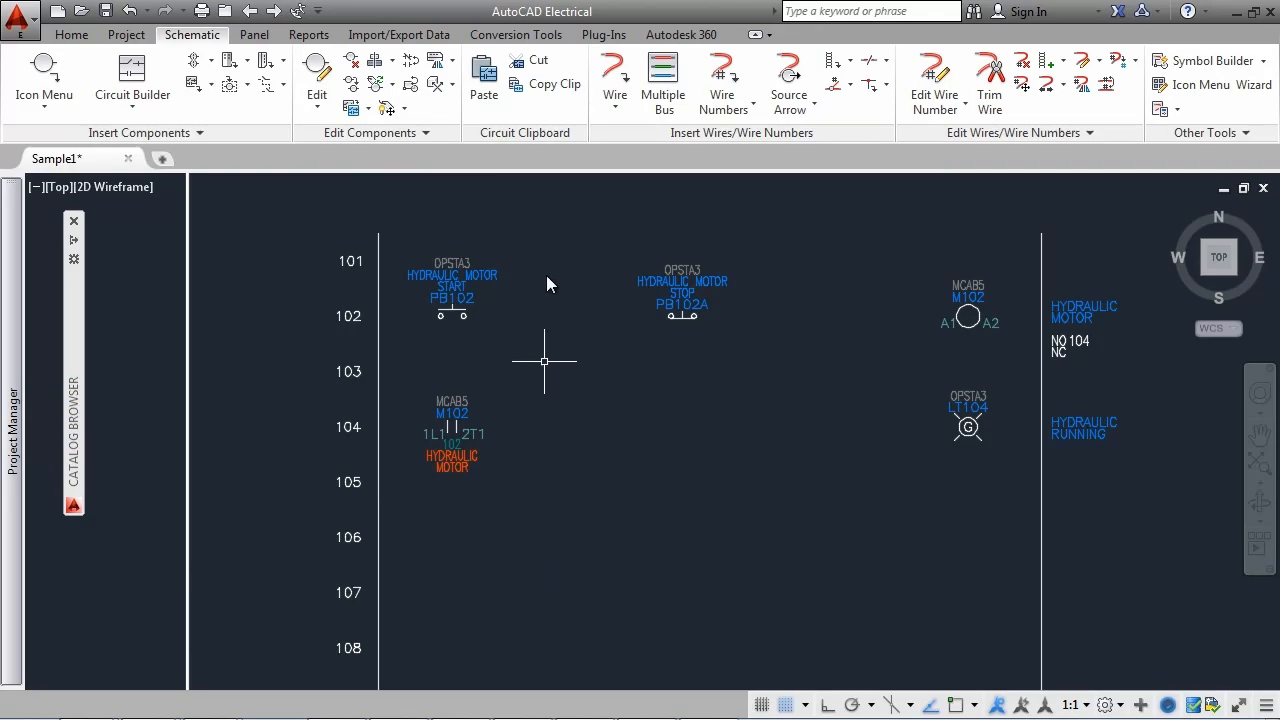
- Draw wires along rung 102 connecting the left rail, push buttons PB102 and PB102A, coil M102 and the right rail
click(604, 78)
click(380, 317)
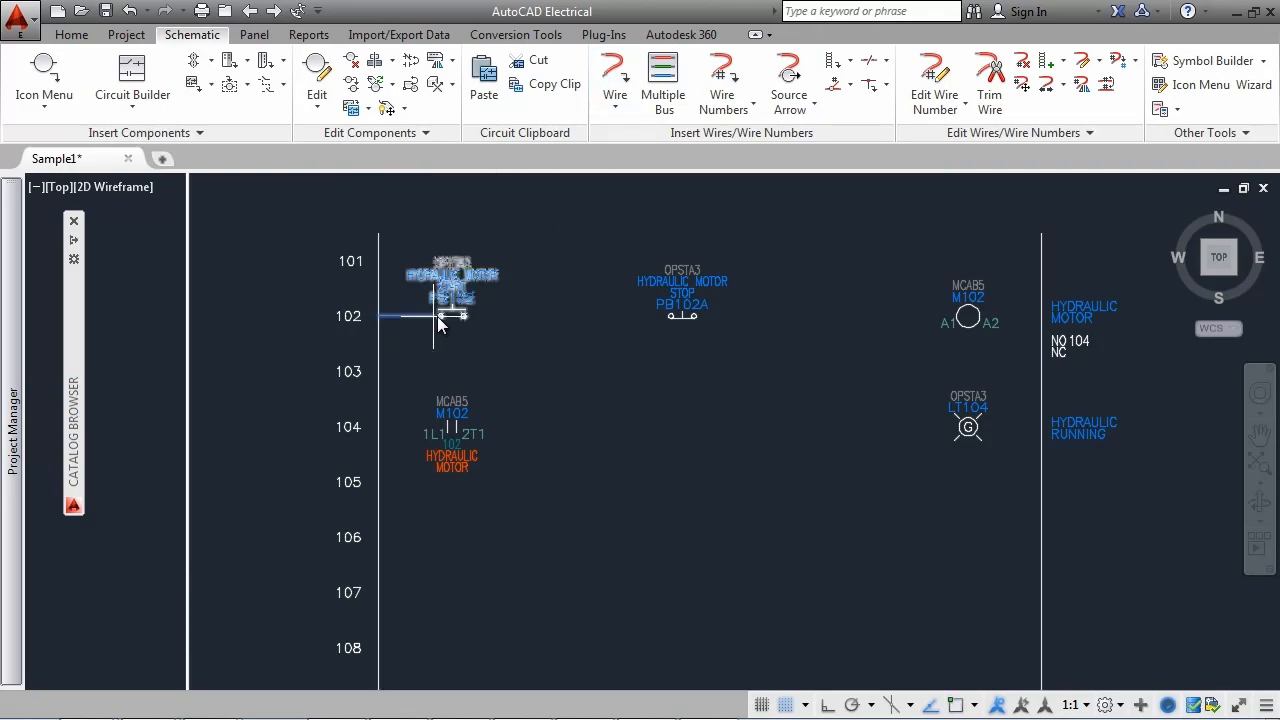
click(439, 316)
click(1041, 317)
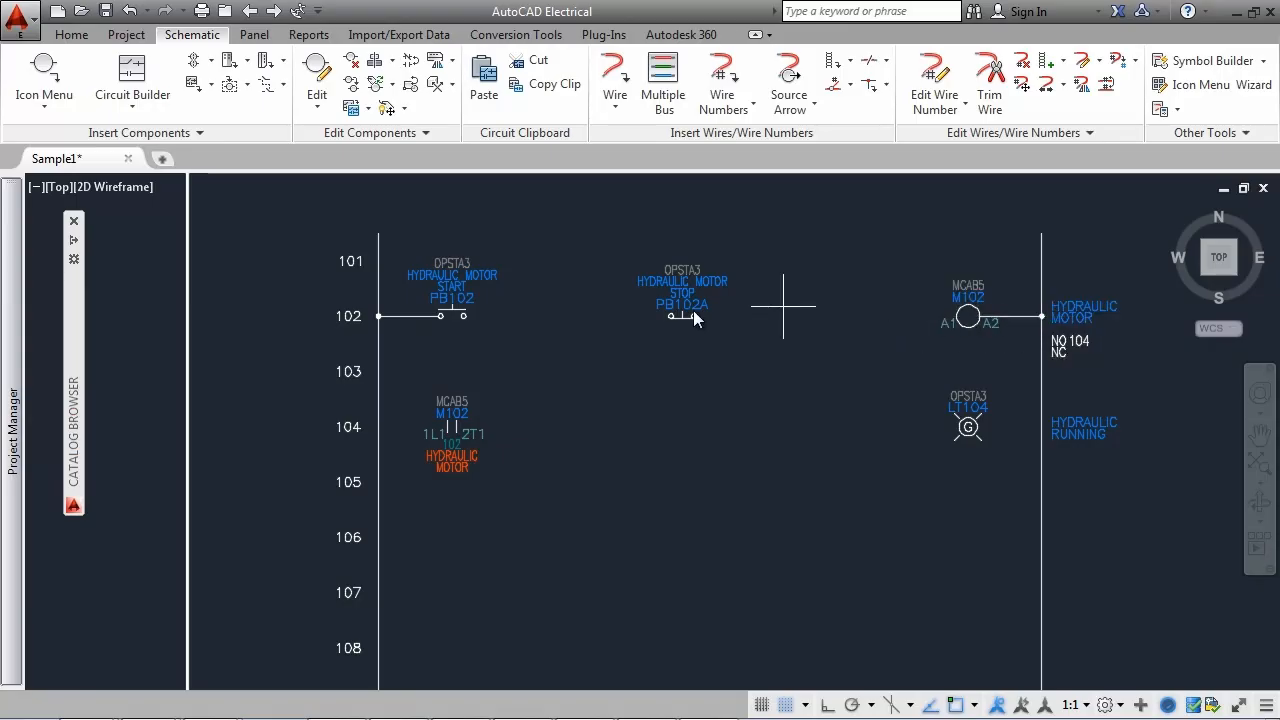
click(463, 316)
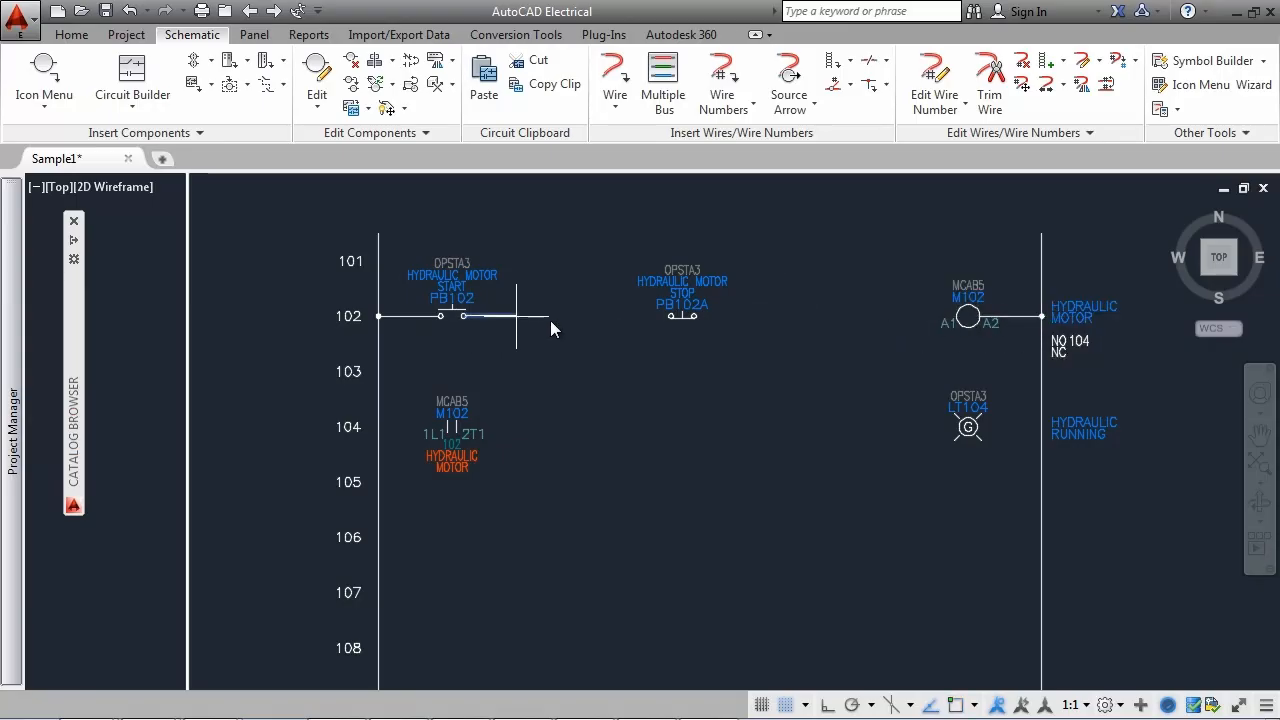
click(955, 318)
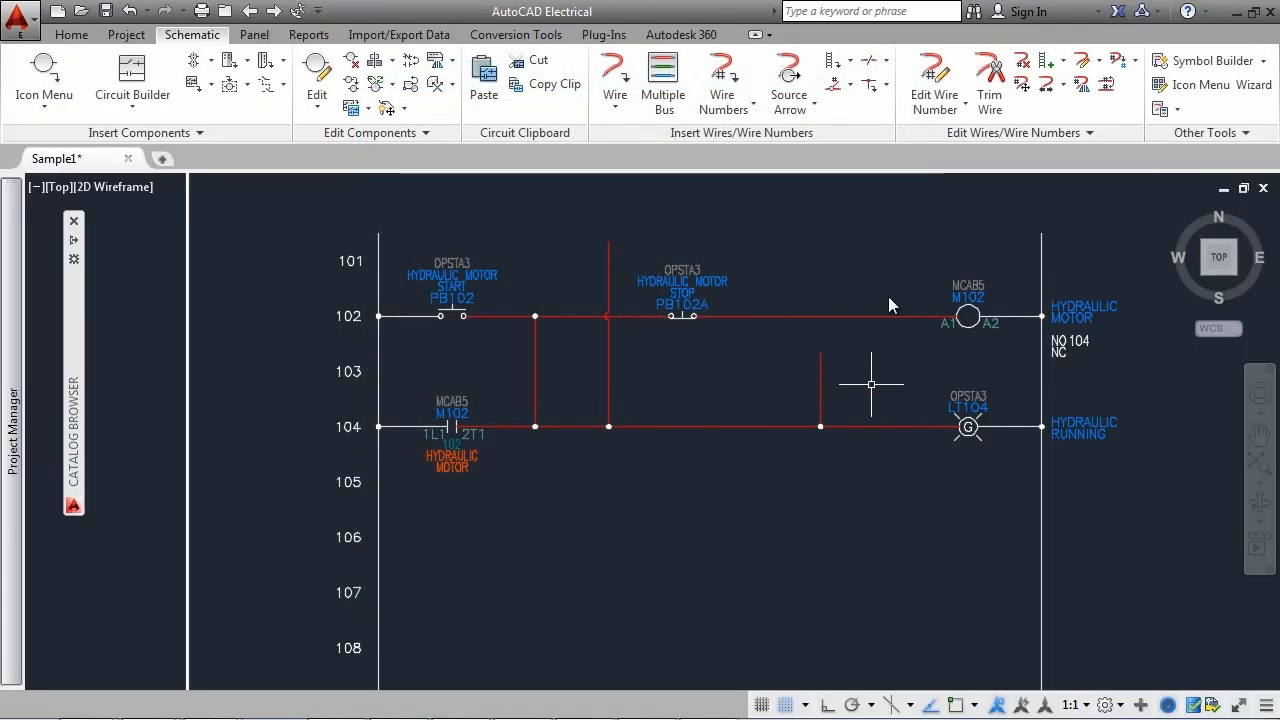
- Trim the surplus vertical wire and the middle section of rung 104, and stretch the loose vertical wire end up to rung 102
click(990, 85)
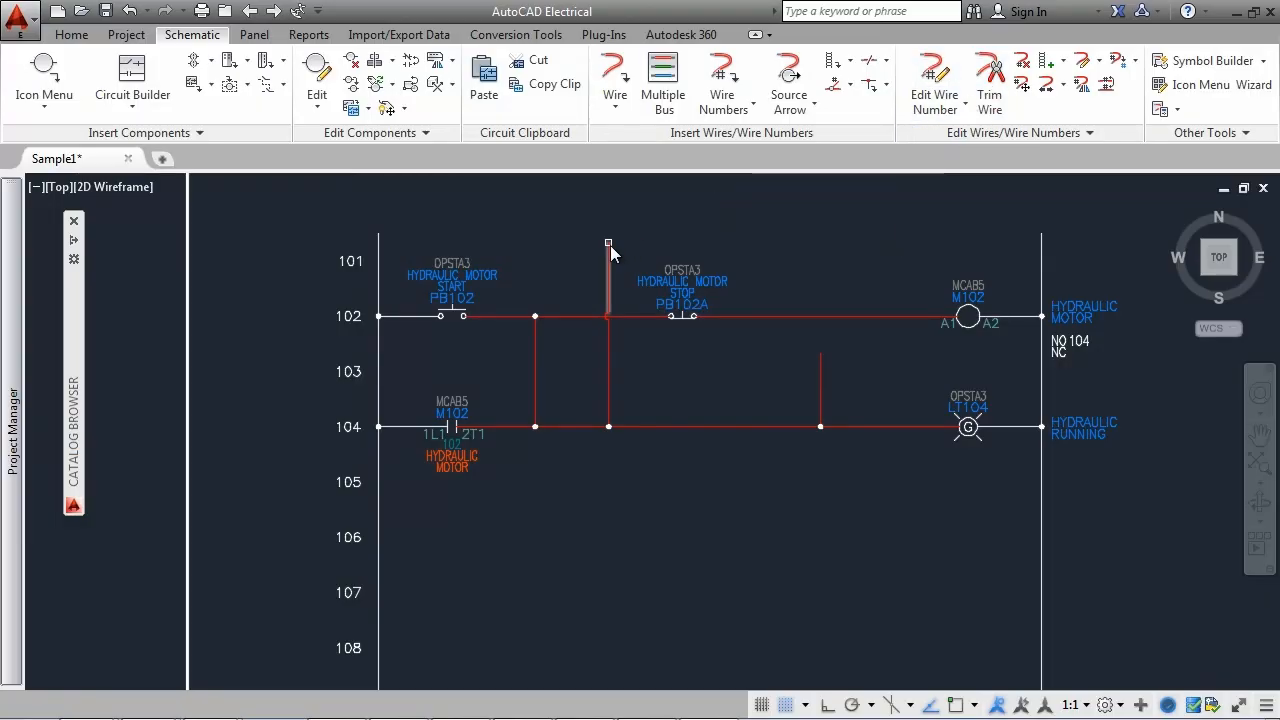
click(610, 245)
click(649, 428)
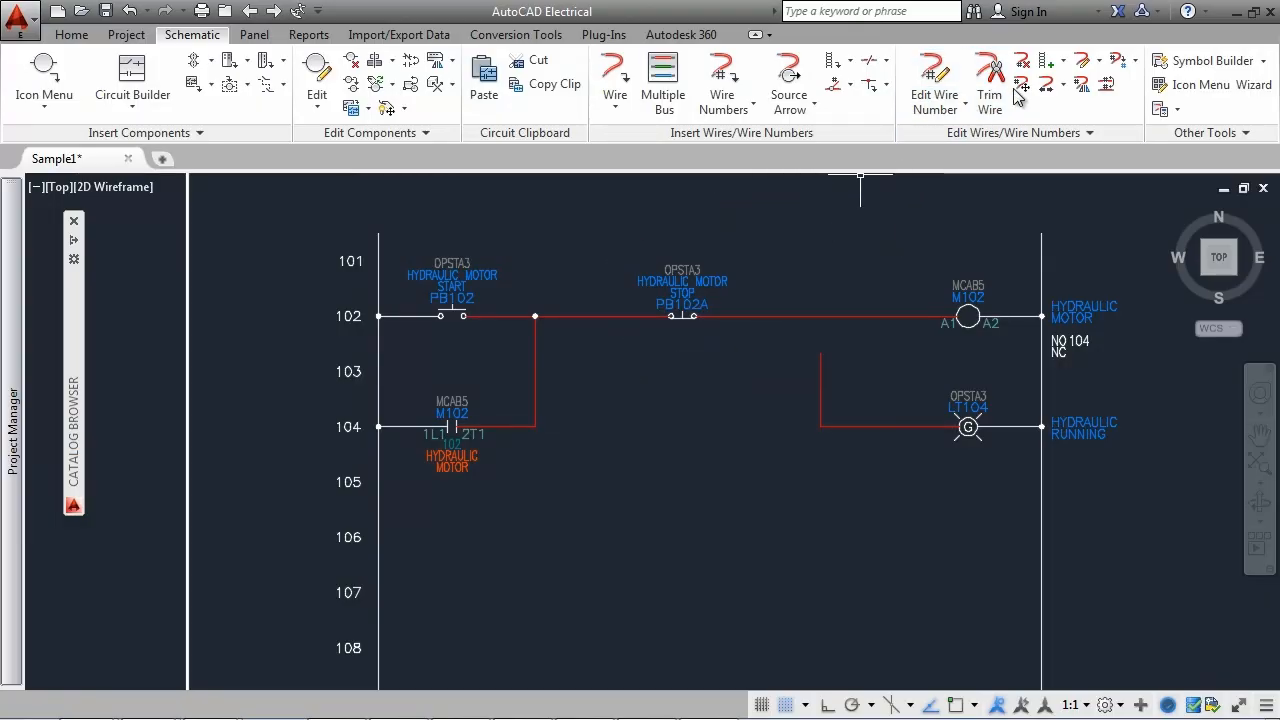
click(1048, 81)
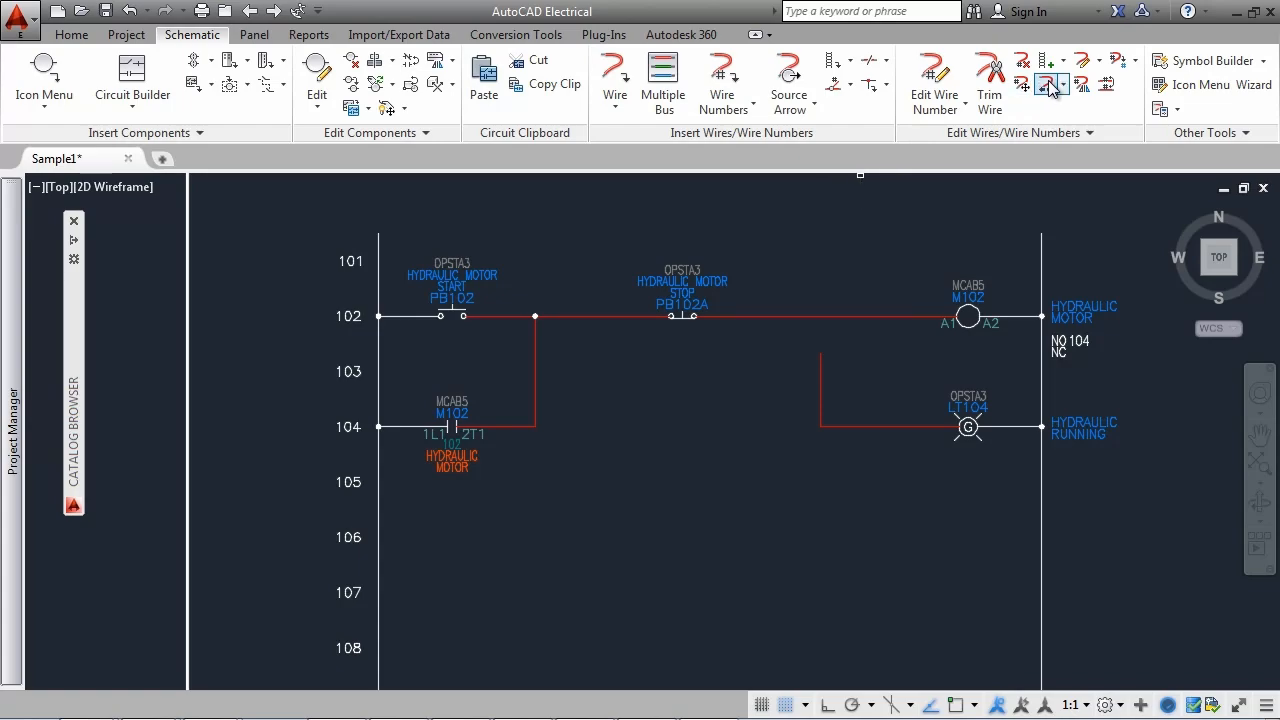
click(821, 358)
- Insert wire numbers project-wide using reference-based tags, with all wires tagged or retagged
click(722, 74)
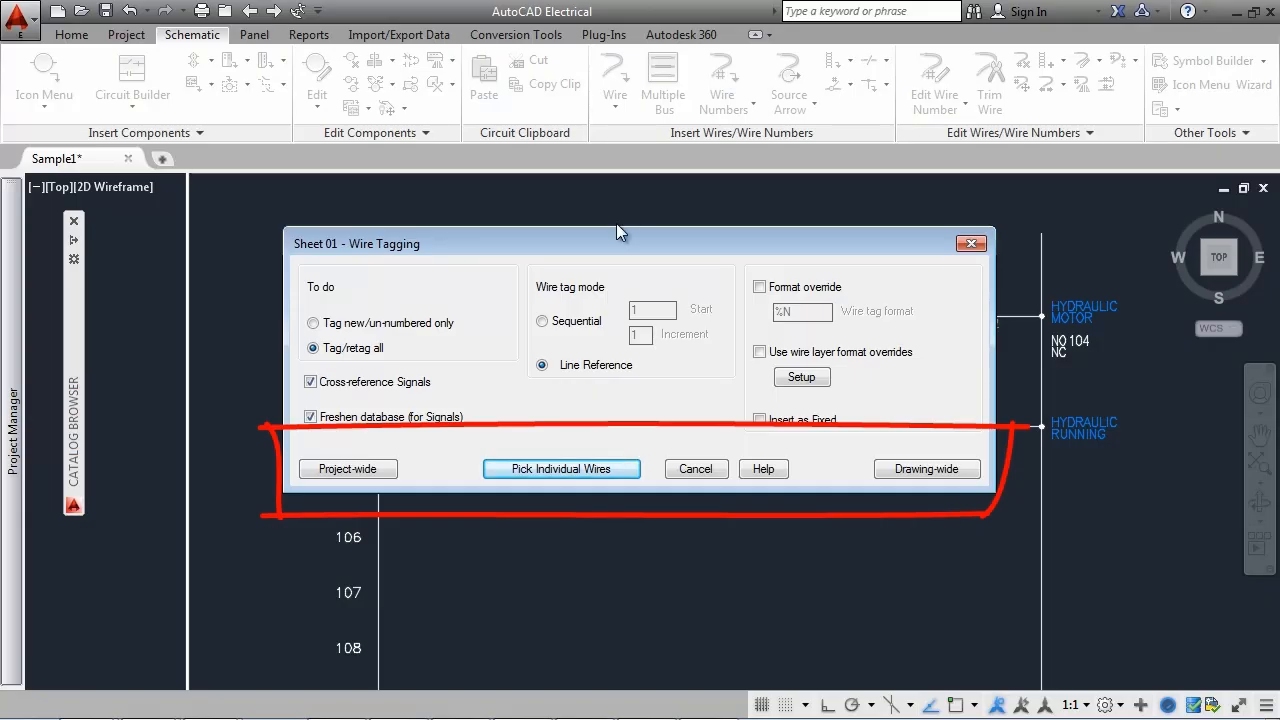
click(375, 469)
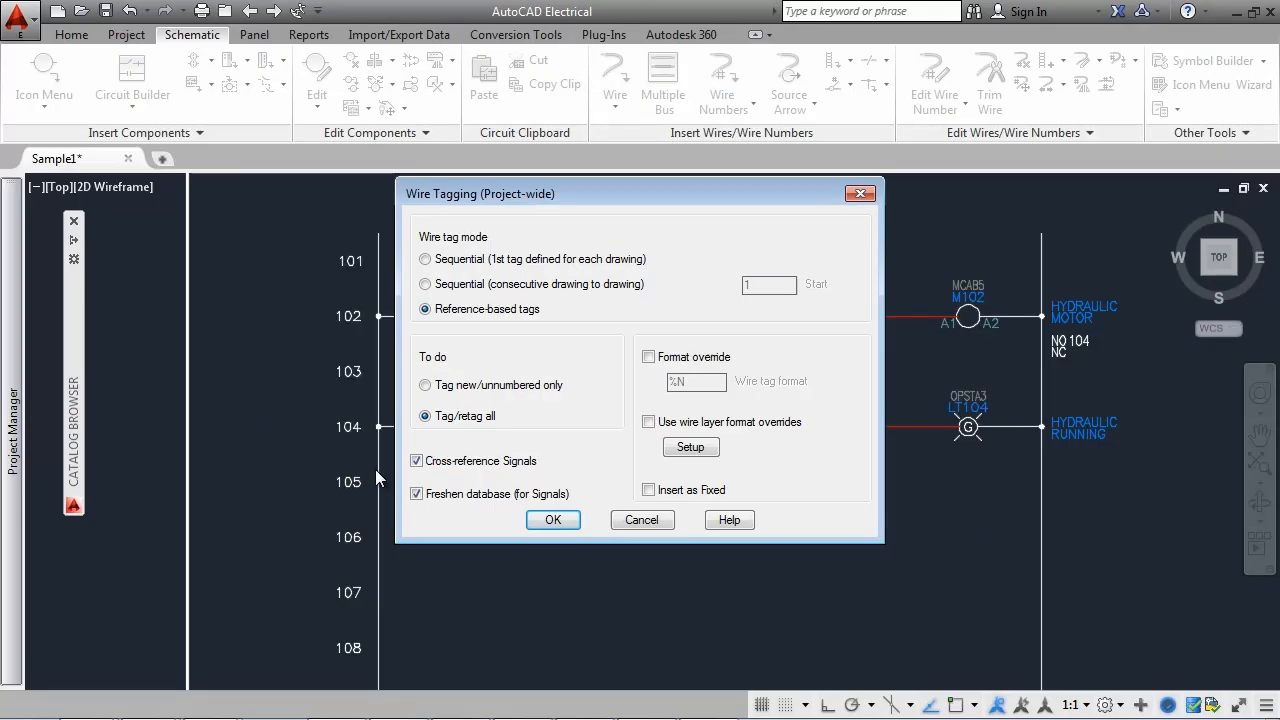
click(551, 520)
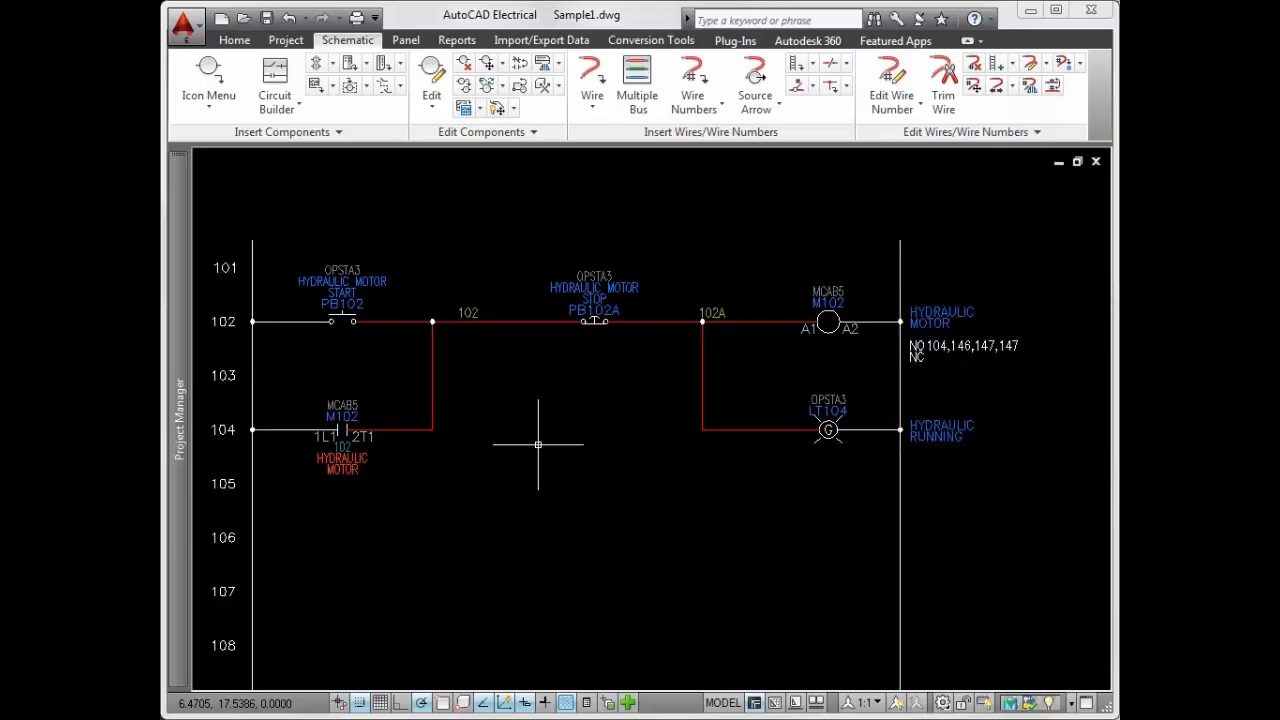
- Open the drawing properties of Sample1.dwg and set the cross-reference format between drawings to %S-%N
mouse_move(180, 330)
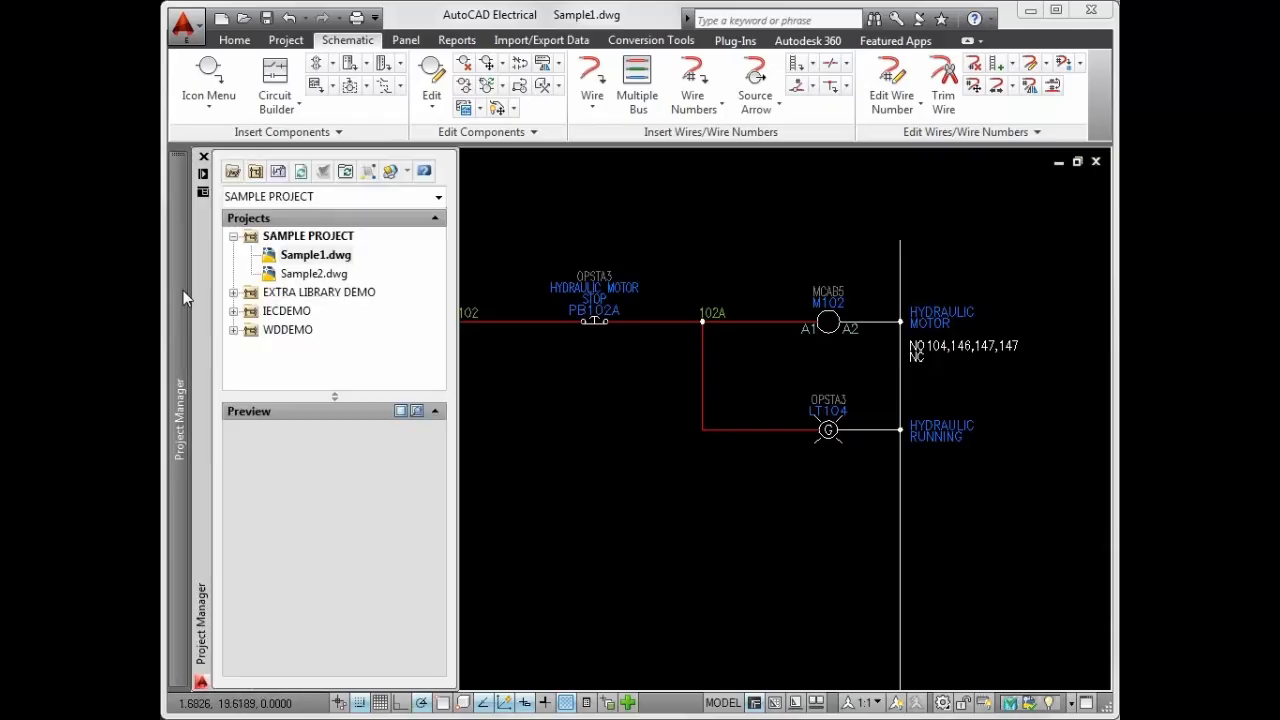
right_click(317, 259)
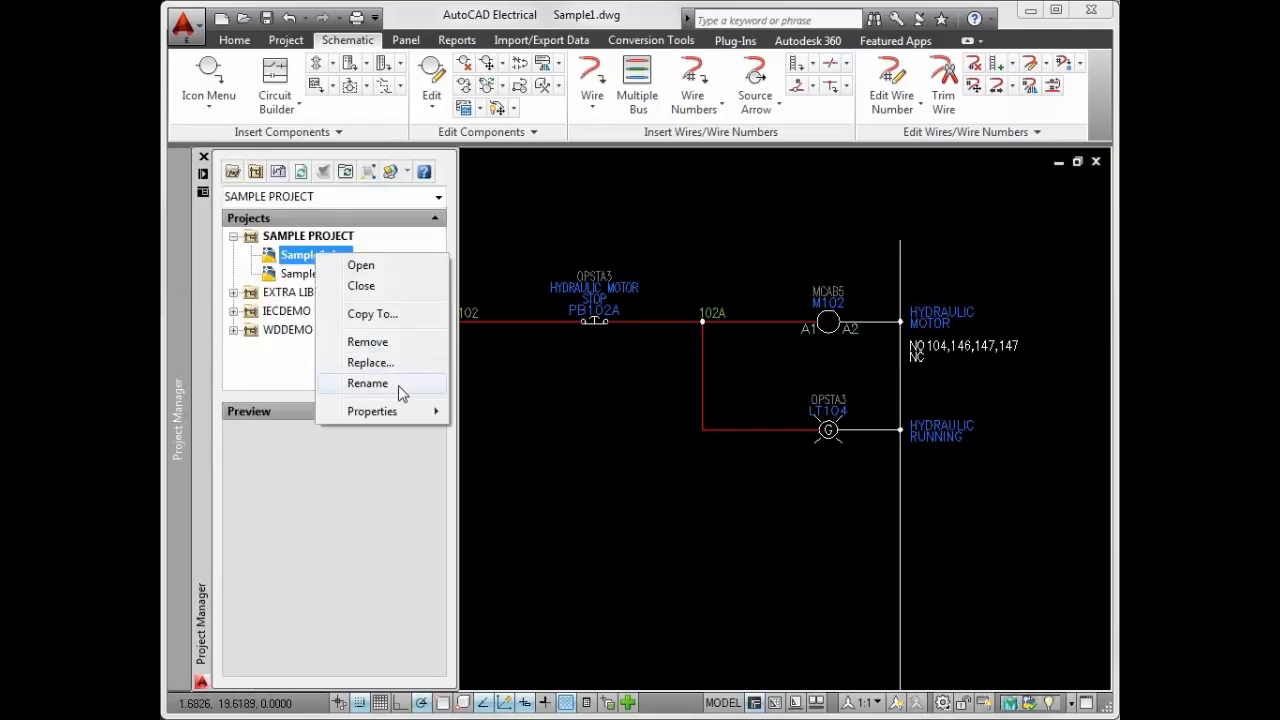
mouse_move(410, 411)
click(527, 412)
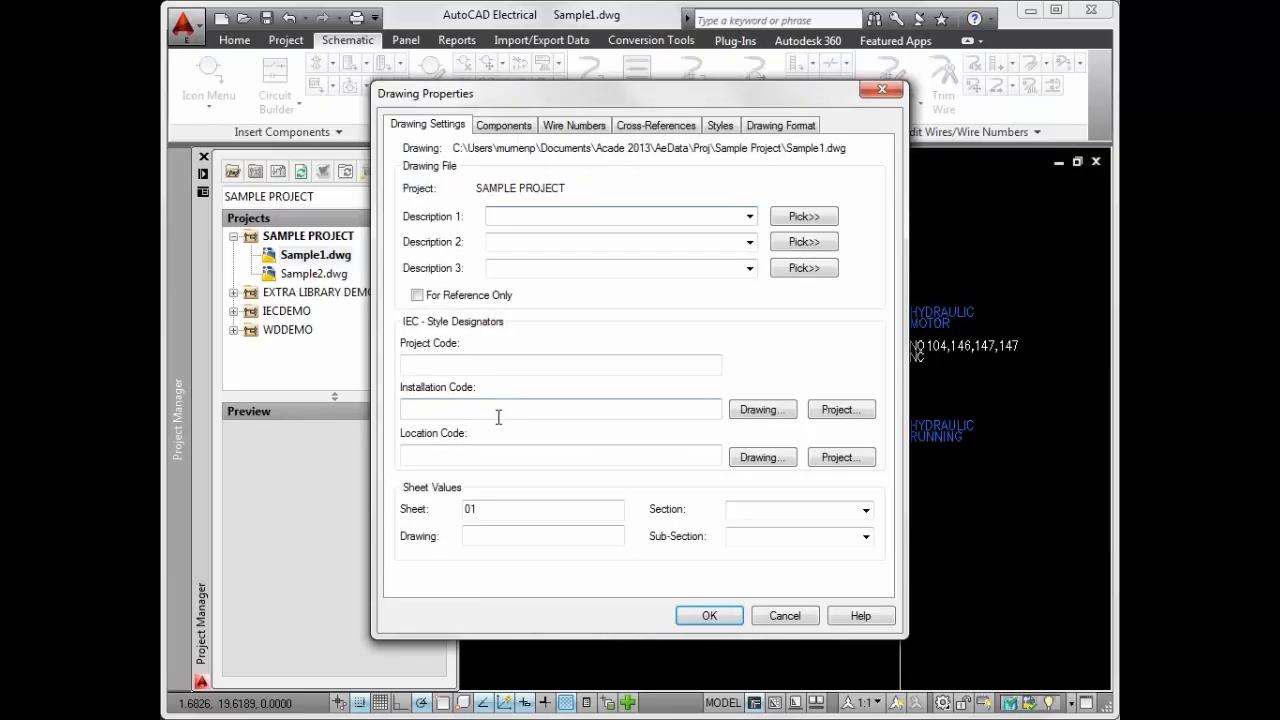
click(640, 130)
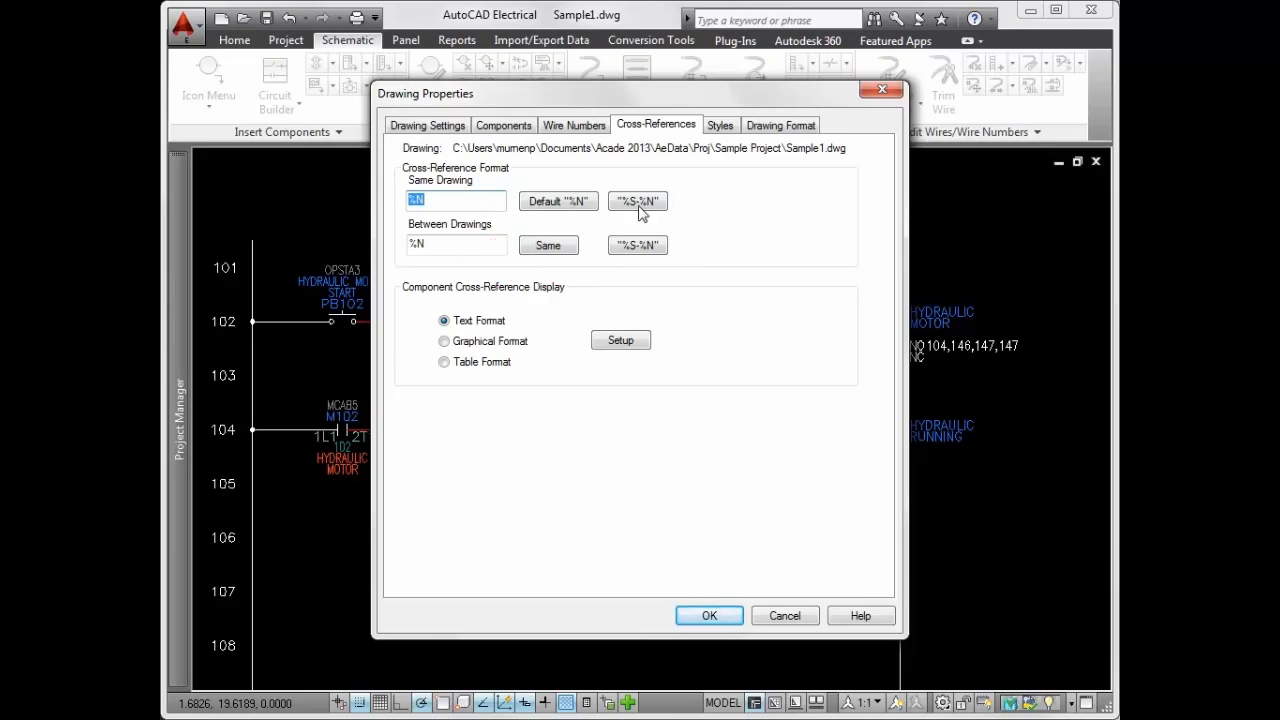
click(637, 246)
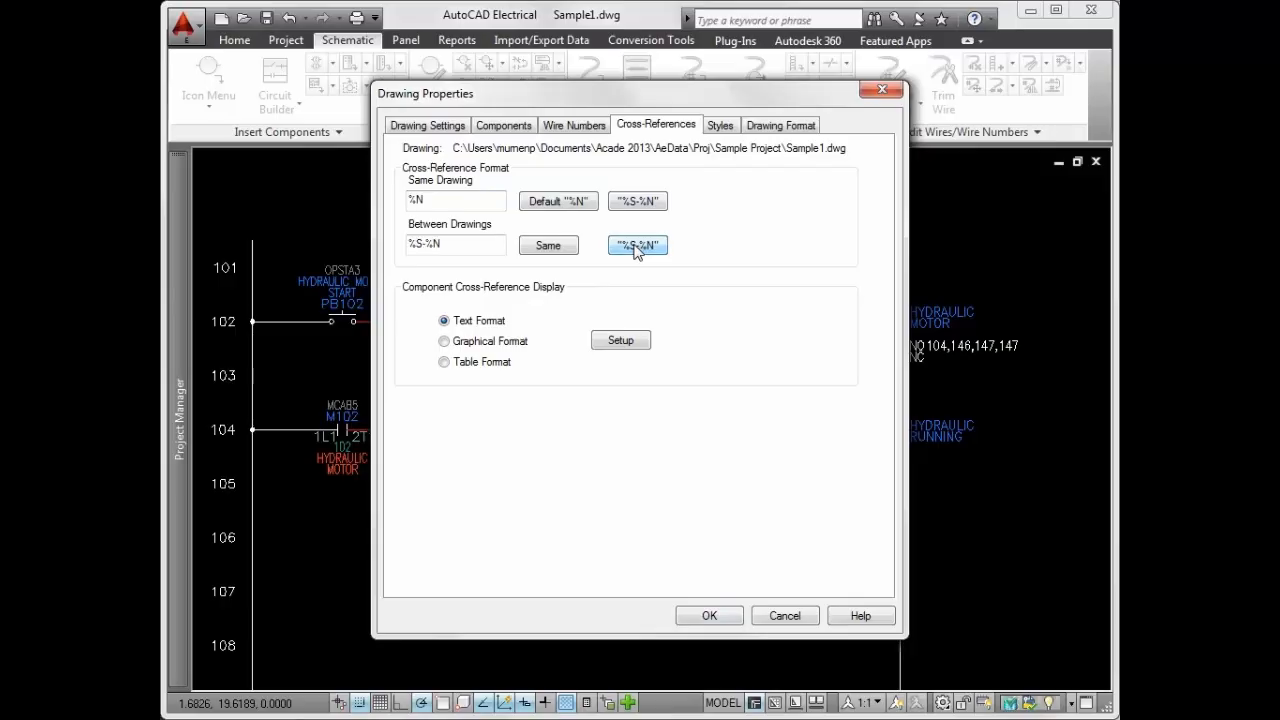
- Set the text cross-reference format to display unused contacts as separate references filled with SP
click(621, 341)
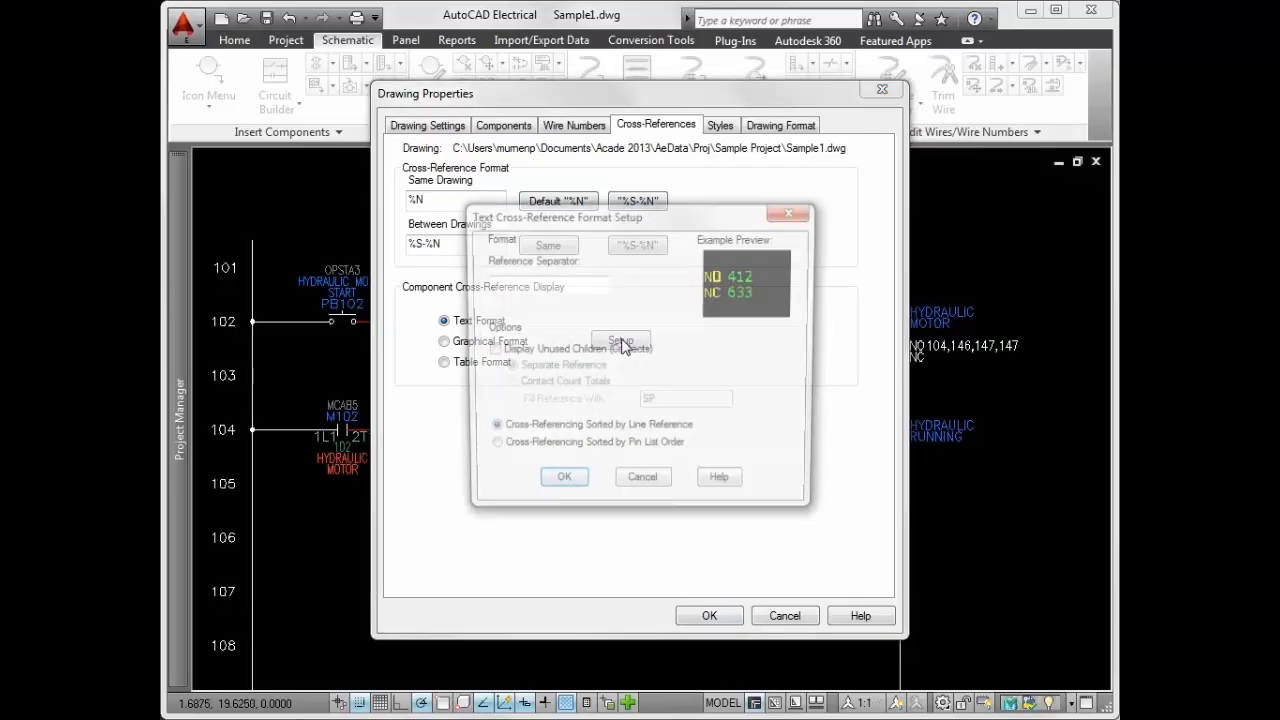
click(489, 350)
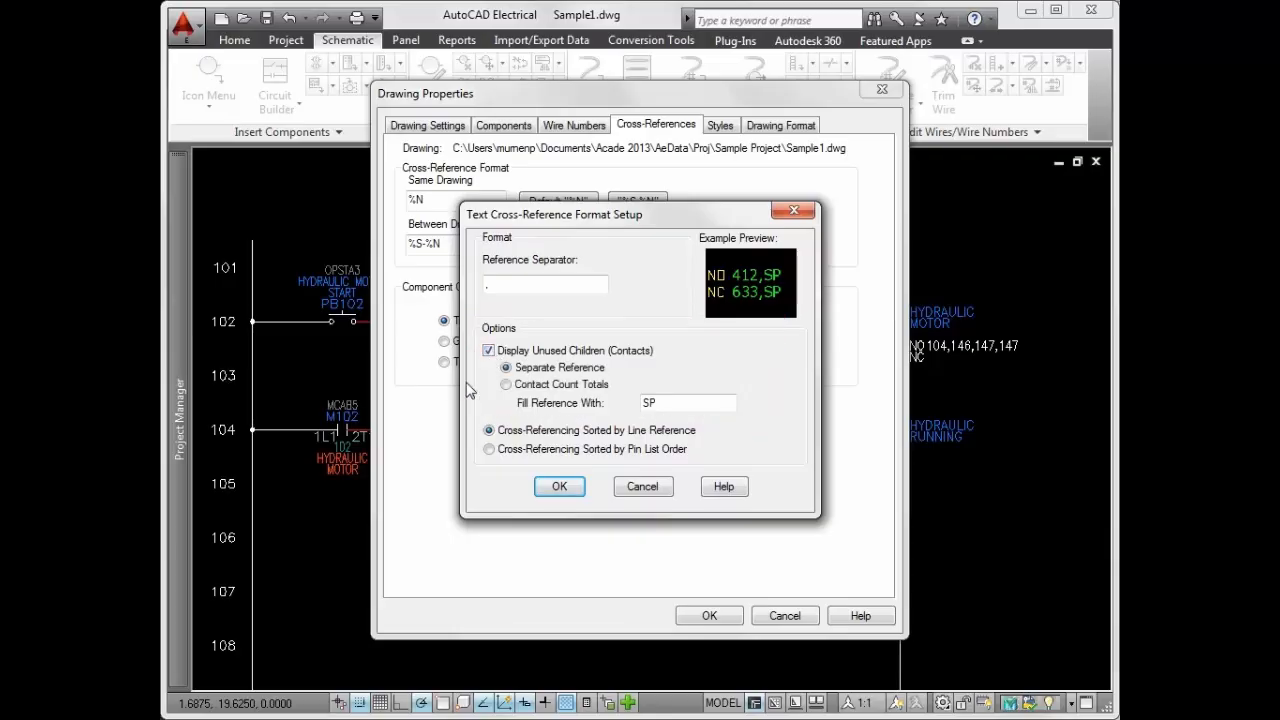
click(561, 487)
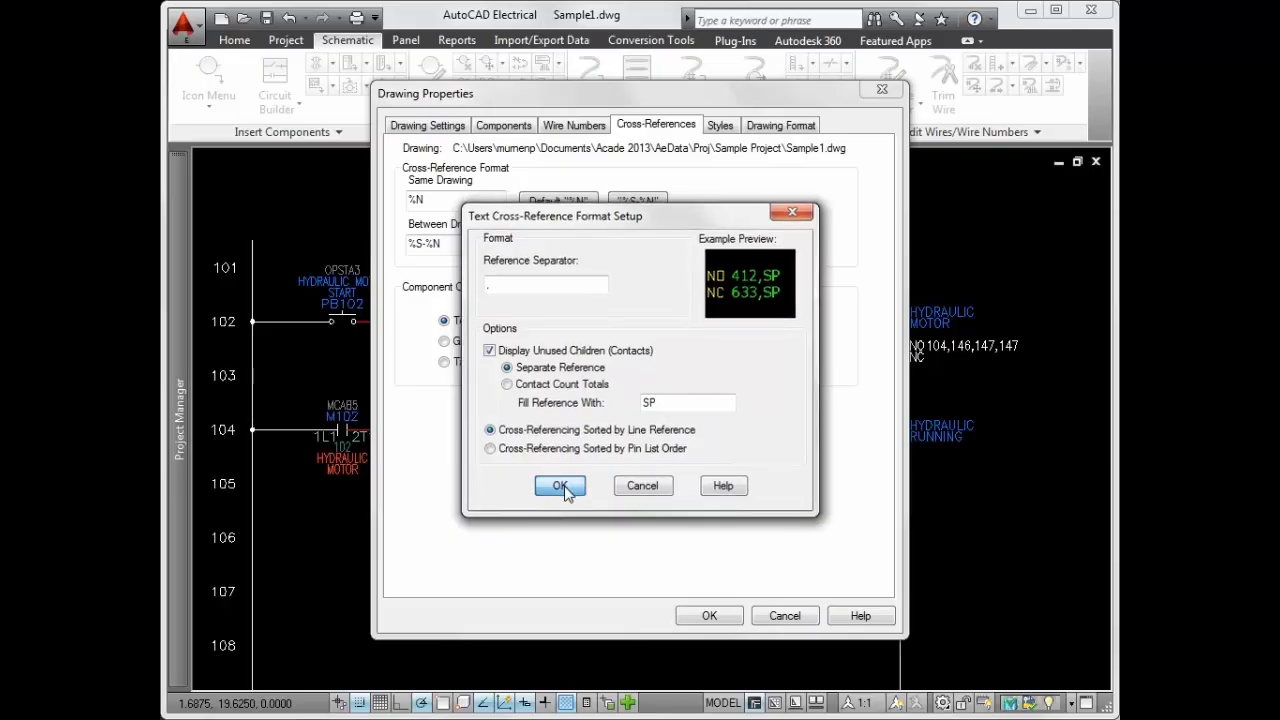
- Examine the graphical cross-reference format setup, trying both contact graphic fonts, and discard the setup changes
click(444, 341)
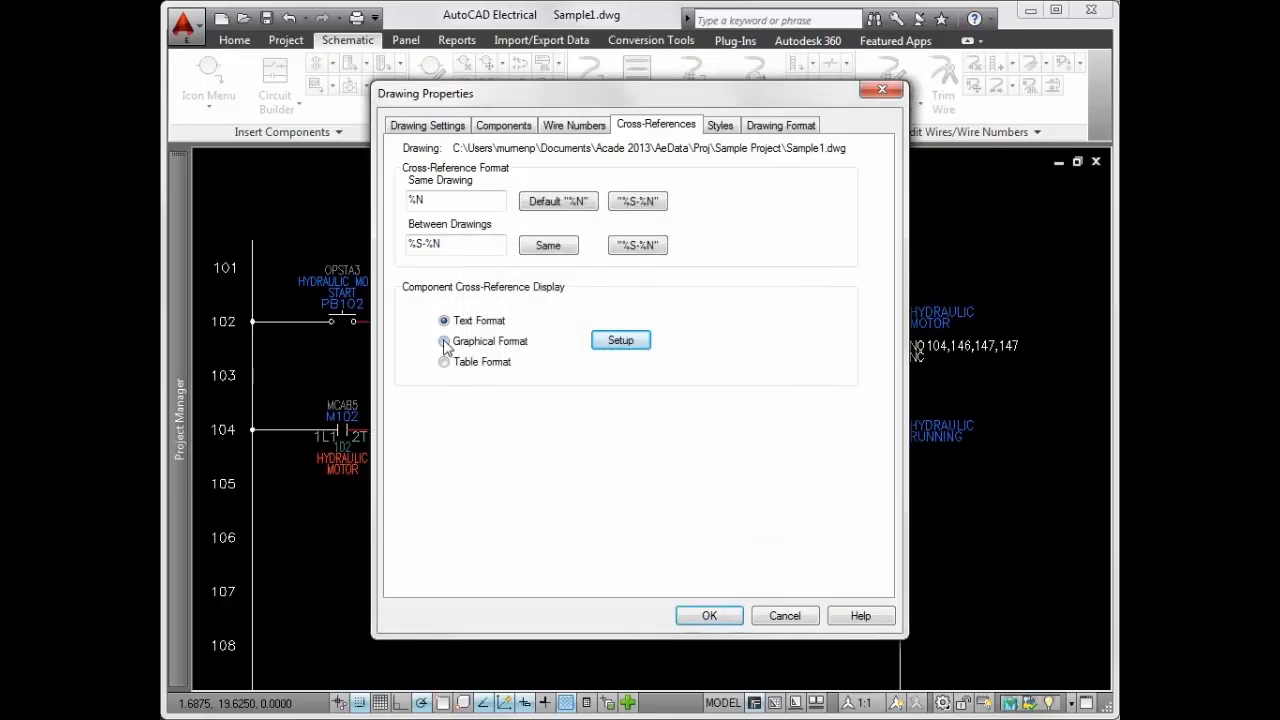
click(602, 342)
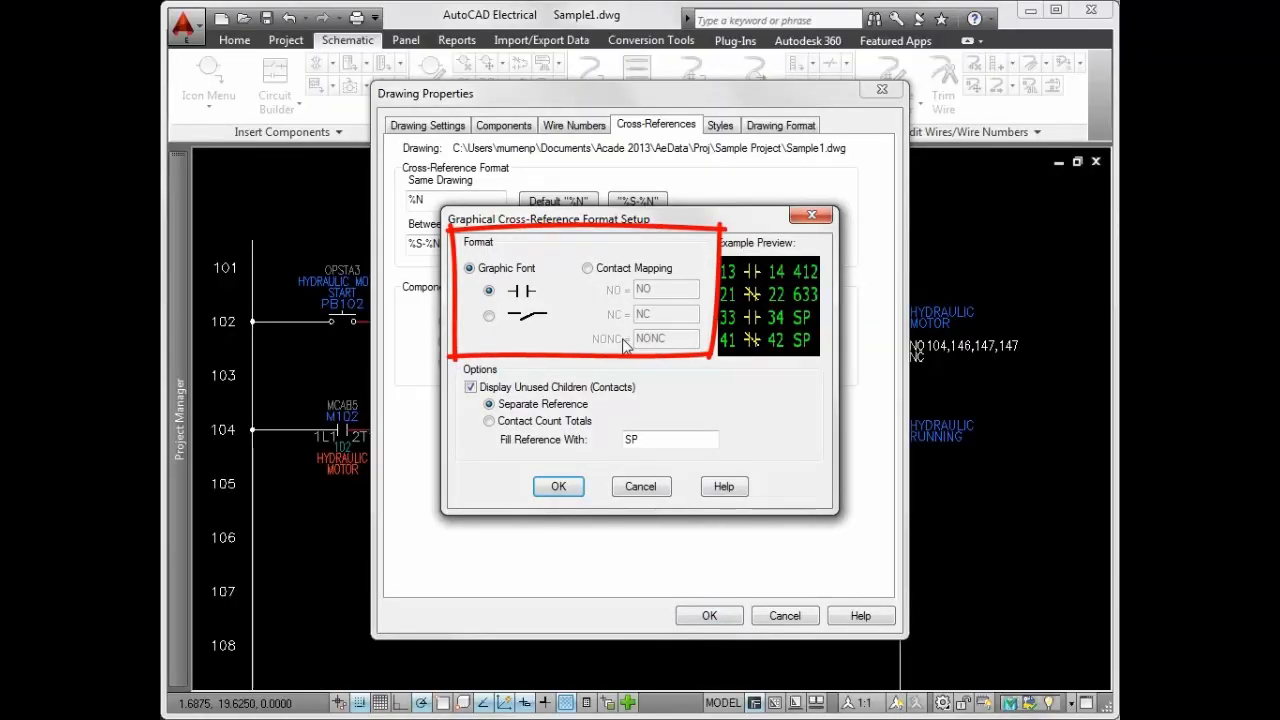
click(488, 316)
click(489, 291)
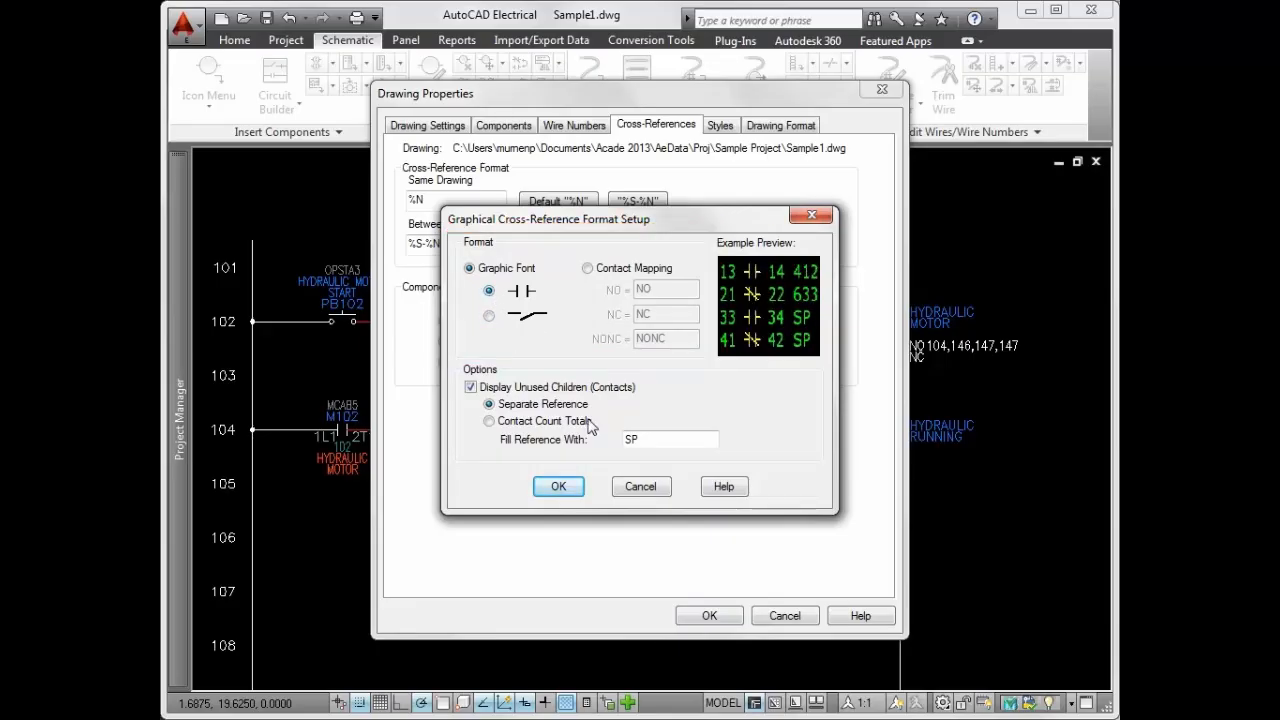
click(640, 486)
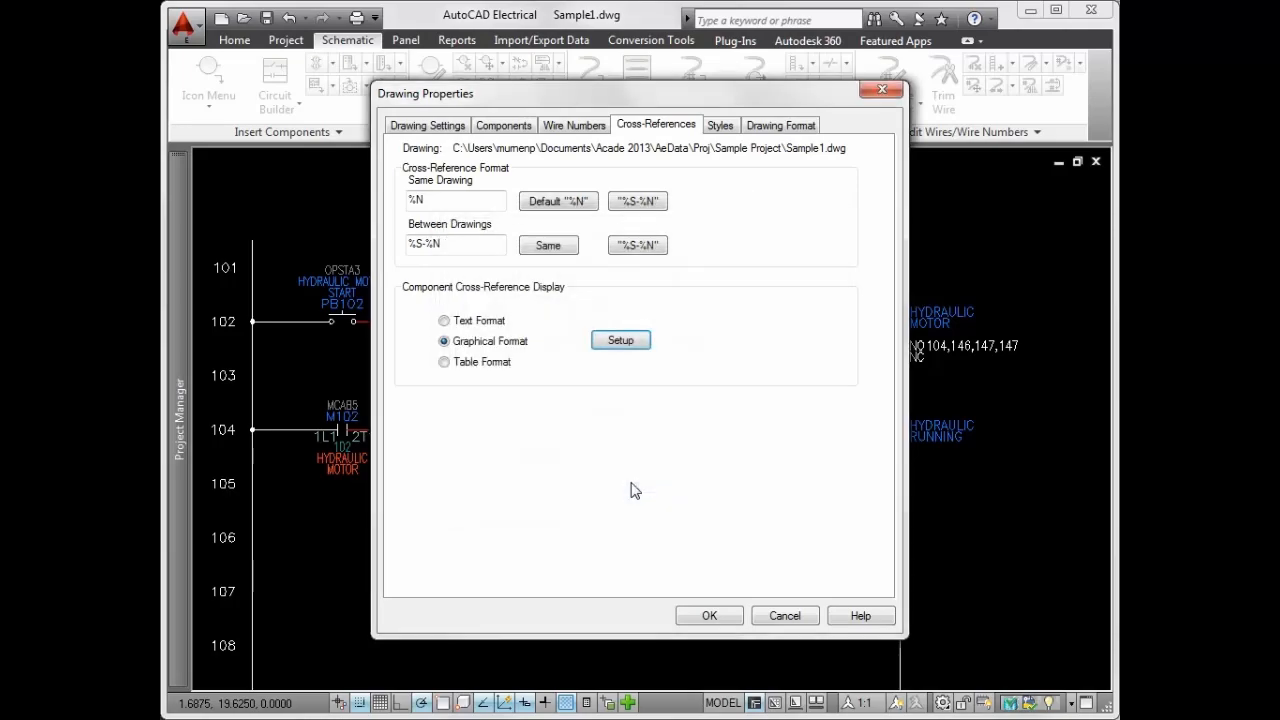
- Examine the table cross-reference format setup, previewing symbol mapping and the parent coil display, and discard the setup changes
click(444, 362)
click(620, 341)
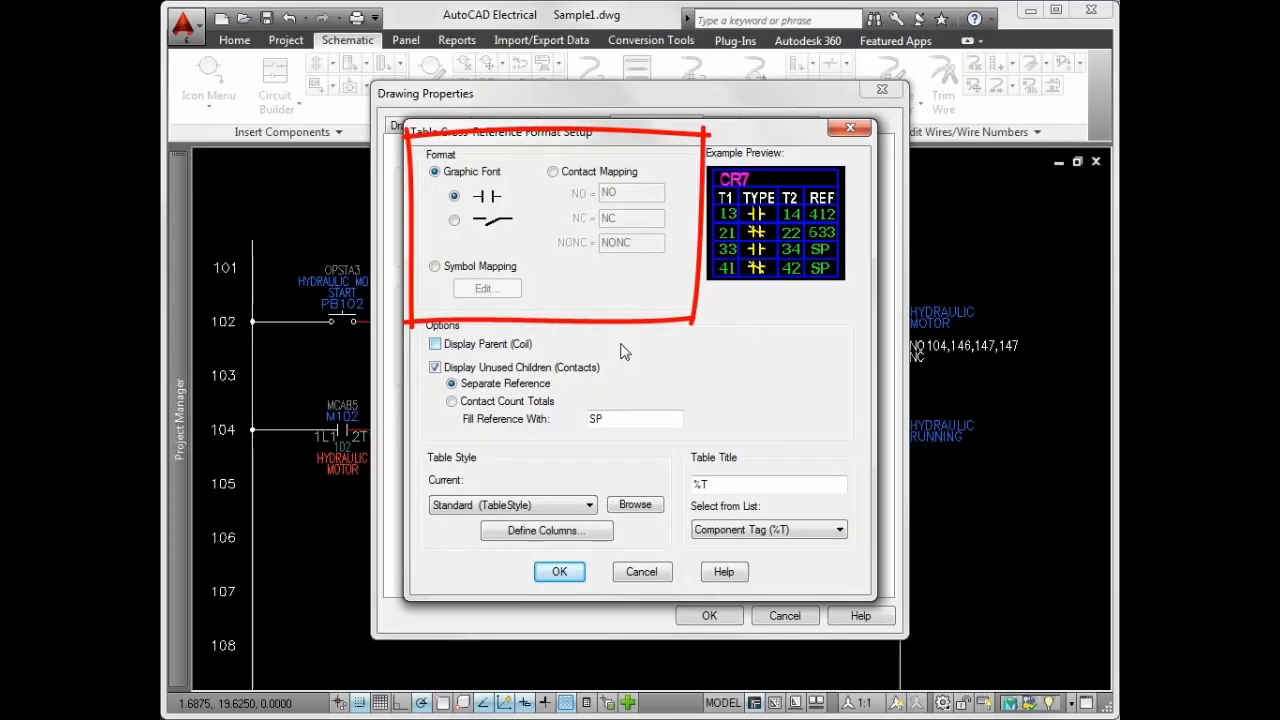
click(435, 267)
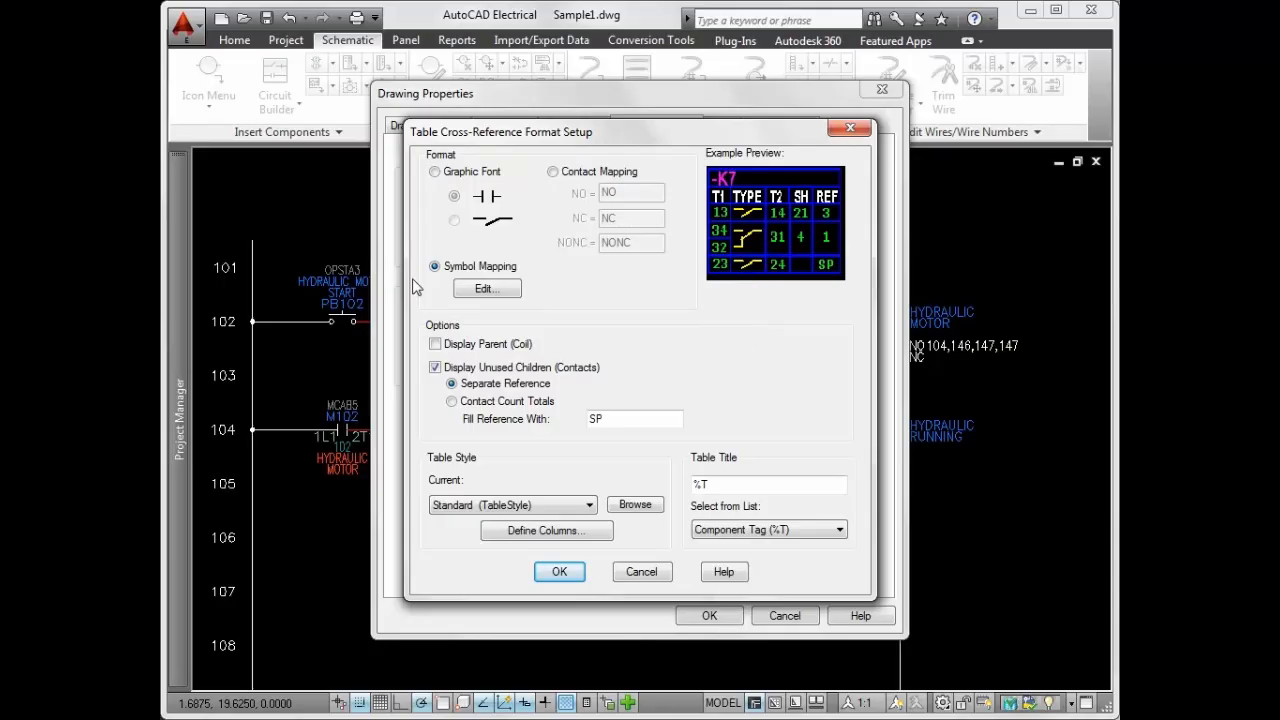
click(435, 343)
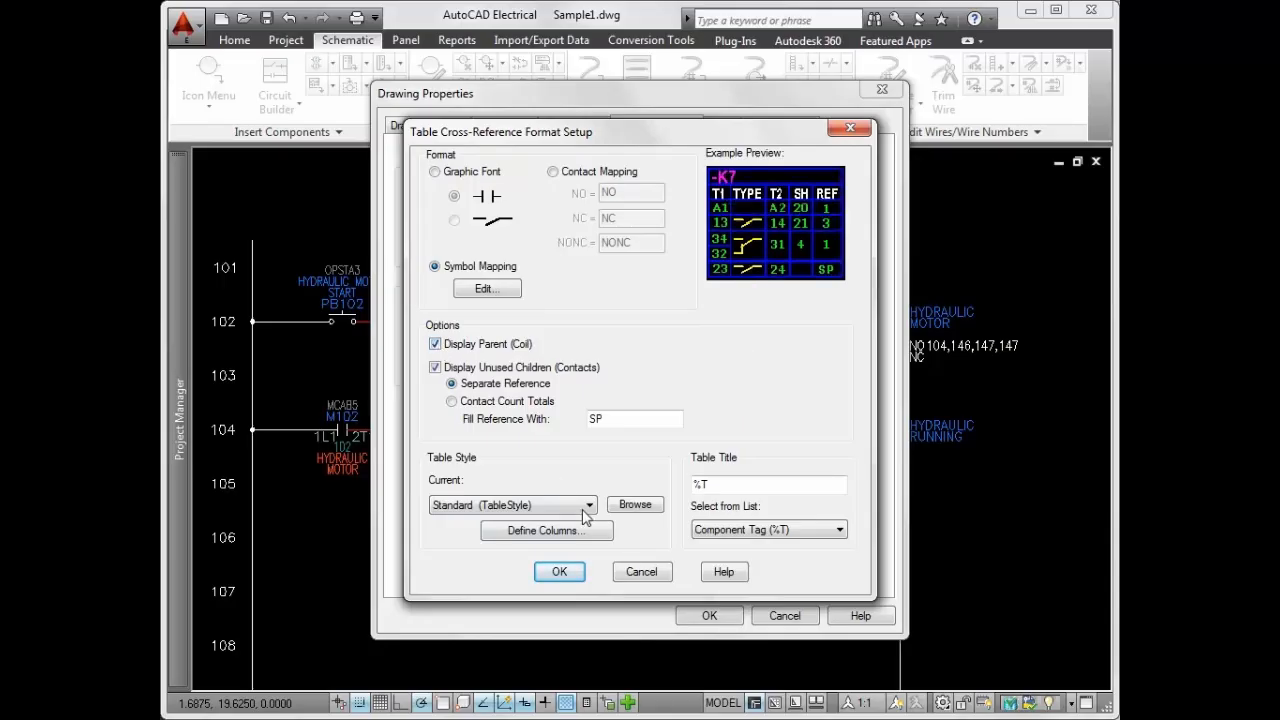
click(641, 571)
- Set the component cross-reference display to Text Format and accept the drawing properties
click(444, 320)
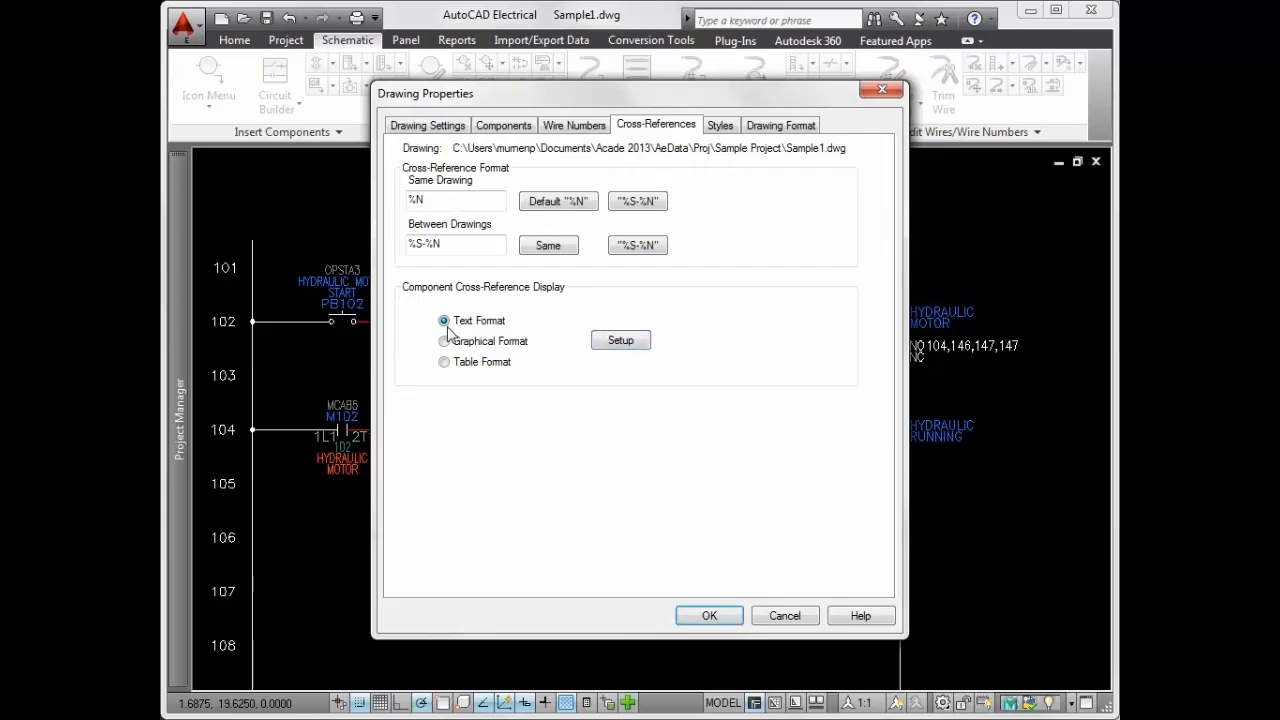
click(709, 616)
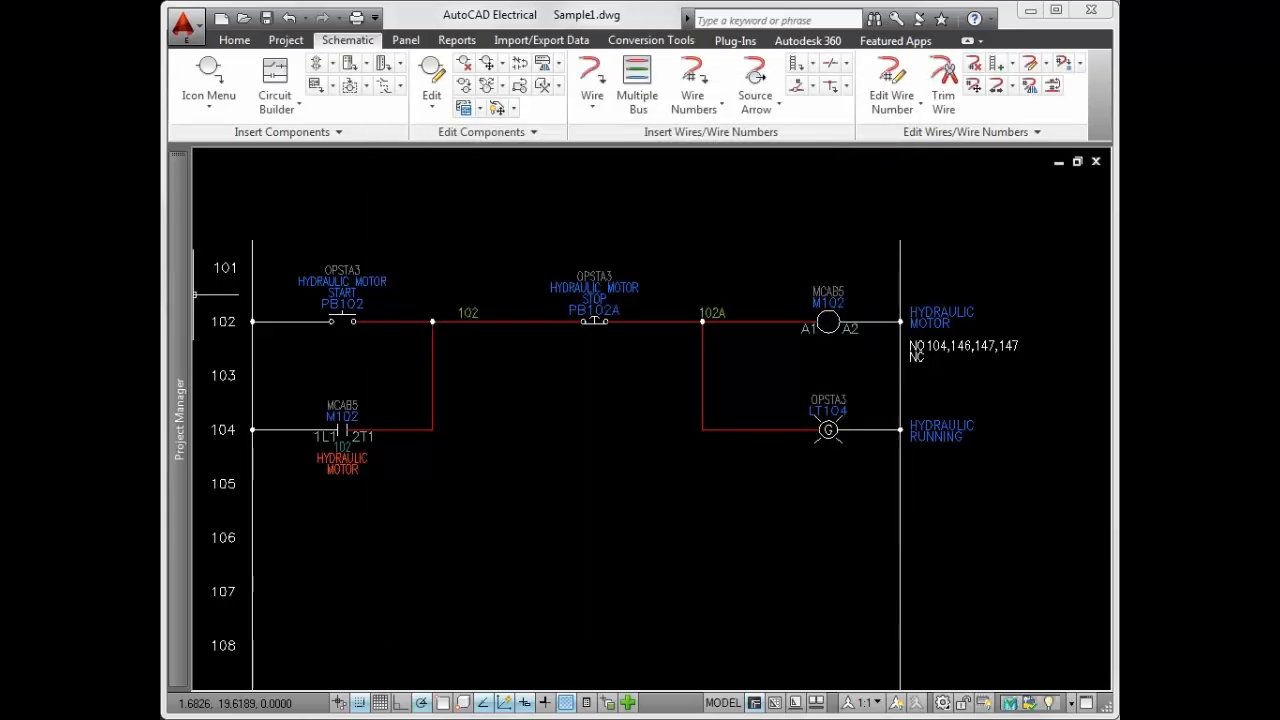
- Insert a 2nd+ Starter Contact NC near the left rail at line 106 and link it to parent coil M102
click(209, 72)
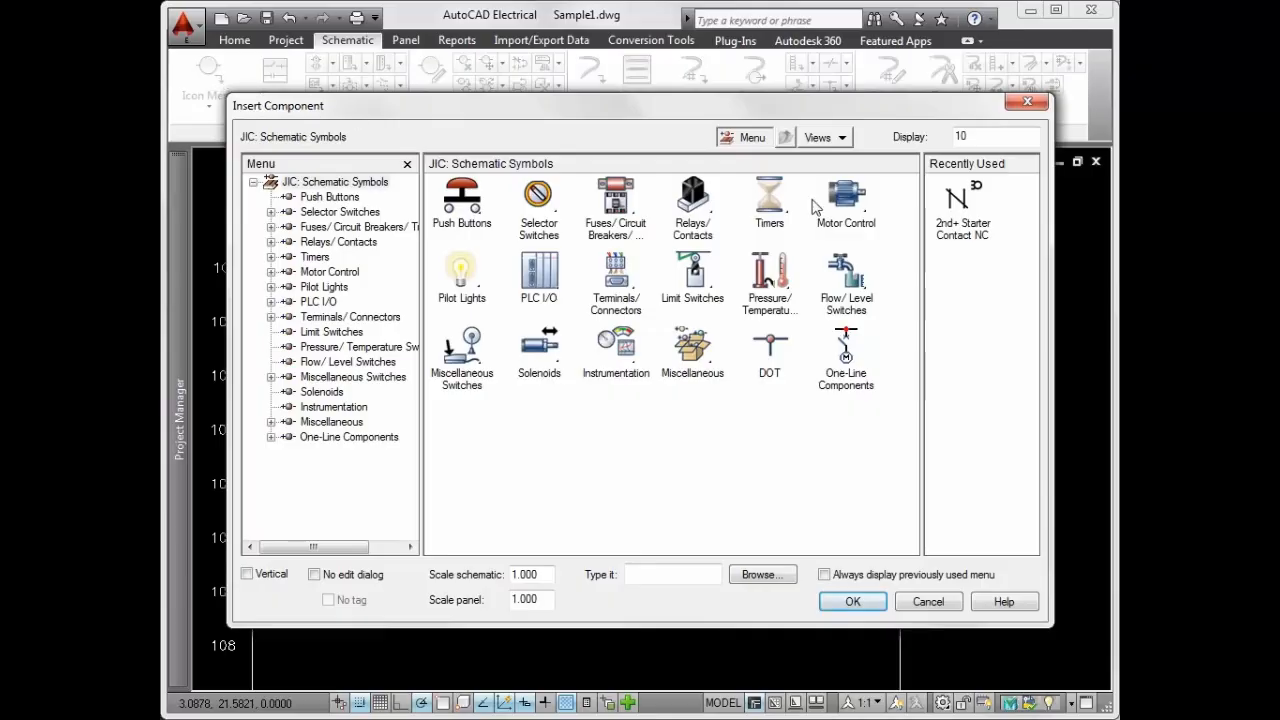
click(852, 205)
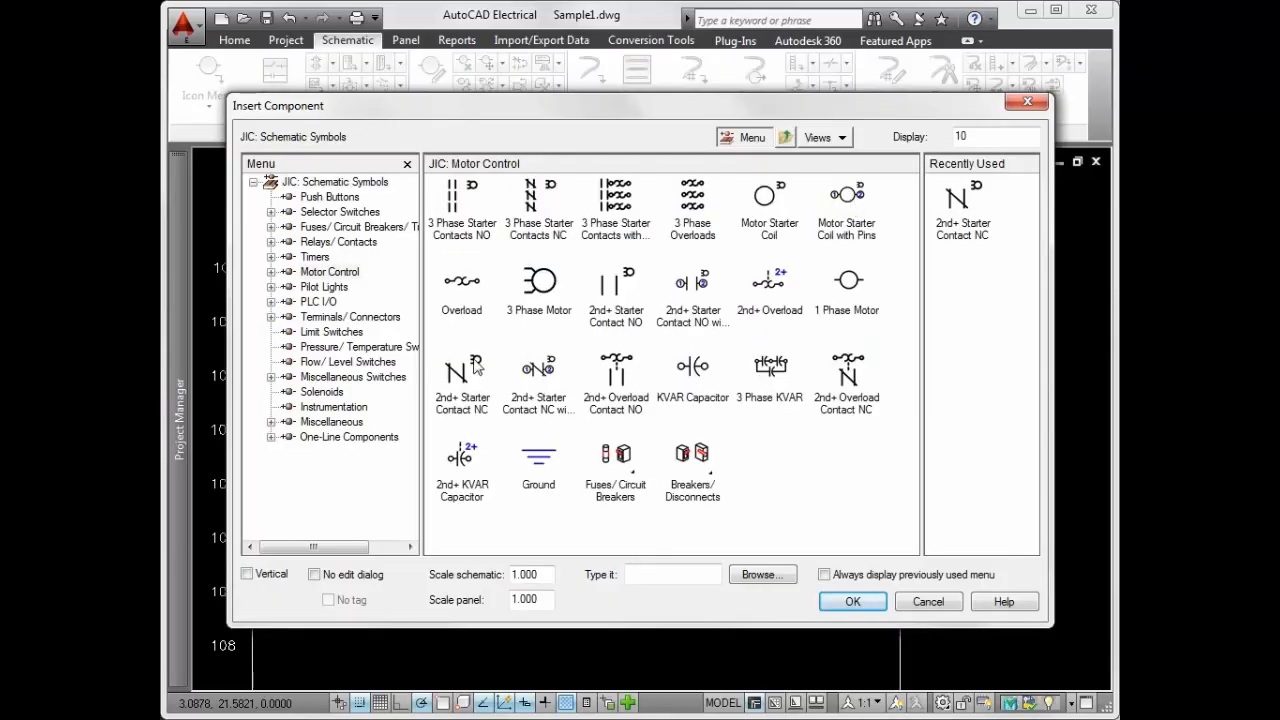
click(458, 372)
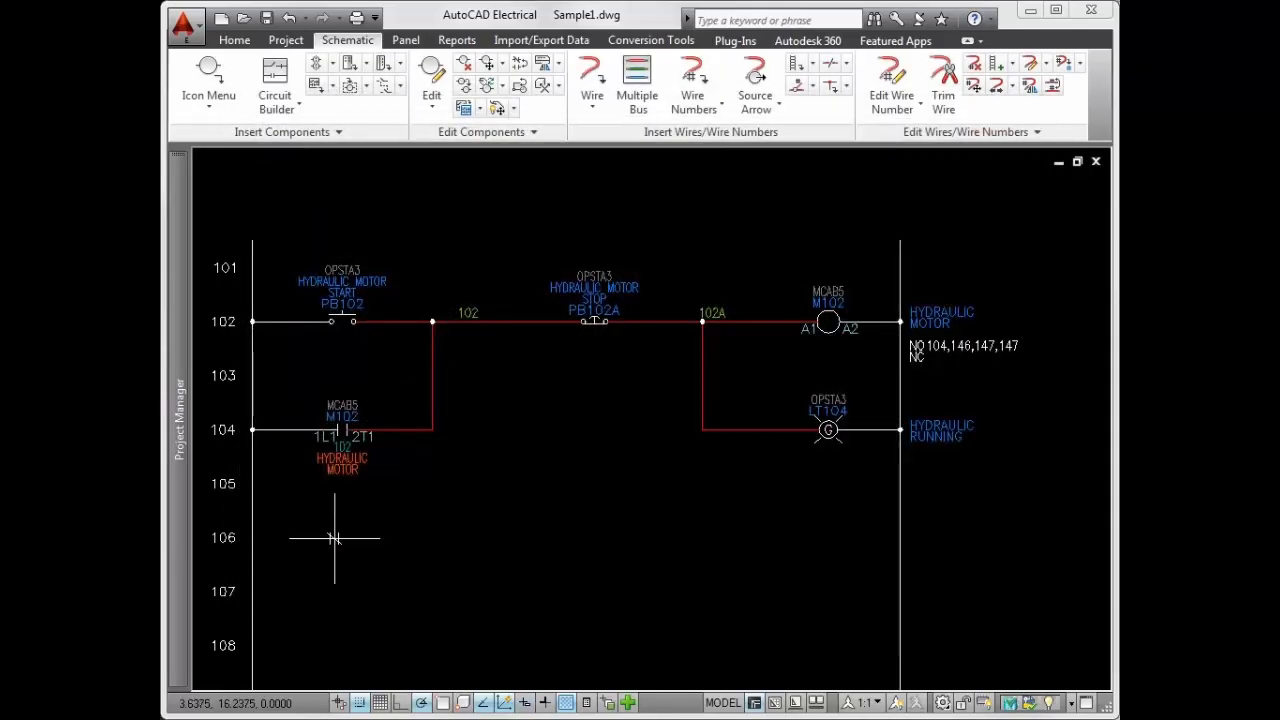
click(333, 535)
click(465, 273)
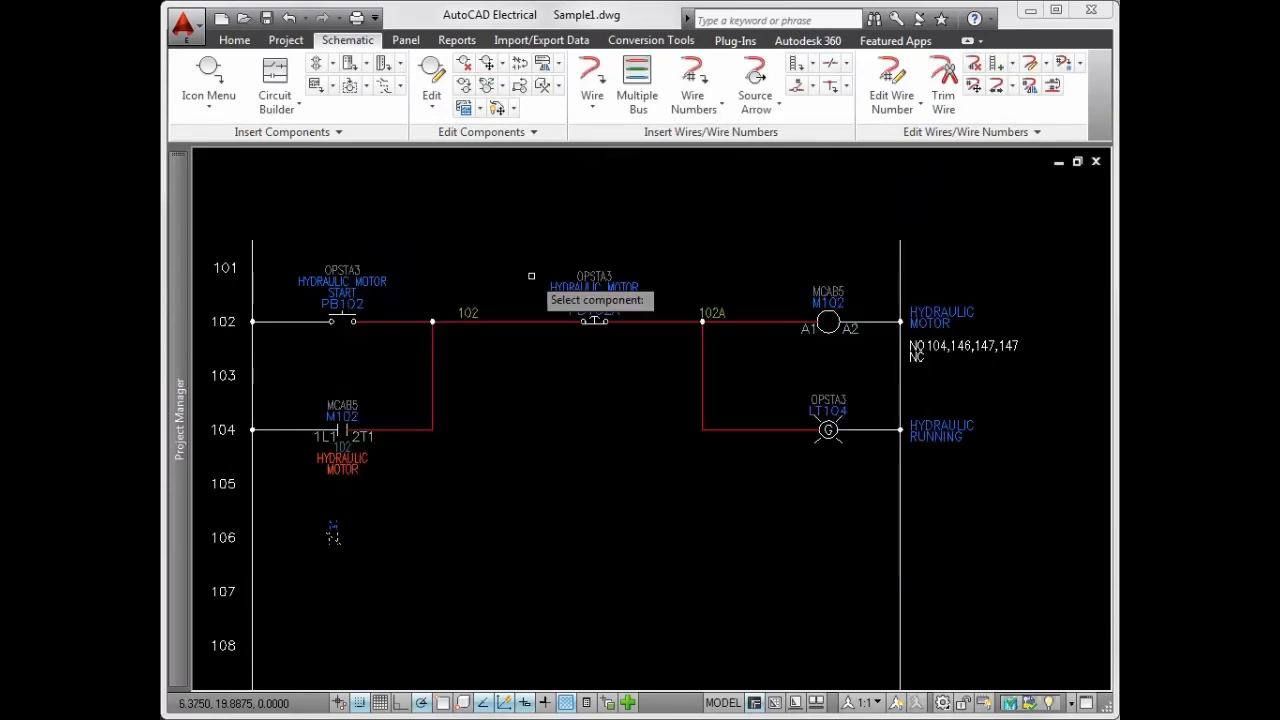
click(807, 286)
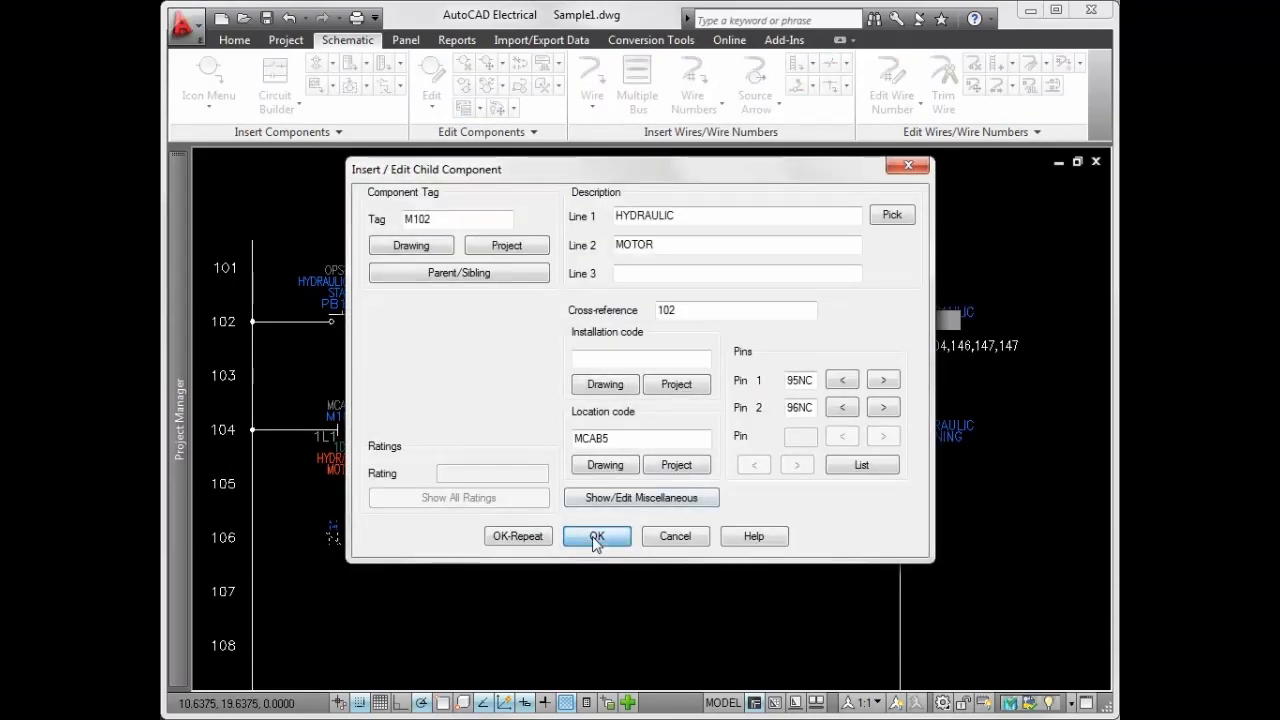
click(592, 536)
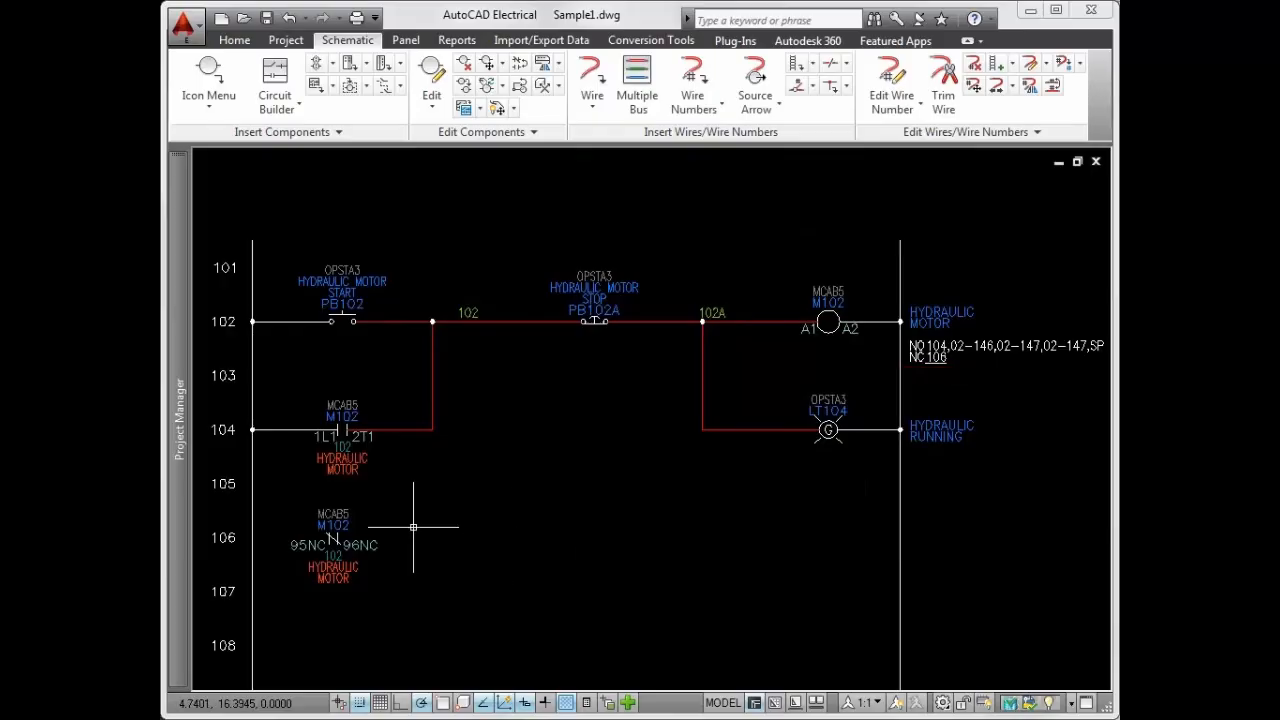
- Move the normally closed M102 contact up to line 104 between the two branches, and delete it
right_click(338, 527)
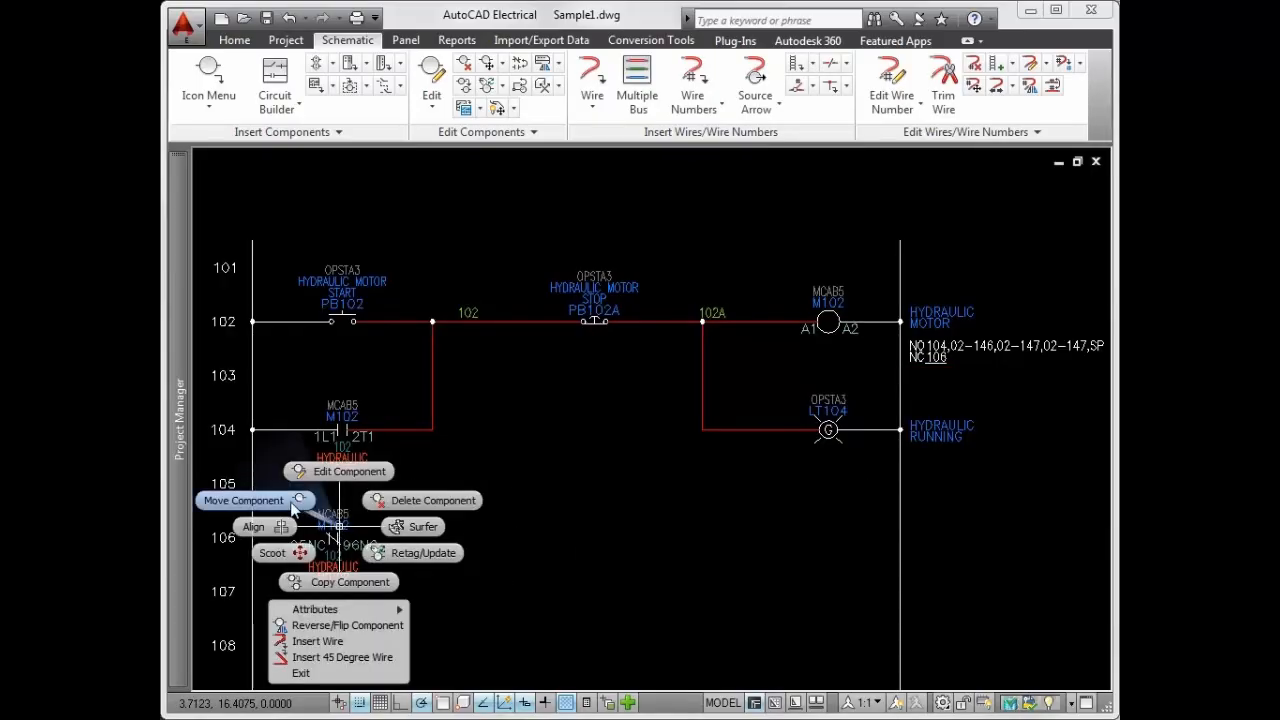
click(303, 501)
click(575, 418)
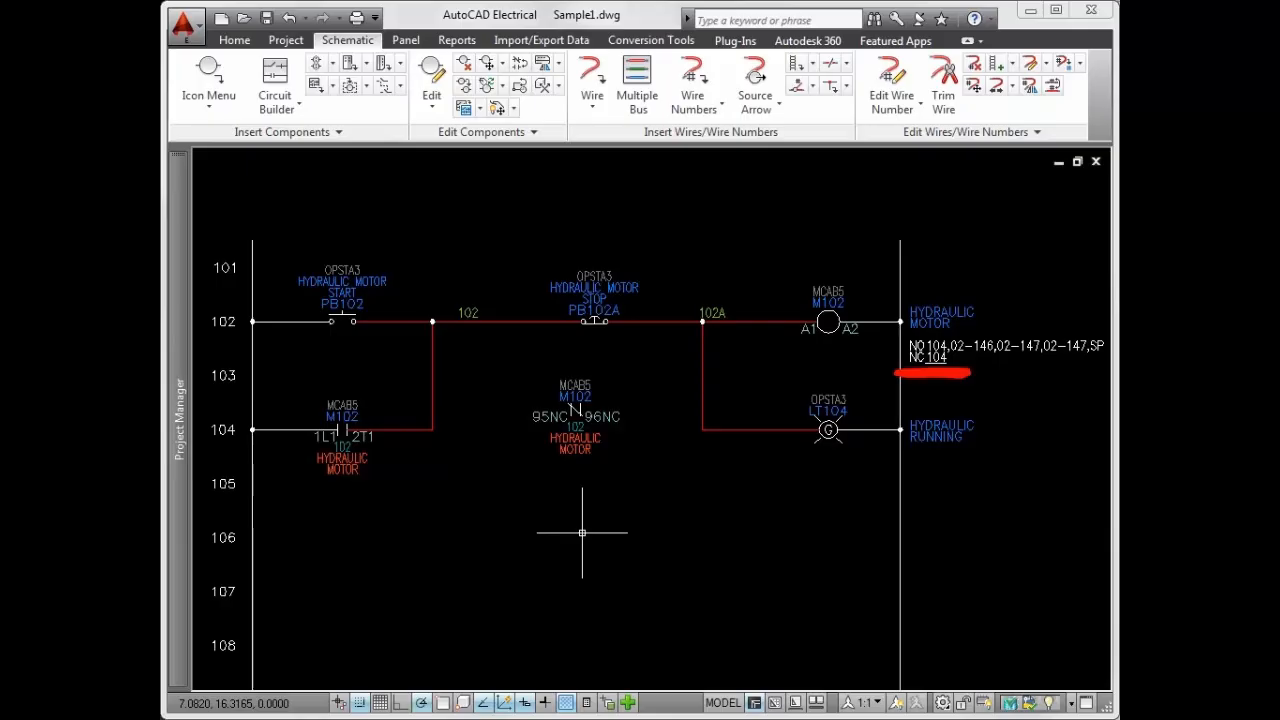
right_click(578, 390)
click(647, 365)
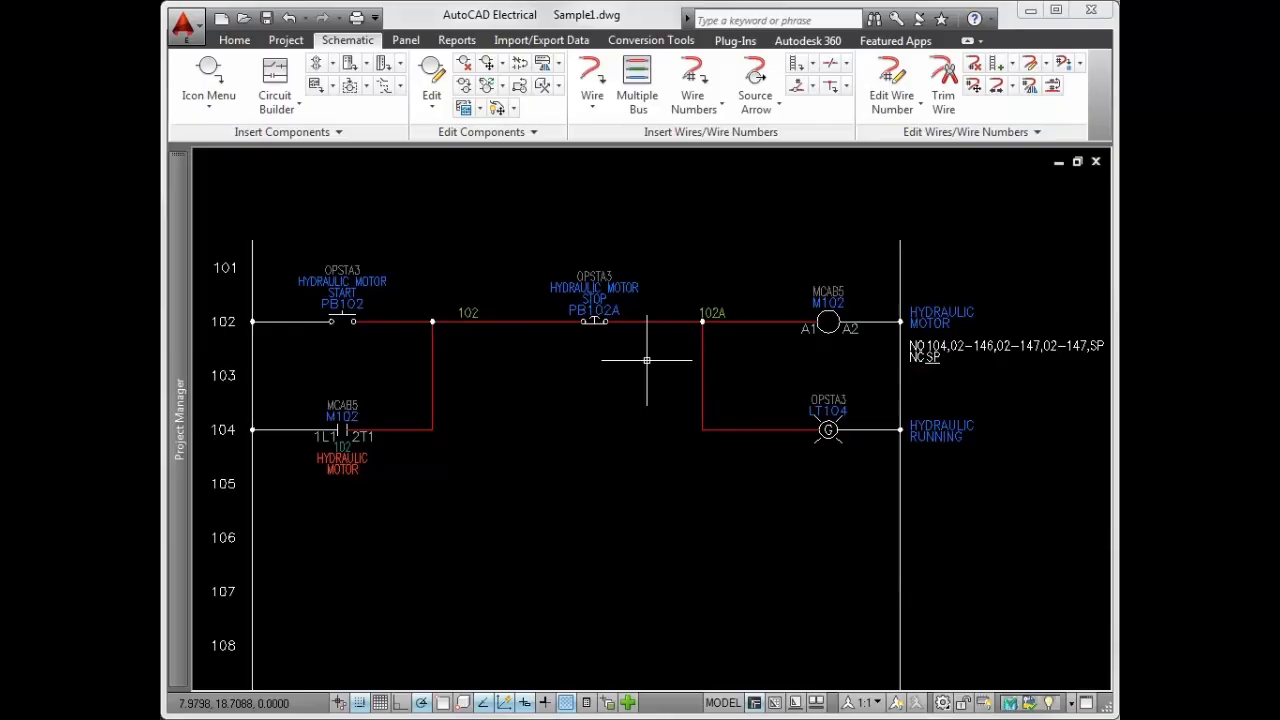
- Set the component cross-reference display to Graphical Format in the drawing properties of Sample1.dwg
mouse_move(179, 272)
right_click(323, 259)
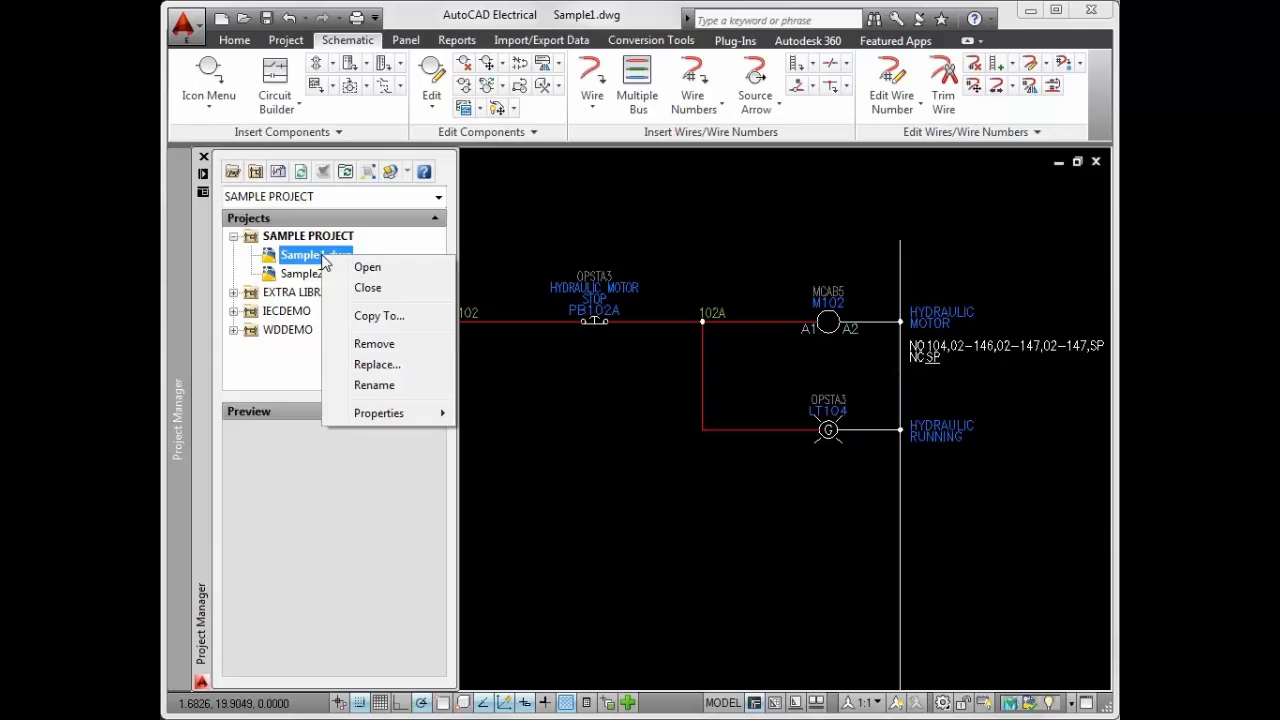
mouse_move(403, 414)
click(490, 414)
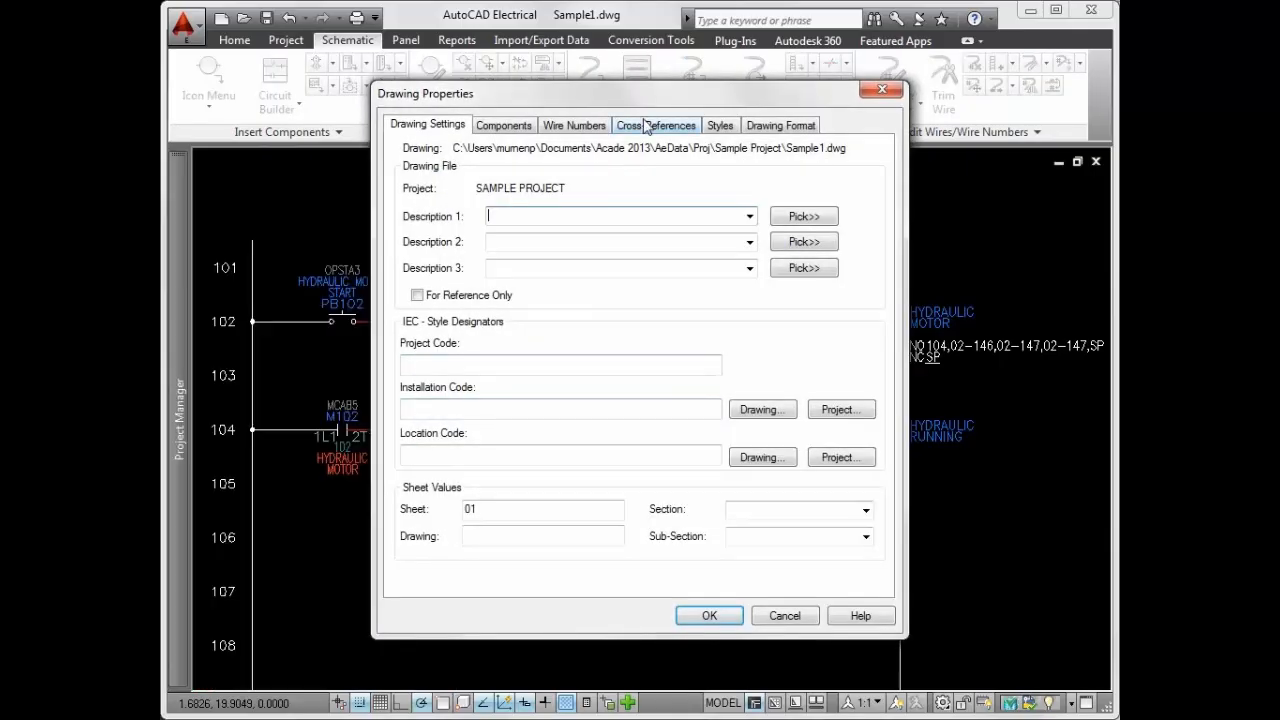
click(650, 125)
click(446, 342)
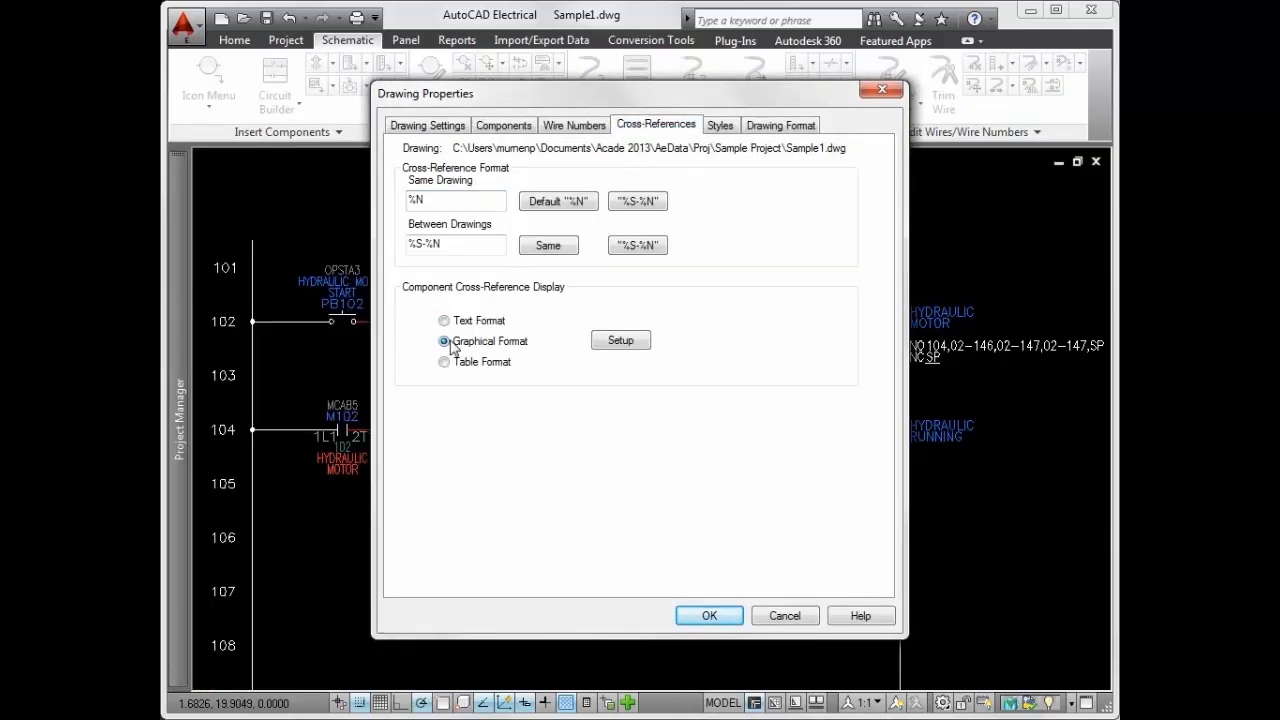
click(714, 617)
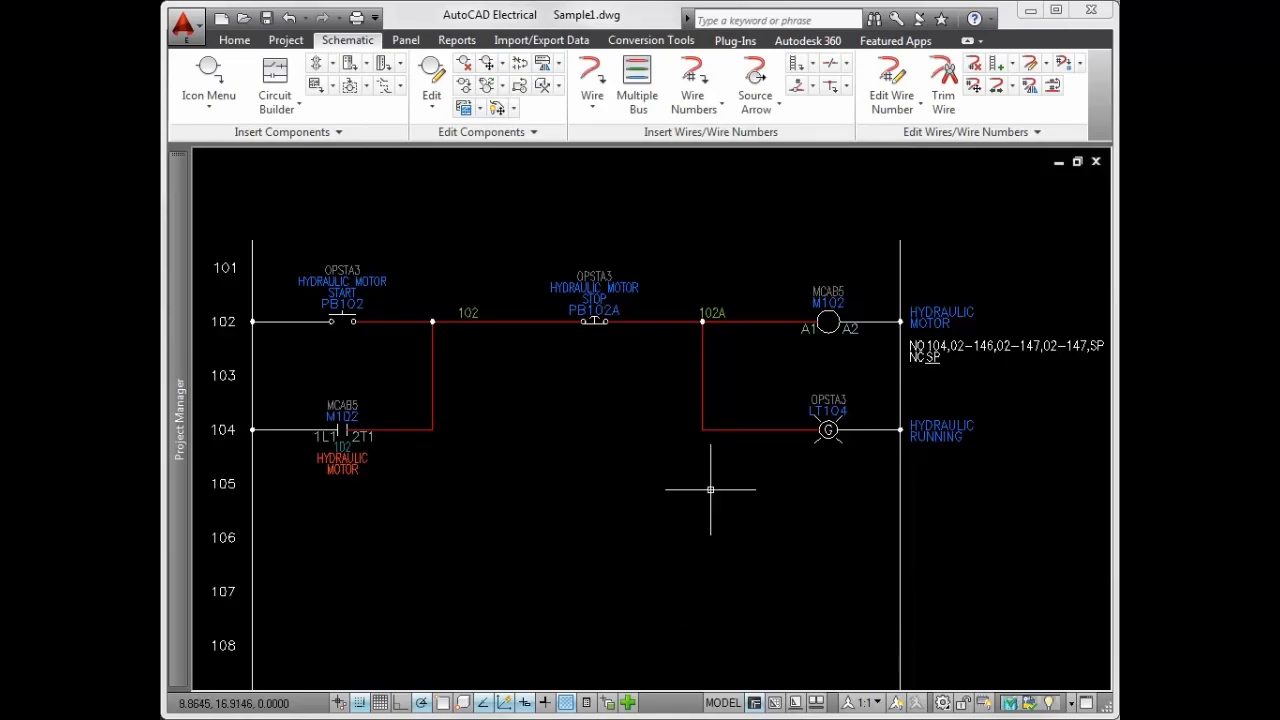
- Run the component cross-reference on all of the active drawing, allowing the drawing to be saved
click(542, 87)
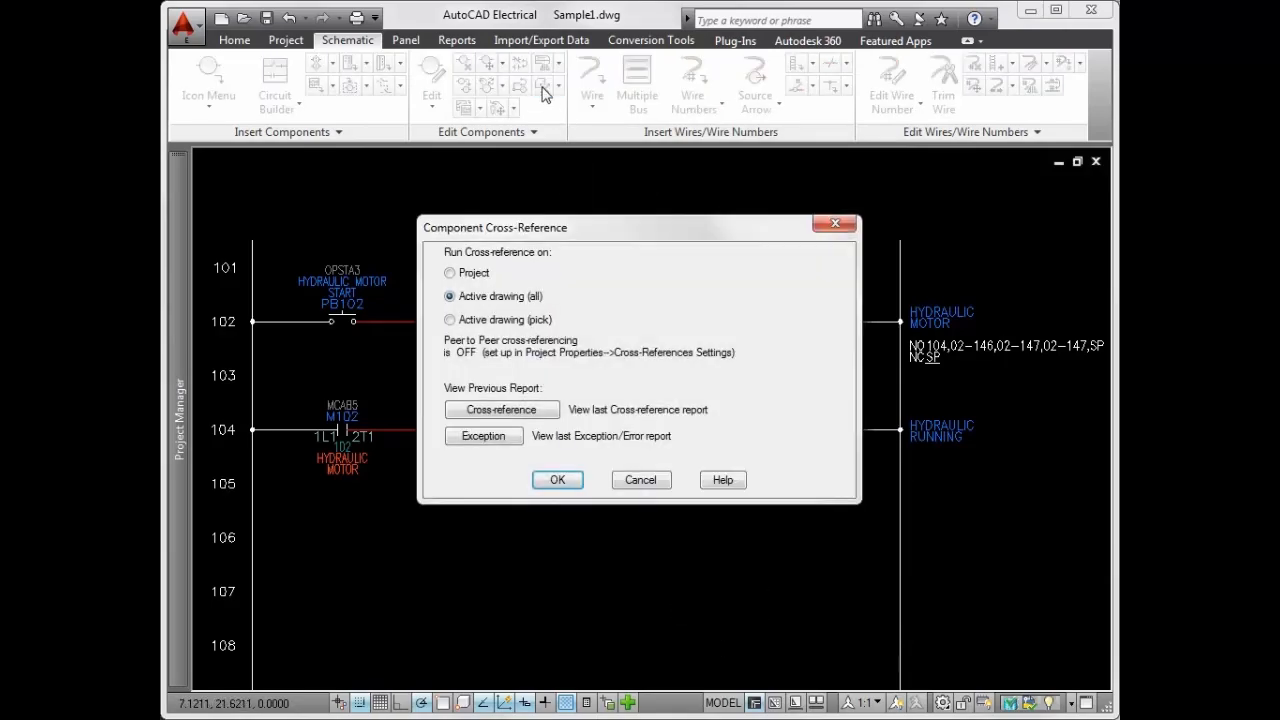
click(558, 480)
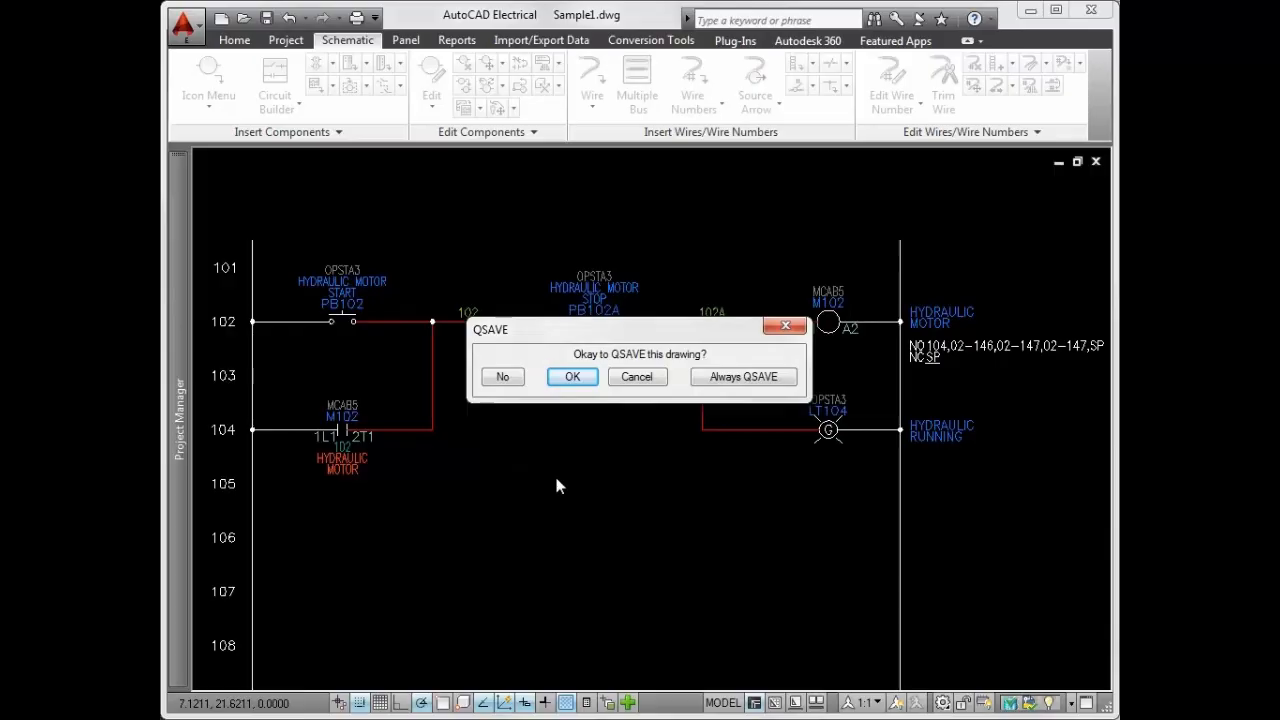
click(571, 380)
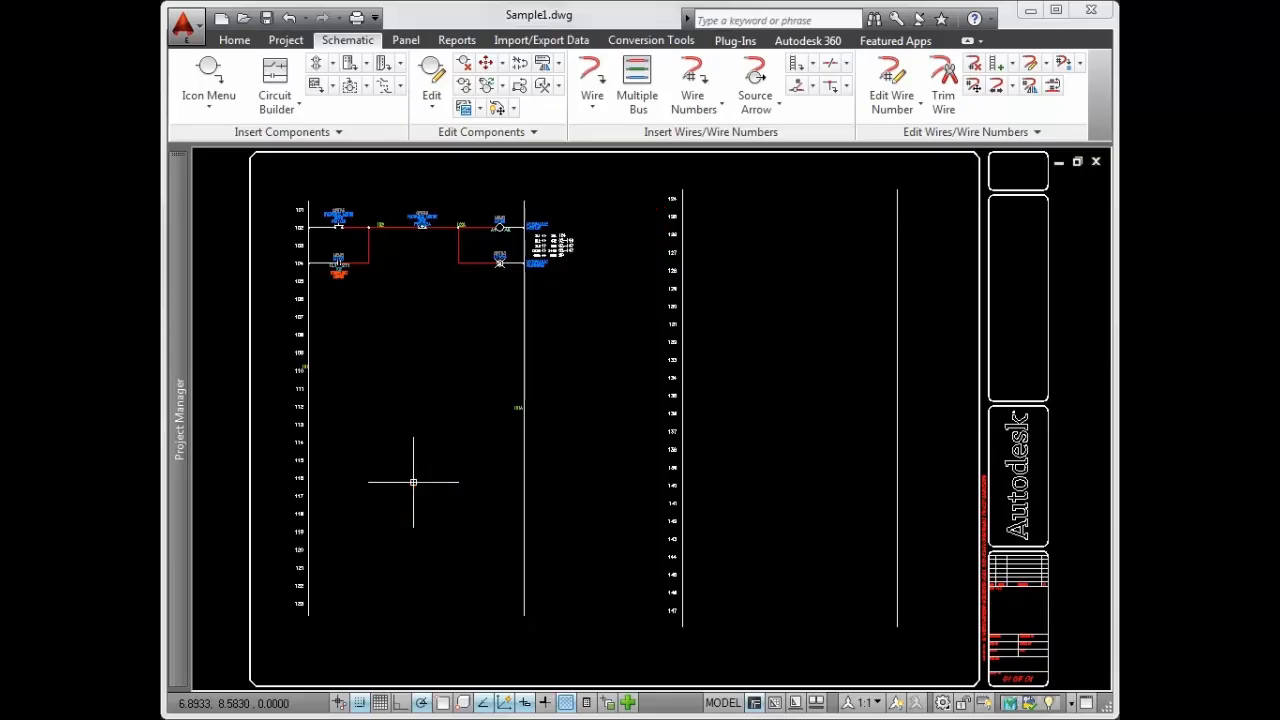
- Insert a source signal arrow with code SRC1 at the lower end of the first ladder's left rail
right_click(308, 469)
mouse_move(325, 567)
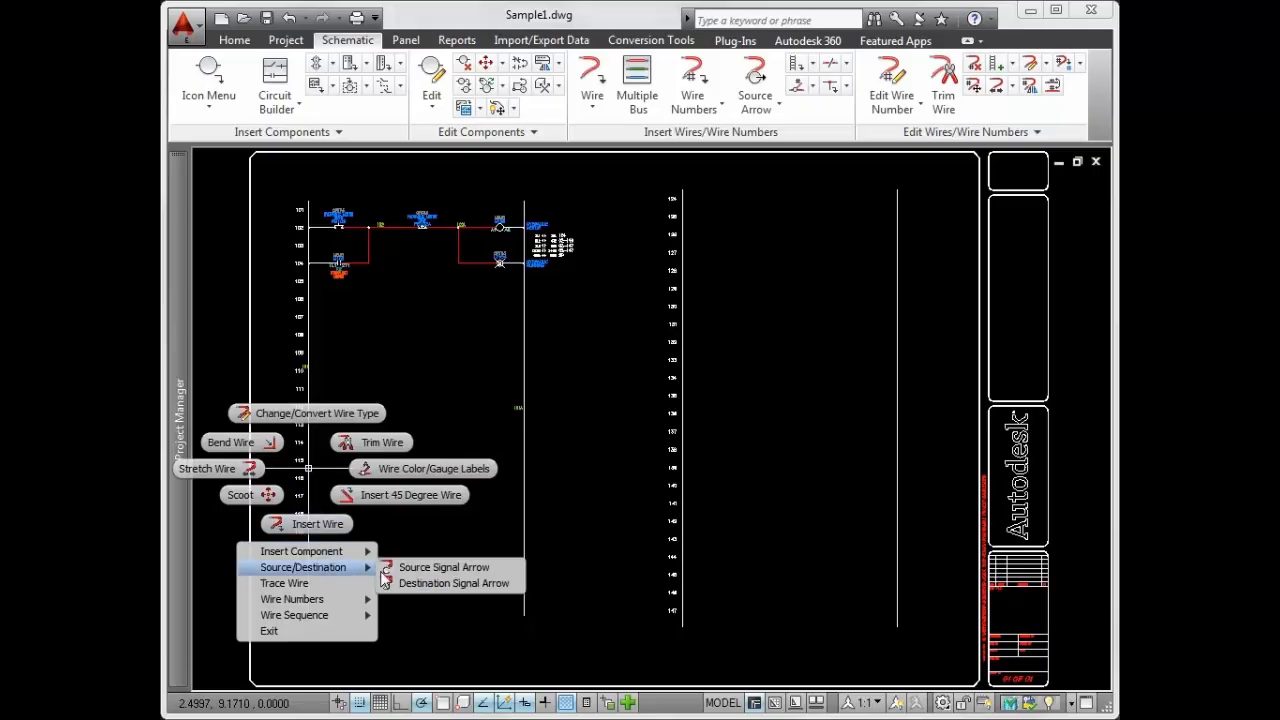
click(388, 568)
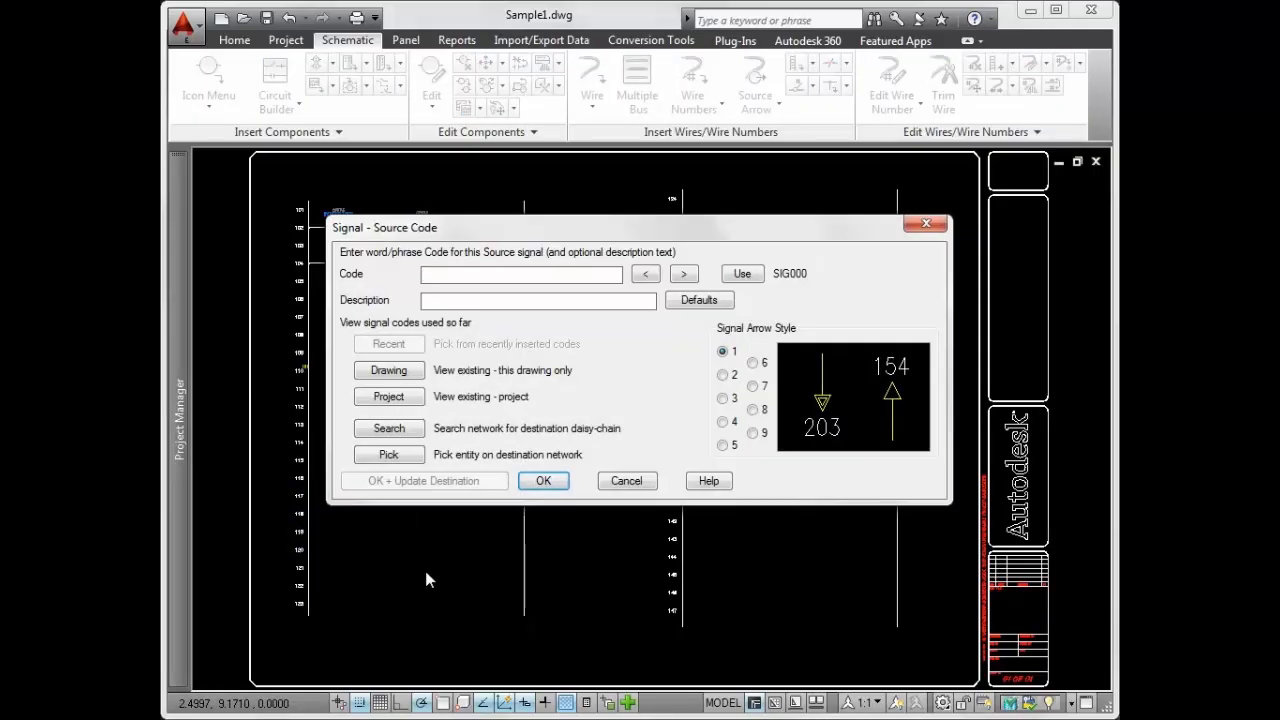
text(SRC1)
click(543, 480)
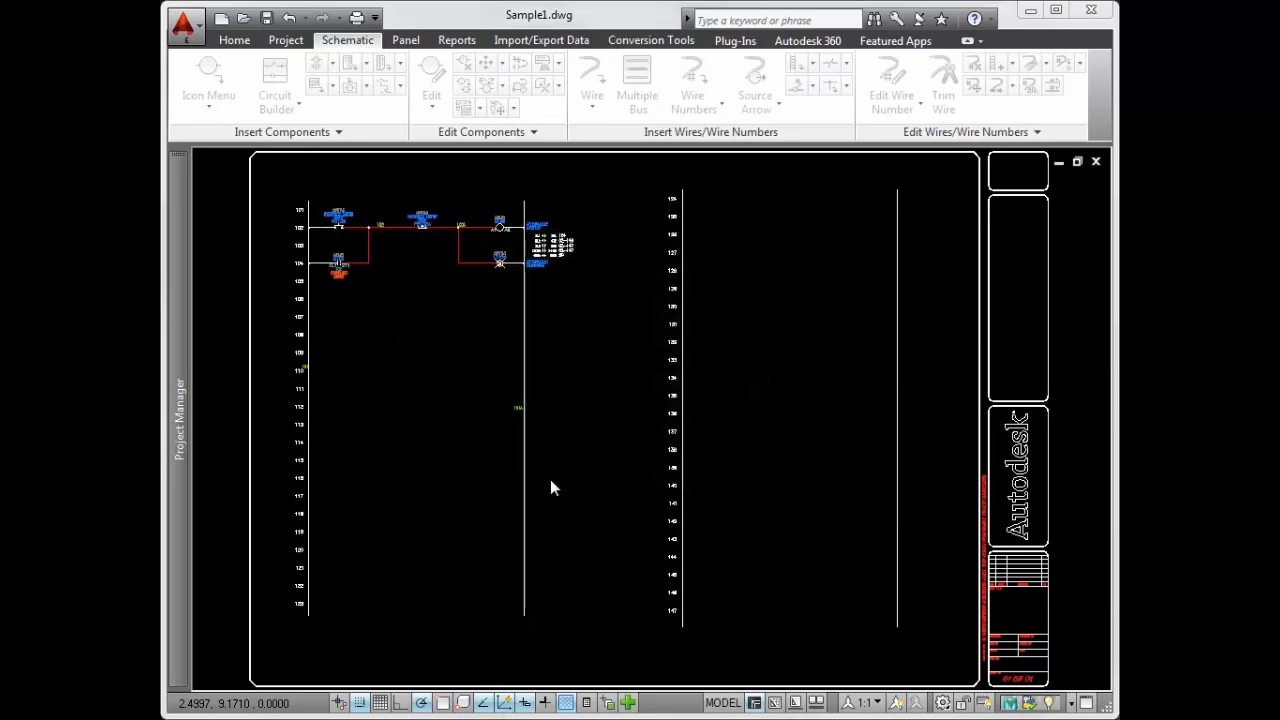
- Insert a destination signal arrow at the upper end of the second ladder's left rail, matched to the source on the first ladder's left rail
right_click(682, 245)
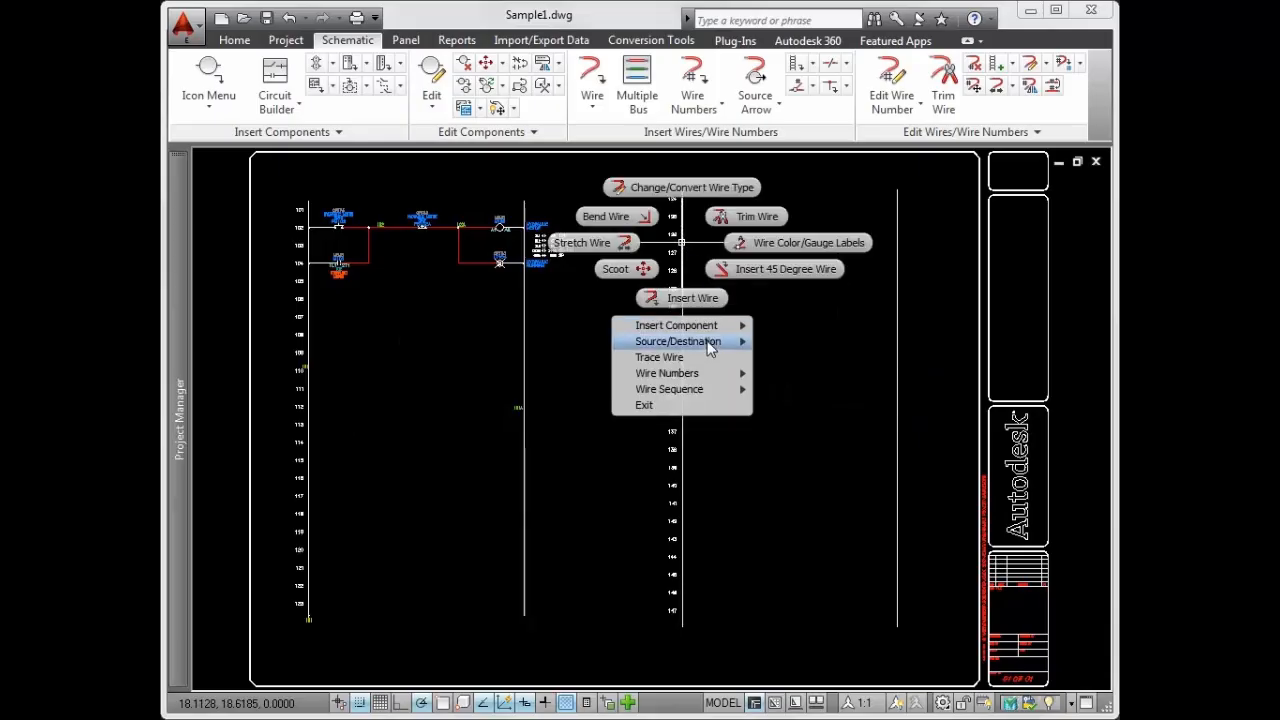
mouse_move(710, 345)
click(795, 357)
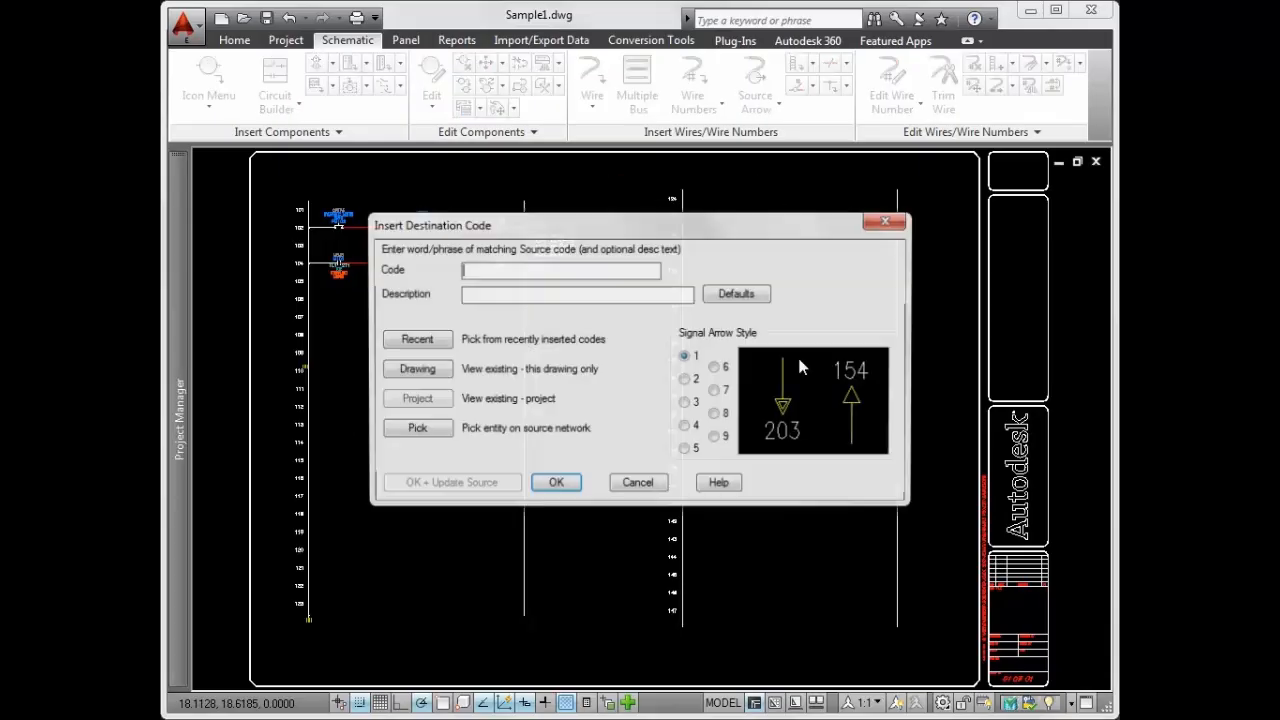
click(427, 430)
click(310, 612)
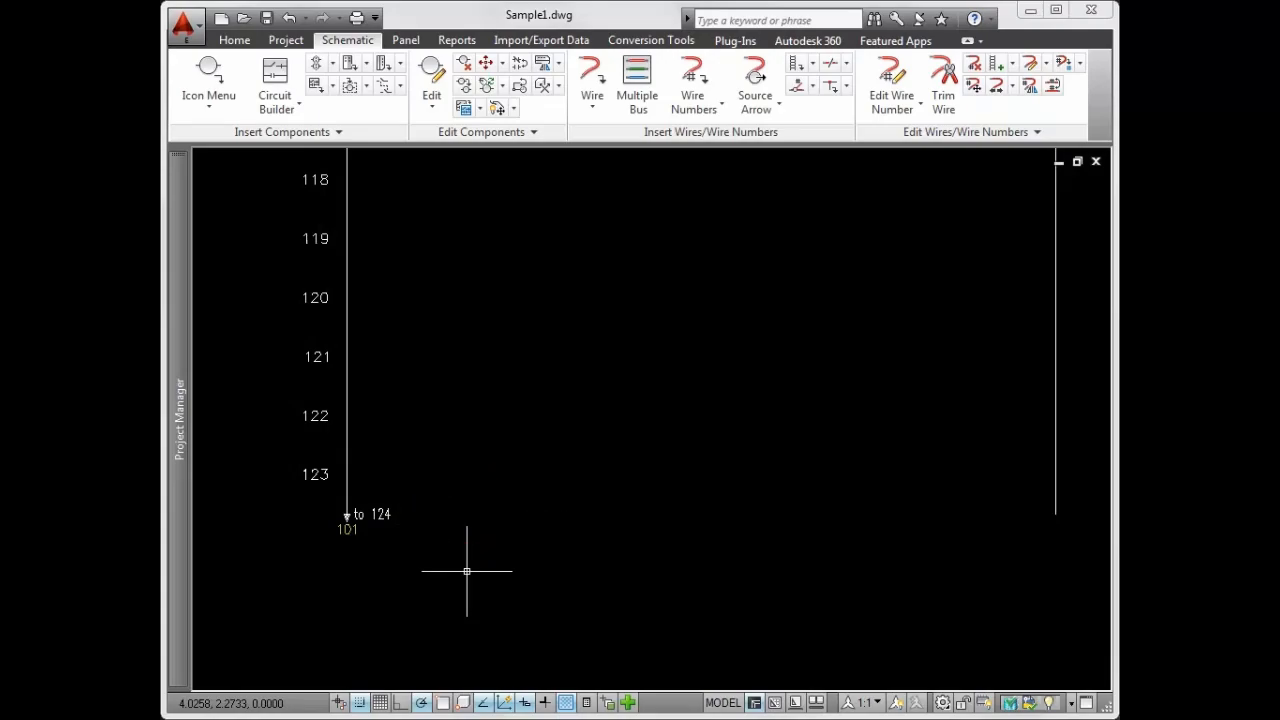
- Preview signal arrow styles 2, 3 and 4 in the drawing properties of Sample1.dwg, and discard the changes
text(z)
key(Return)
text(e)
key(Return)
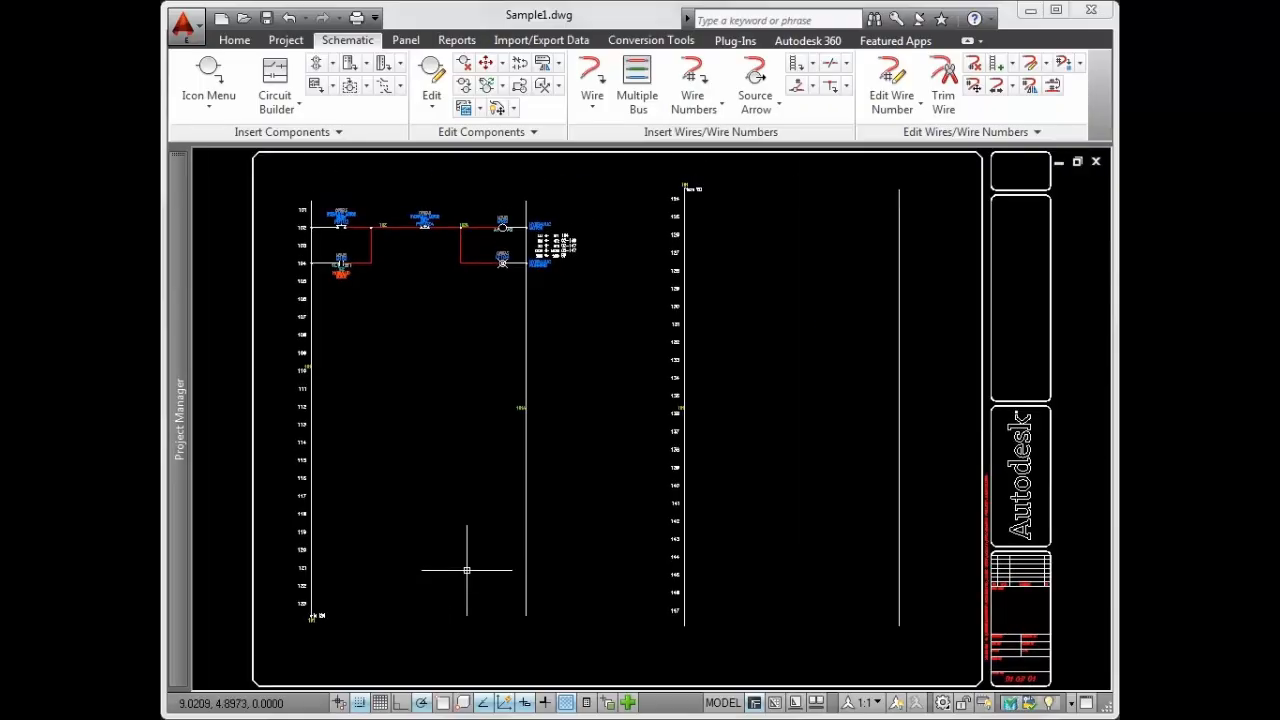
mouse_move(180, 332)
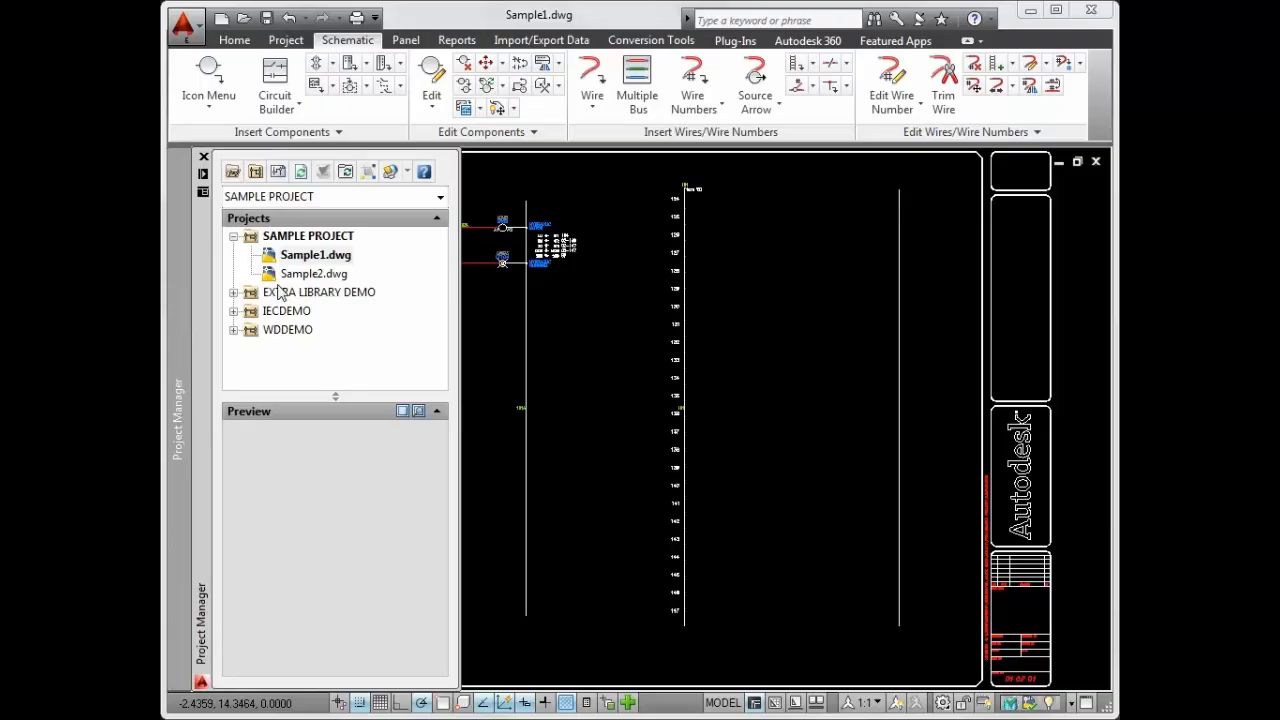
right_click(315, 256)
mouse_move(400, 418)
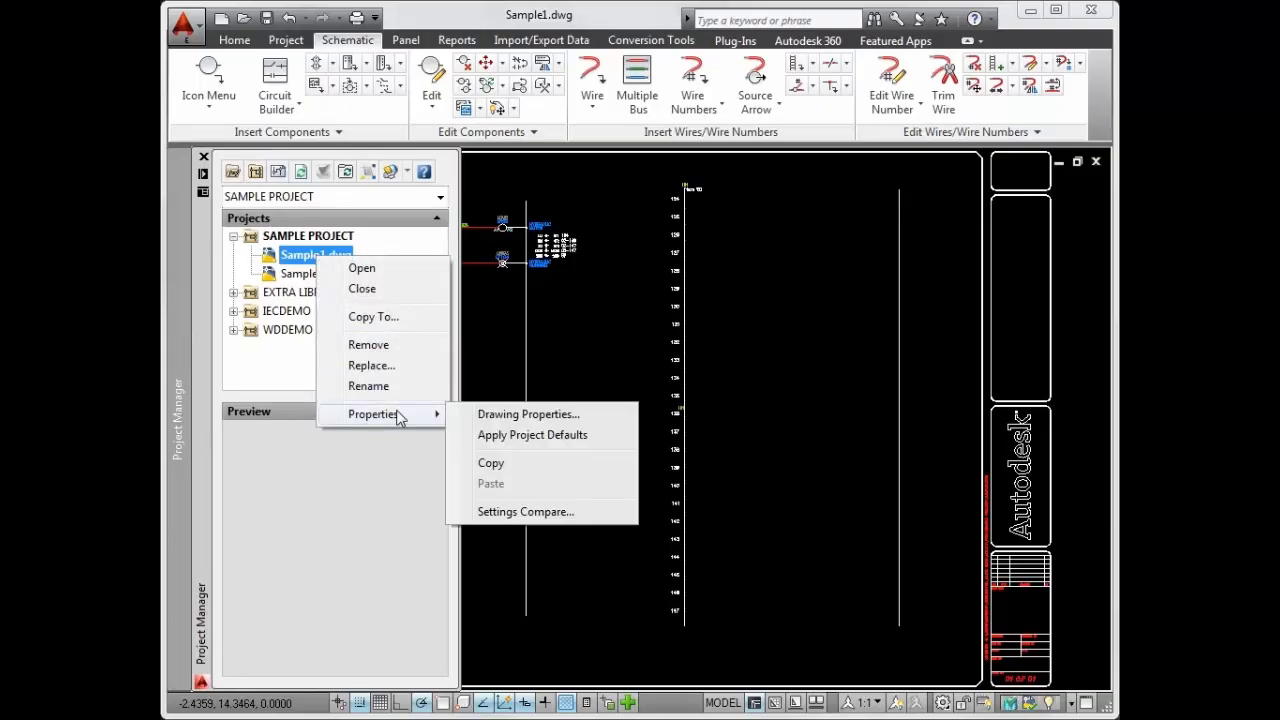
click(528, 414)
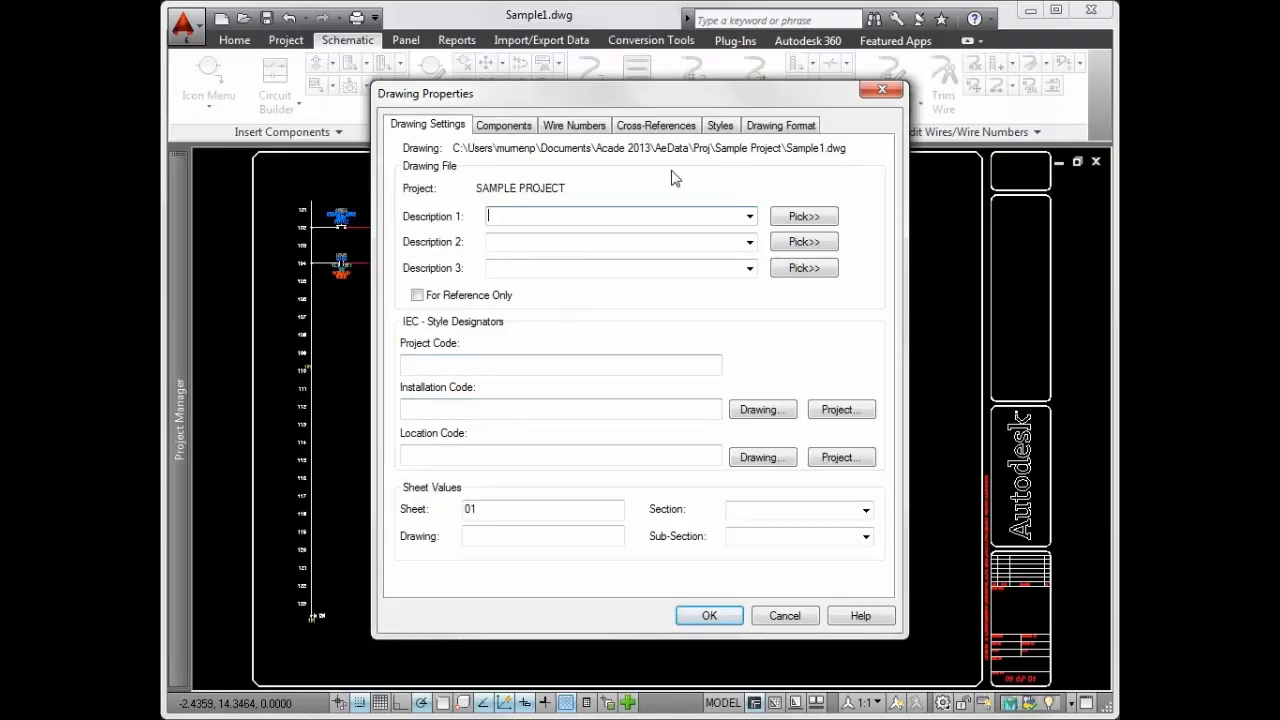
click(719, 126)
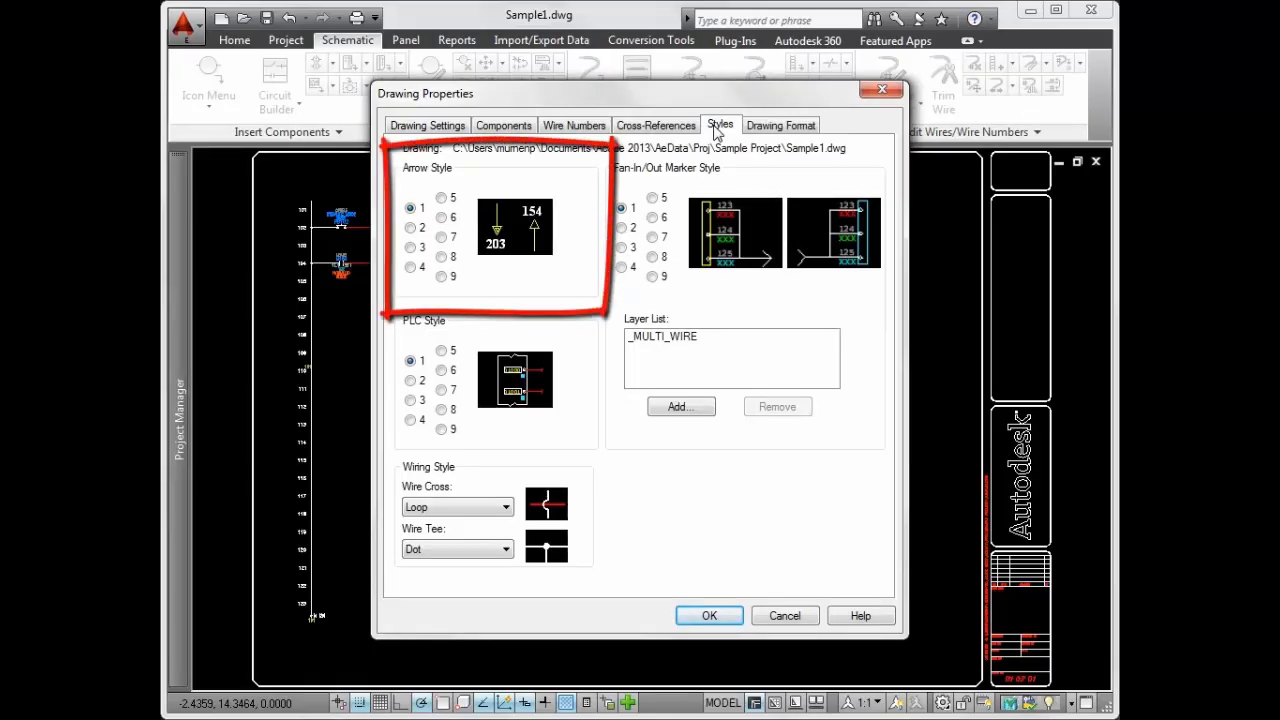
click(411, 228)
click(411, 248)
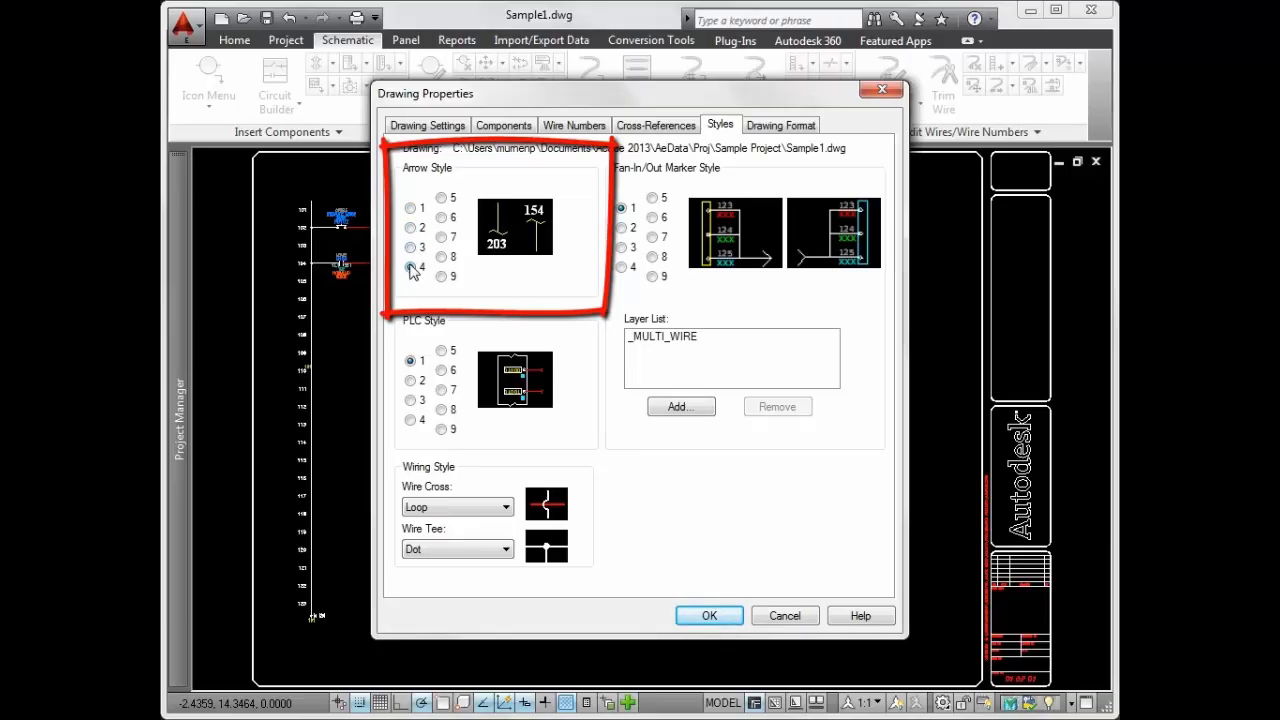
click(776, 618)
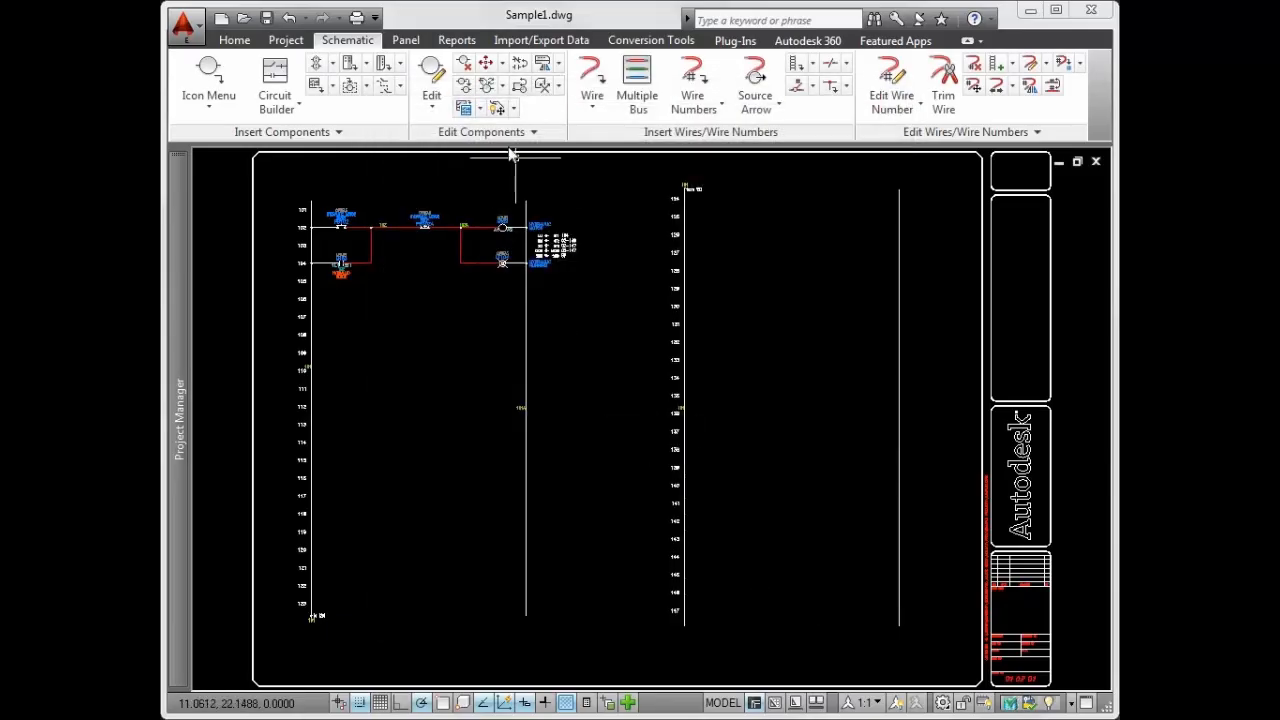
- Run a DWG audit of the active drawing with all checks enabled, including wires marked in red, and redraw the view after closing the report
click(456, 41)
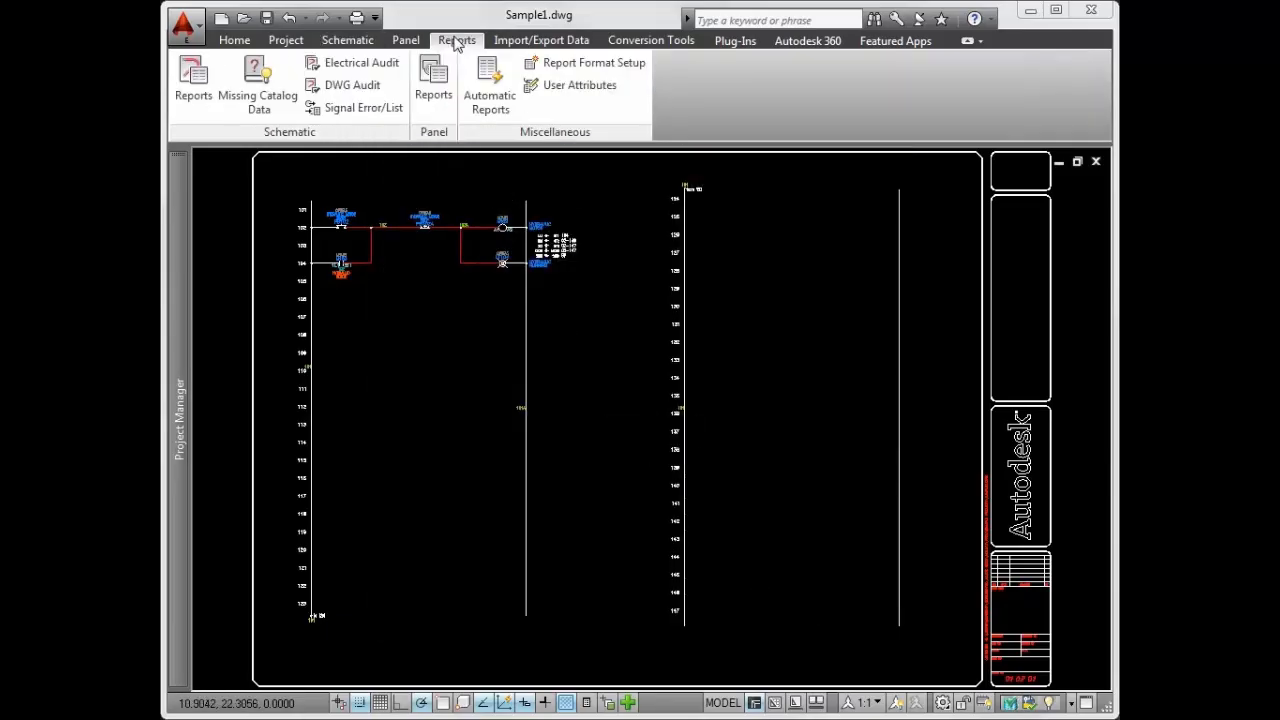
click(358, 88)
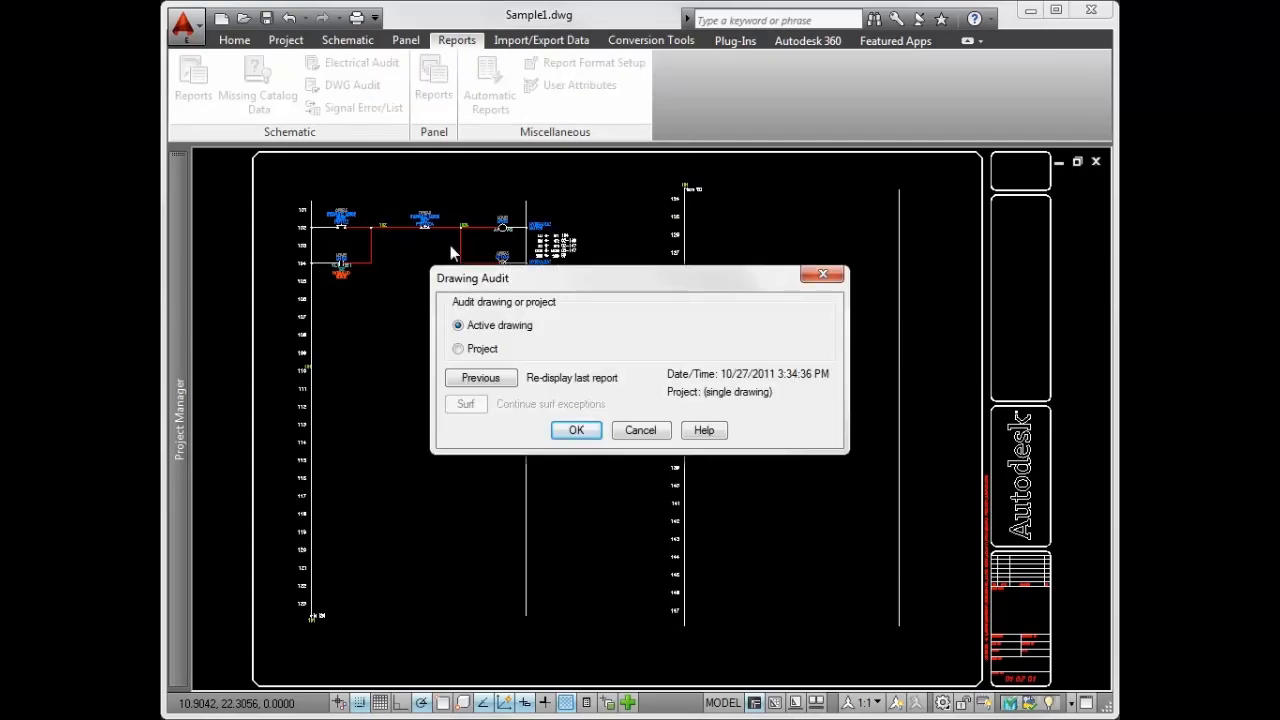
click(572, 432)
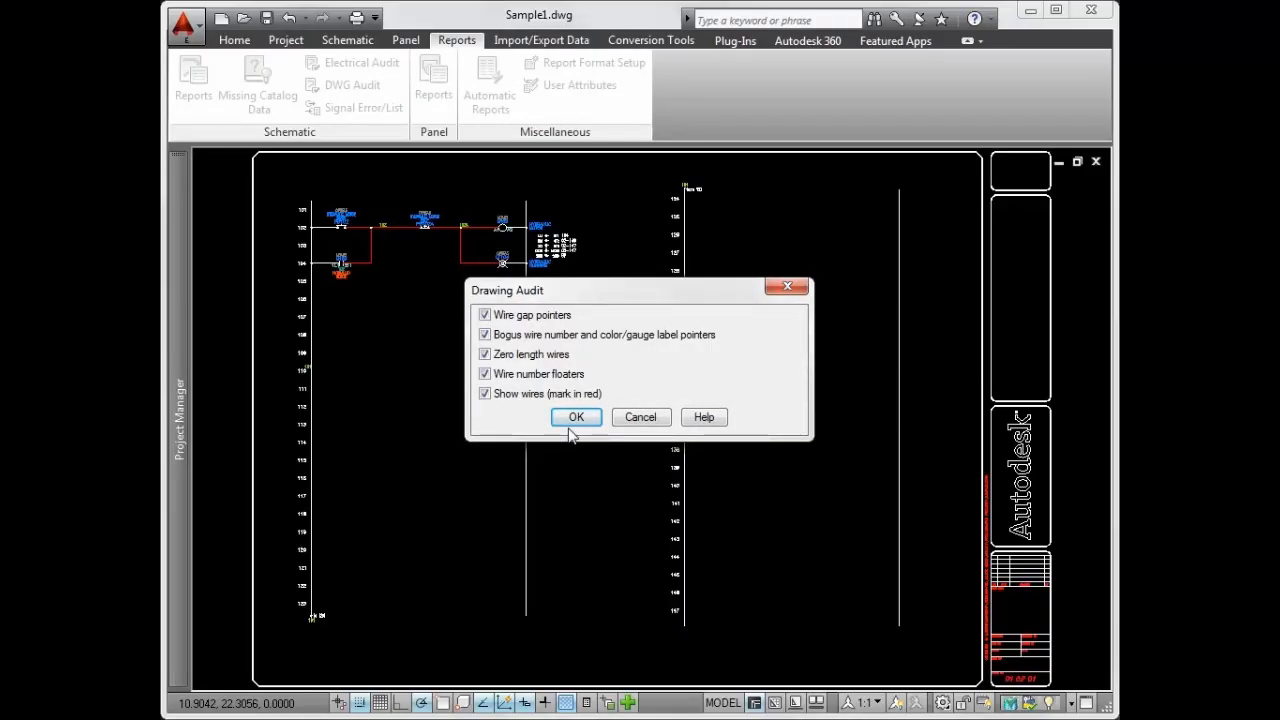
click(574, 420)
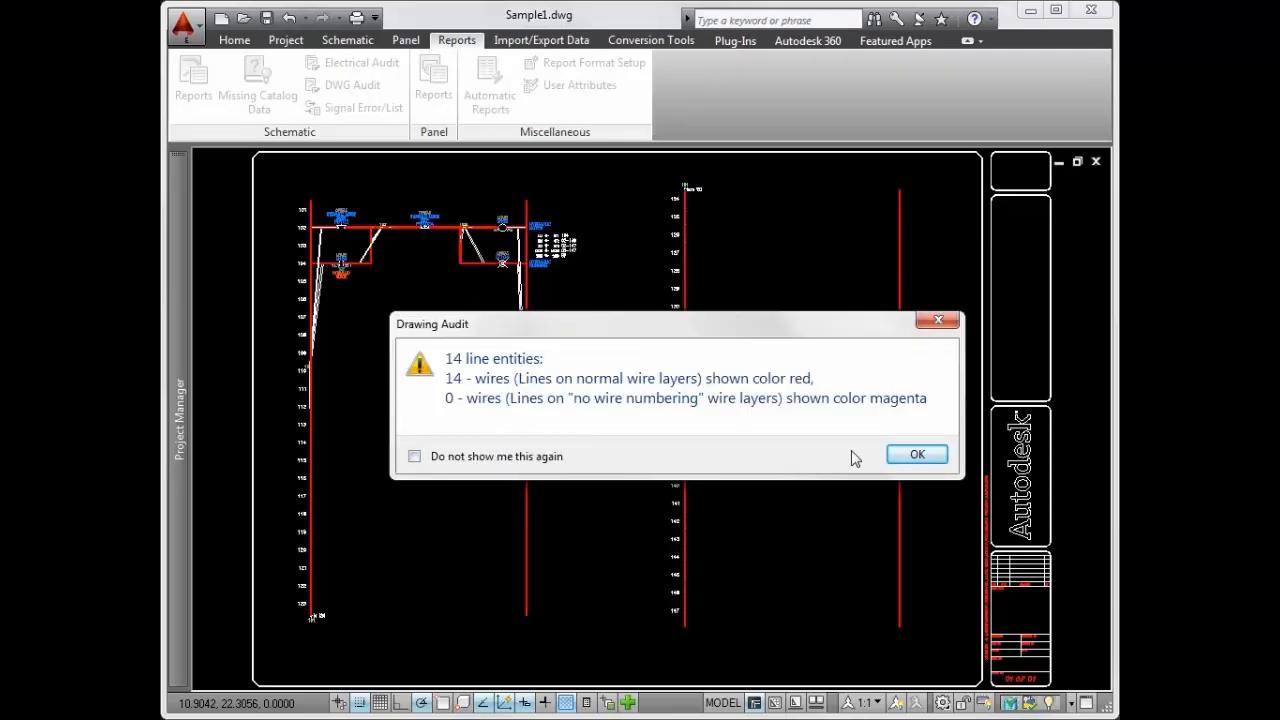
click(908, 458)
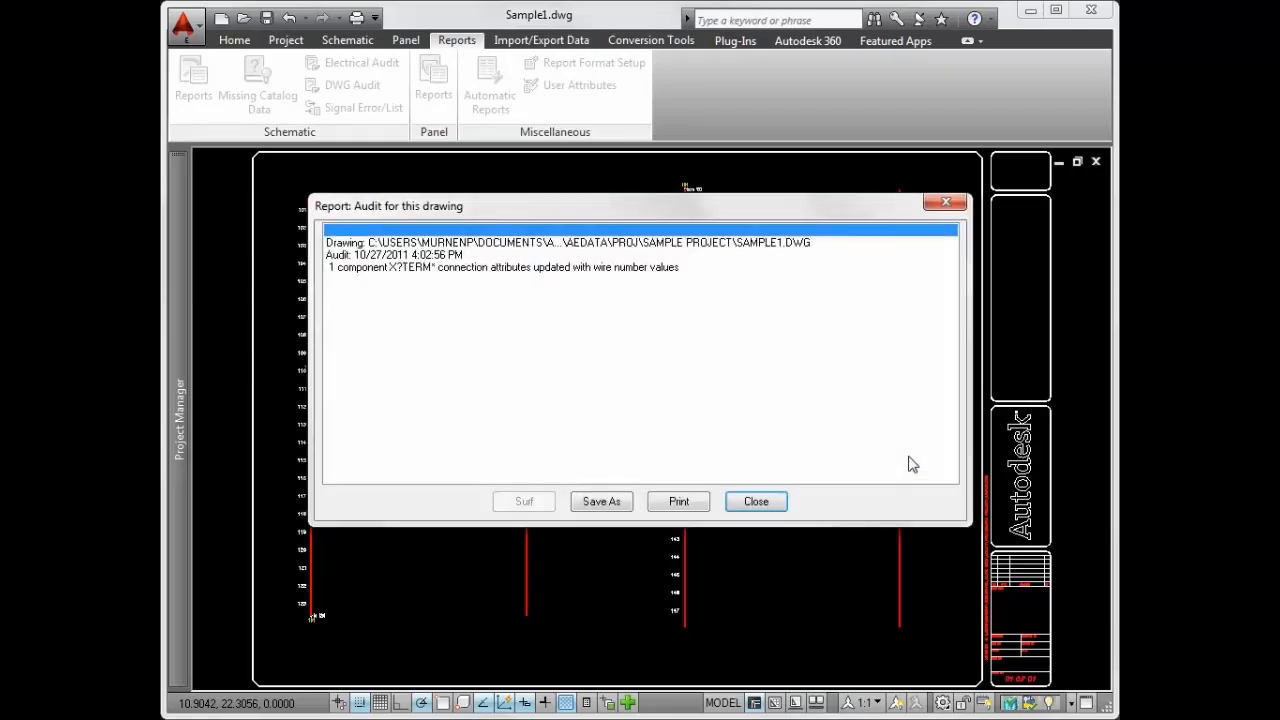
click(757, 502)
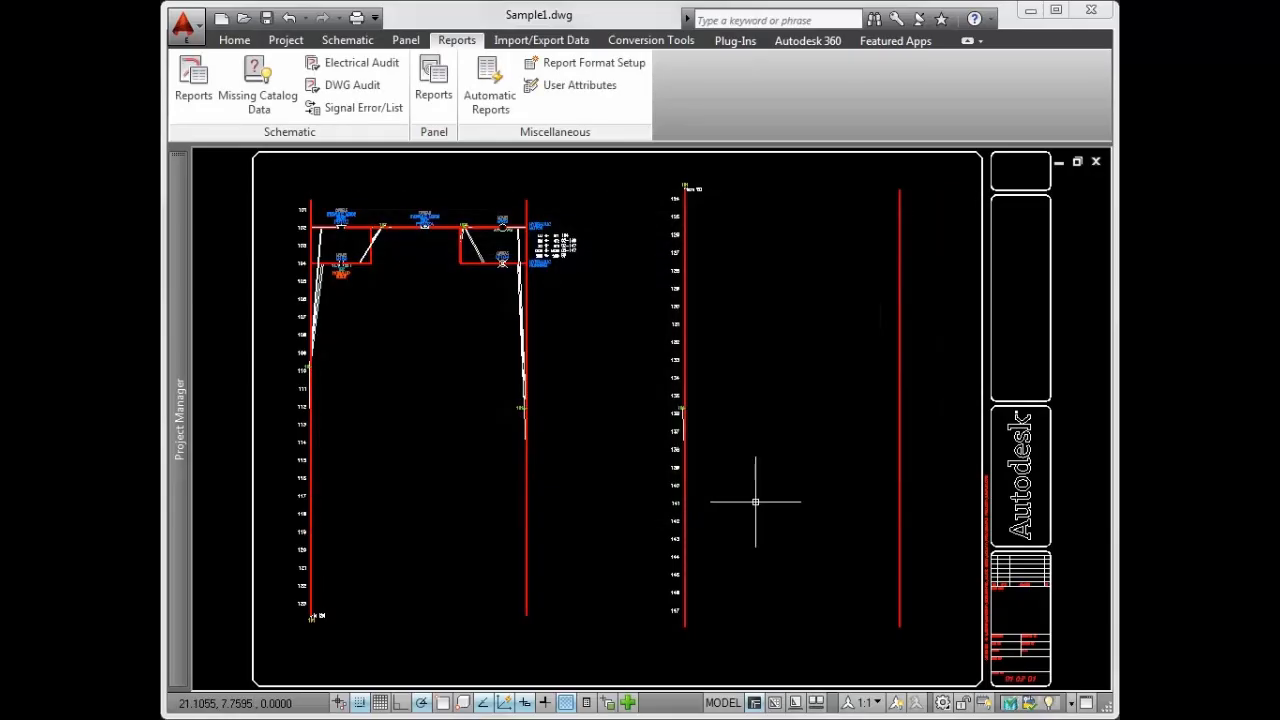
text(r)
key(Return)
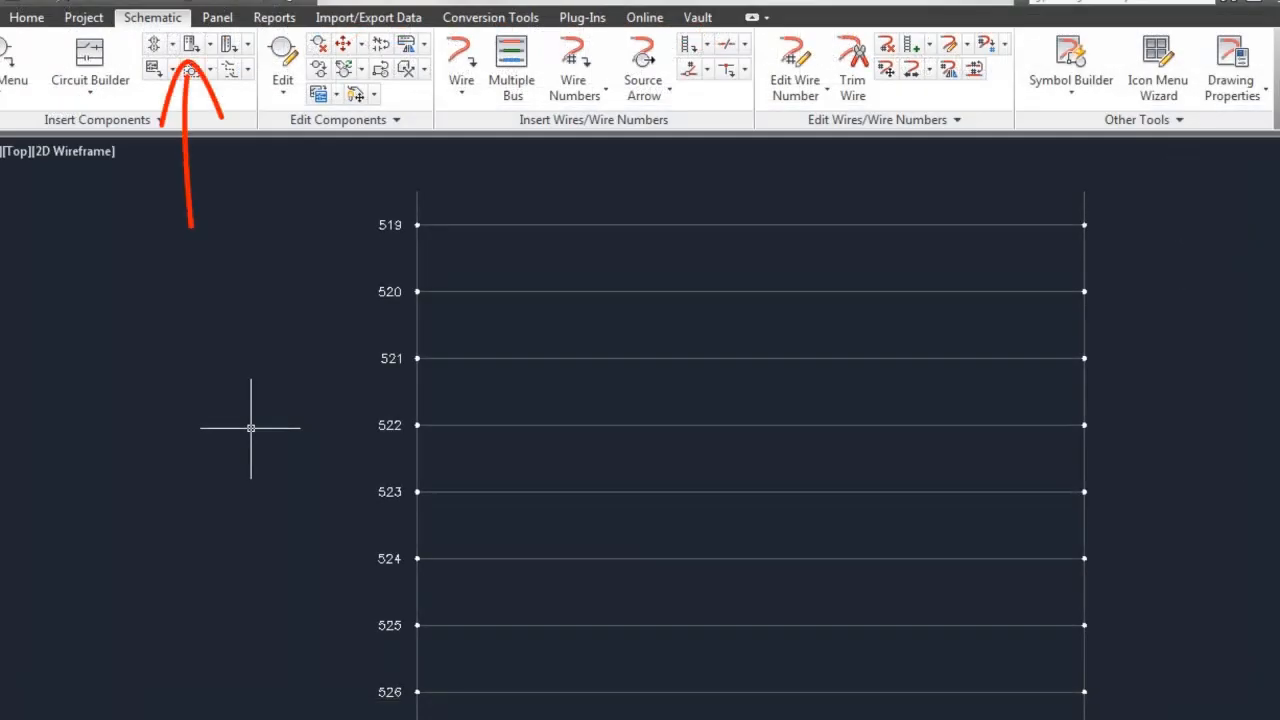
- Choose the Allen-Bradley 1771-DW 7-point discrete input module for parametric PLC insertion, with graphics style 1 and vertical orientation
click(191, 45)
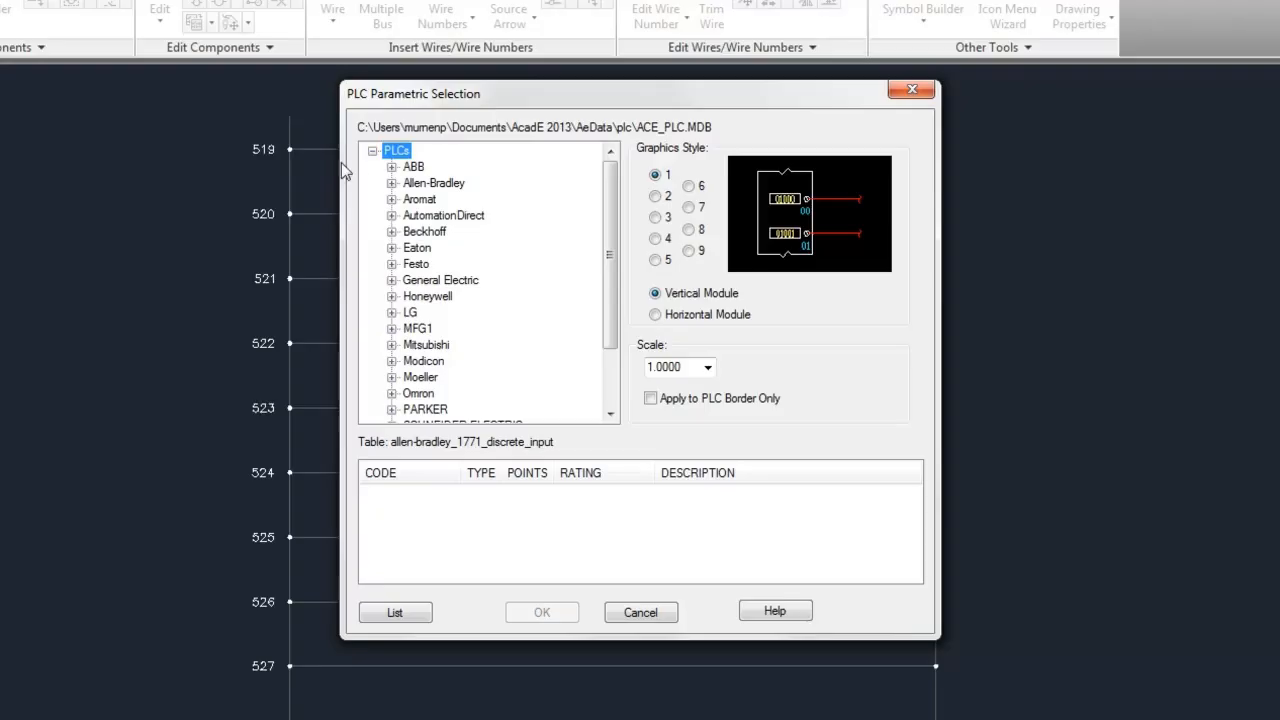
click(391, 184)
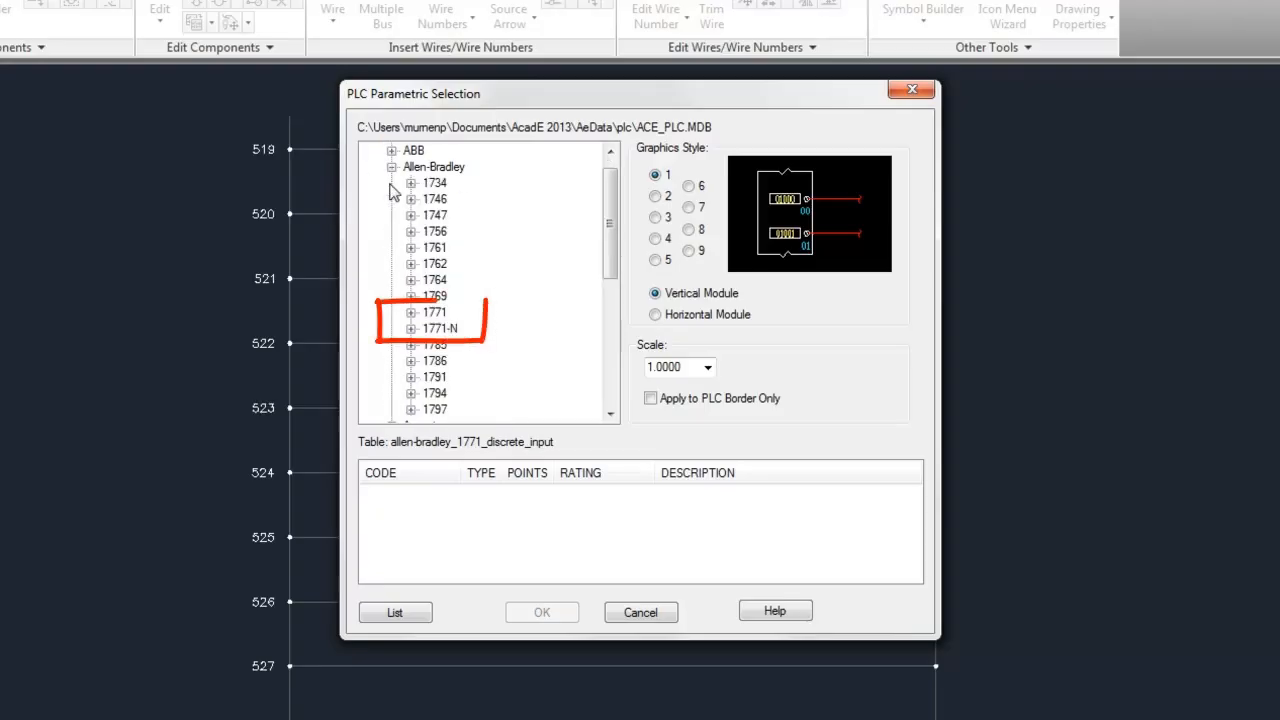
click(411, 312)
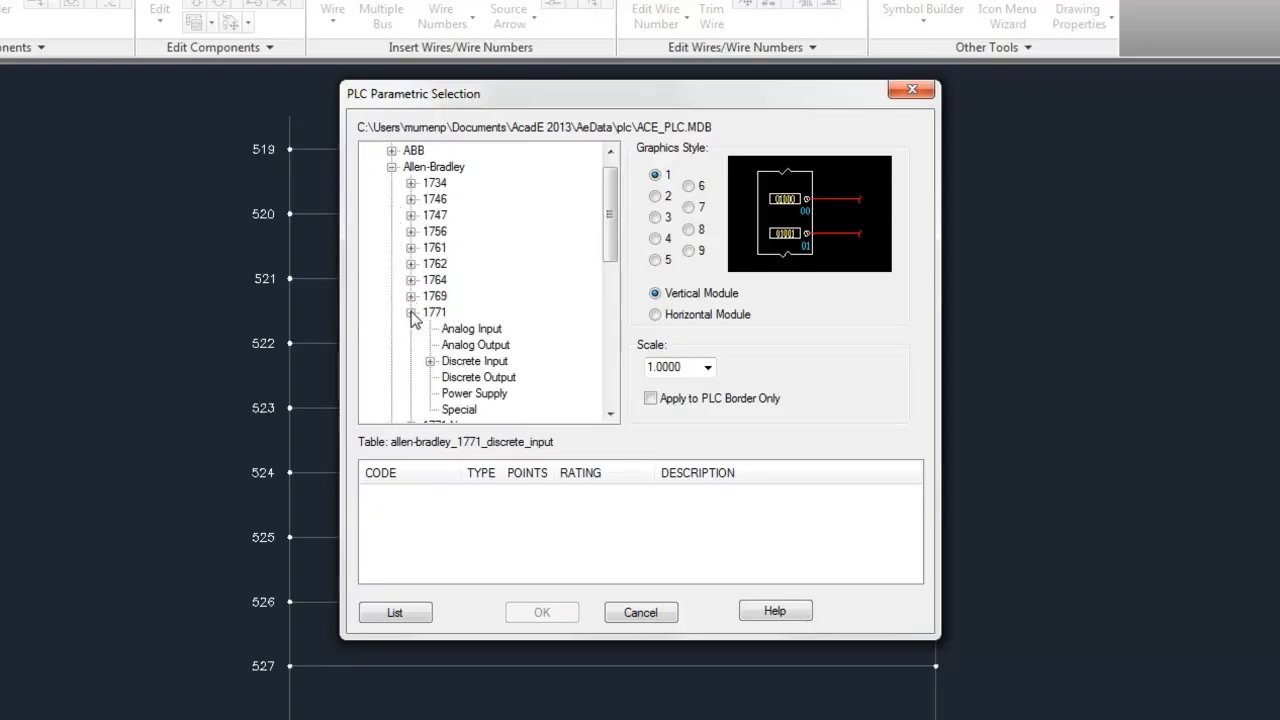
click(463, 361)
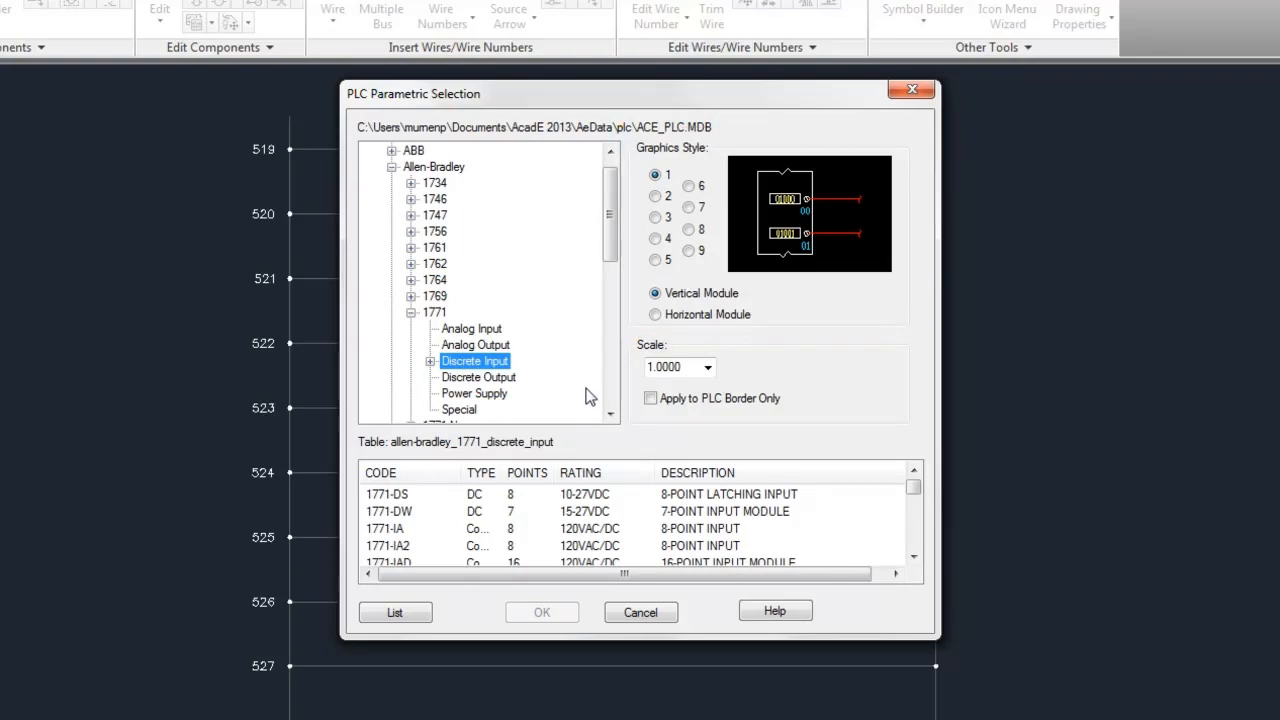
click(410, 512)
click(541, 612)
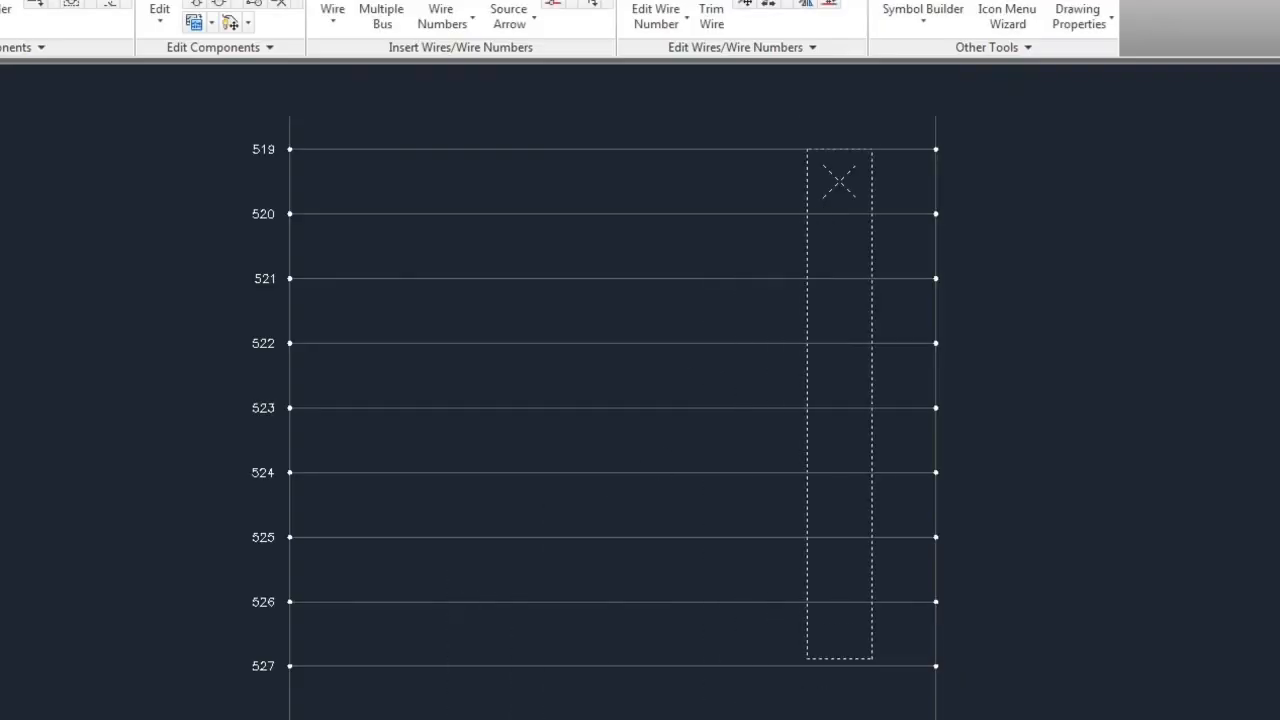
- Place the PLC module at line 519 near the right rail with spacing 1.0000, all I/O points, rack 1, slot 1 and beginning address I:101/00
click(839, 149)
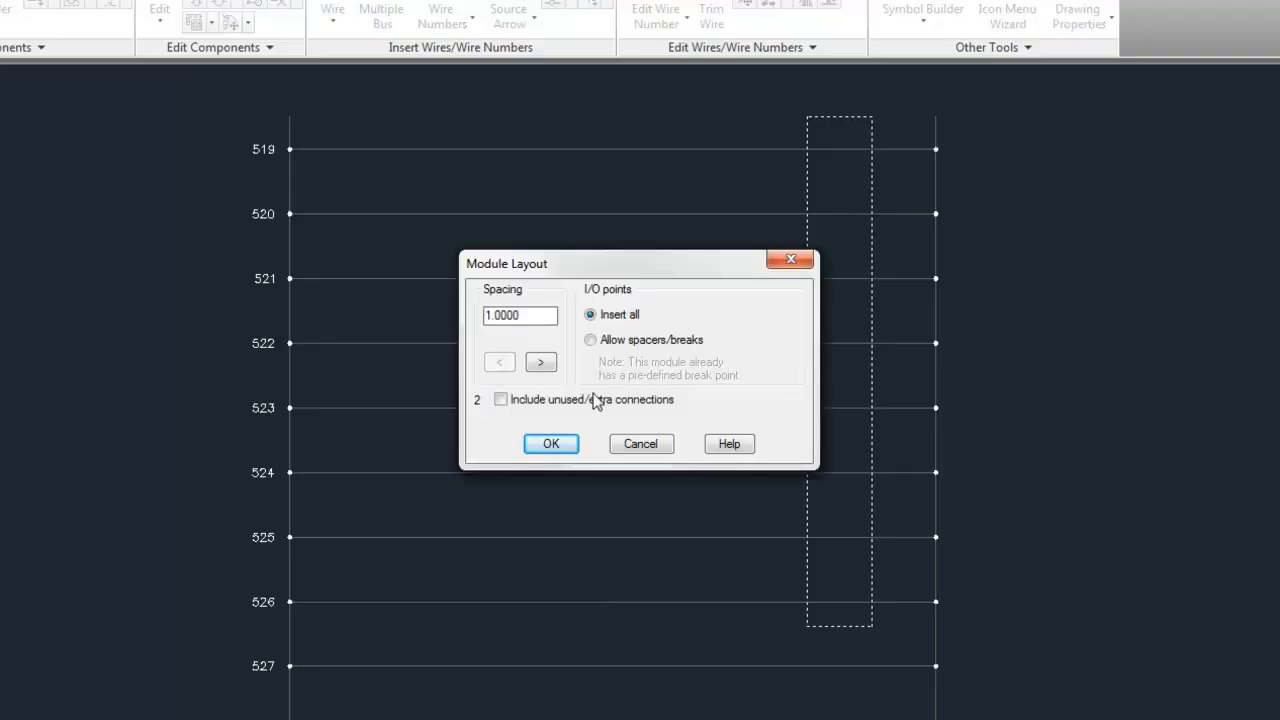
click(552, 443)
text(1)
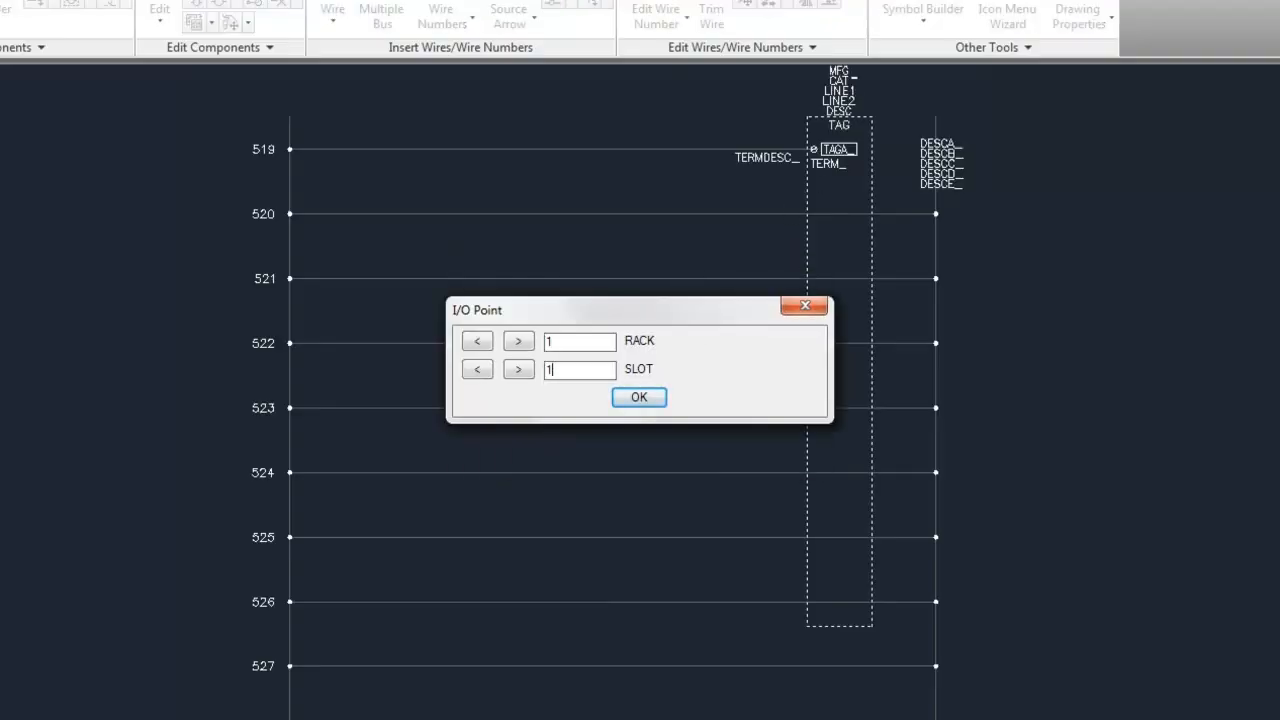
click(639, 398)
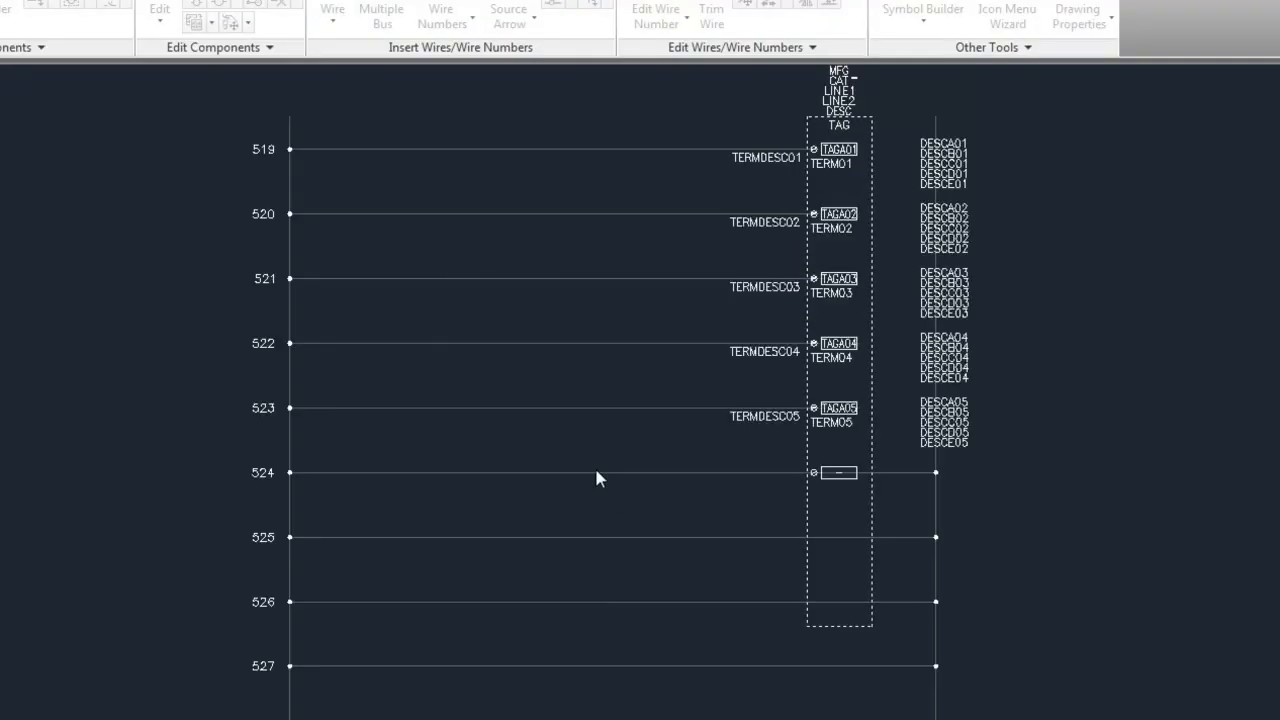
click(657, 372)
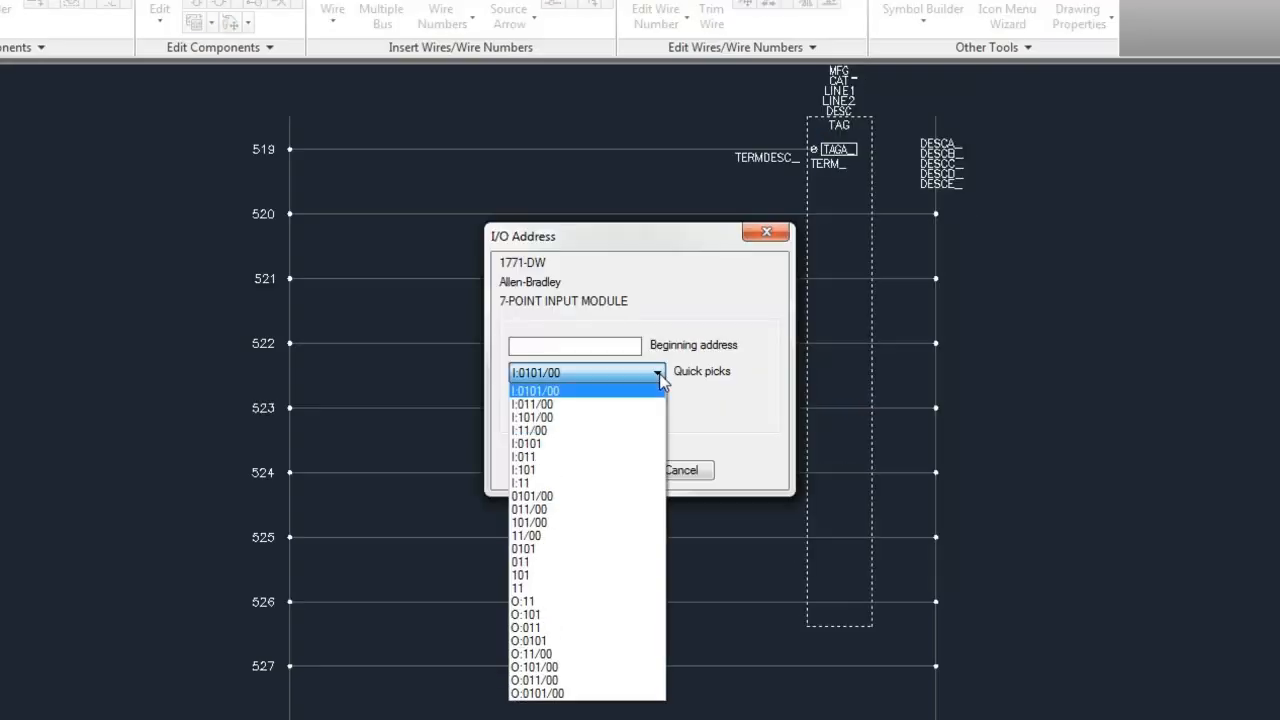
click(586, 417)
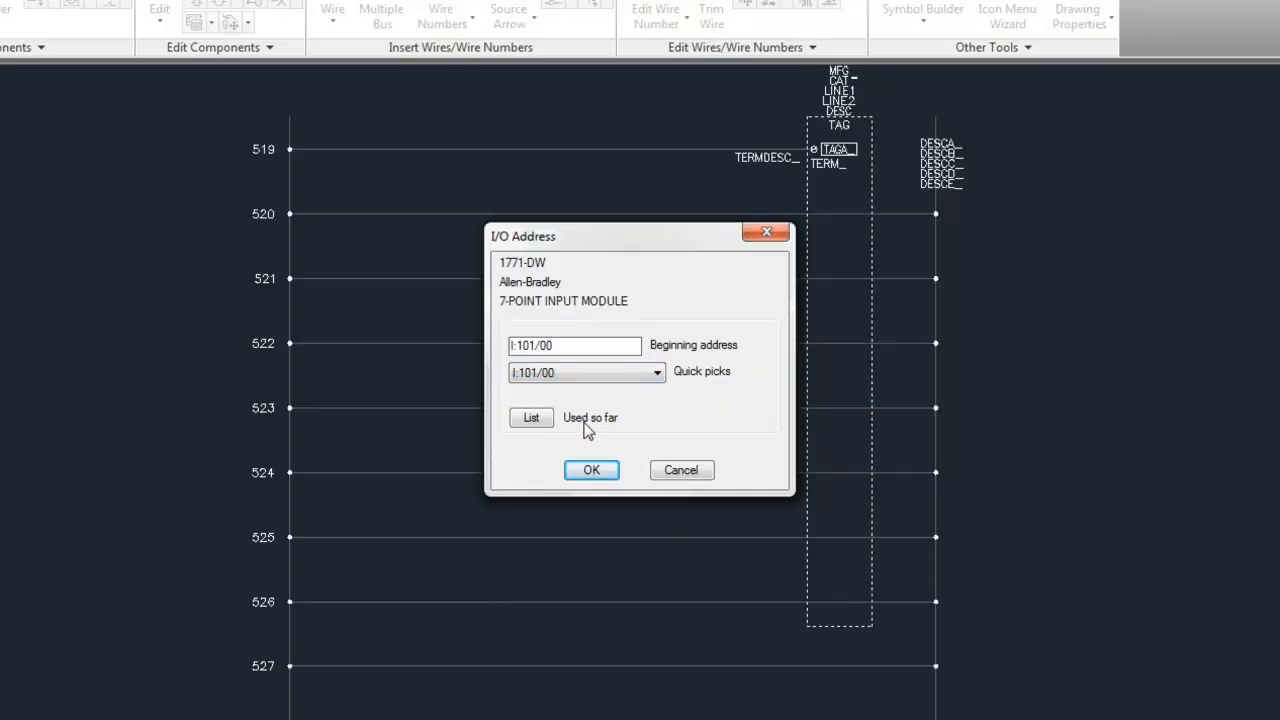
click(596, 472)
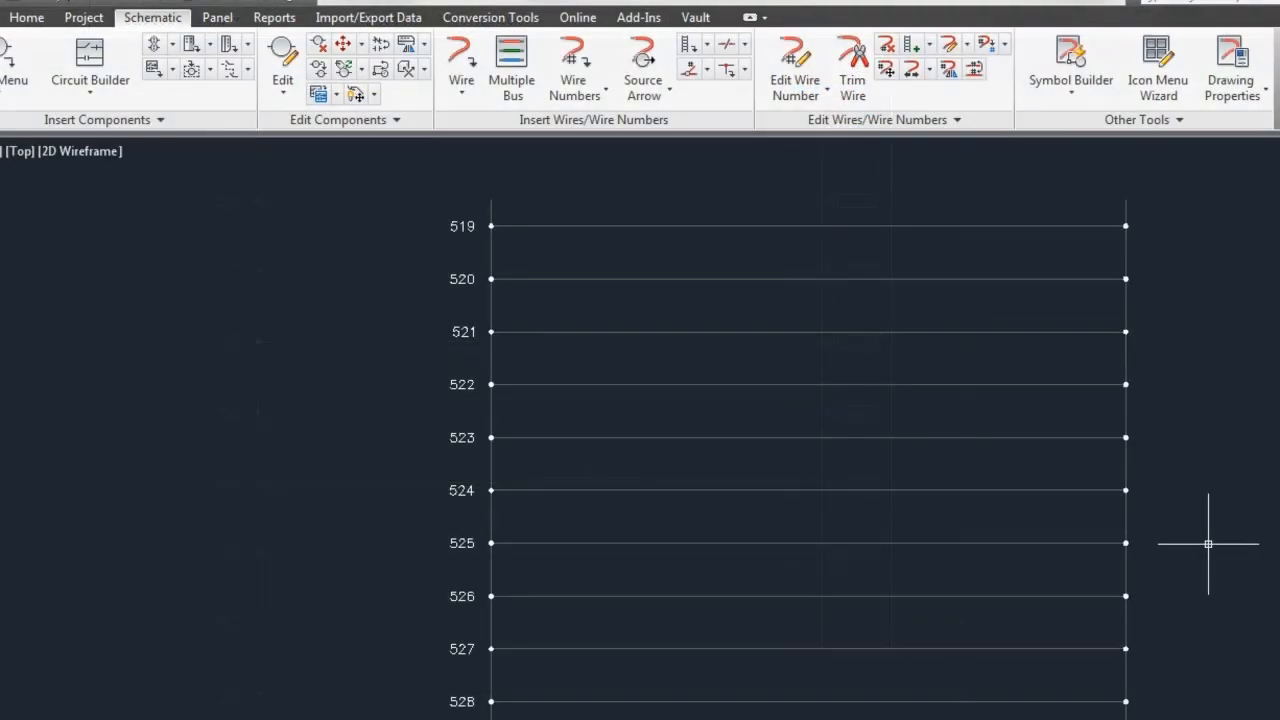
- Open the PLC database file editor and add a new manufacturer named MFG1 to the PLC list
click(1056, 119)
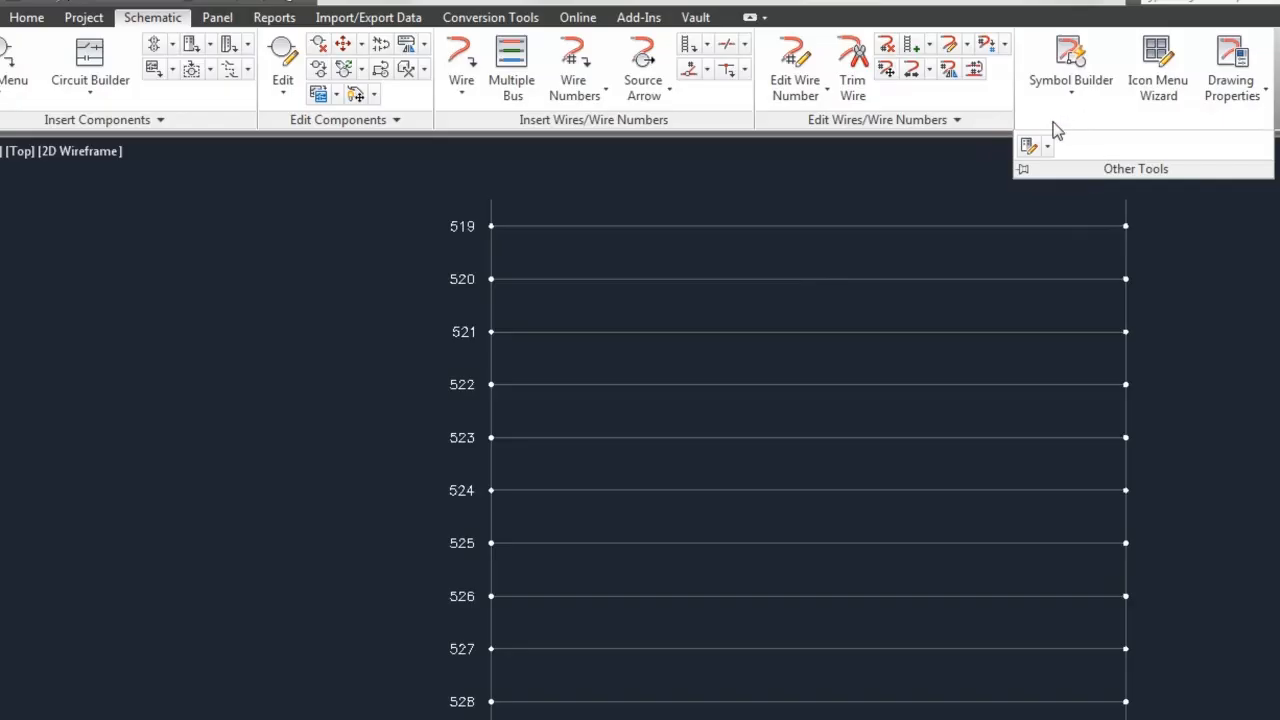
click(1030, 146)
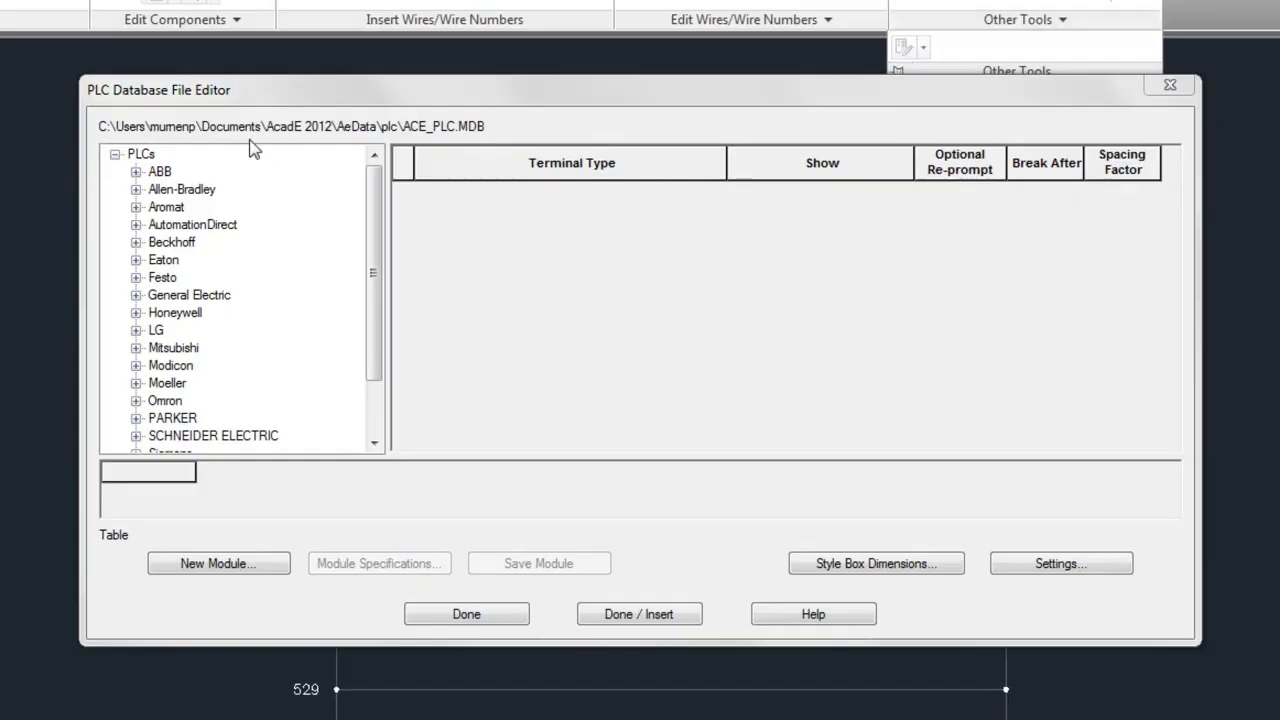
click(150, 156)
right_click(155, 158)
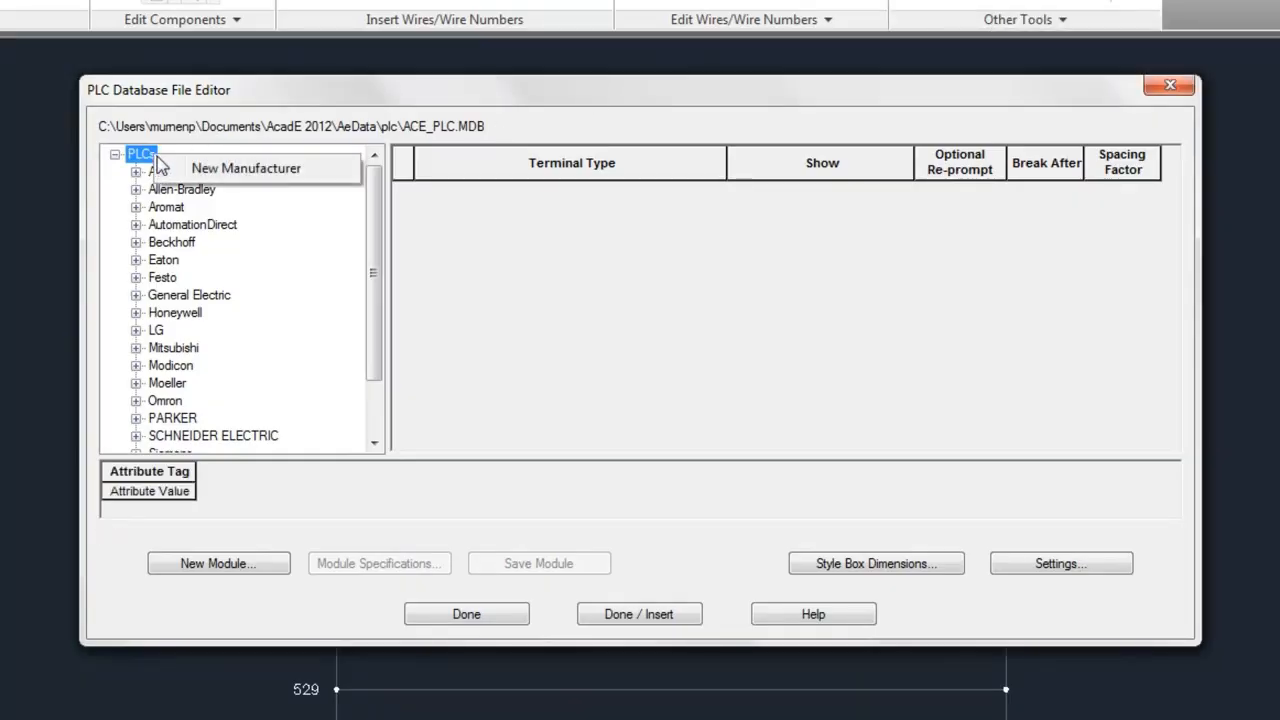
click(192, 175)
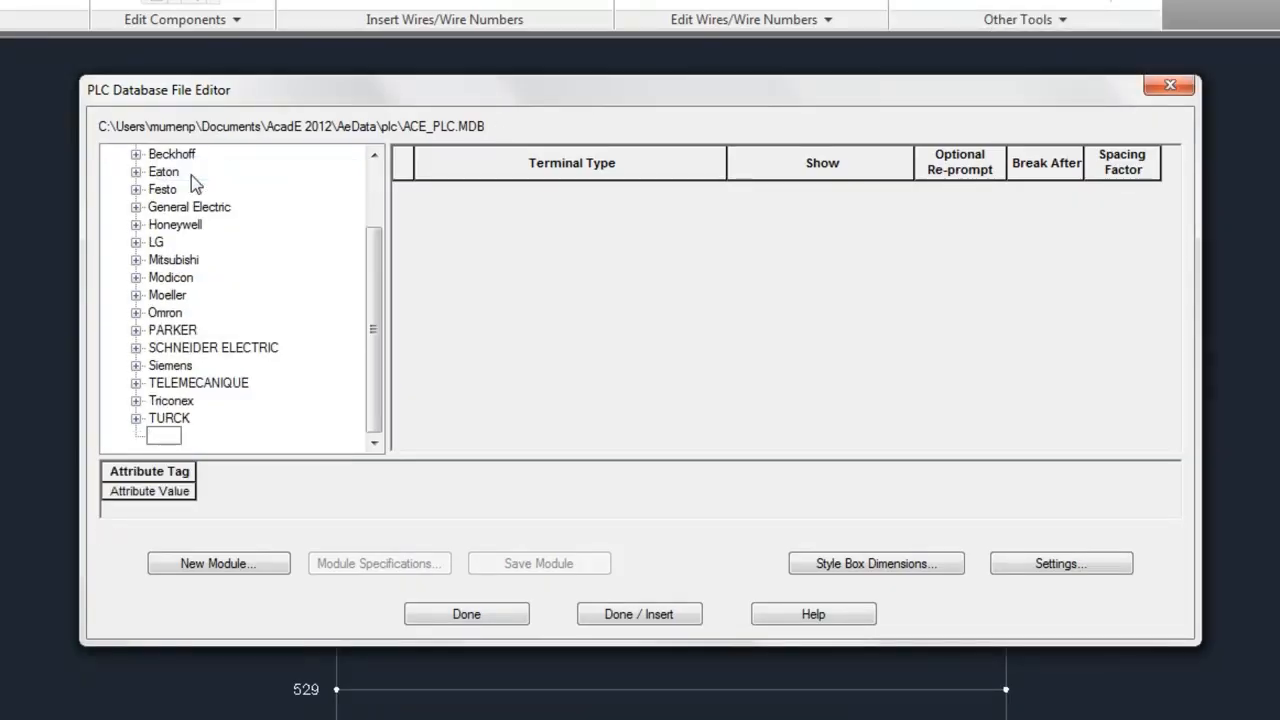
text(MFG1)
key(Return)
- Add a series named Series 1 under MFG1 and a series type named Type 1 beneath it
right_click(158, 433)
click(214, 493)
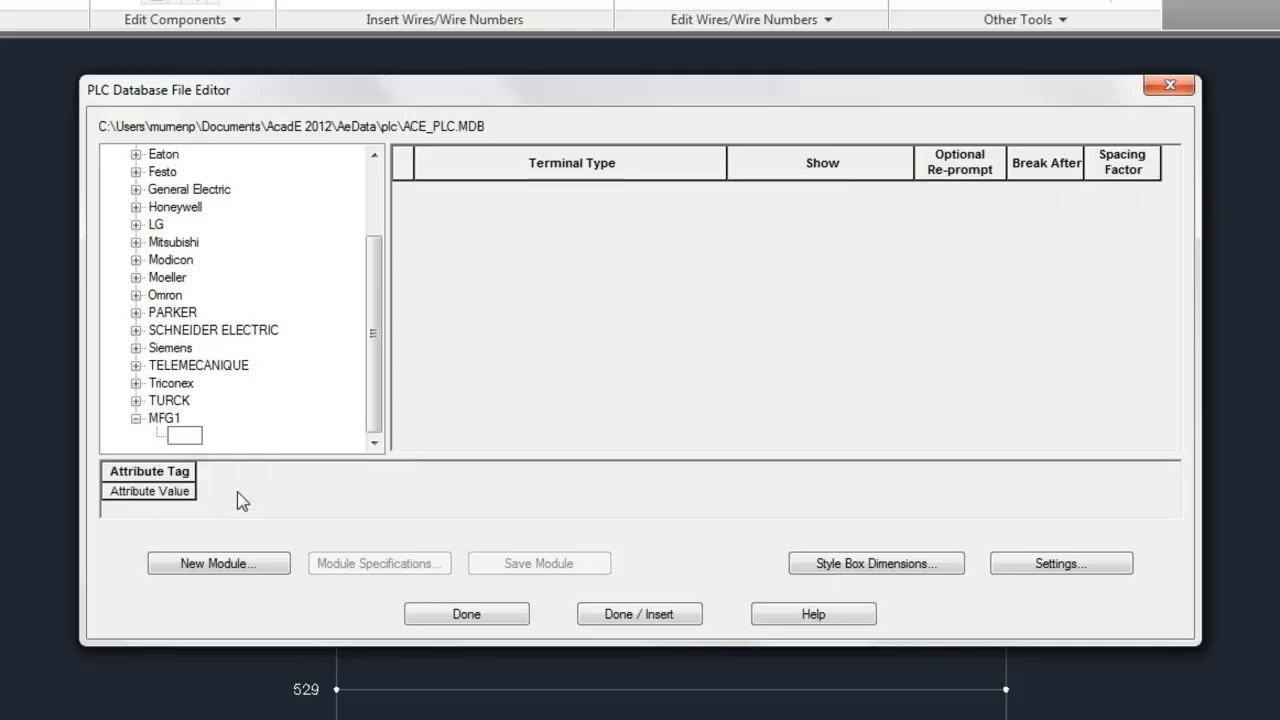
text(Series 1)
key(Return)
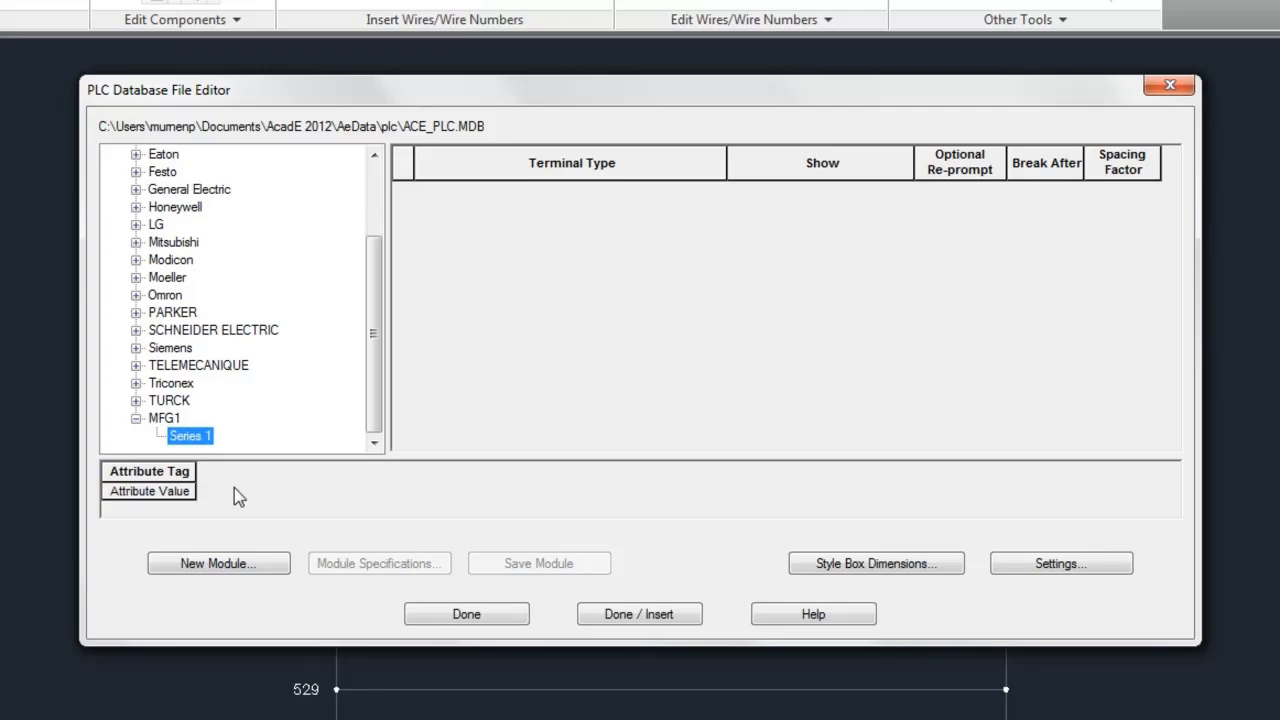
right_click(191, 436)
click(278, 503)
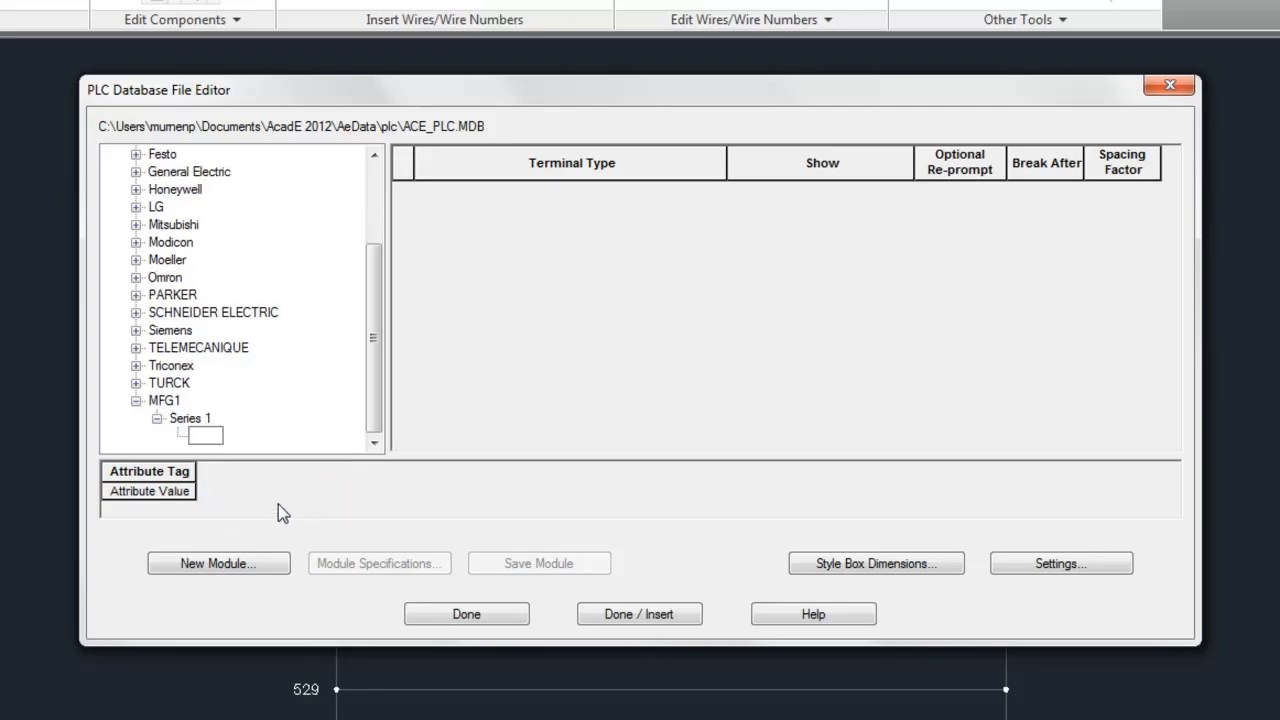
text(Type 1)
key(Return)
- Create module Code-123 under Type 1 with description Sample, module type Input, 8 terminals, 6 addressable points and insertion prompts Rack and Slot
right_click(210, 436)
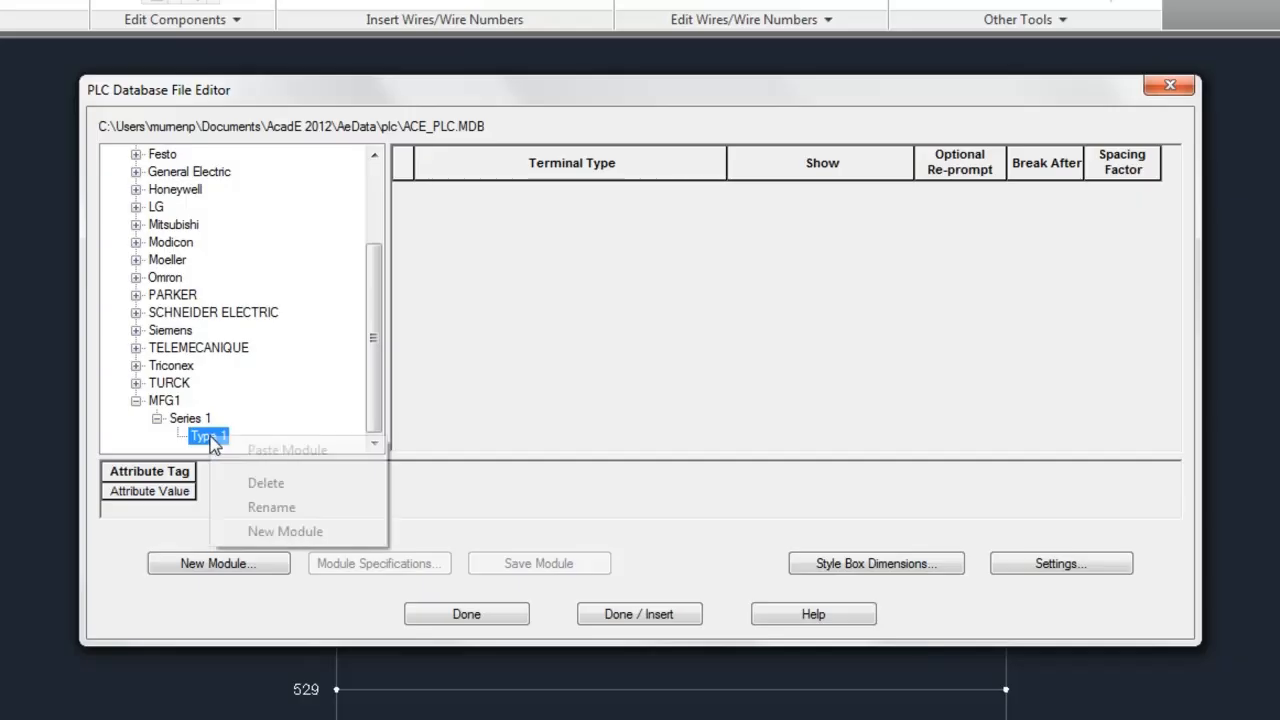
click(300, 538)
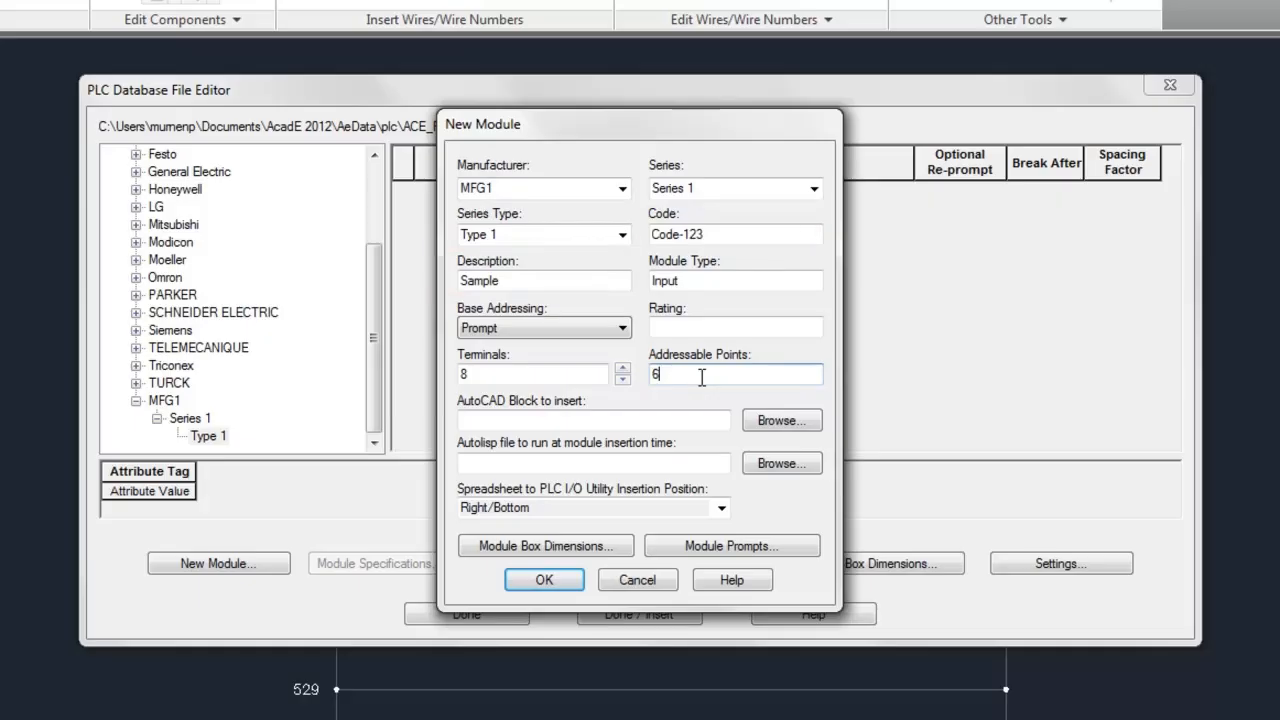
click(758, 548)
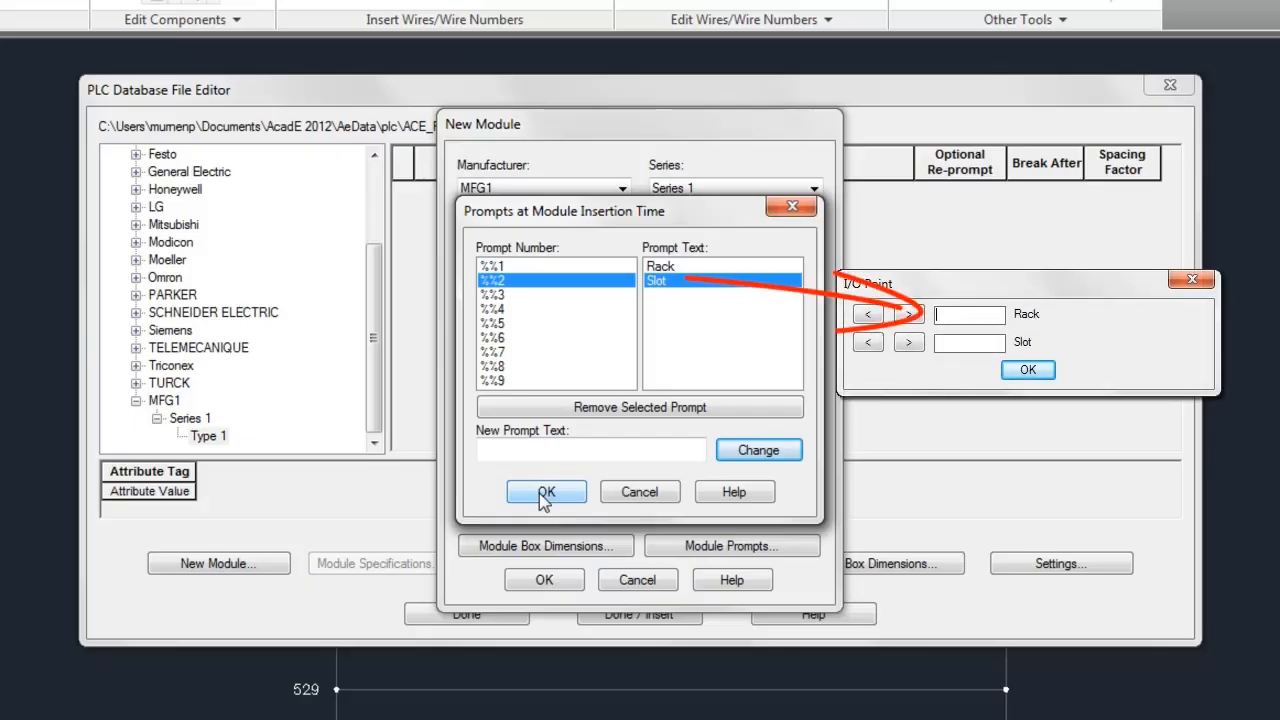
click(545, 494)
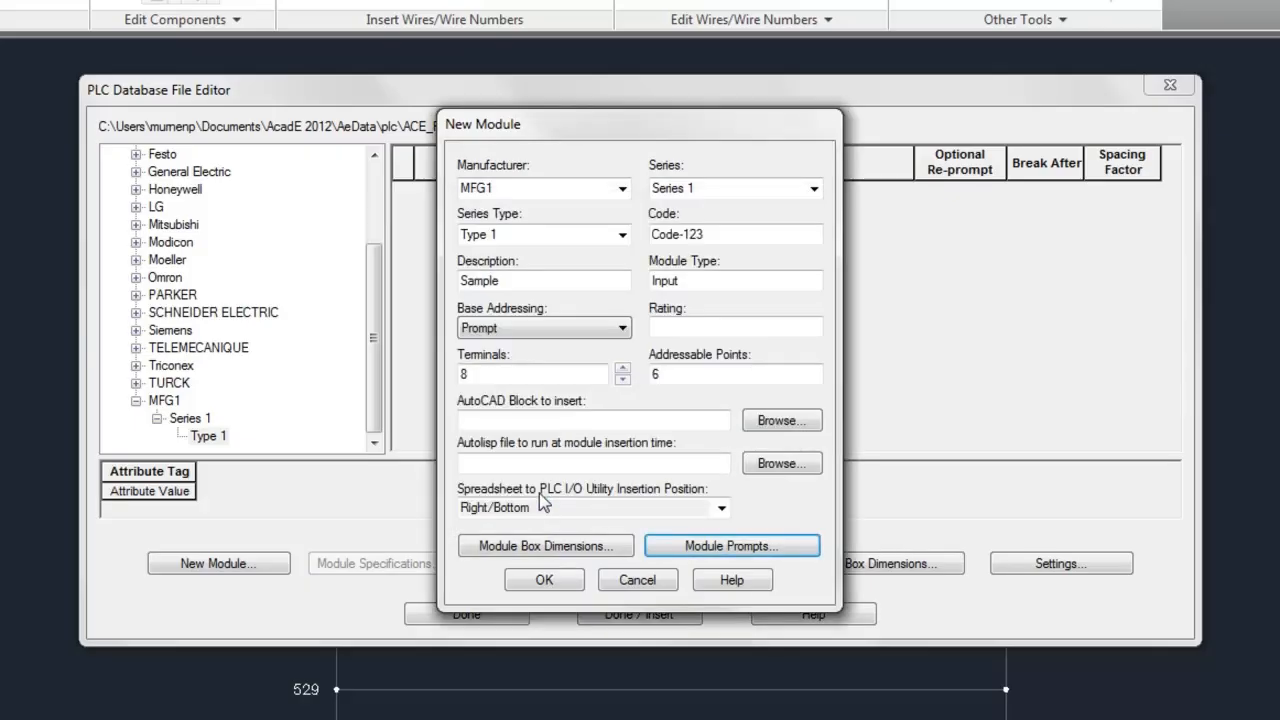
click(563, 574)
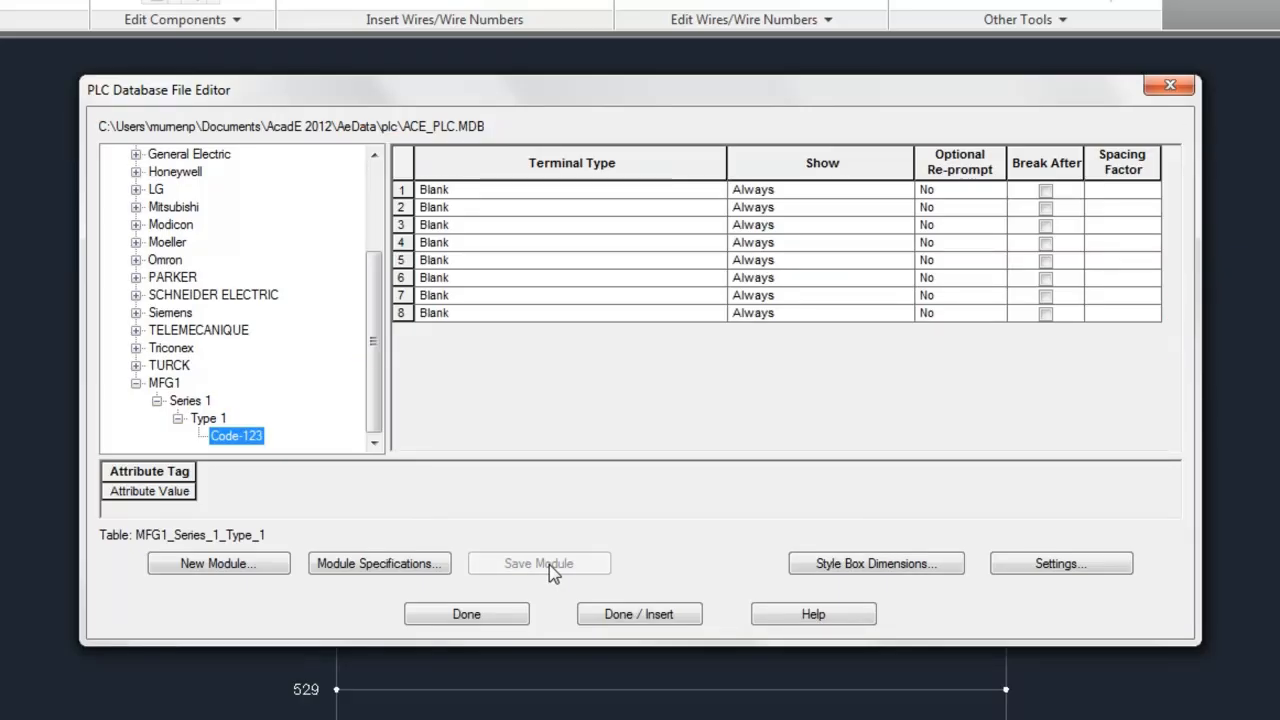
- Set the first terminal of Code-123 to the type Module Info Input I/O Point Wire Left
click(698, 191)
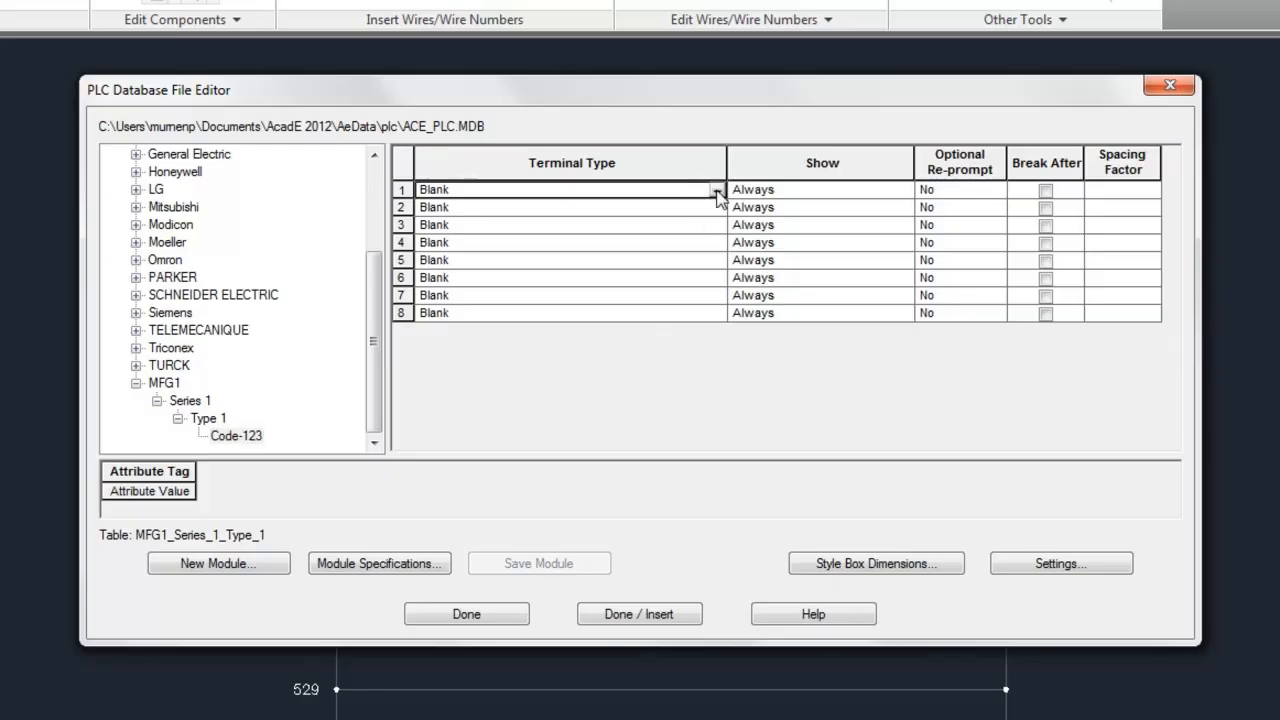
click(716, 190)
drag(717, 278, 724, 224)
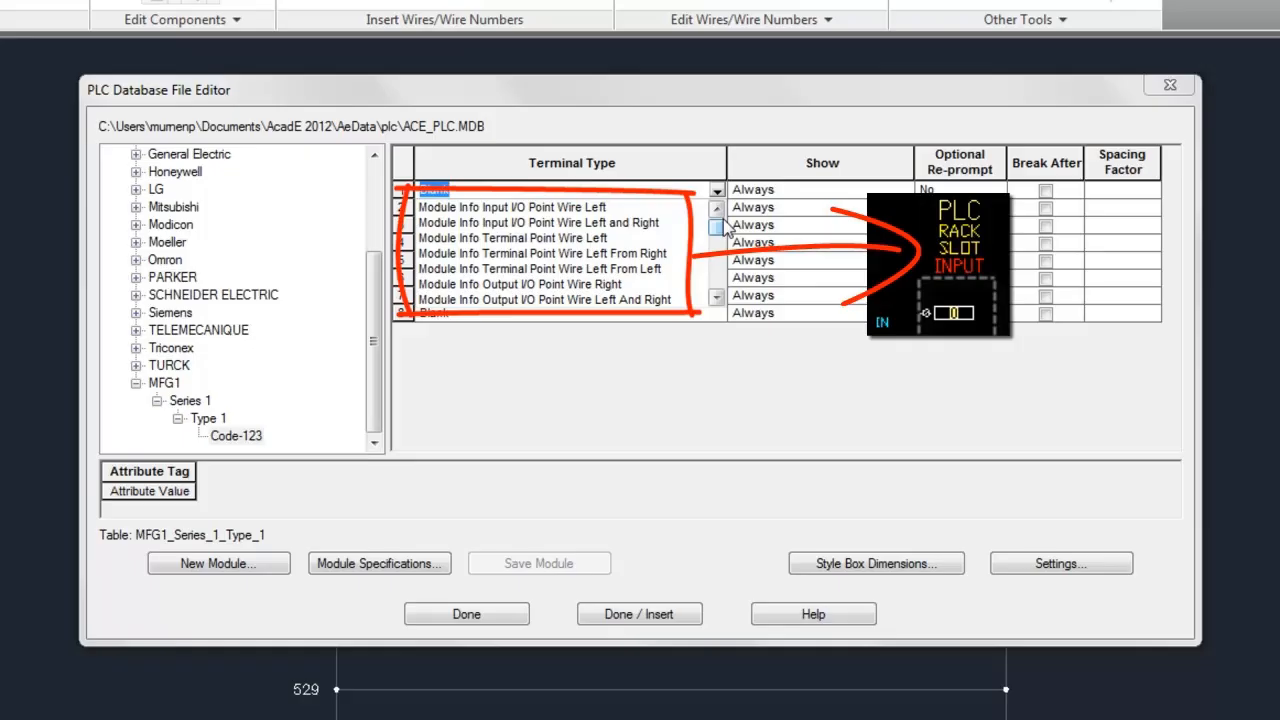
click(600, 207)
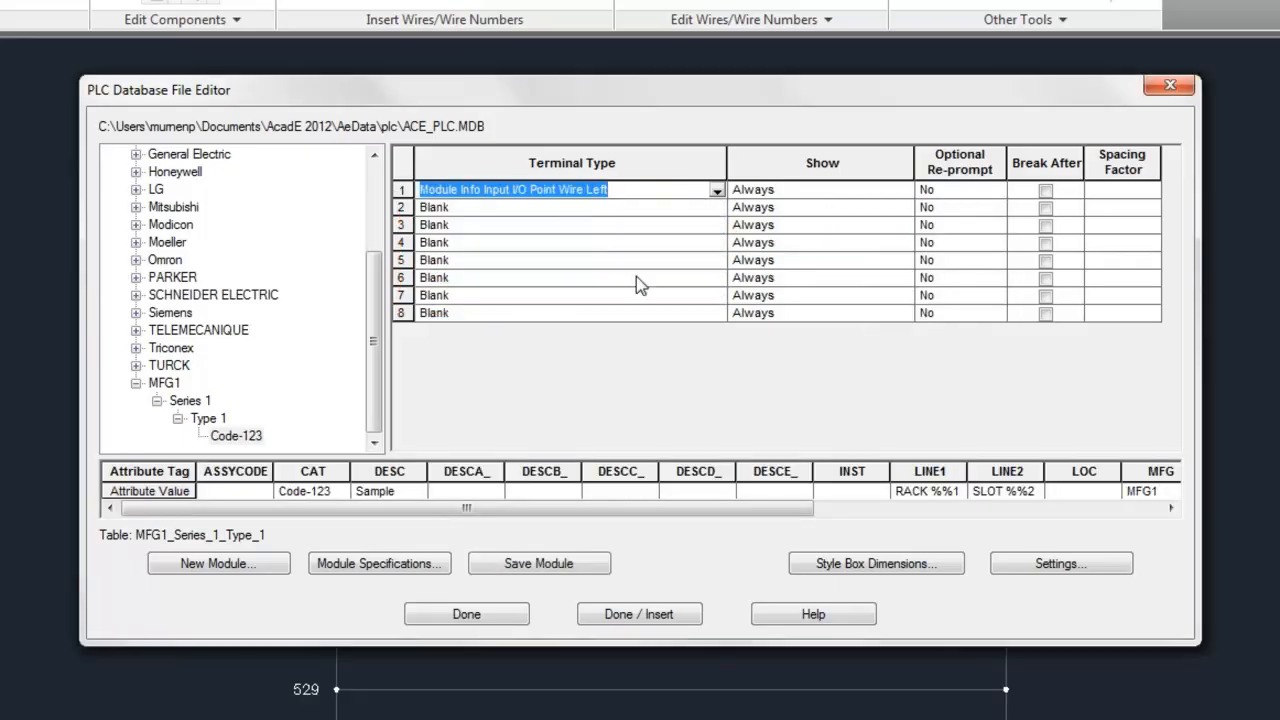
- Preview the HP1WA-DL sample bitmap in the terminal block settings and review the style box dimensions, cancelling both dialogs
click(1058, 564)
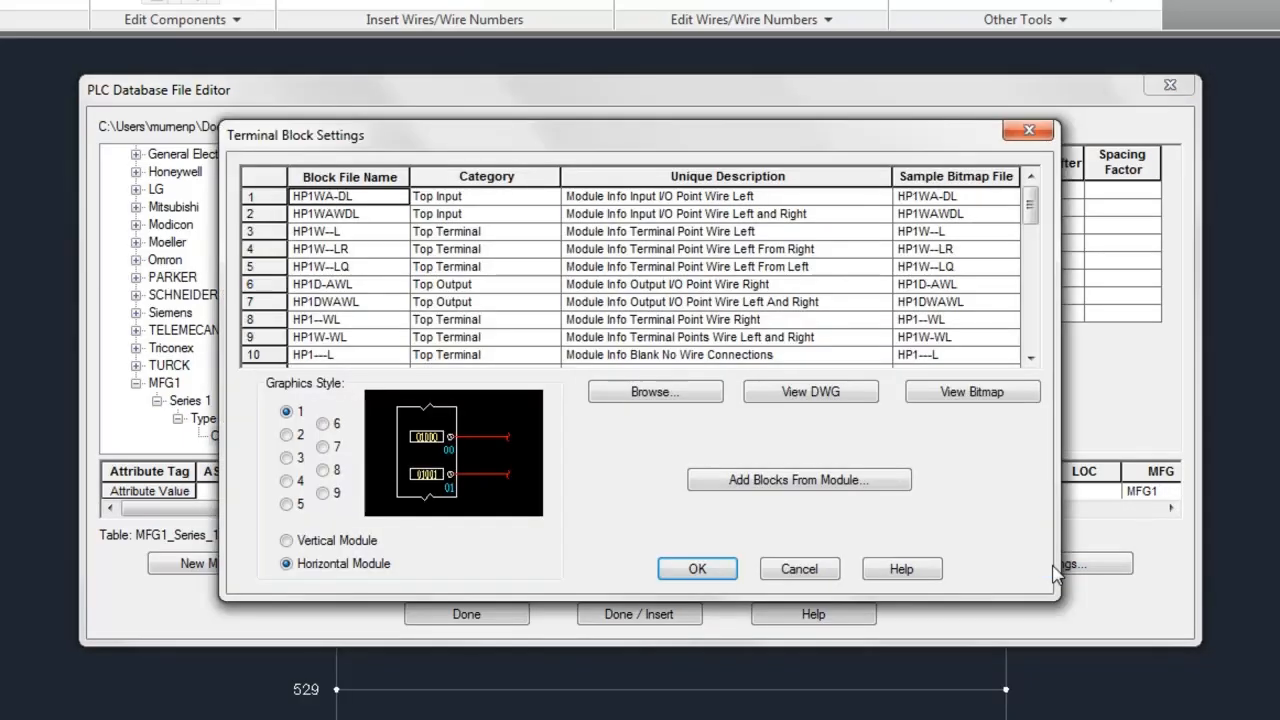
click(955, 393)
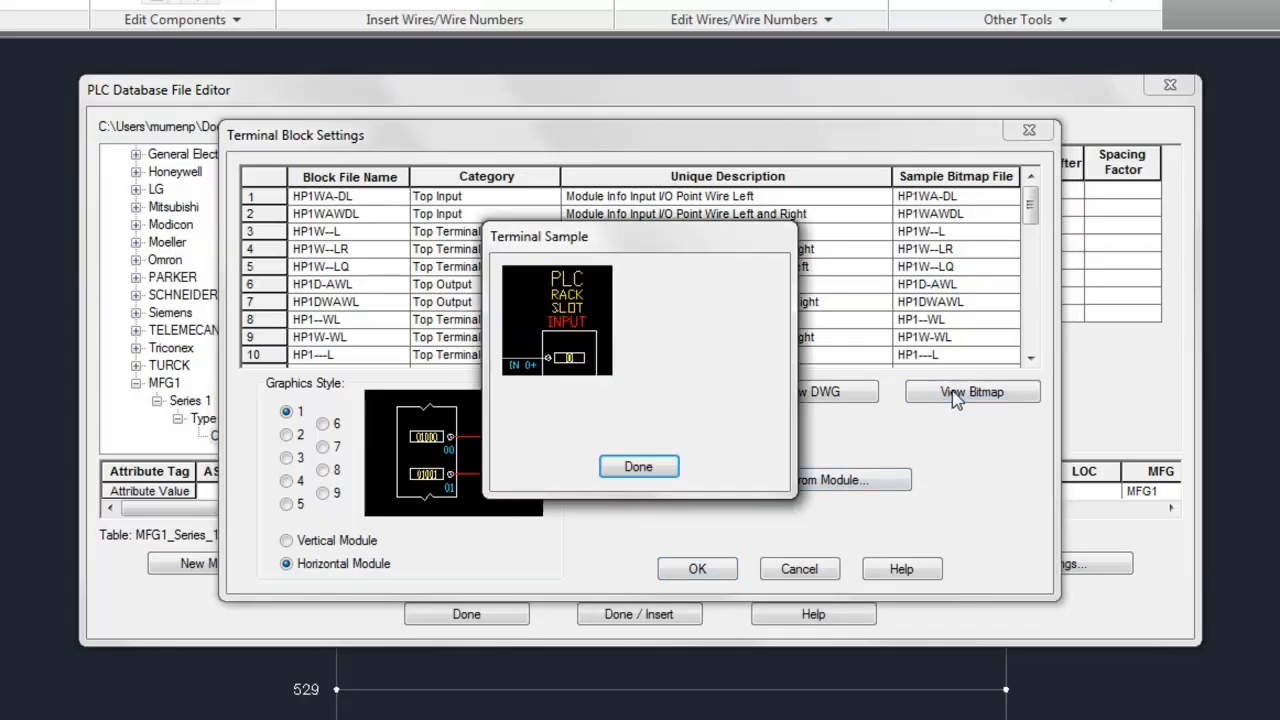
click(638, 466)
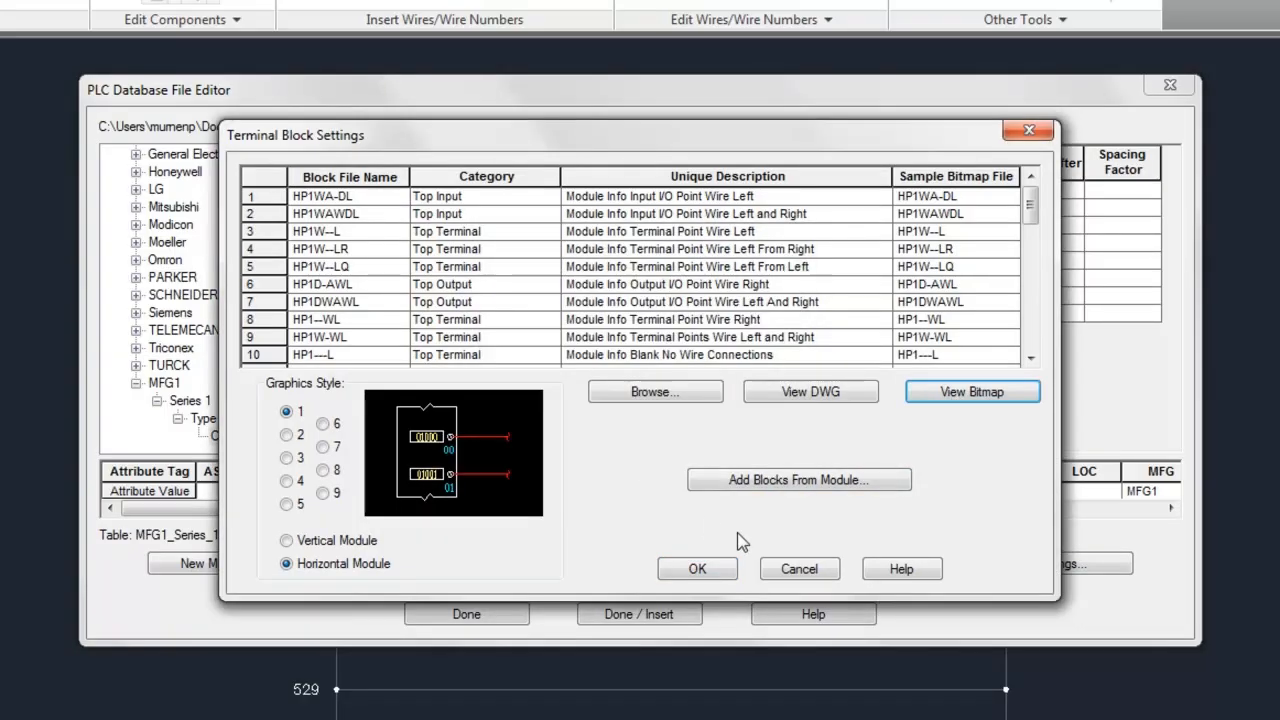
click(802, 566)
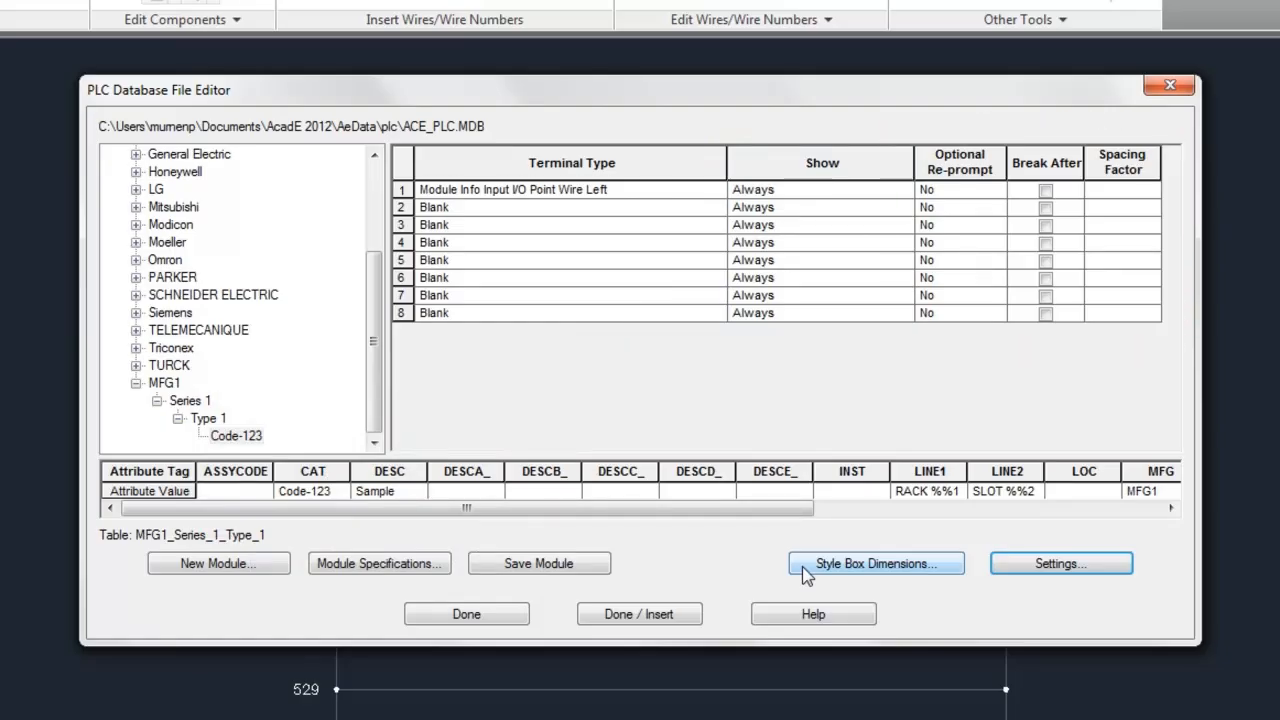
click(886, 569)
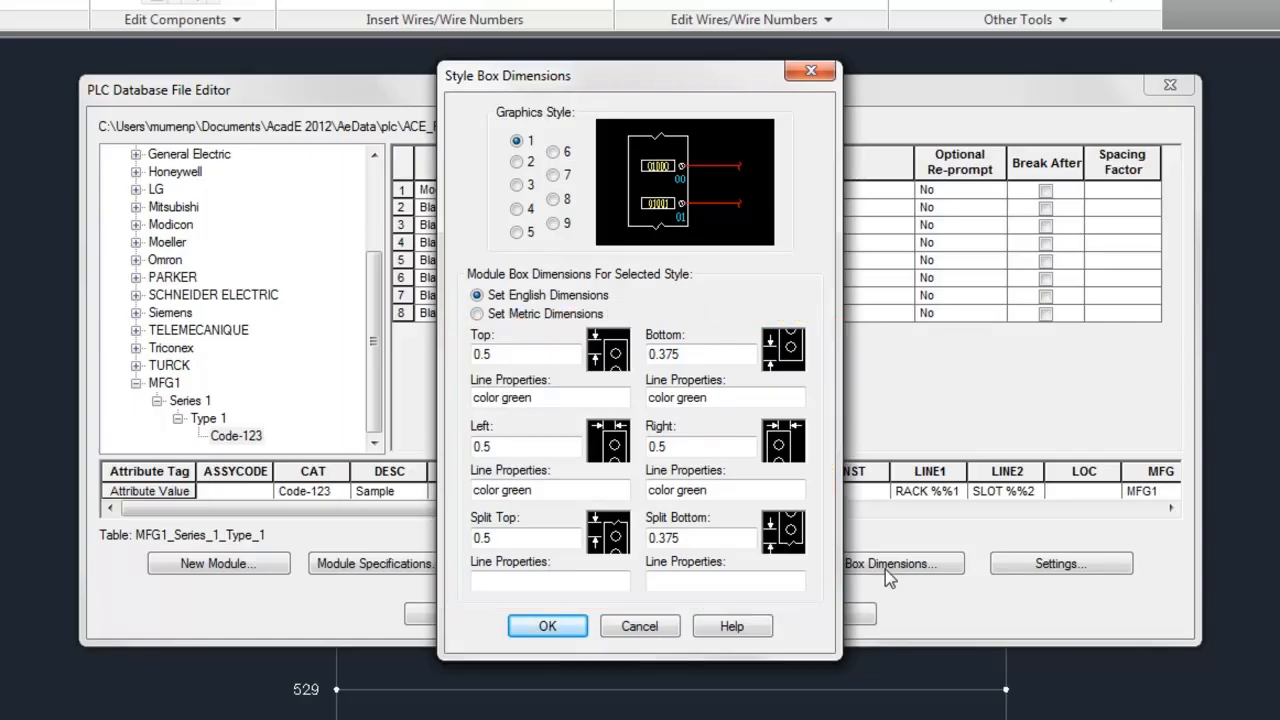
click(660, 626)
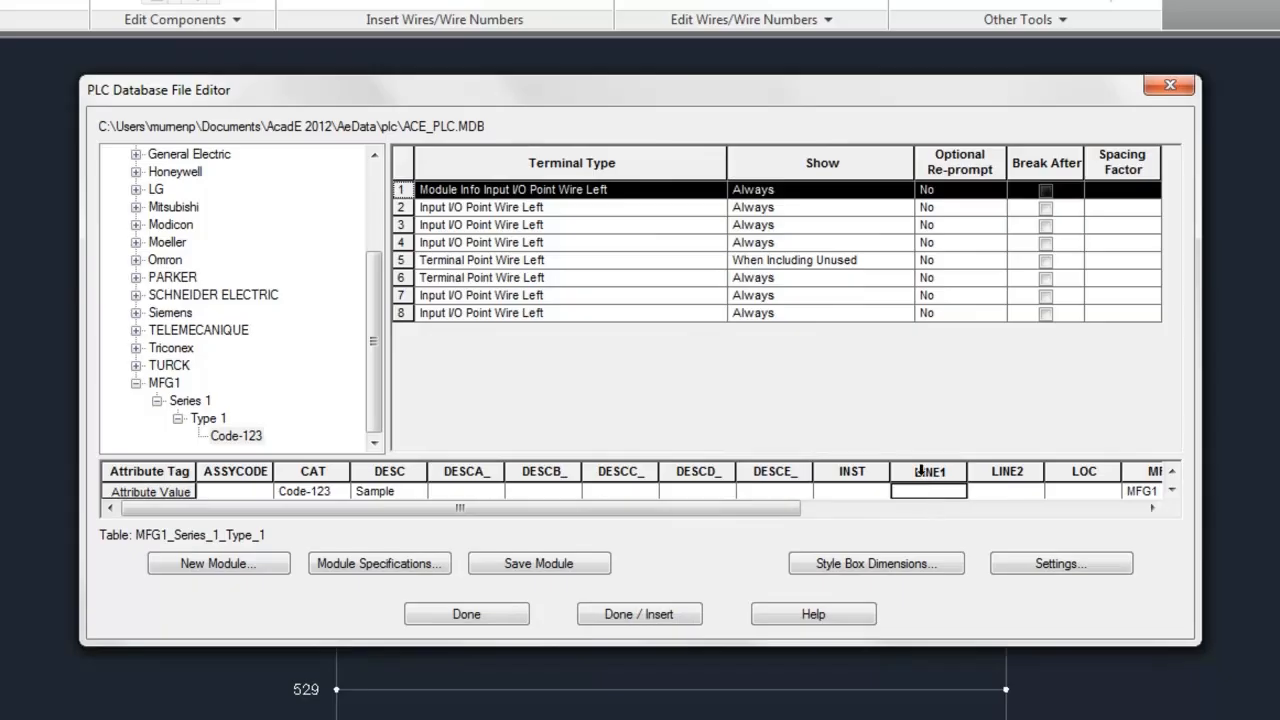
- Set the first terminal's LINE1 attribute to Rack %%1 and its LINE2 attribute to Slot %%2
text(Rack %%1)
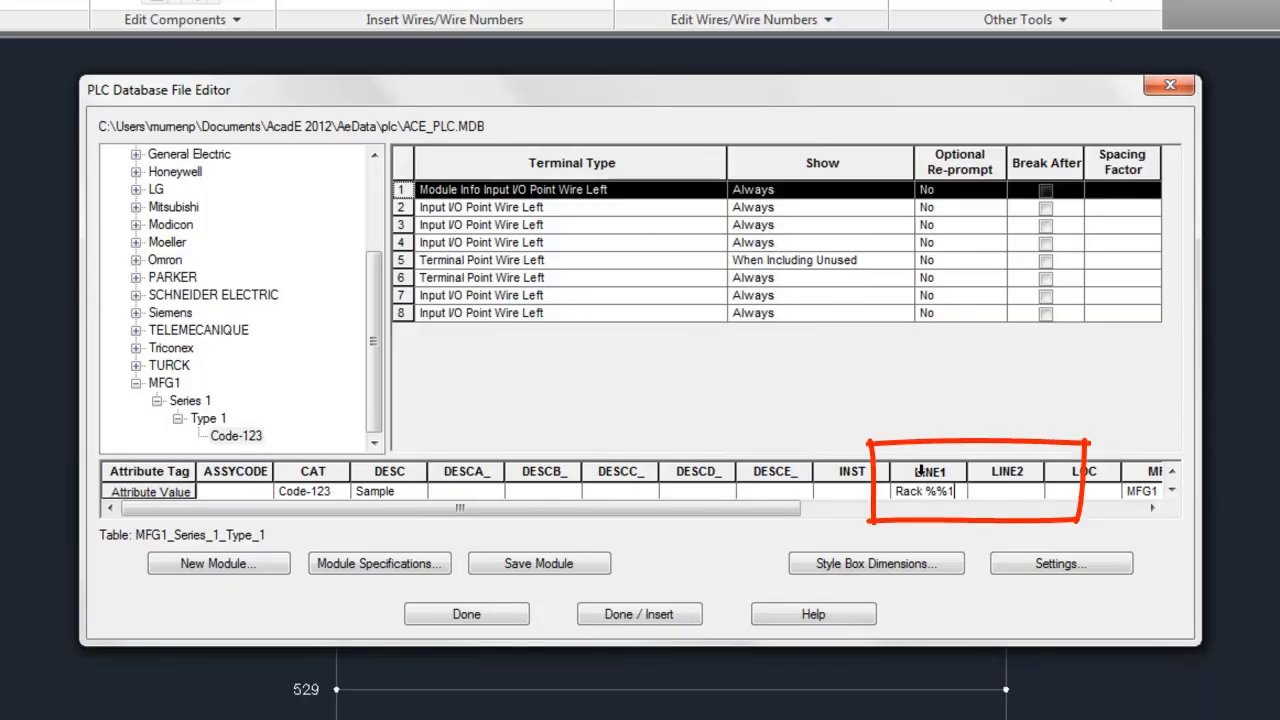
key(Tab)
text(Slot %%2)
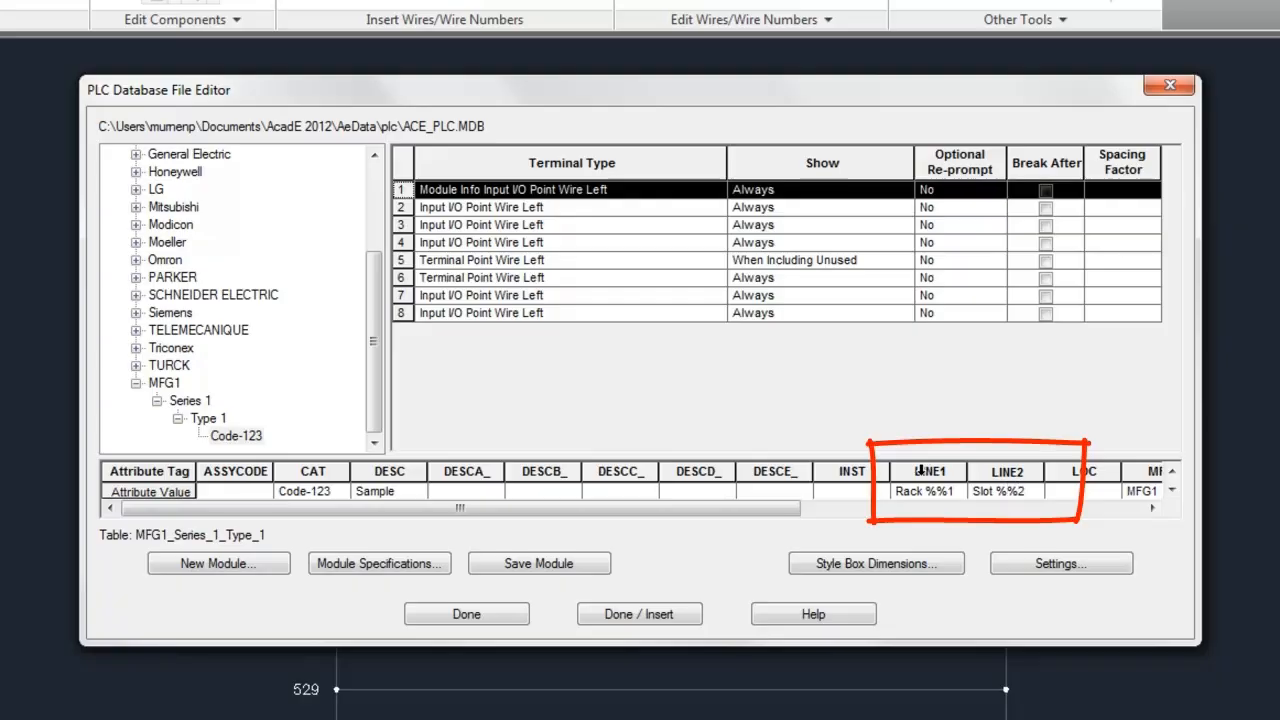
- Enter the input terminal descriptions, from IN2 on row 2 to IN6 on row 8, and save the module for insertion in the drawing
click(405, 207)
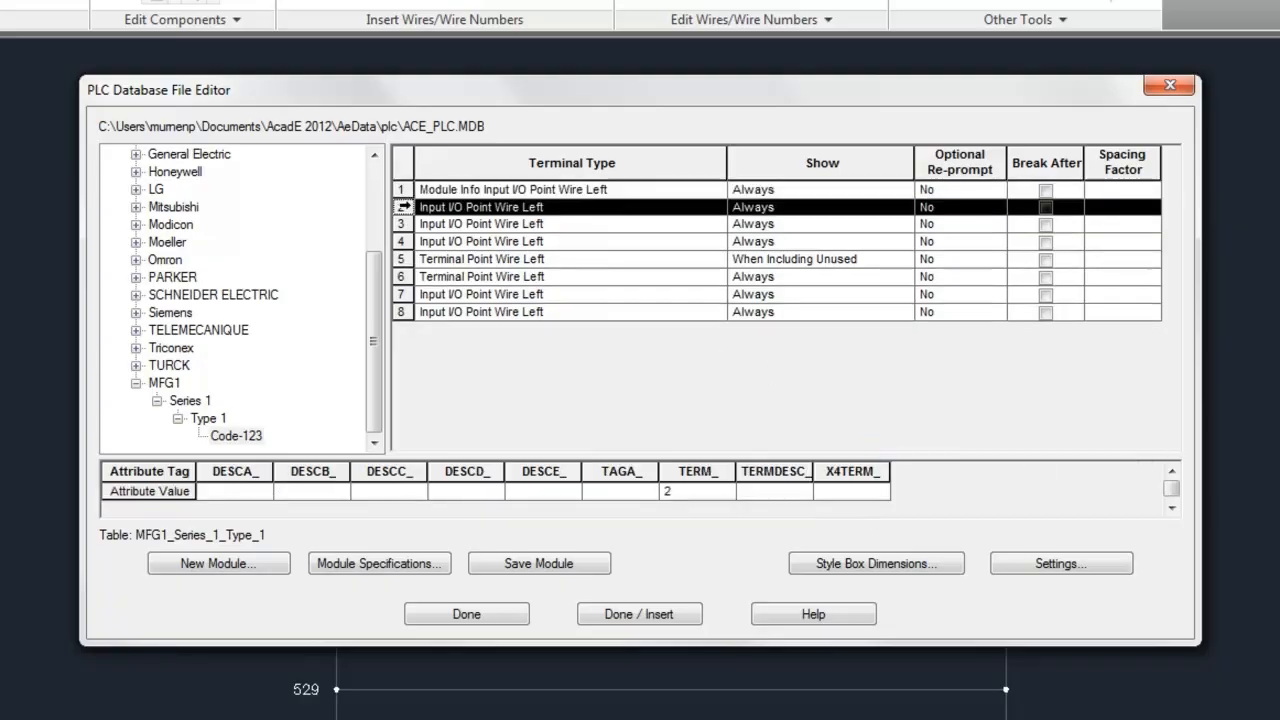
click(773, 491)
text(IN2)
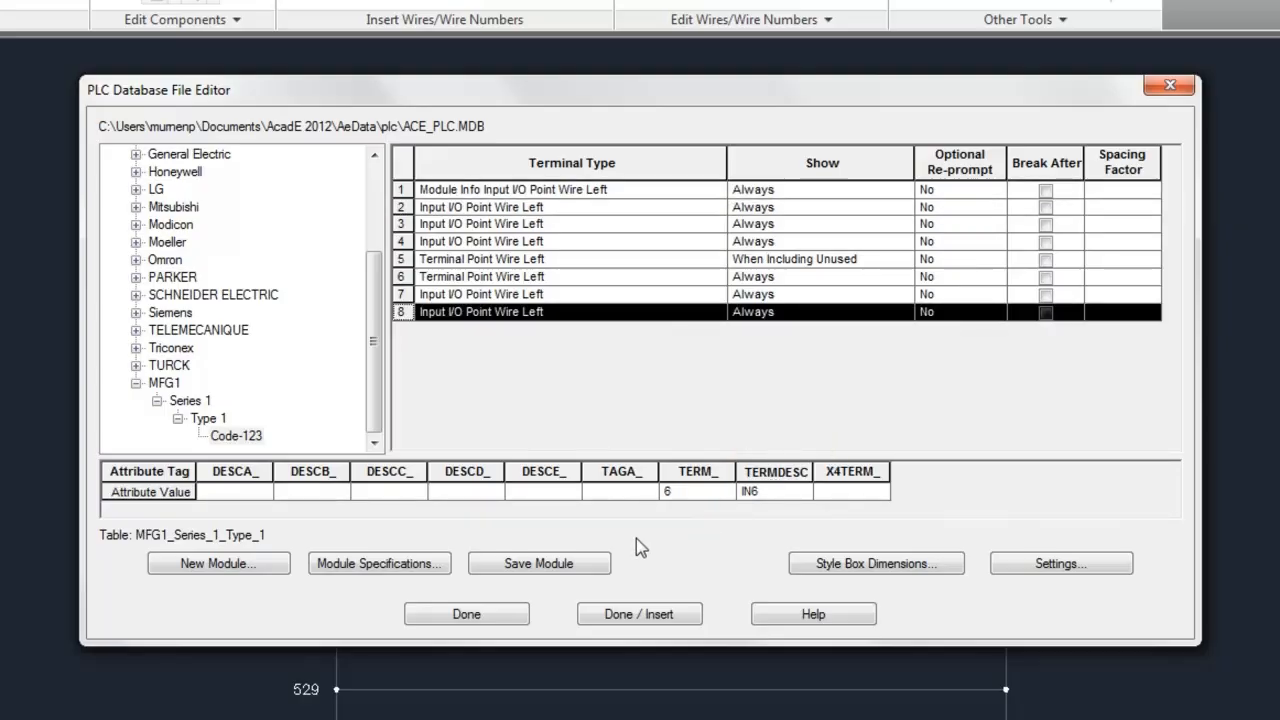
click(574, 563)
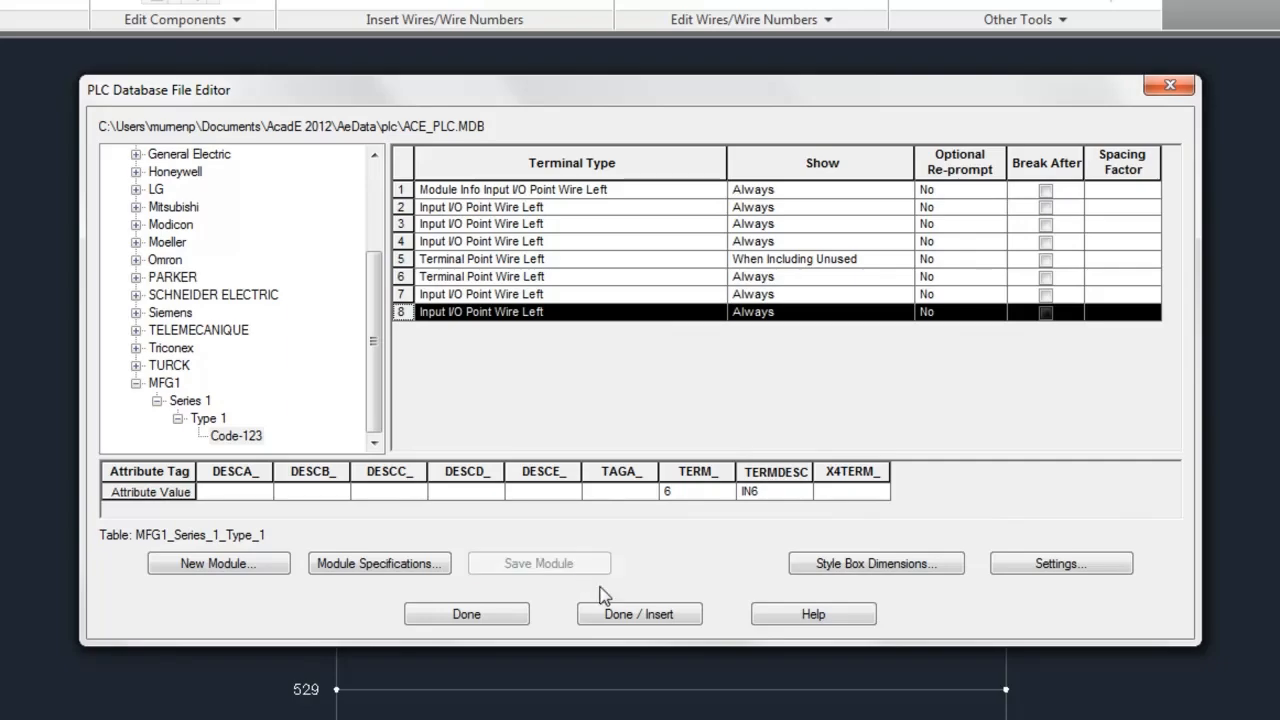
click(636, 614)
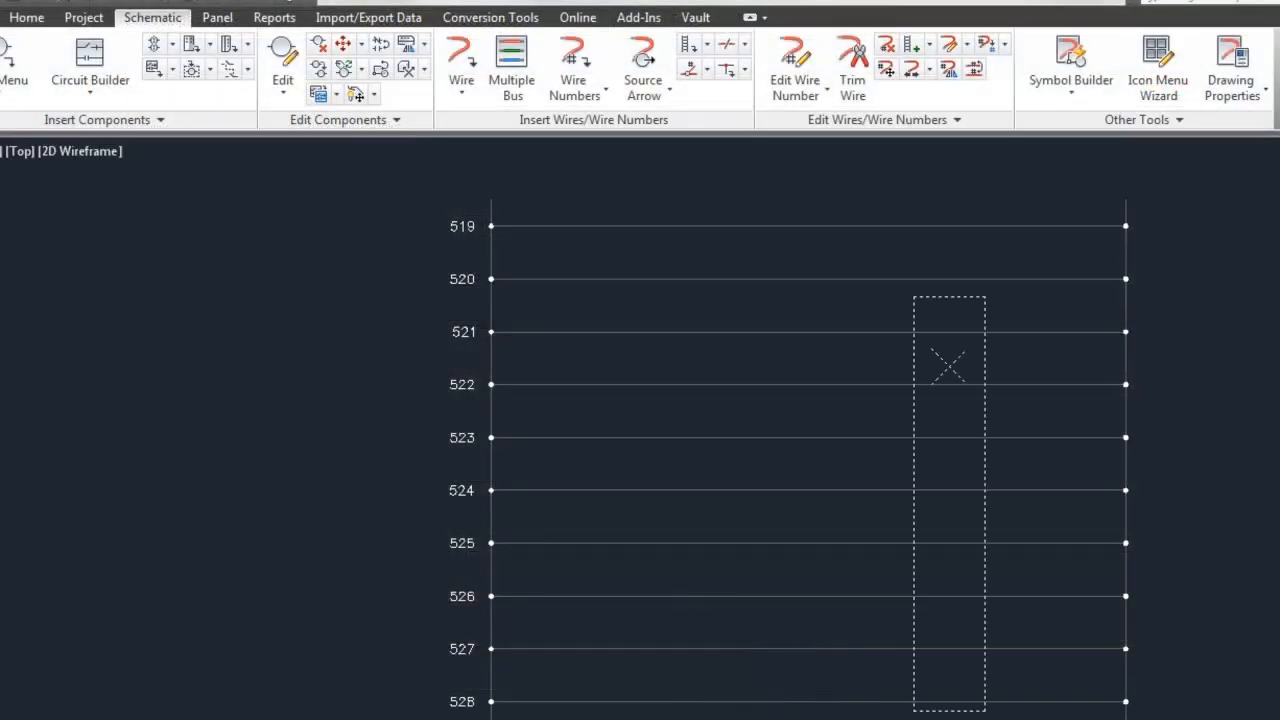
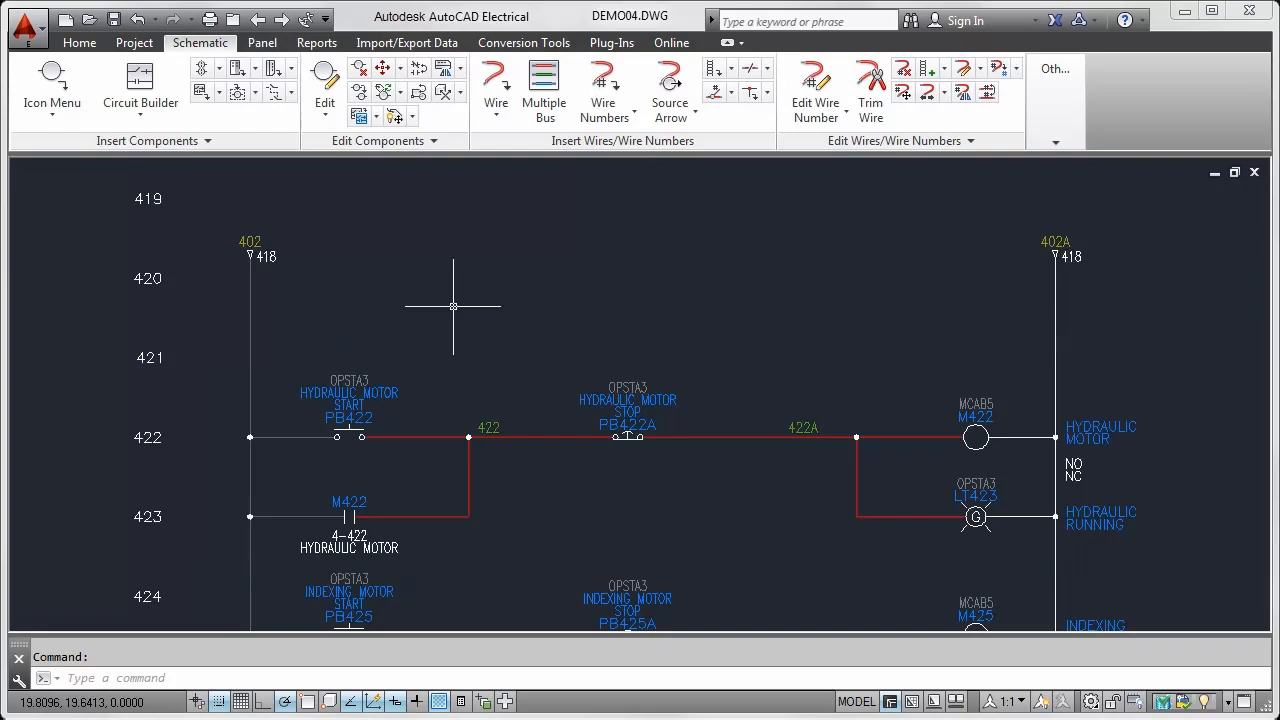
- Move the hydraulic motor circuit at lines 422 and 423 up by 1.0000 so it starts at line 421
click(376, 116)
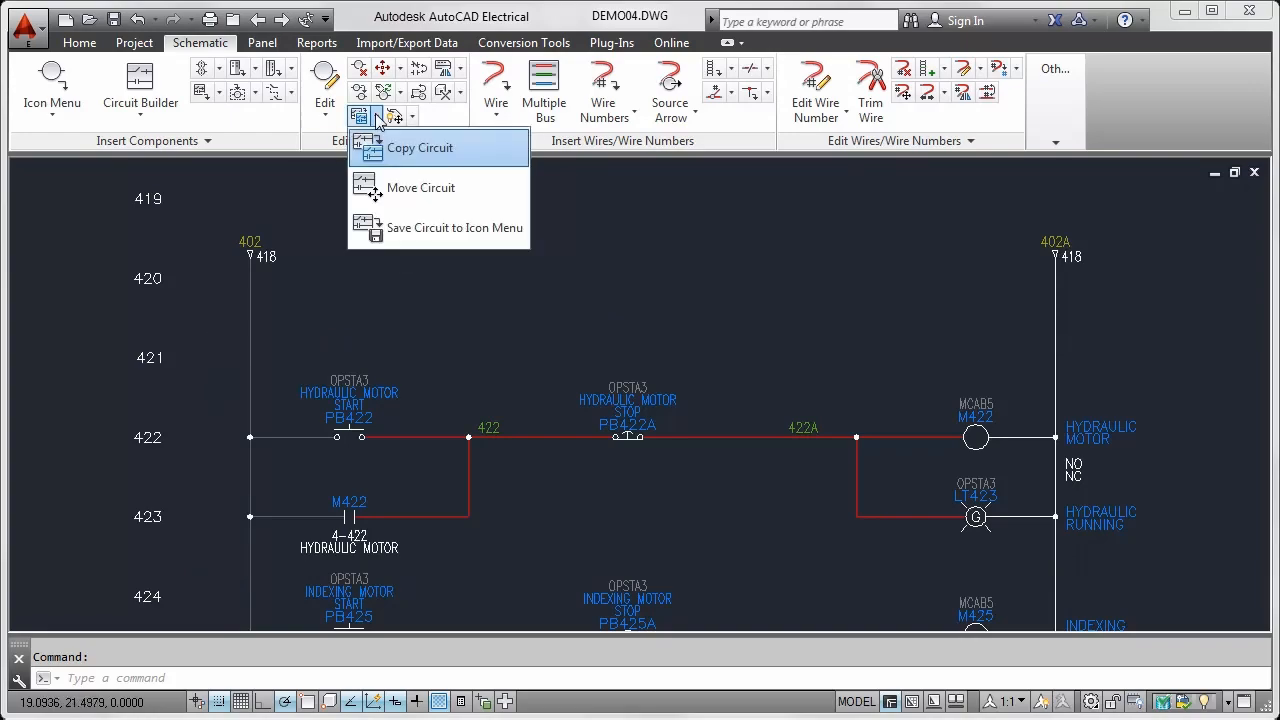
click(404, 188)
click(219, 314)
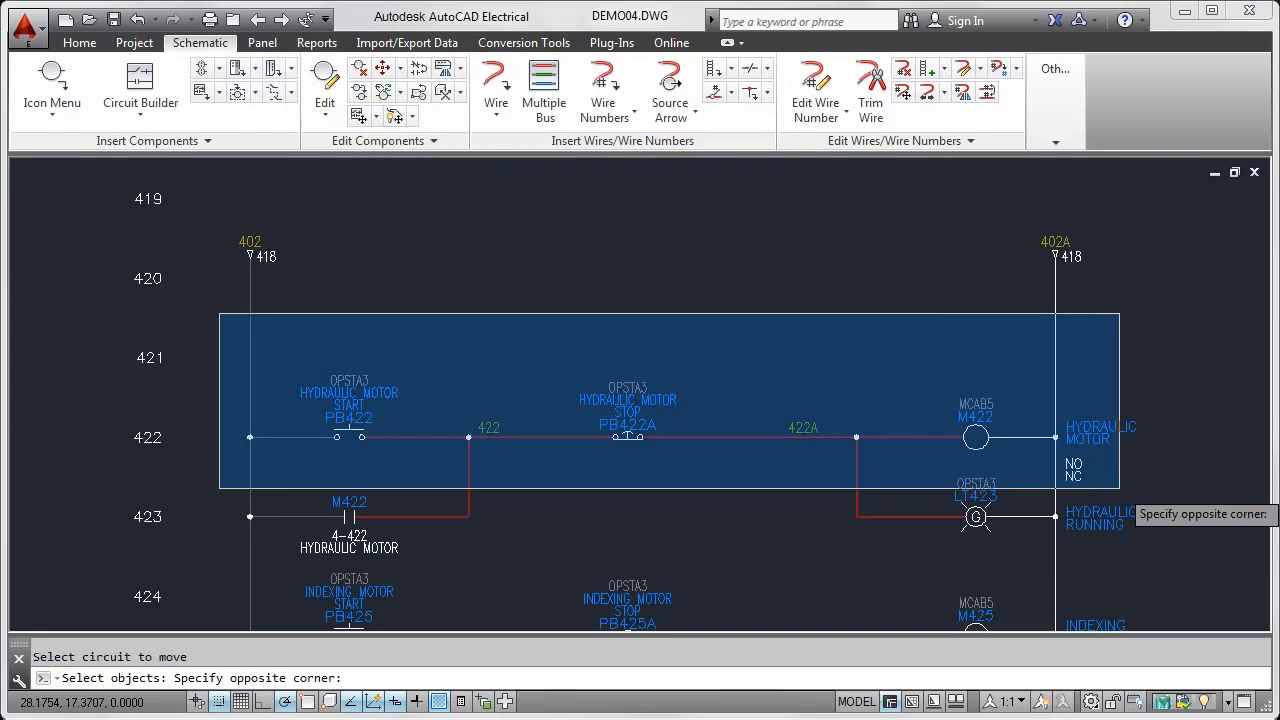
click(1166, 558)
key(Return)
click(249, 437)
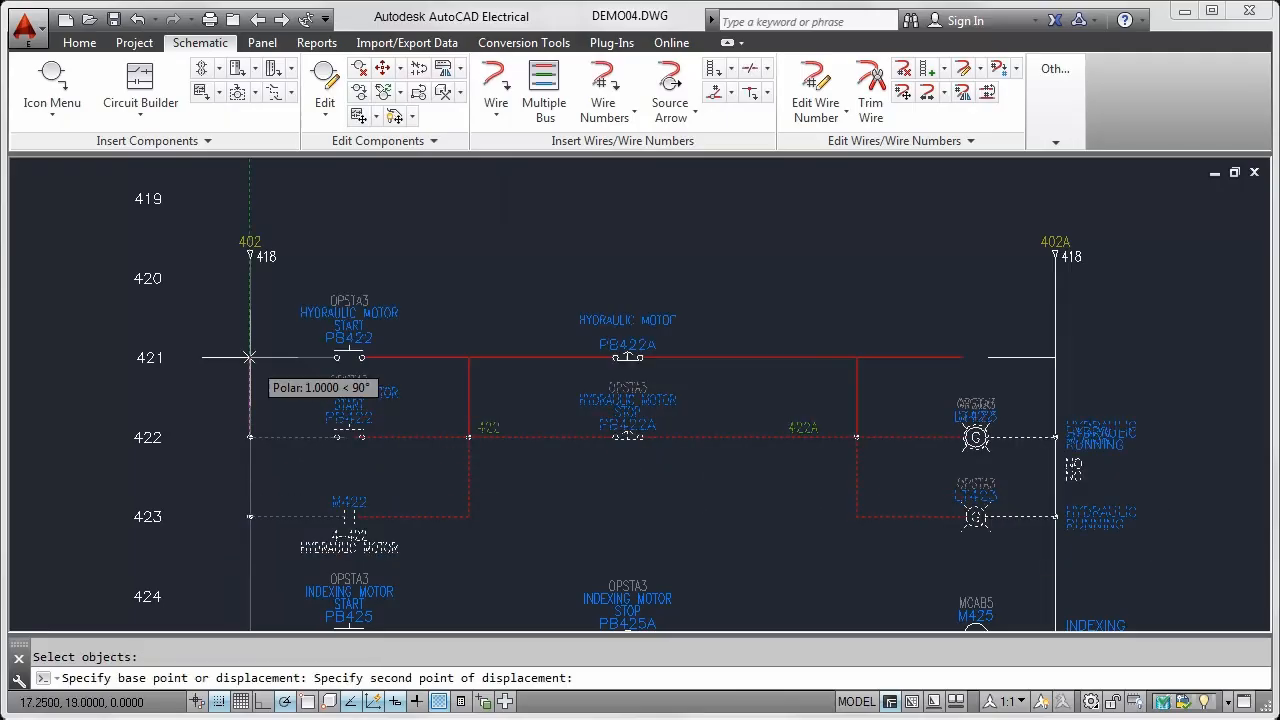
click(249, 357)
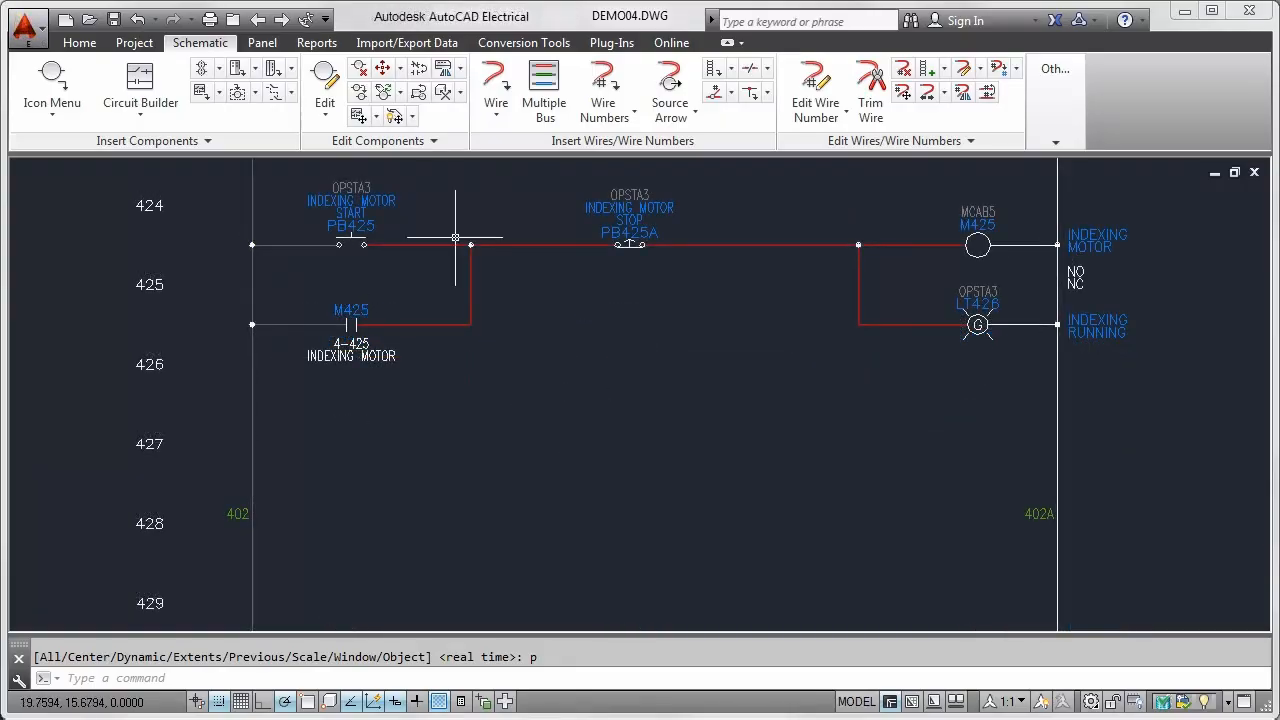
- Copy the indexing motor circuit at lines 425 and 426, including its coil and light, down the same ladder to near line 427
click(376, 116)
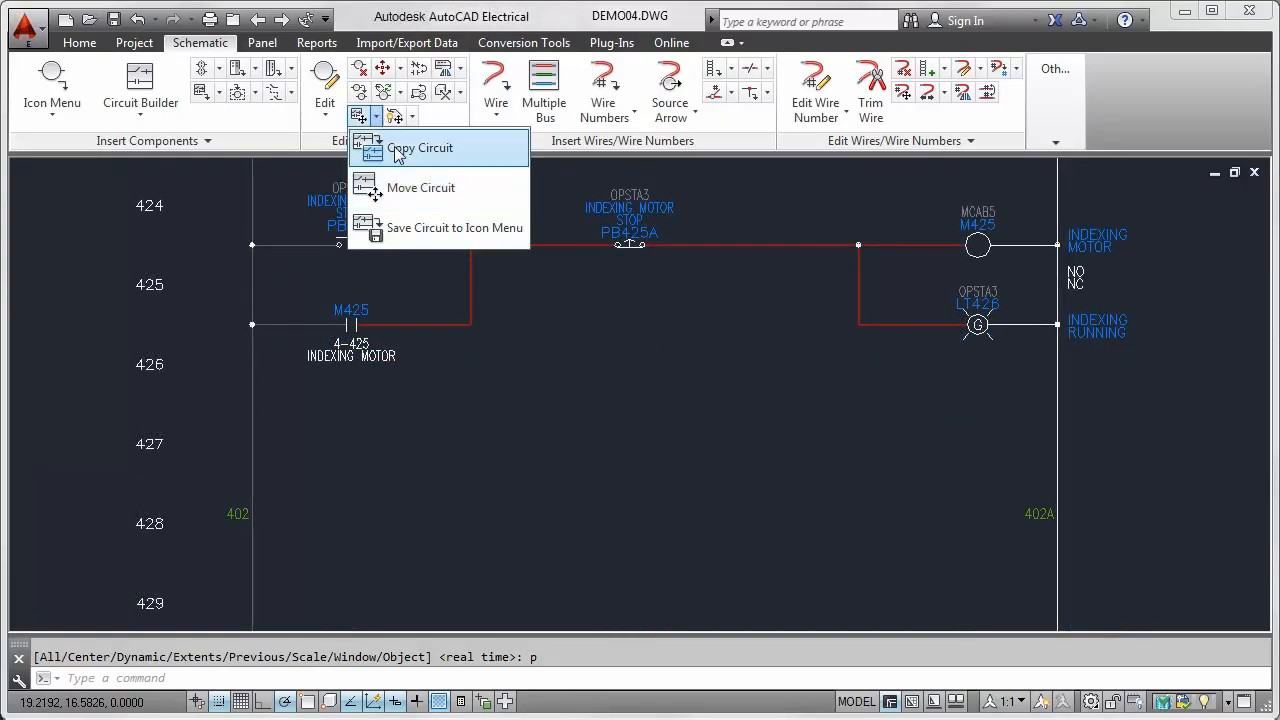
click(398, 150)
click(220, 166)
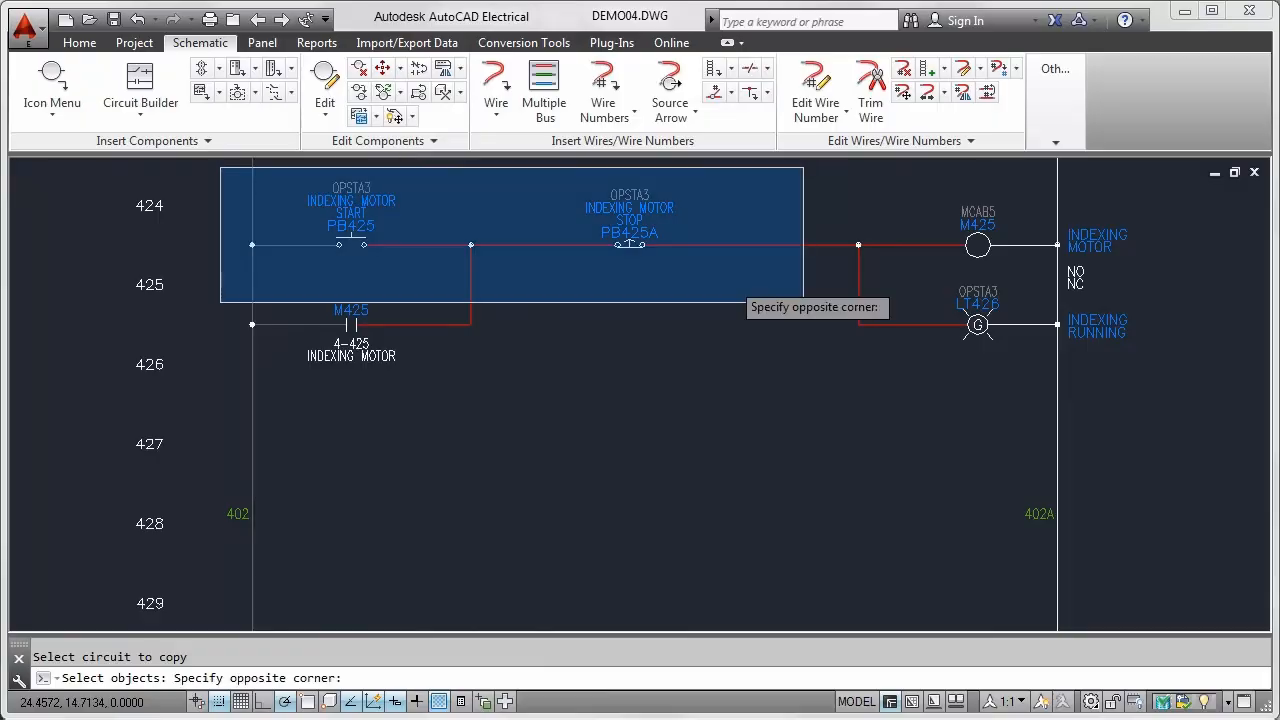
click(1188, 392)
key(Return)
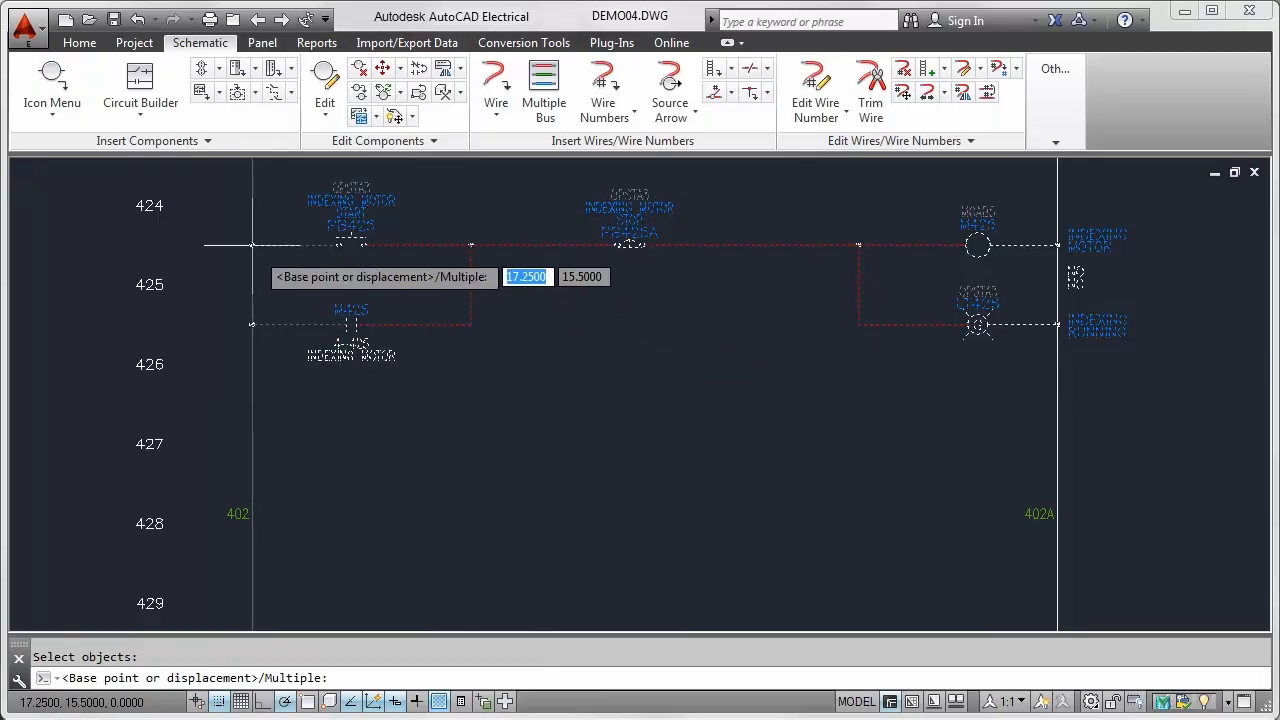
click(252, 244)
click(252, 443)
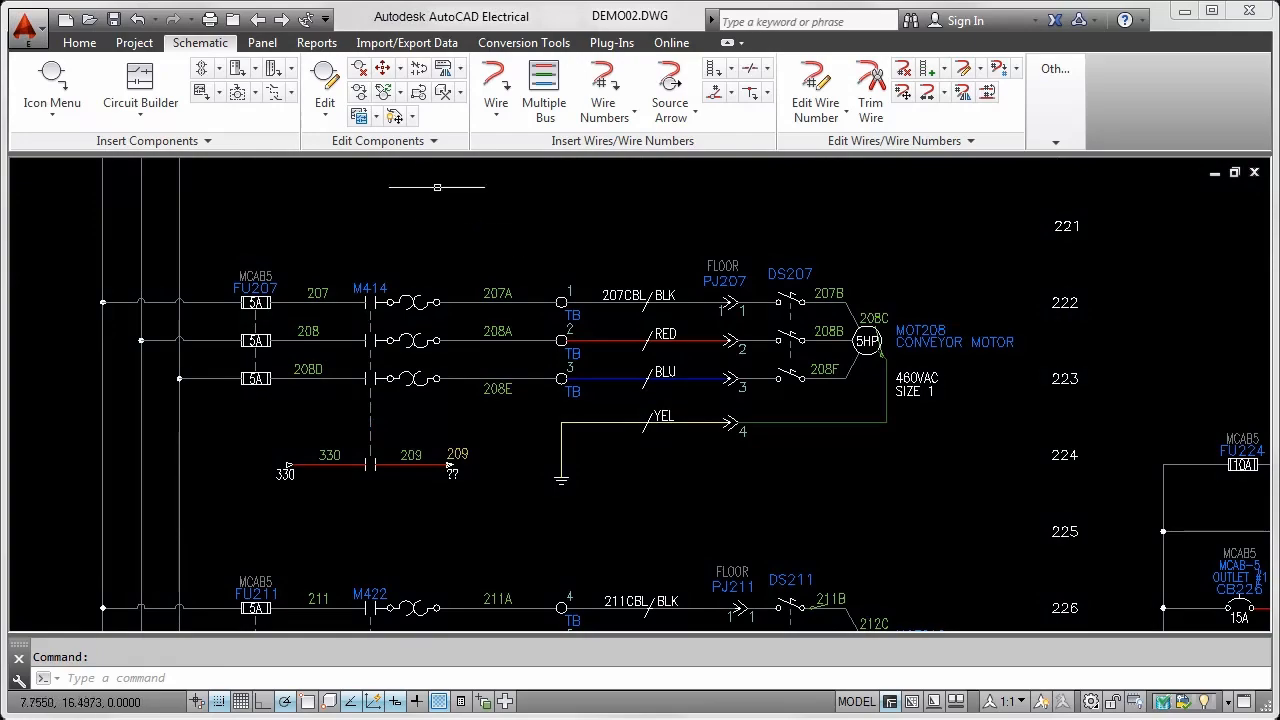
- In DEMO02.DWG, create a new circuit for the icon menu with the icon name and drawing file name MyMotor
click(376, 116)
click(400, 229)
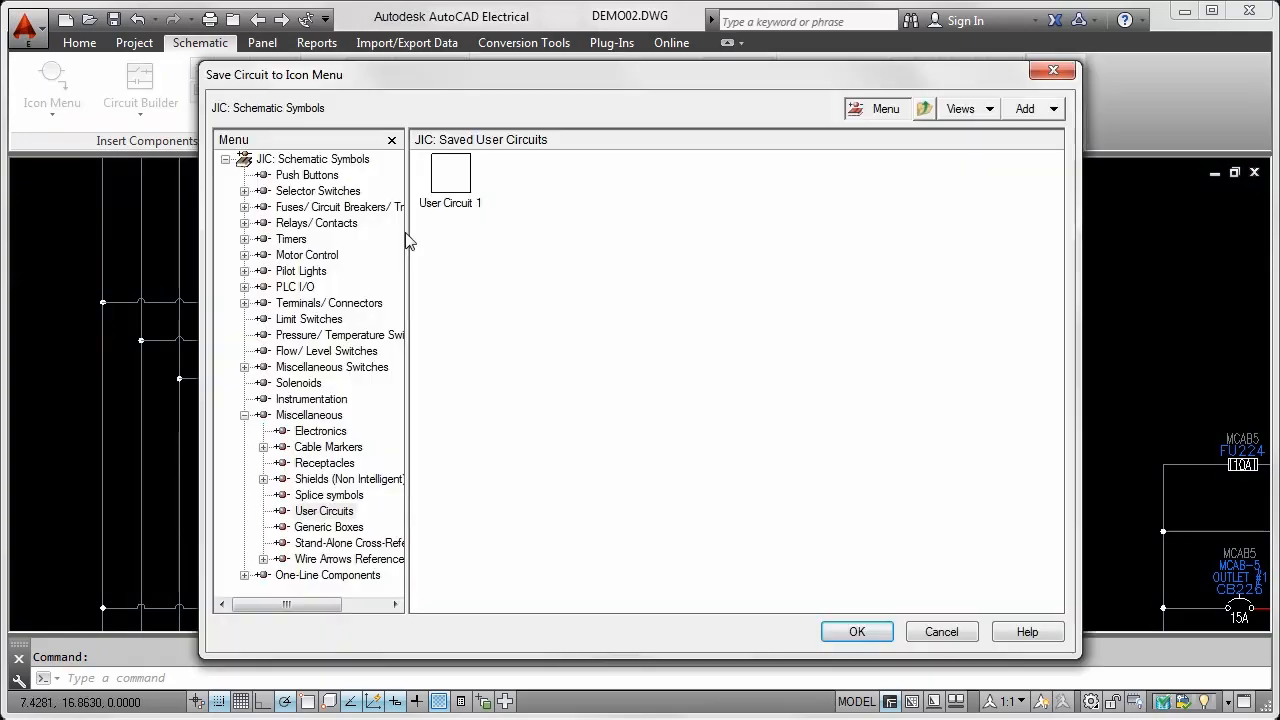
click(1040, 110)
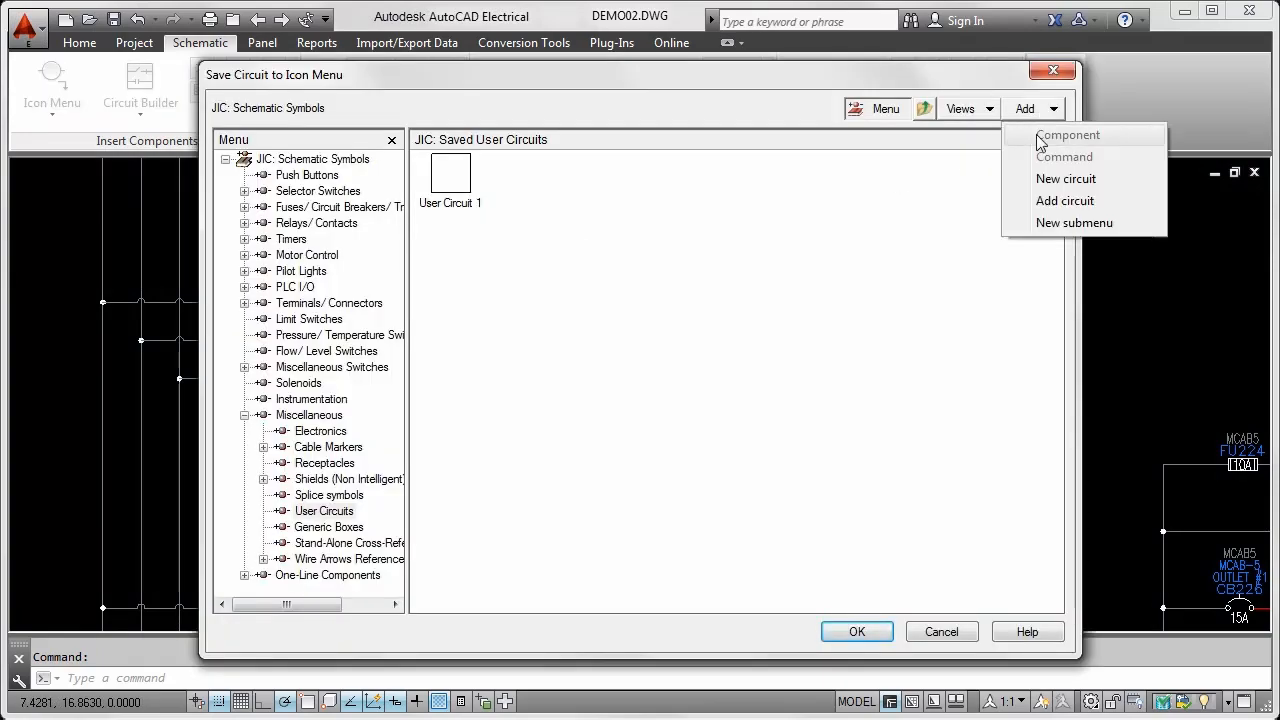
click(1066, 178)
text(MyMotor)
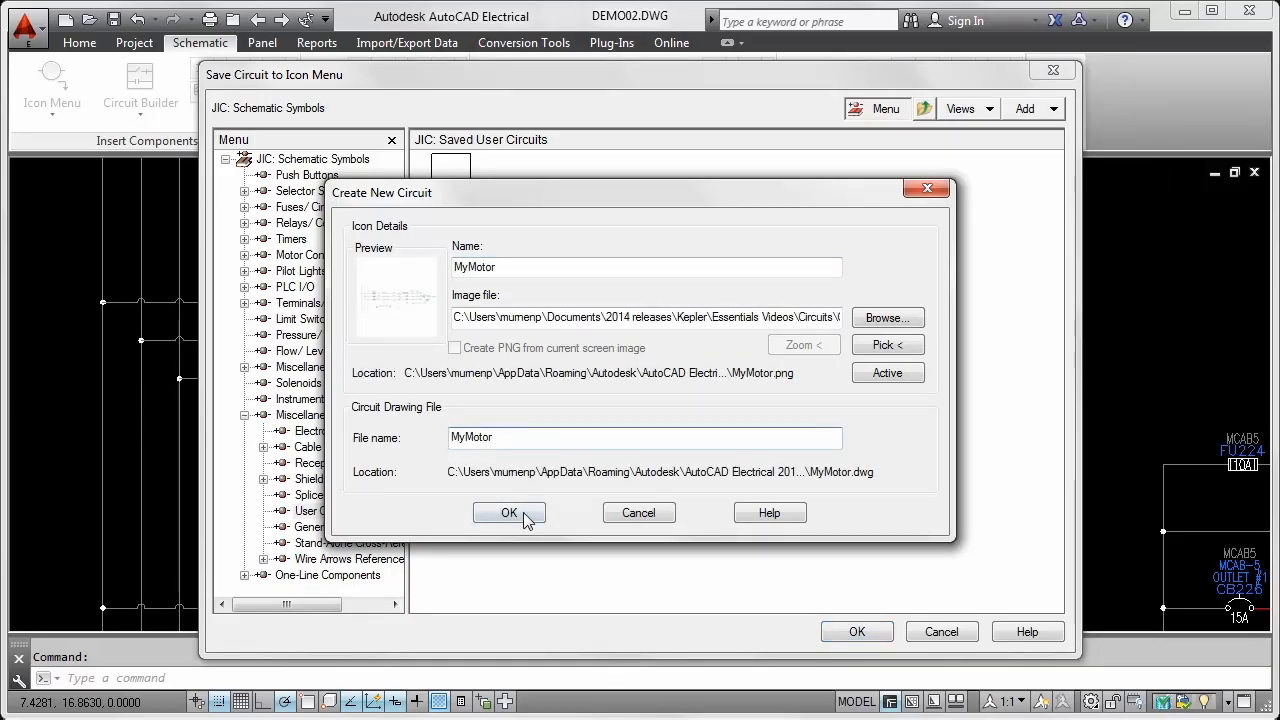
click(509, 513)
- Define MyMotor from the whole conveyor motor circuit at lines 222 to 224, based at its first bus connection, and save it among the user circuits
click(103, 304)
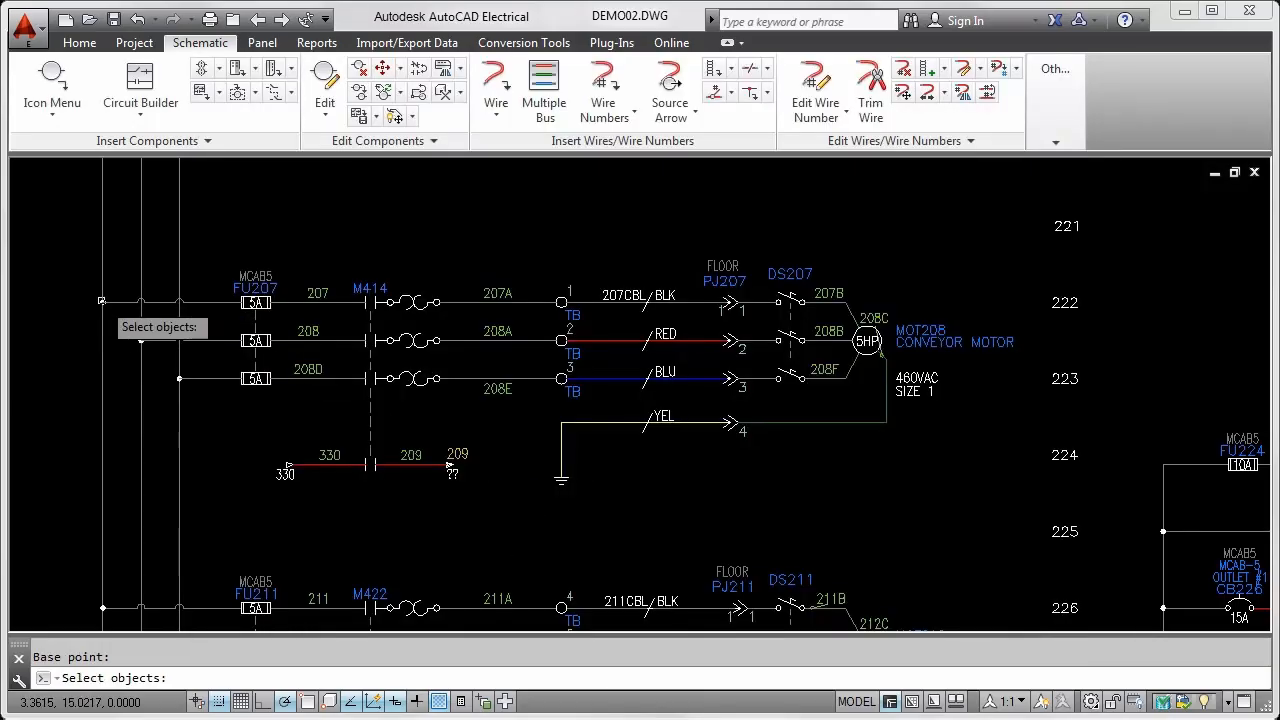
click(81, 230)
click(1036, 524)
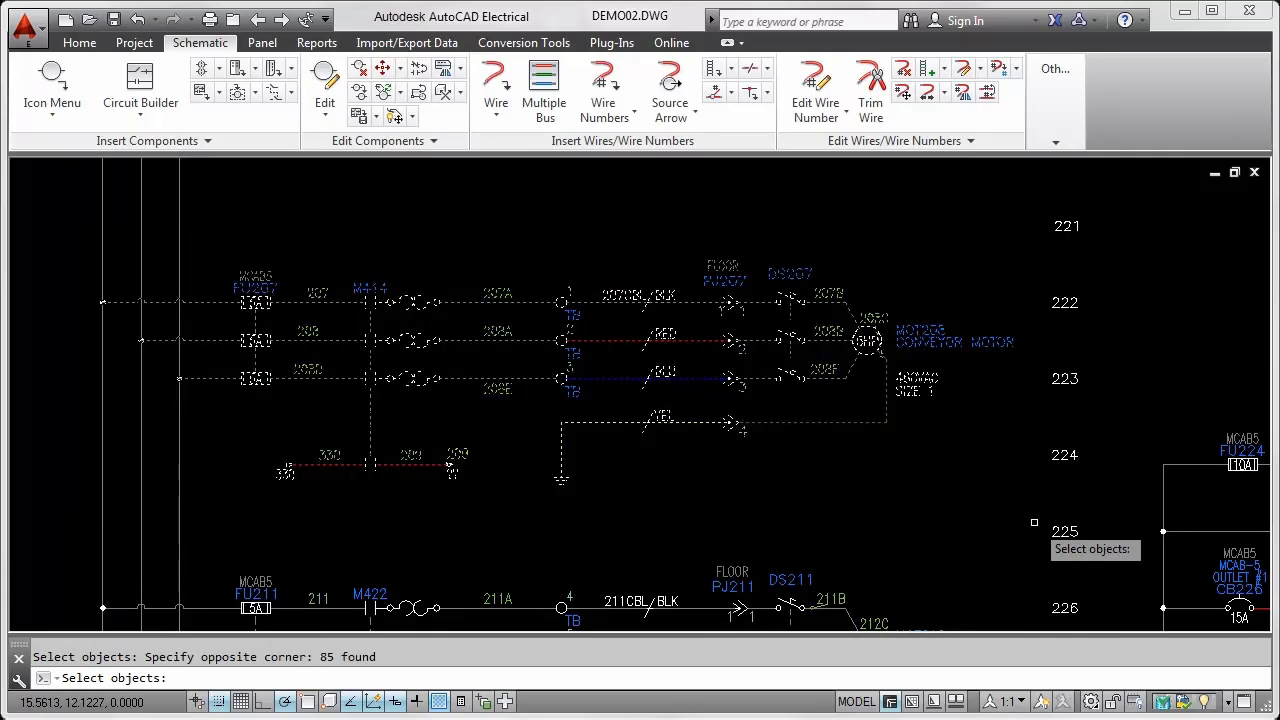
key(Return)
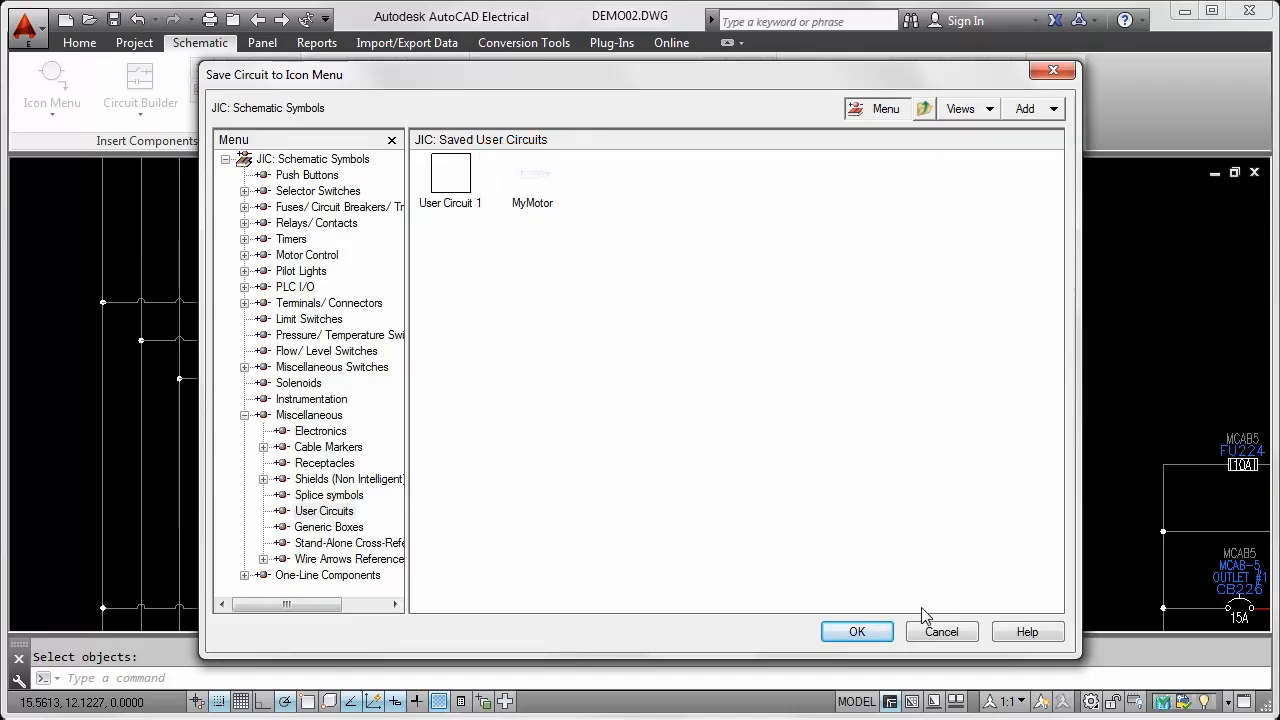
click(868, 633)
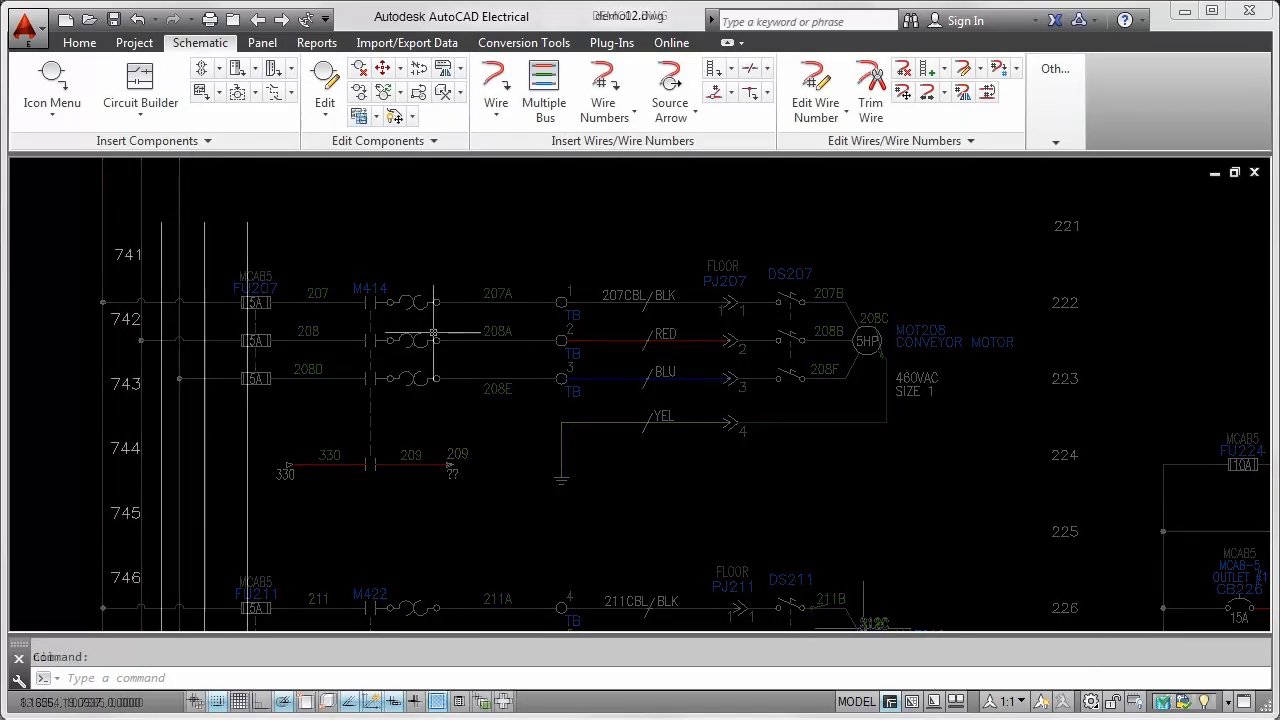
- Insert the saved MyMotor user circuit into demo12.dwg on the first bus wire at line 742
click(220, 93)
click(238, 163)
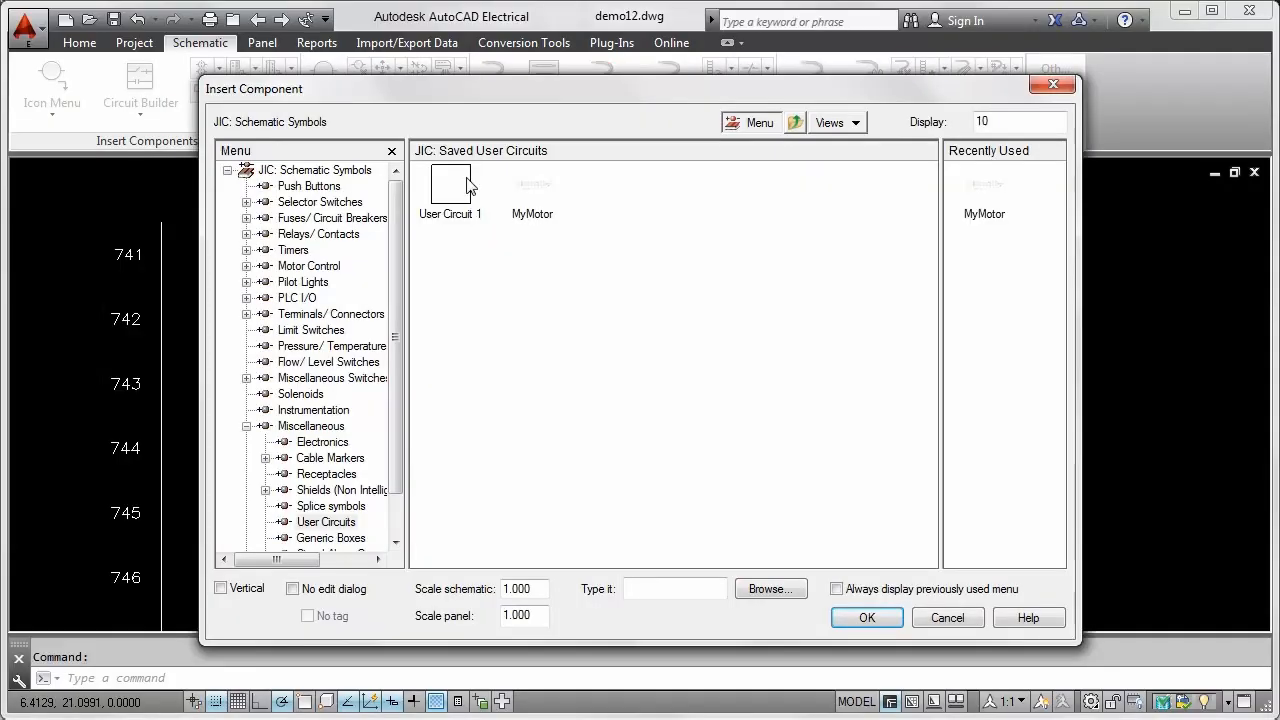
click(531, 190)
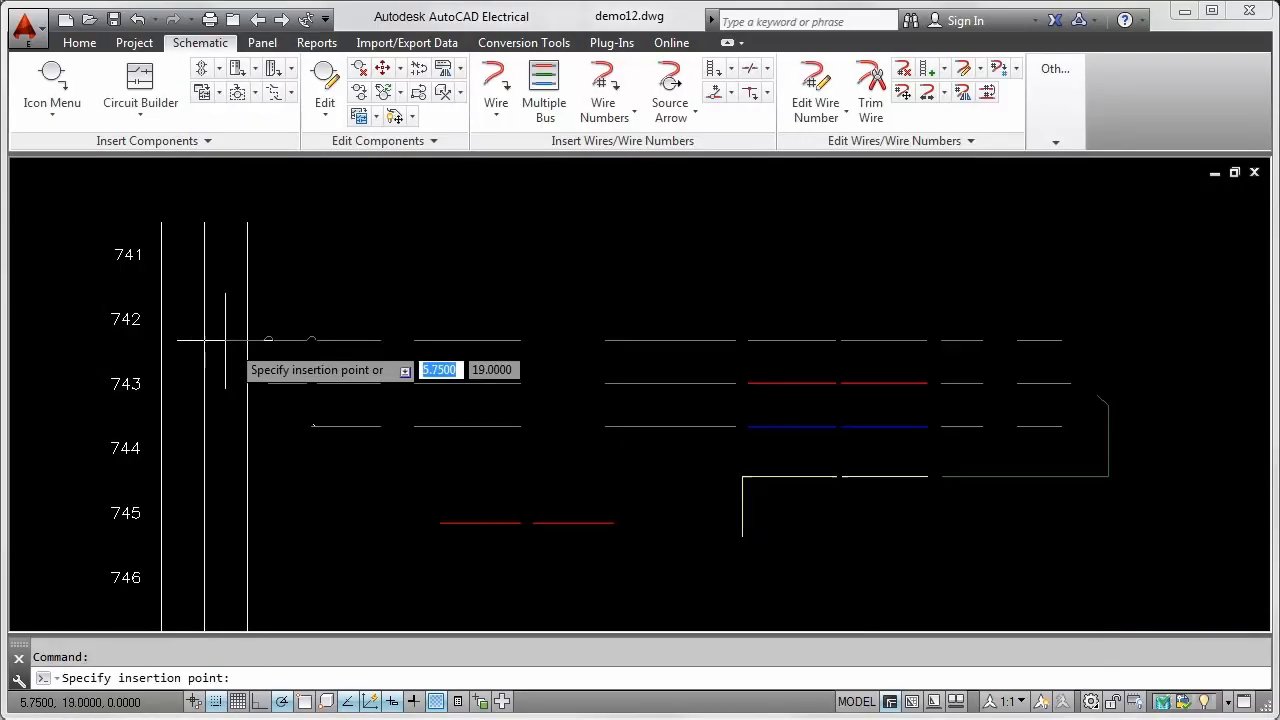
click(160, 320)
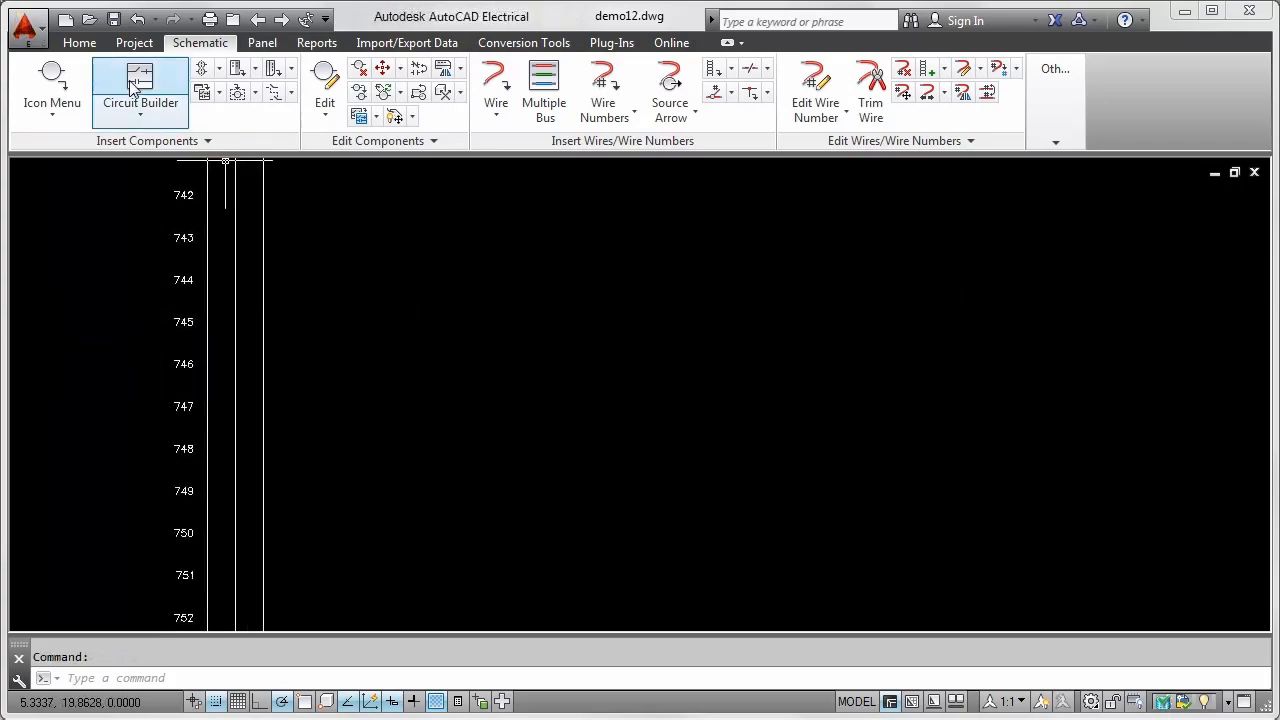
- Insert the predefined 3ph motor circuit Horizontal - FVNR - non reversing on the first bus wire at line 743
click(135, 85)
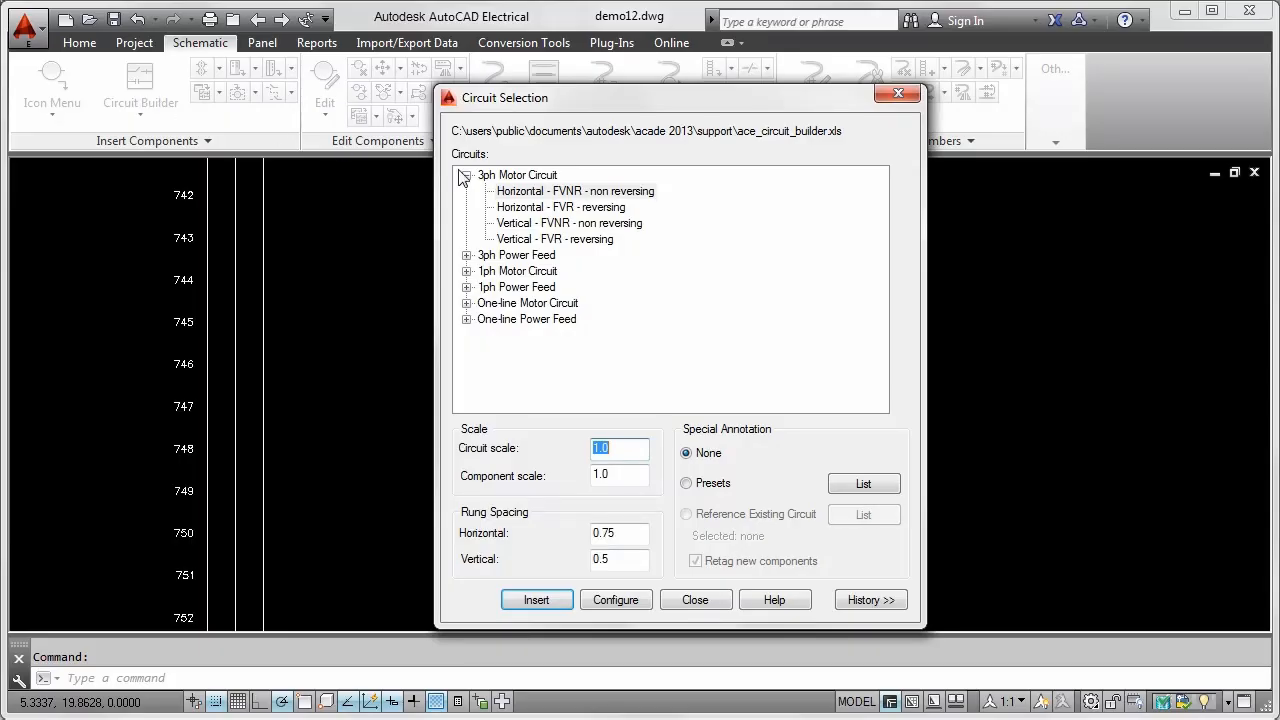
click(508, 193)
click(522, 602)
click(208, 240)
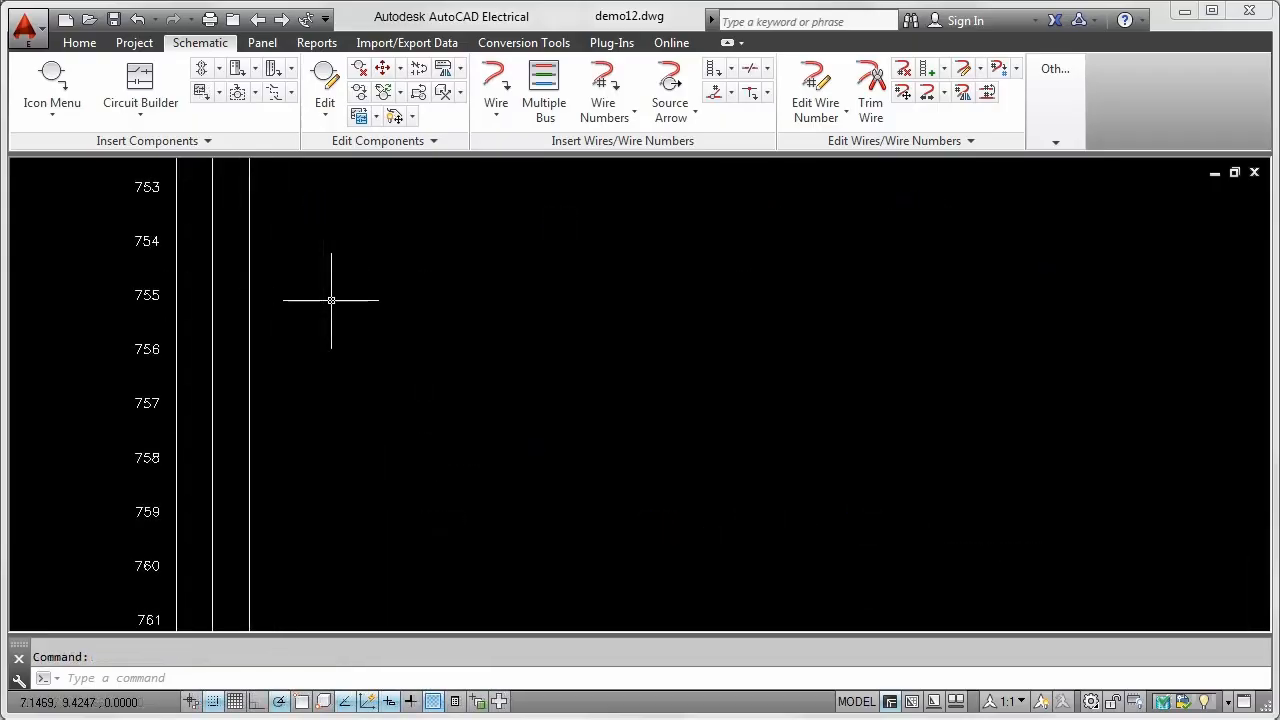
- Configure a Horizontal - FVNR - non reversing 3ph motor circuit at line 754 with a 30 HP, 1800 RPM, 208 V induction motor
click(140, 80)
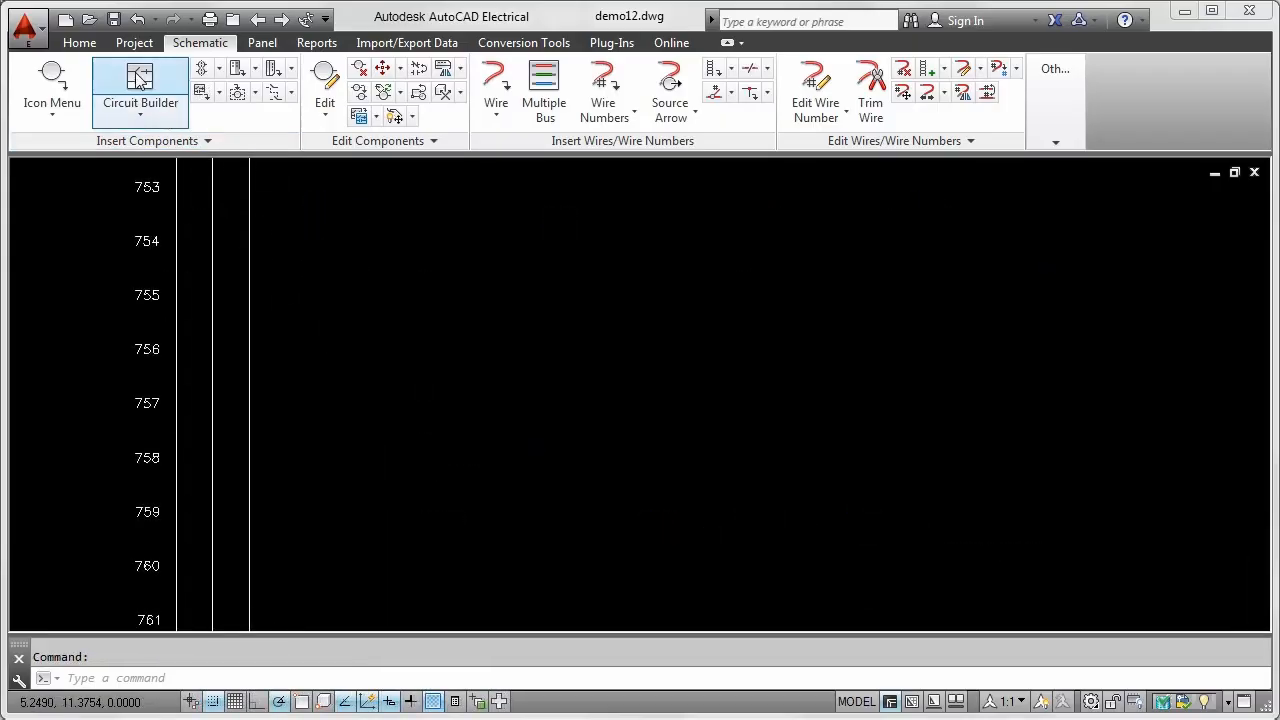
click(460, 176)
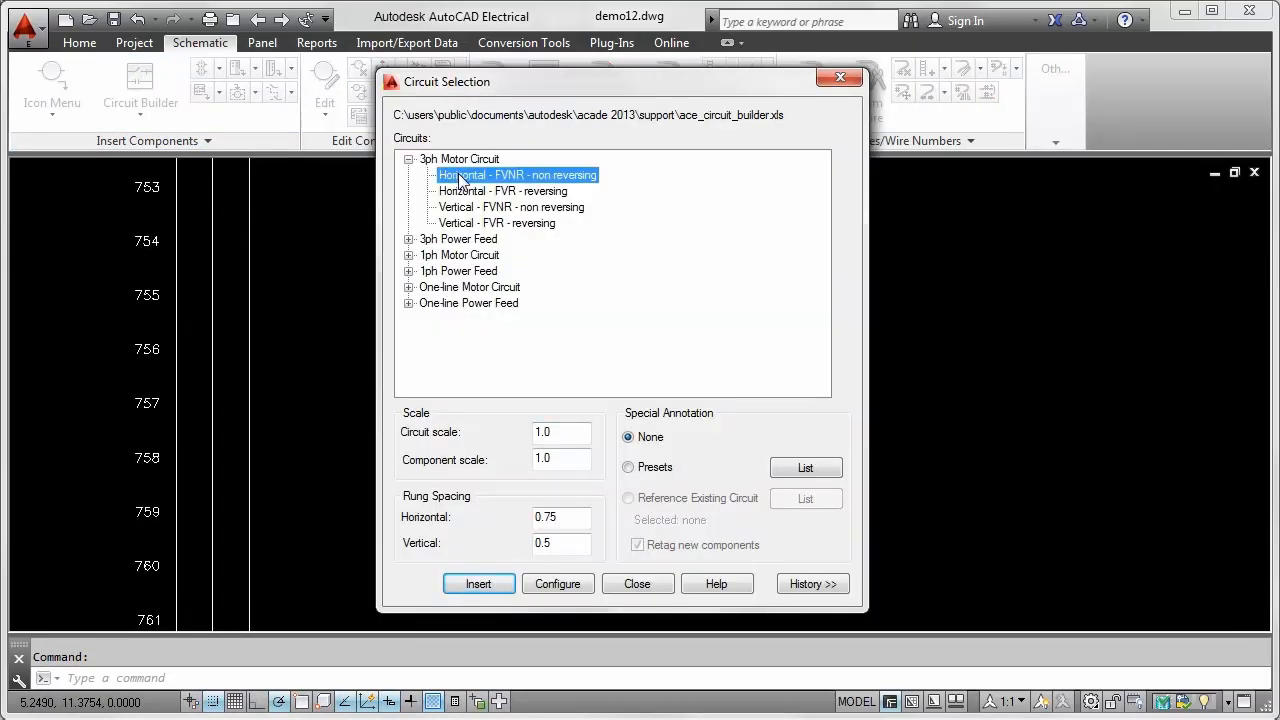
click(580, 583)
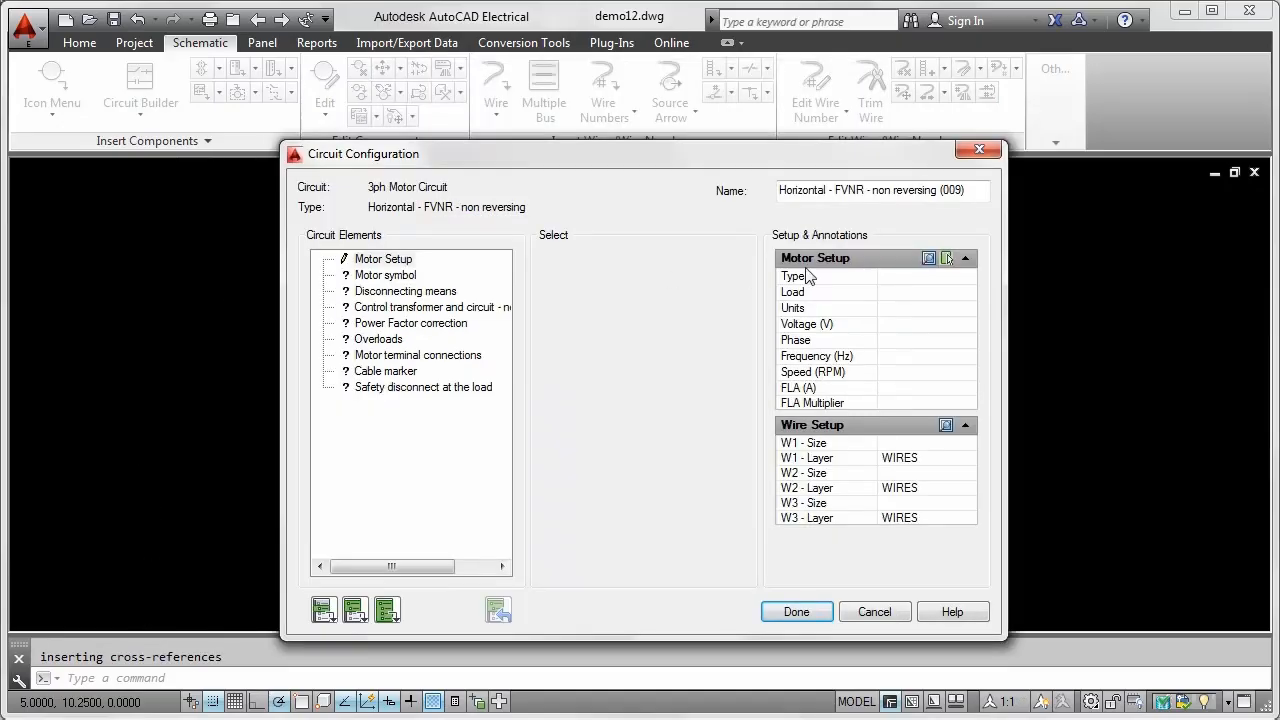
click(929, 258)
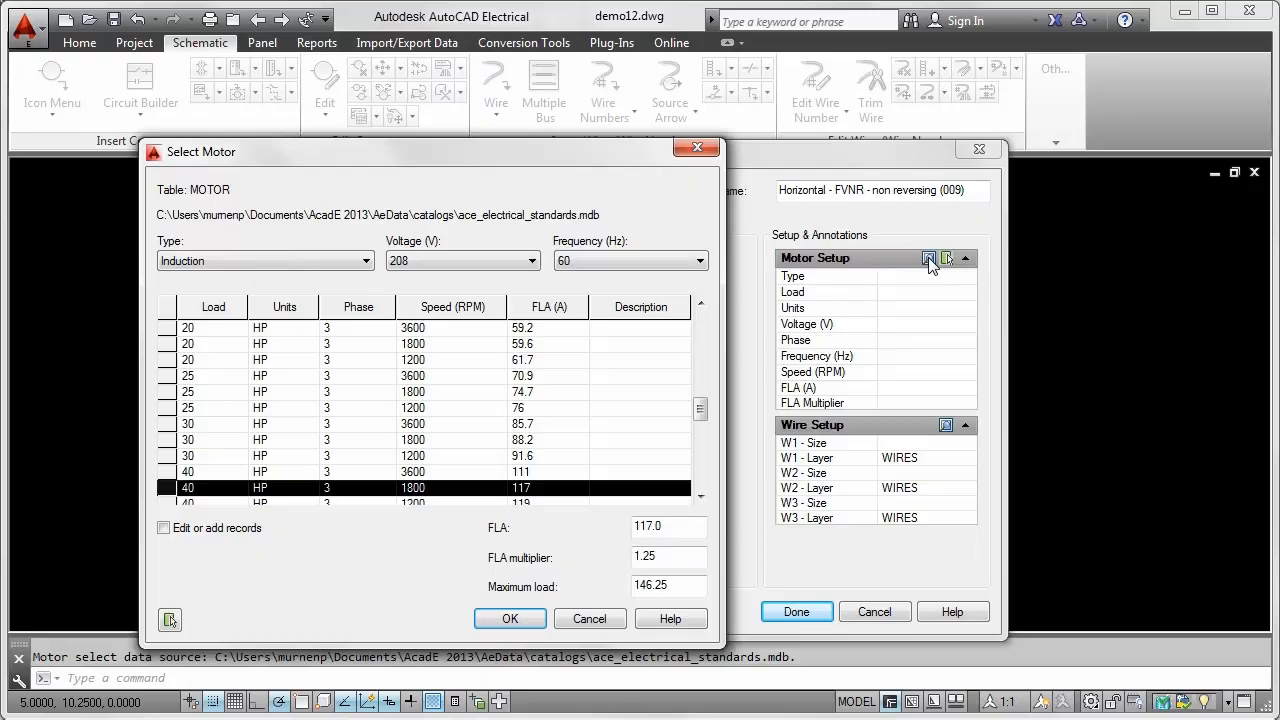
double_click(417, 440)
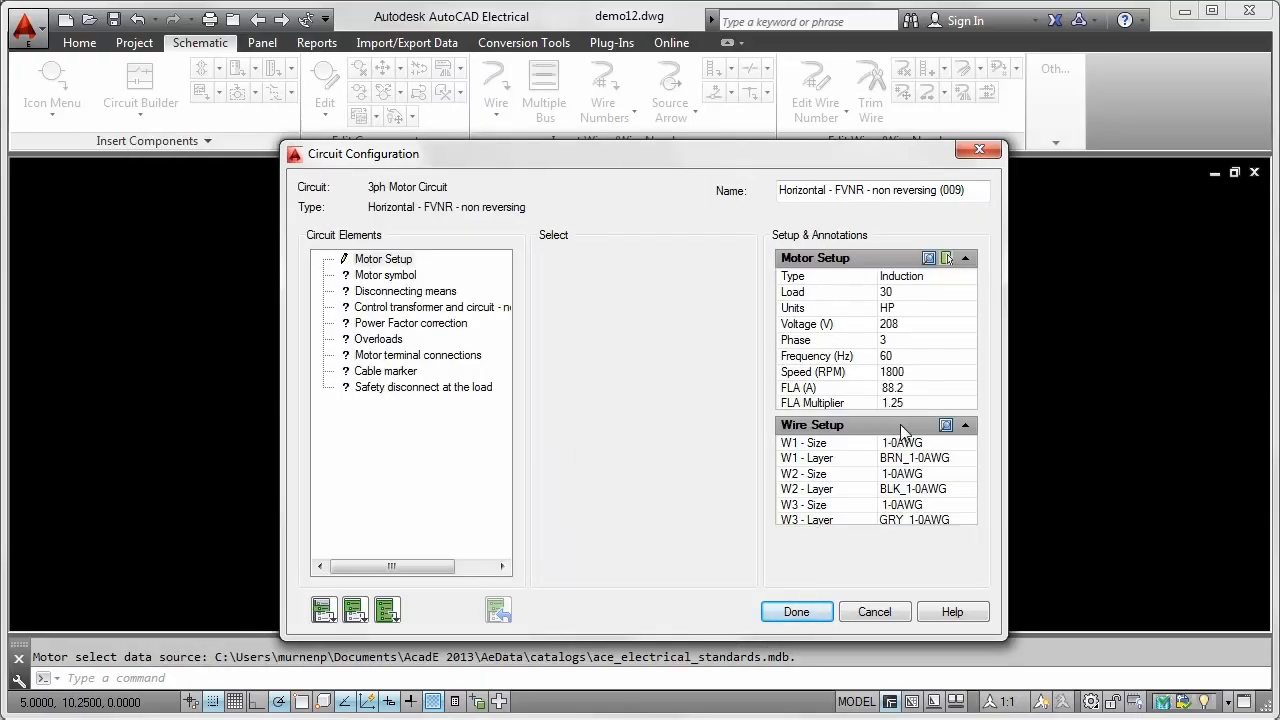
- In the wire size lookup, keep the CU wire type and enable ambient temperature correction, opening its temperature range choices
click(945, 426)
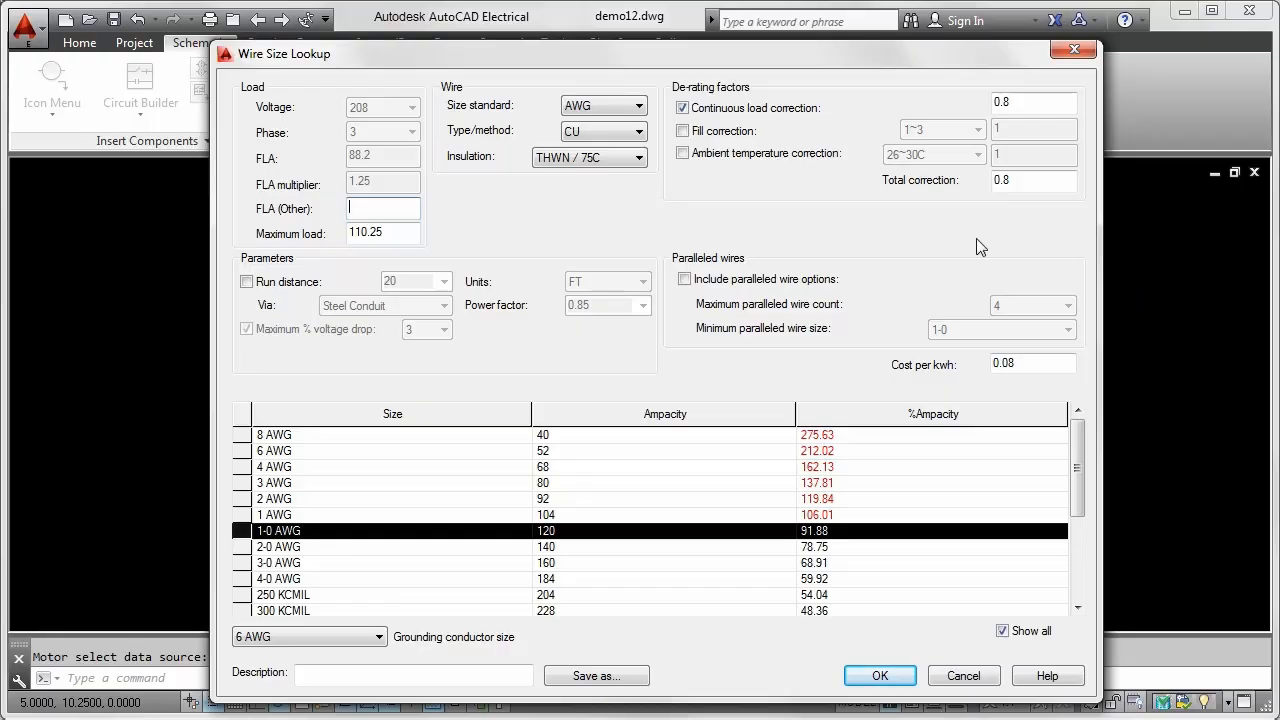
click(638, 132)
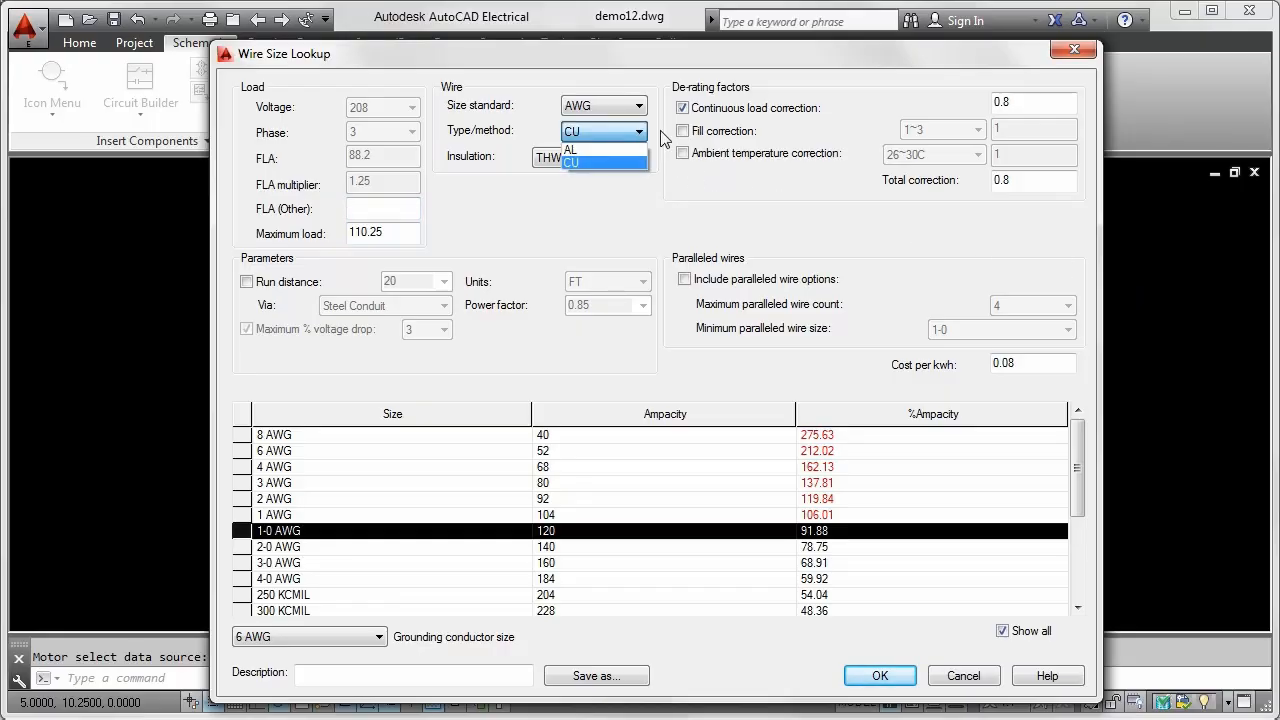
click(684, 154)
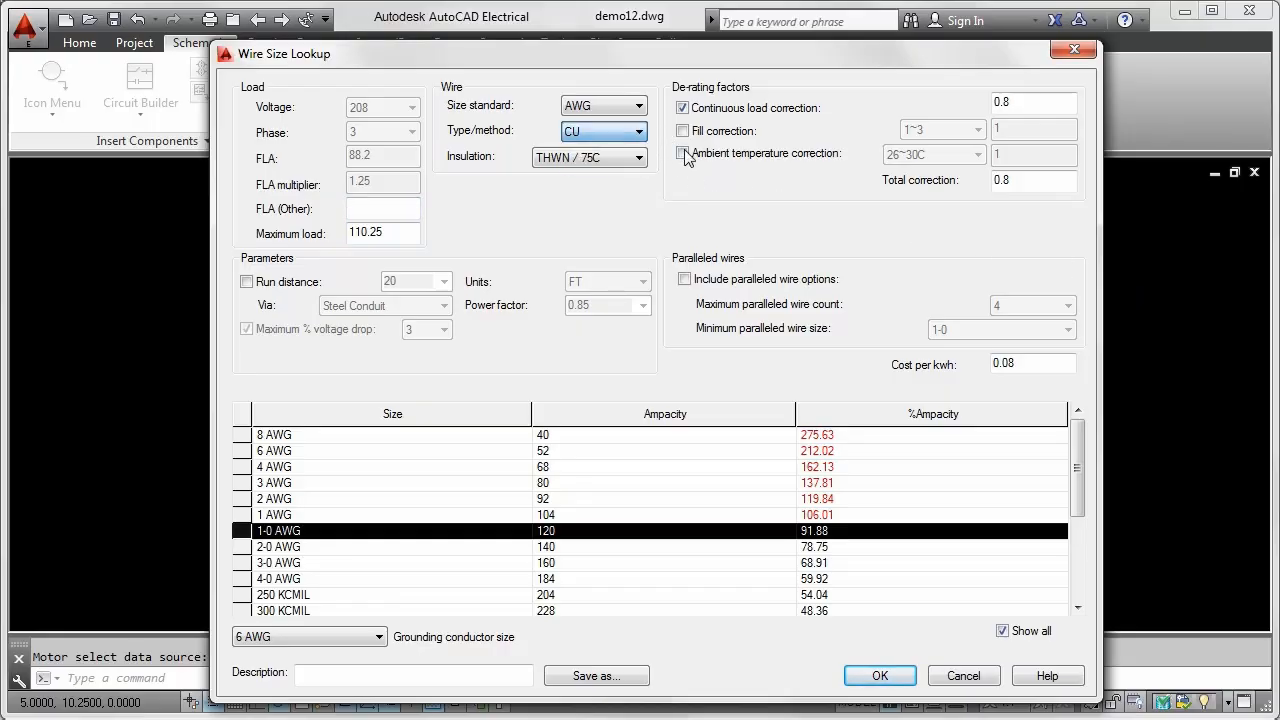
click(684, 154)
click(967, 157)
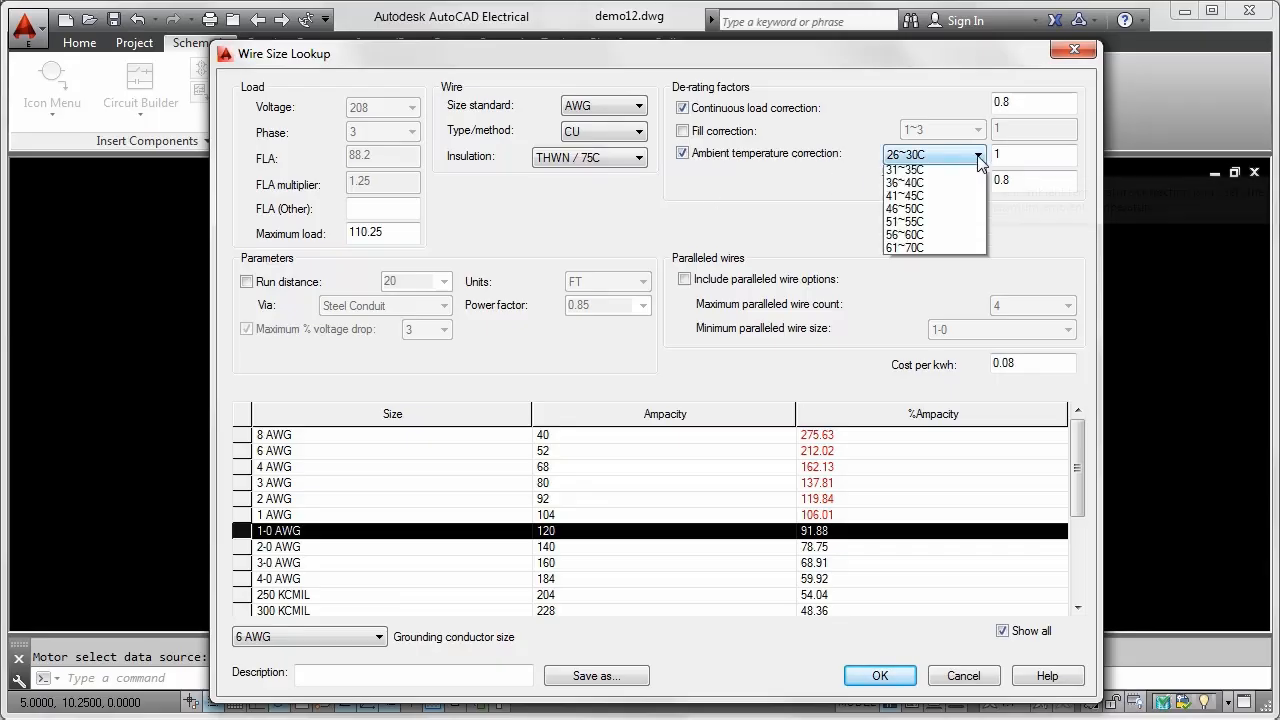
- Size the motor circuit wire as 4-0 AWG, using 36~40C ambient temperature correction and a 75 ft run distance
click(945, 214)
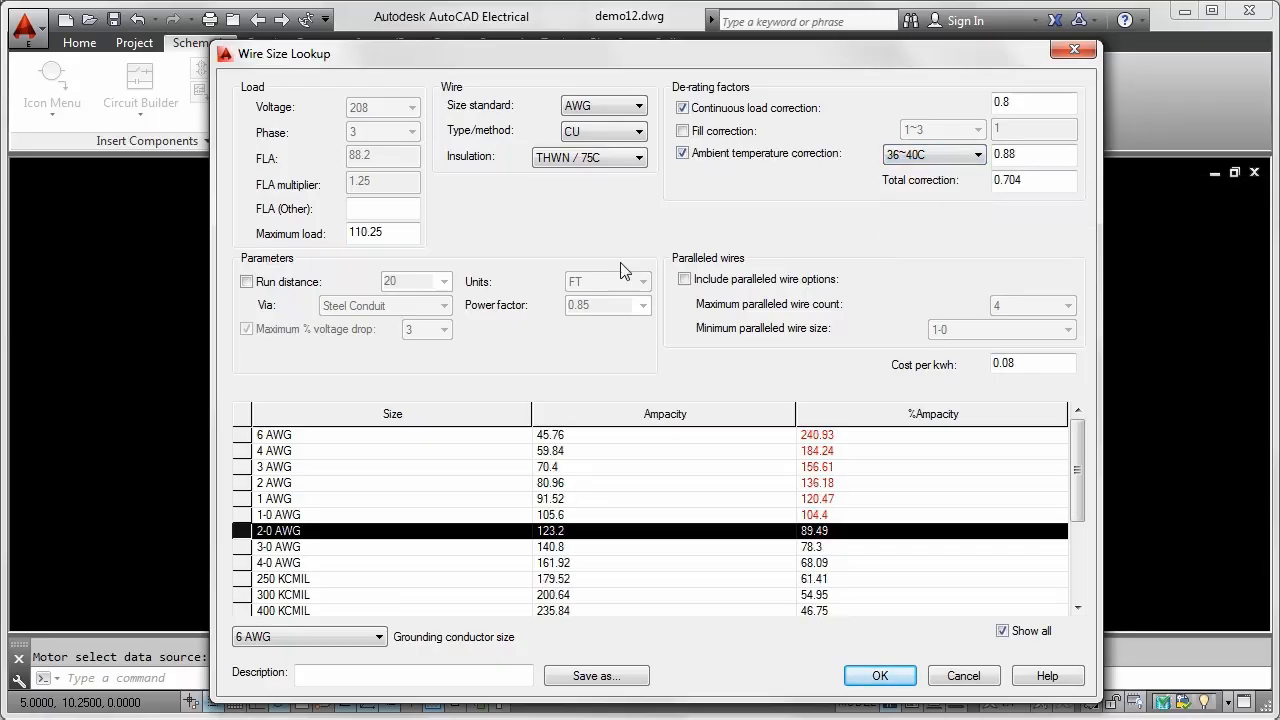
click(262, 283)
click(444, 282)
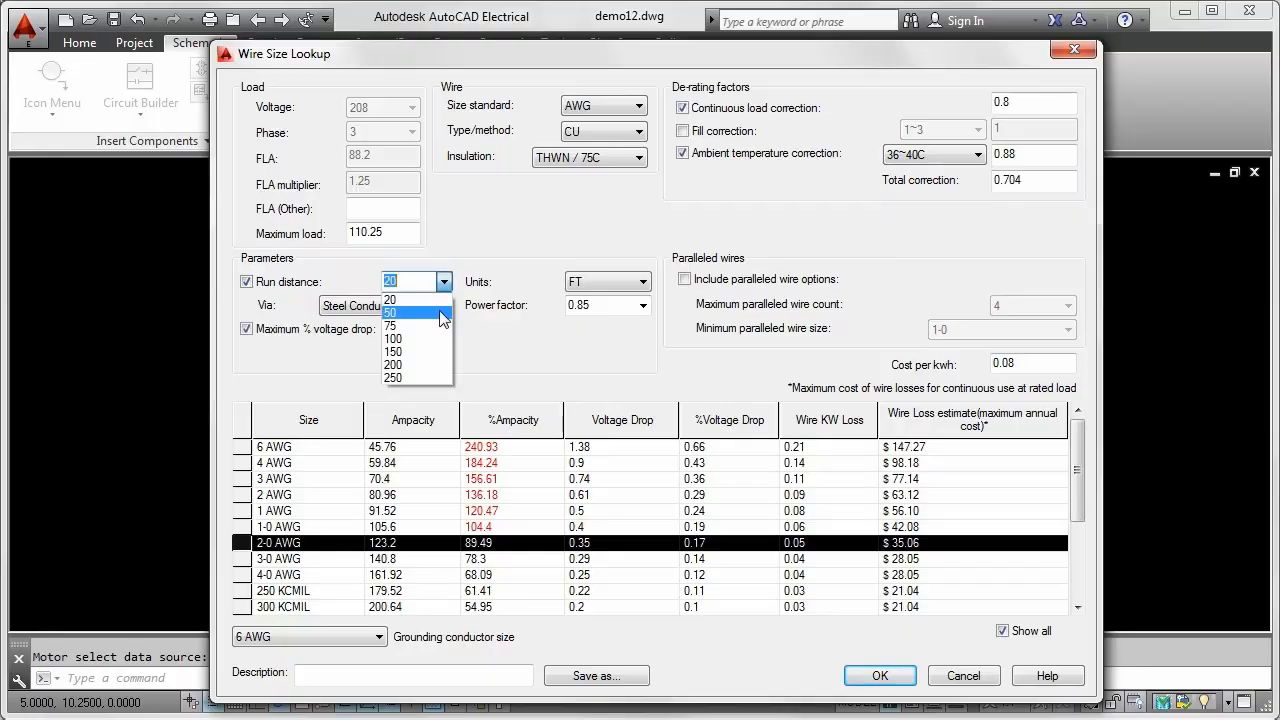
click(435, 330)
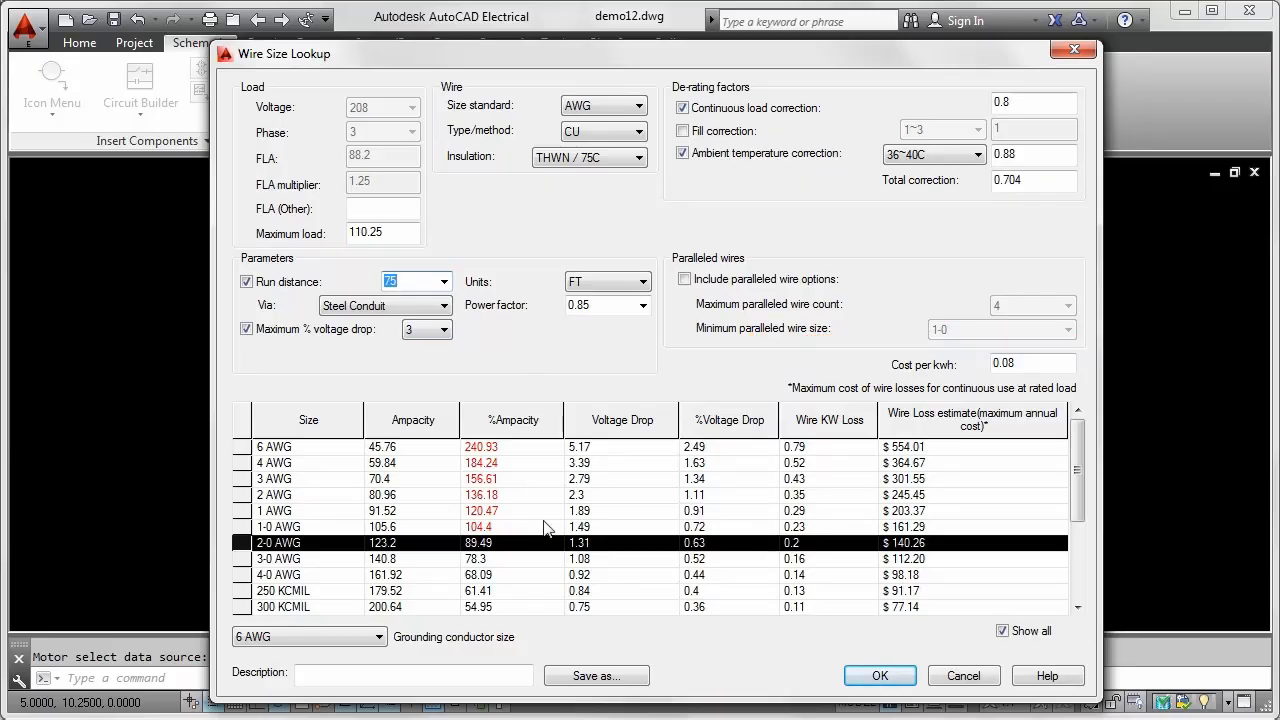
click(575, 575)
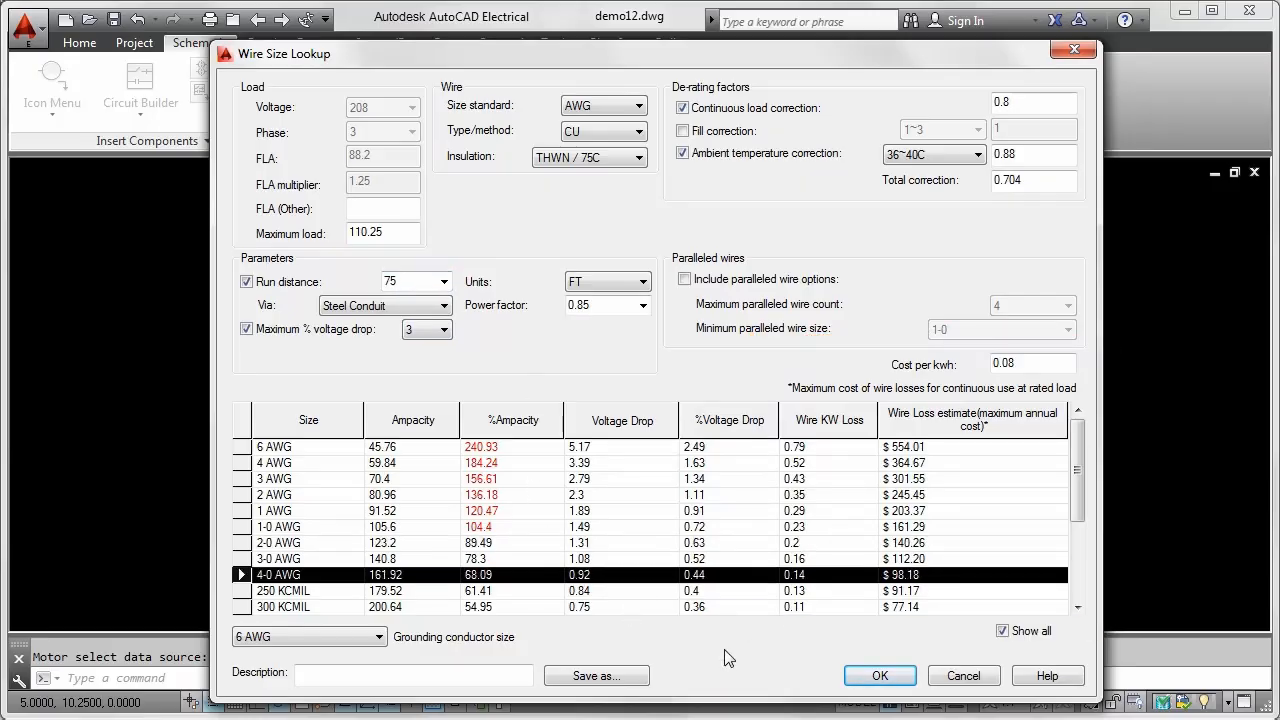
click(868, 672)
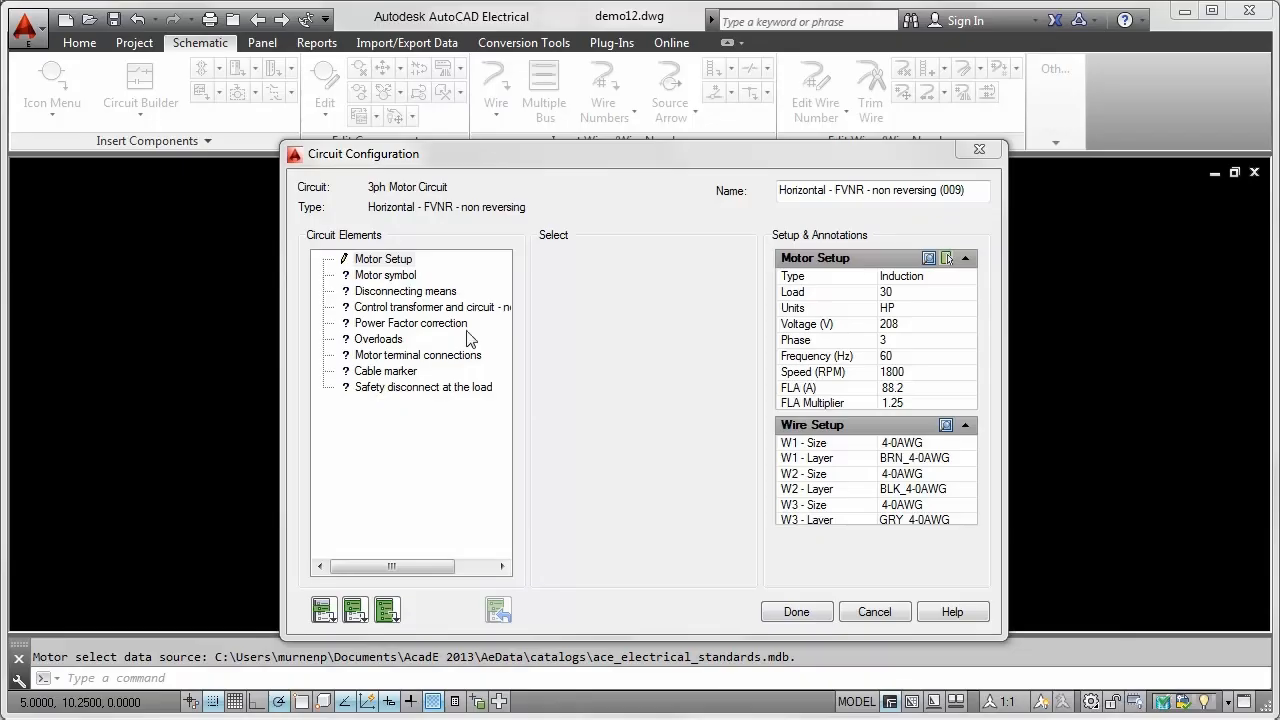
- Set the circuit's main disconnect to a non-fused disconnect switch
click(436, 296)
click(580, 286)
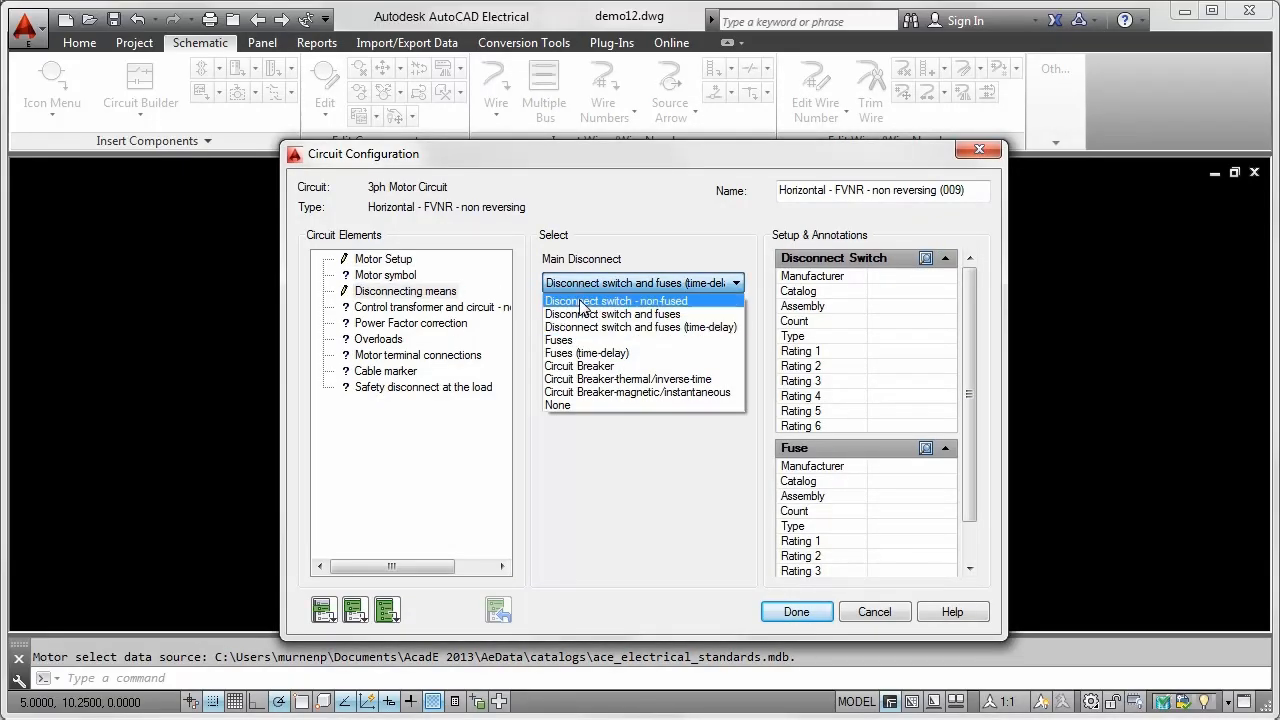
click(583, 307)
- Set the motor connection terminals to Round and insert all the configured circuit elements
click(430, 356)
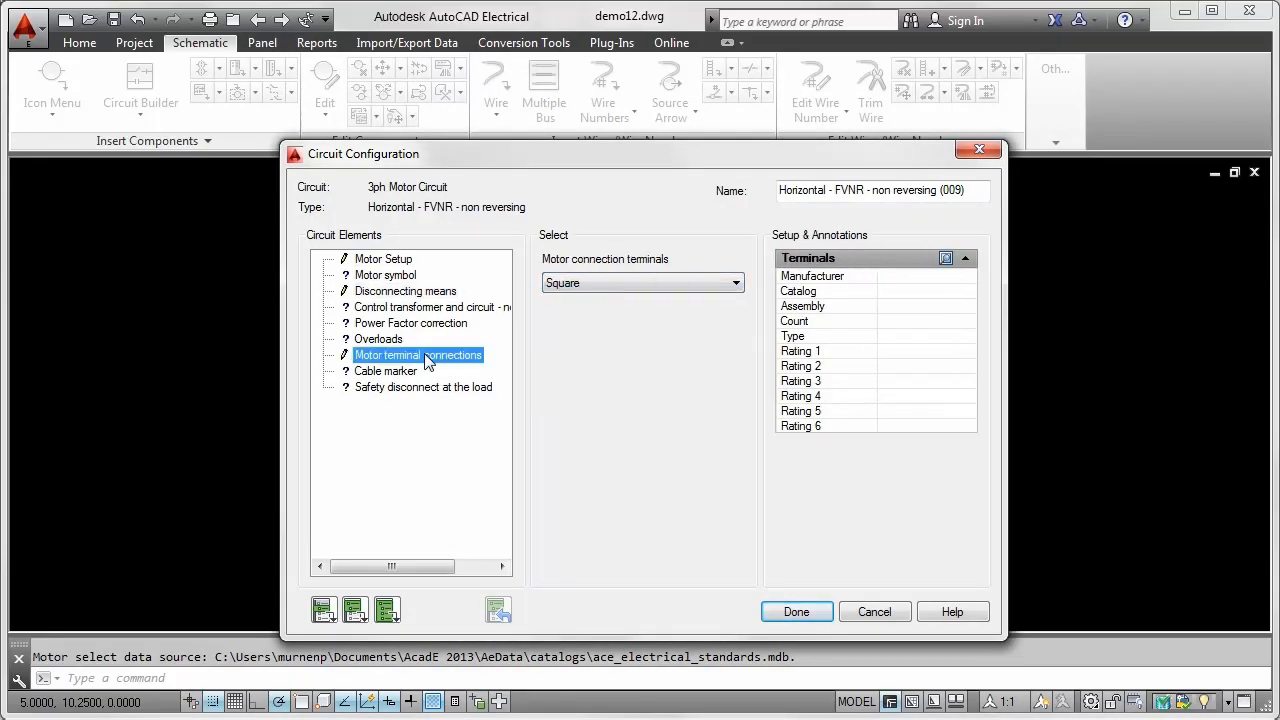
click(600, 284)
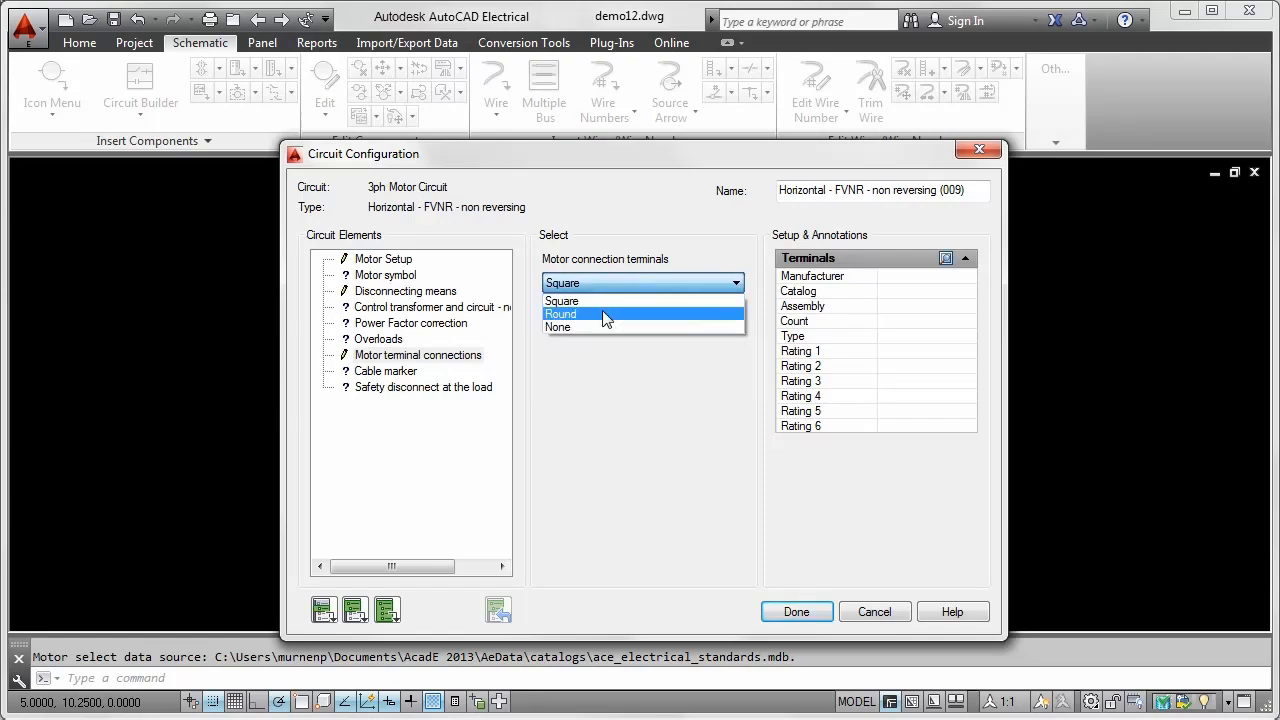
click(603, 315)
click(389, 612)
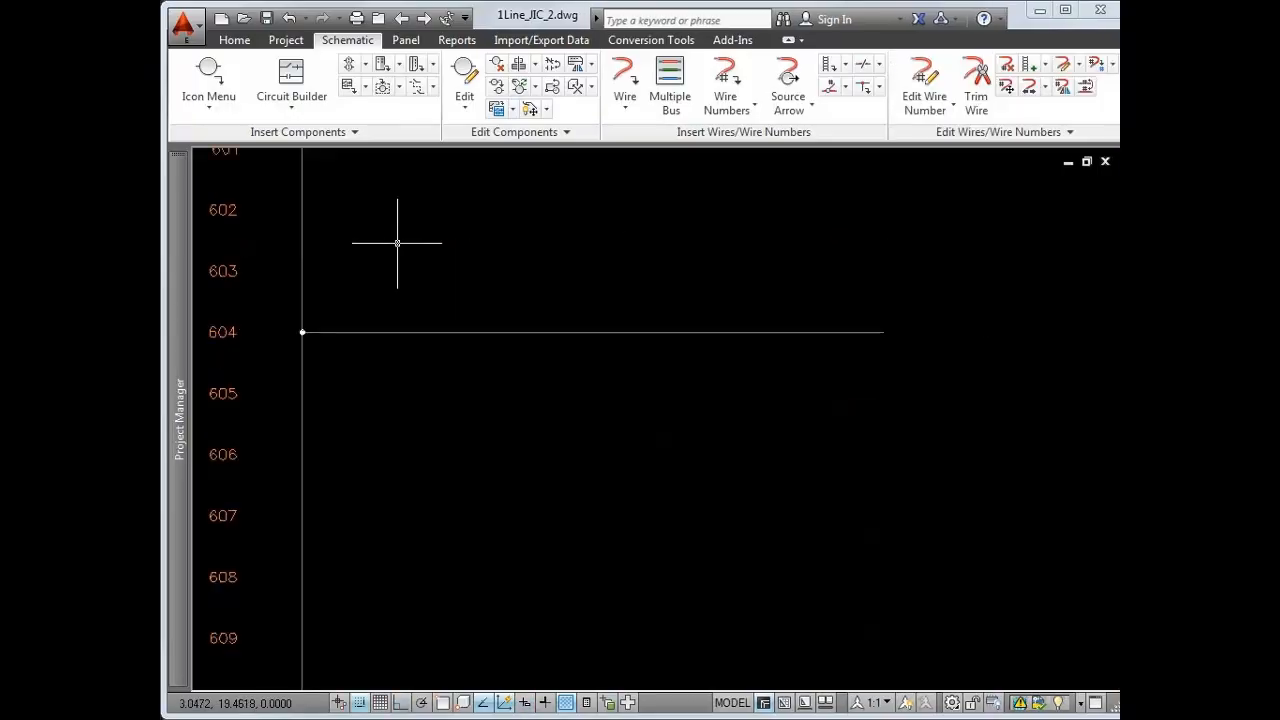
- Insert a one-line fused disconnect from the motor control symbols on the wire at line reference 604
click(206, 80)
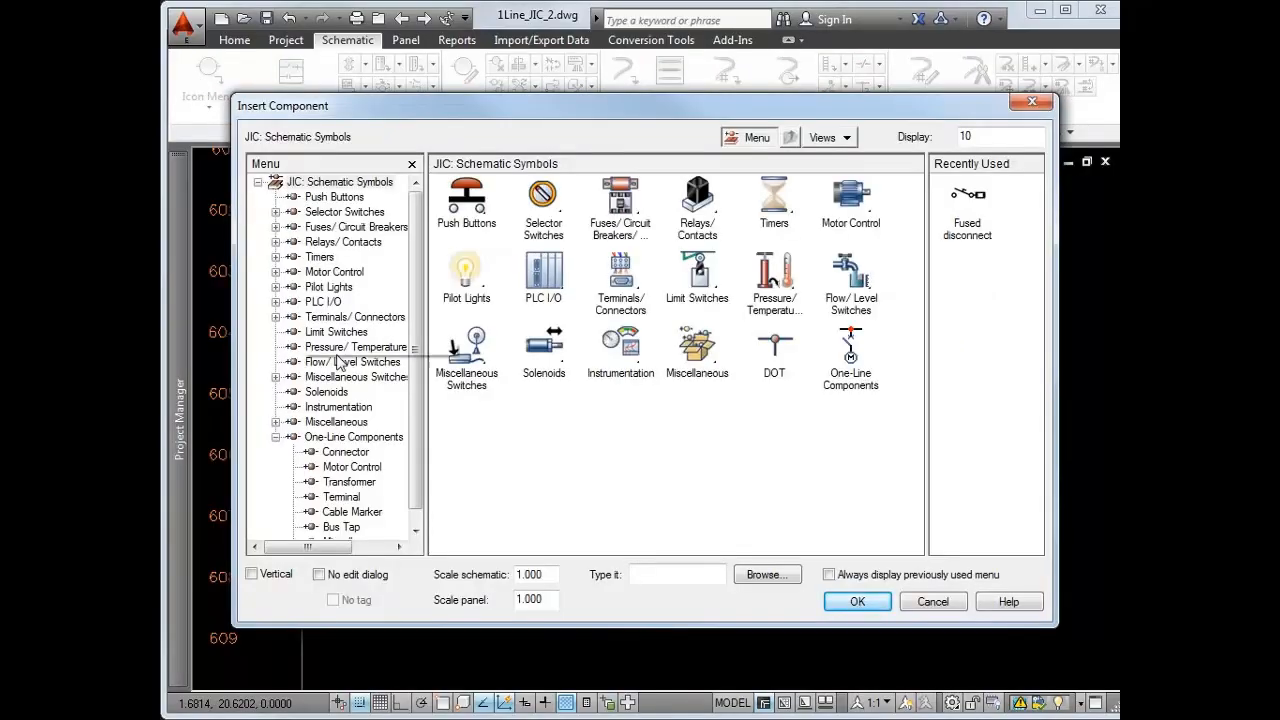
click(364, 438)
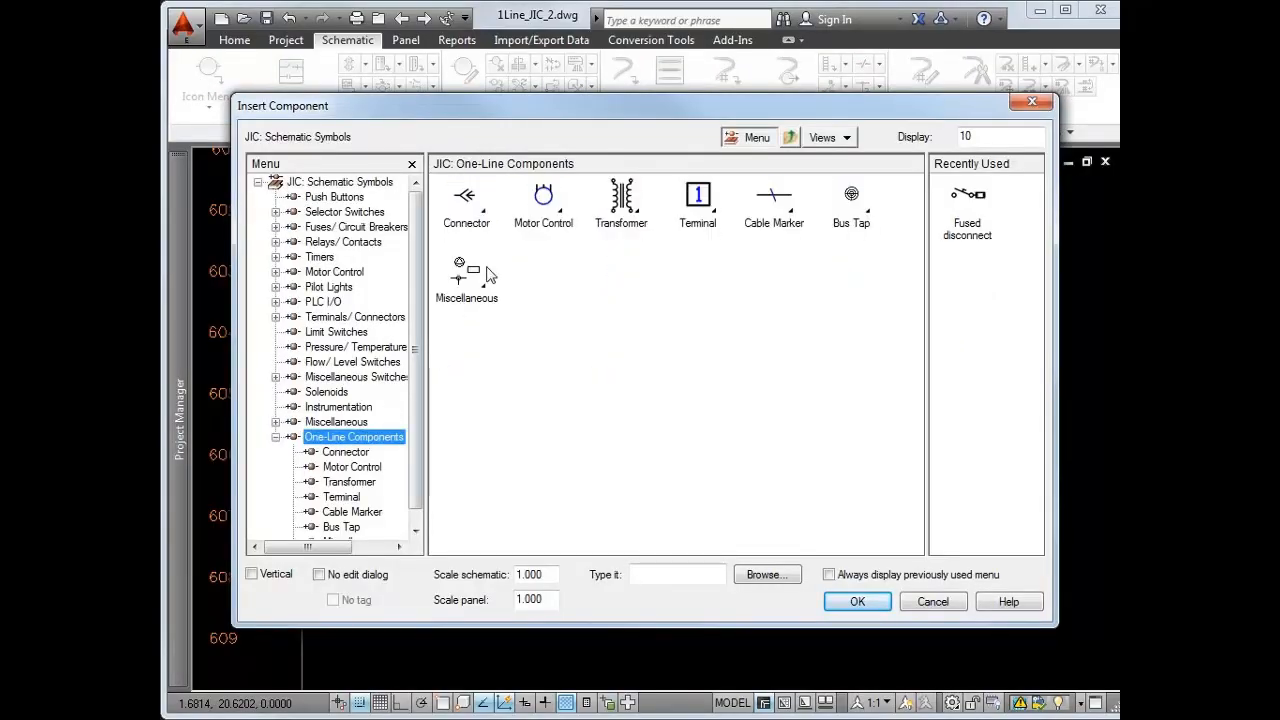
click(545, 196)
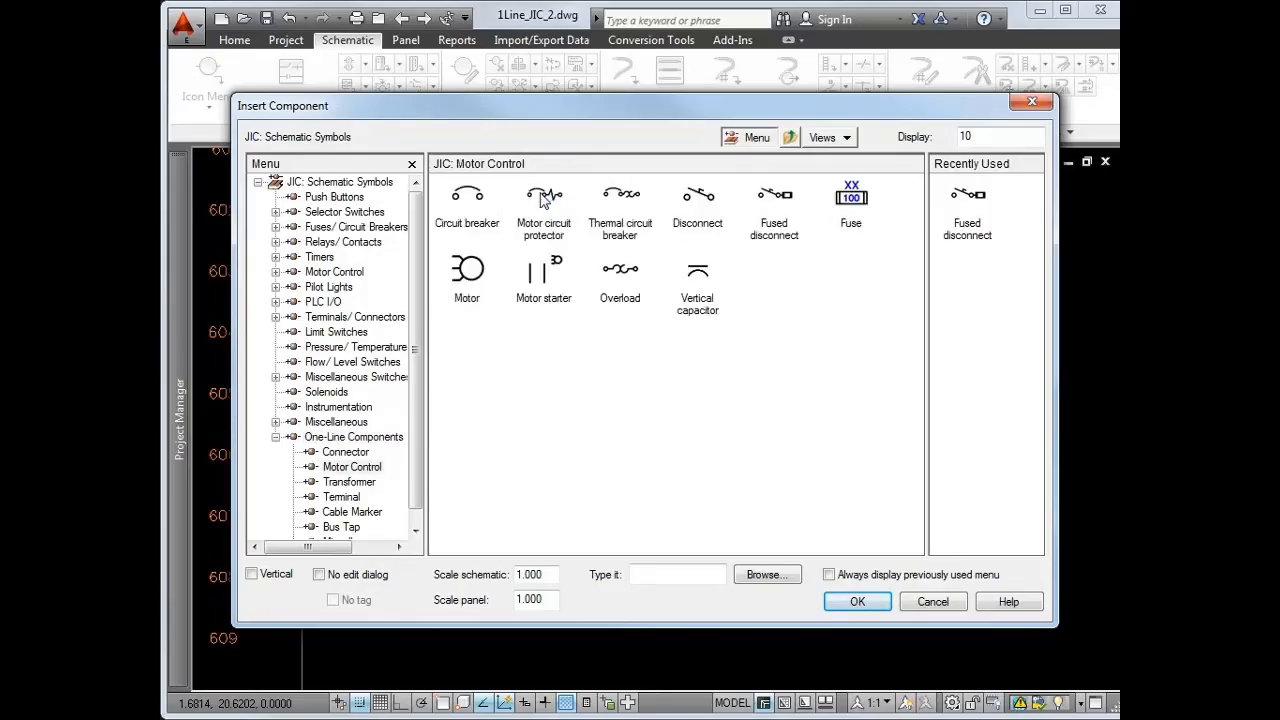
click(774, 222)
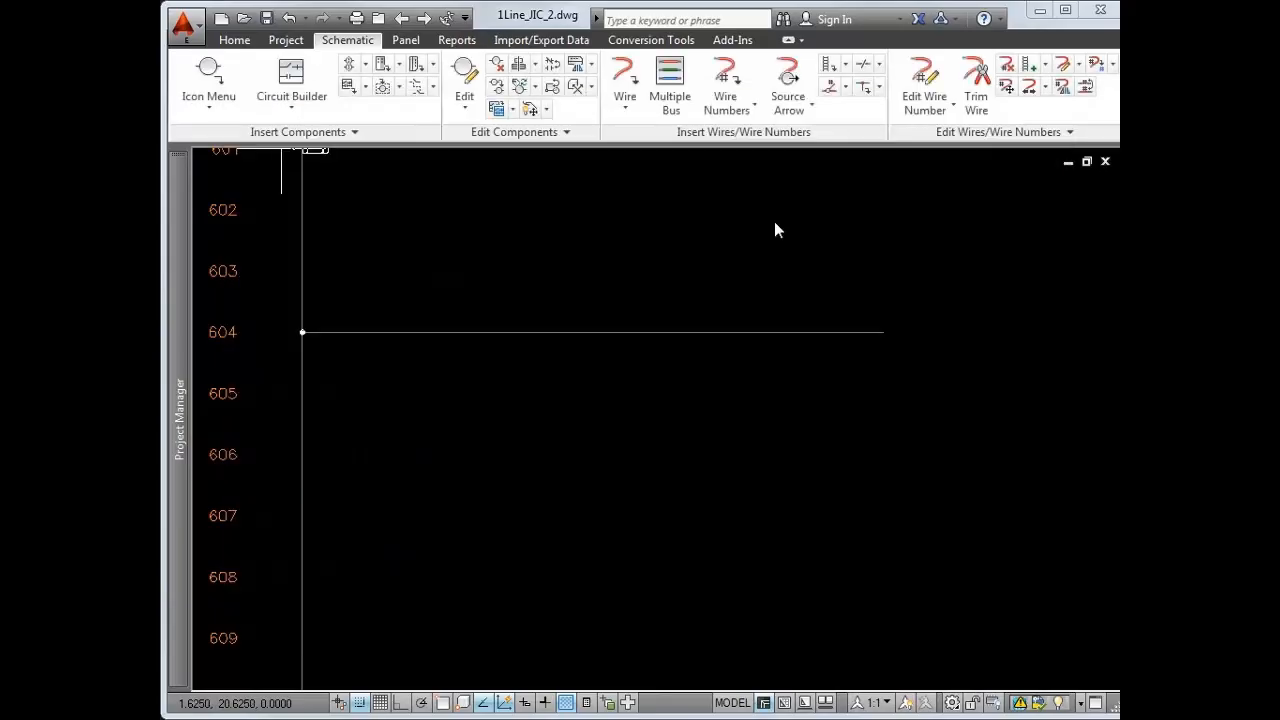
click(487, 332)
- Copy the existing schematic tag DS1140 to the new disconnect, including its descriptions, catalog values, installation/location and ratings
click(505, 196)
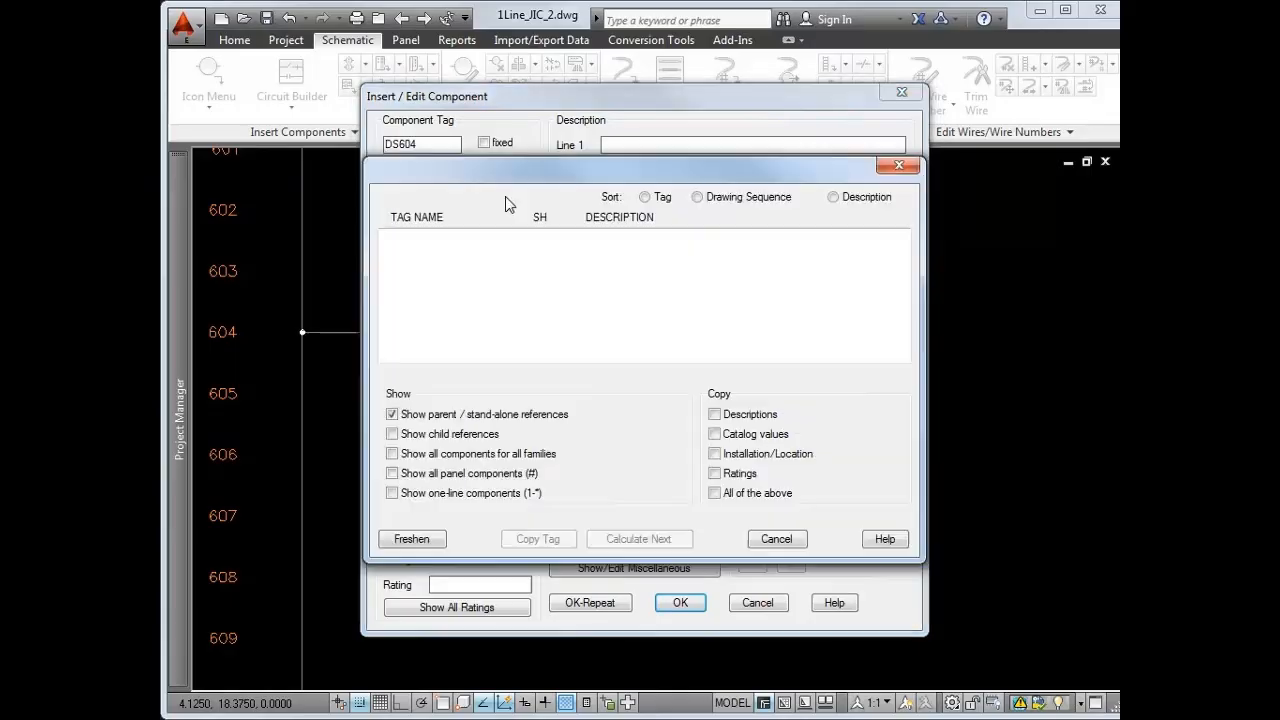
click(463, 261)
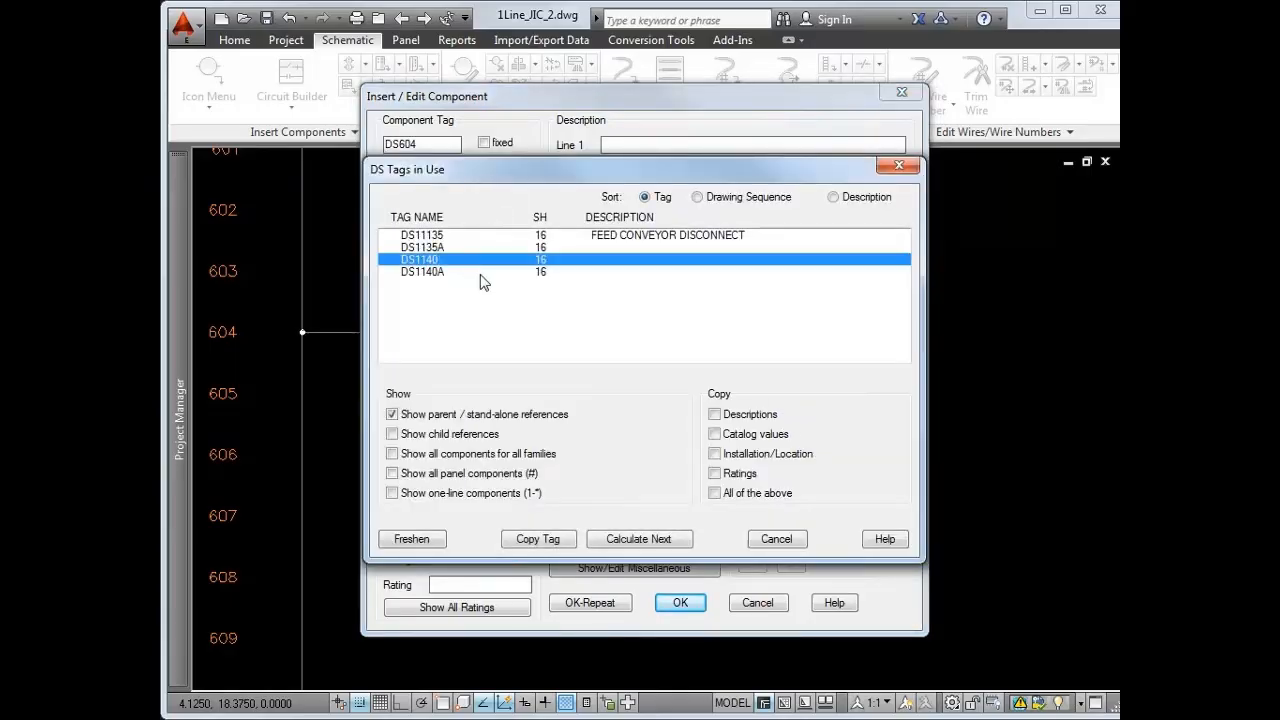
click(714, 494)
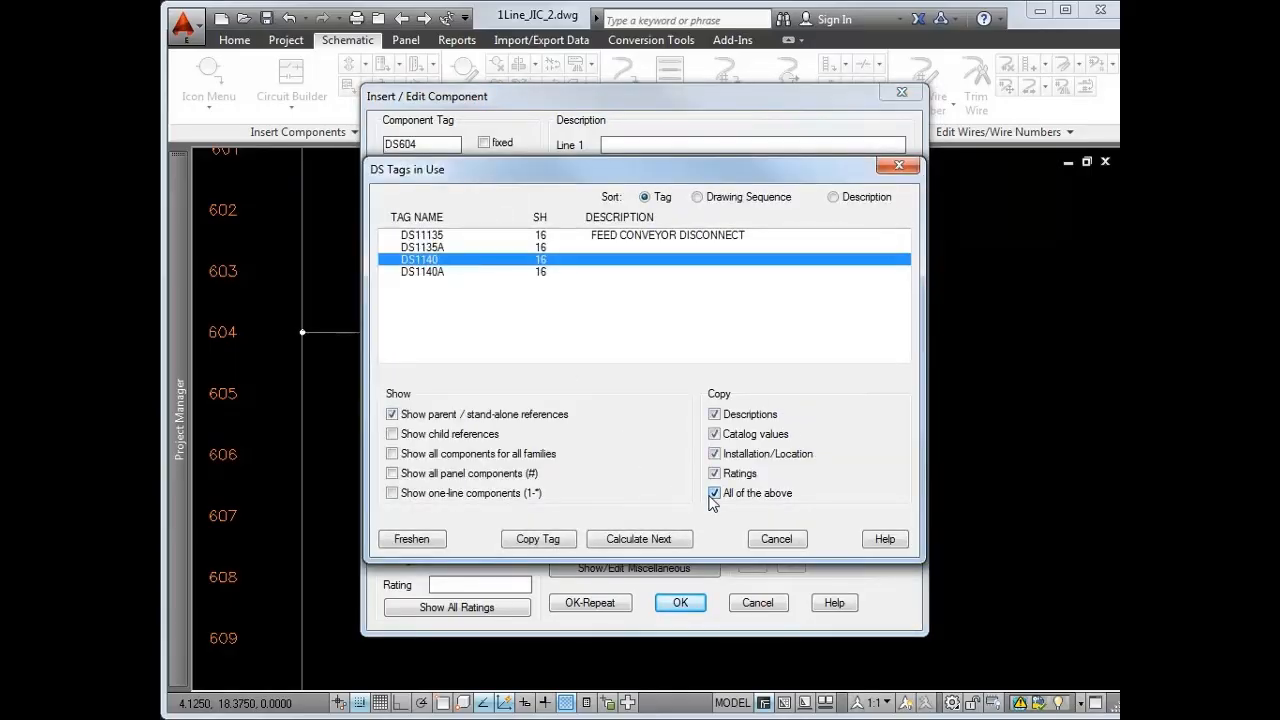
click(714, 494)
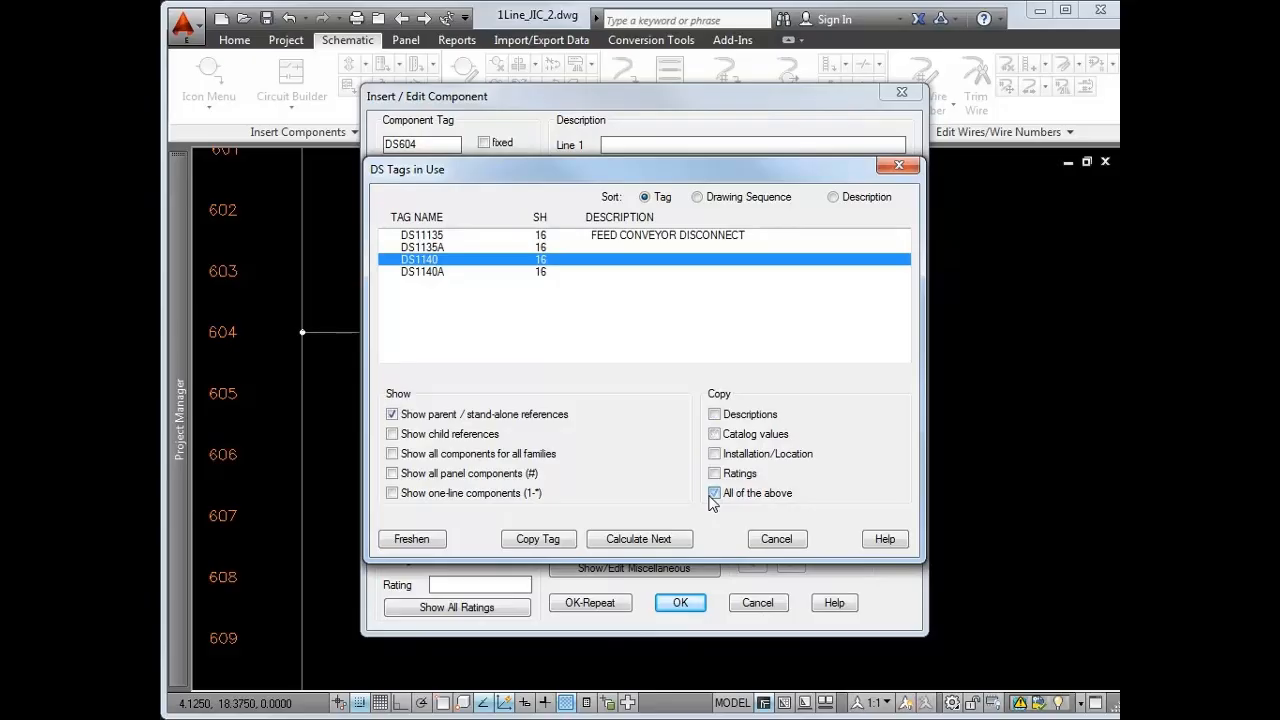
click(714, 434)
click(714, 453)
click(714, 493)
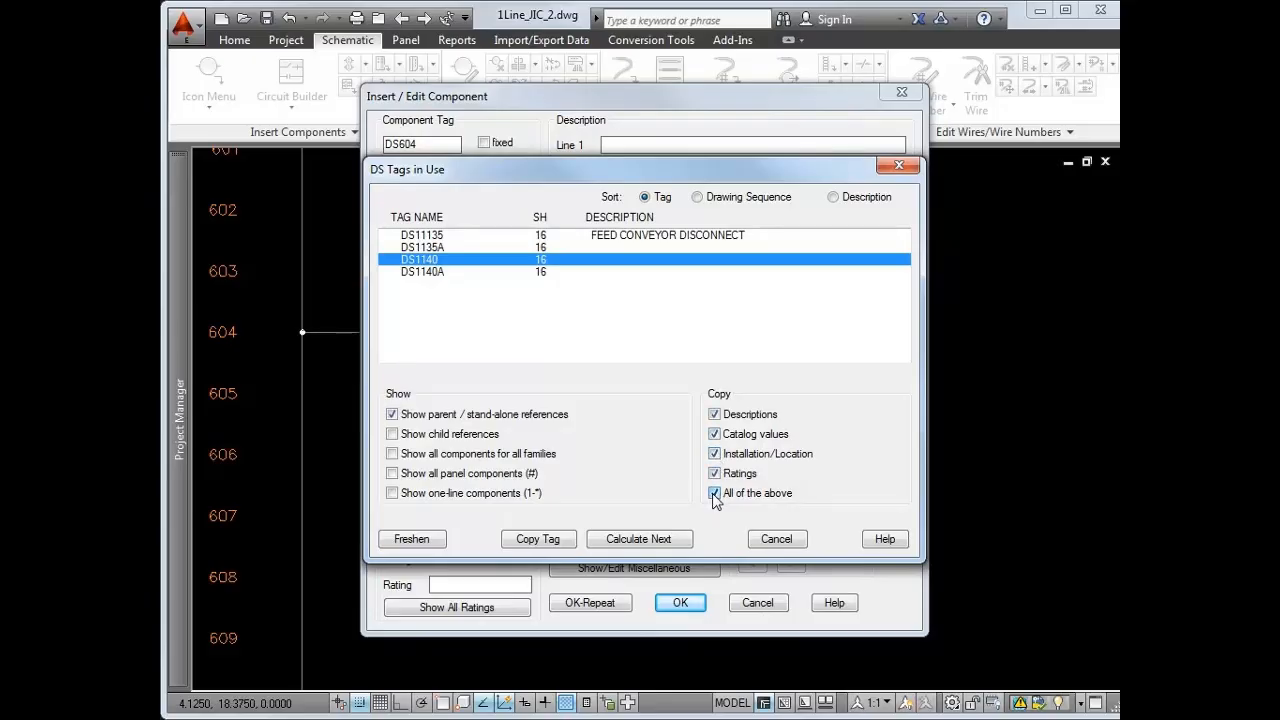
click(546, 540)
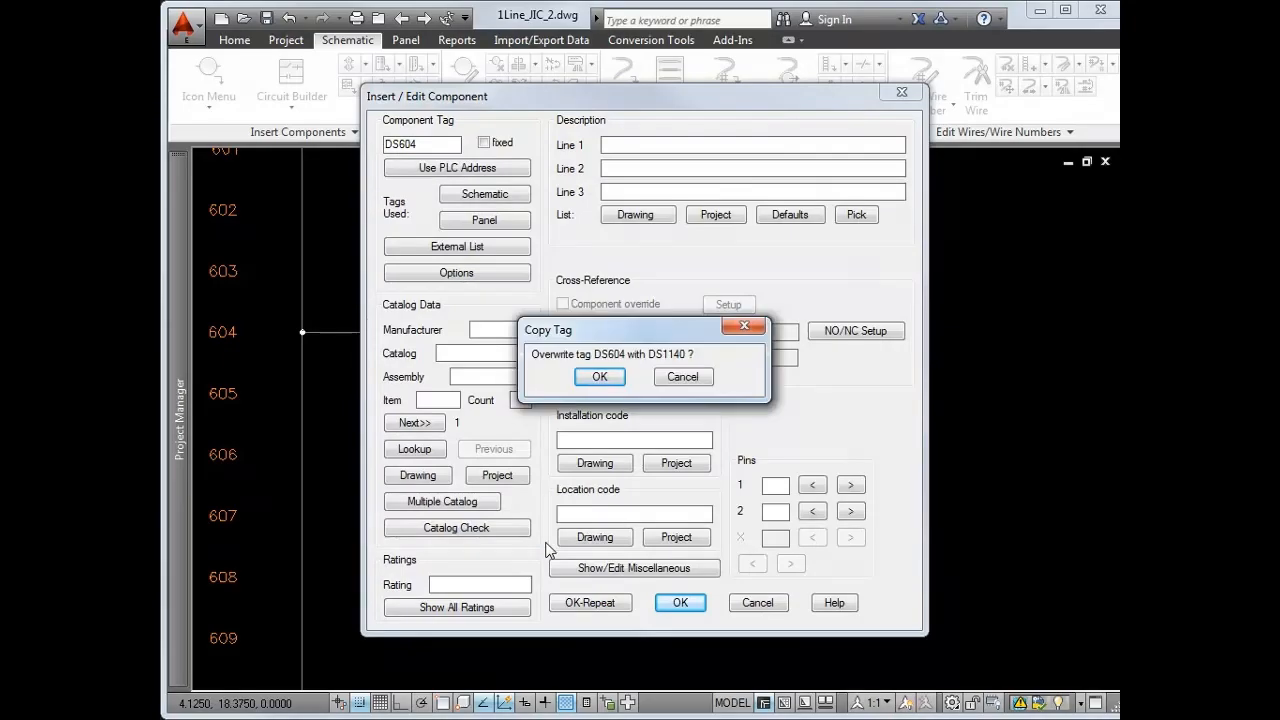
click(604, 378)
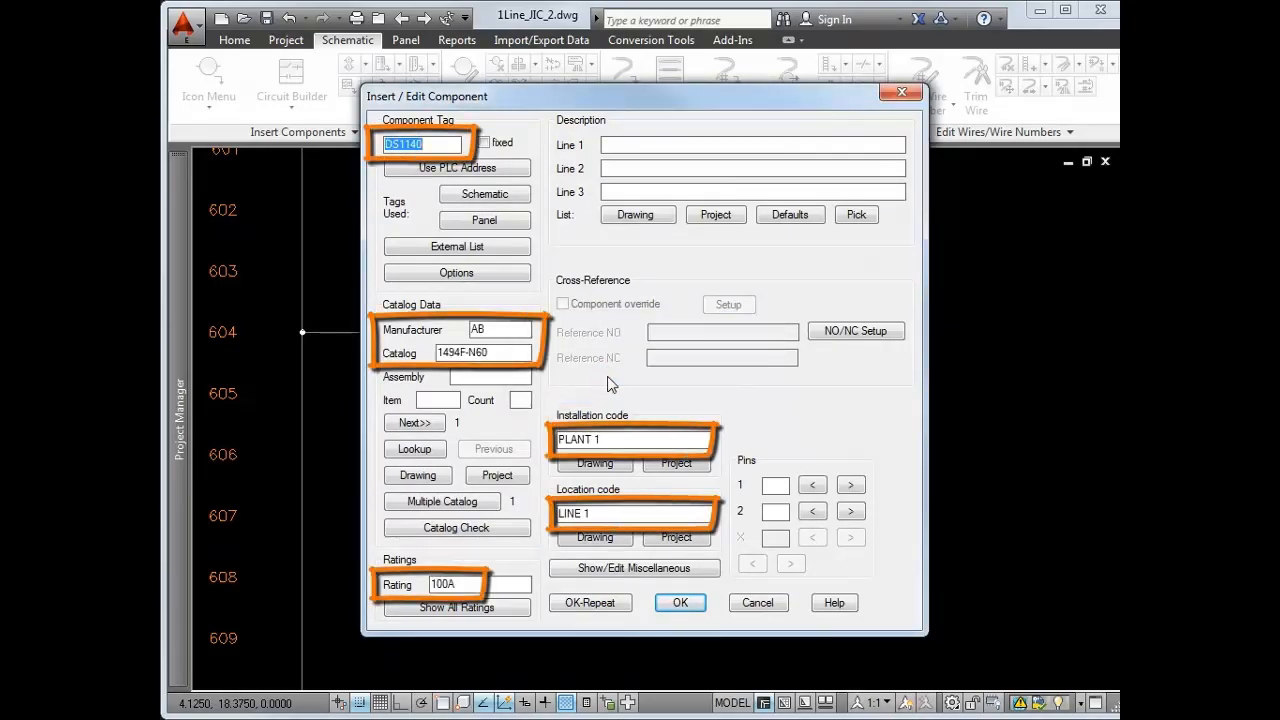
- Accept the disconnect's component data and batch-update the related components in the other project drawings
click(690, 604)
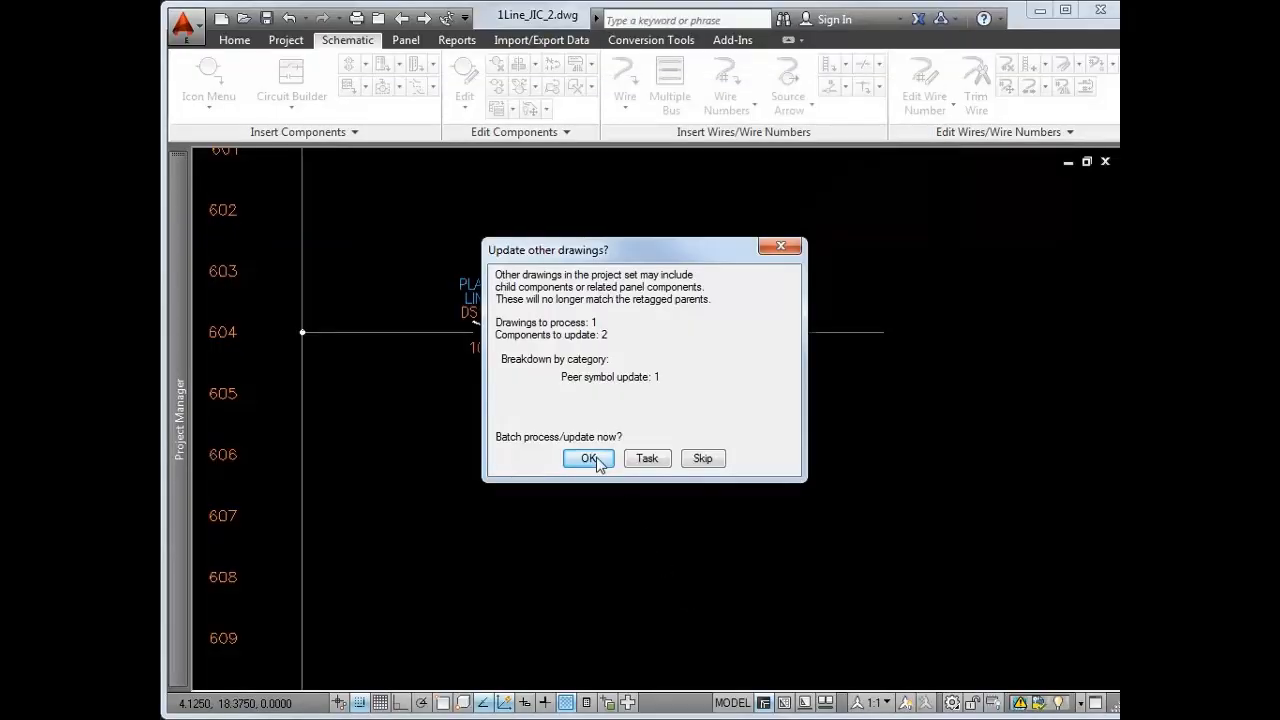
click(586, 459)
click(578, 374)
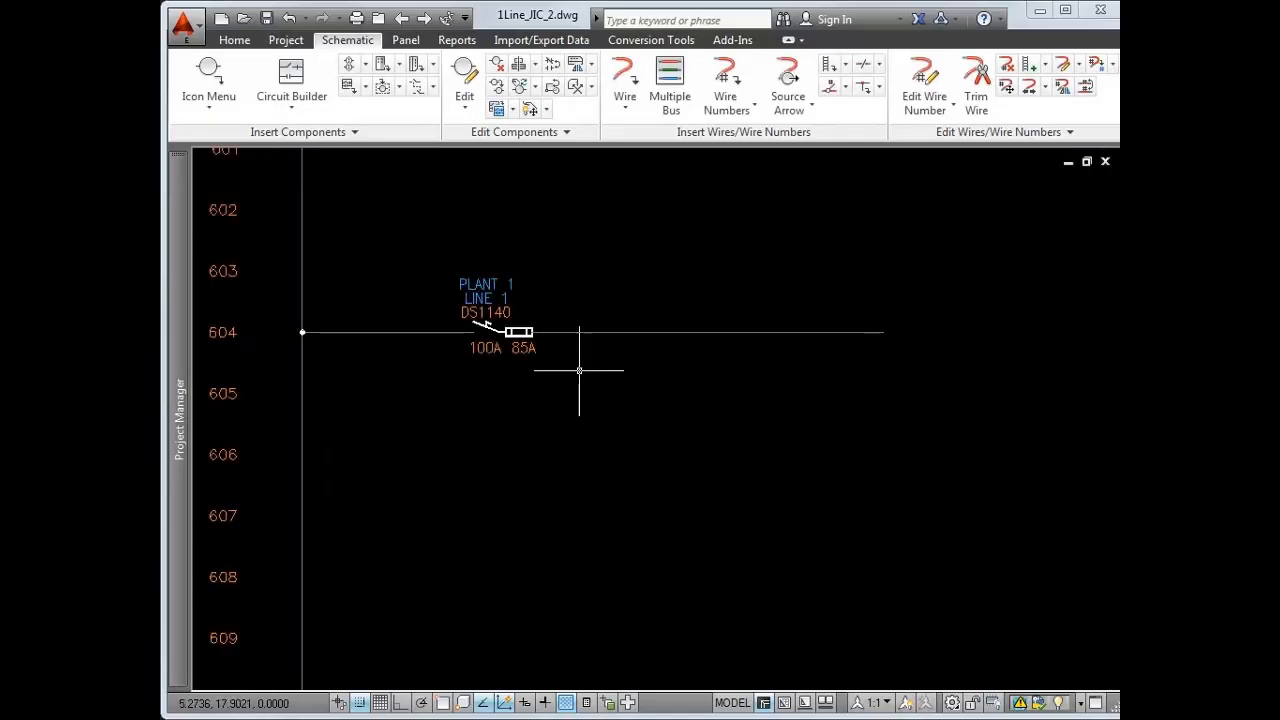
- Insert a one-line motor from the motor control symbols at the free end of the wire at line reference 604
click(183, 110)
click(200, 139)
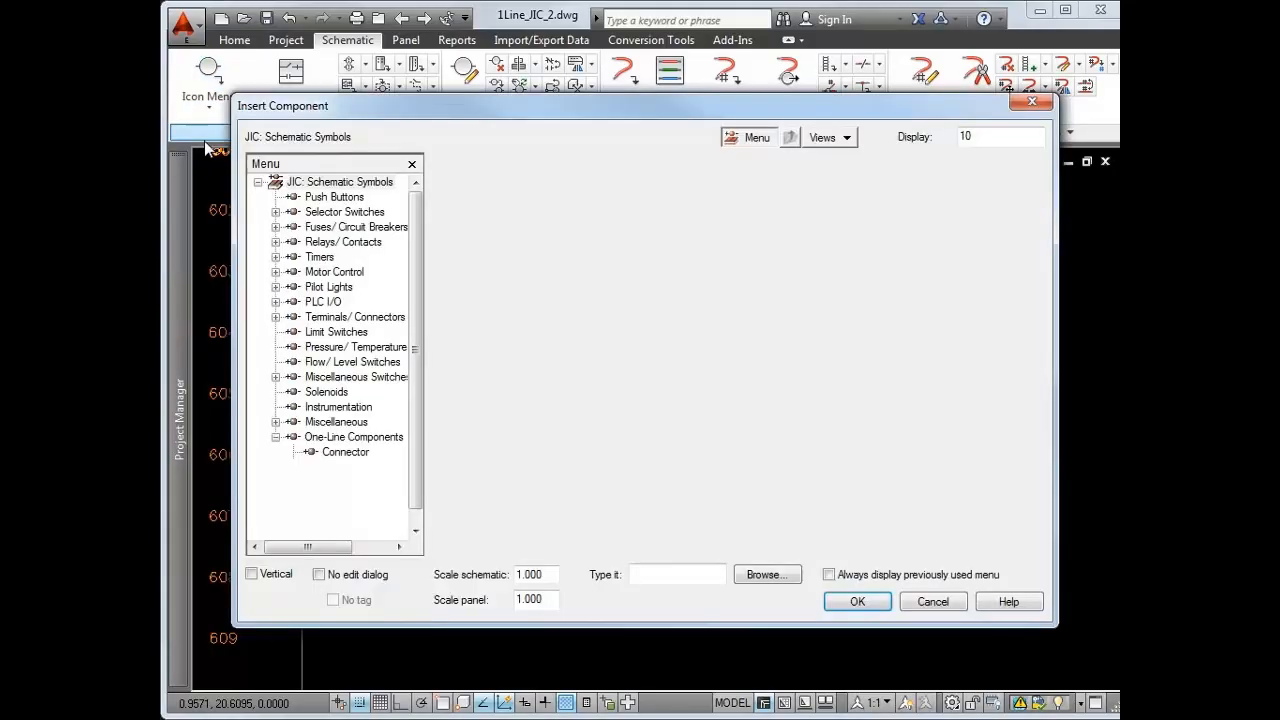
click(384, 445)
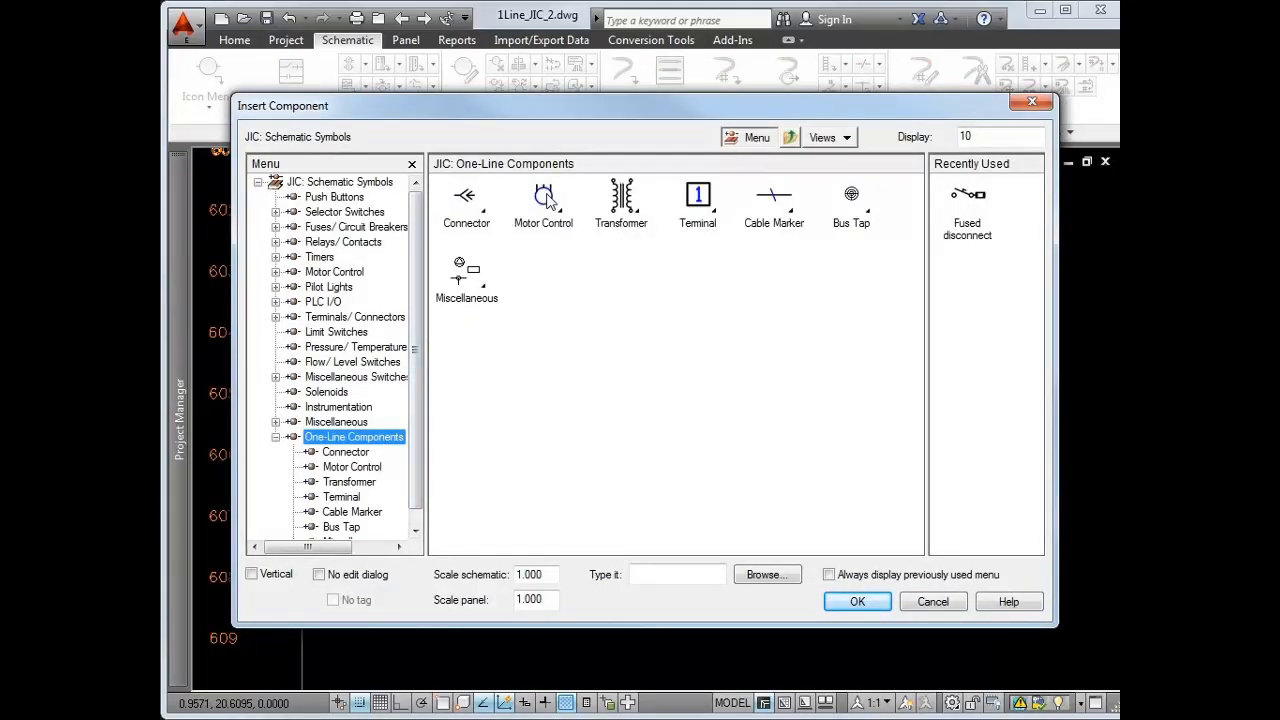
click(548, 200)
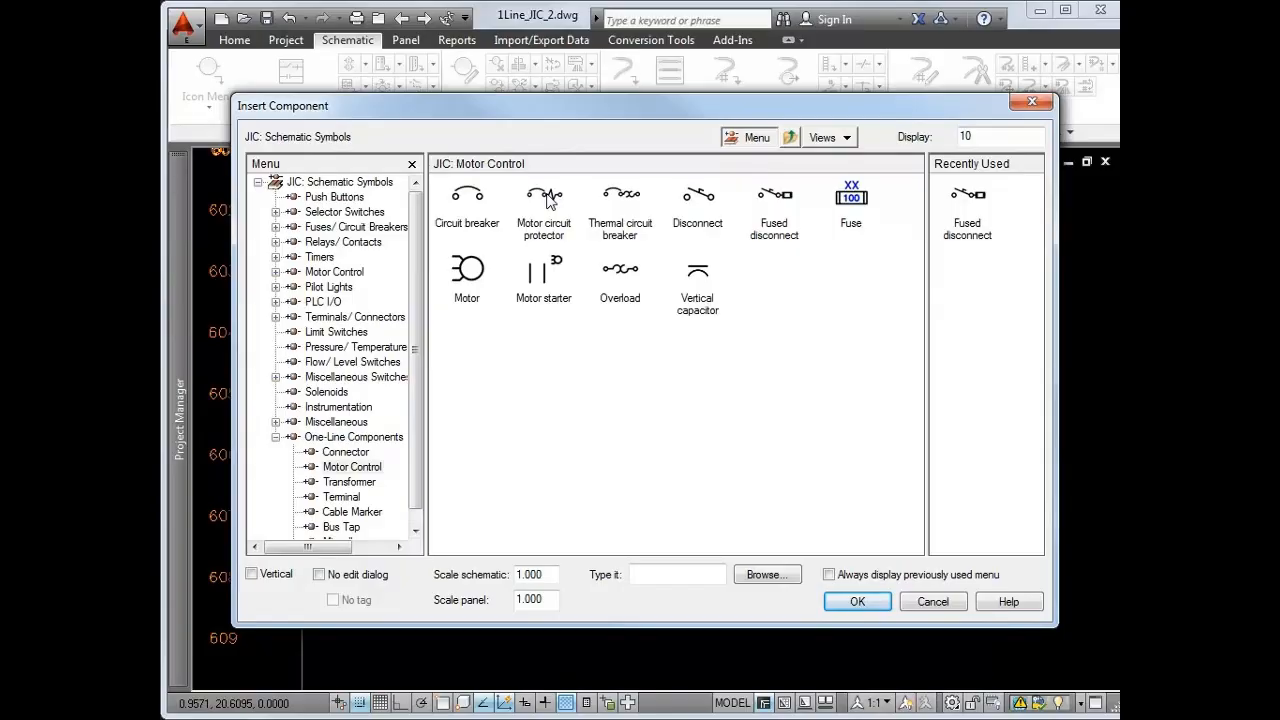
click(484, 284)
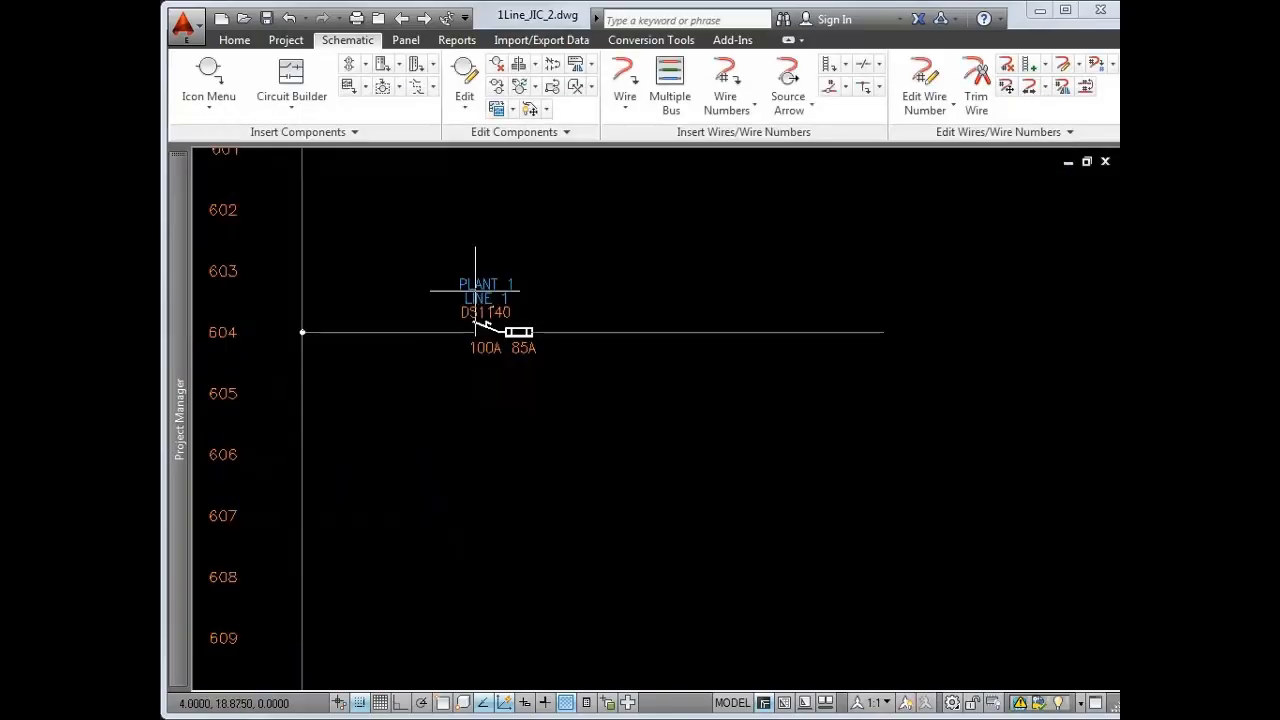
click(877, 332)
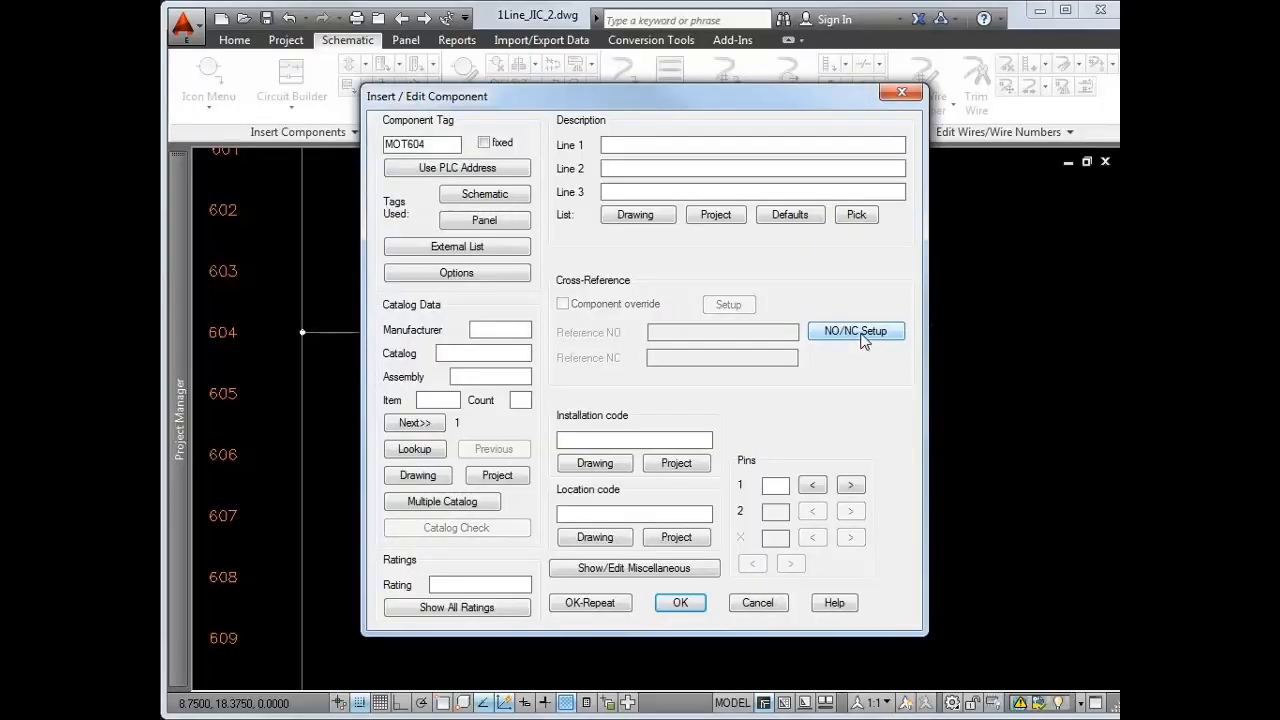
- Copy the existing schematic tag MOT1140 with all its values to the new motor, overwriting its main TAG1 value
click(472, 198)
click(449, 250)
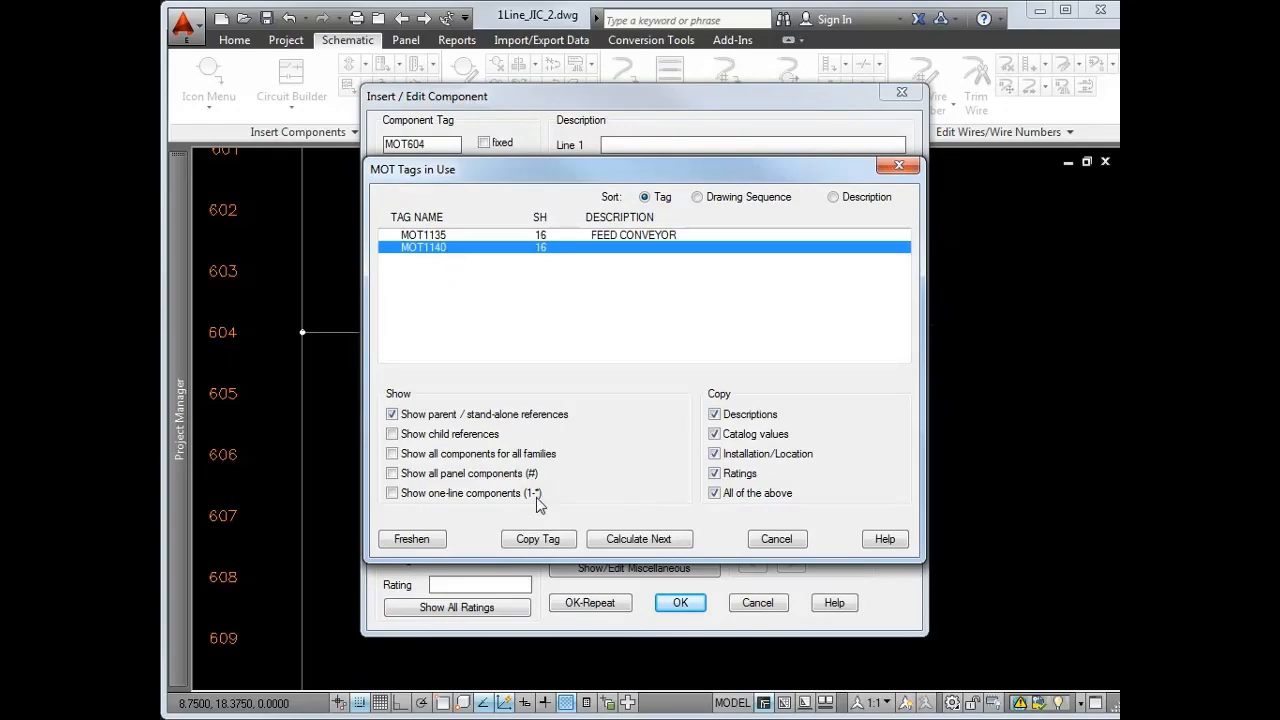
click(543, 540)
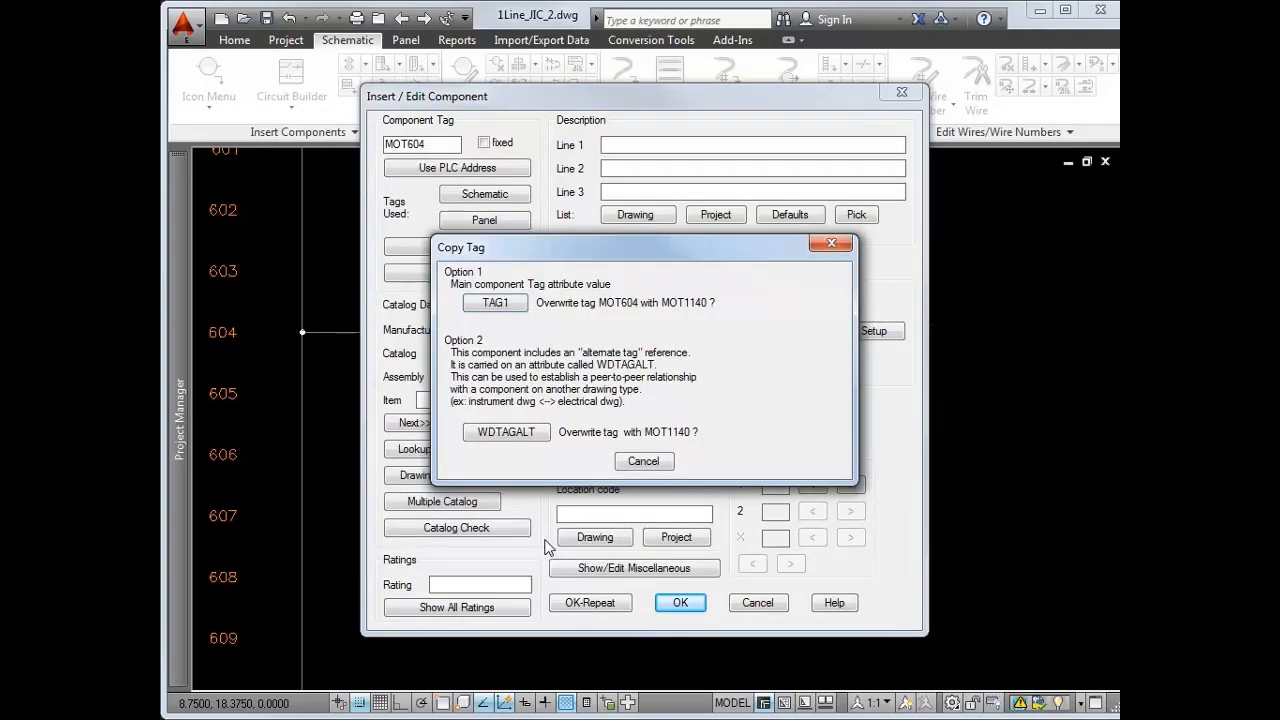
click(503, 307)
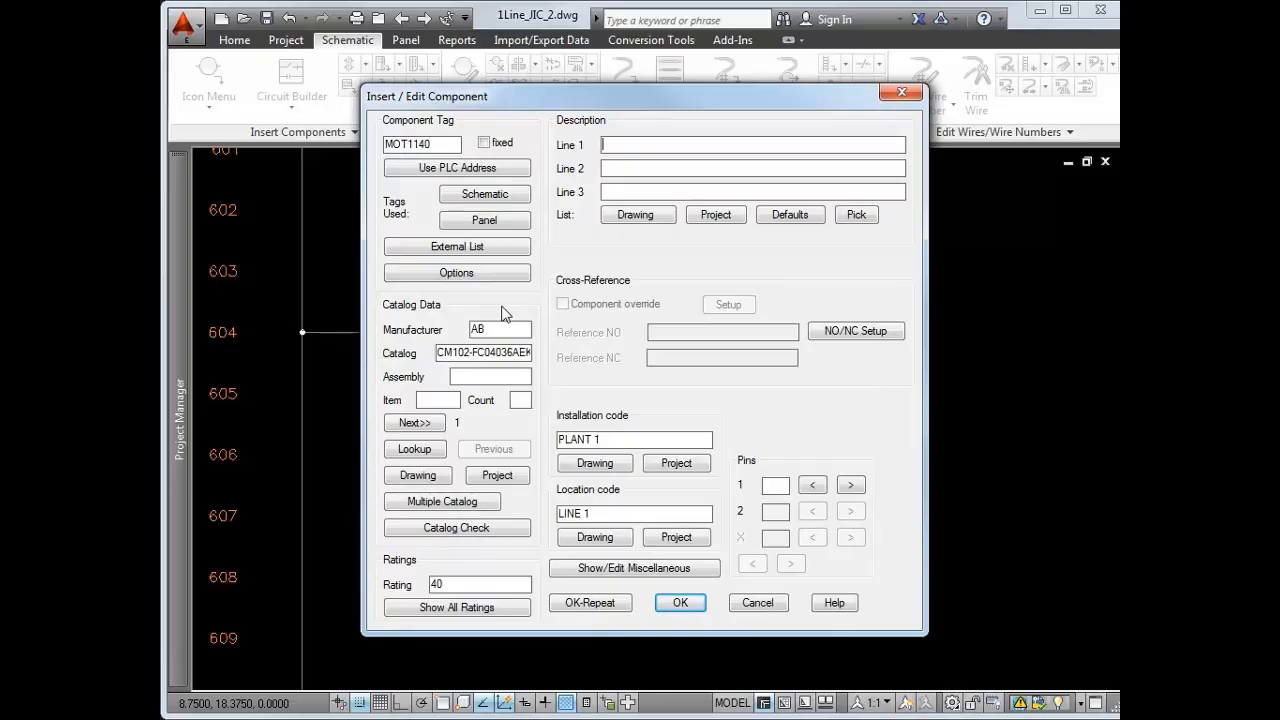
- Accept the motor's component data and update the related drawings in the project
click(680, 604)
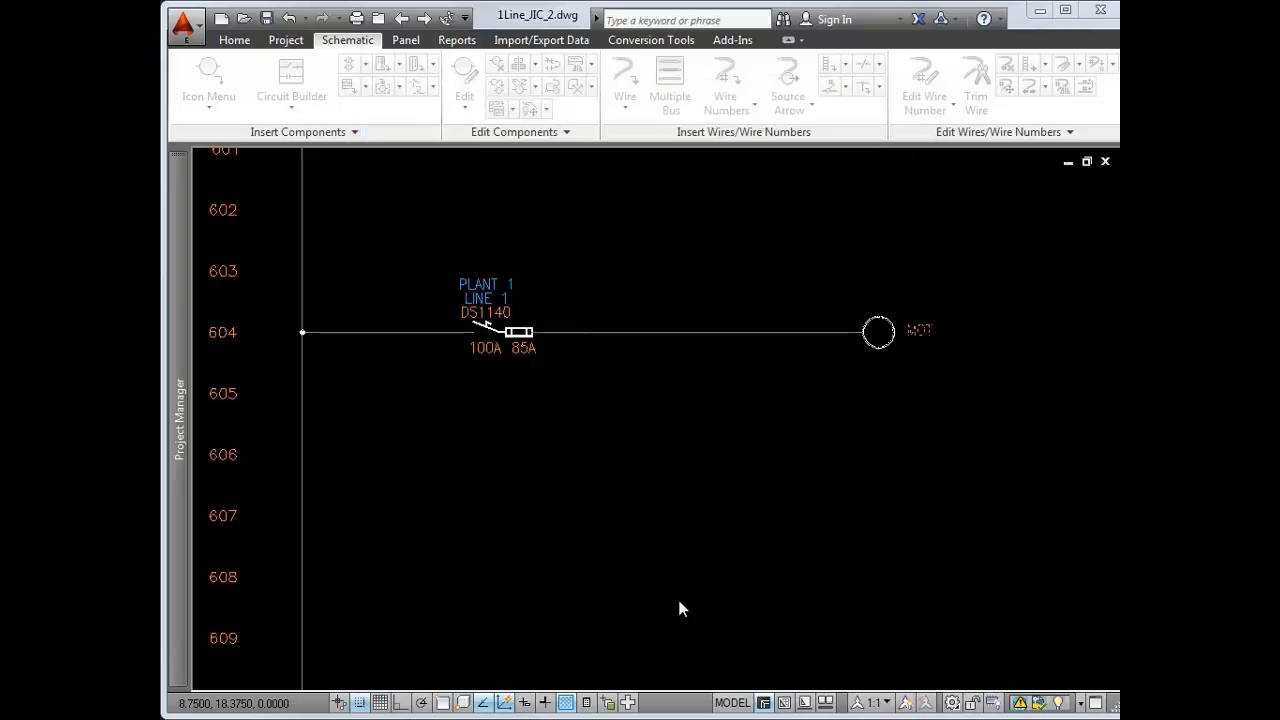
click(588, 457)
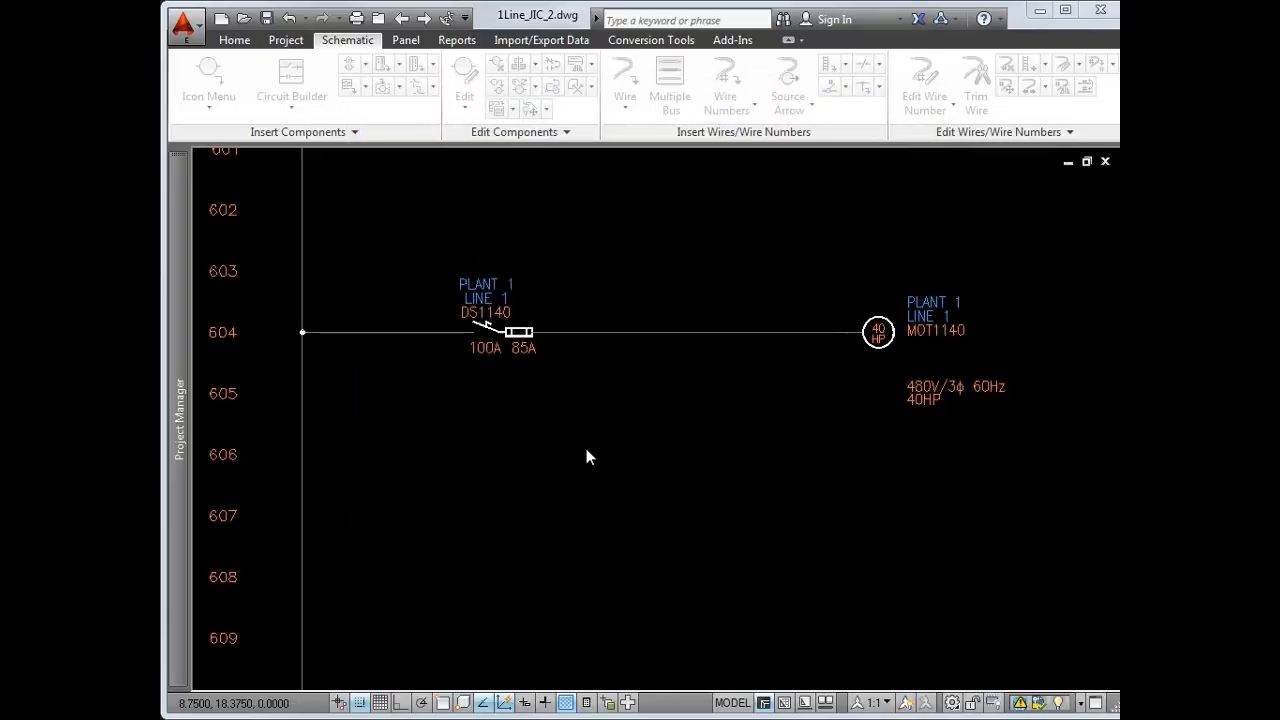
click(578, 377)
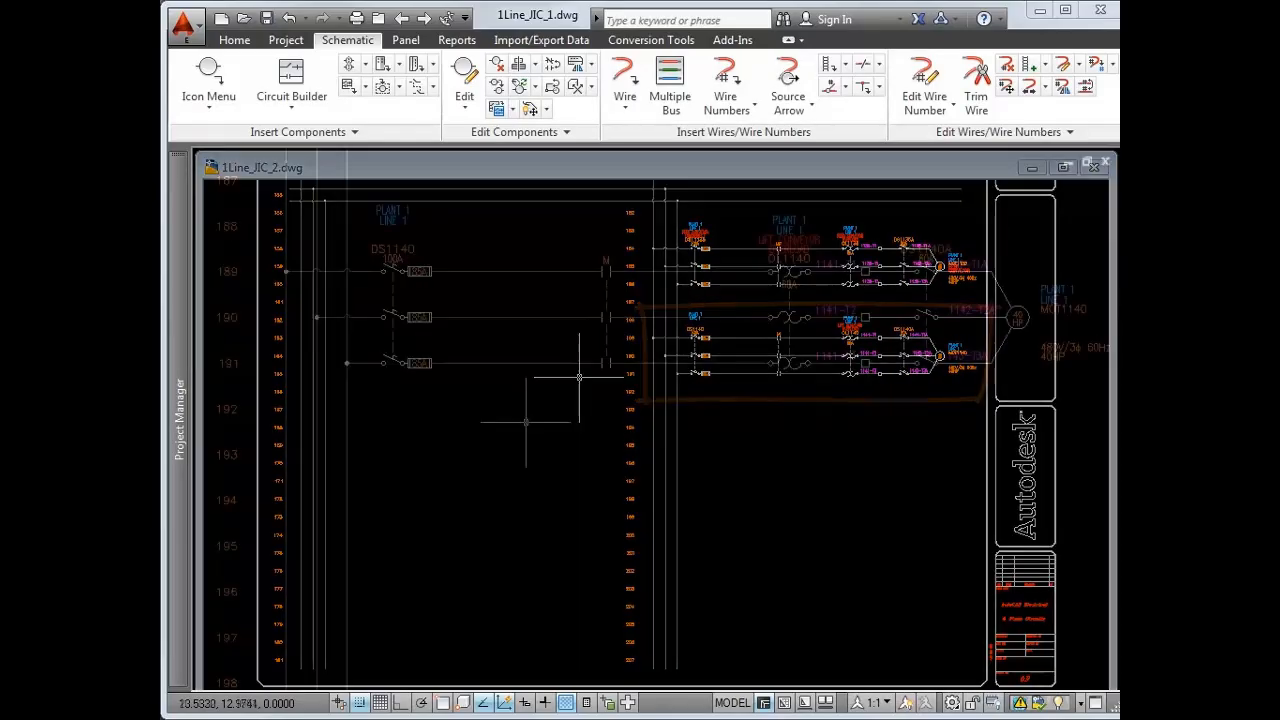
- Set the description of schematic disconnect DS1140 to CONVEYOR / DISCONNECT, update the related drawings and save this drawing
click(392, 215)
right_click(392, 210)
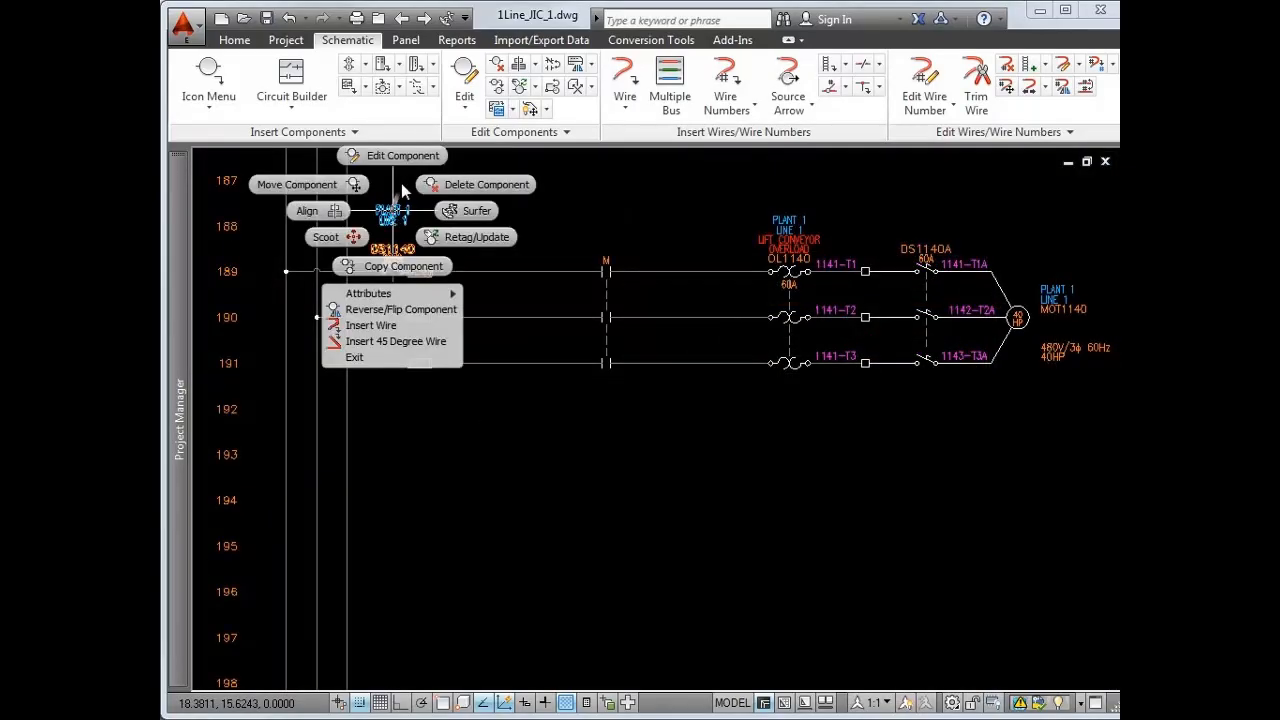
click(406, 157)
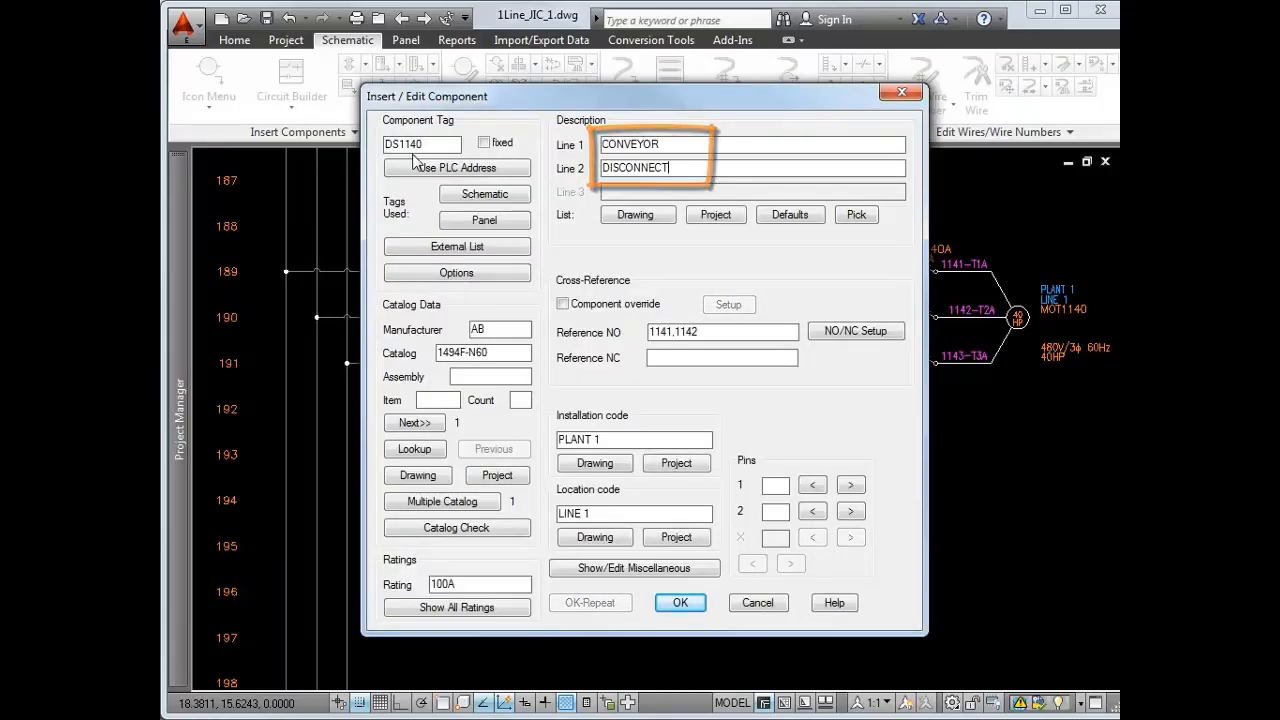
click(664, 606)
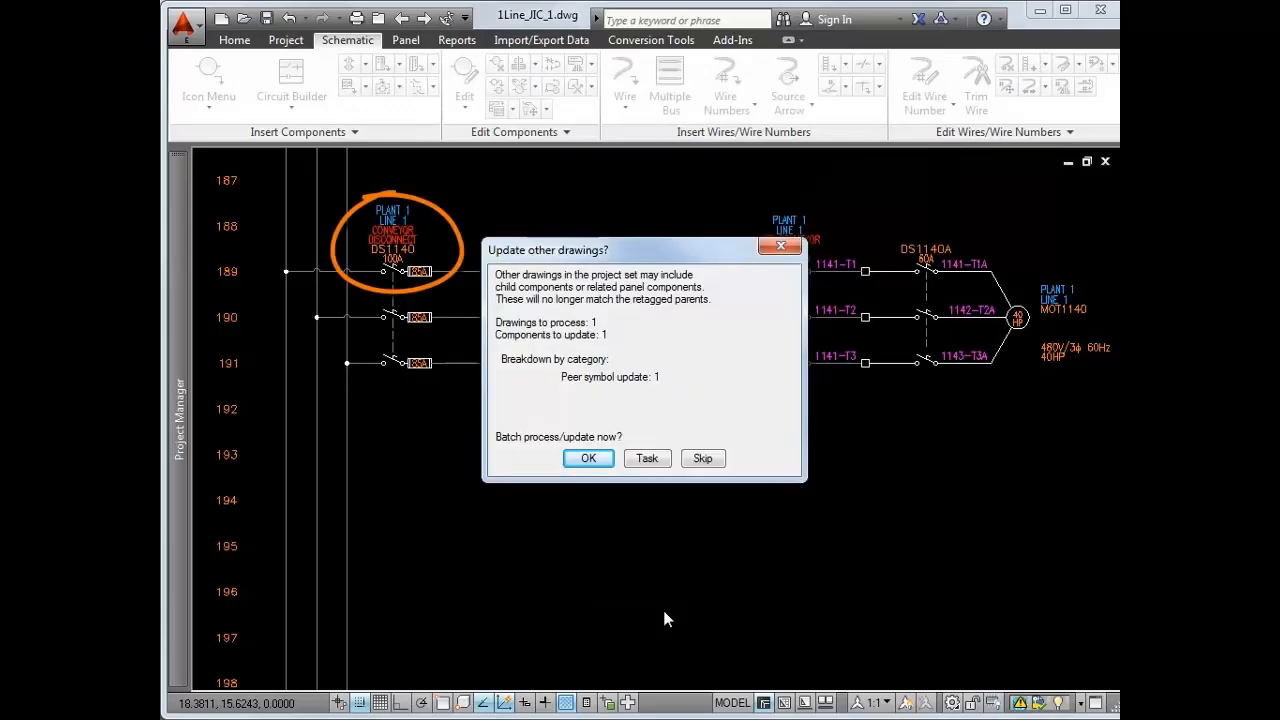
click(585, 458)
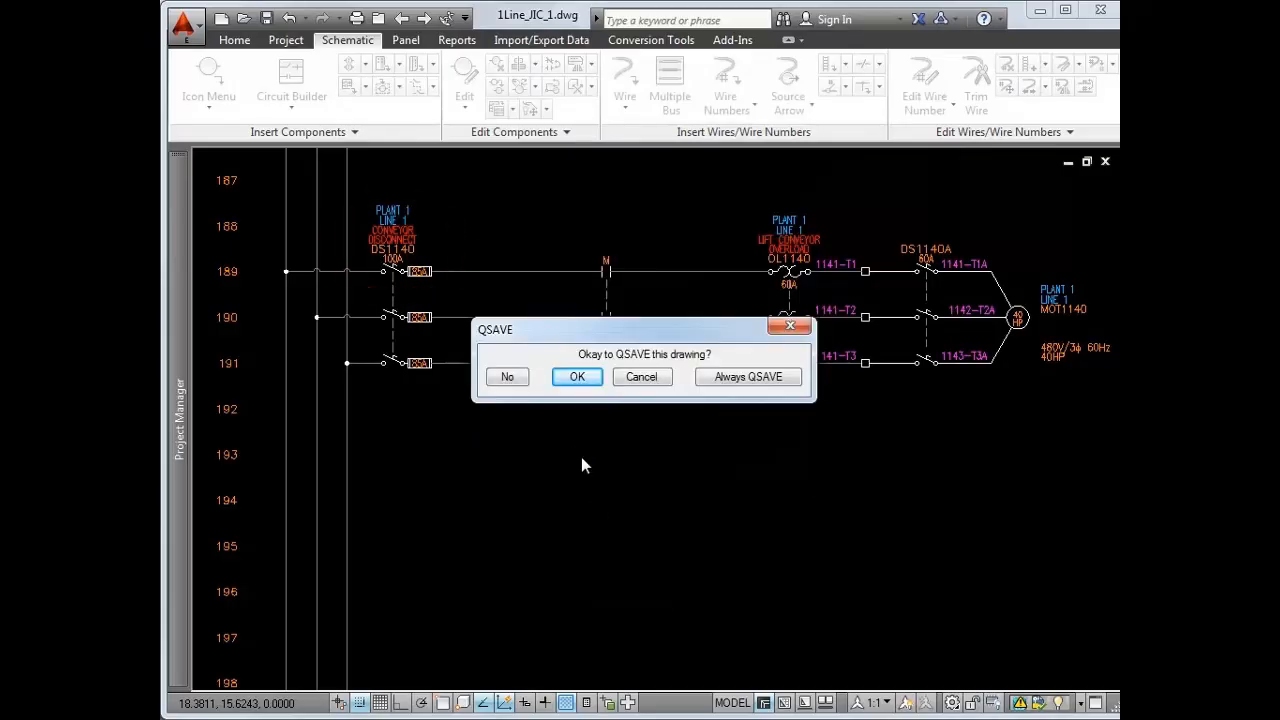
click(584, 374)
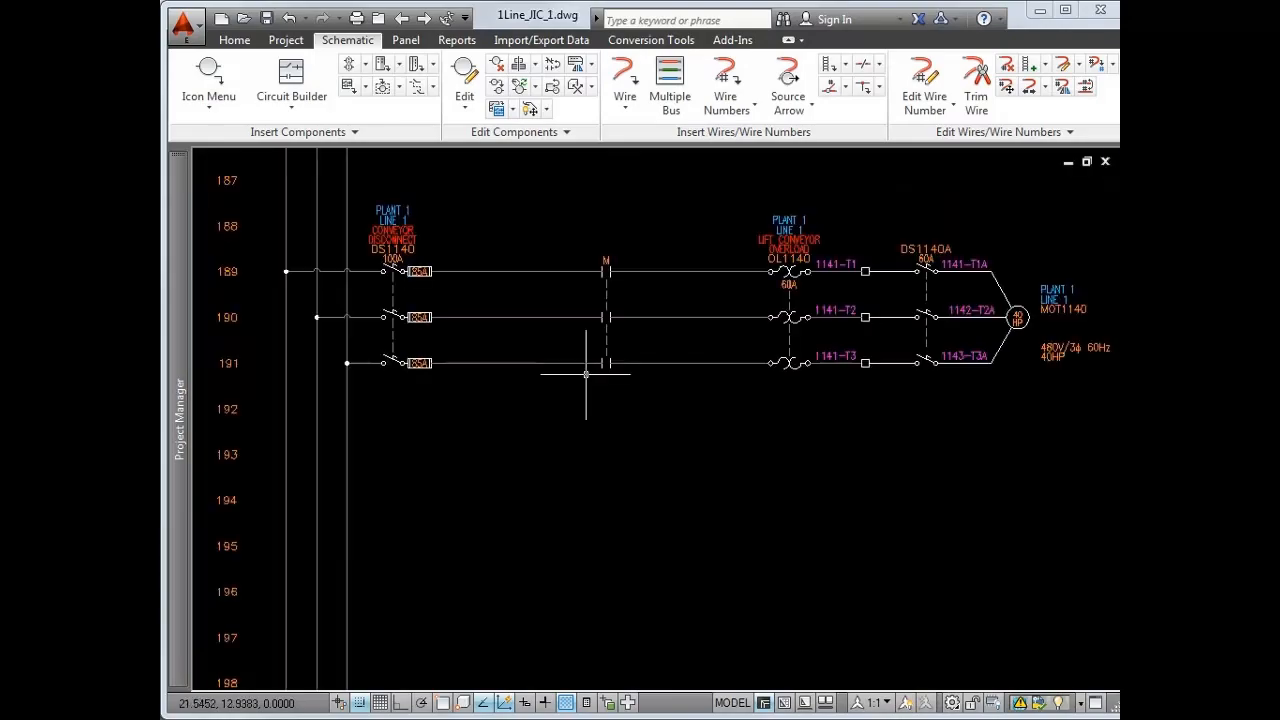
- Set the description of schematic motor MOT1140 to LIFT / CONVEYOR / MOTOR, update the related drawings and save this drawing
right_click(586, 374)
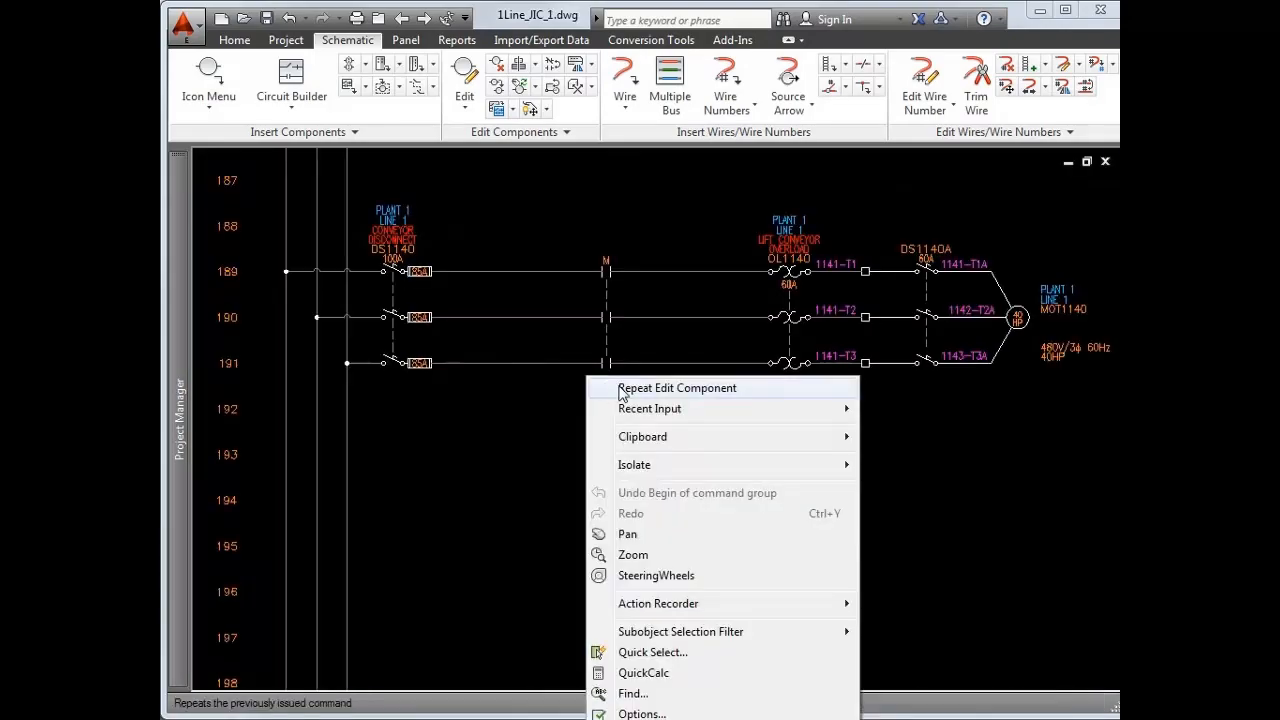
click(620, 387)
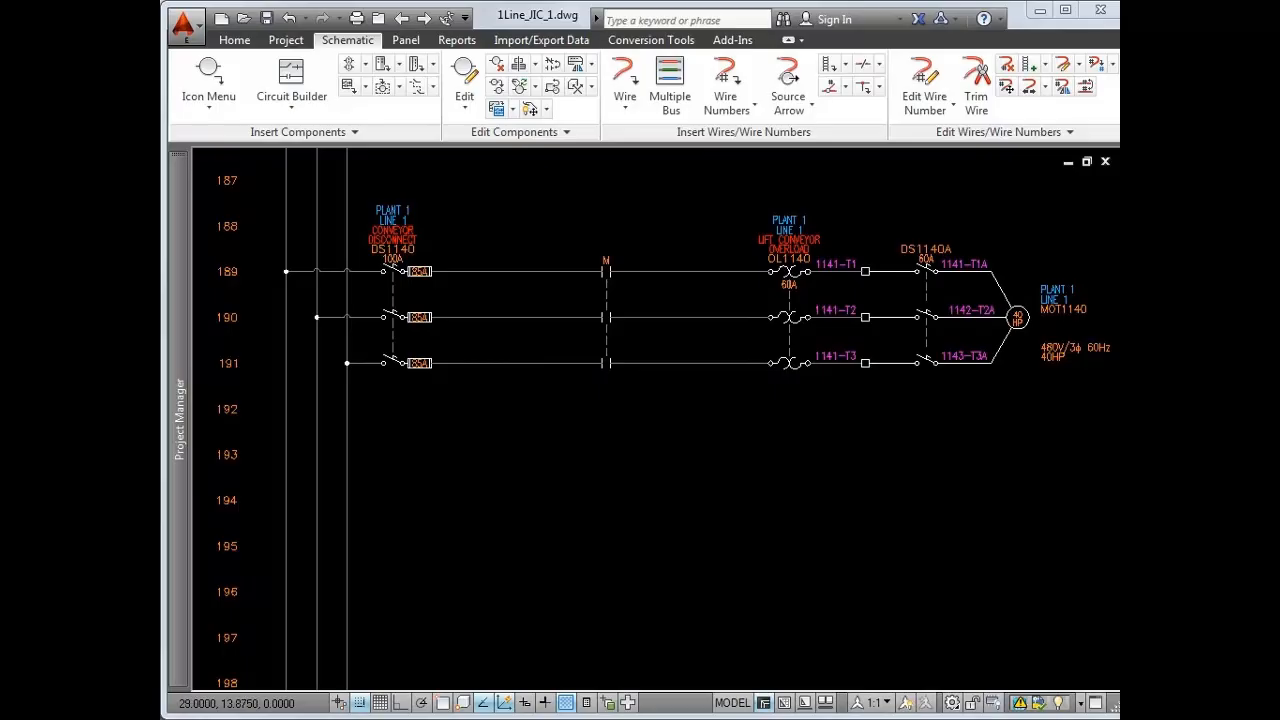
click(1017, 317)
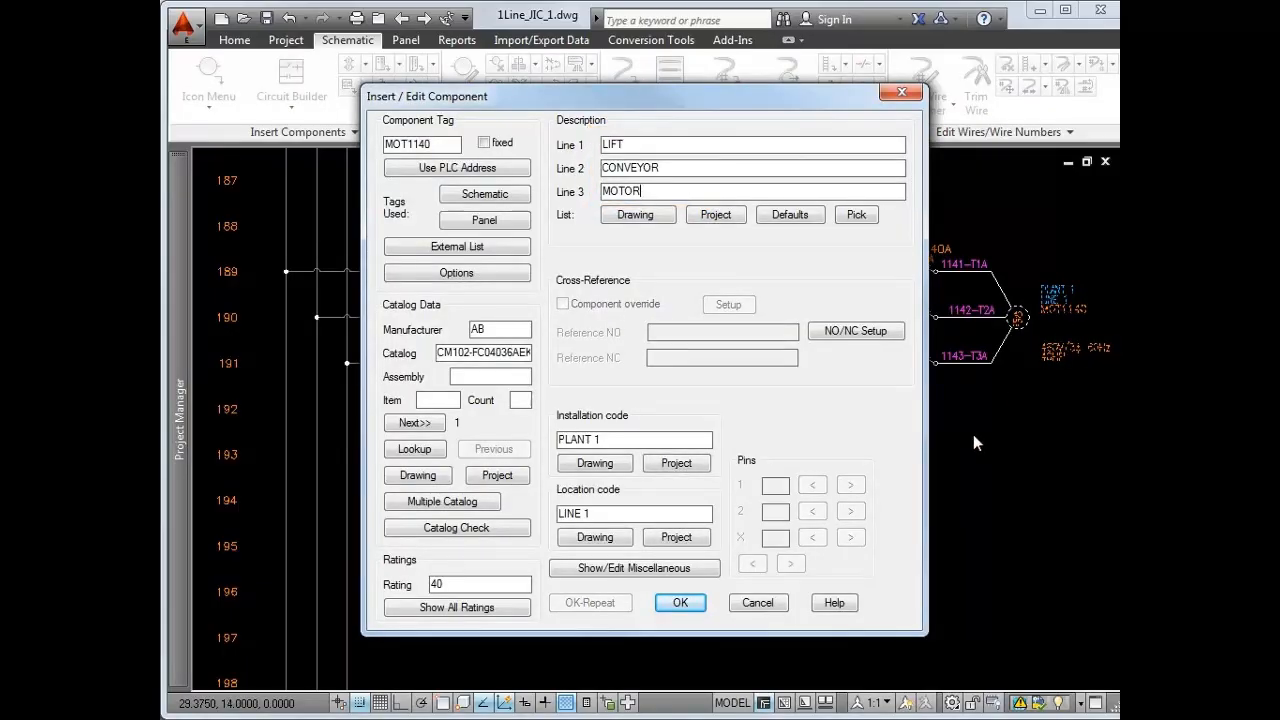
click(679, 603)
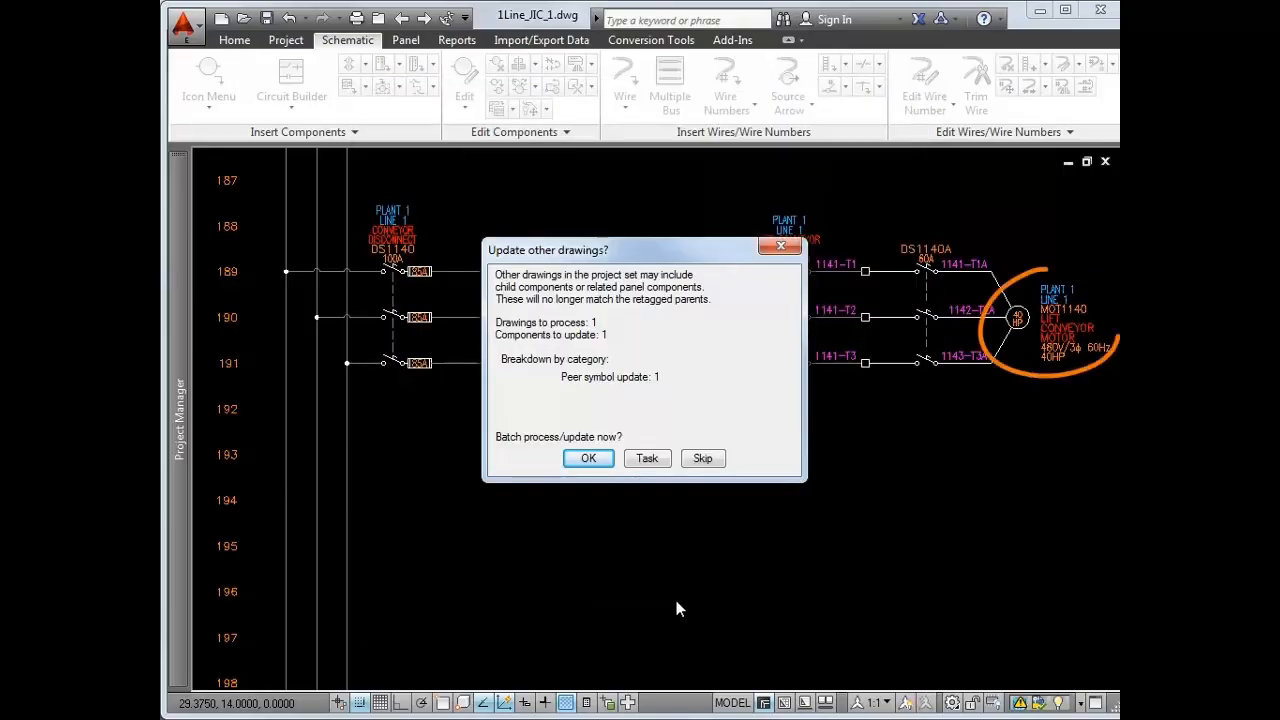
click(588, 460)
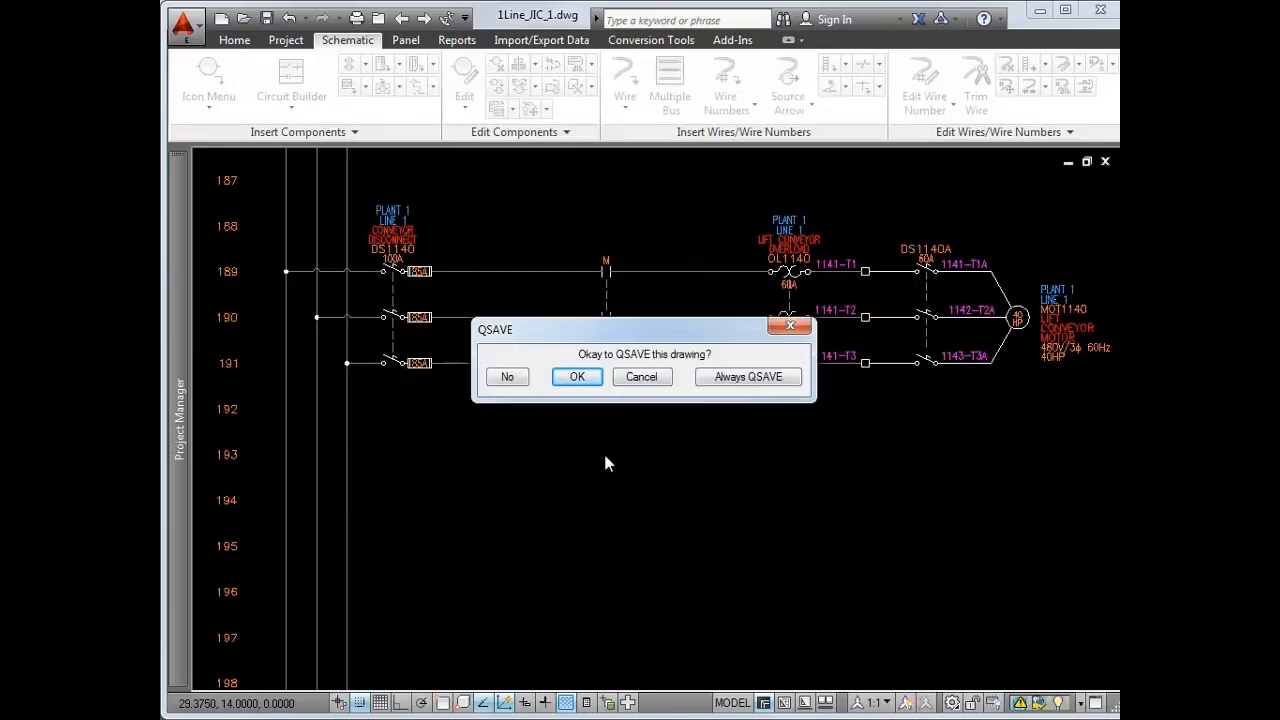
click(577, 377)
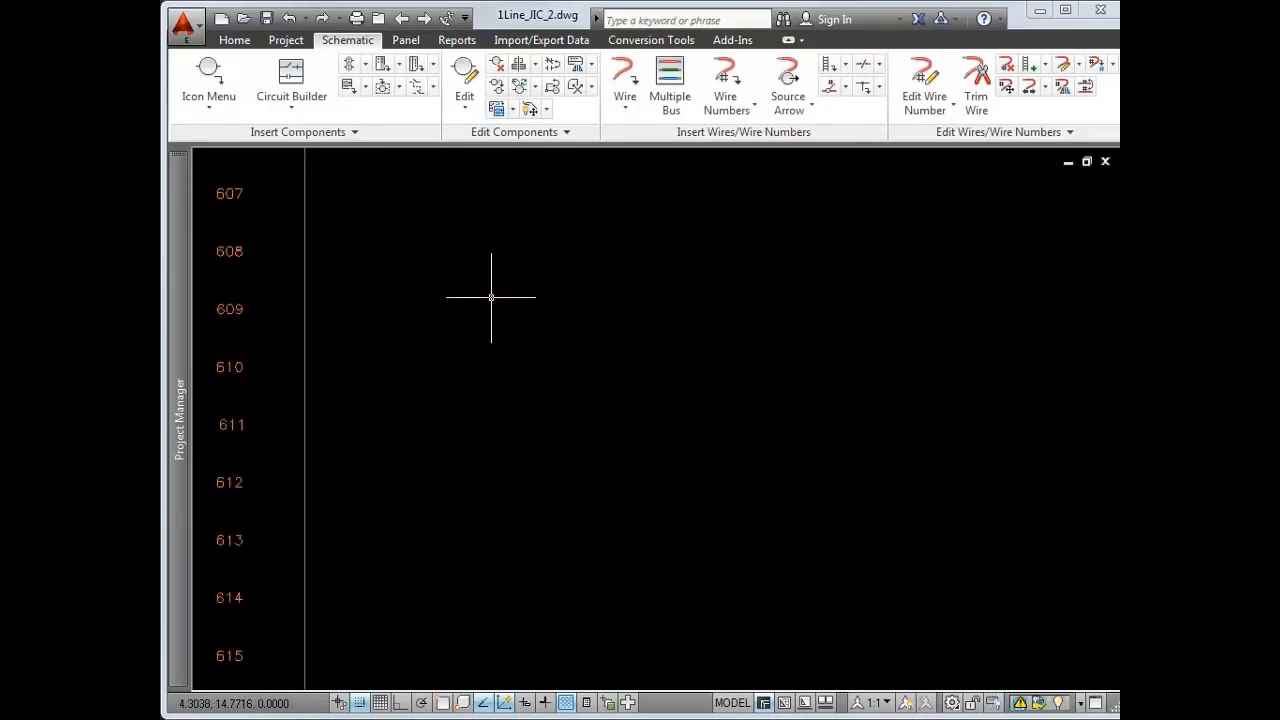
- Start configuring a one-line Horizontal - FVNR - non reversing motor circuit on the vertical bus at line reference 609
click(291, 78)
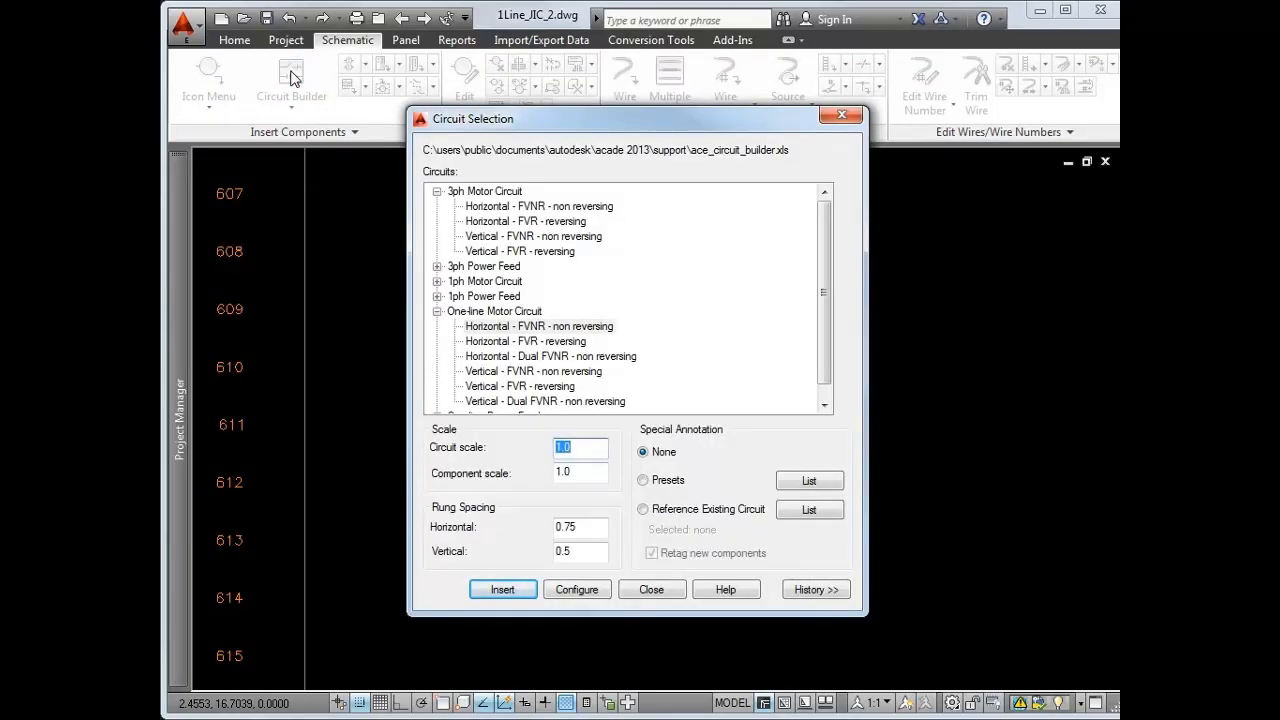
click(556, 332)
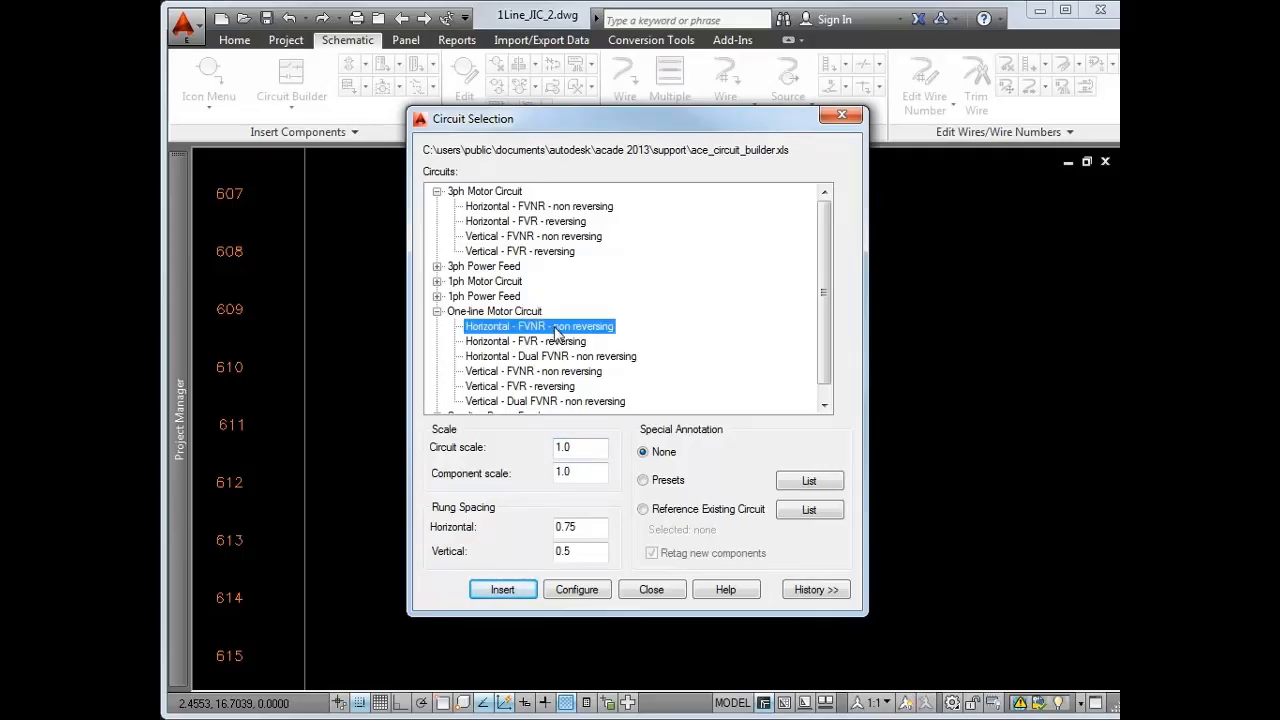
click(609, 589)
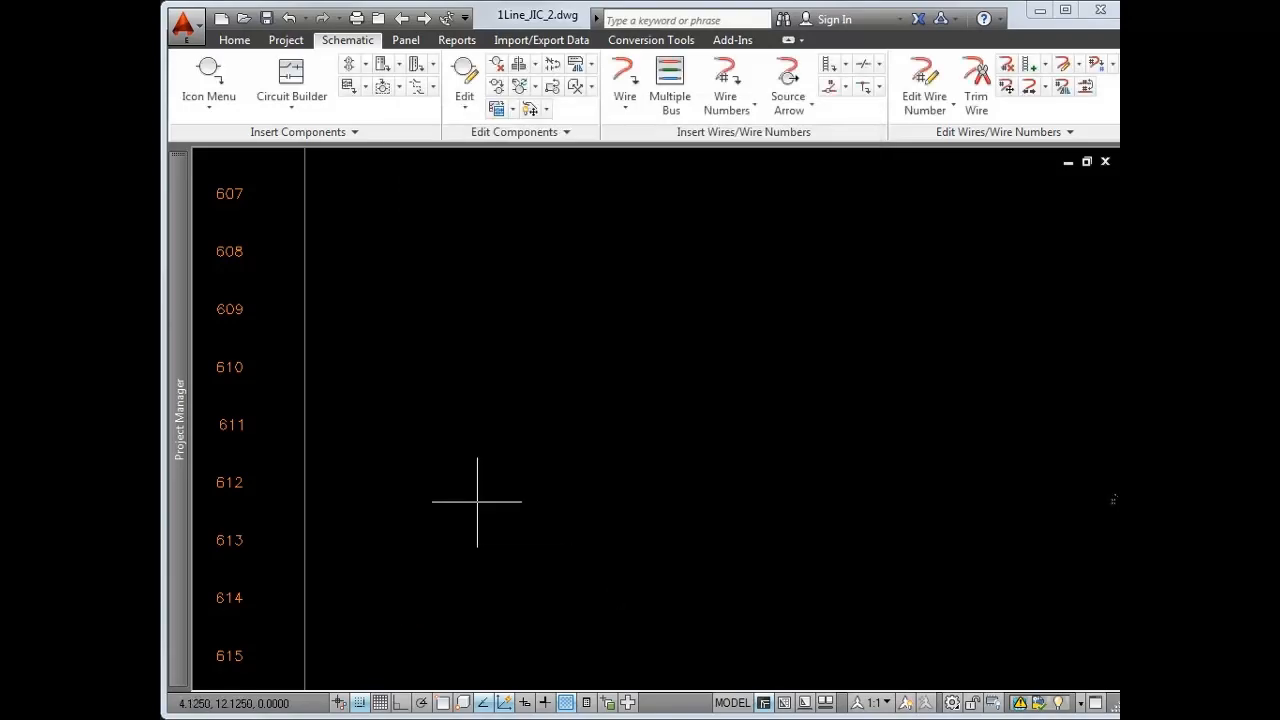
click(305, 308)
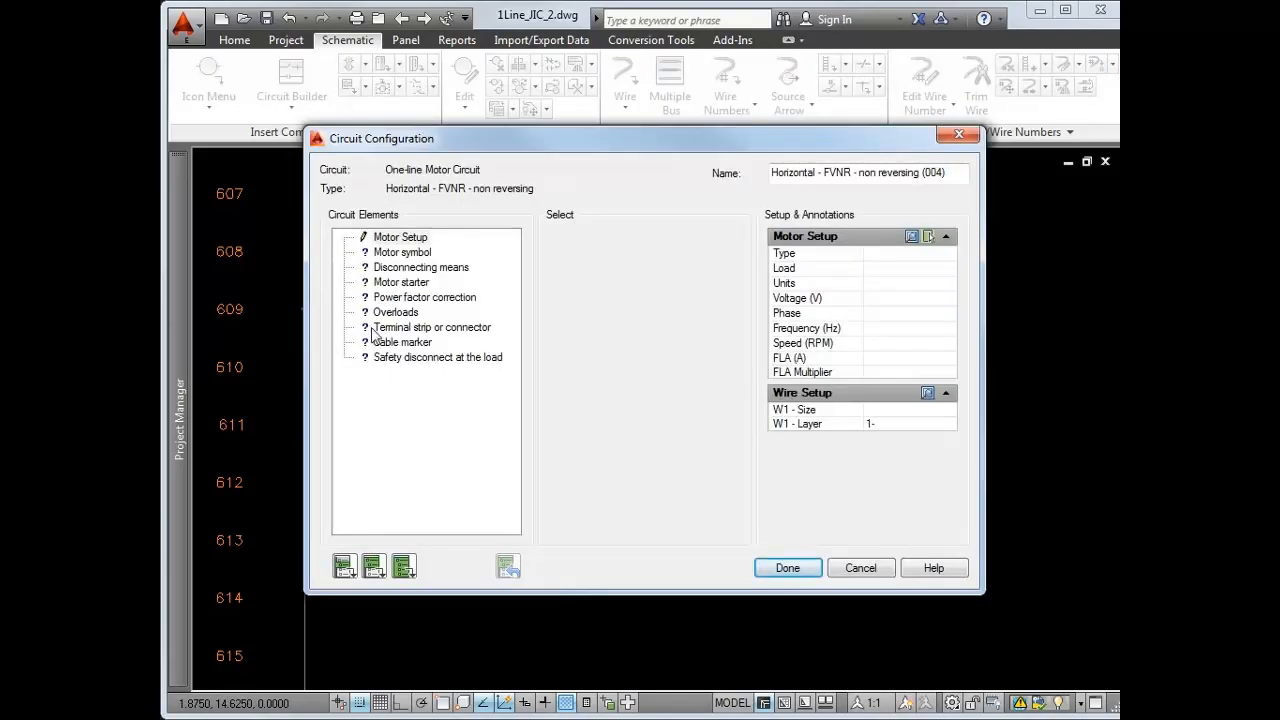
- Set up a 480 V, 60 Hz induction motor of 25 HP at 1200 RPM and insert all elements of the configured circuit
click(918, 252)
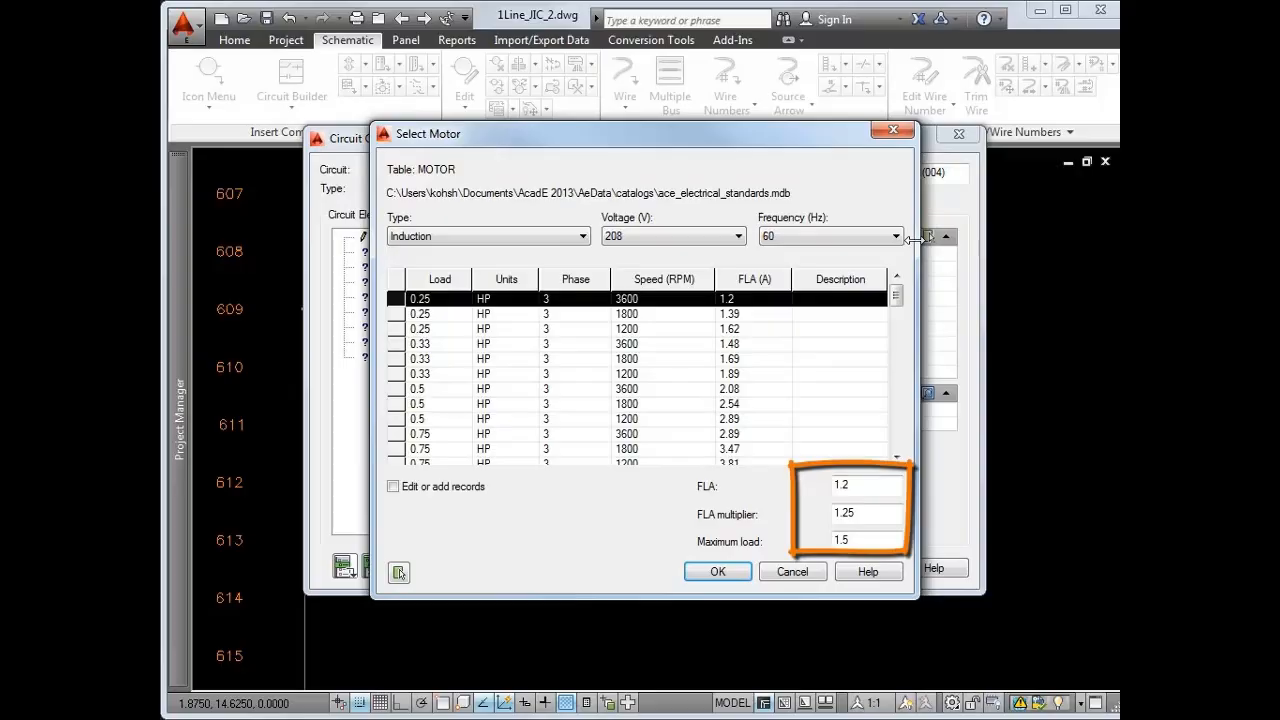
click(723, 240)
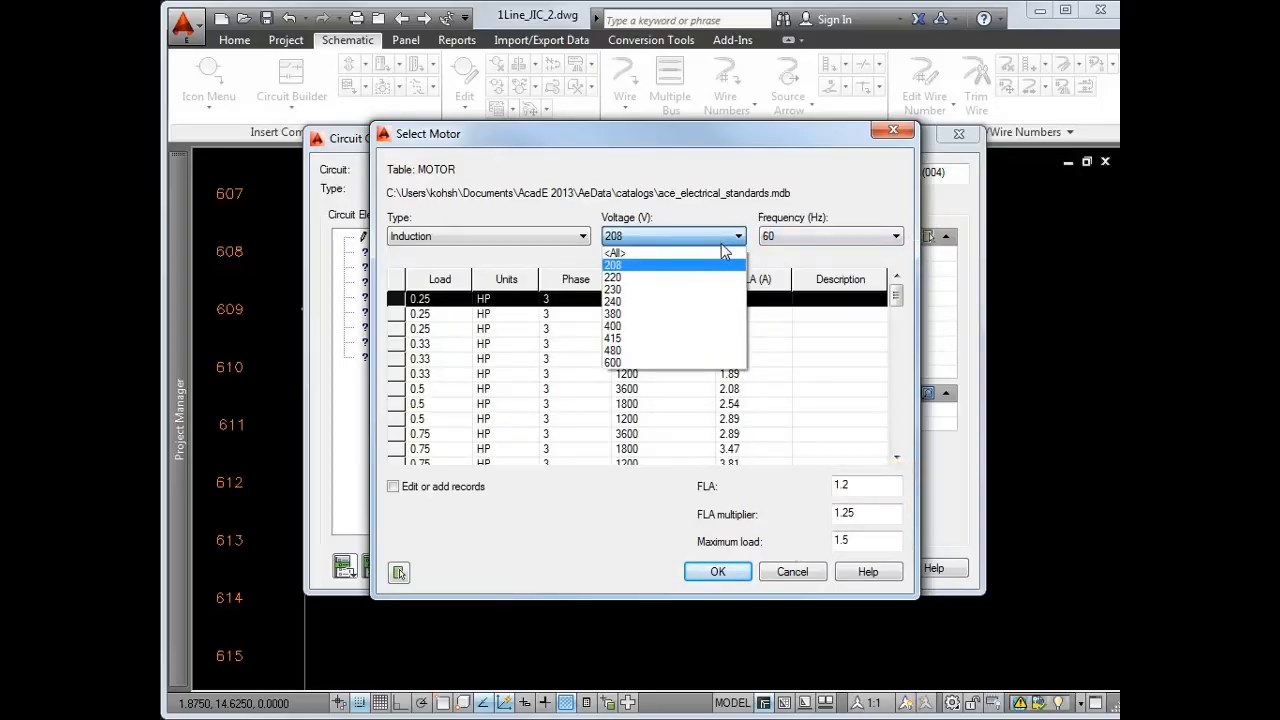
click(697, 350)
click(805, 236)
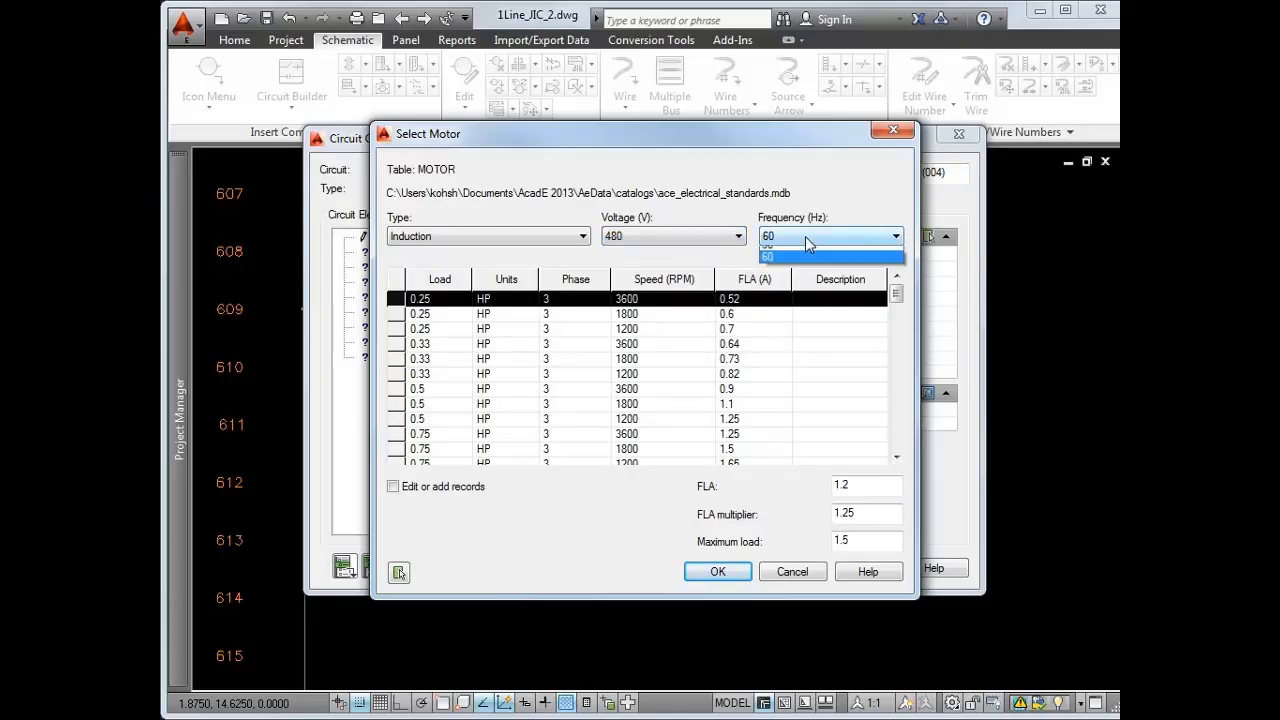
click(804, 270)
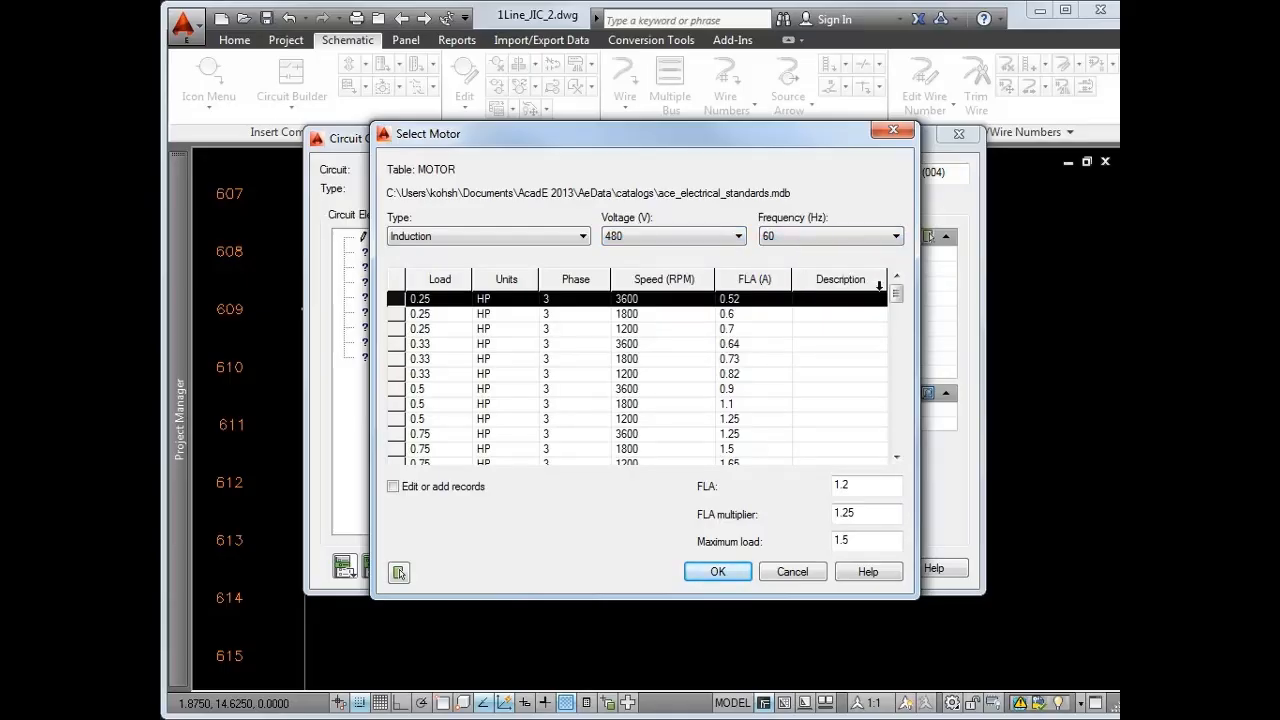
drag(895, 288, 898, 355)
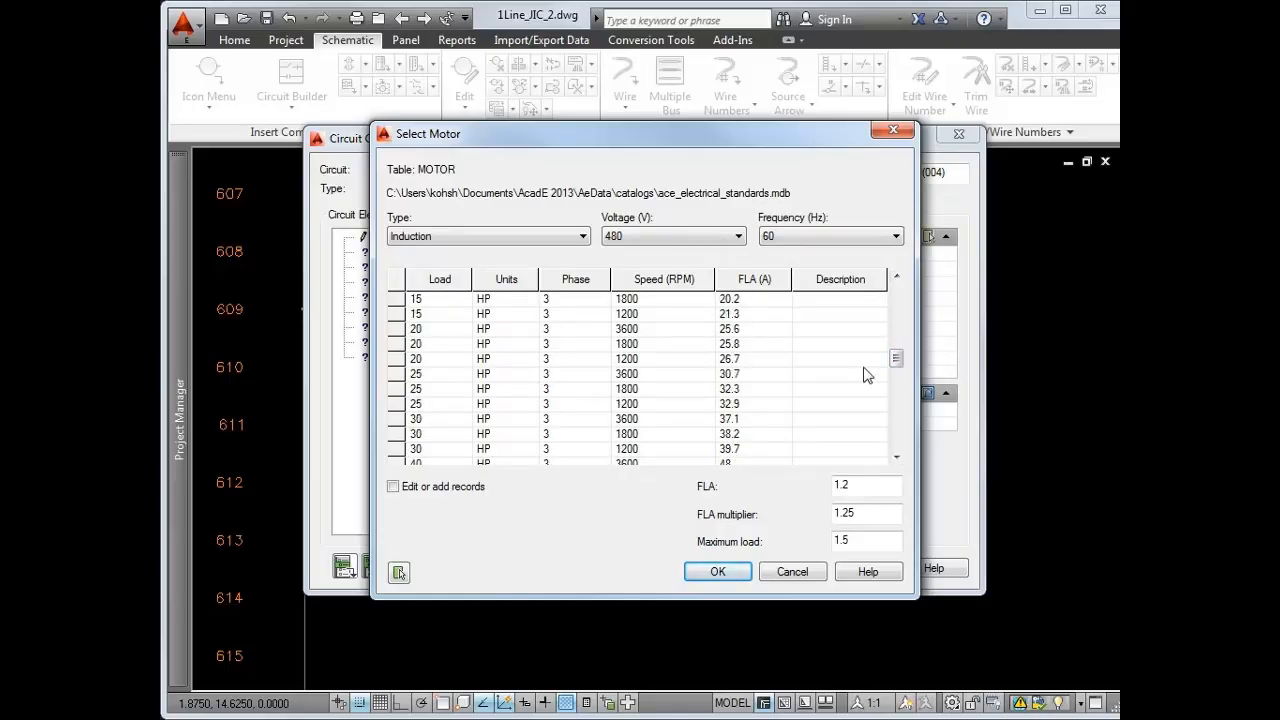
click(826, 404)
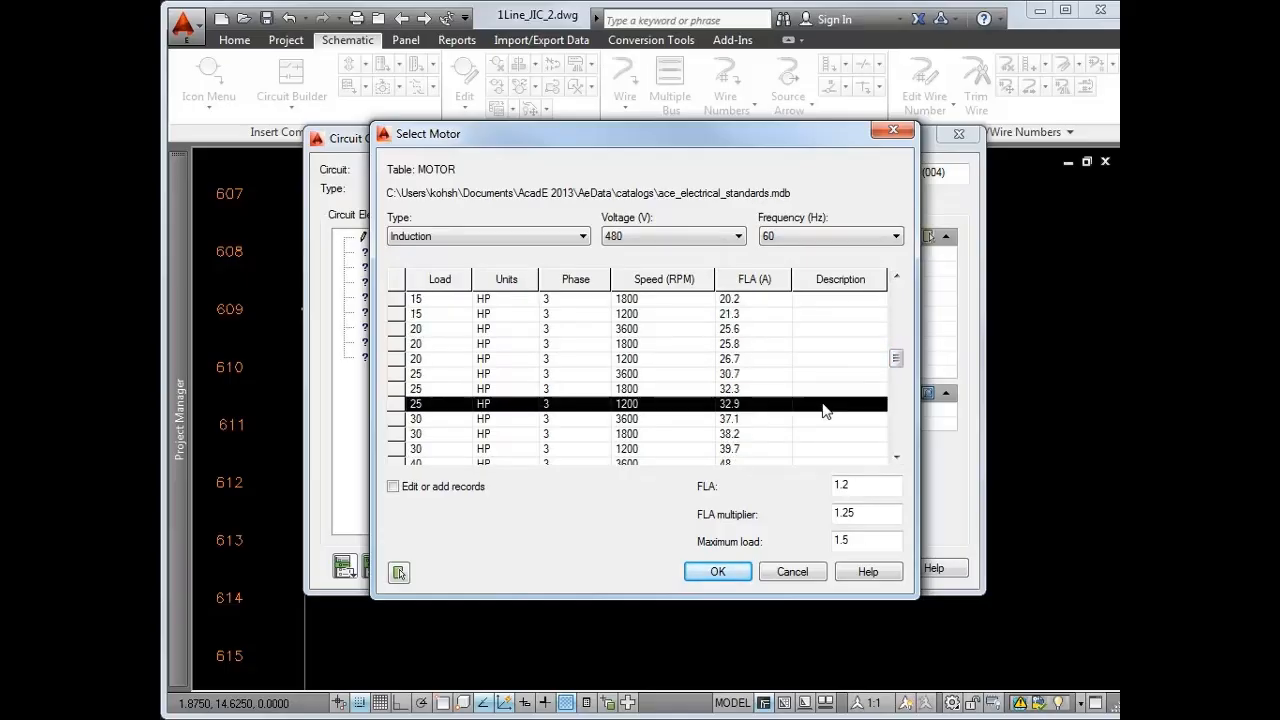
click(731, 570)
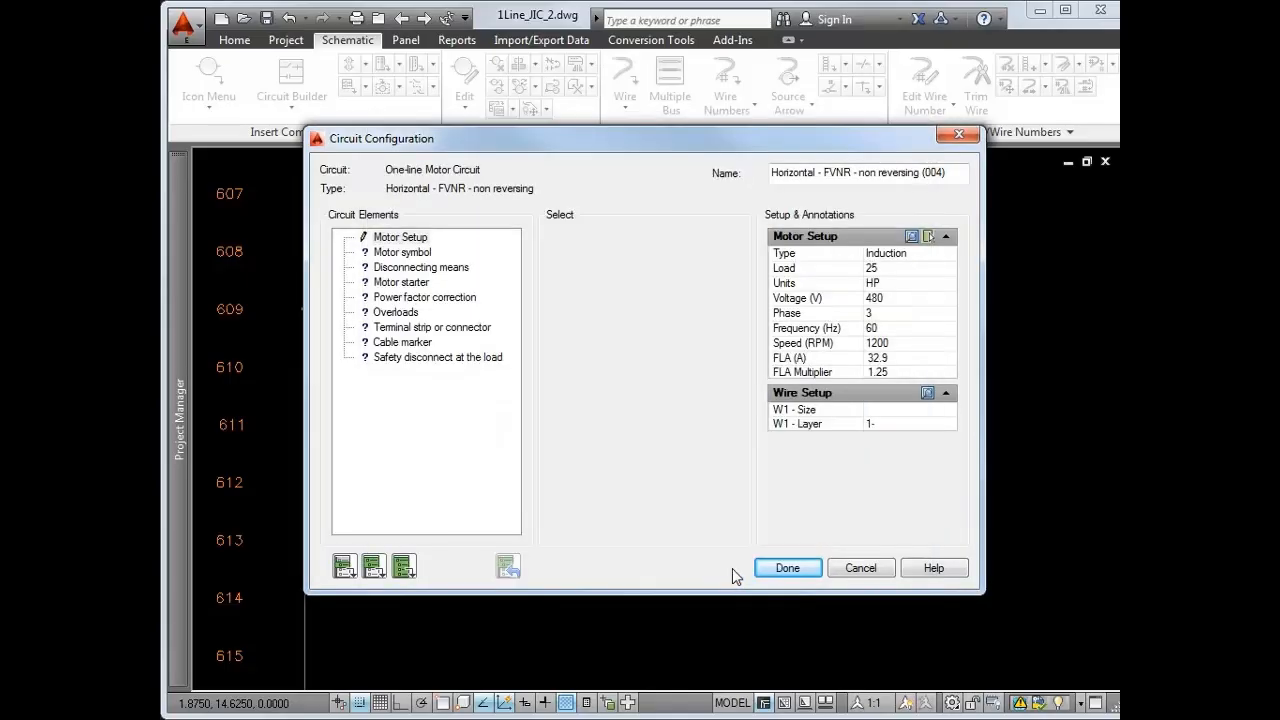
click(403, 567)
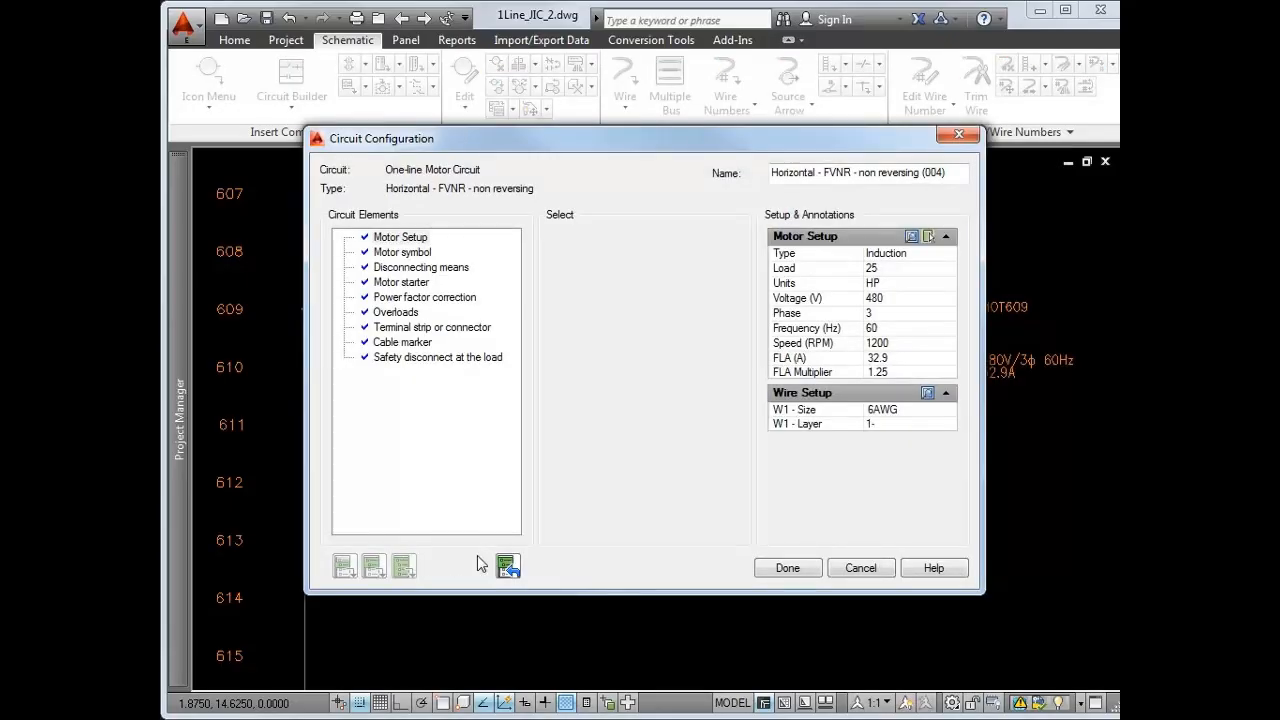
click(780, 566)
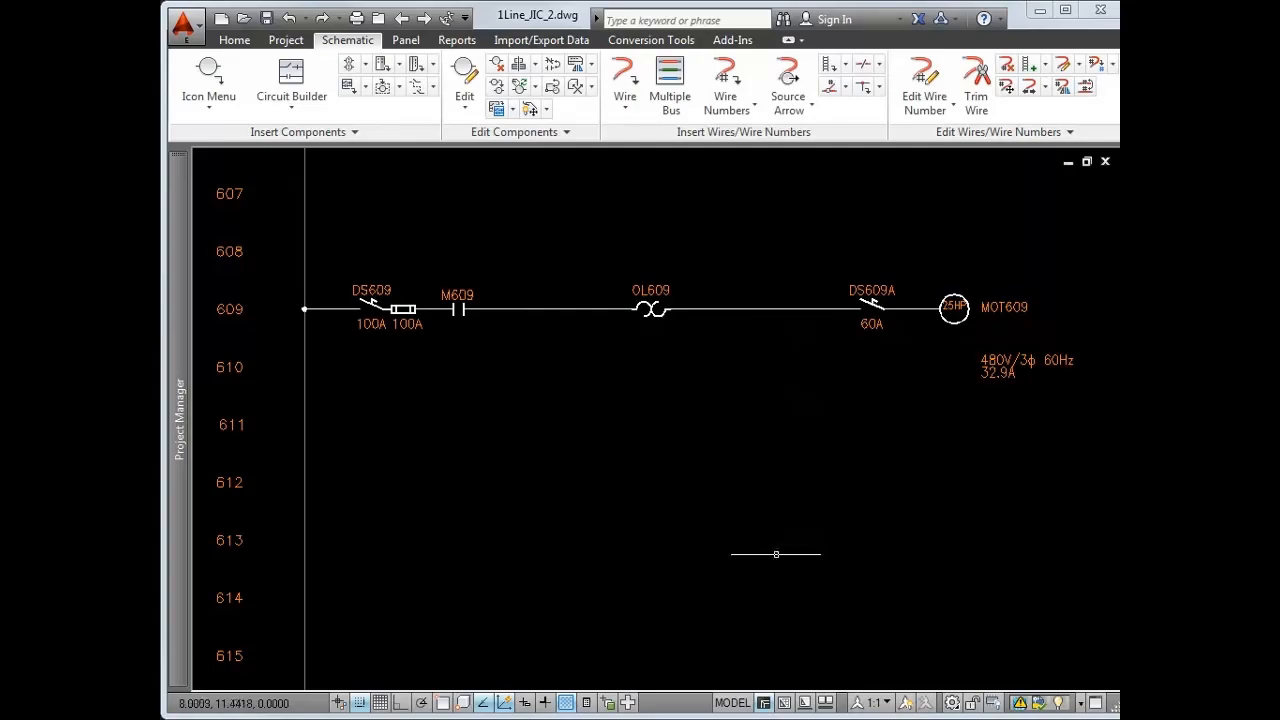
- Try to edit the wire number of the one-line wire between overload OL609 and disconnect DS609A
right_click(755, 310)
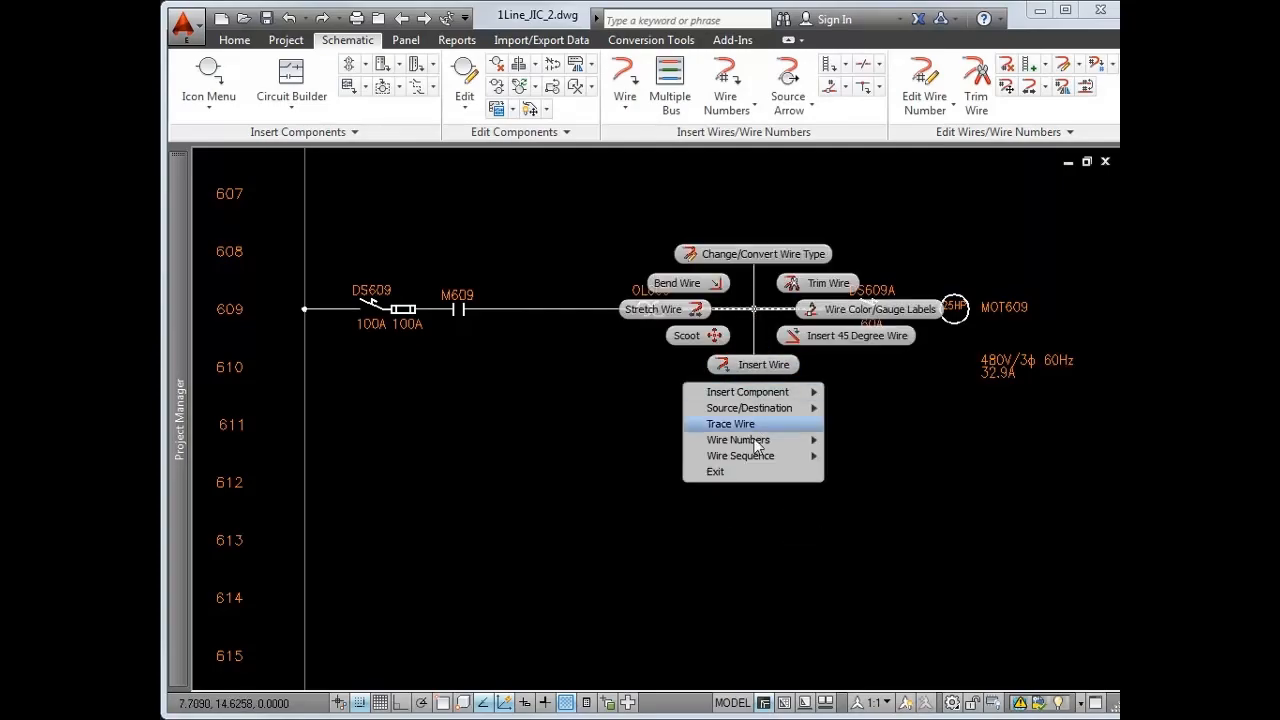
click(850, 440)
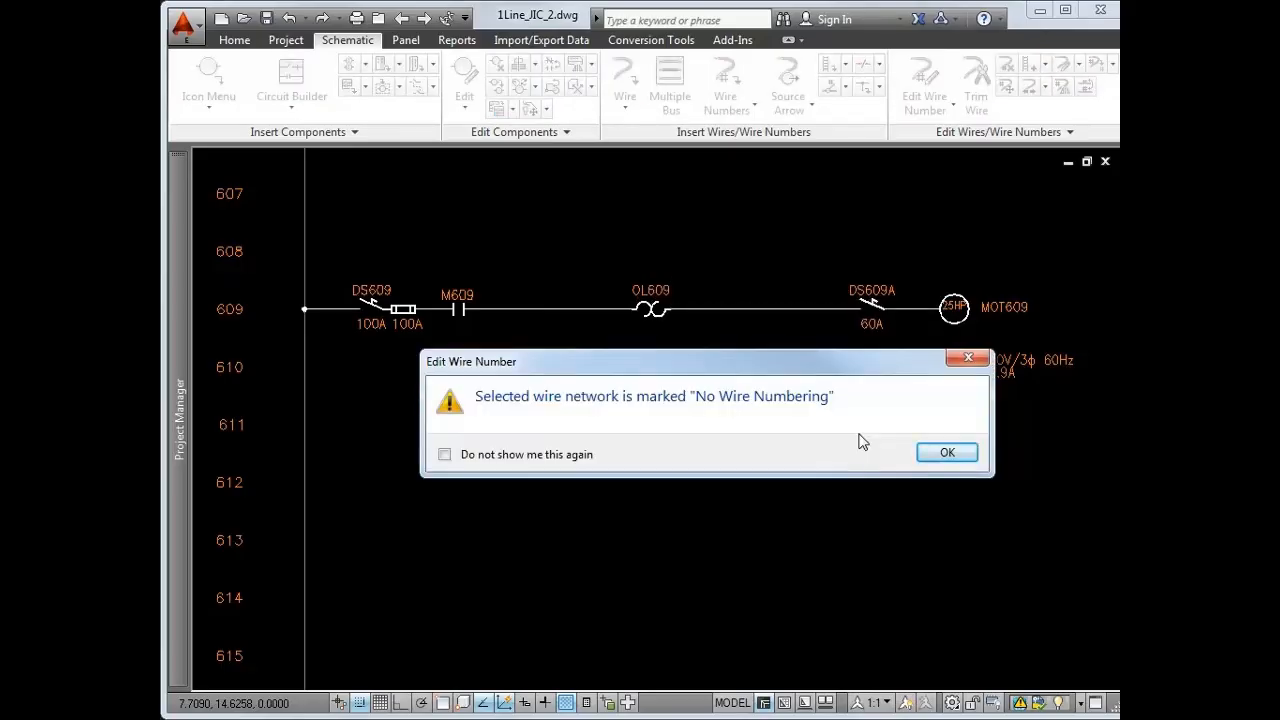
click(945, 452)
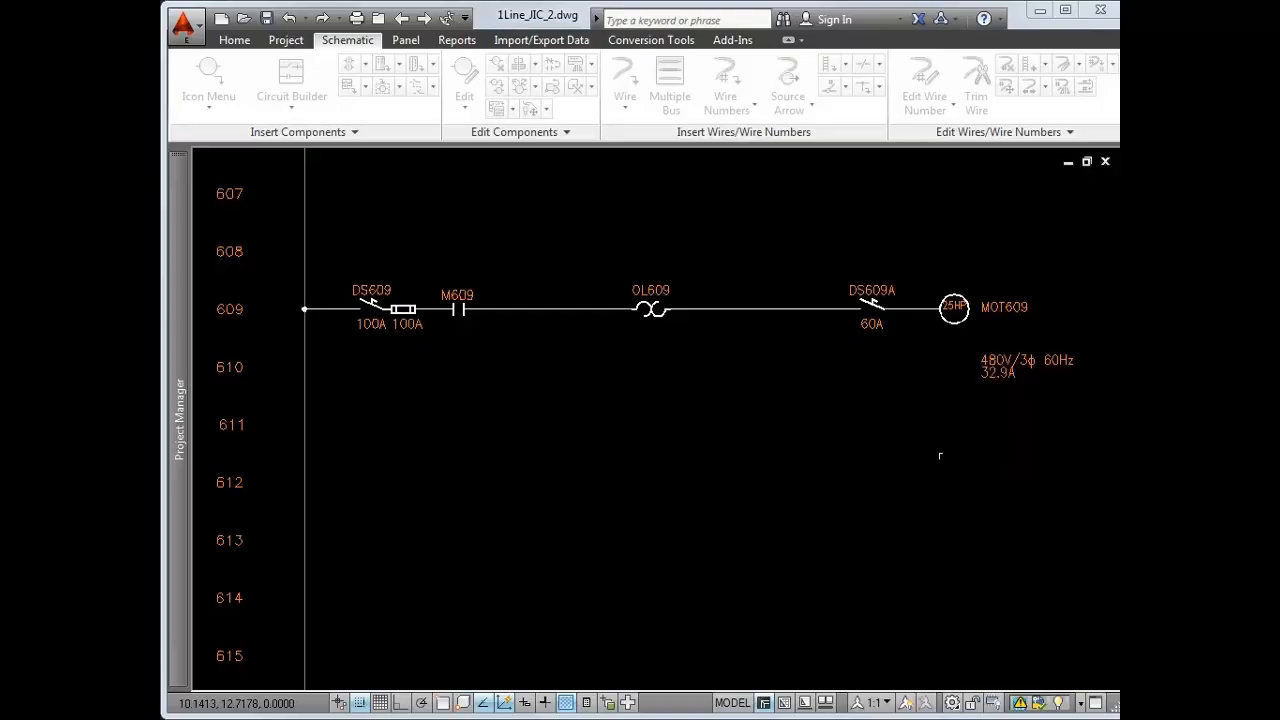
- Check the Wire Numbering setting of the 1- wire type used by the wire between OL609 and DS609A
right_click(732, 311)
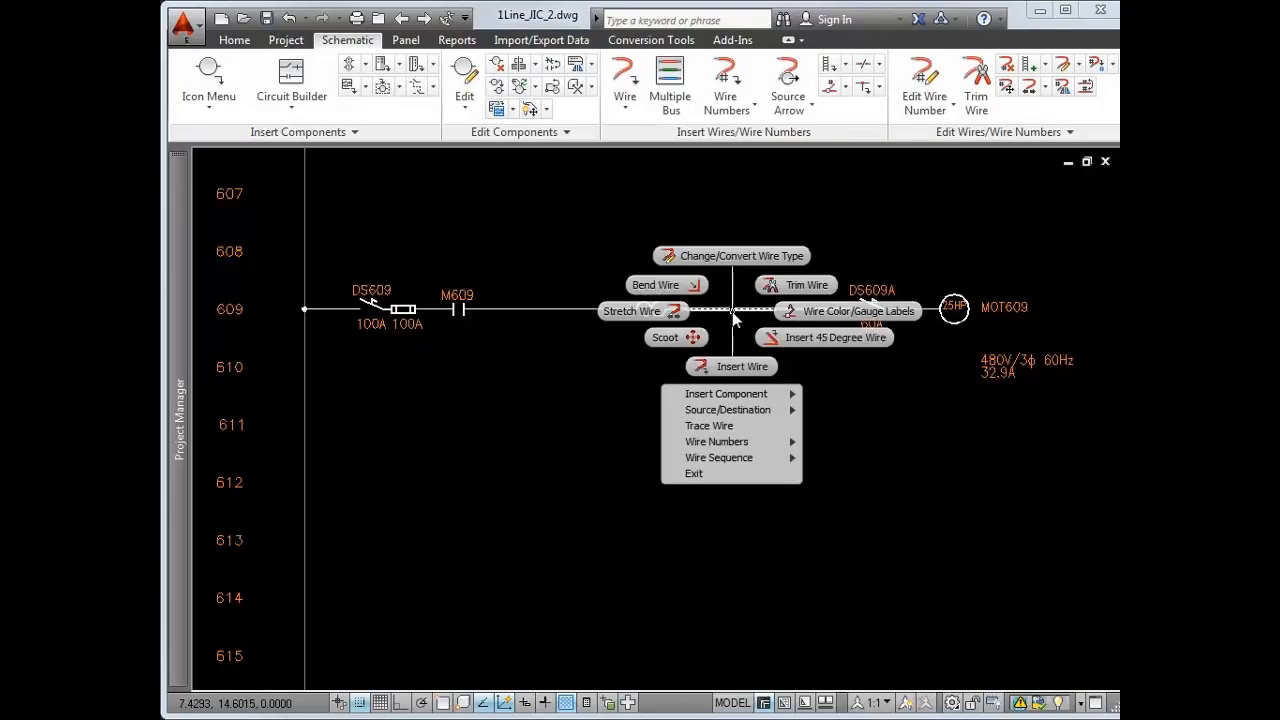
click(745, 254)
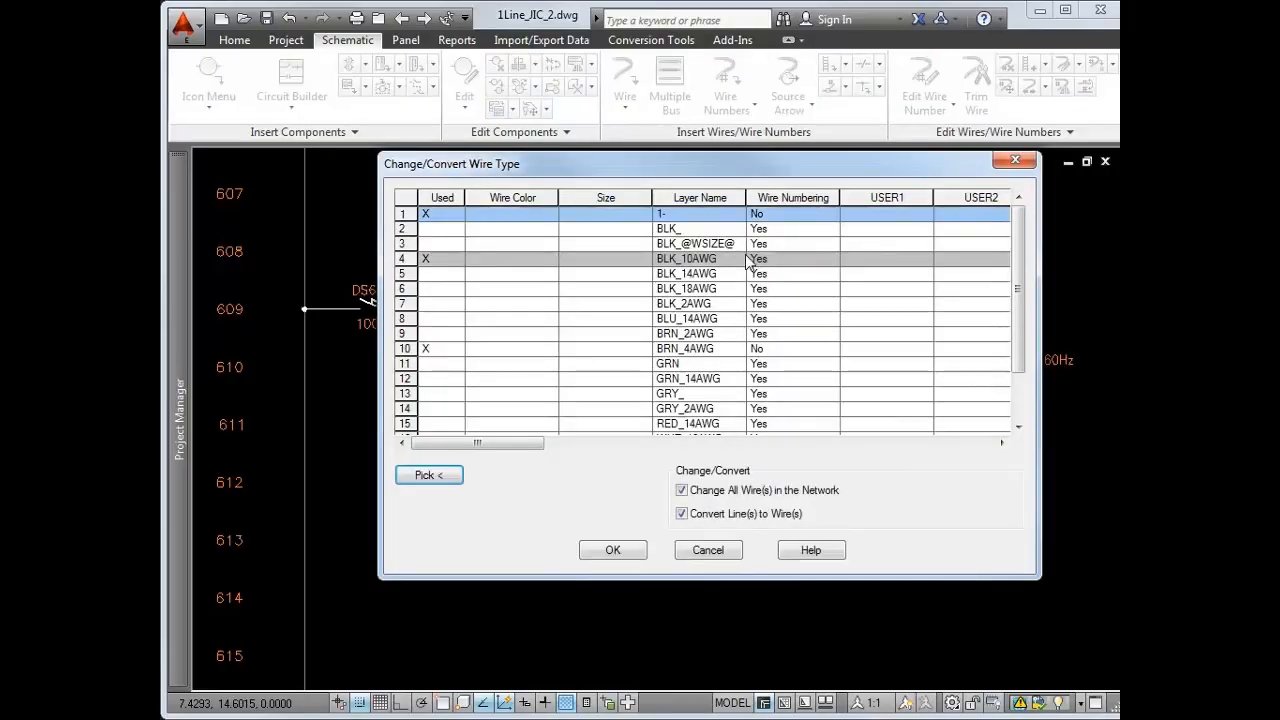
click(766, 216)
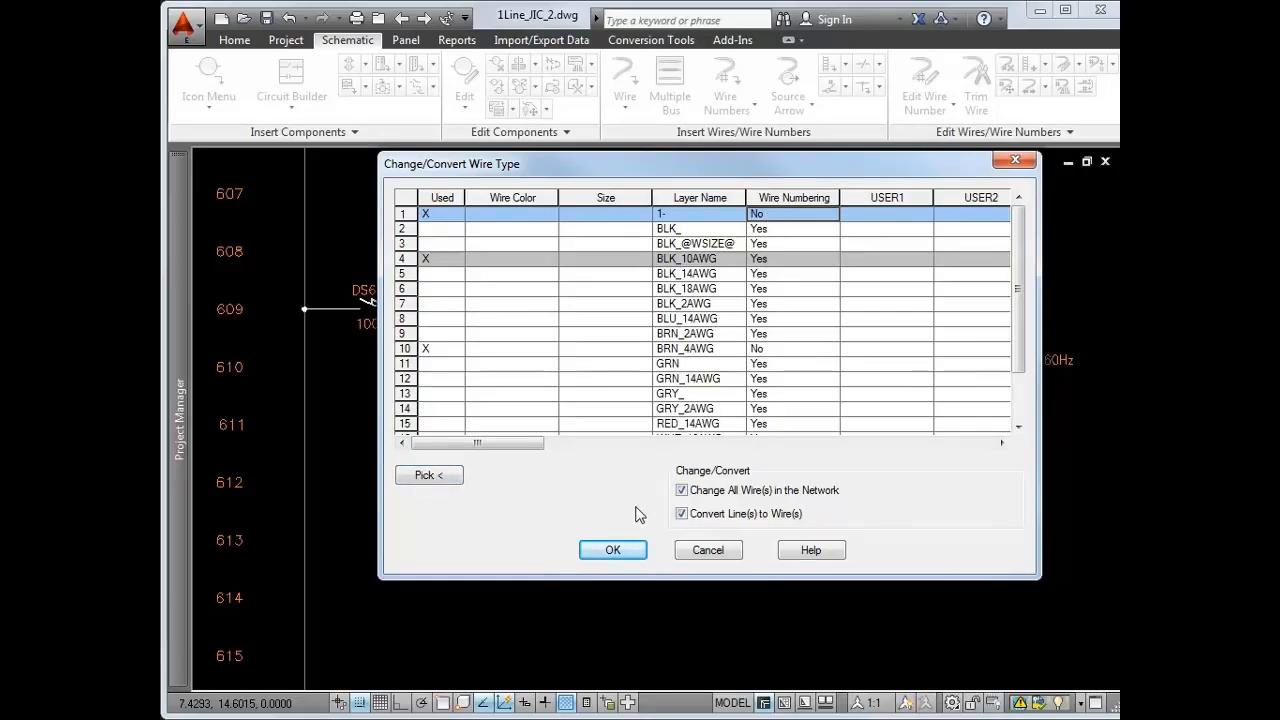
click(618, 550)
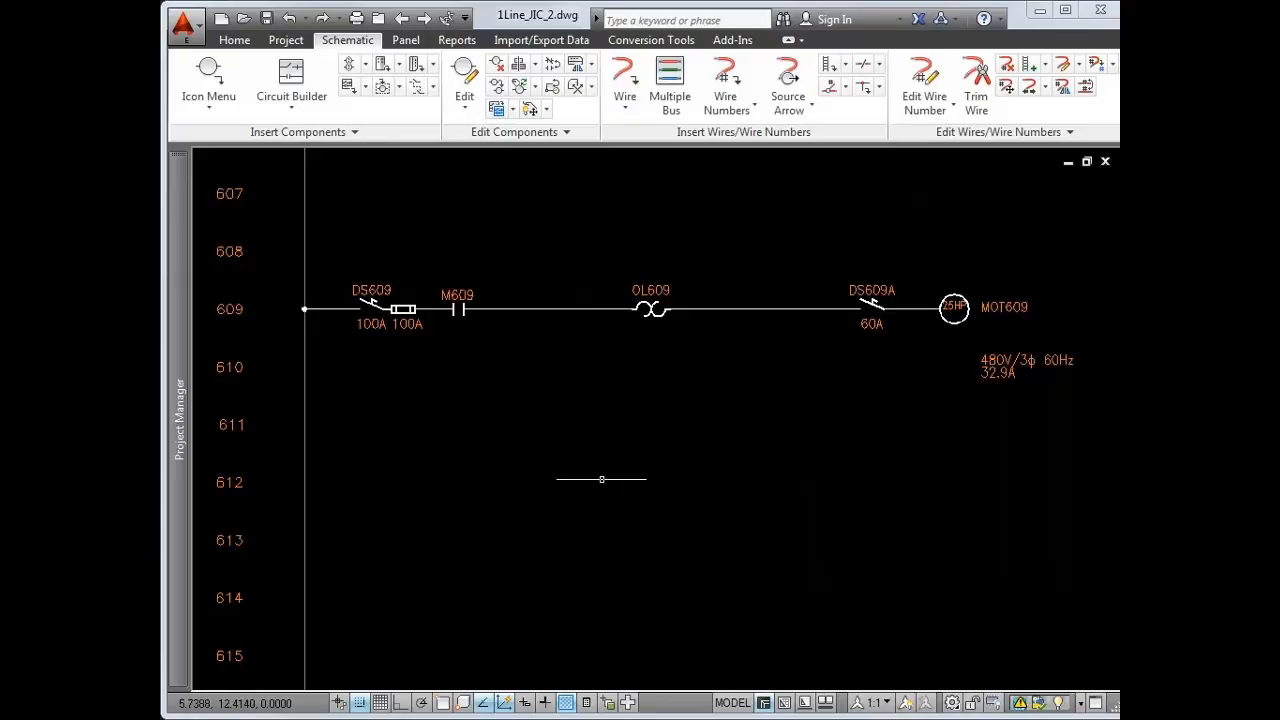
- Select Presets as the Circuit Builder's special annotation and review the annotation presets of the one-line motor circuit without changing them
click(290, 80)
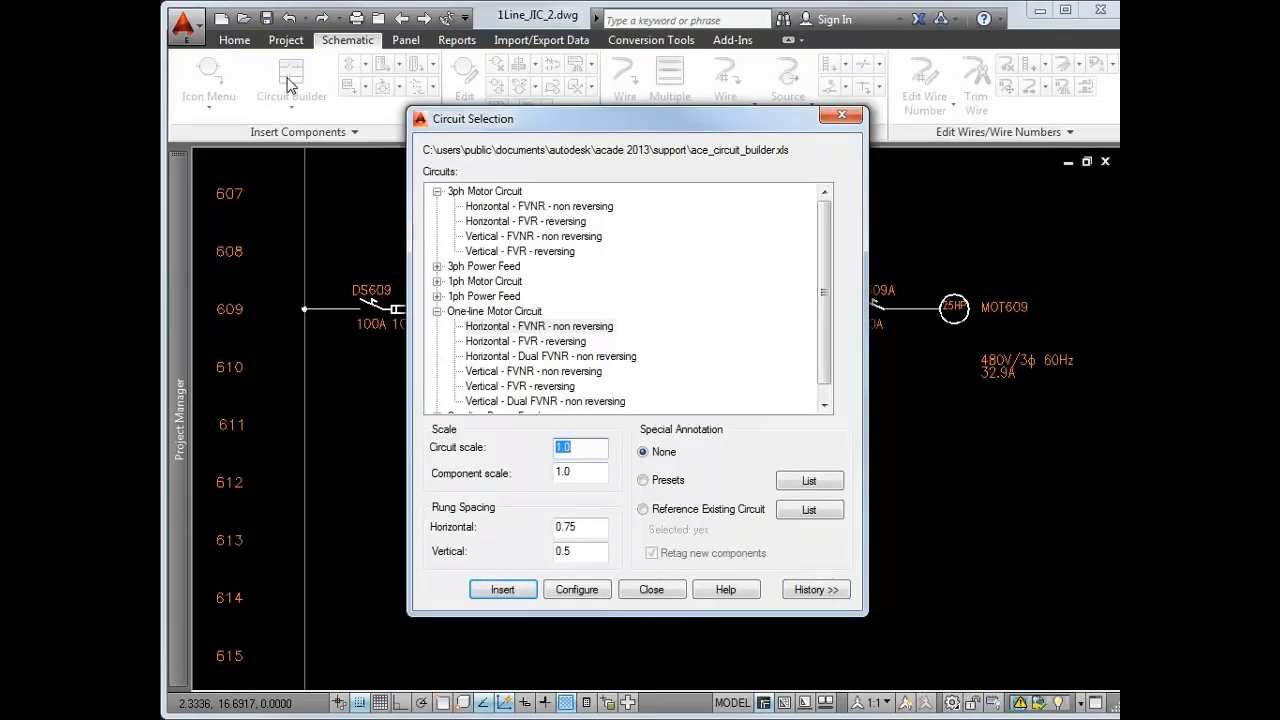
click(643, 480)
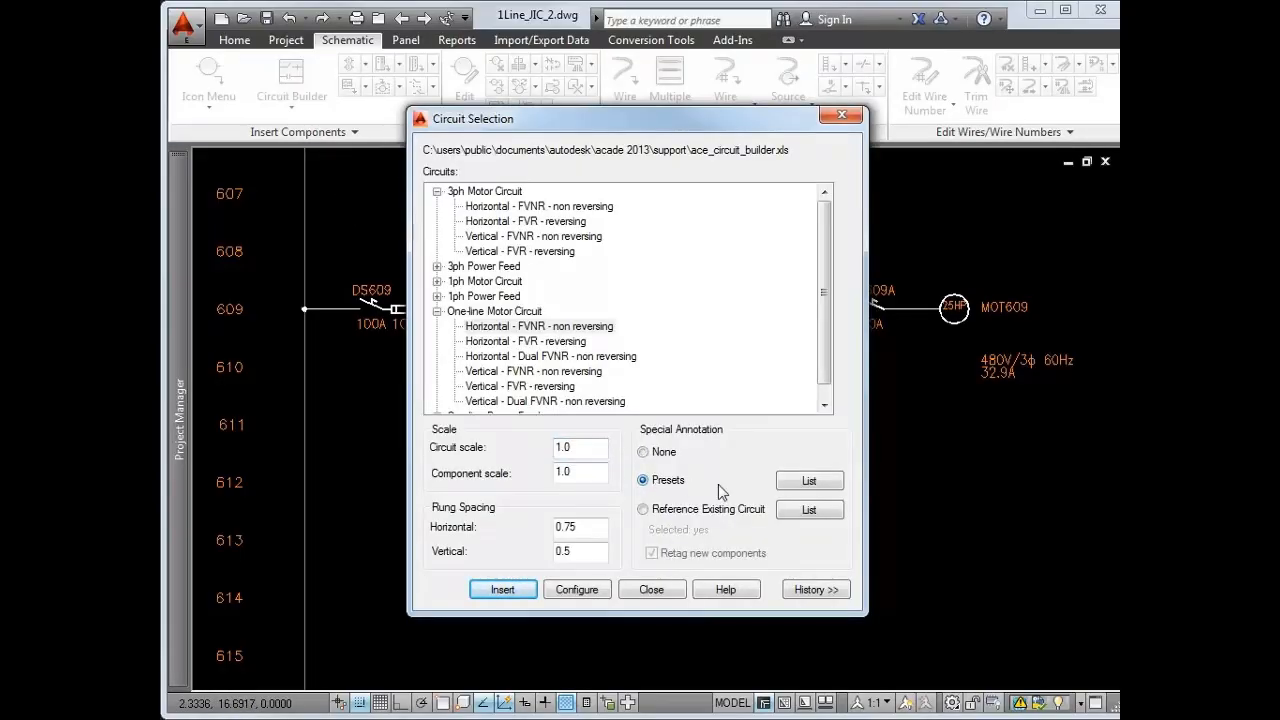
click(795, 482)
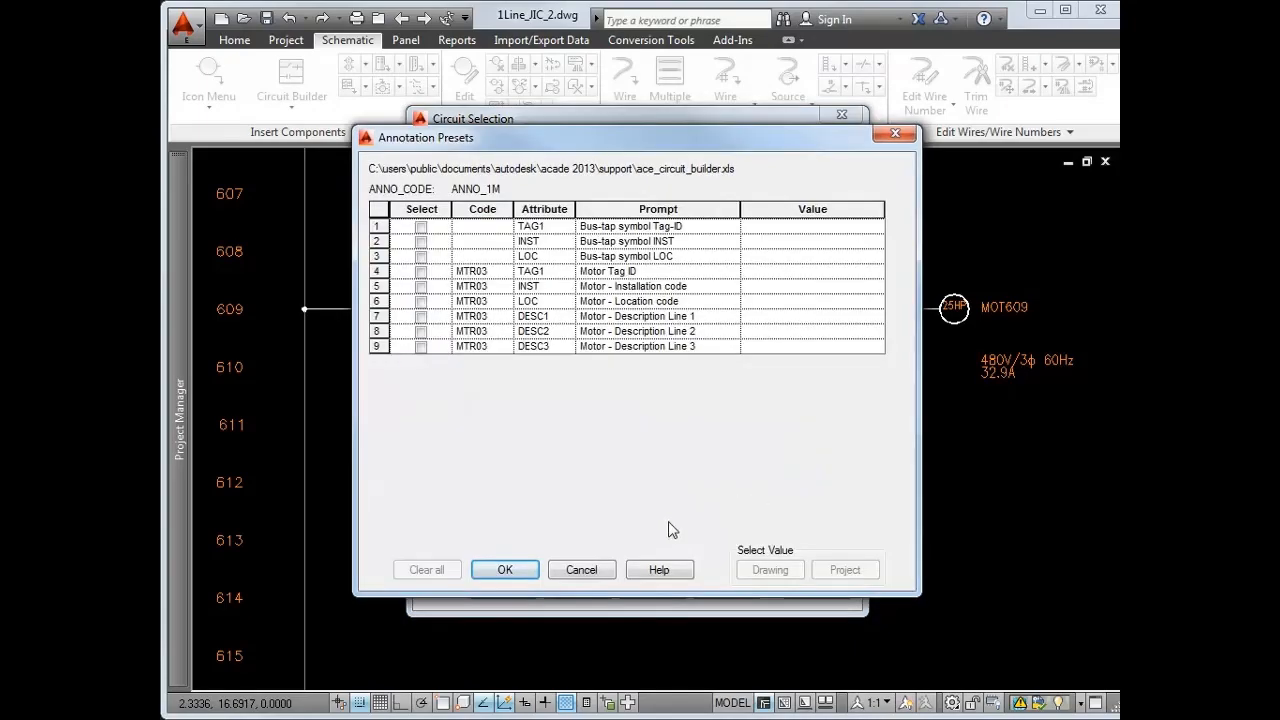
click(594, 570)
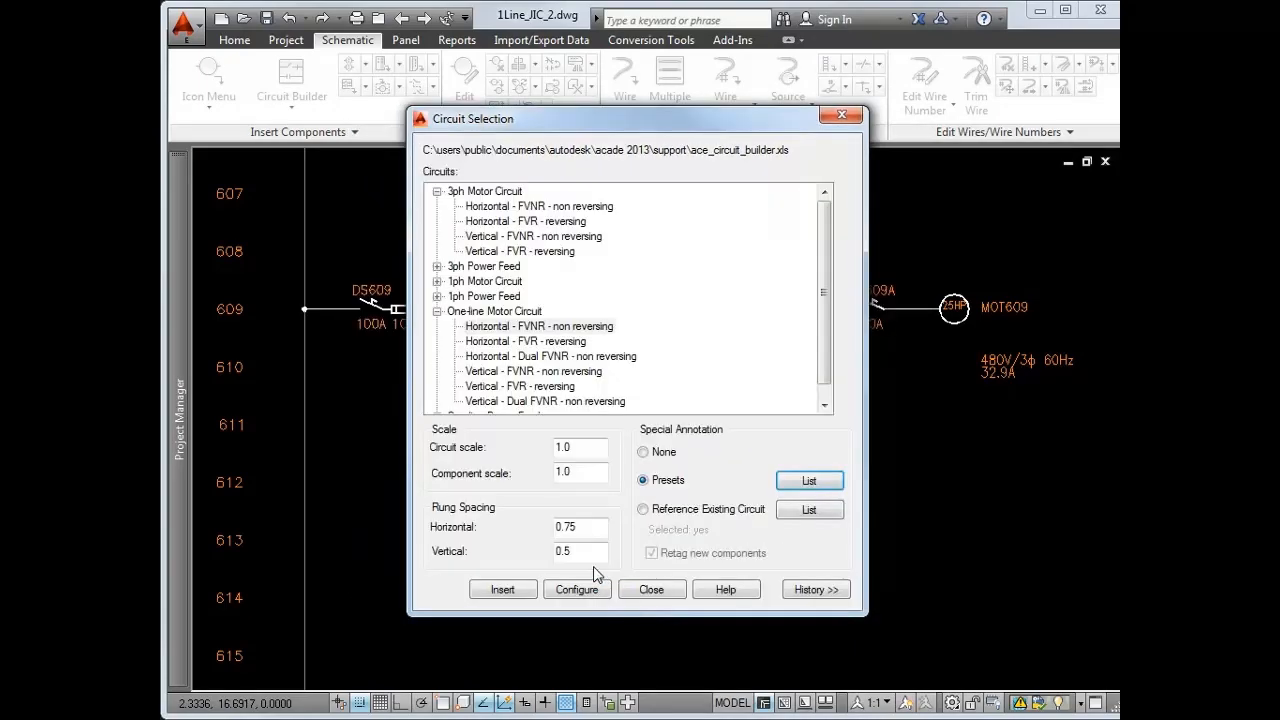
- Insert a horizontal FVNR one-line motor circuit on line 612, referencing the existing circuit MOT1135 without retagging new components
click(677, 512)
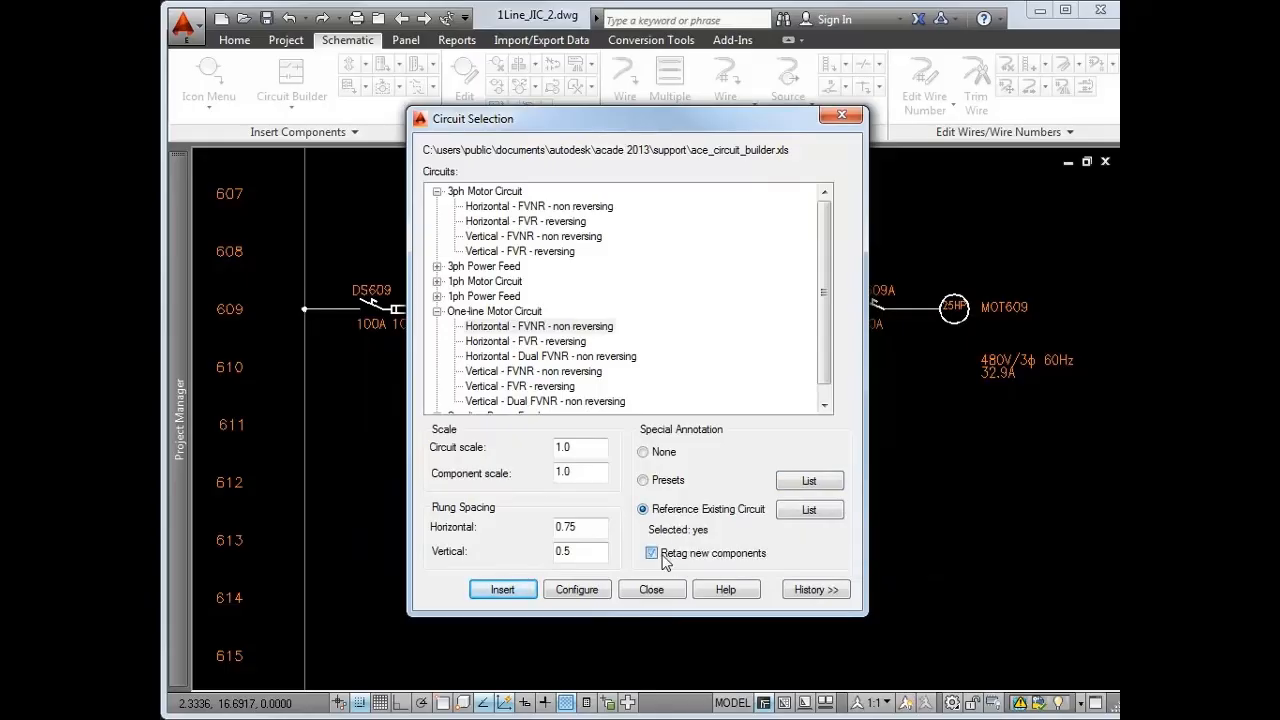
click(797, 512)
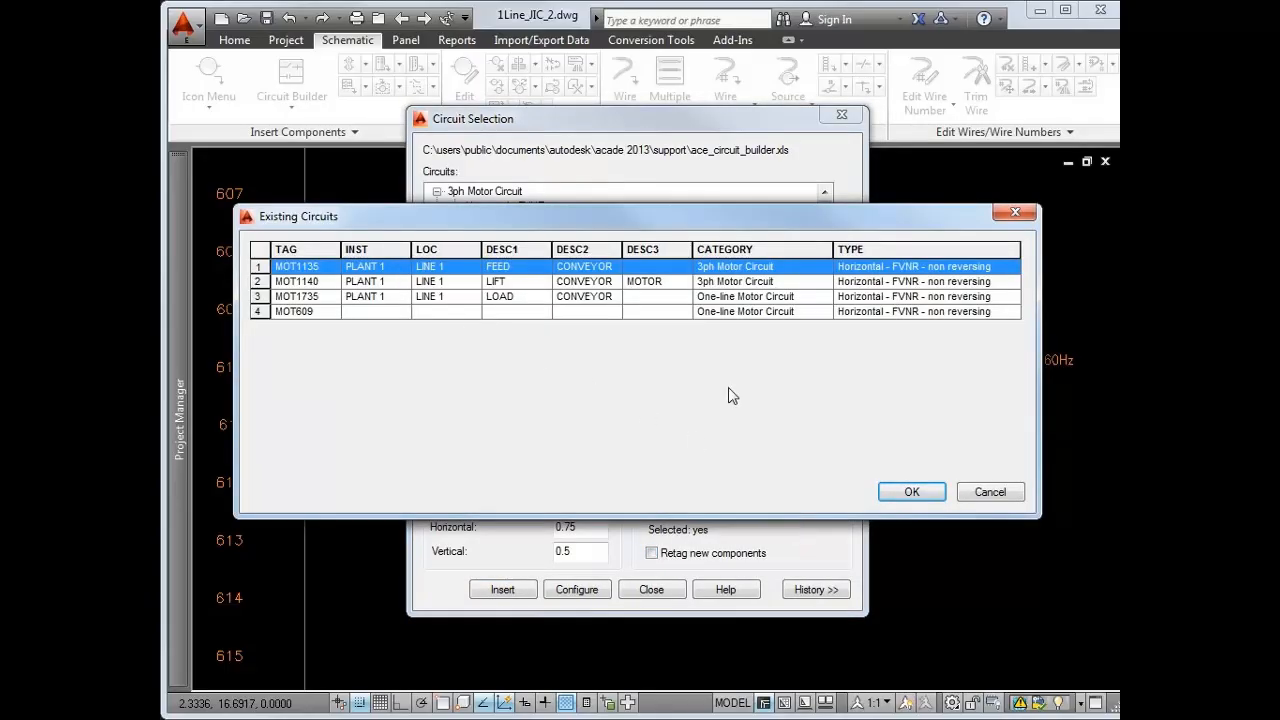
click(913, 489)
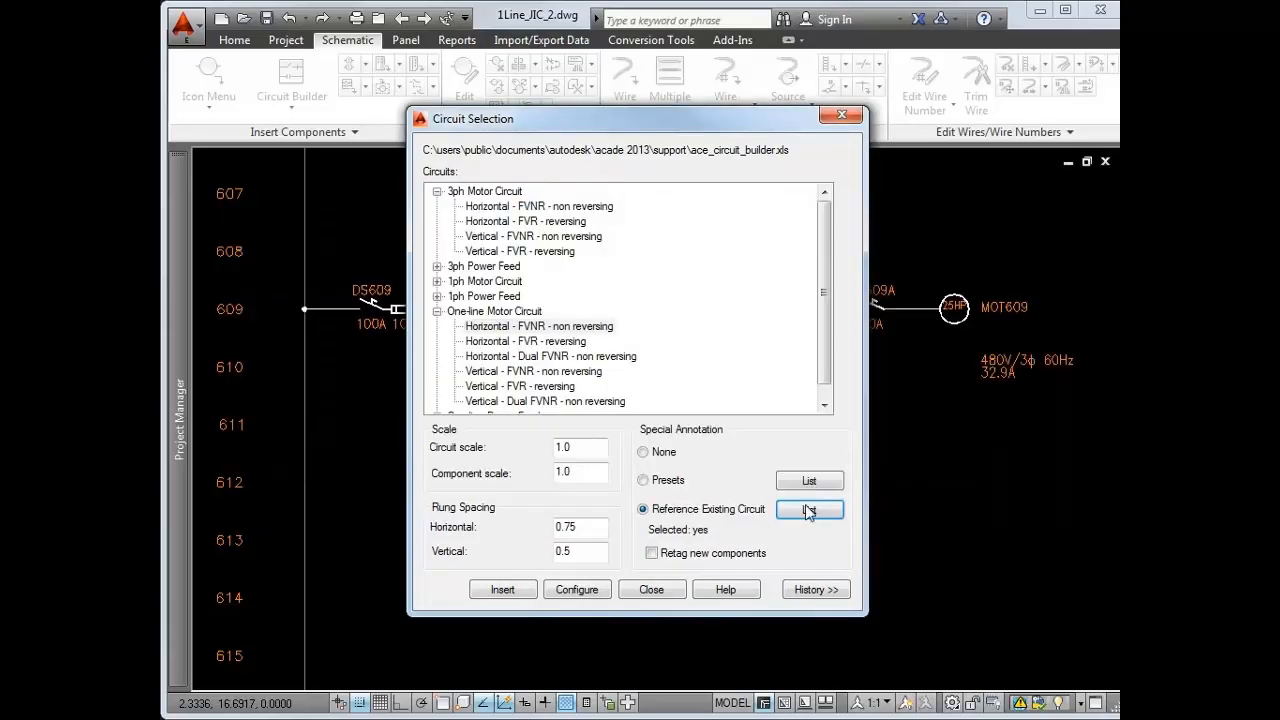
click(505, 586)
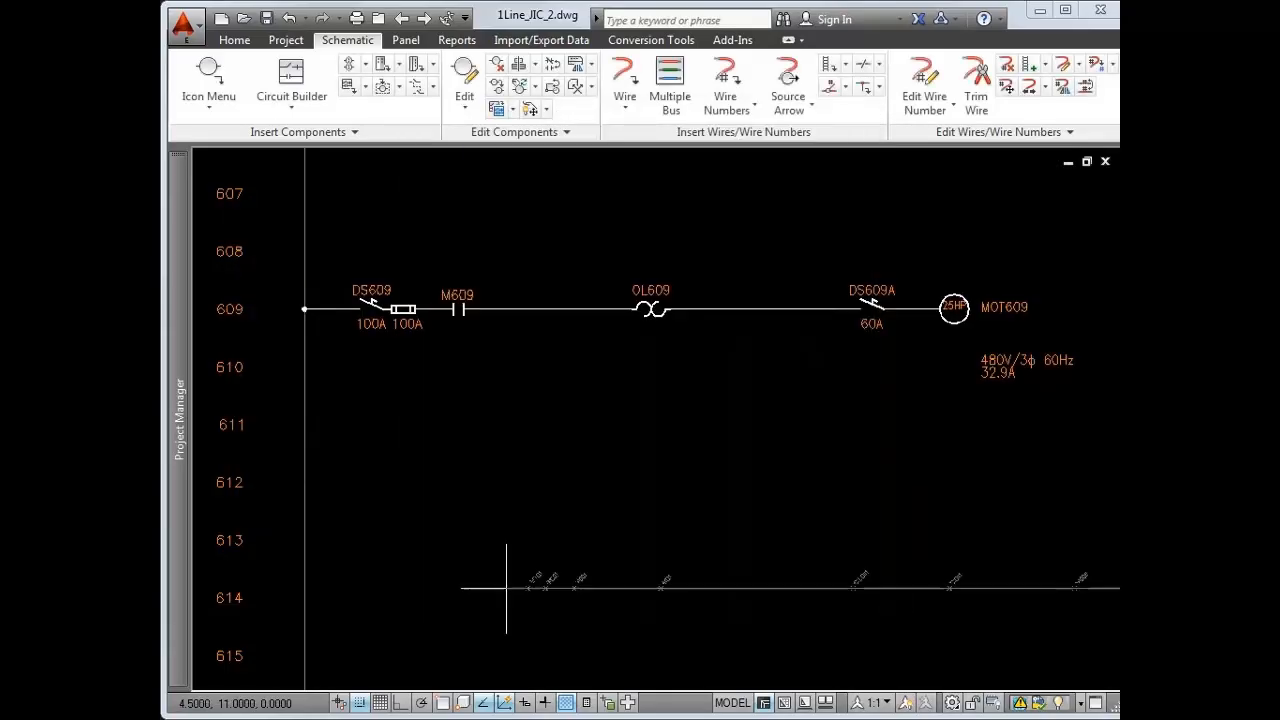
click(303, 489)
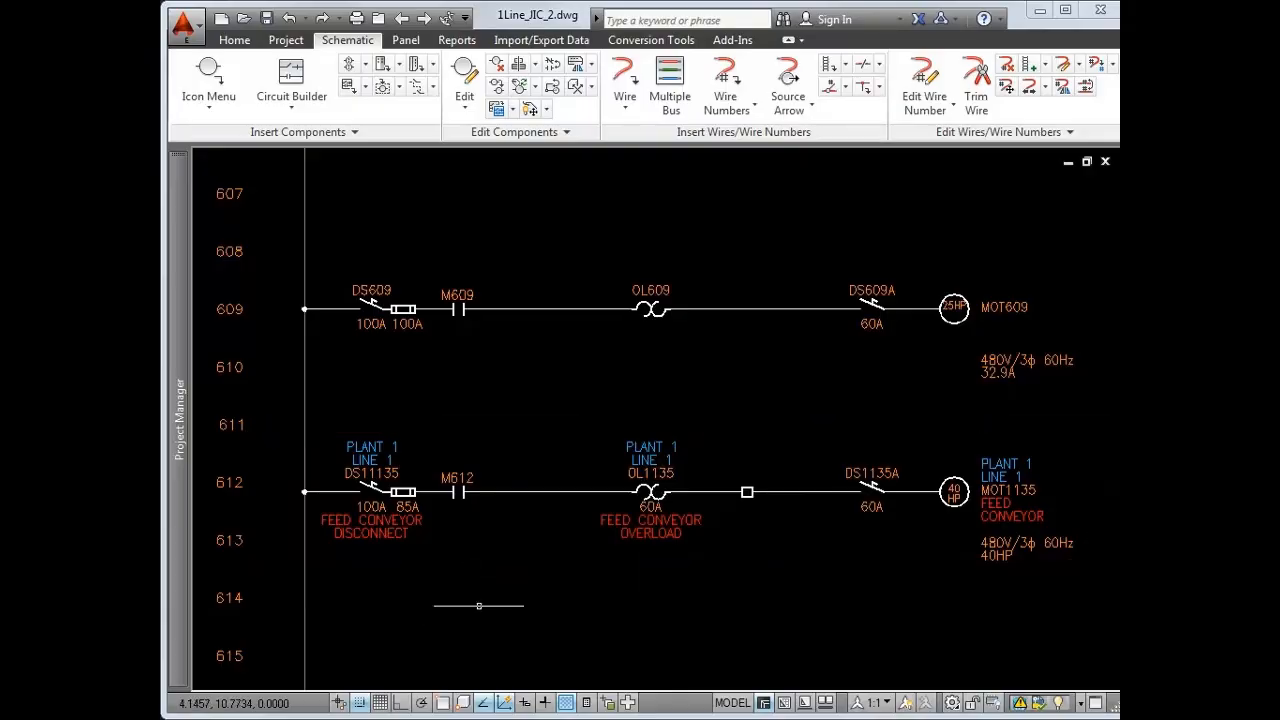
click(826, 703)
click(717, 585)
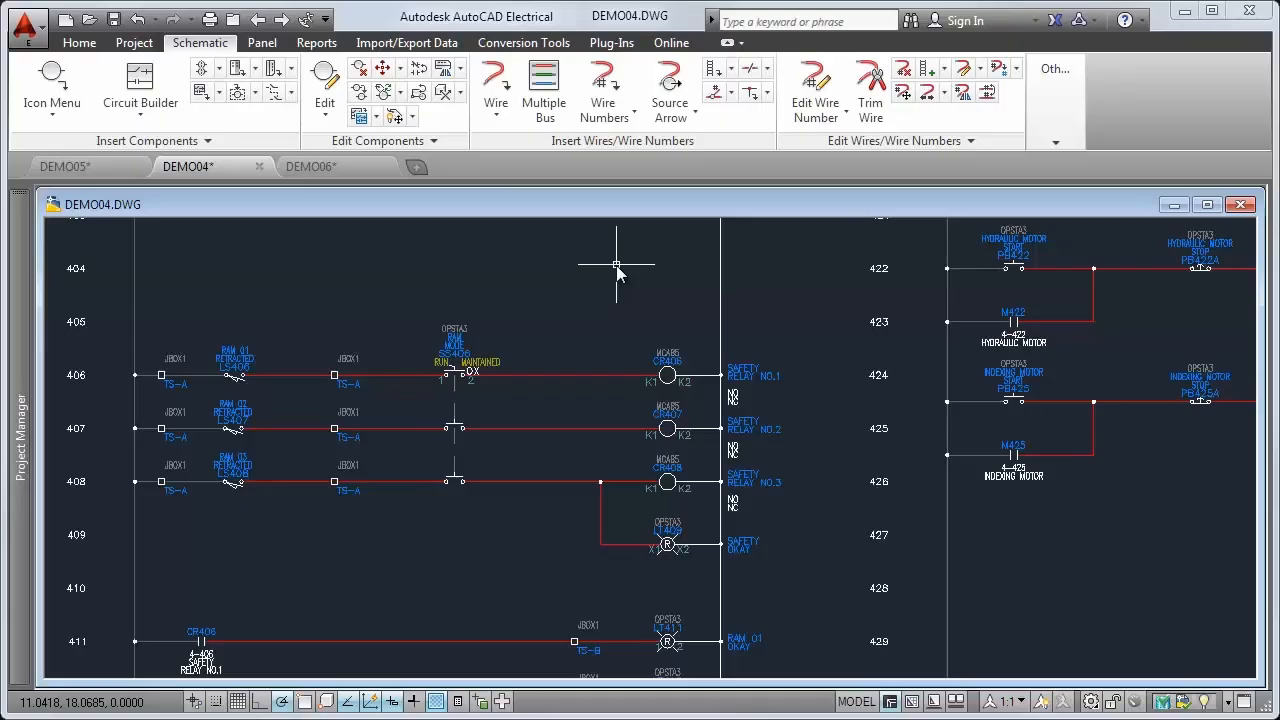
- Insert line-reference wire numbers on the individually picked wires of rungs 406 to 408 in DEMO04
click(603, 80)
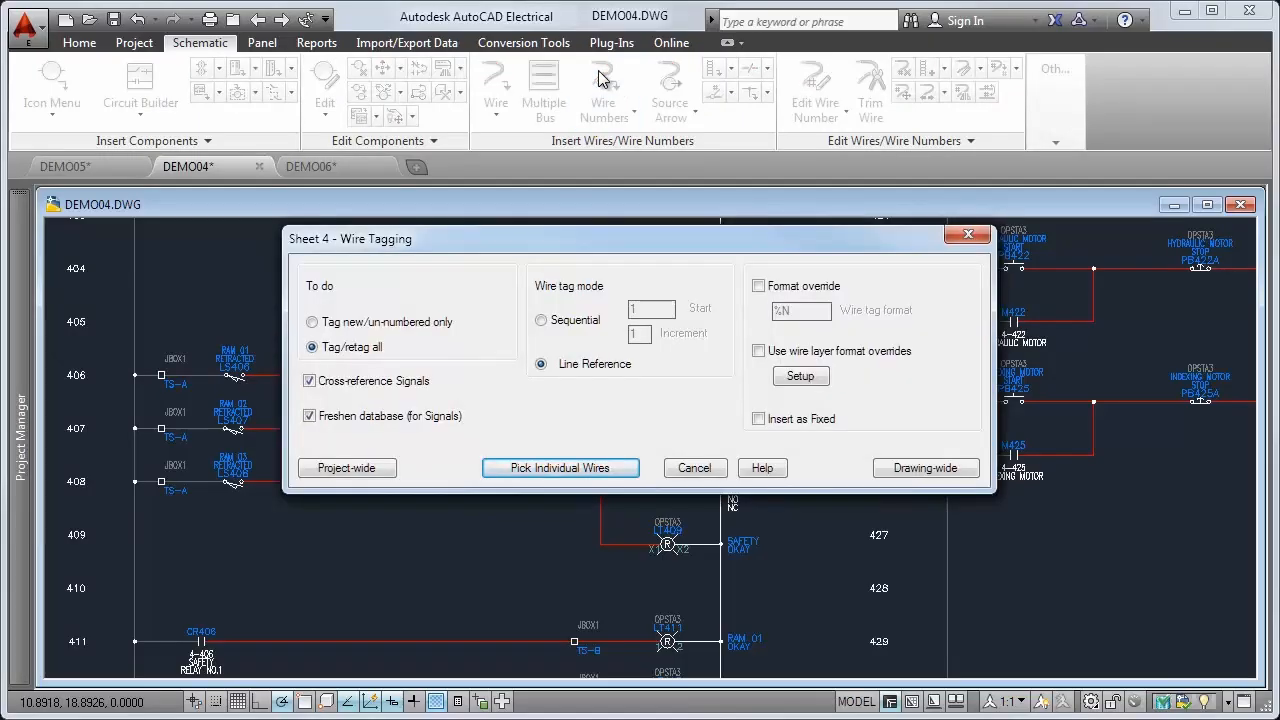
click(568, 468)
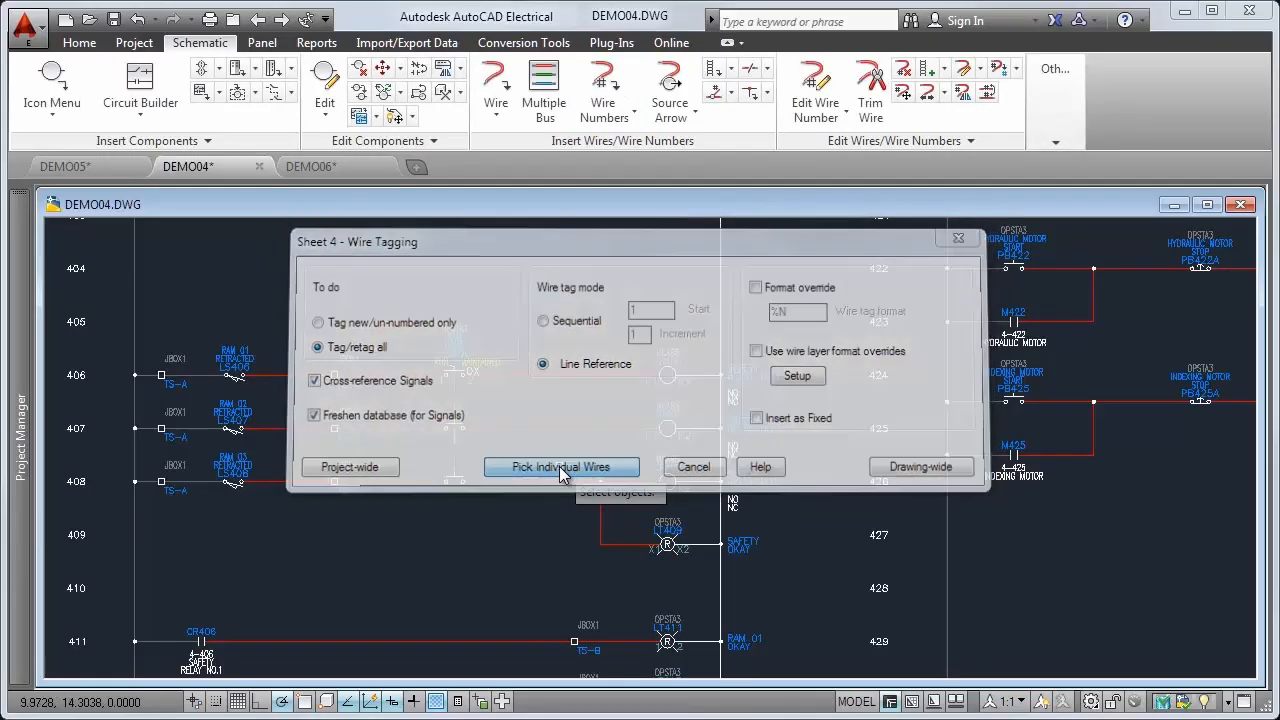
click(640, 588)
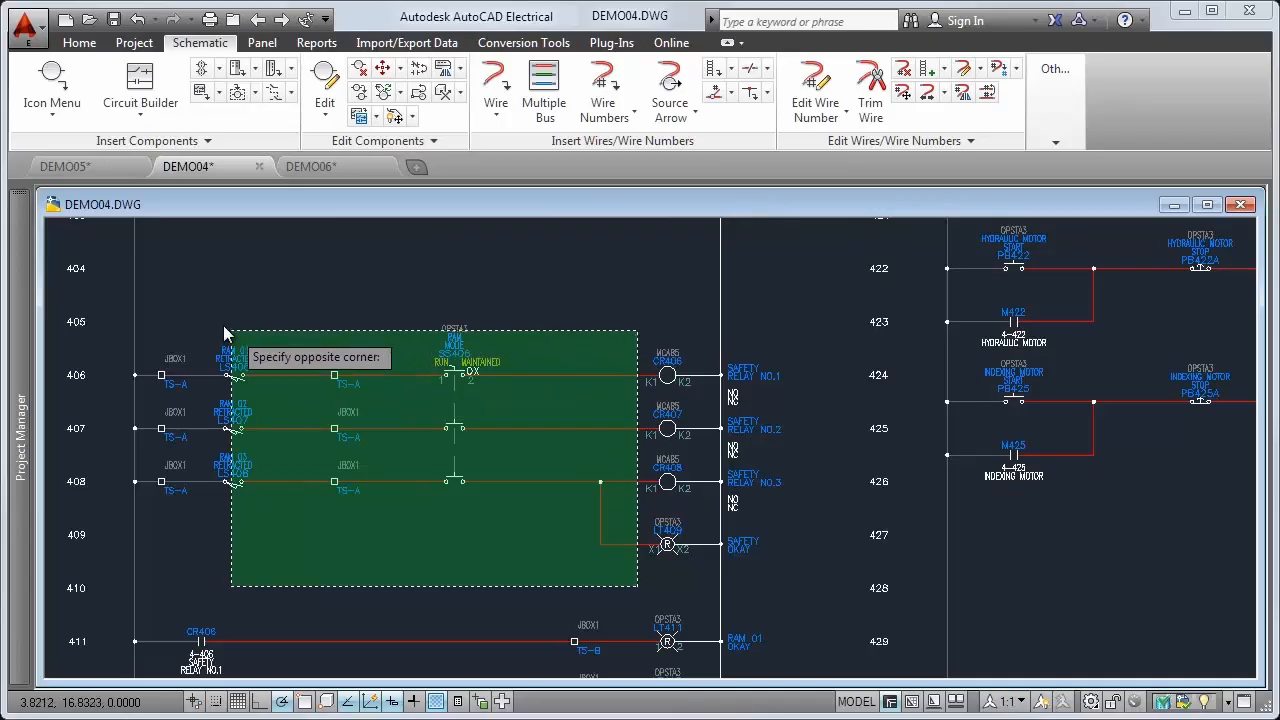
click(191, 304)
key(Return)
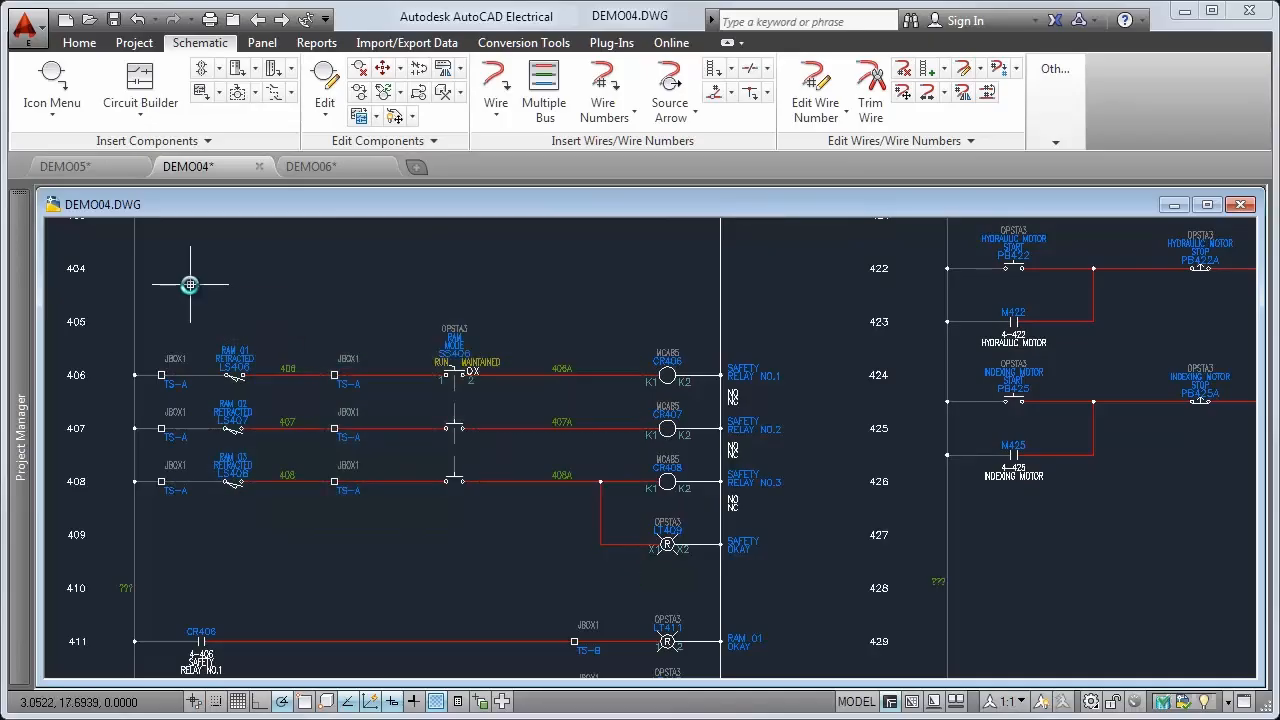
- Tag all wires drawing-wide by line reference in DEMO04 and project-wide with reference-based tags
click(600, 76)
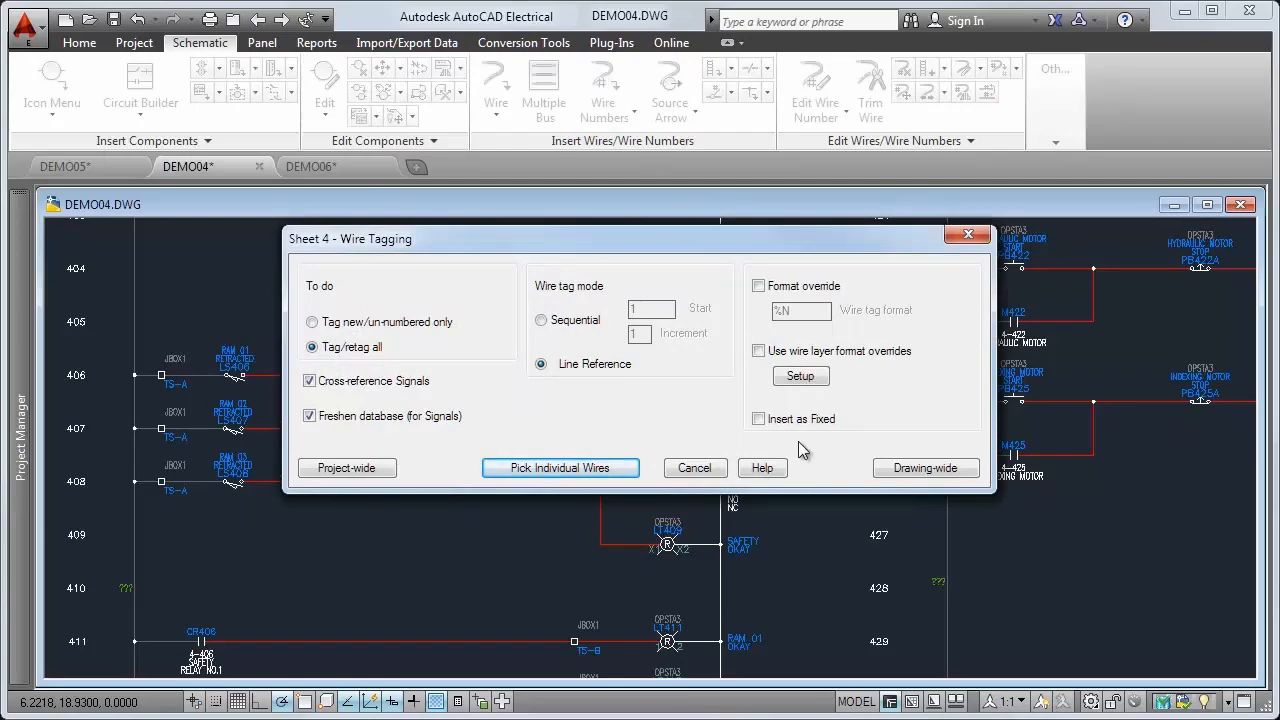
click(880, 470)
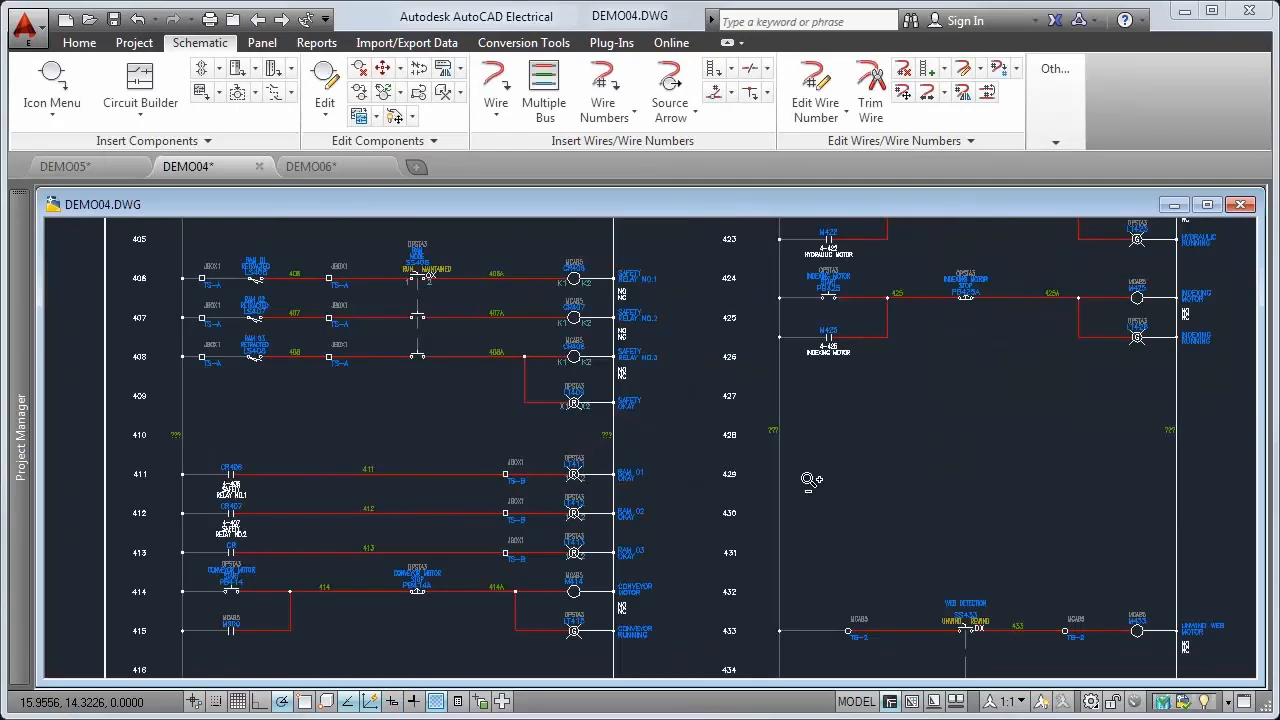
click(628, 73)
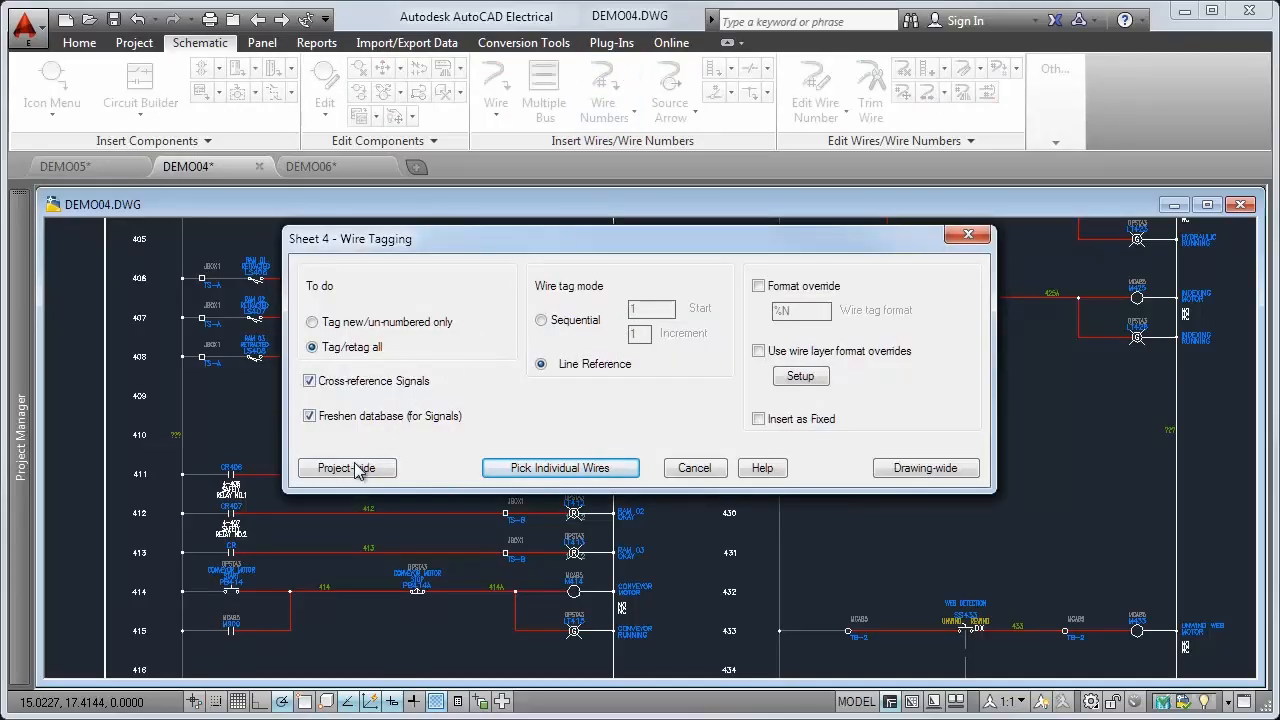
click(354, 468)
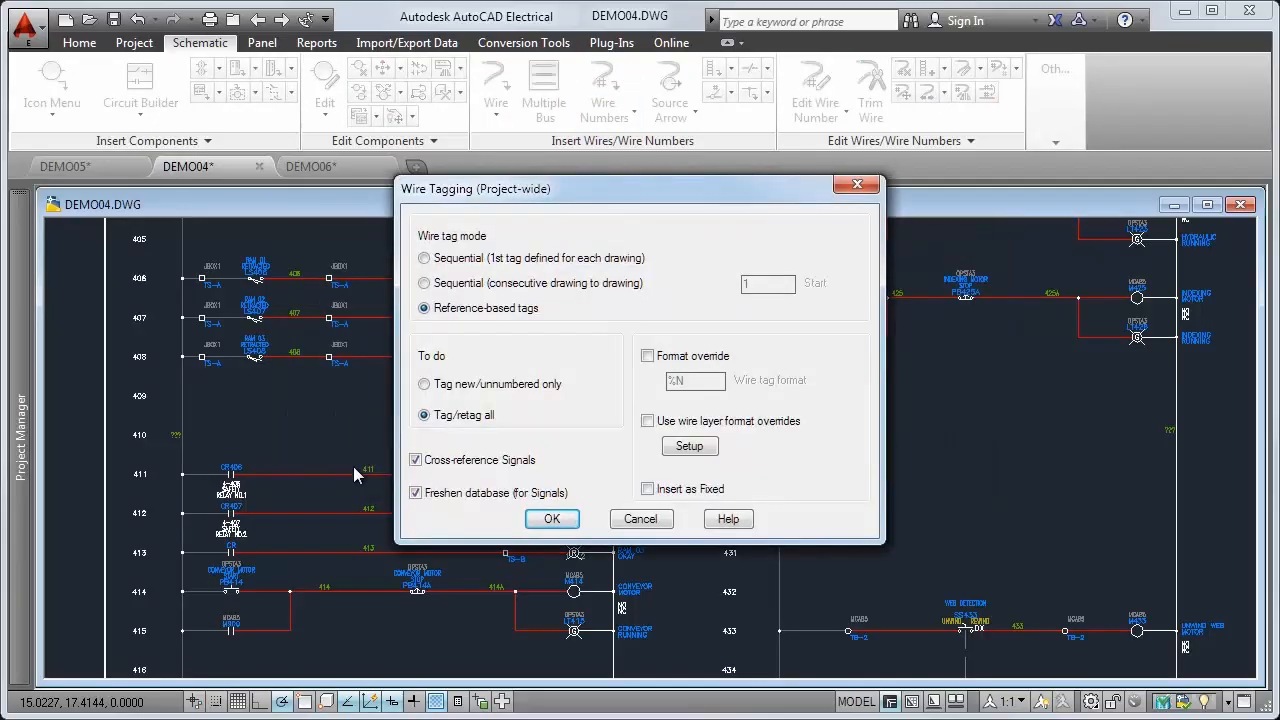
click(552, 521)
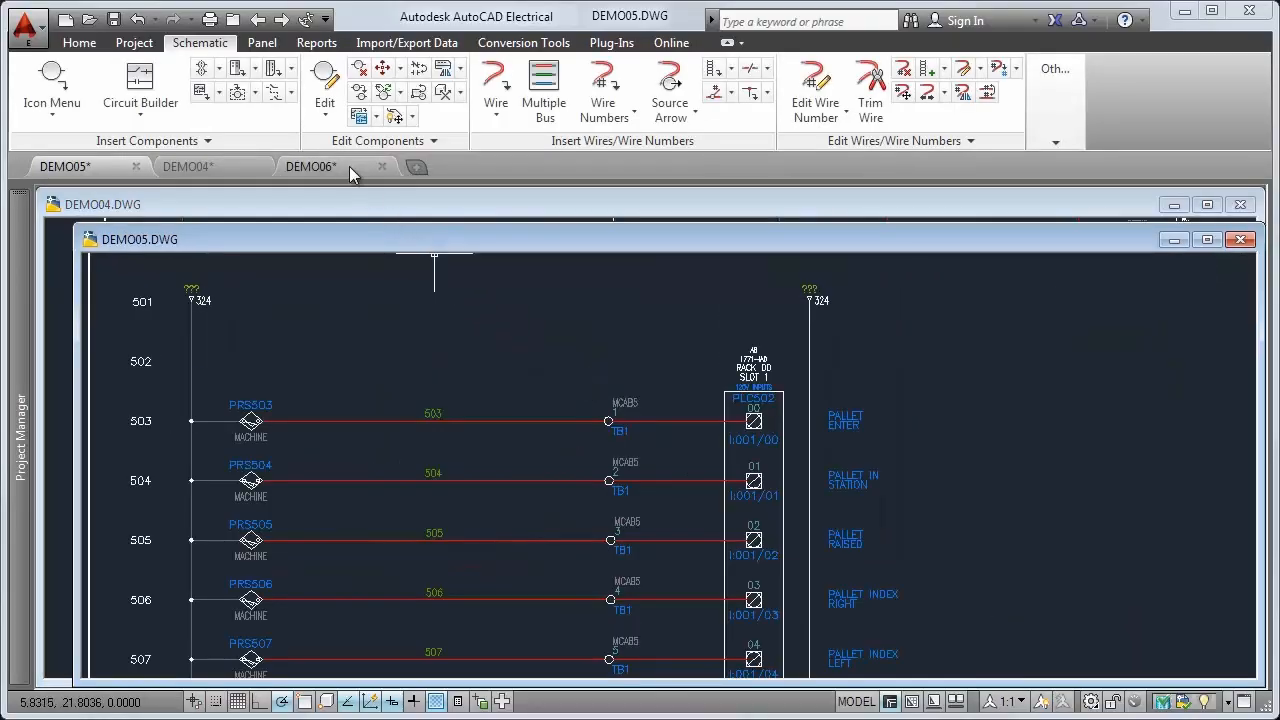
click(349, 164)
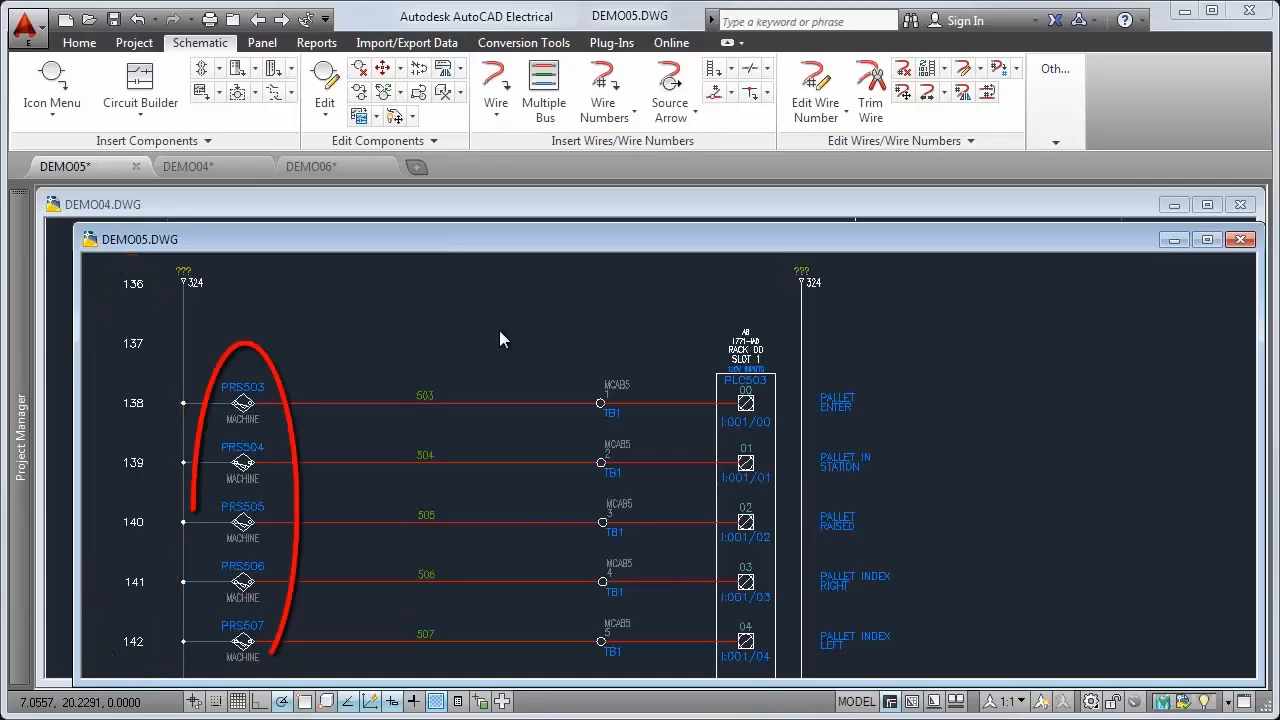
- Retag the components of the whole project from drawing DEMO06 and check the new tags across the drawings
click(354, 170)
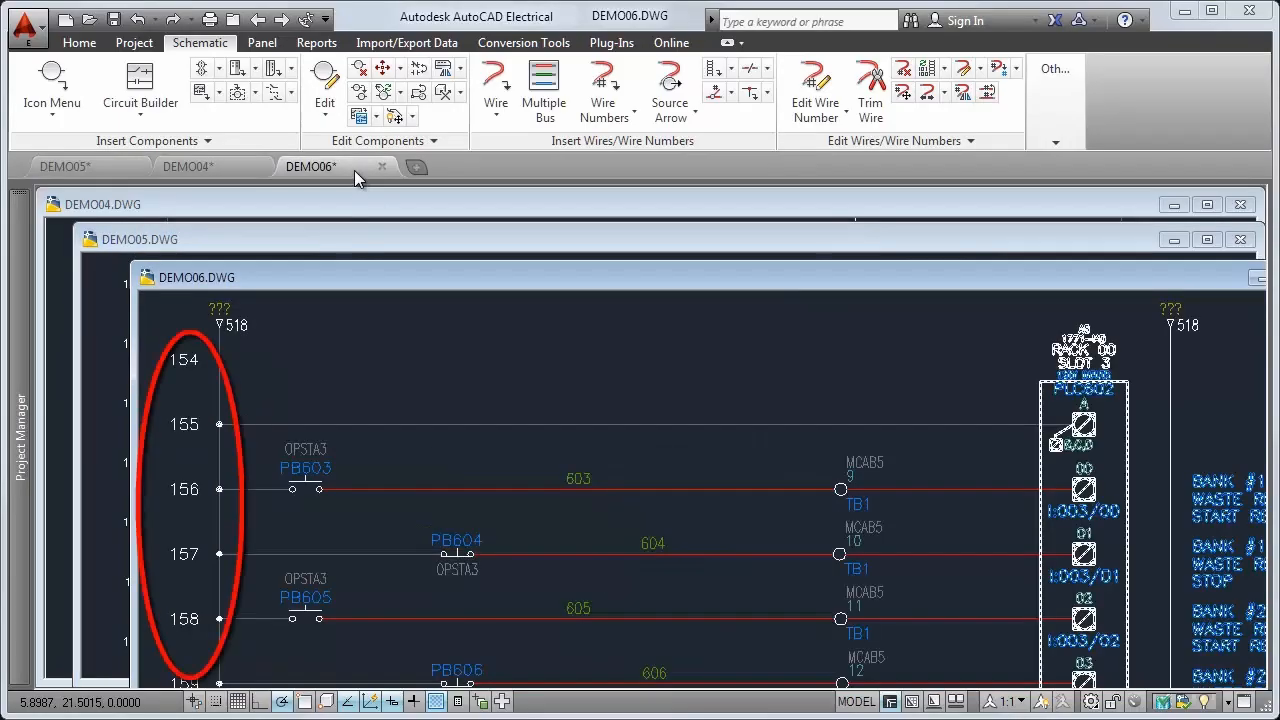
click(381, 91)
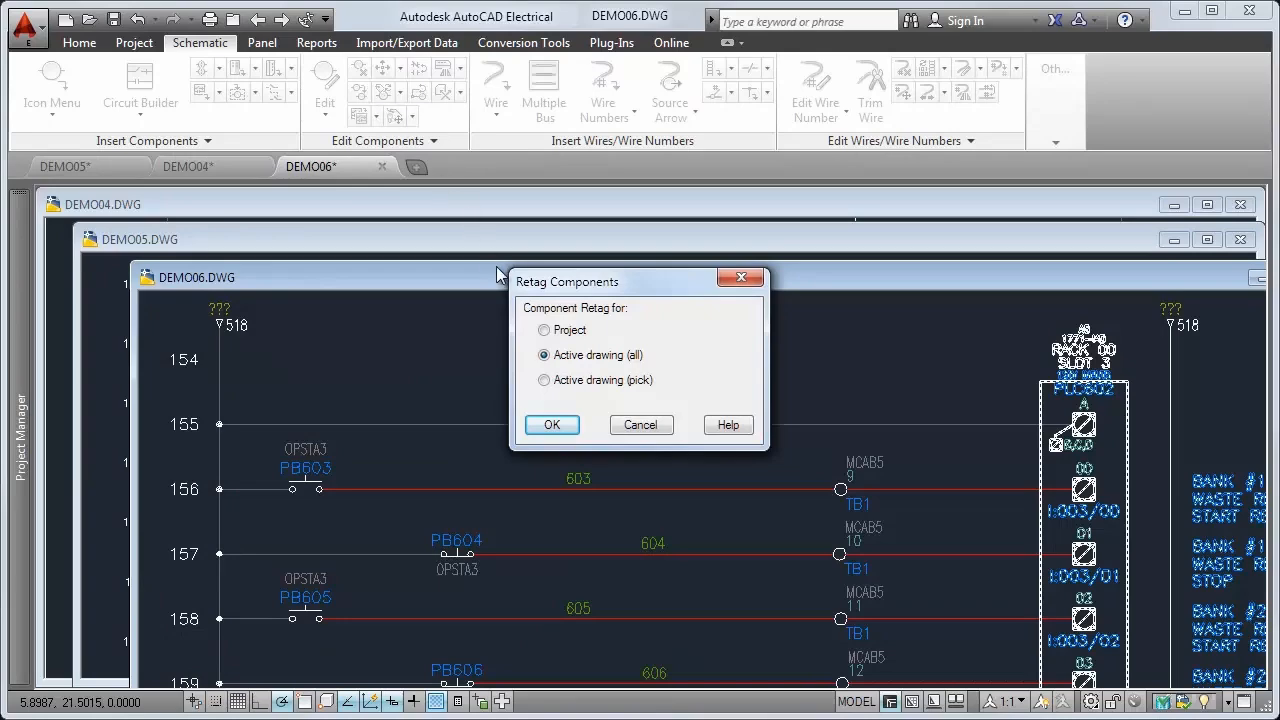
click(544, 330)
click(553, 425)
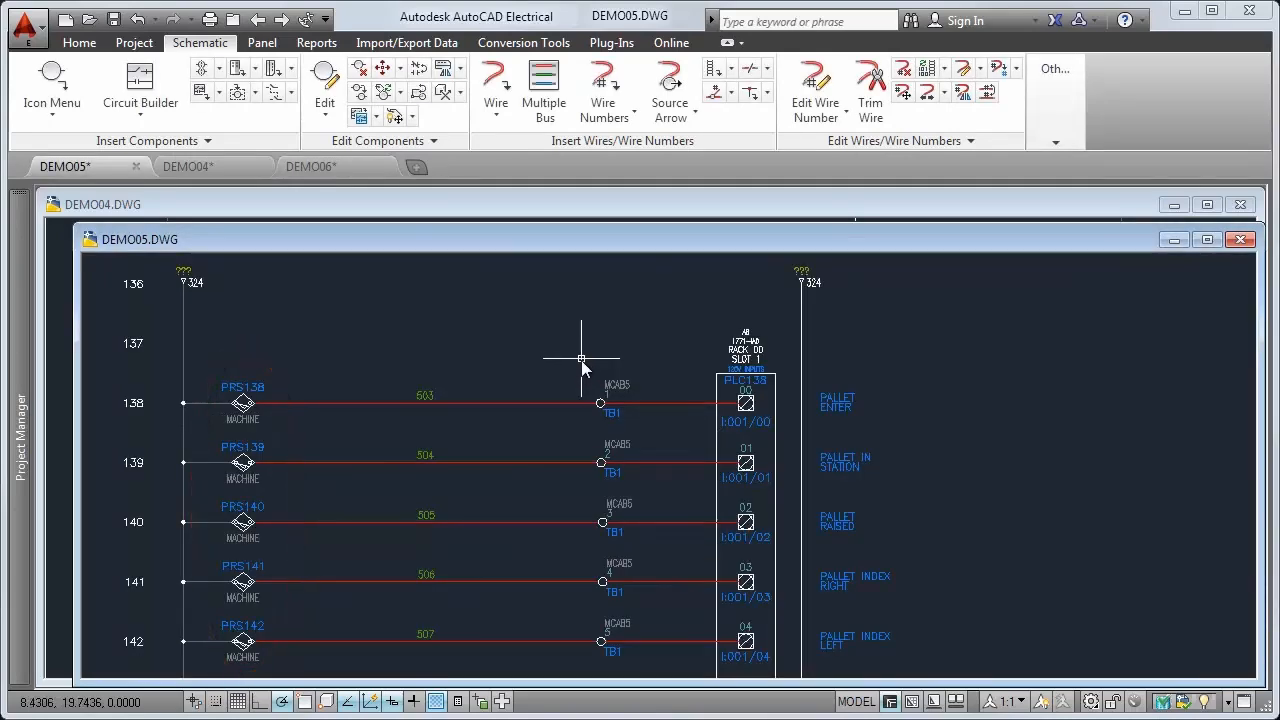
click(363, 167)
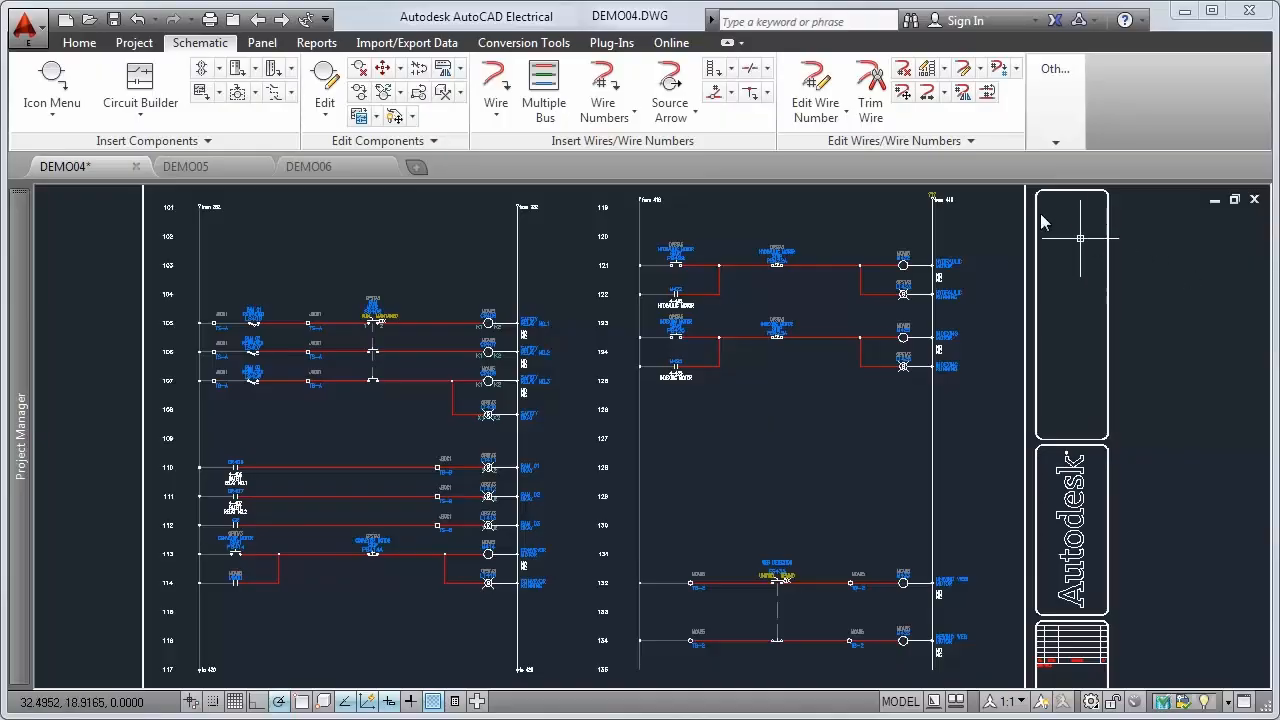
- Update the source/destination wire signal cross-references and wire number tags project-wide
click(965, 141)
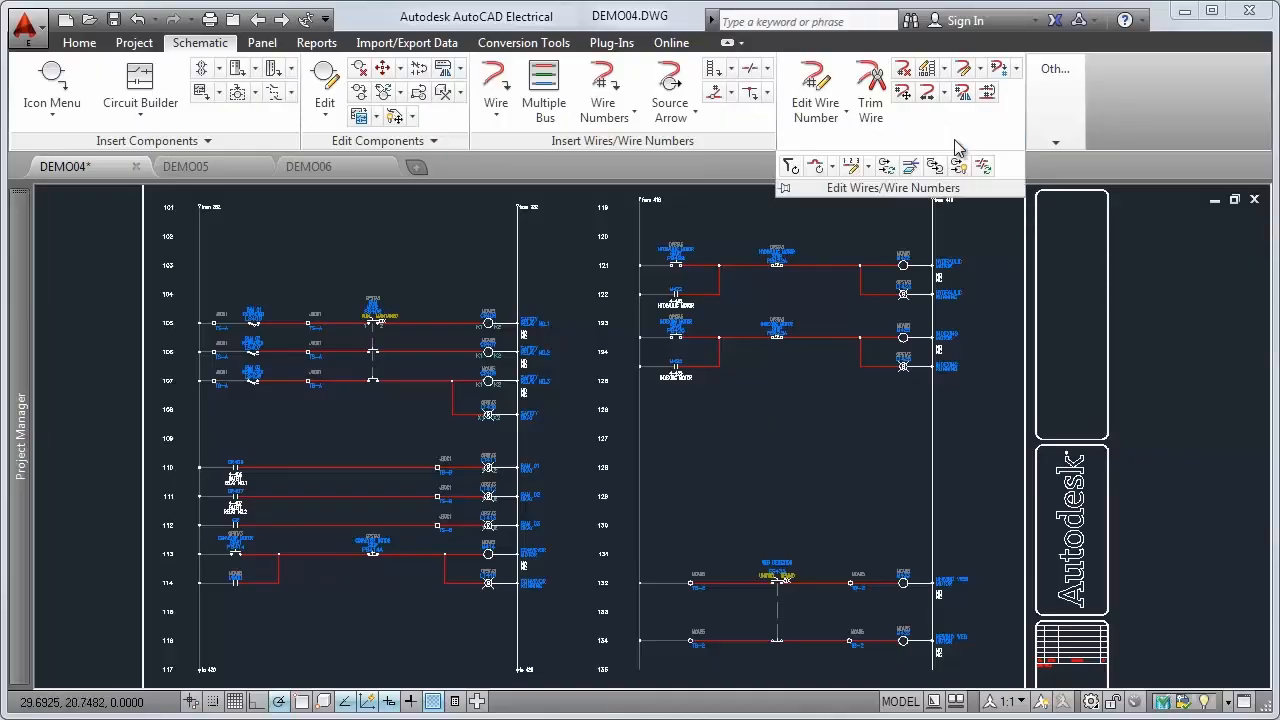
click(887, 170)
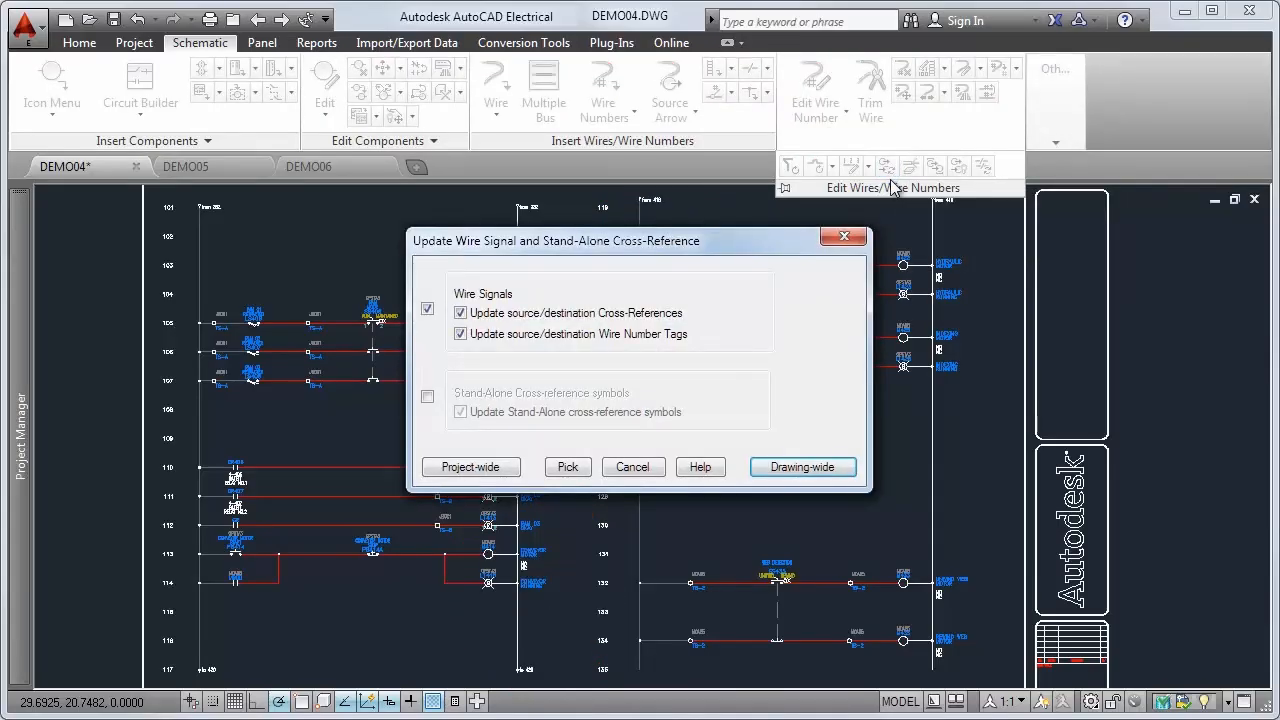
click(455, 470)
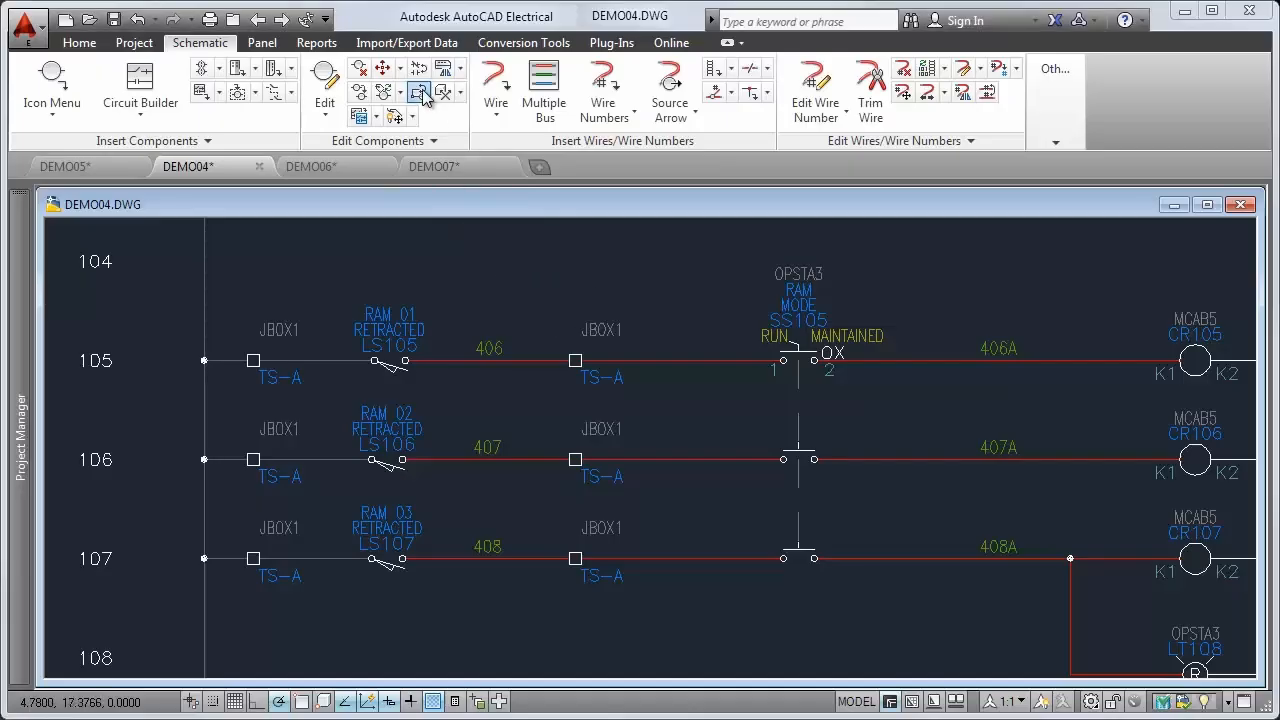
- Swap the limit switch block of the RAM retracted switches project-wide for a proximity switch picked from Miscellaneous Switches
click(423, 92)
click(487, 213)
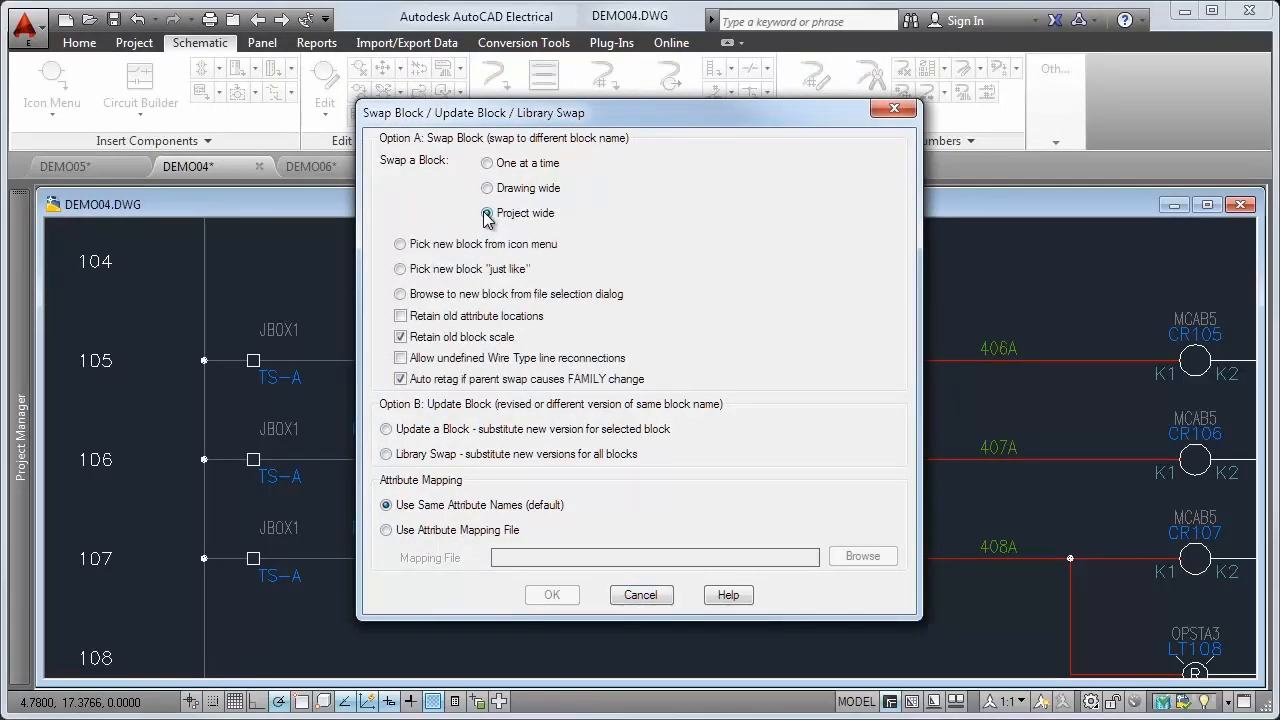
click(474, 246)
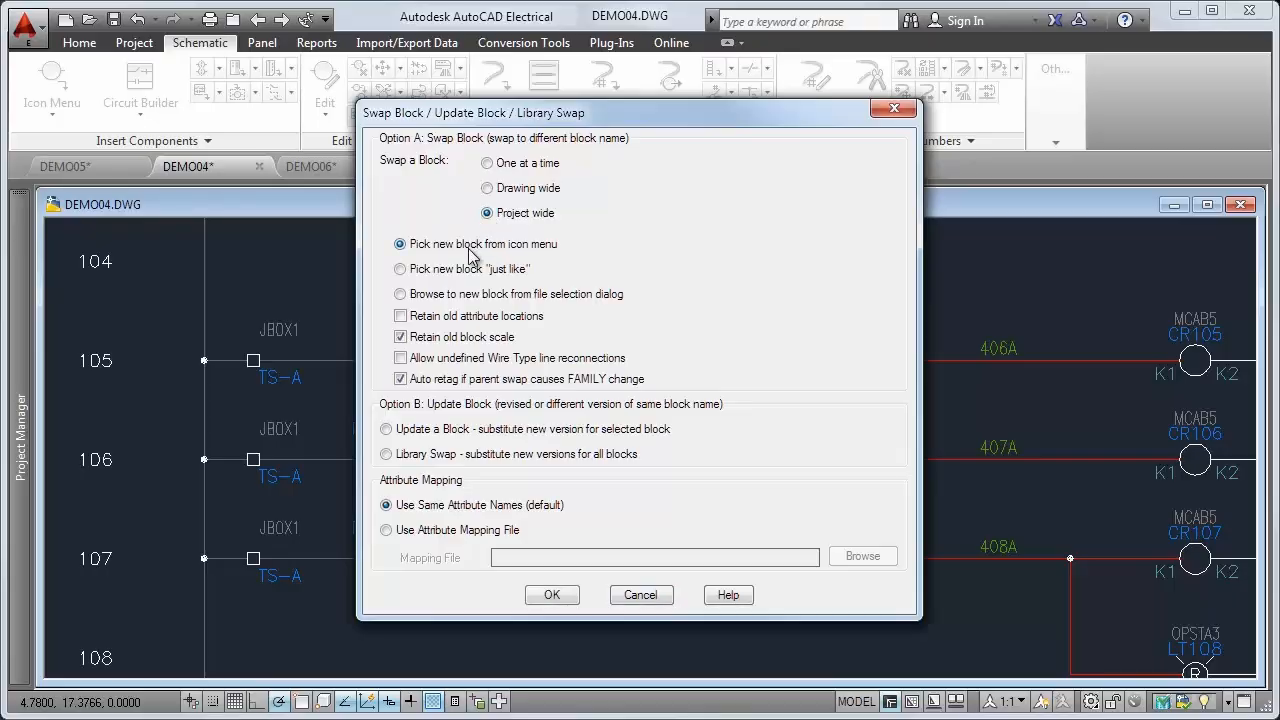
click(552, 595)
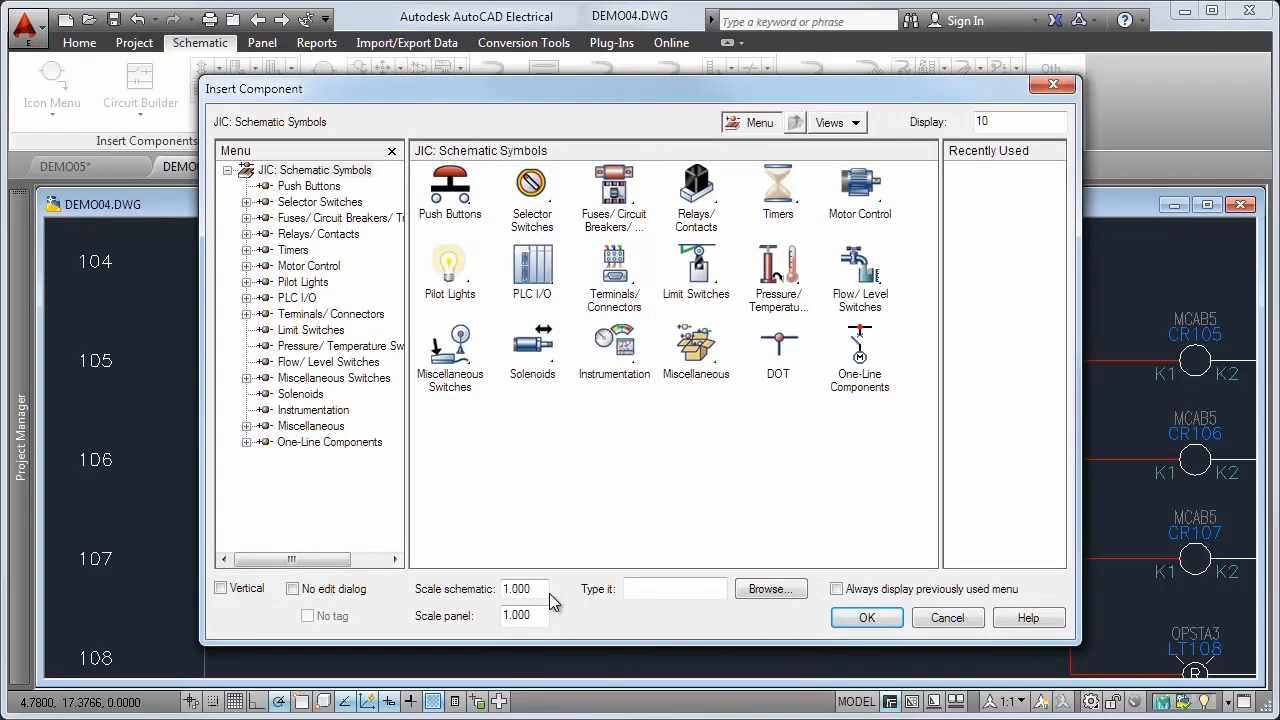
click(247, 379)
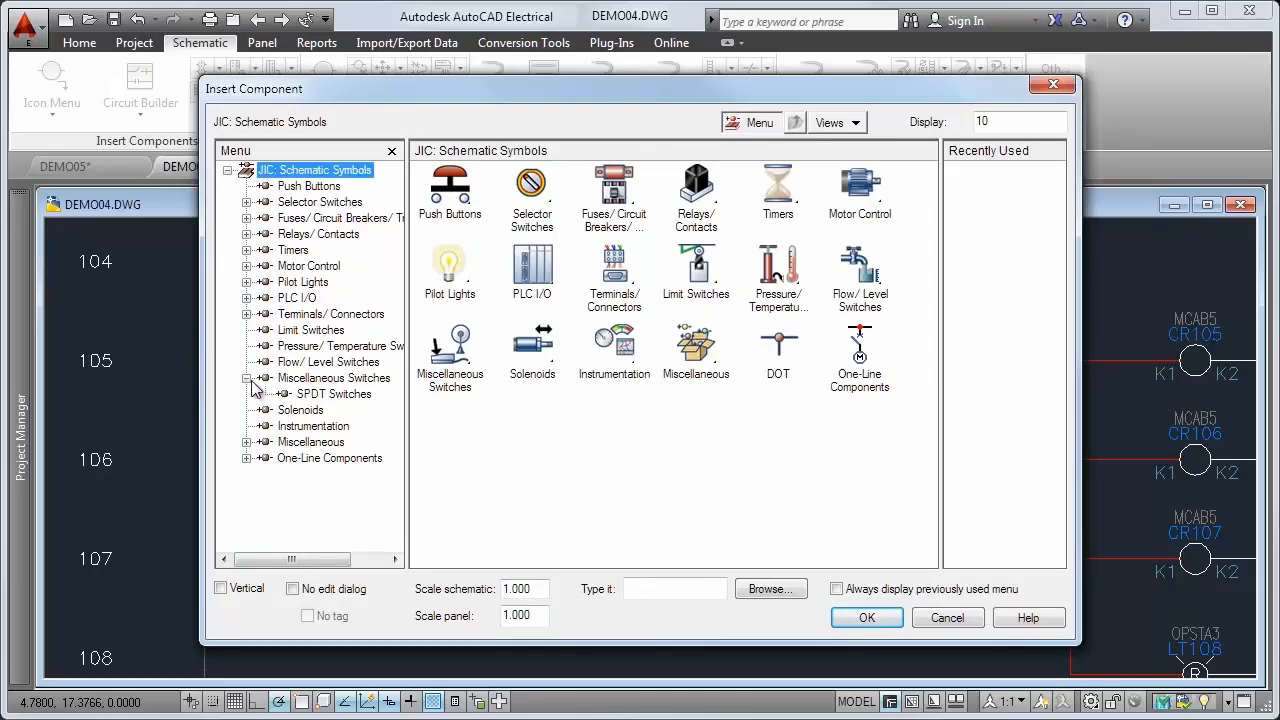
click(290, 394)
click(458, 205)
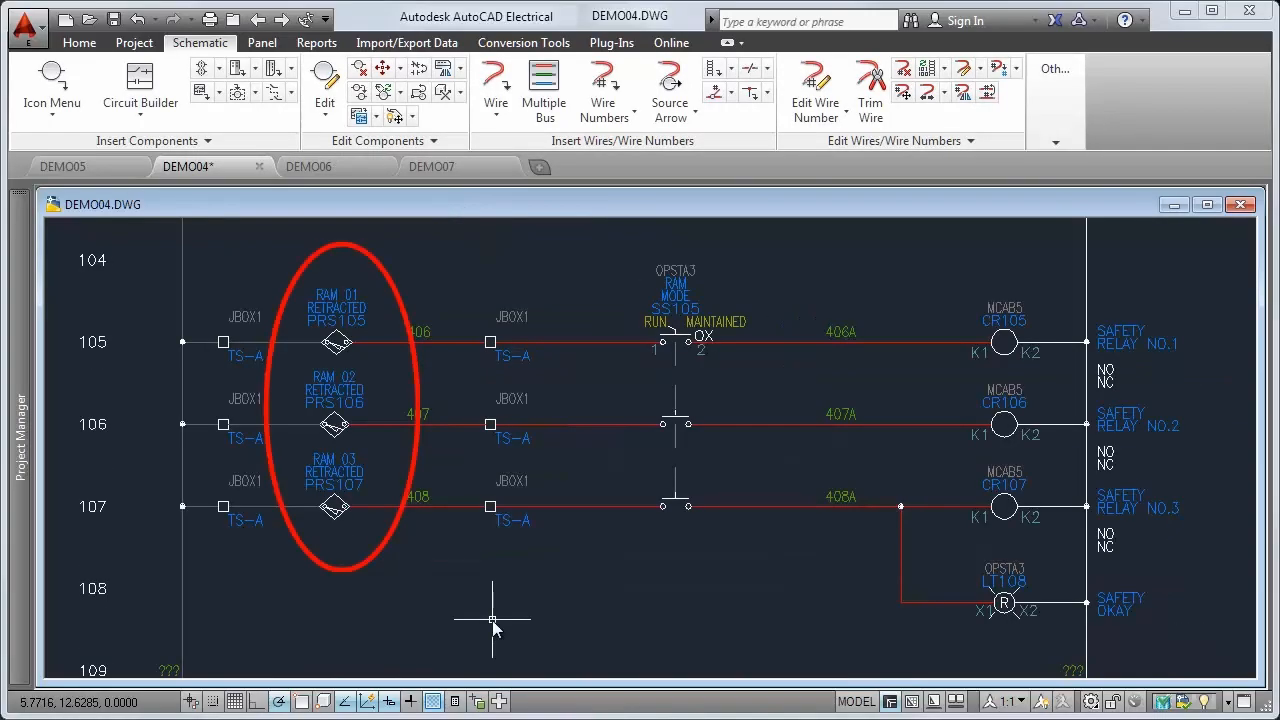
- Switch to DEMO07 and choose Library Swap to substitute new versions for all blocks
click(485, 167)
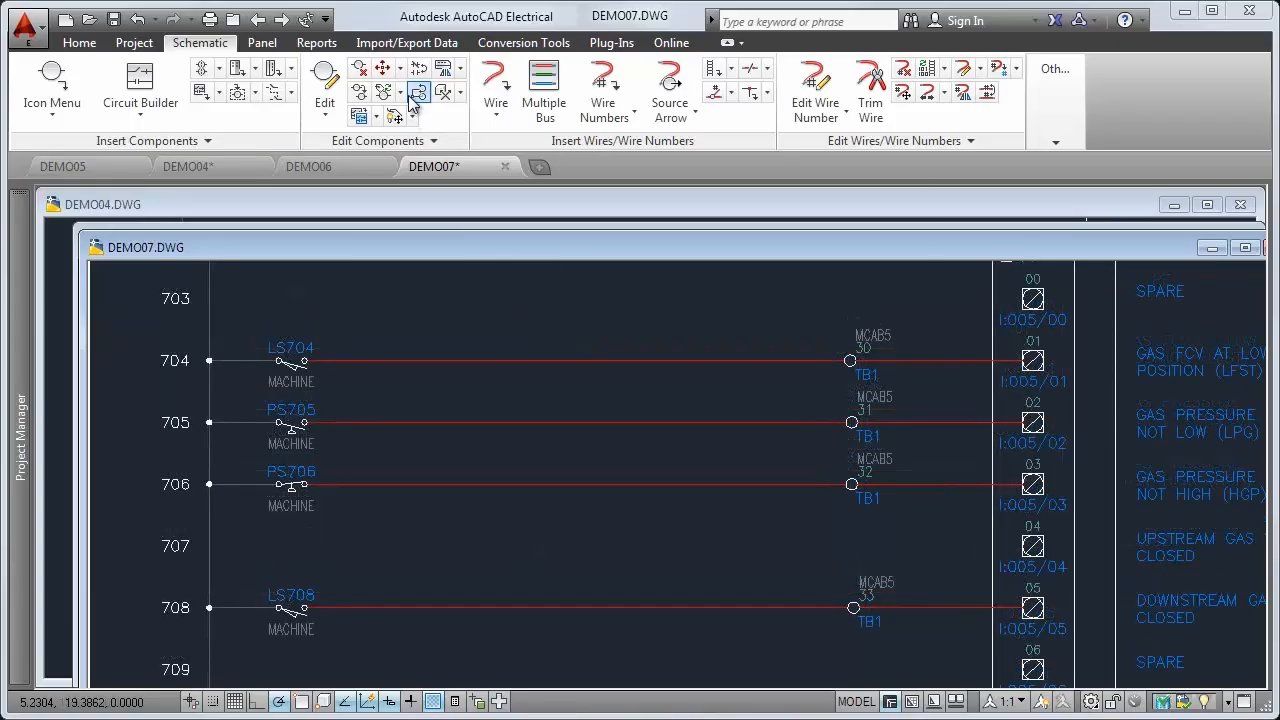
click(417, 93)
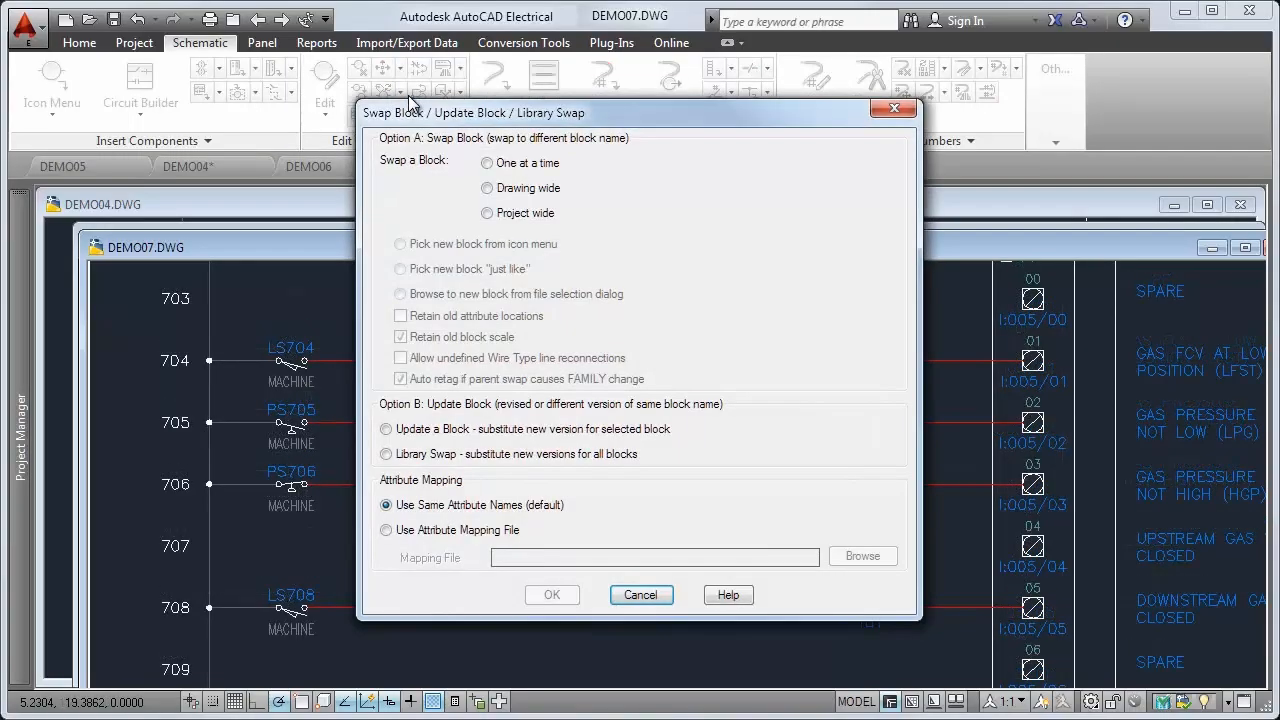
click(500, 454)
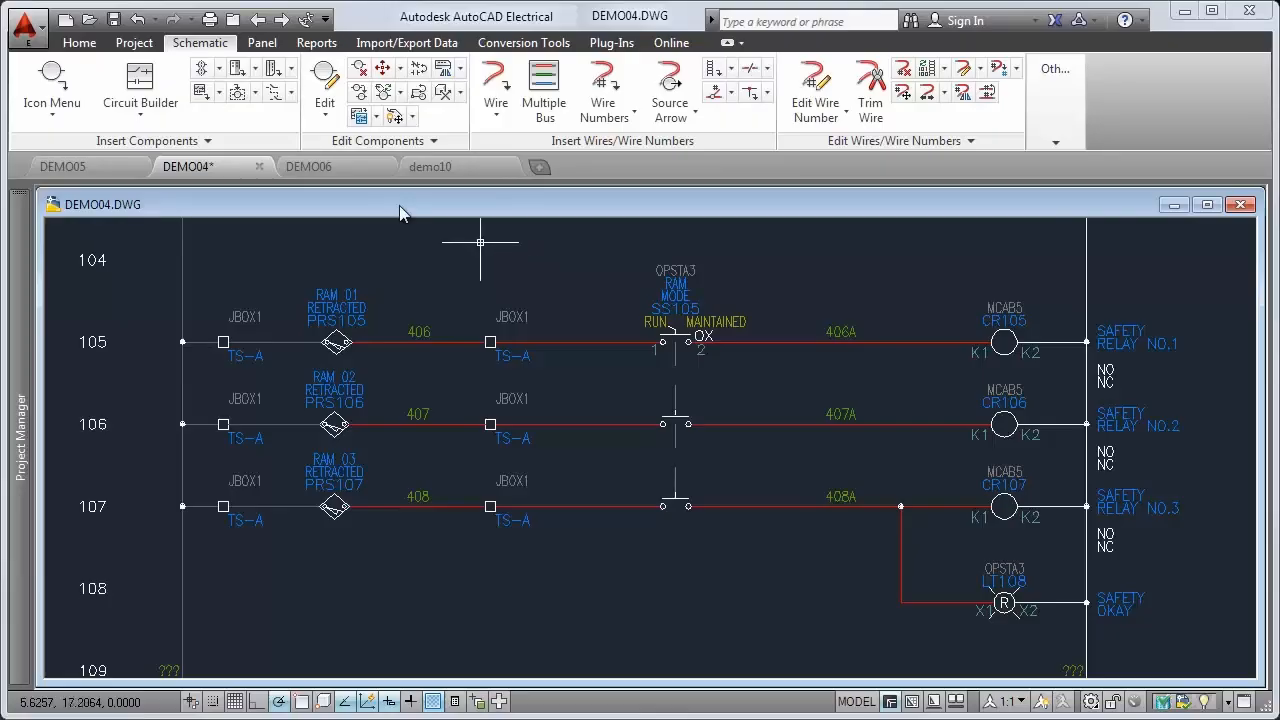
- Set up a project-wide update with the Component Retag option enabled
click(135, 44)
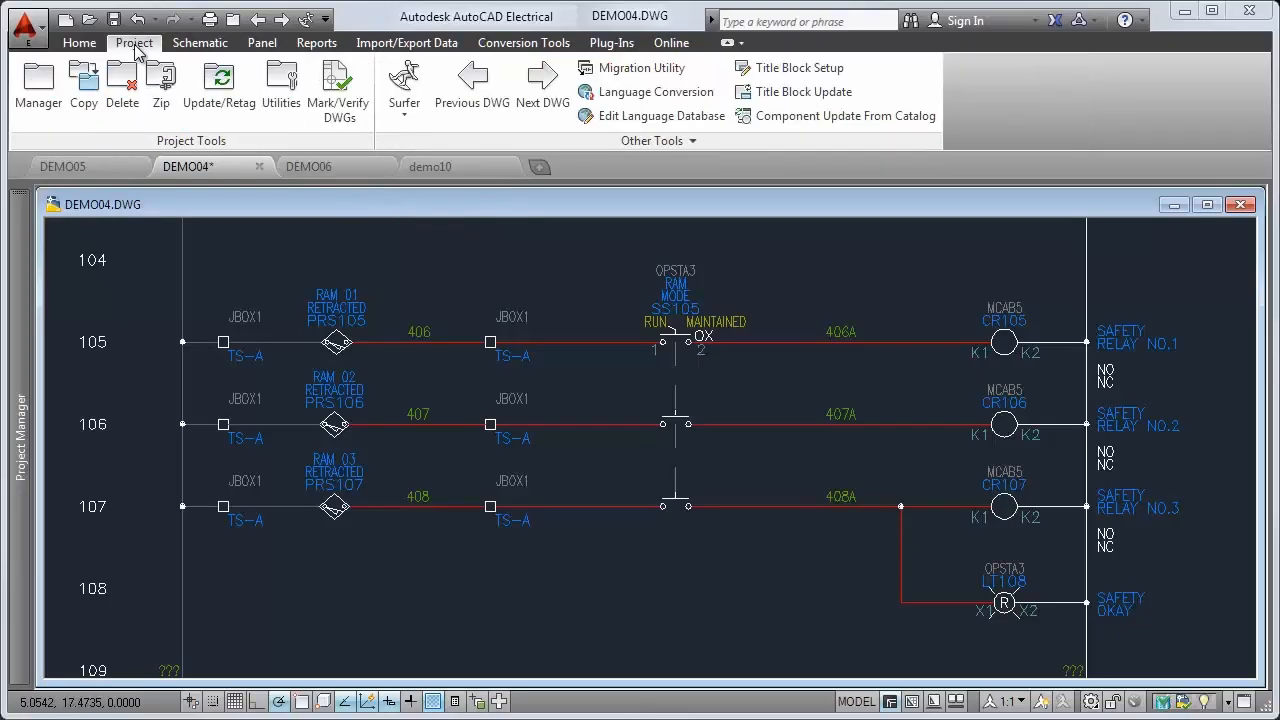
click(220, 85)
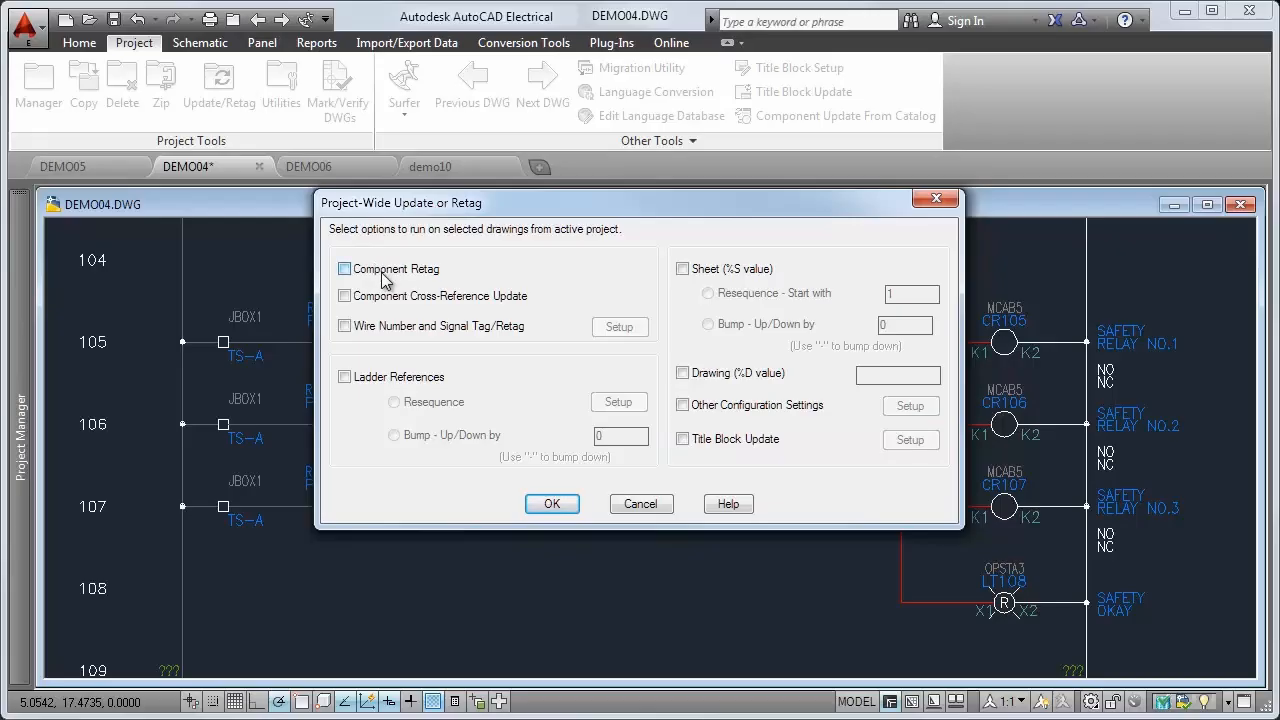
click(345, 269)
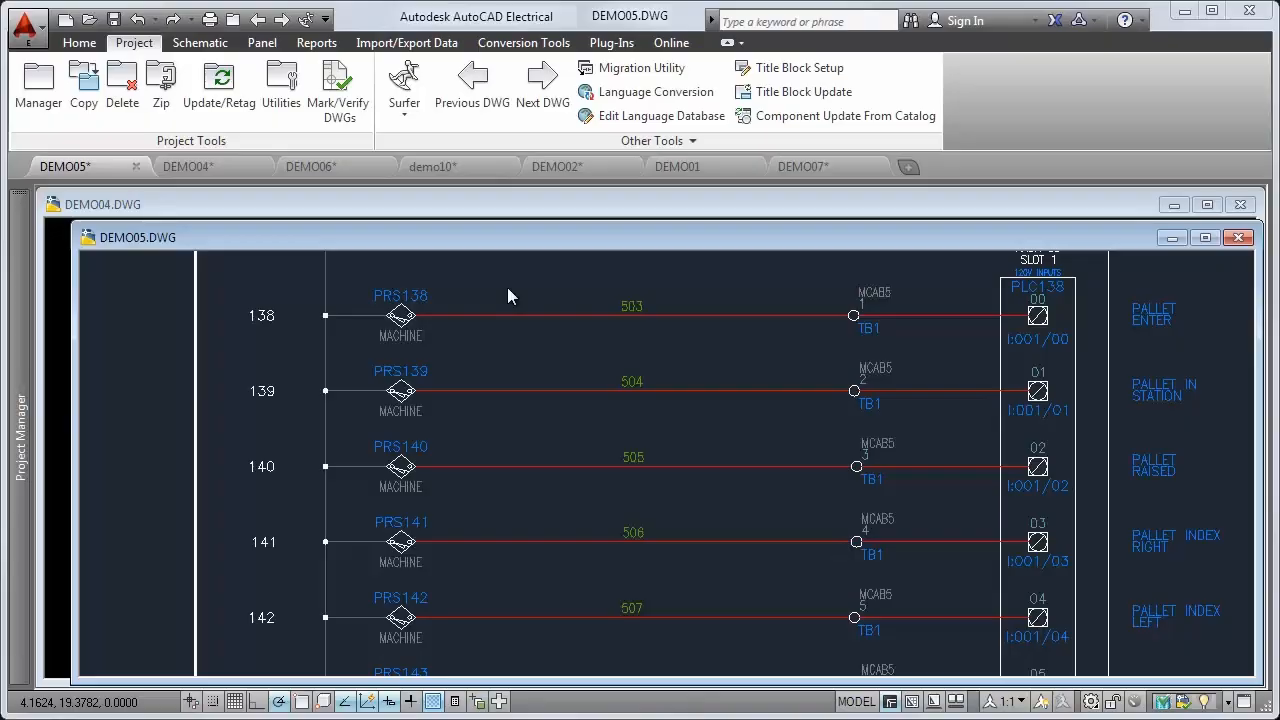
- Remove all wire numbers across the project with the project-wide utilities
click(298, 108)
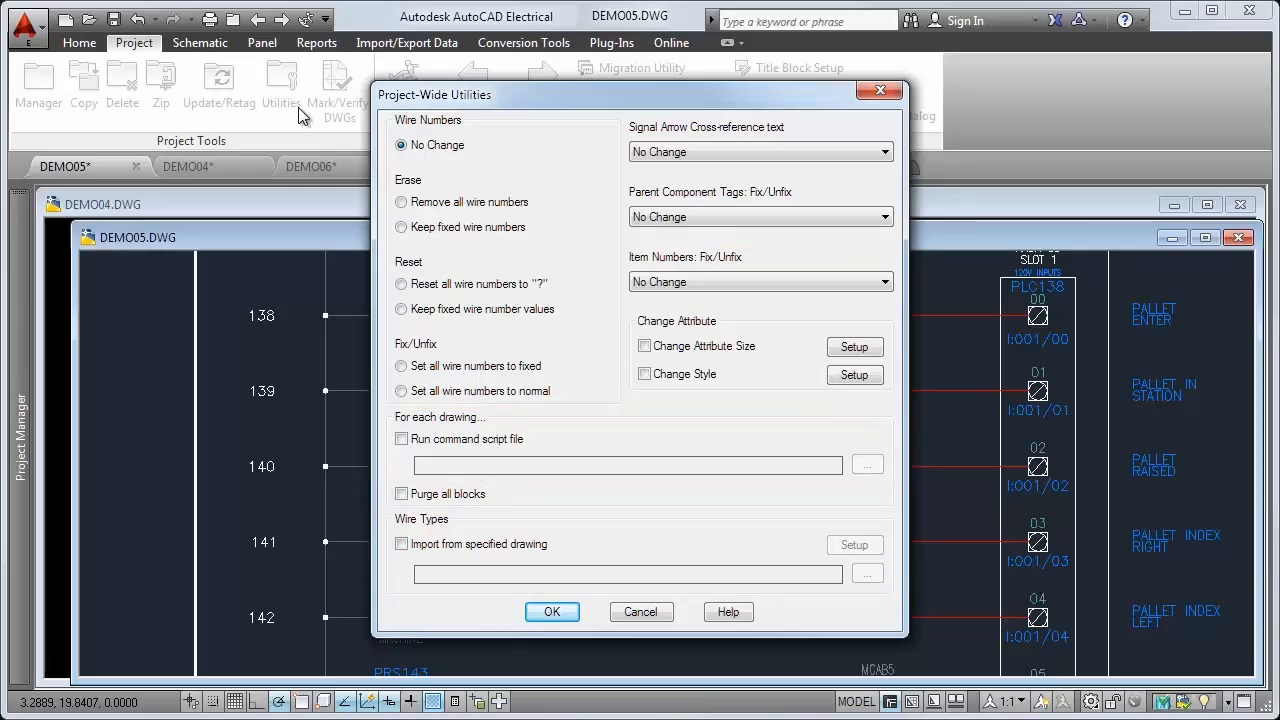
click(418, 203)
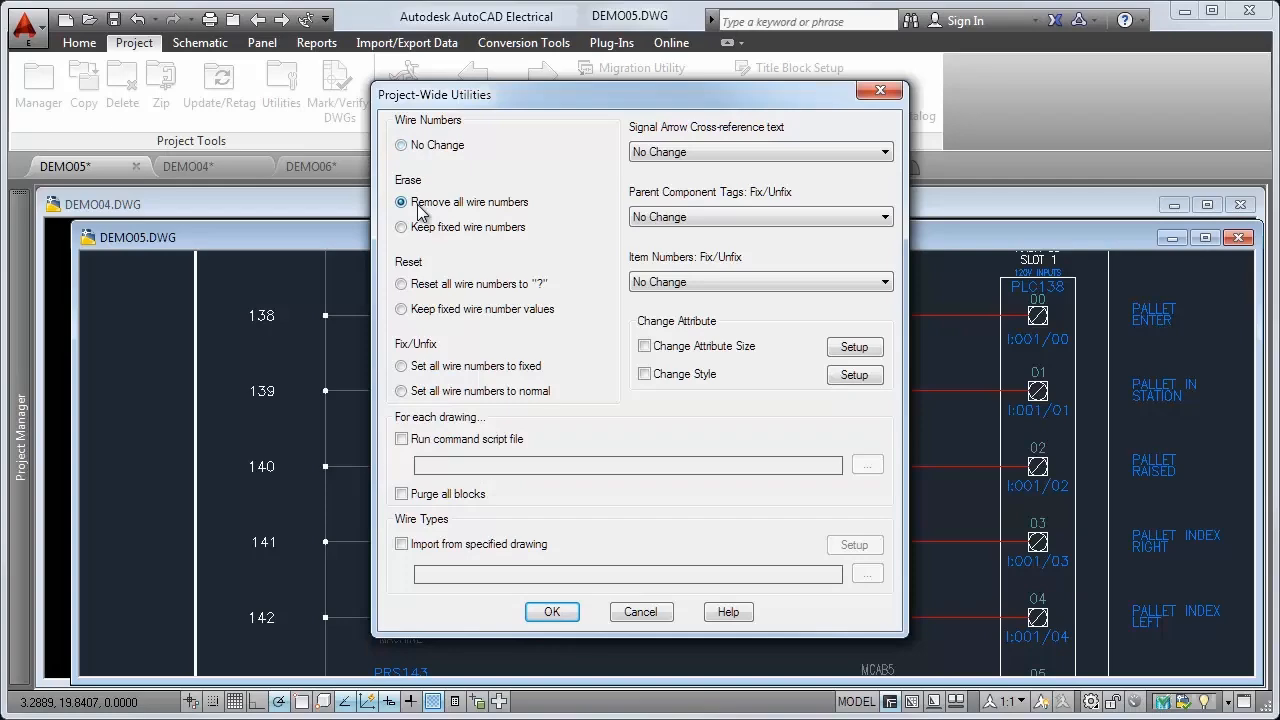
click(541, 608)
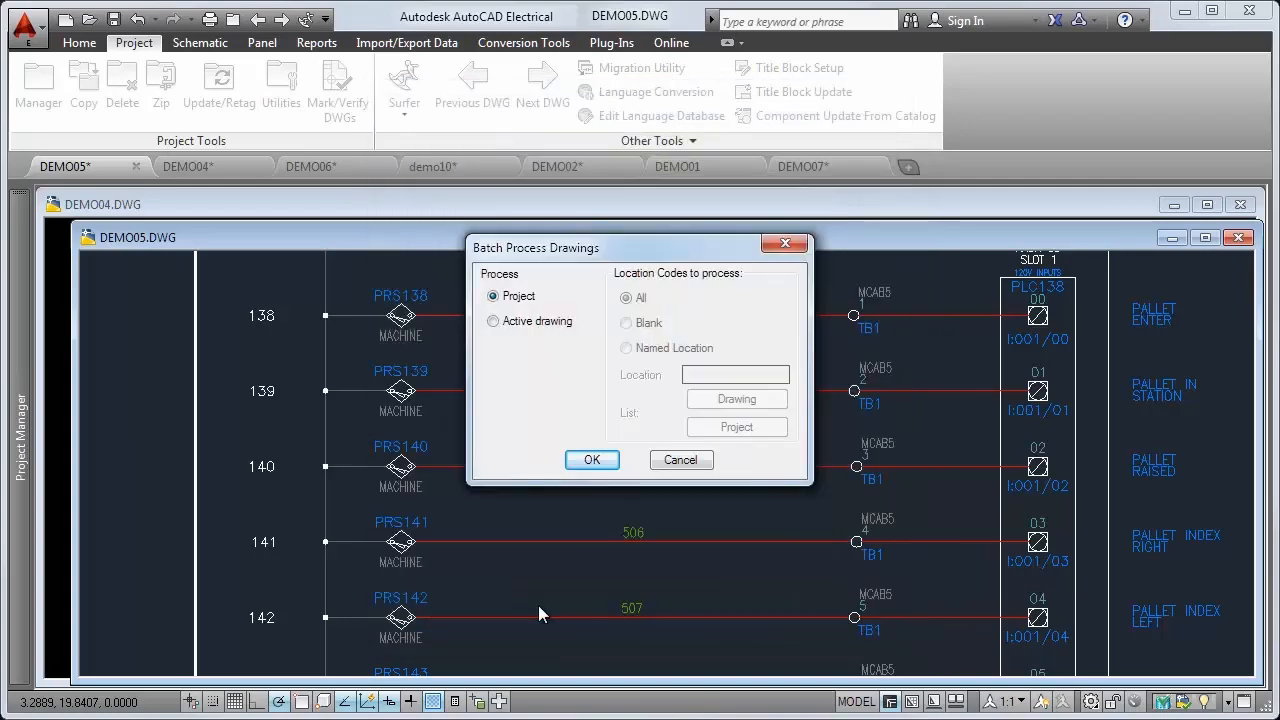
click(588, 459)
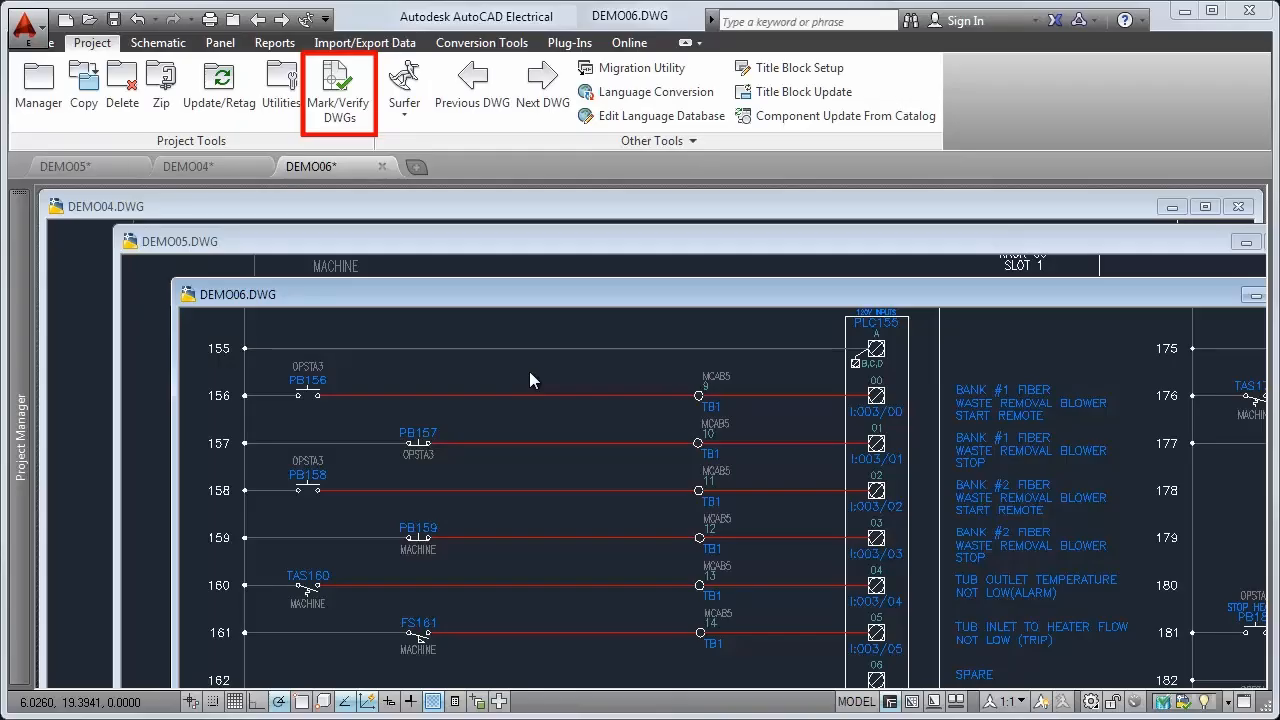
- Mark the AutoCAD Electrical components across the whole project, leaving out non-electrical blocks and lines/wires
click(338, 112)
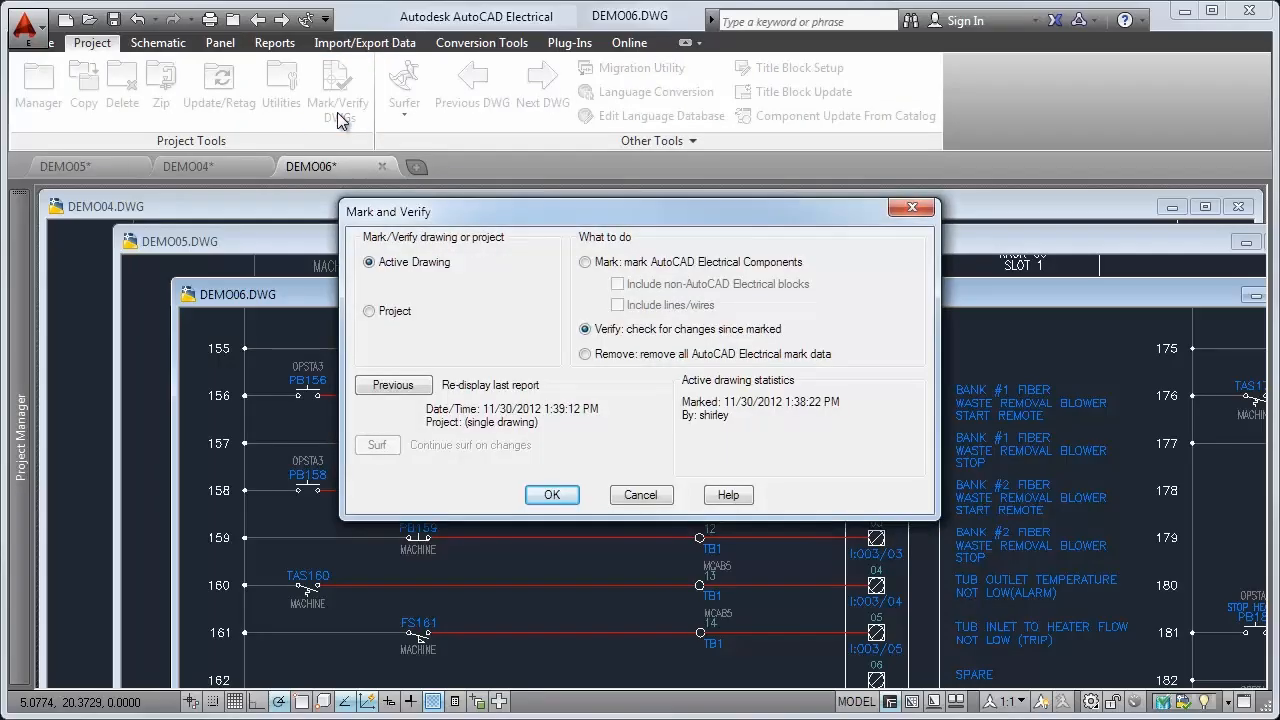
click(405, 311)
click(587, 261)
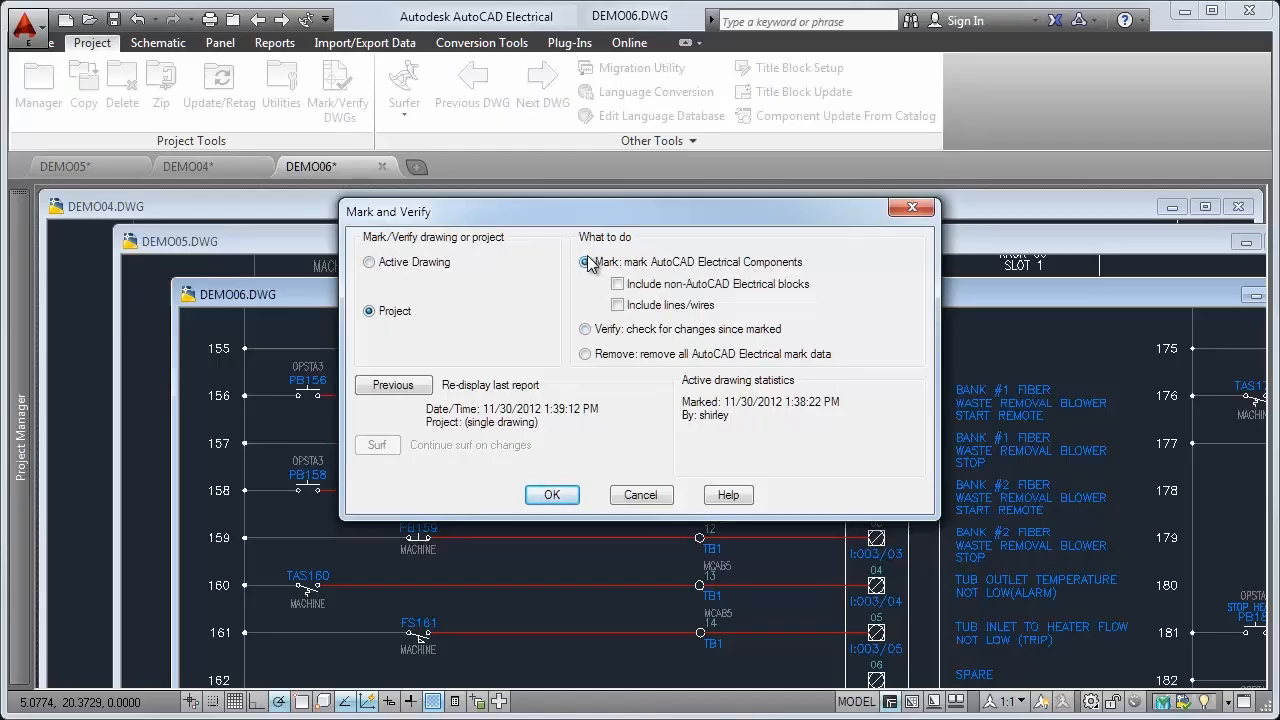
click(545, 494)
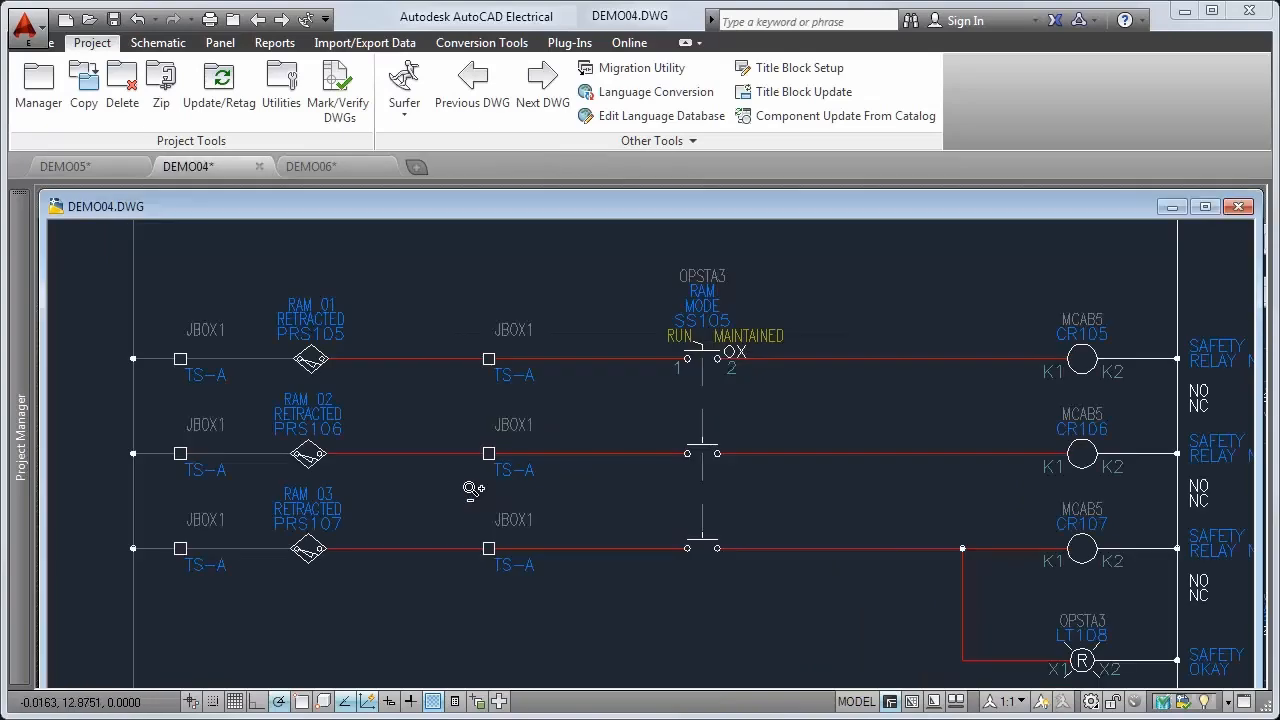
- Verify the whole project for changes made since it was marked
click(336, 100)
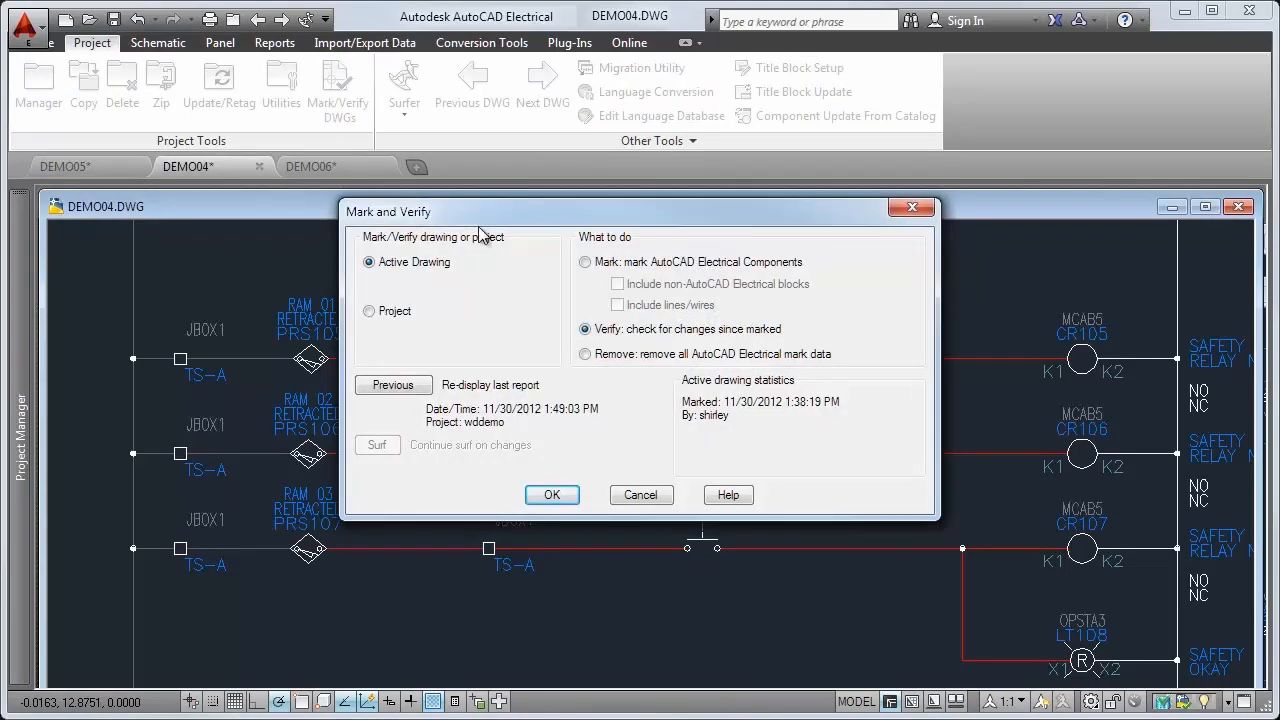
click(392, 312)
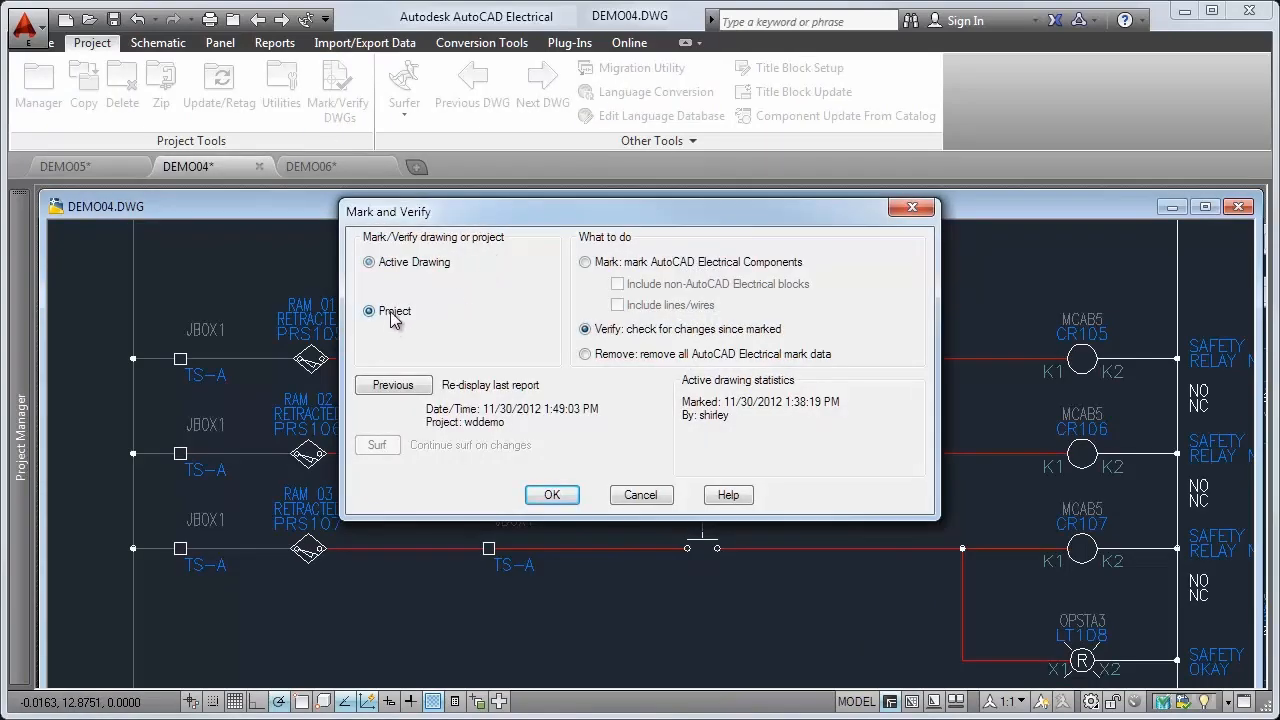
click(550, 494)
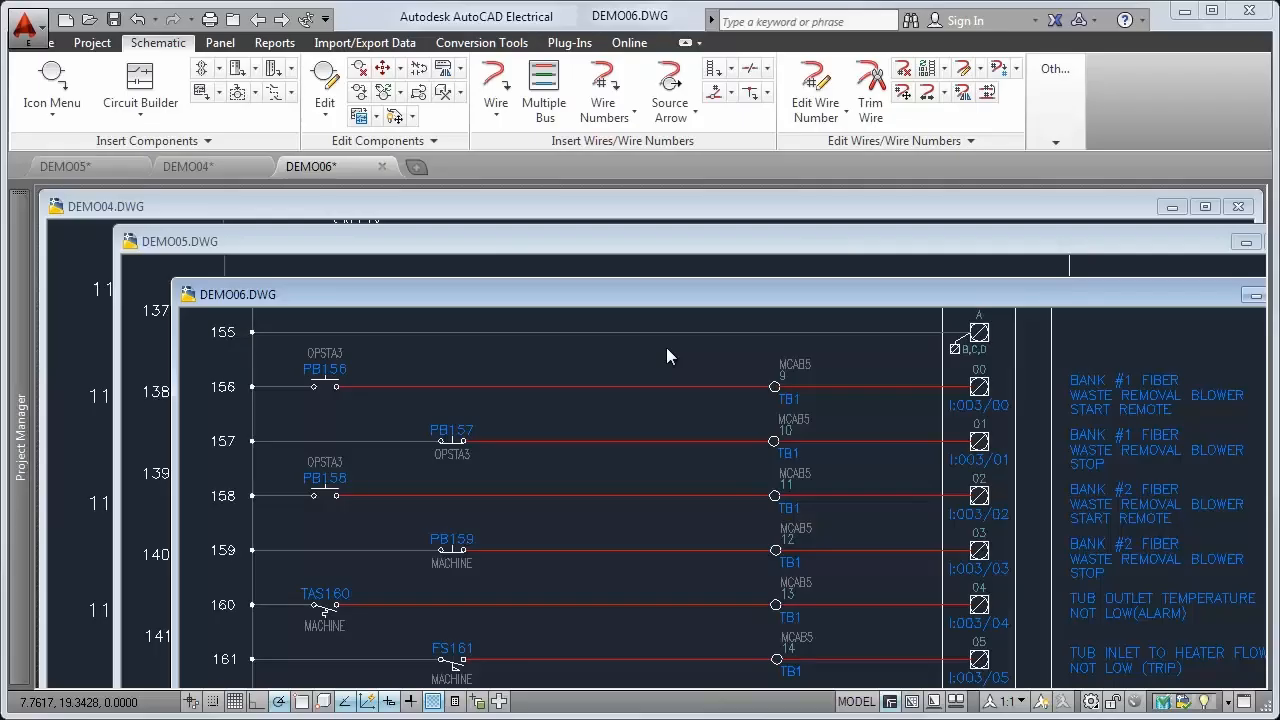
- Set up a project-wide find/replace of component text that looks for the location code MCAB5
click(399, 92)
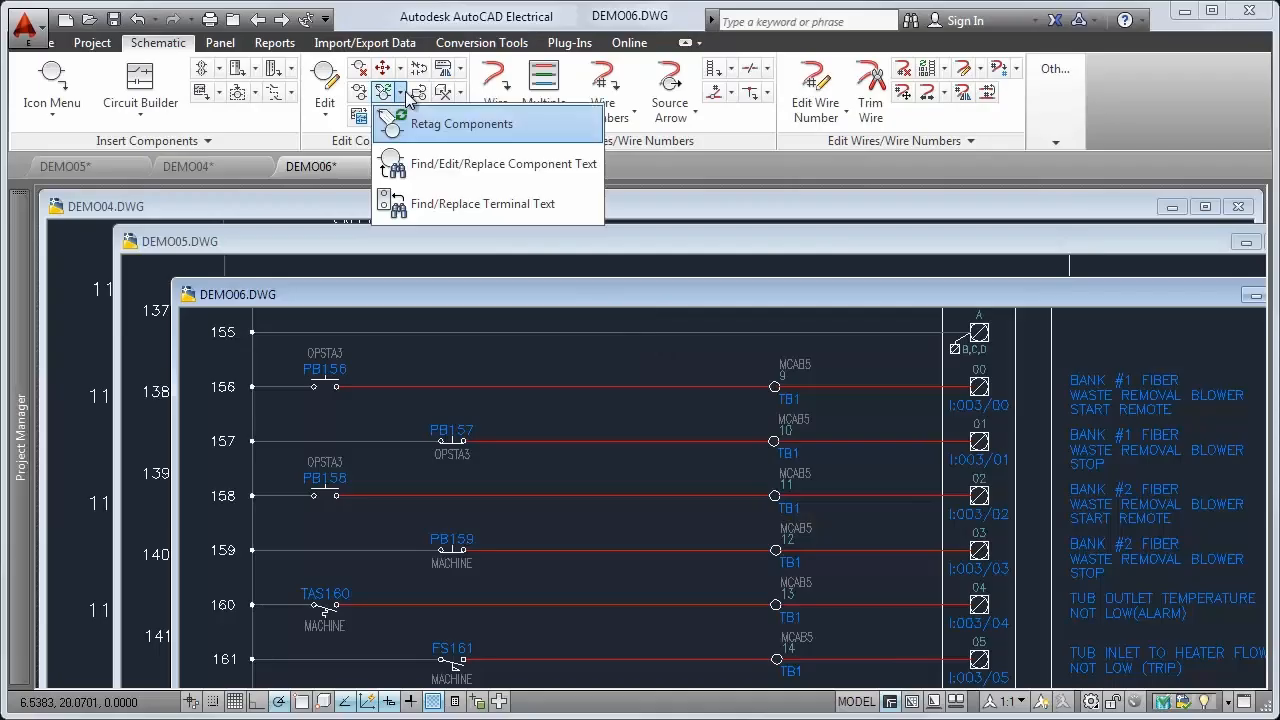
click(423, 160)
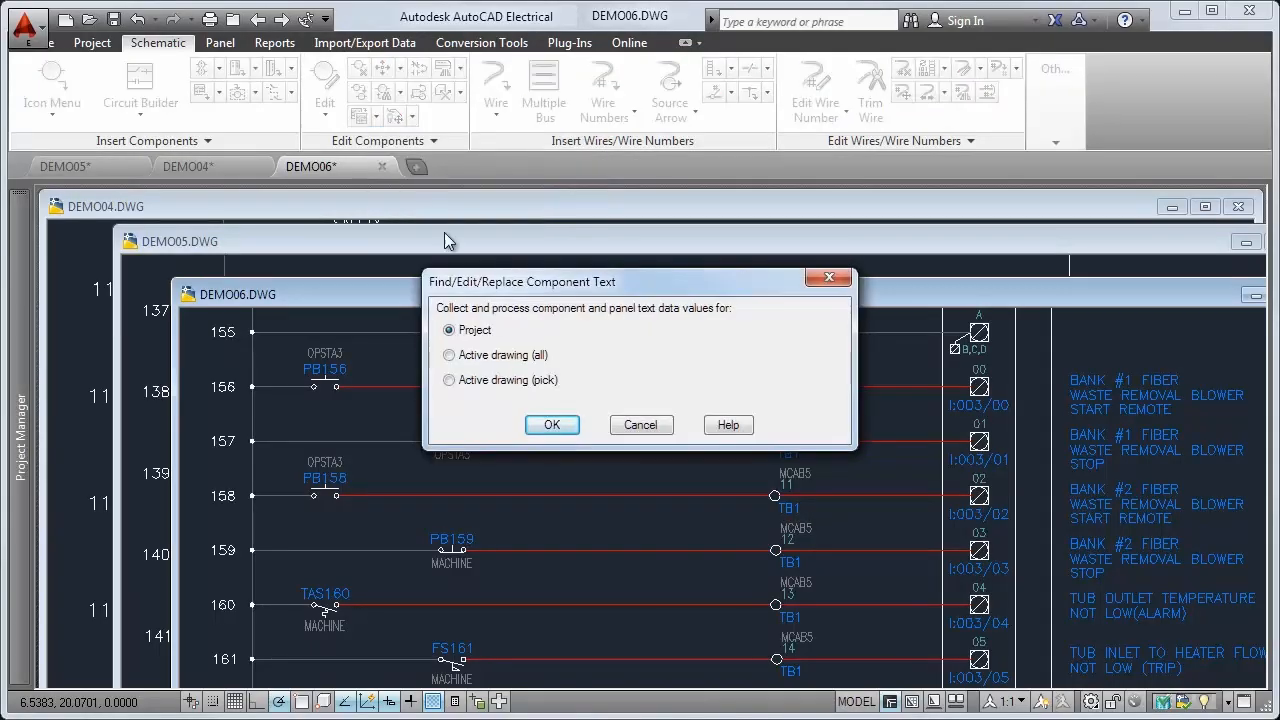
click(535, 423)
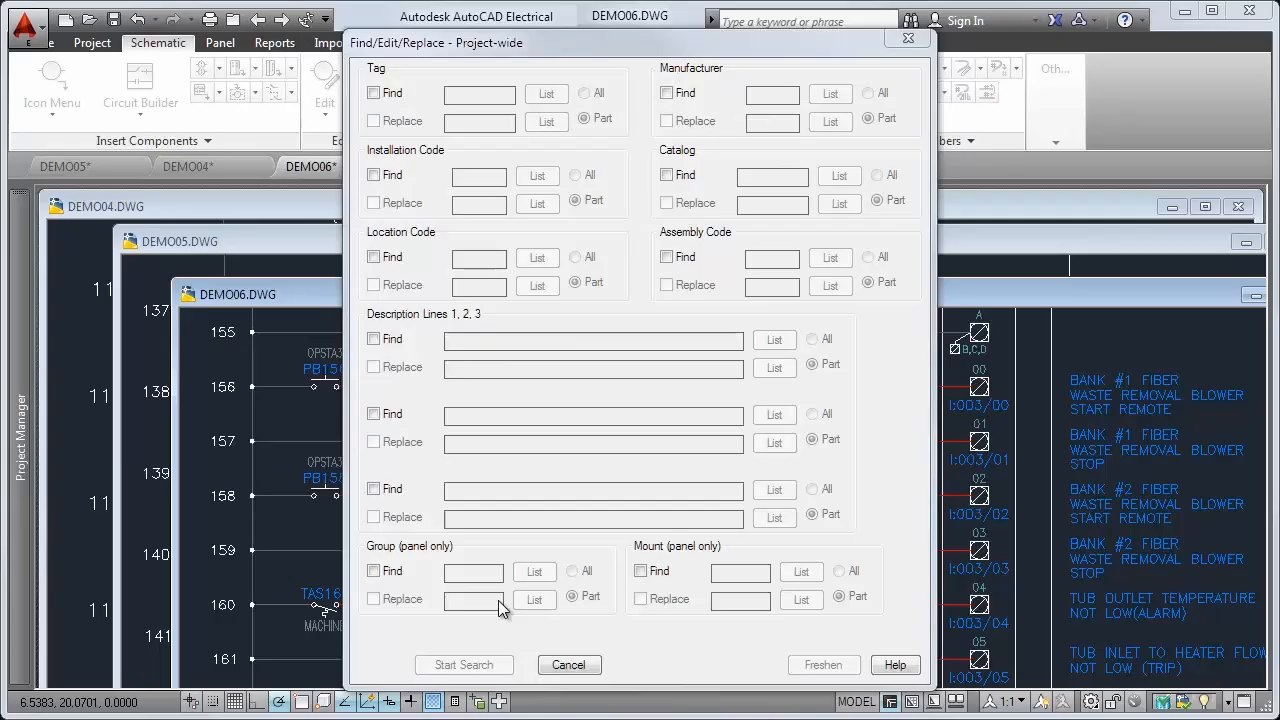
click(373, 257)
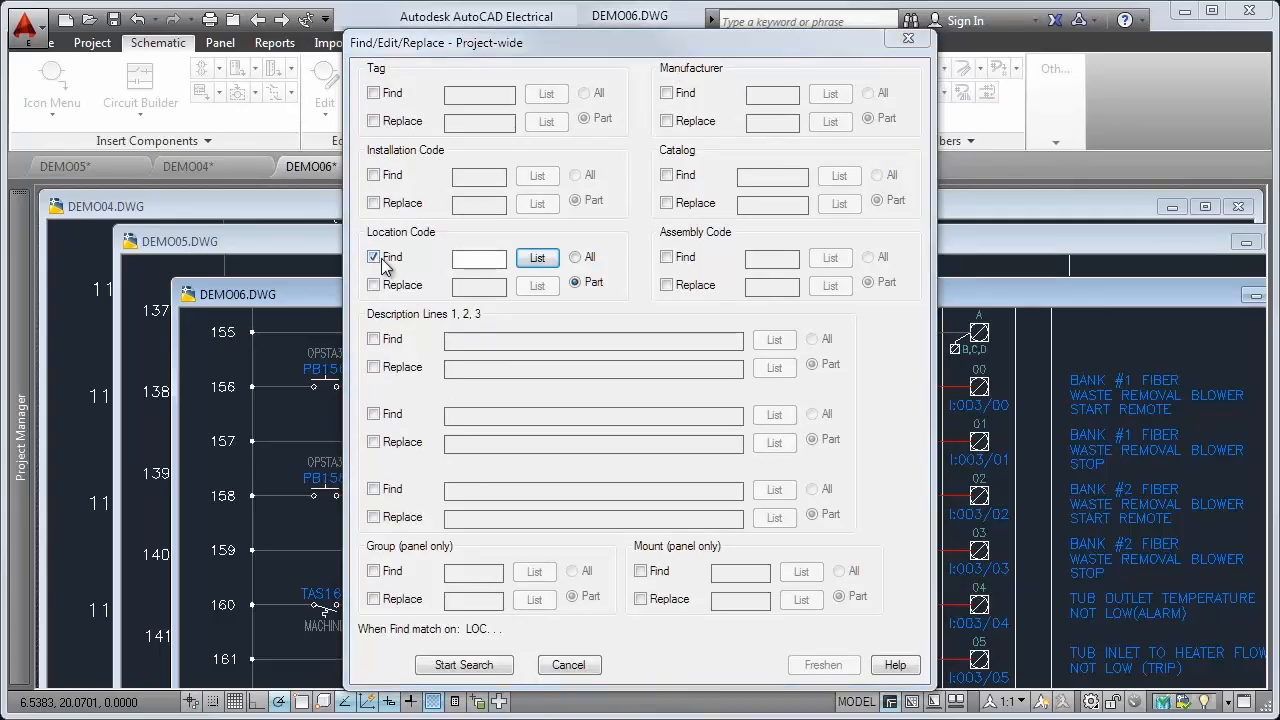
click(530, 262)
click(583, 235)
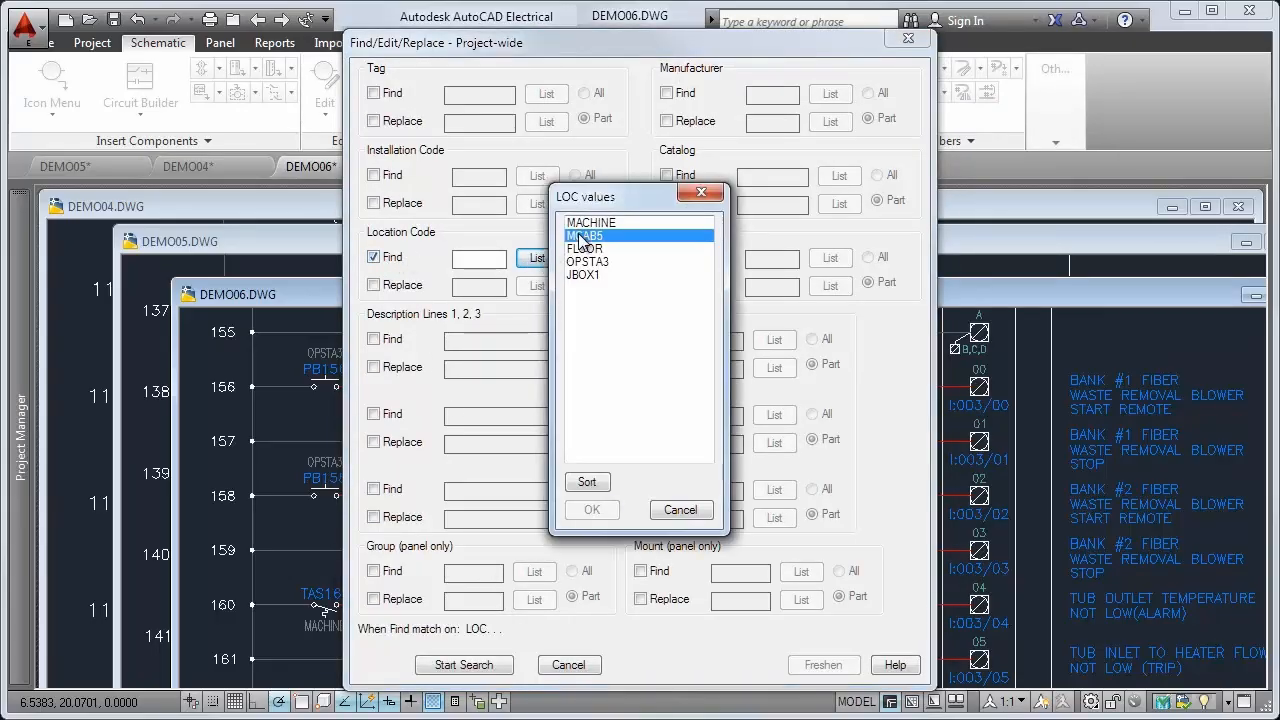
click(591, 510)
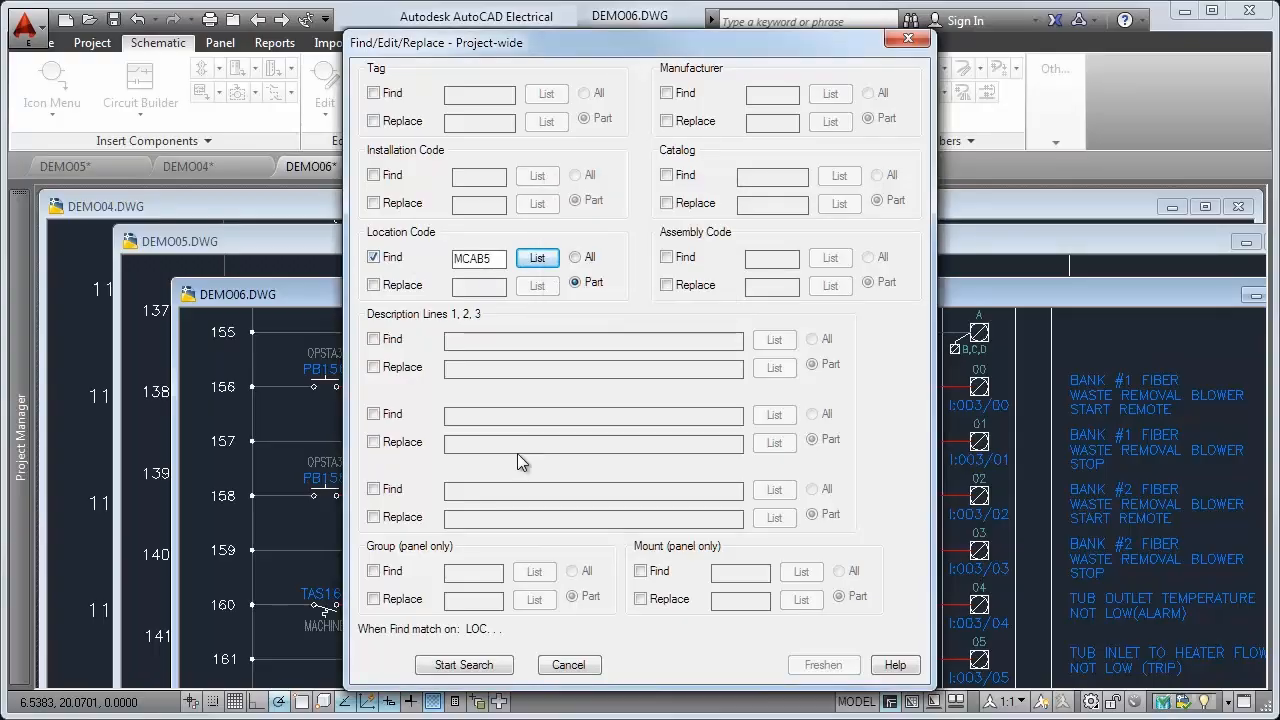
- Set the replacement location code to MACHINE and replace all matches across the project
click(374, 285)
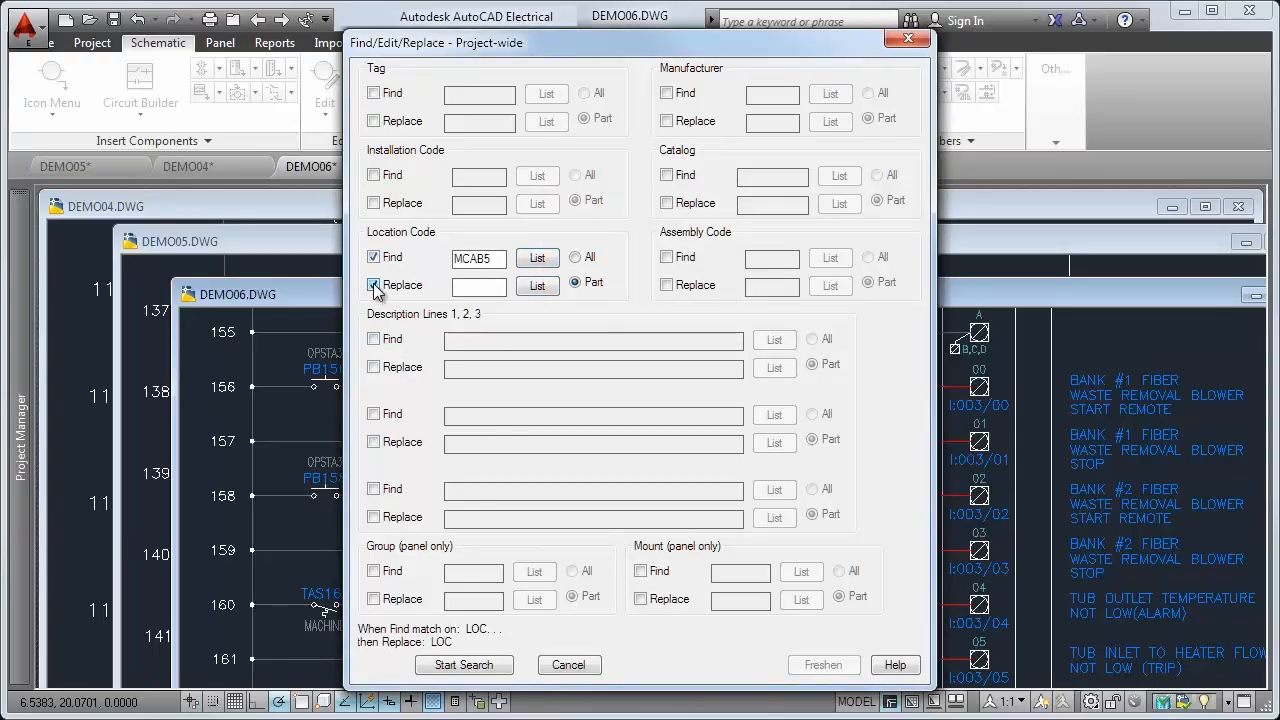
click(537, 286)
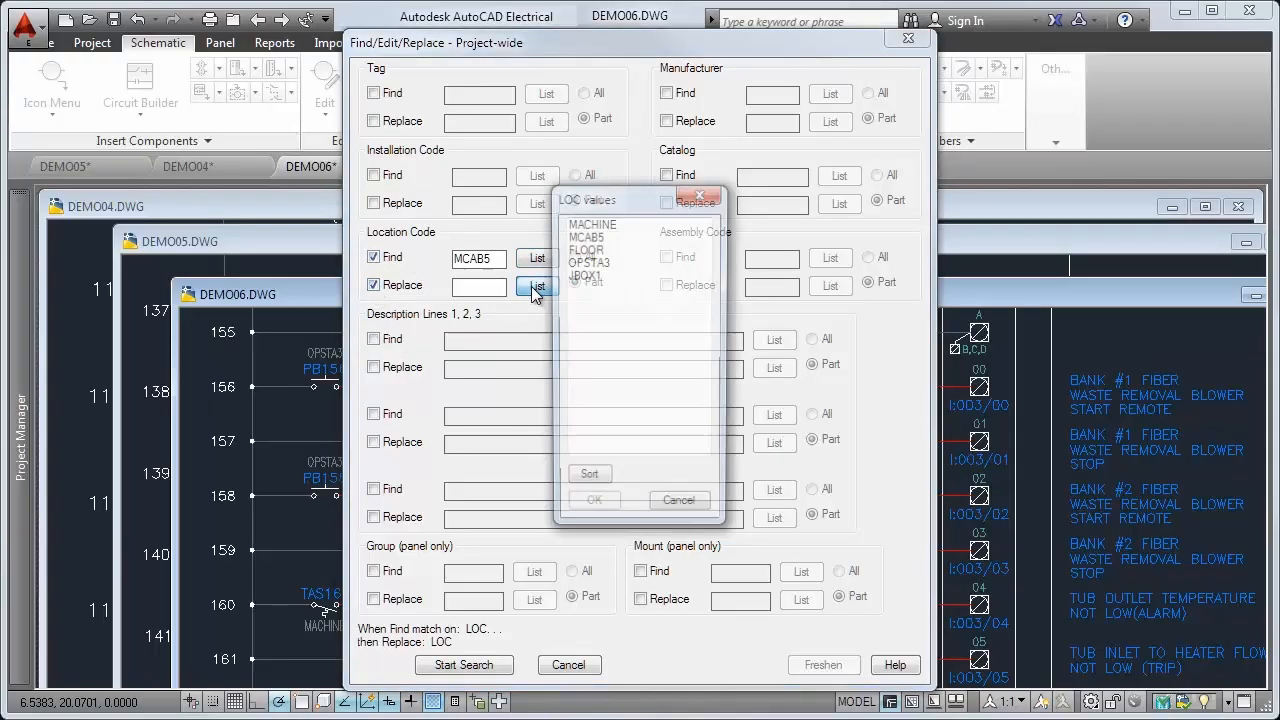
click(589, 511)
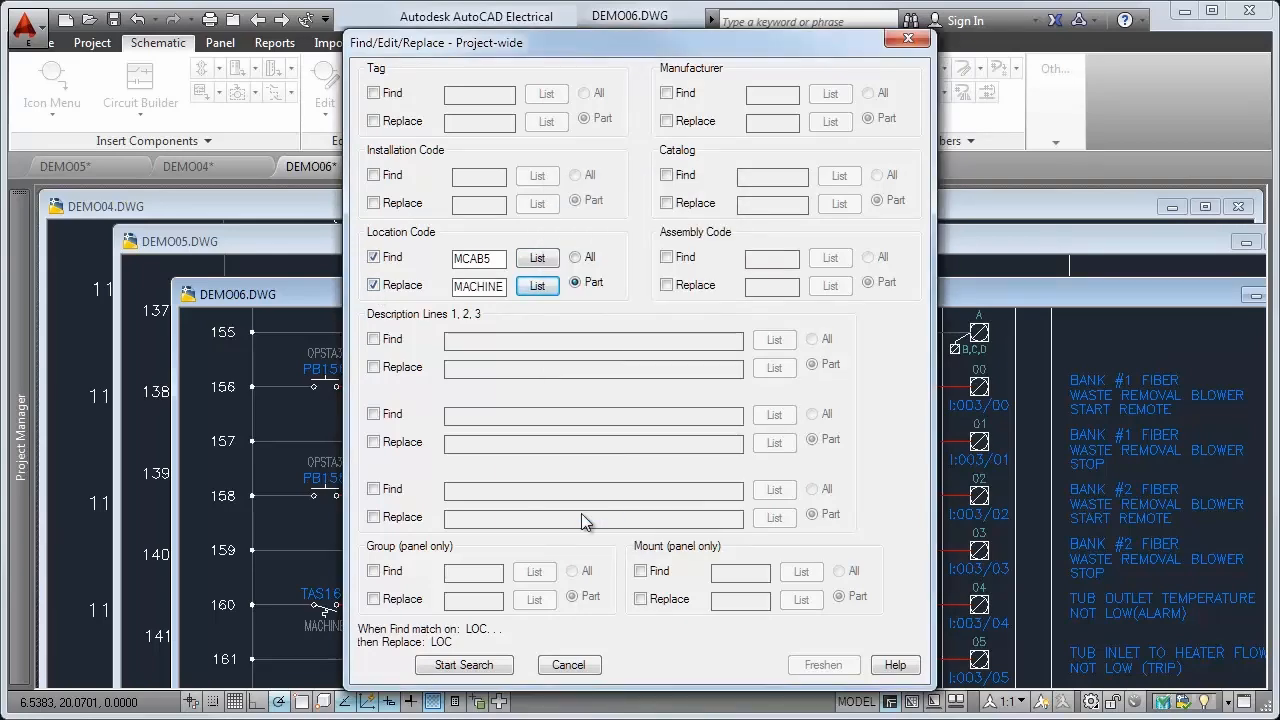
click(462, 665)
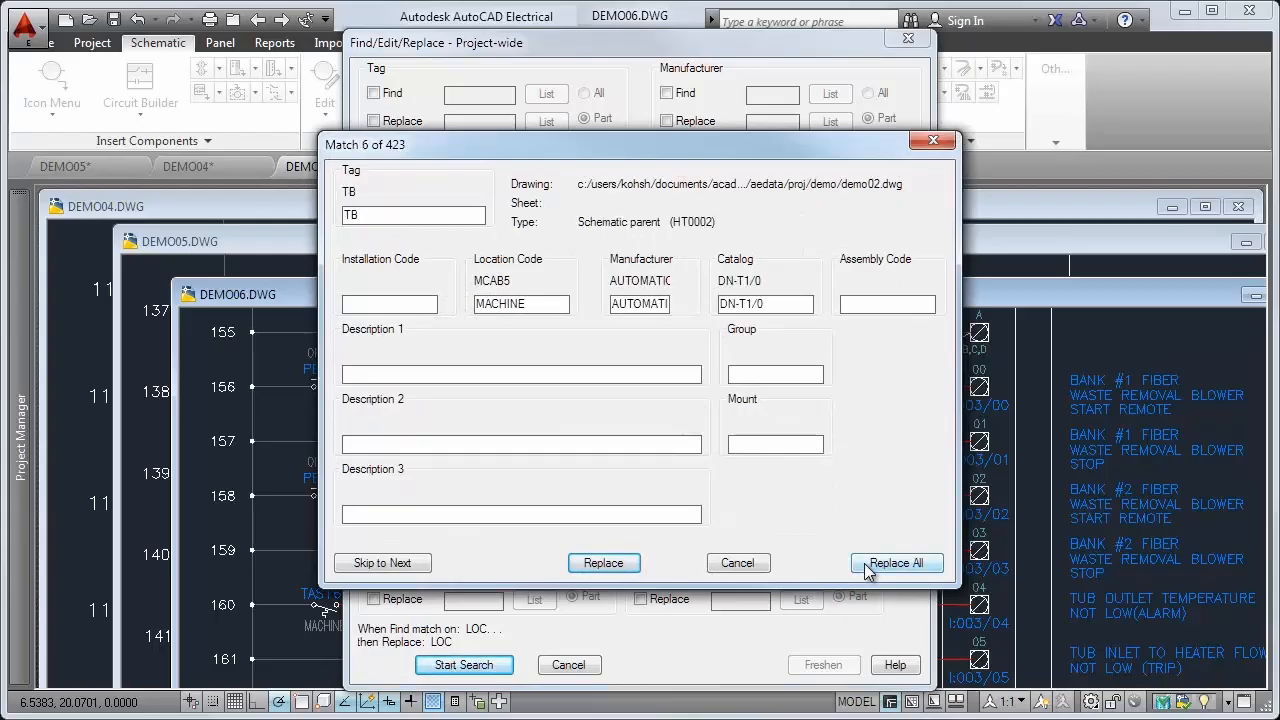
click(868, 564)
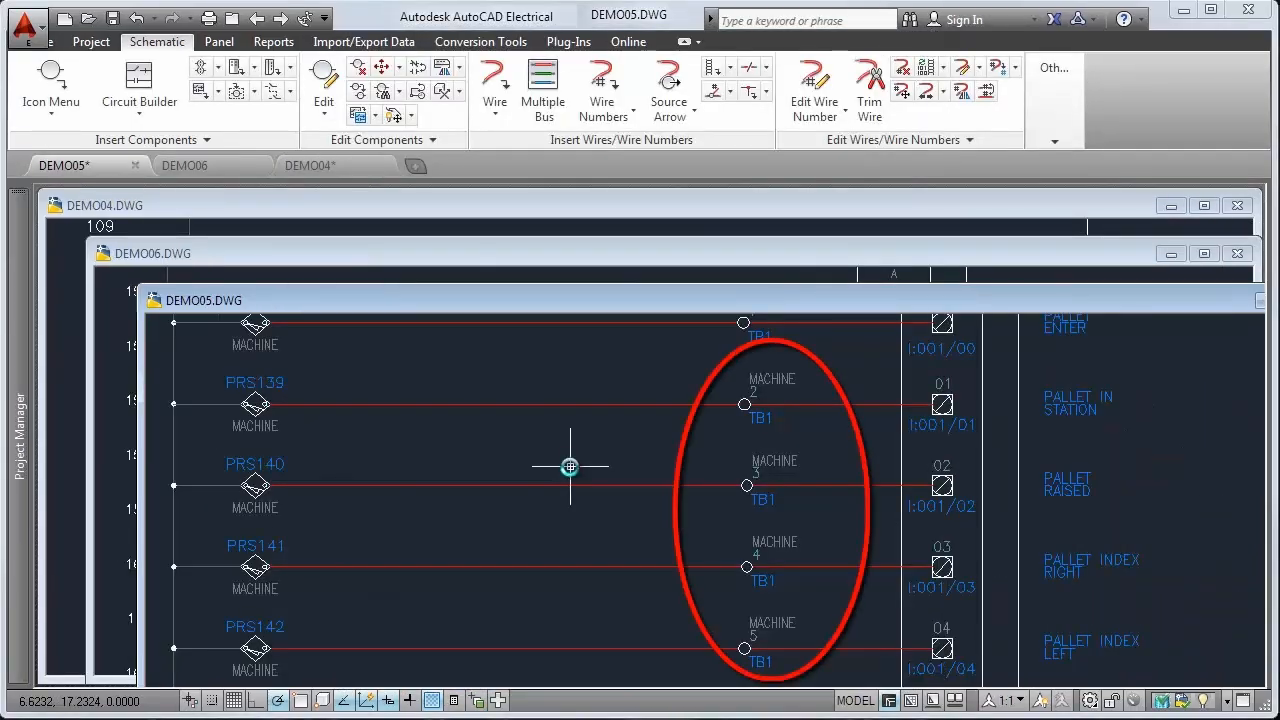
- Export the Components data of the whole project, all location codes, to the Excel file wddemo_01.XLS
click(522, 254)
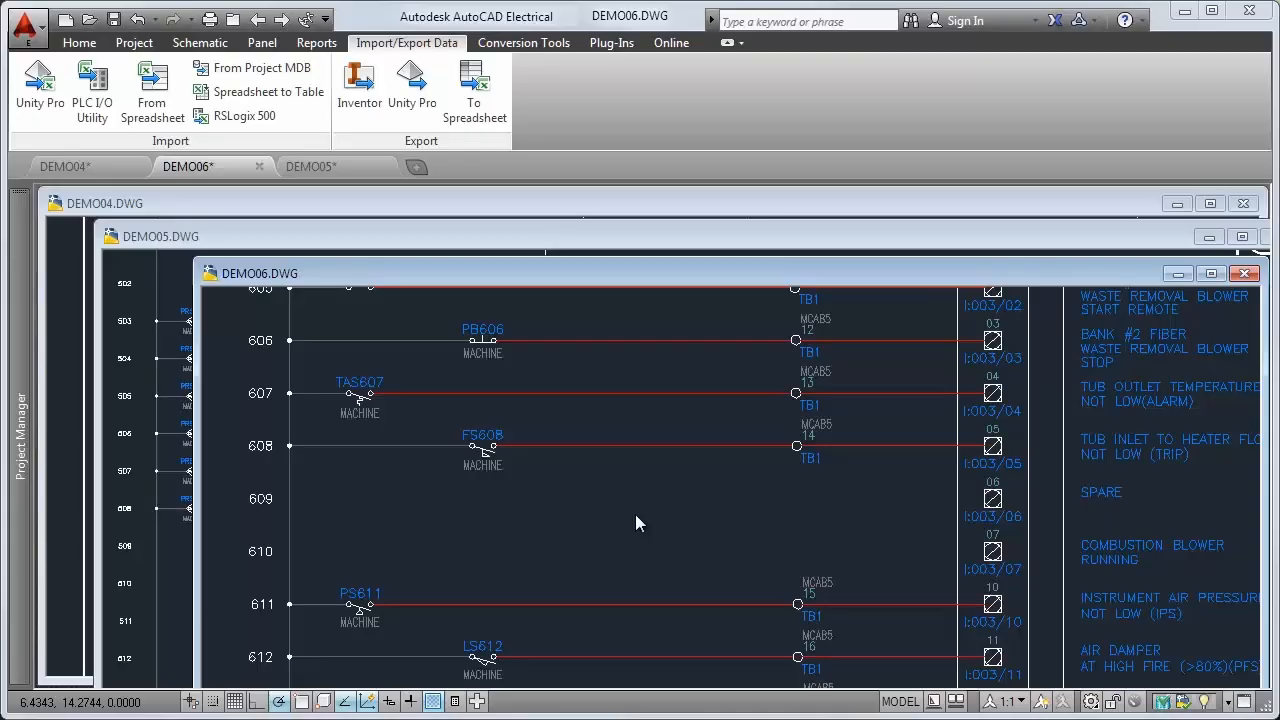
click(482, 102)
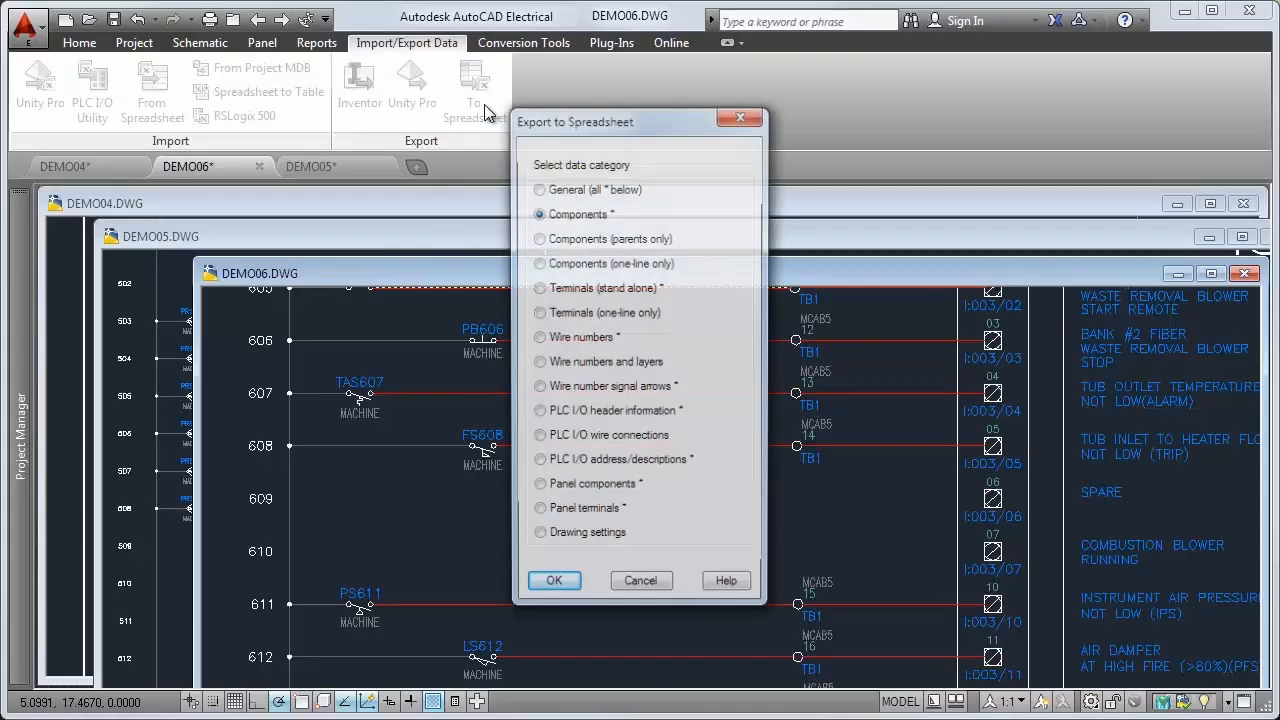
click(560, 588)
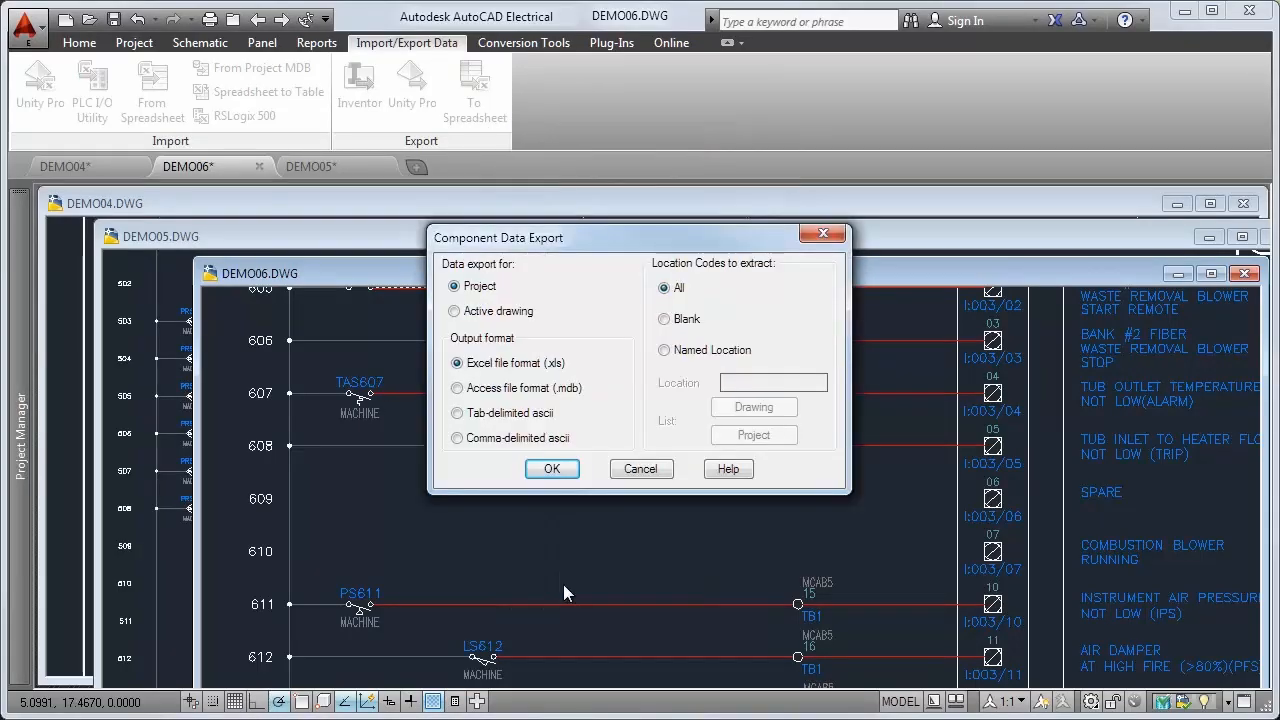
click(554, 468)
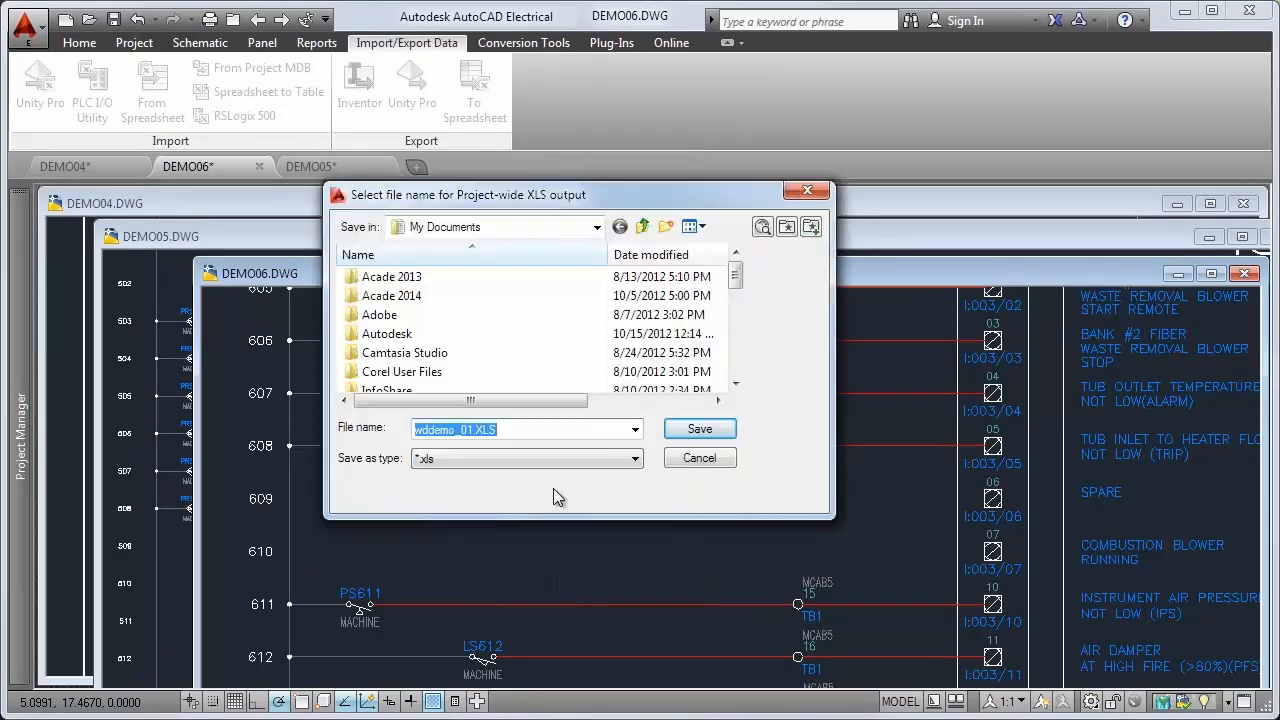
click(697, 430)
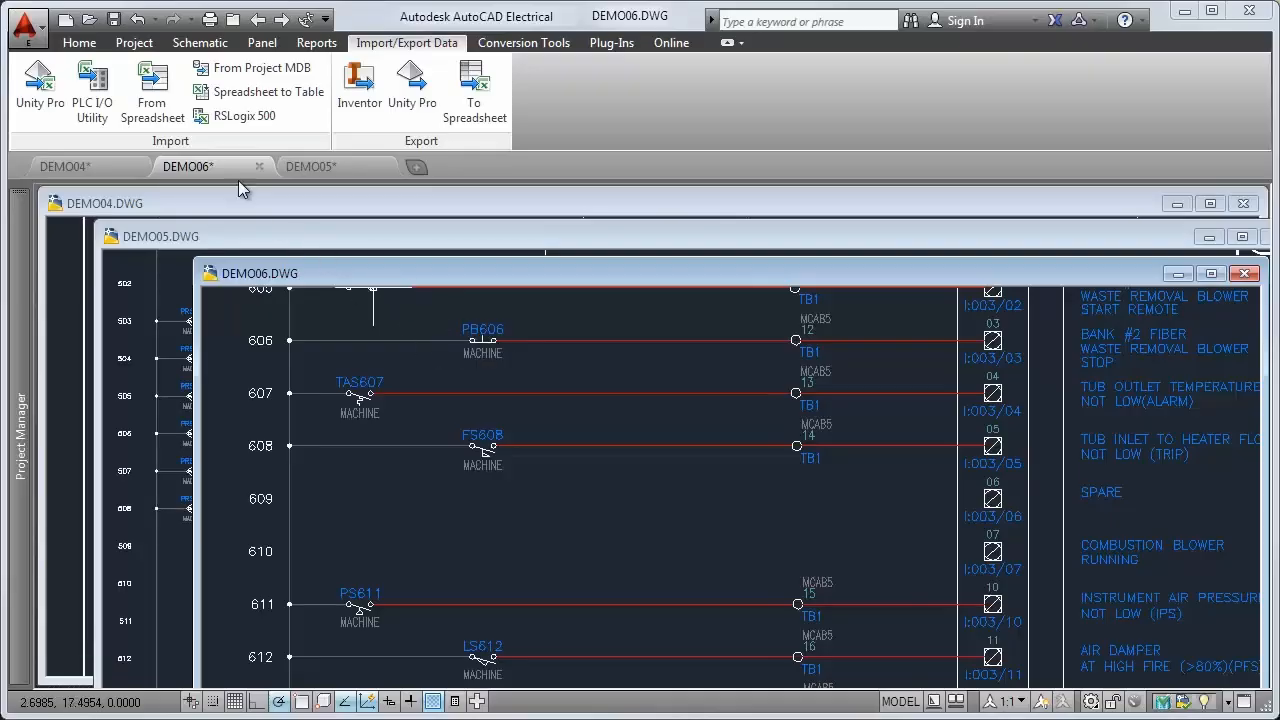
- Update the project drawings from wddemo_01.XLS, forcing new values to upper case and flipping updated tags and wire numbers to Fixed
click(158, 90)
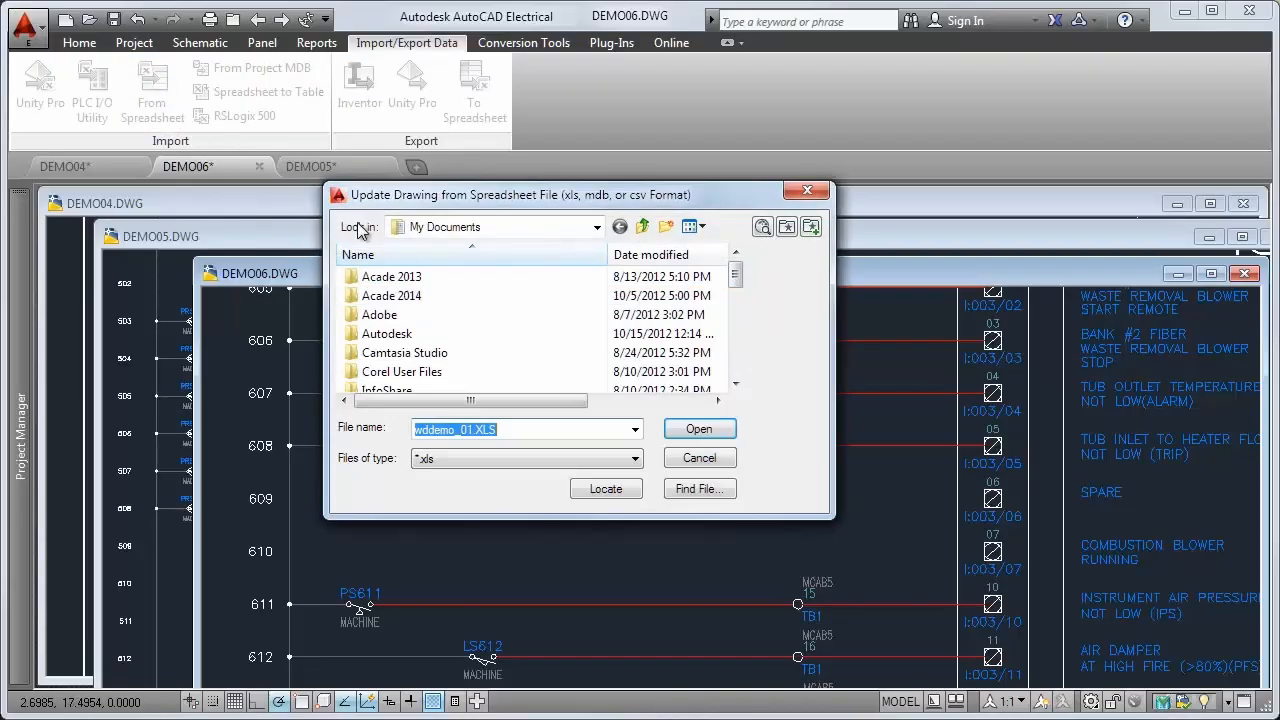
click(699, 428)
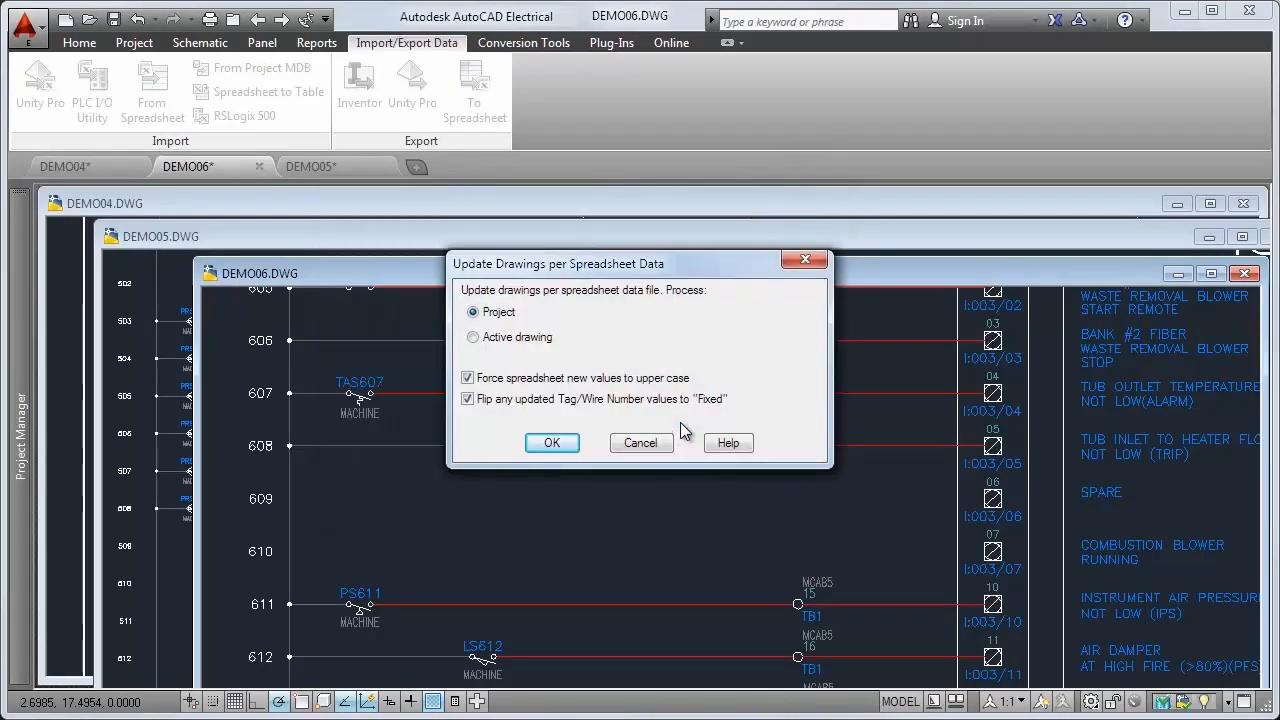
click(551, 444)
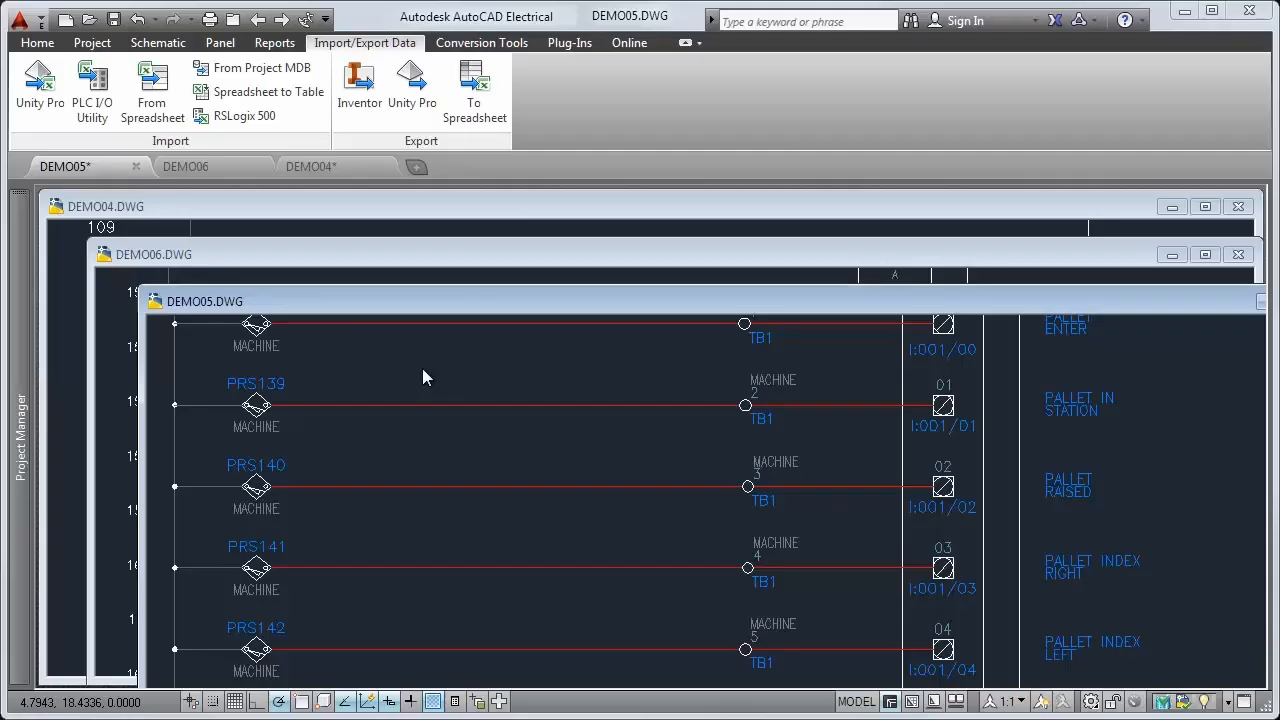
- Run an electrical audit on the project and examine its detailed error lists, including Component Duplication
click(274, 42)
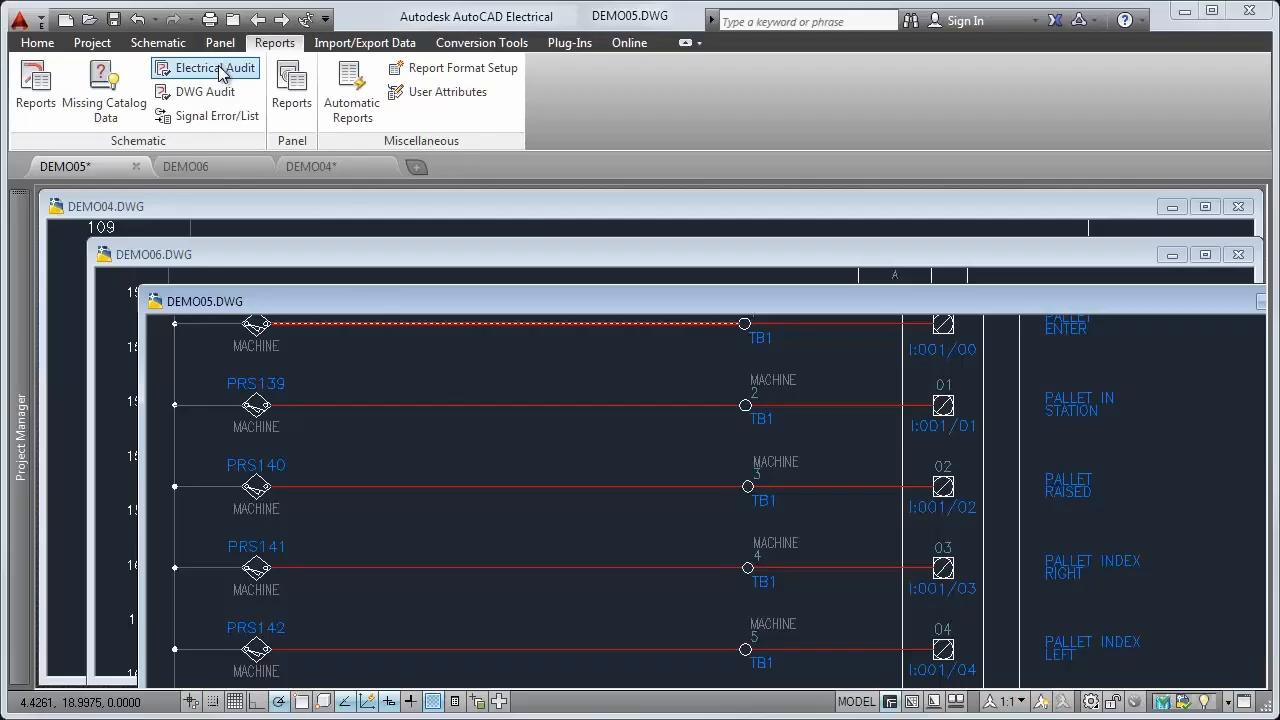
click(218, 68)
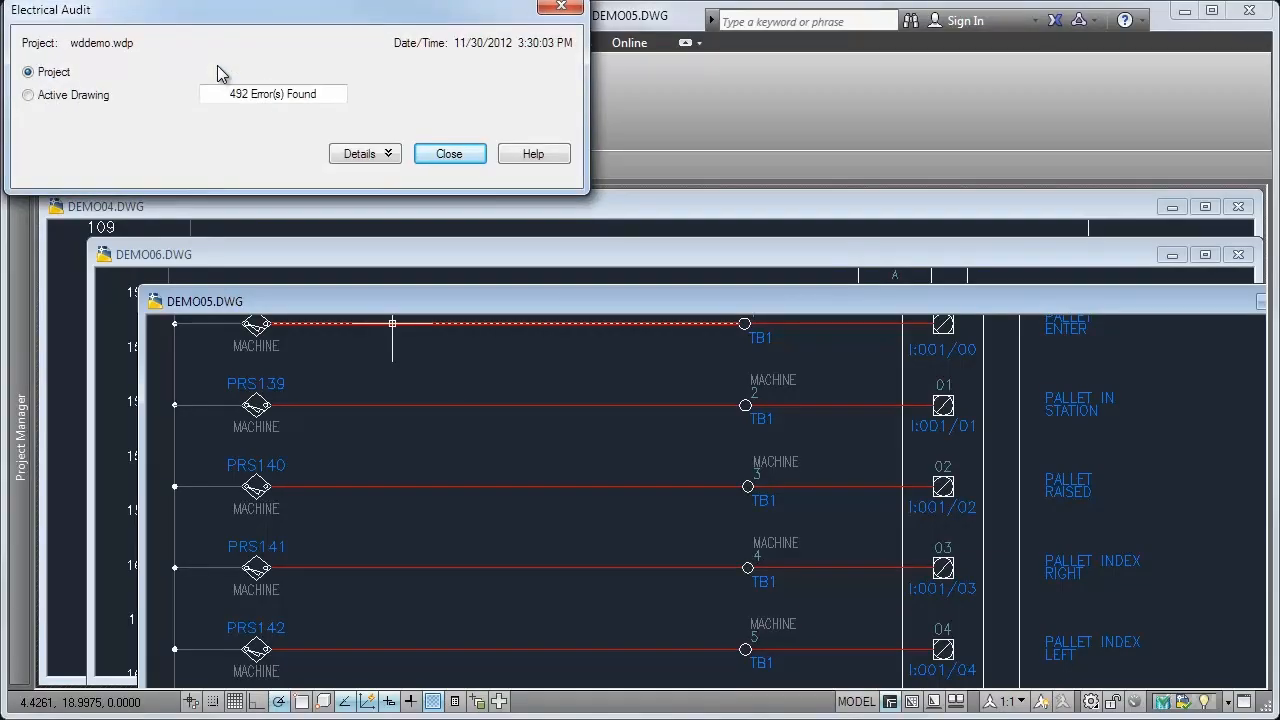
click(366, 153)
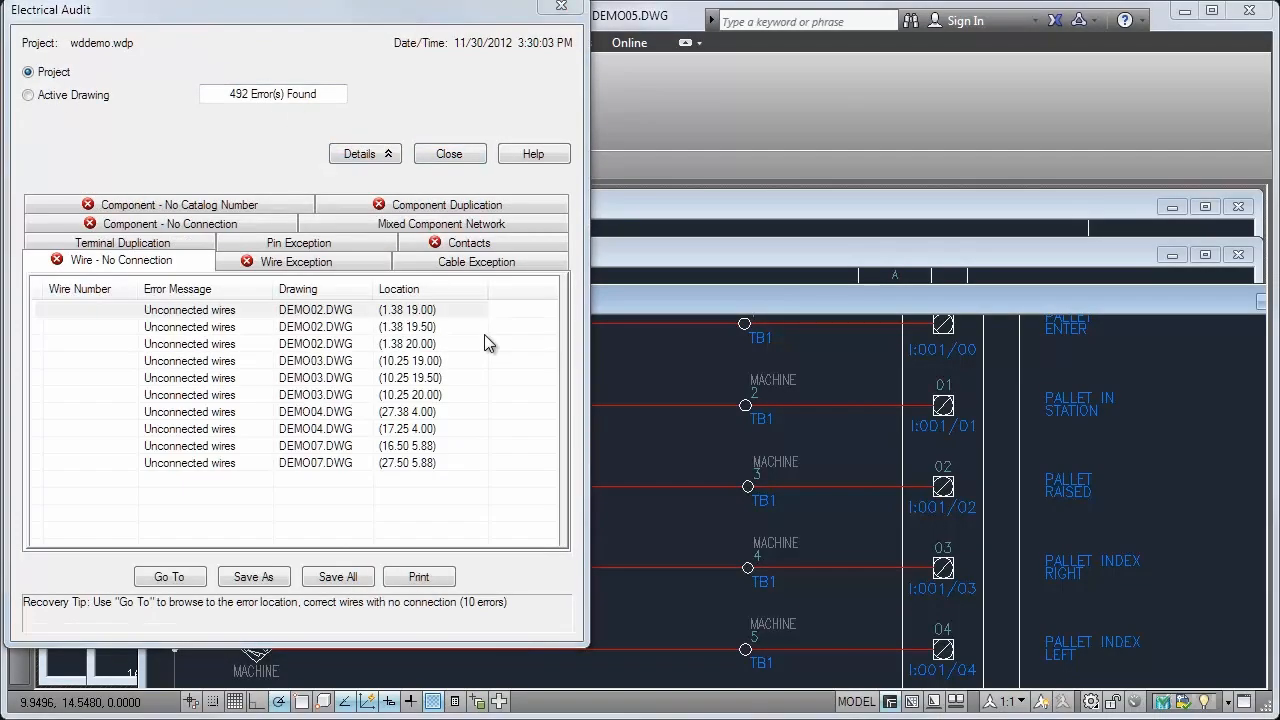
click(455, 205)
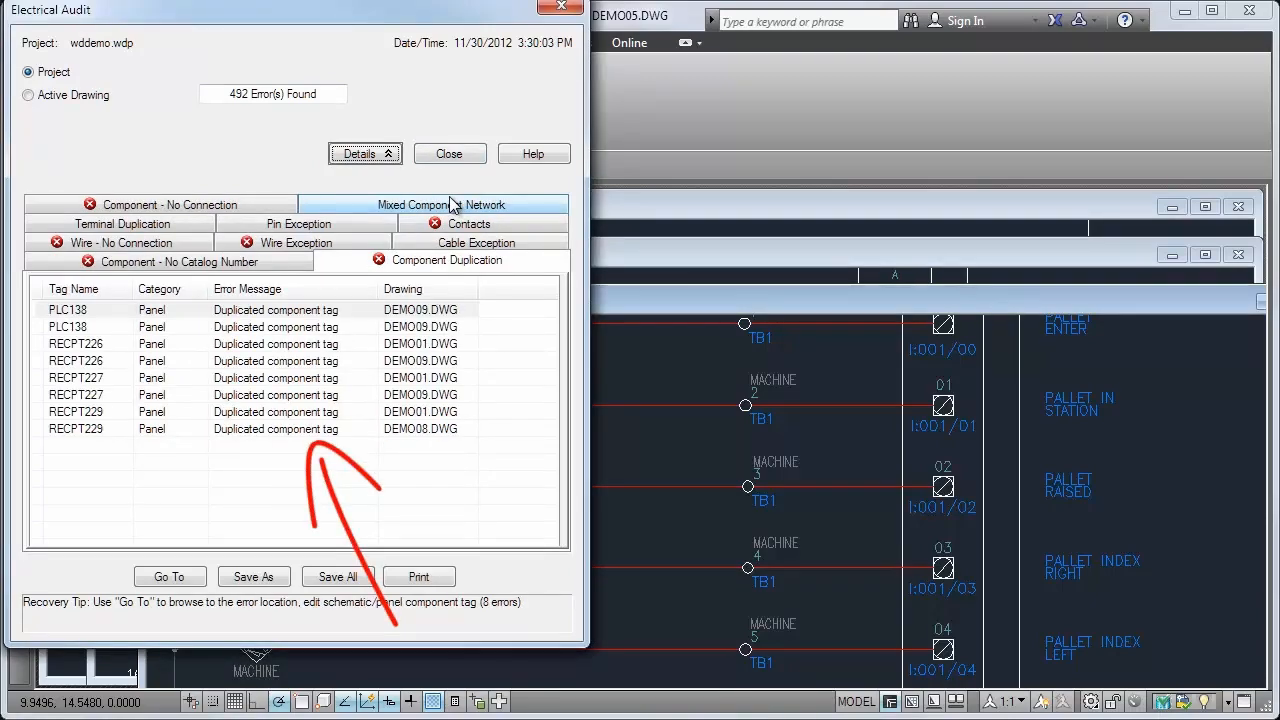
click(447, 225)
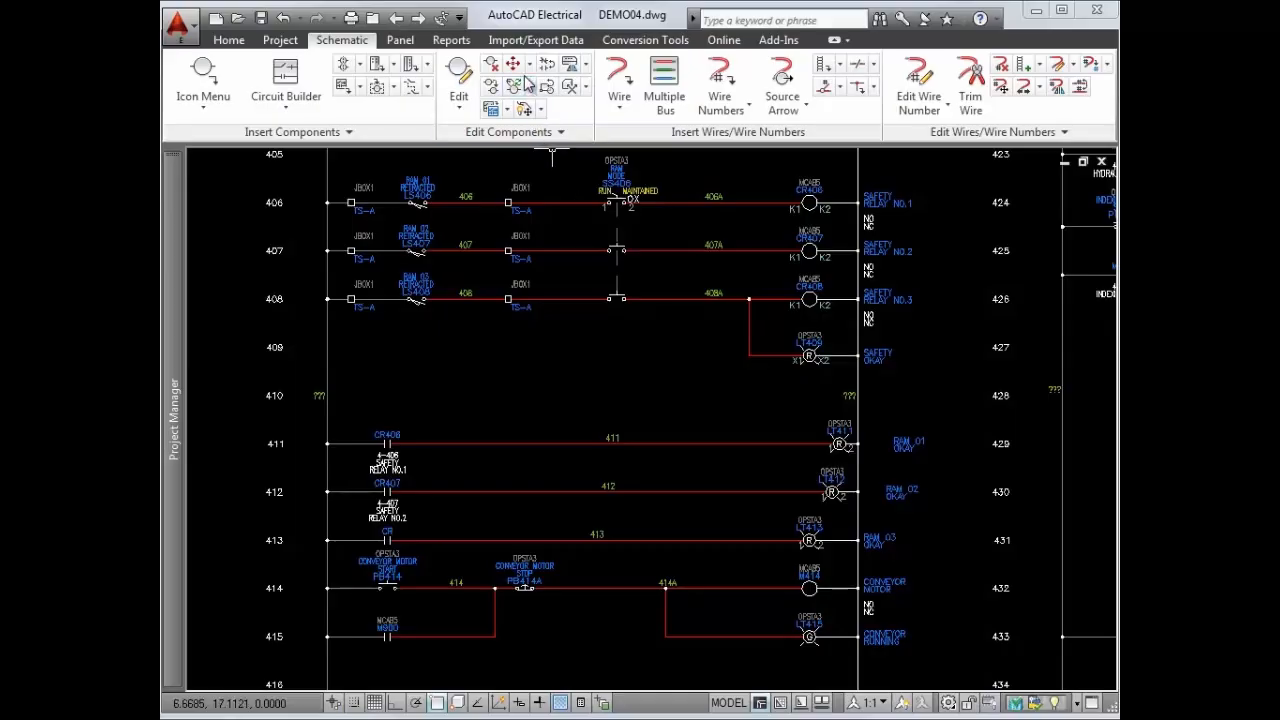
- Align pilot lights LT412 and LT411 vertically with pilot light LT413 on line 413
click(529, 64)
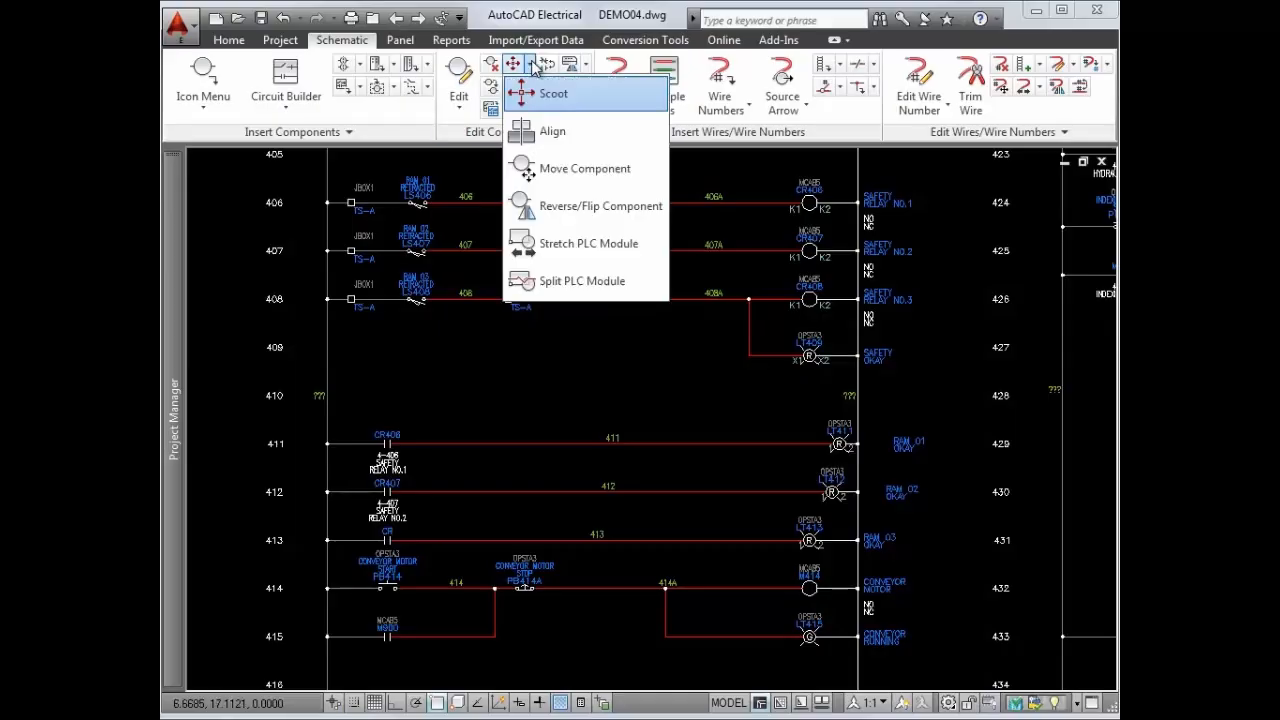
click(540, 133)
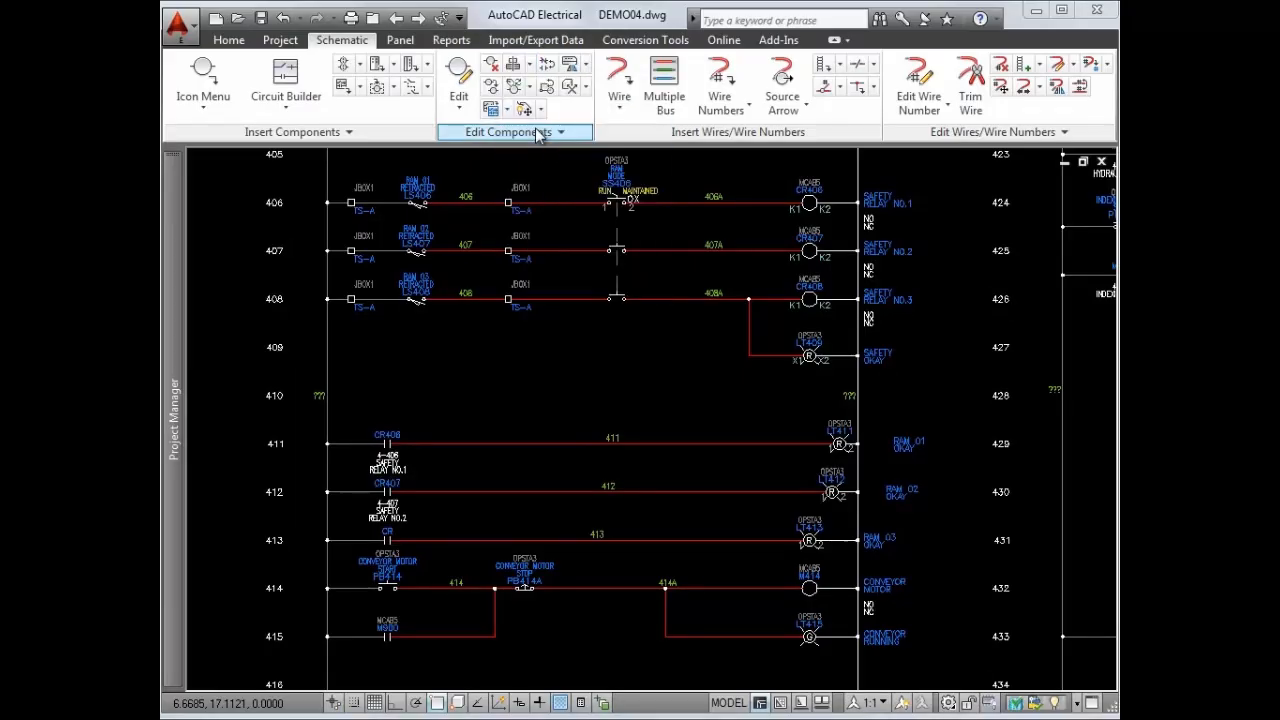
click(810, 540)
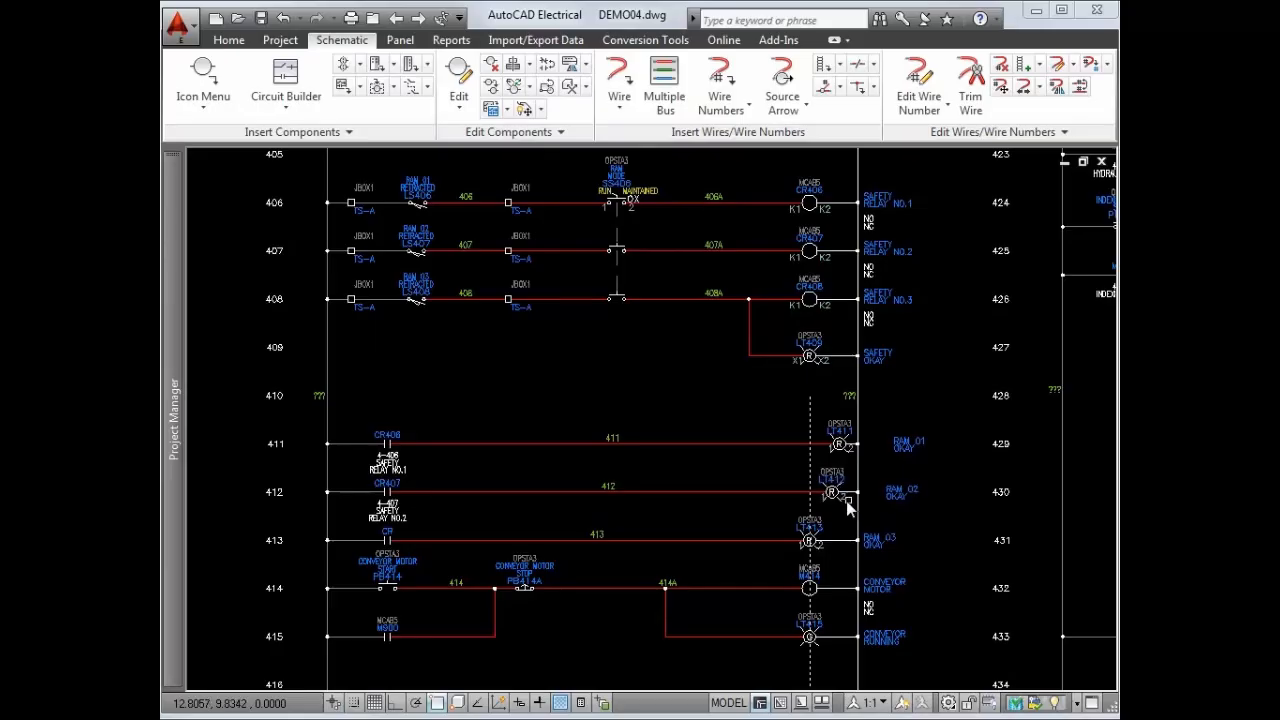
click(831, 490)
click(833, 443)
key(Return)
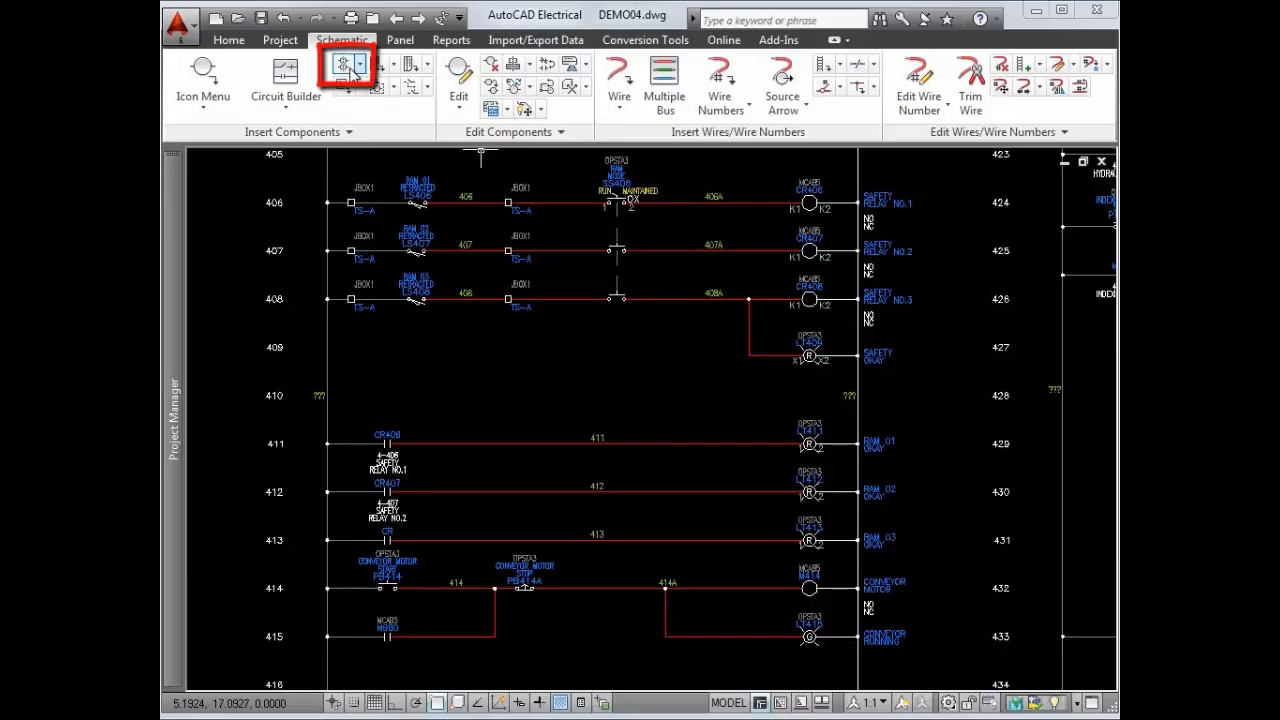
- Insert square terminals across wires 411, 412 and 413 along a fence before the pilot lights, keeping all without asking
click(341, 66)
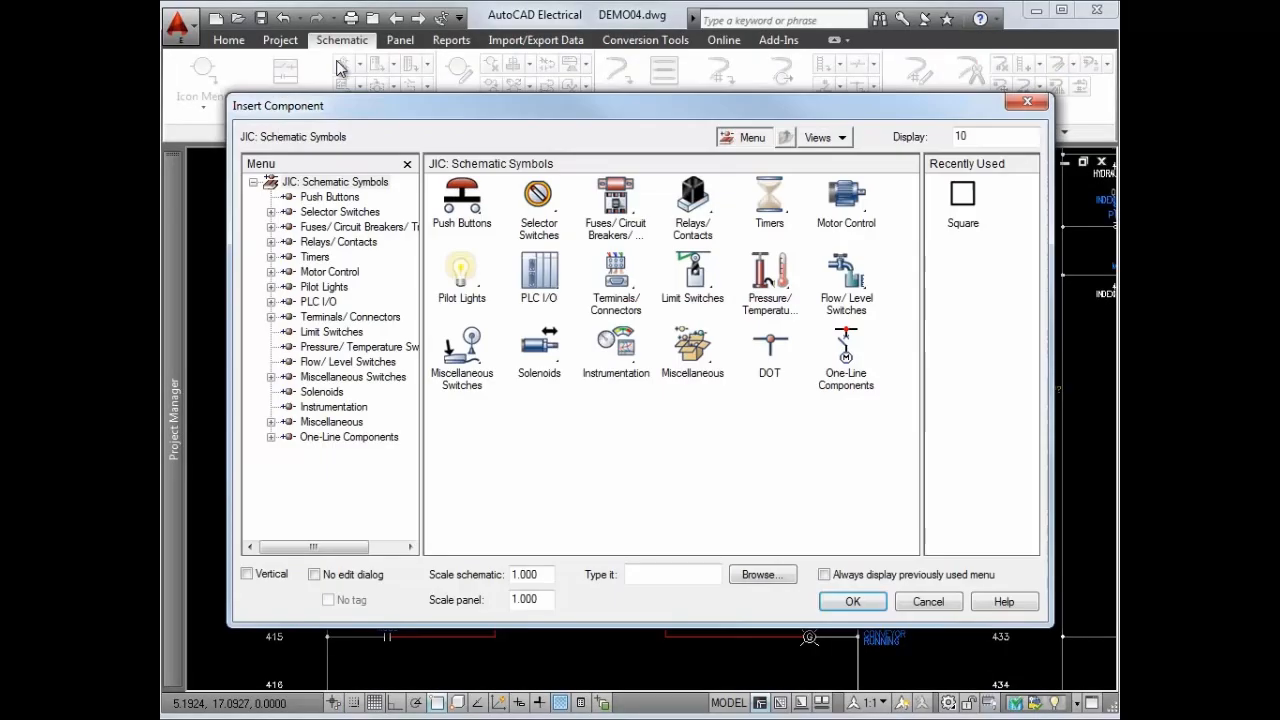
click(599, 303)
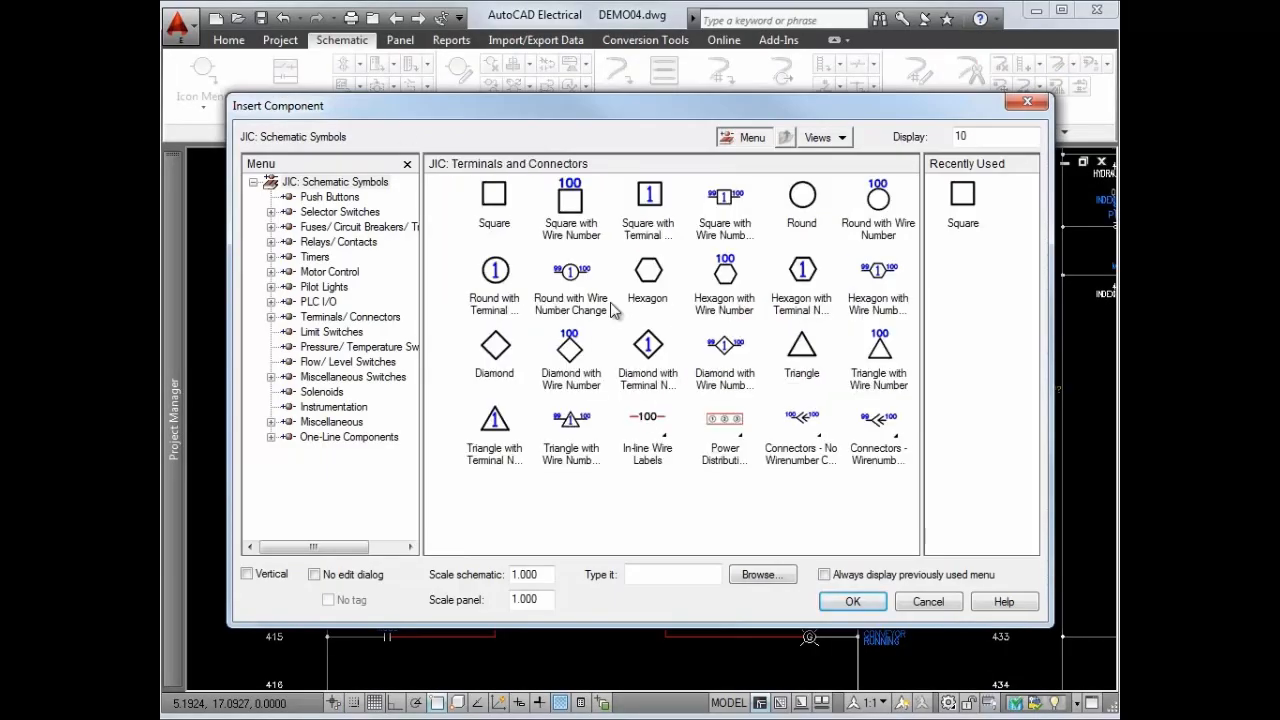
click(494, 205)
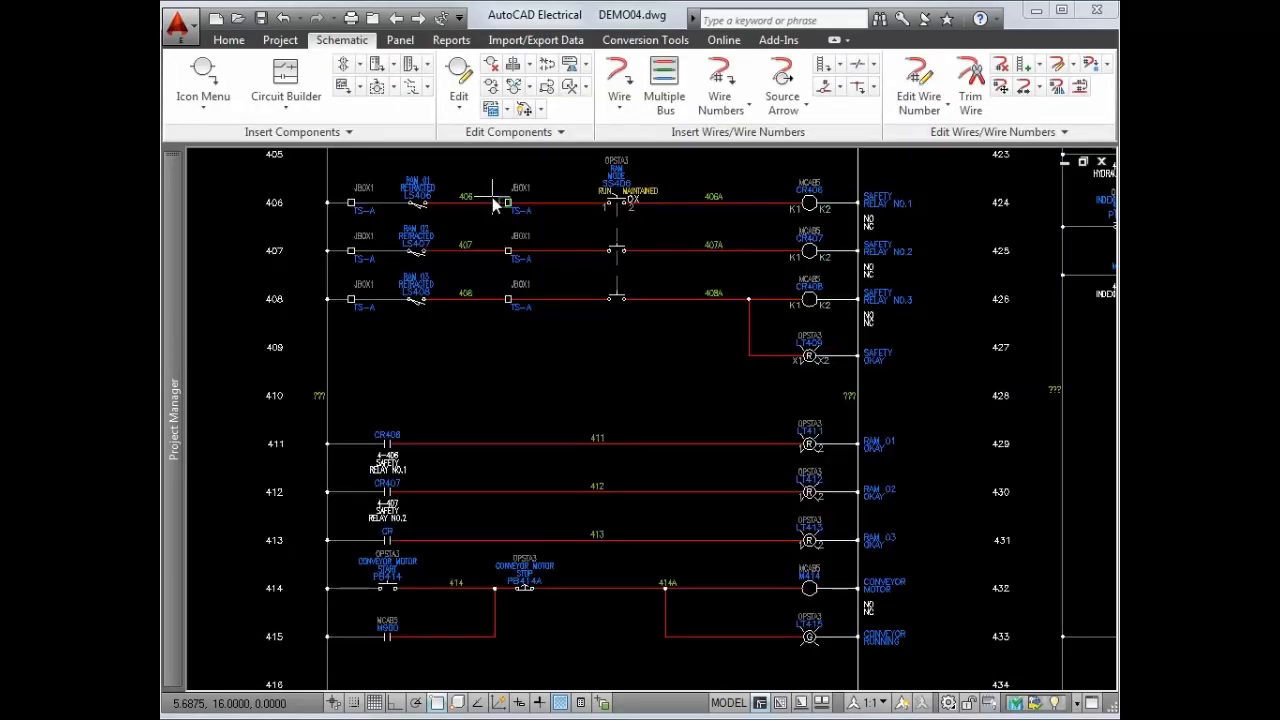
click(749, 428)
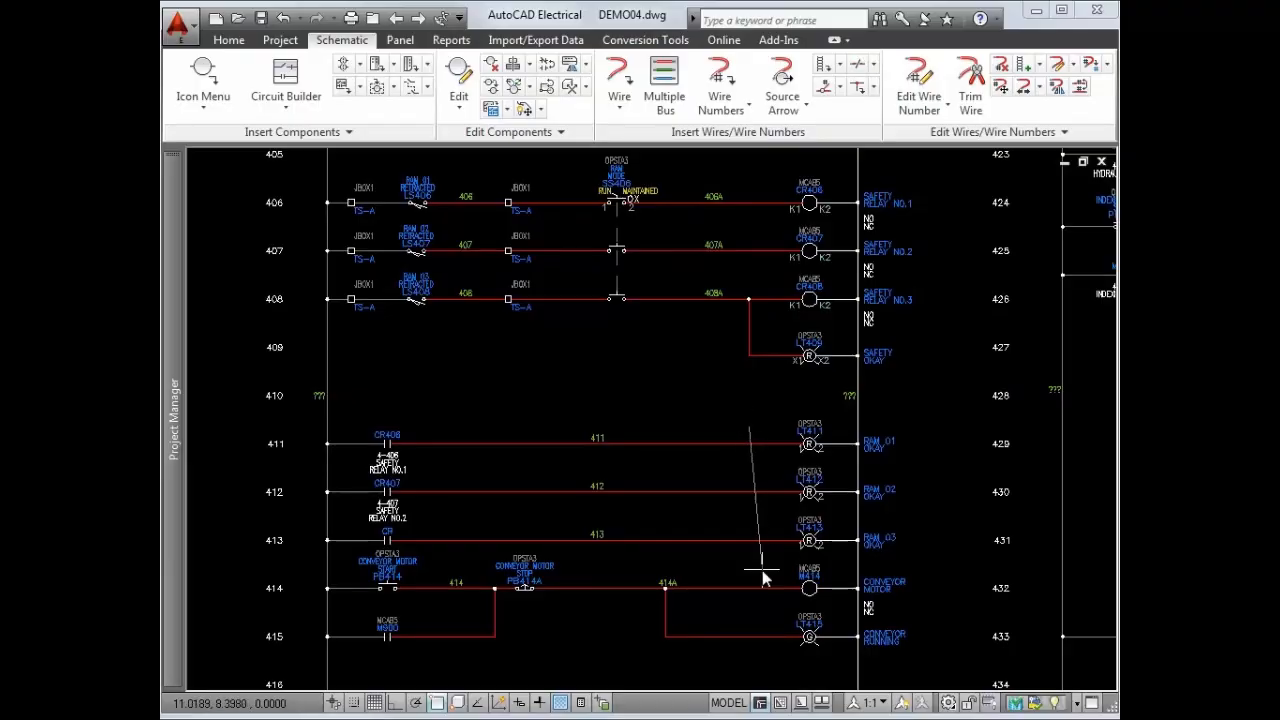
click(747, 561)
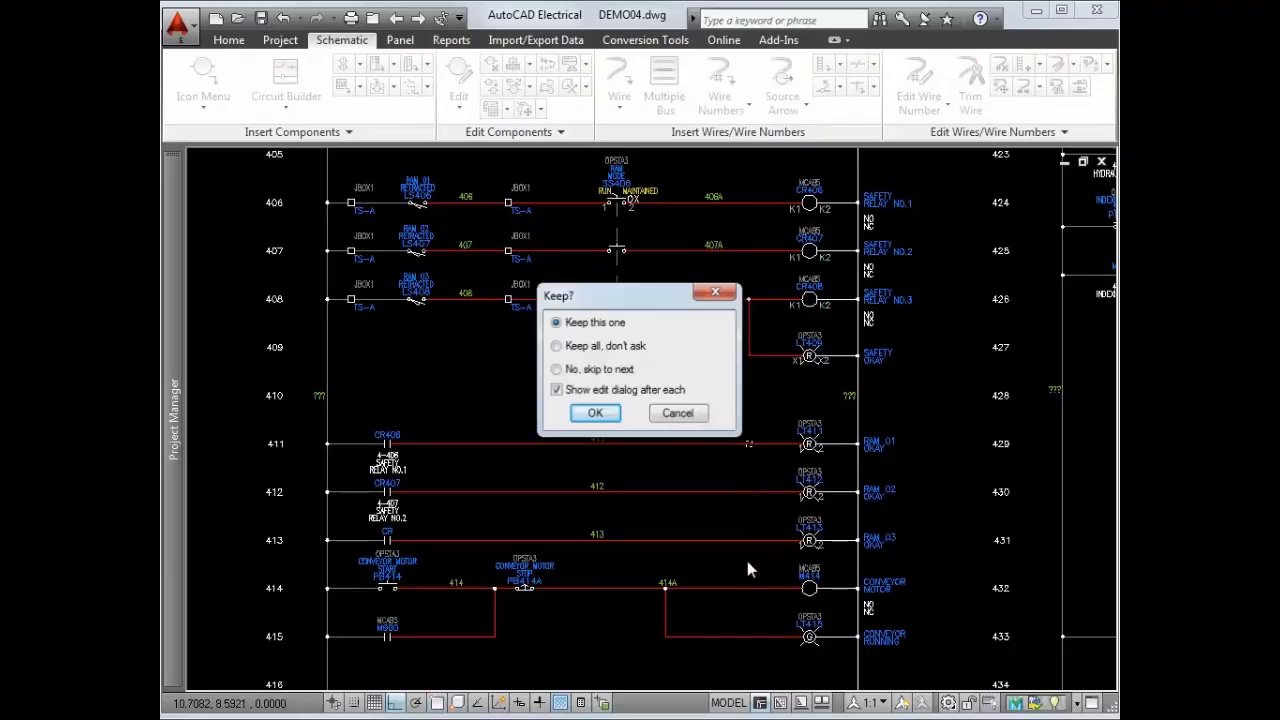
click(575, 346)
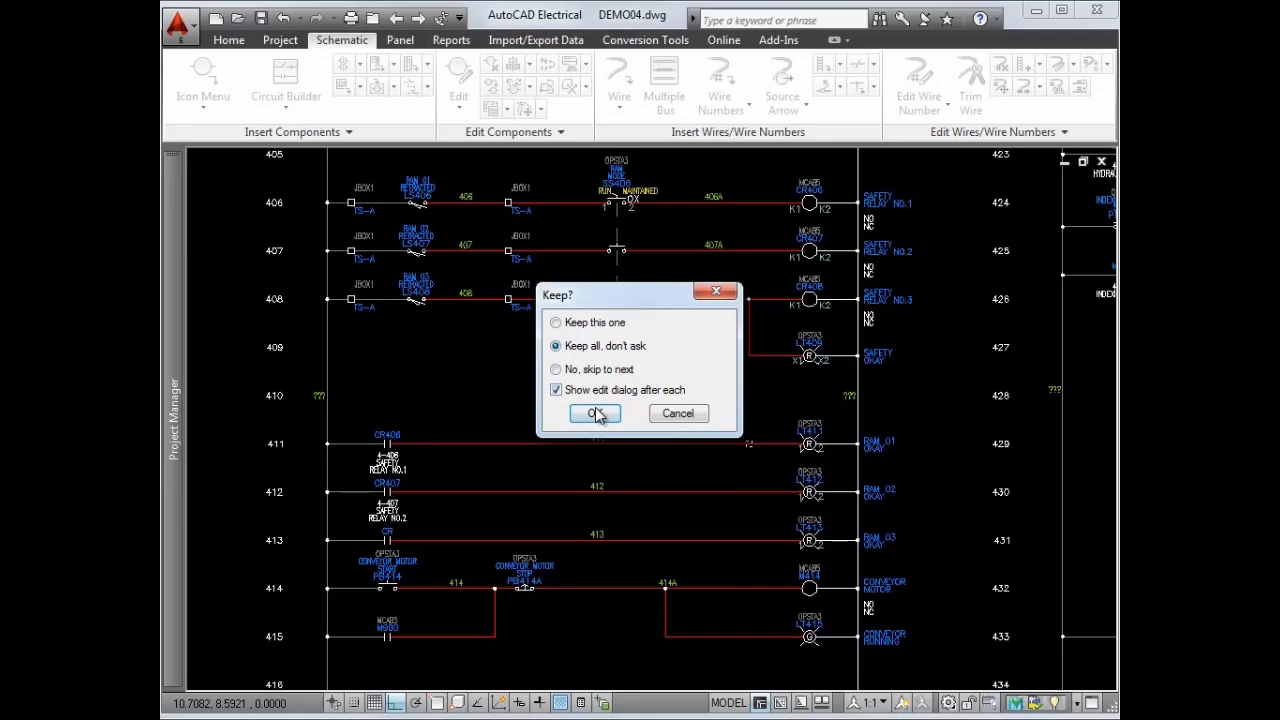
click(597, 413)
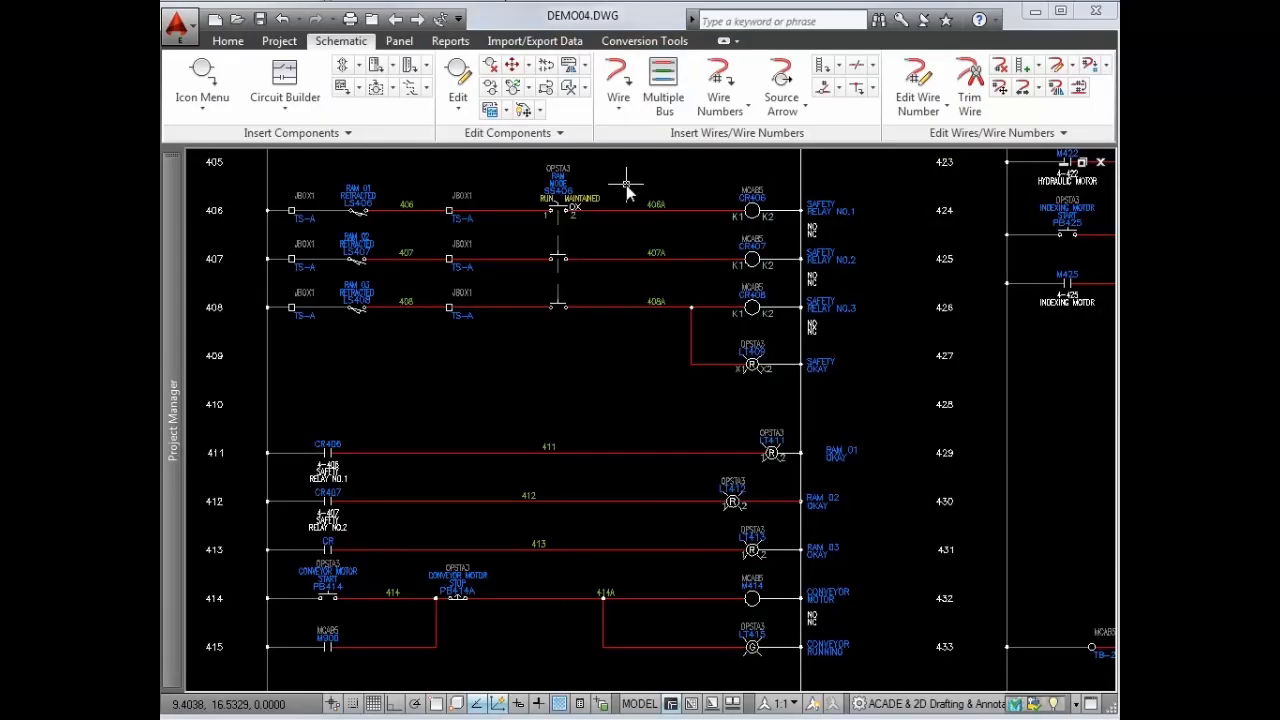
- Scoot the vertical branches of wires 414A and 414 apart, and scoot push button PB414A toward the middle between them
click(531, 66)
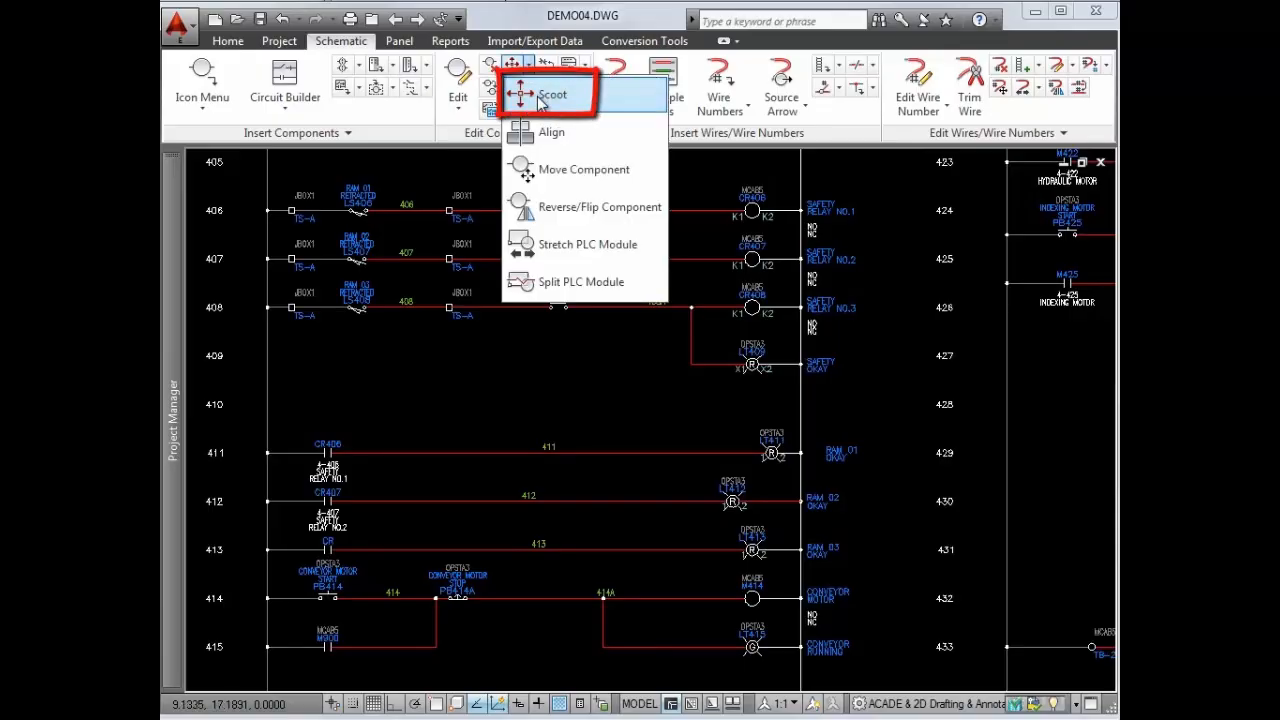
click(541, 100)
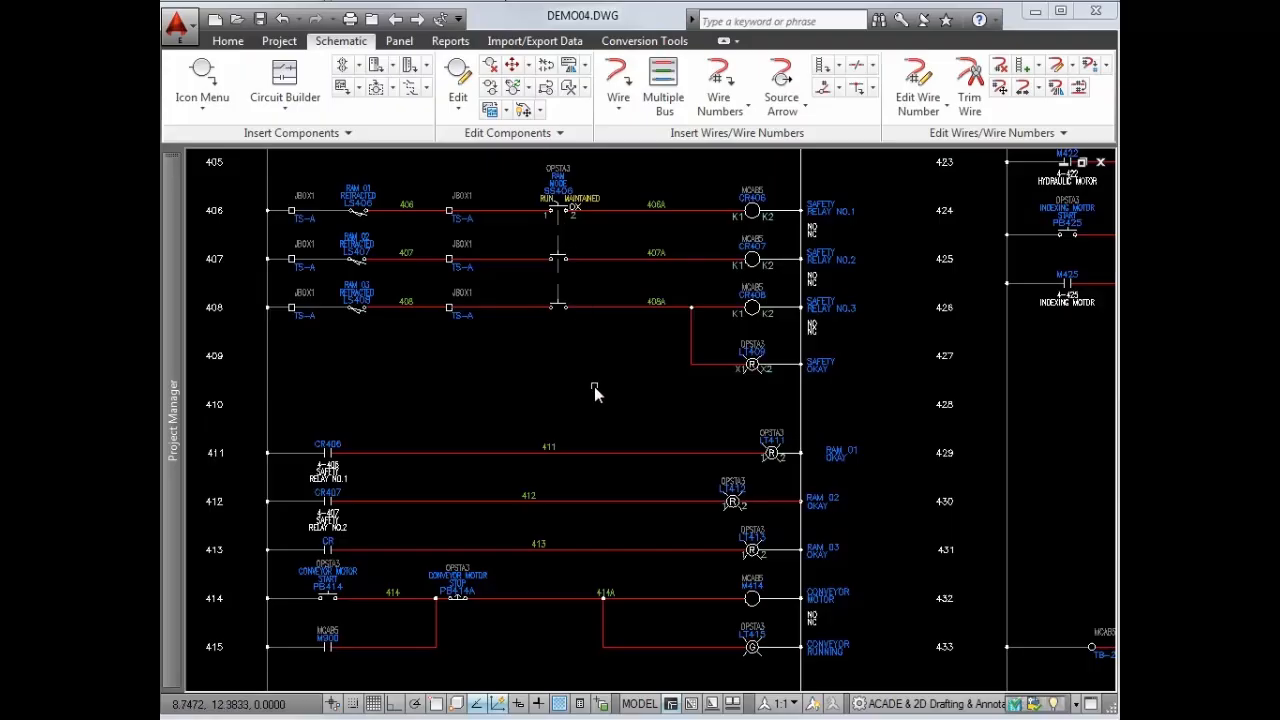
click(603, 630)
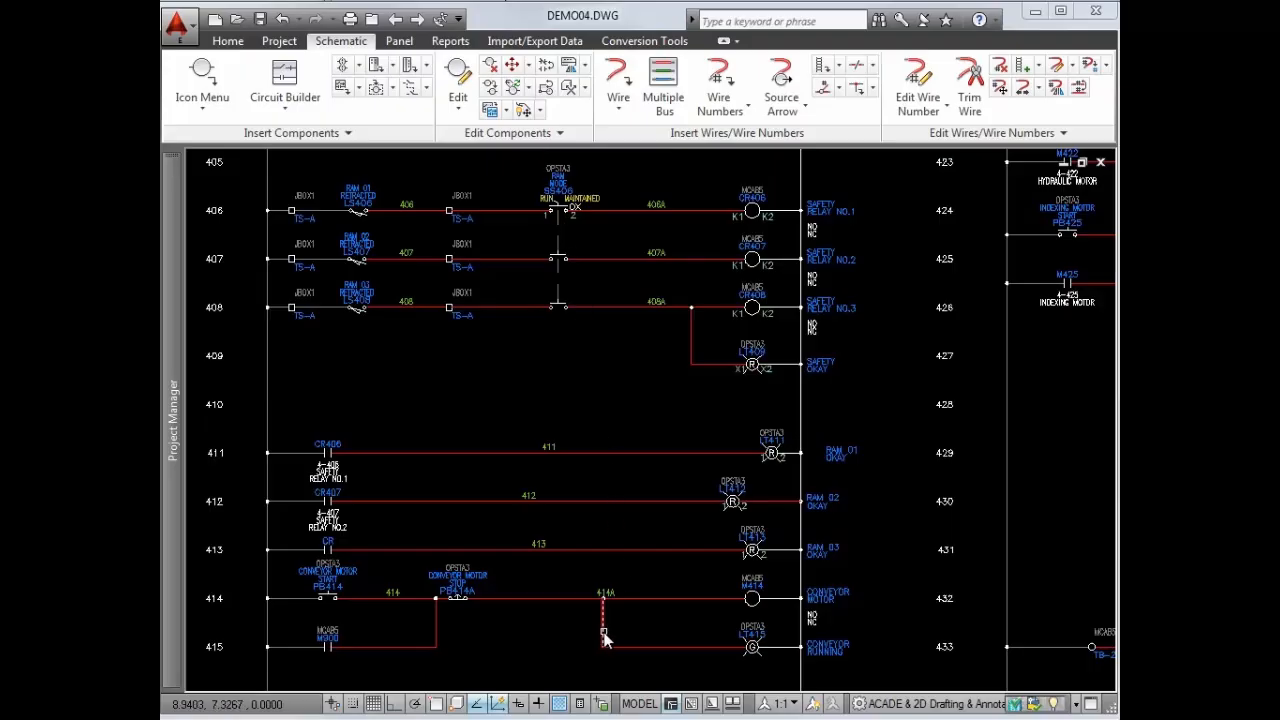
click(669, 630)
click(436, 615)
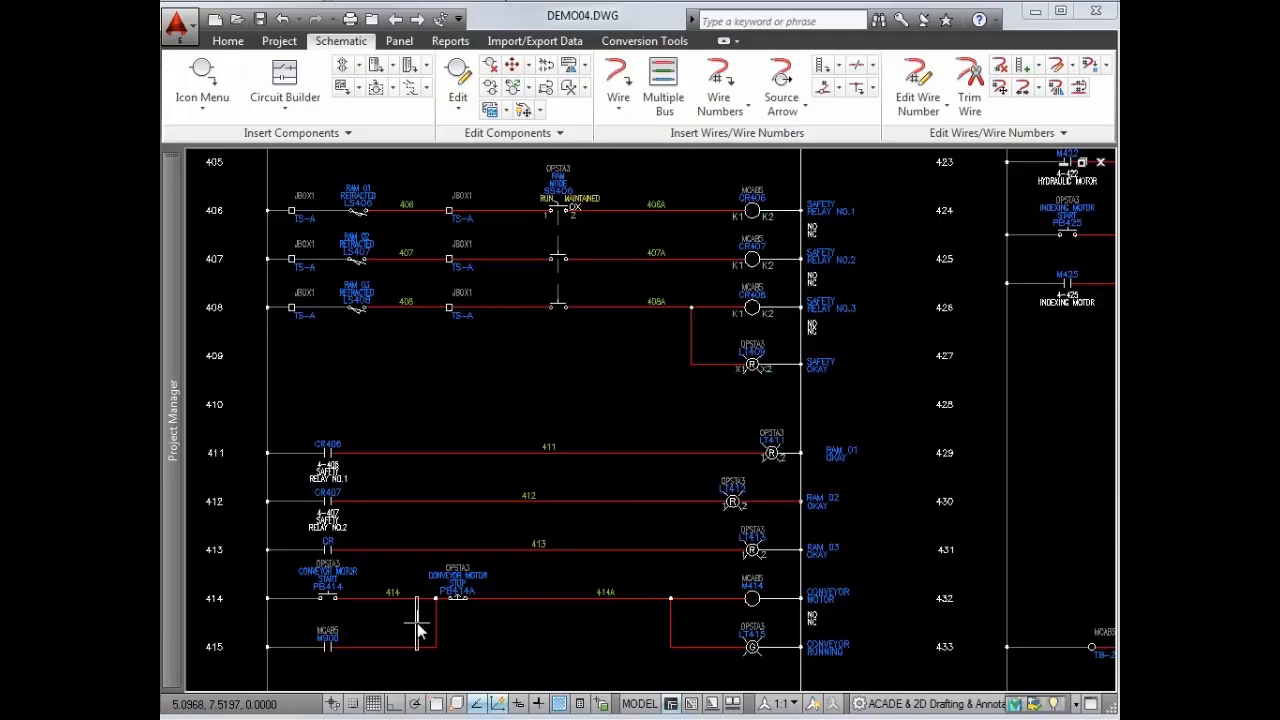
click(415, 627)
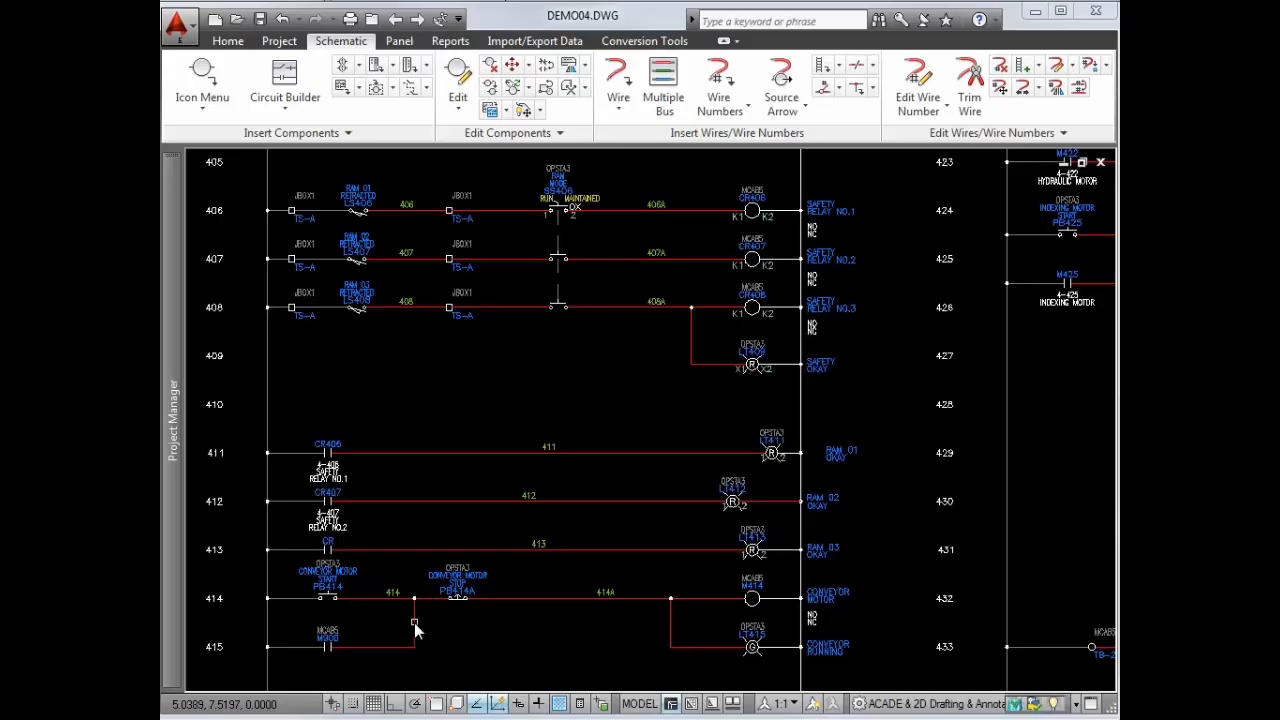
click(544, 601)
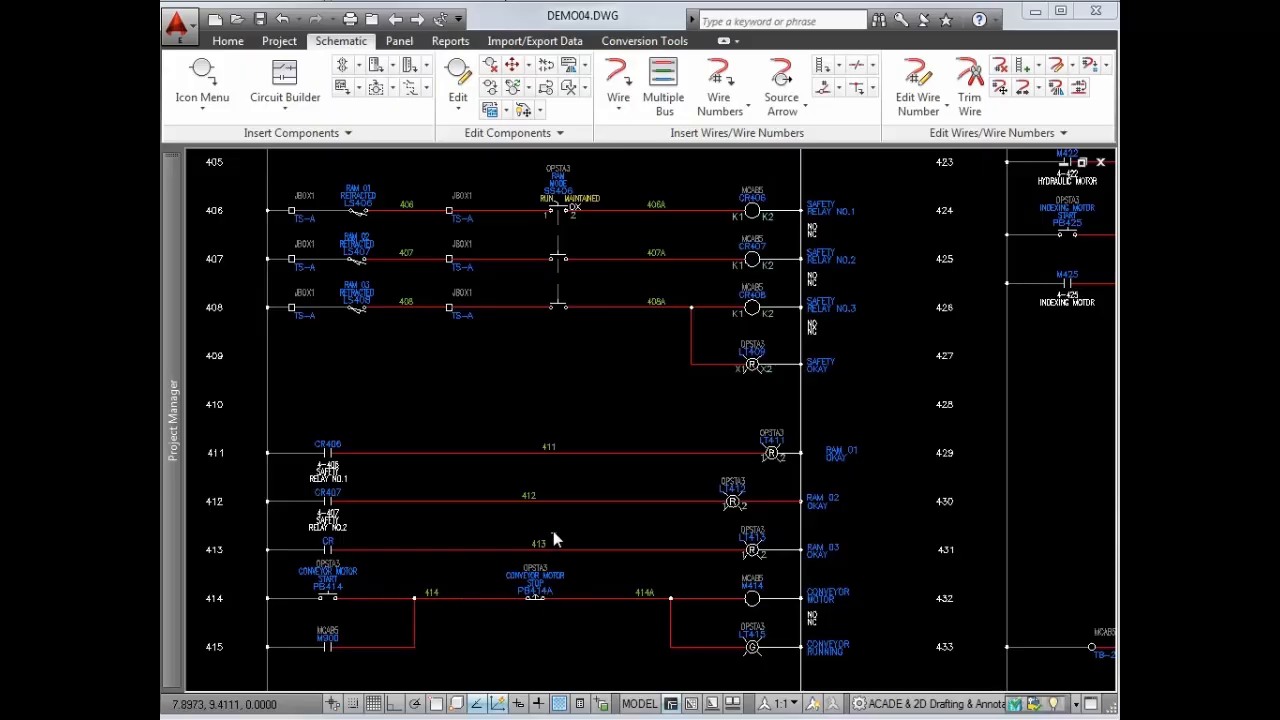
- Scoot the whole line 411 circuit up to line 410, retag its moved components, and save and batch-update the related drawings
click(576, 452)
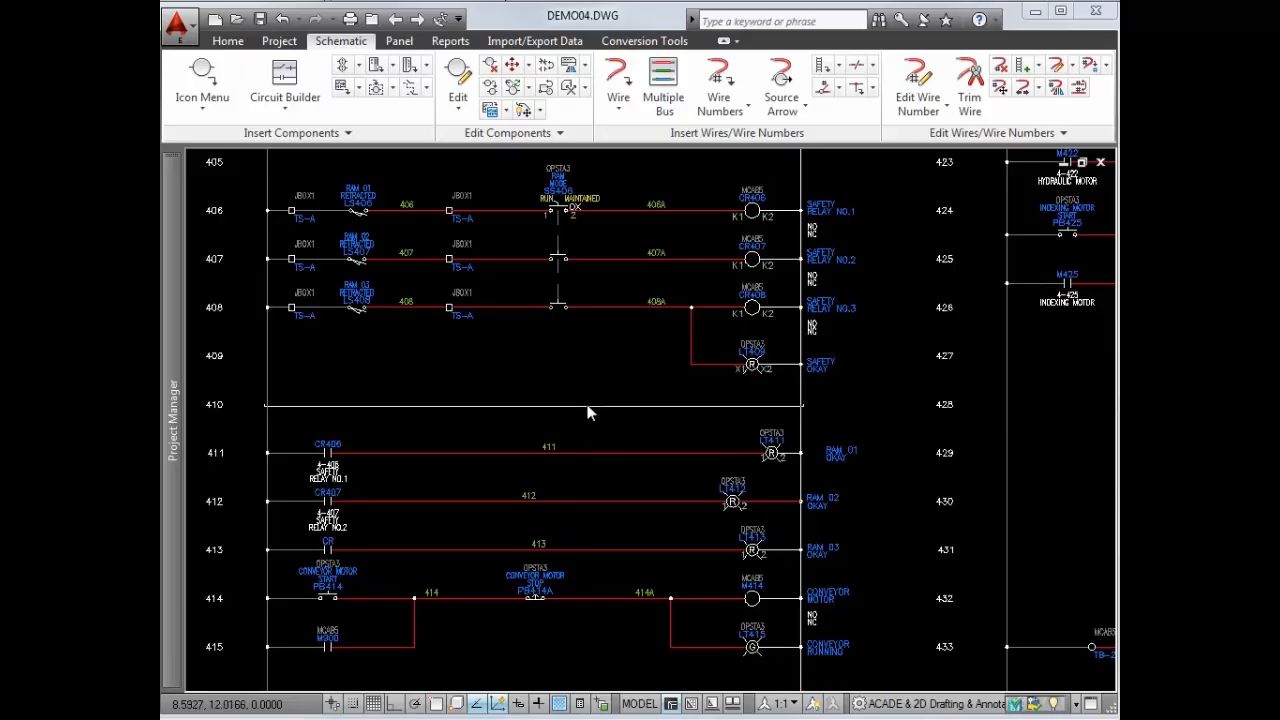
click(588, 412)
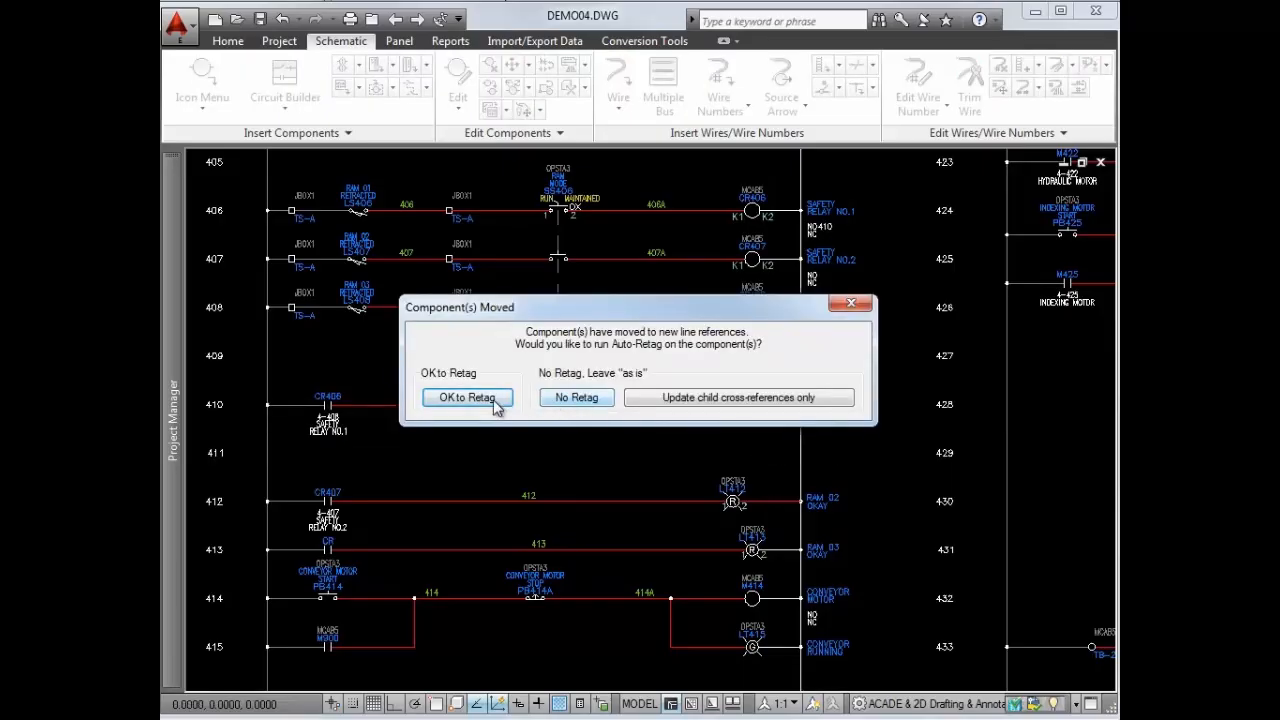
click(493, 403)
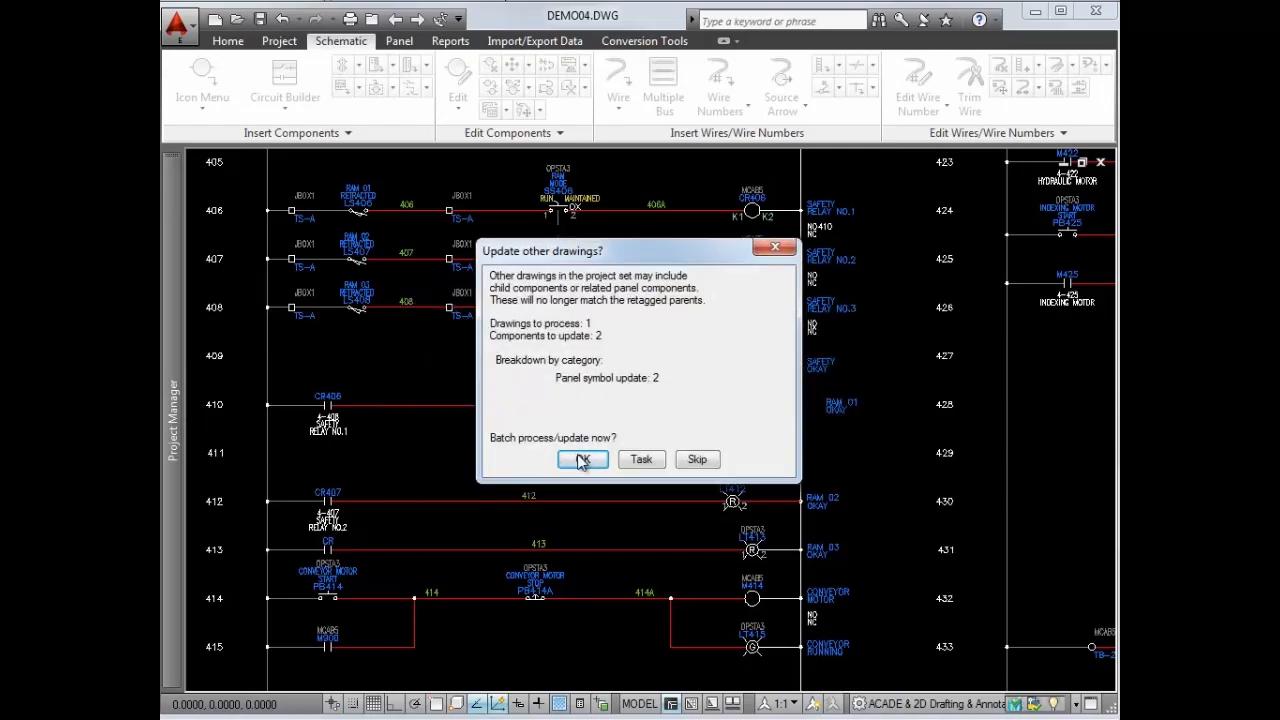
click(580, 460)
click(579, 382)
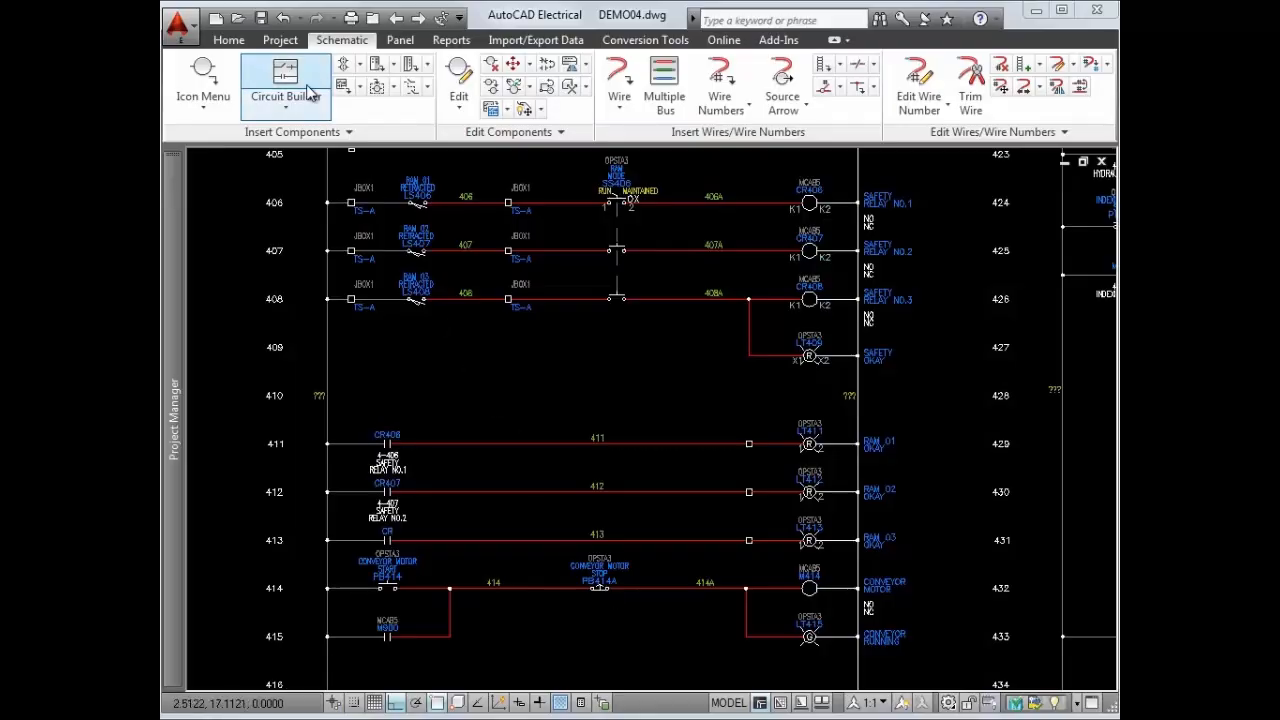
- Surf the references of limit switch LS406 and go to its sheet 1 panel reference, saving the current drawing
click(280, 40)
click(536, 100)
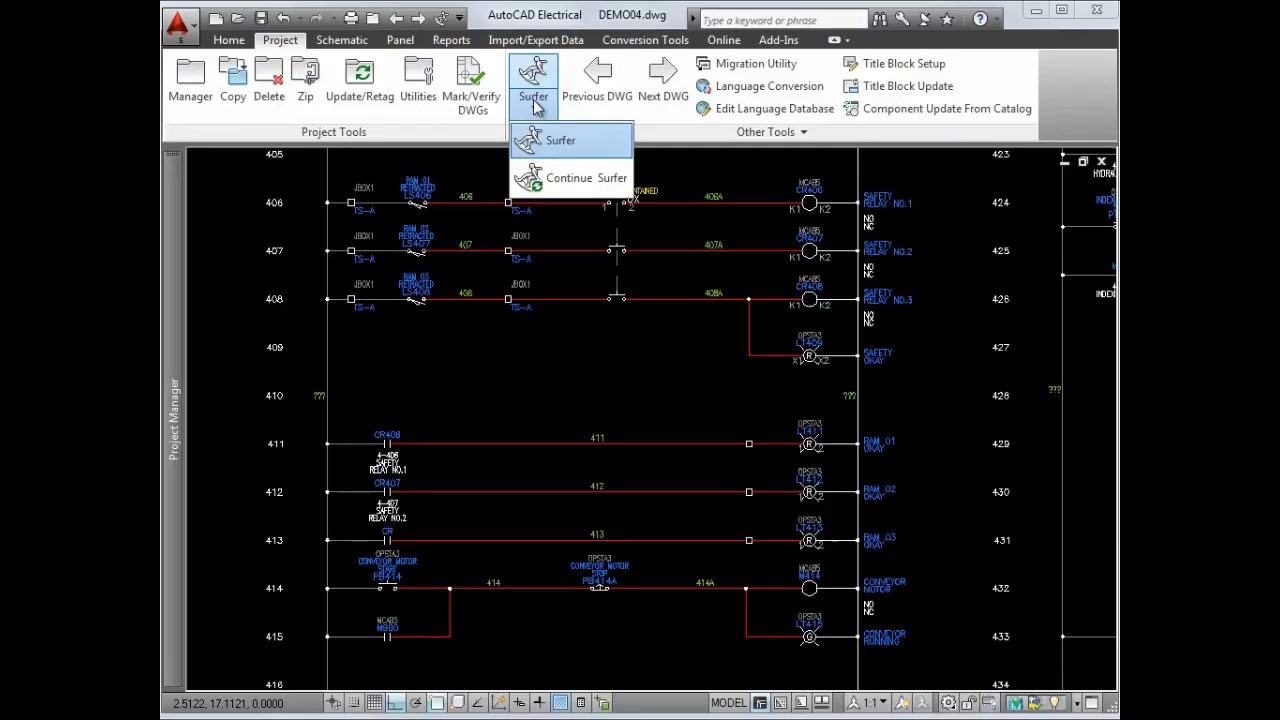
click(556, 140)
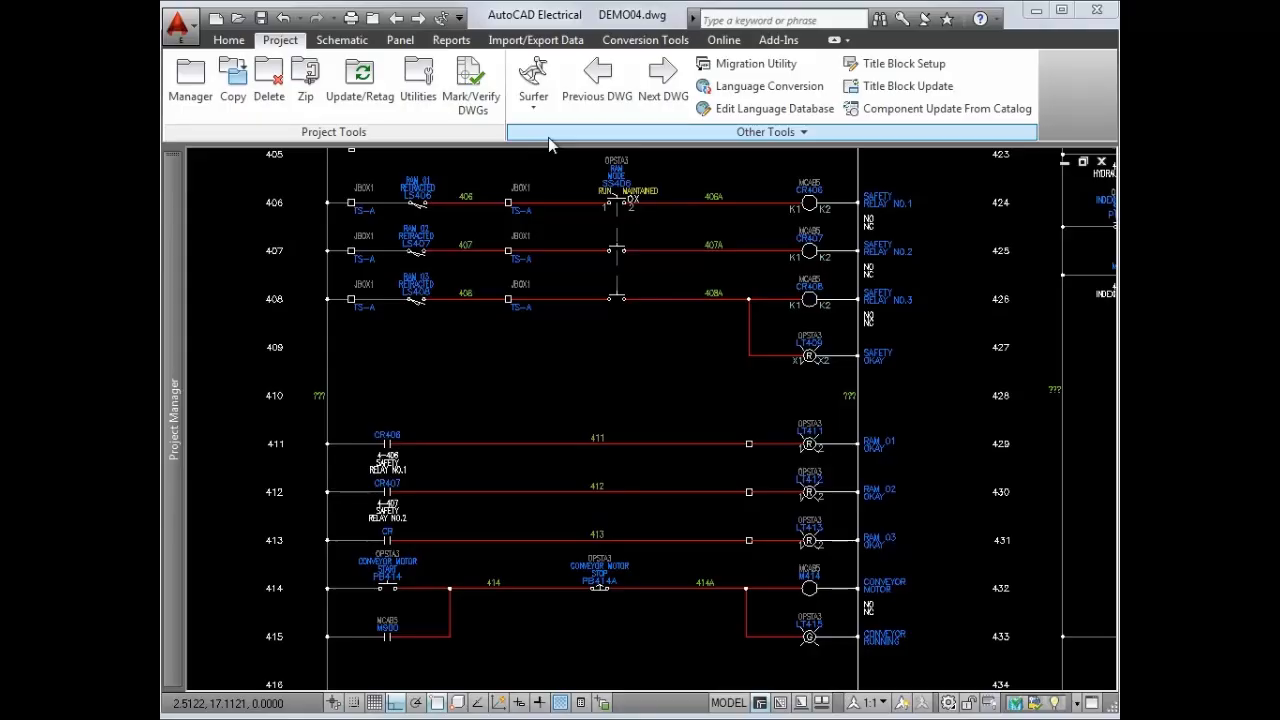
click(420, 213)
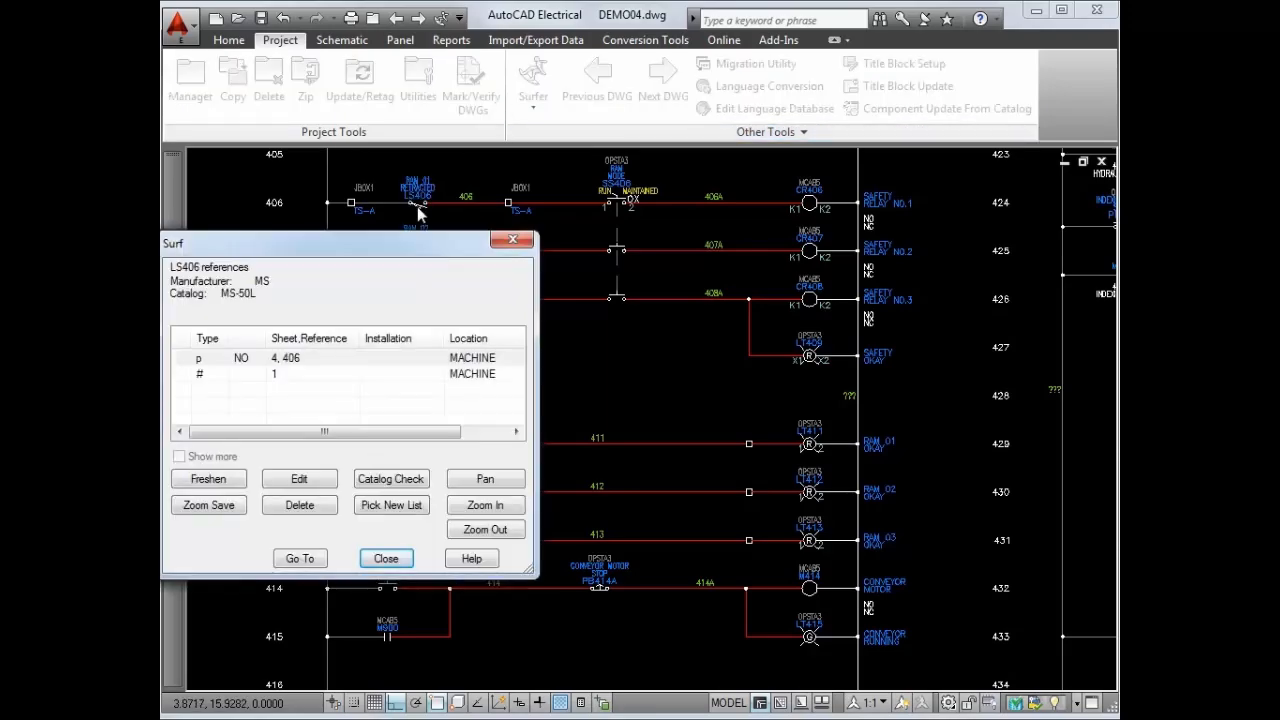
click(335, 376)
click(300, 558)
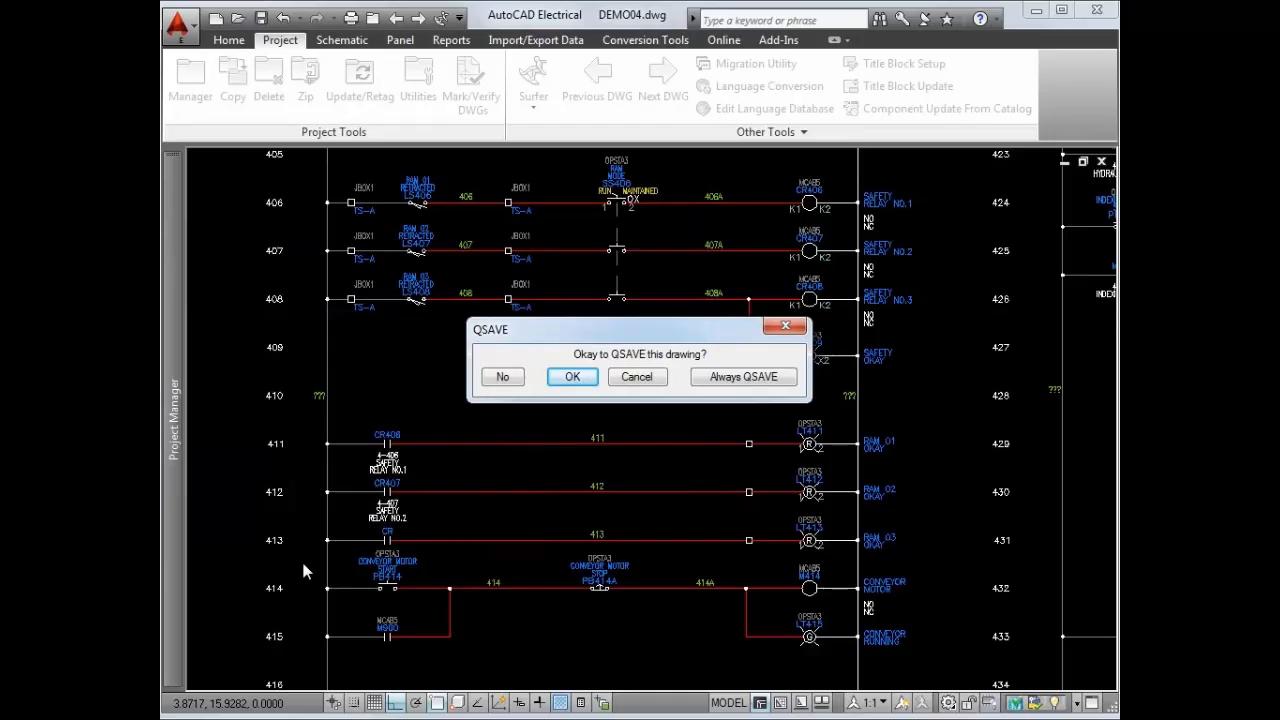
click(562, 376)
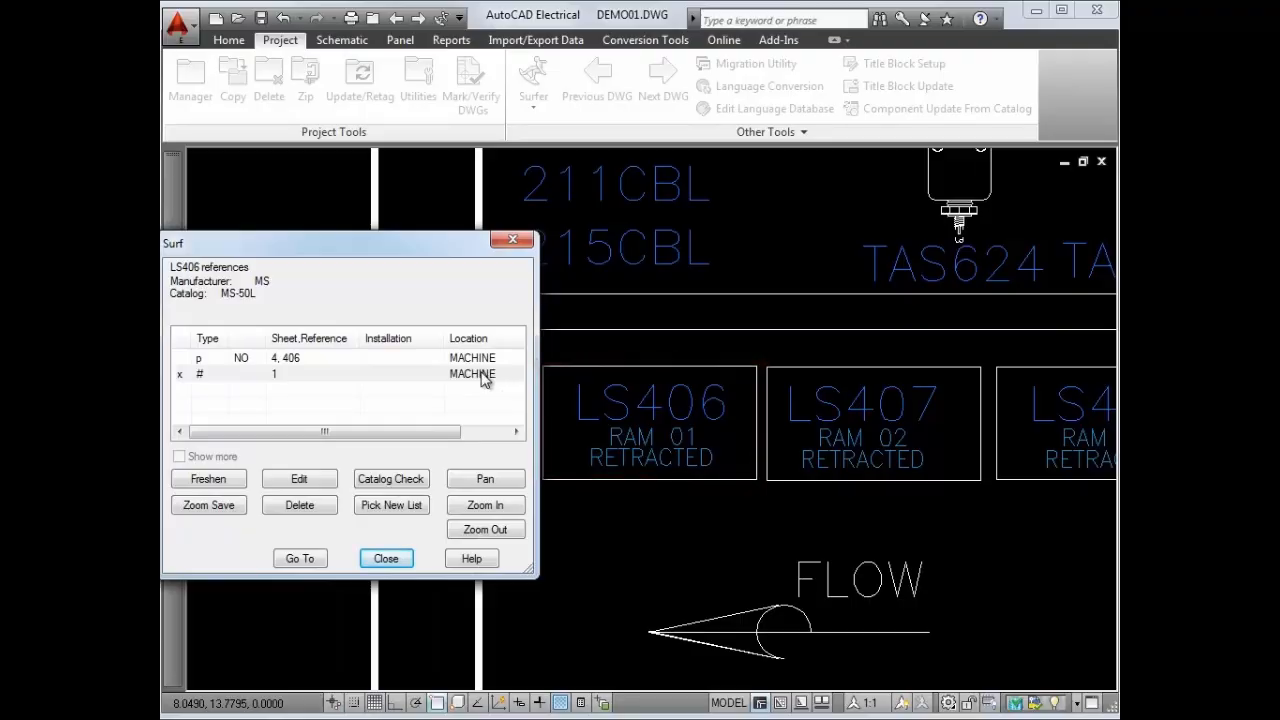
- Surf back to the LS406 schematic reference at sheet 4, line 406, and end surfing
click(297, 360)
click(300, 557)
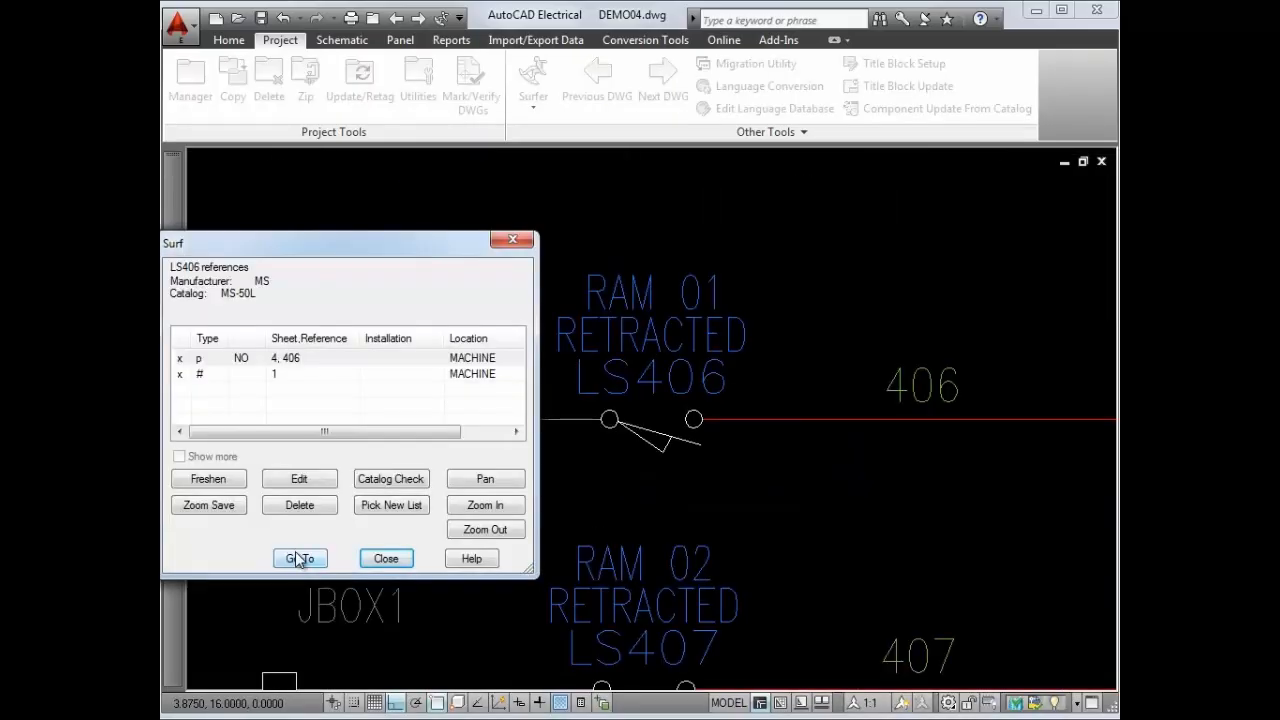
click(386, 558)
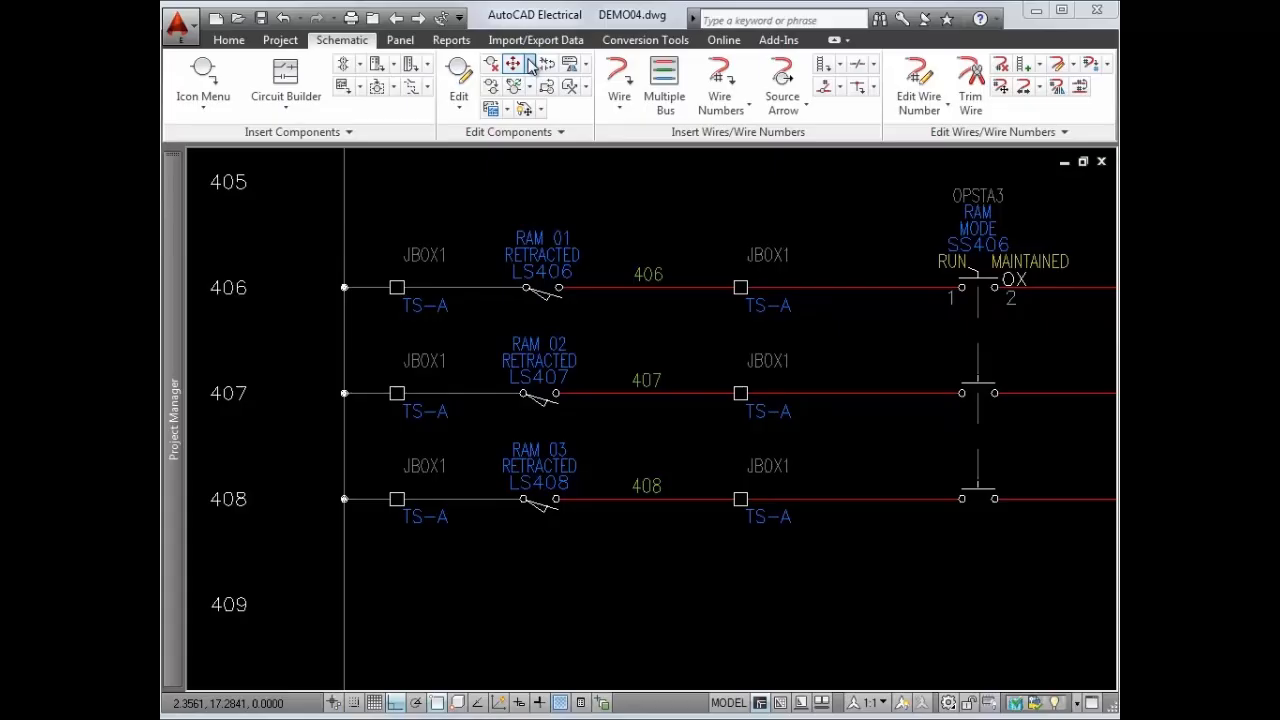
- Reverse limit switches LS407 and LS406 on lines 407 and 406
click(531, 66)
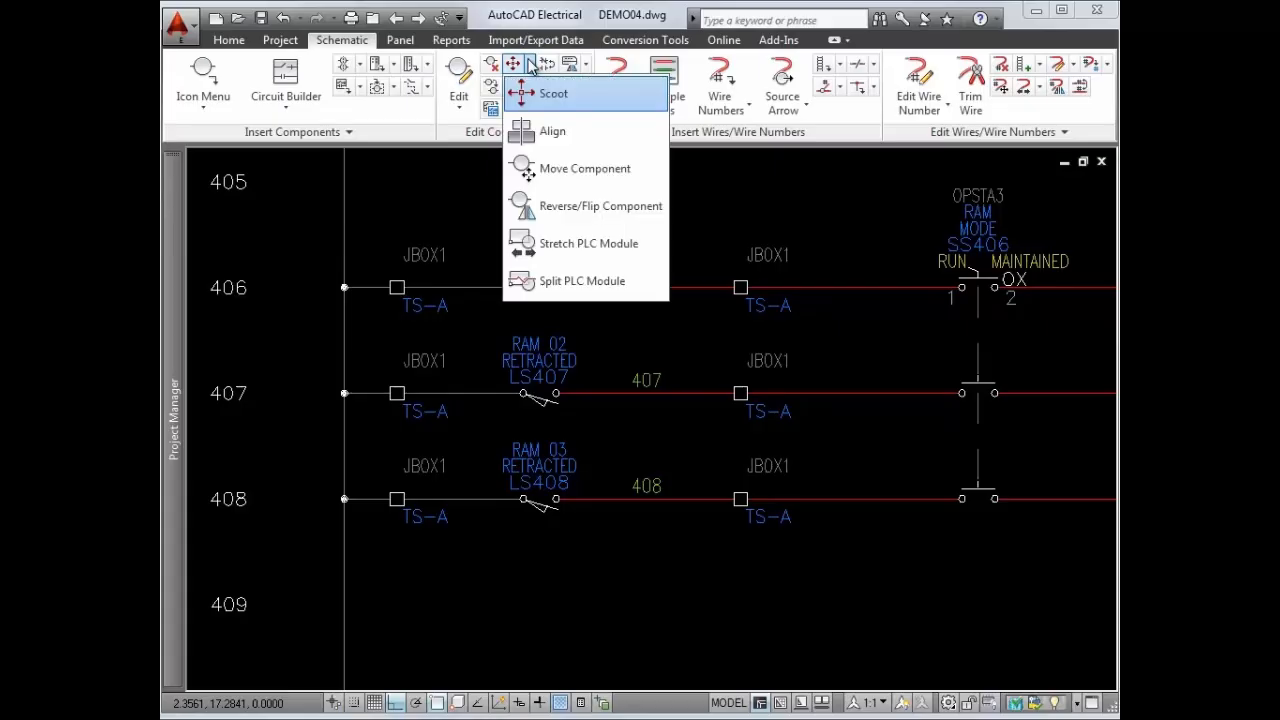
click(566, 219)
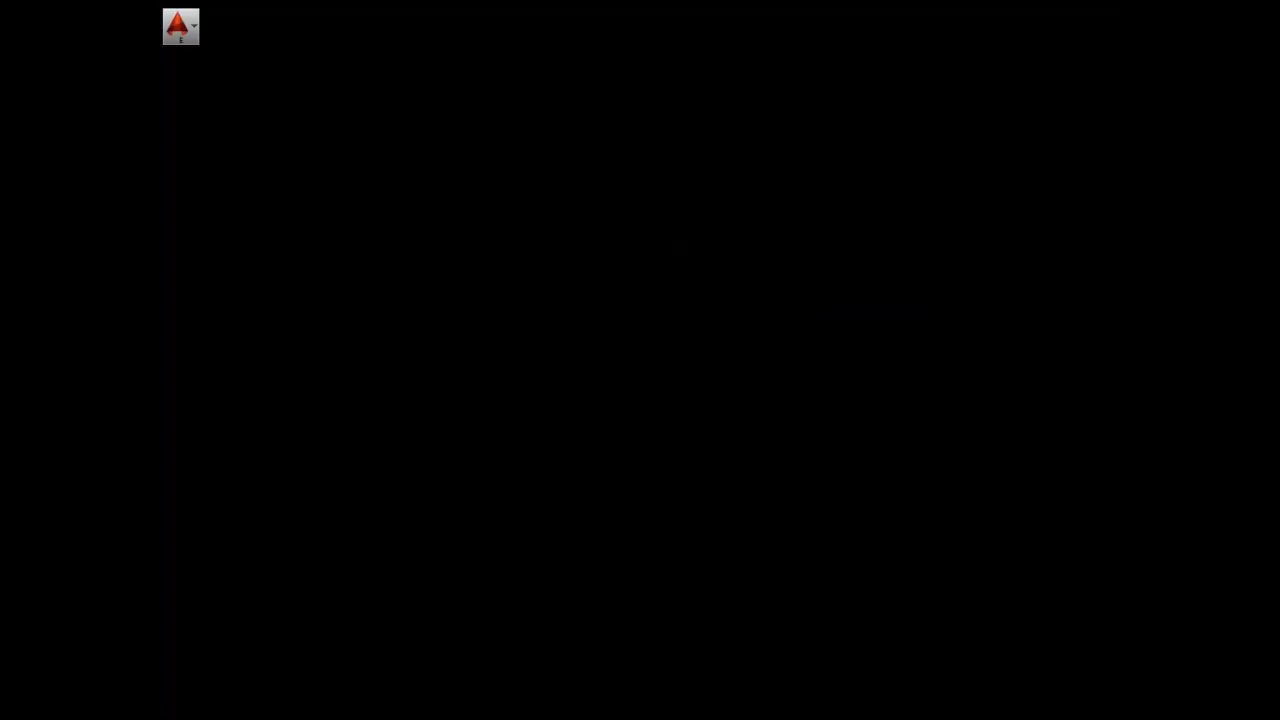
click(553, 405)
click(550, 294)
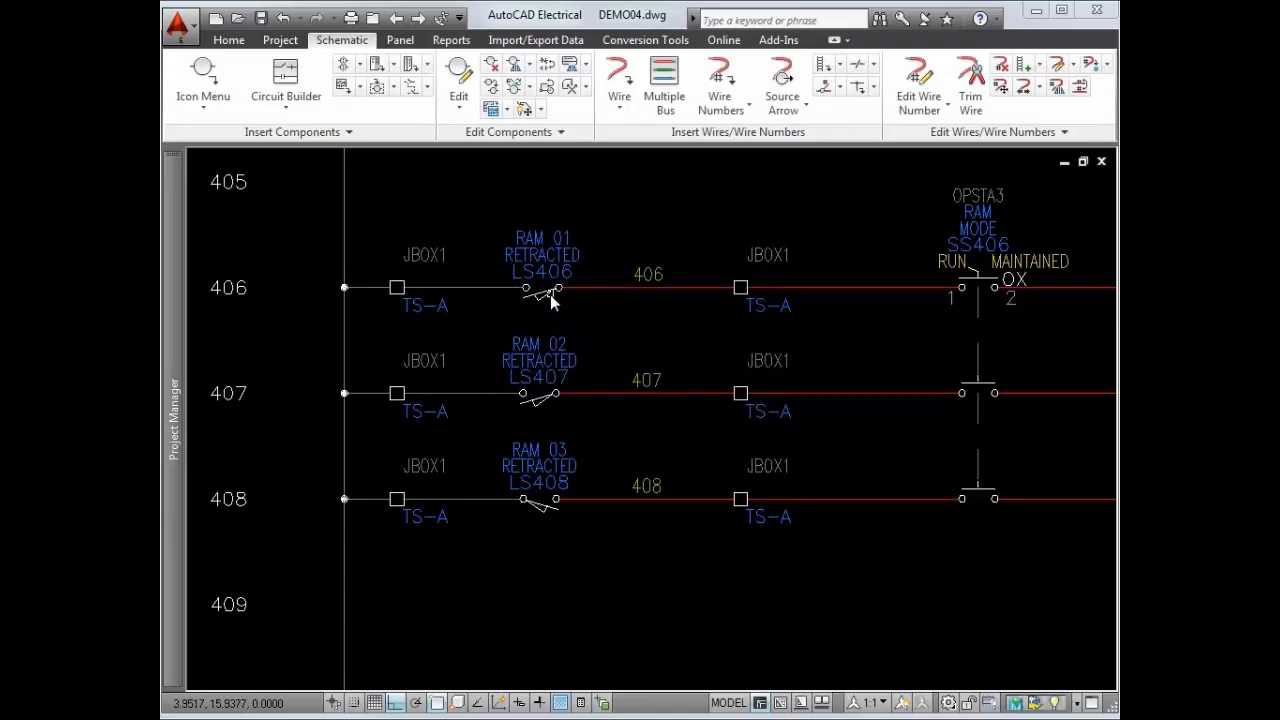
- Flip limit switch LS408 on line 408 with its tag and description
click(513, 64)
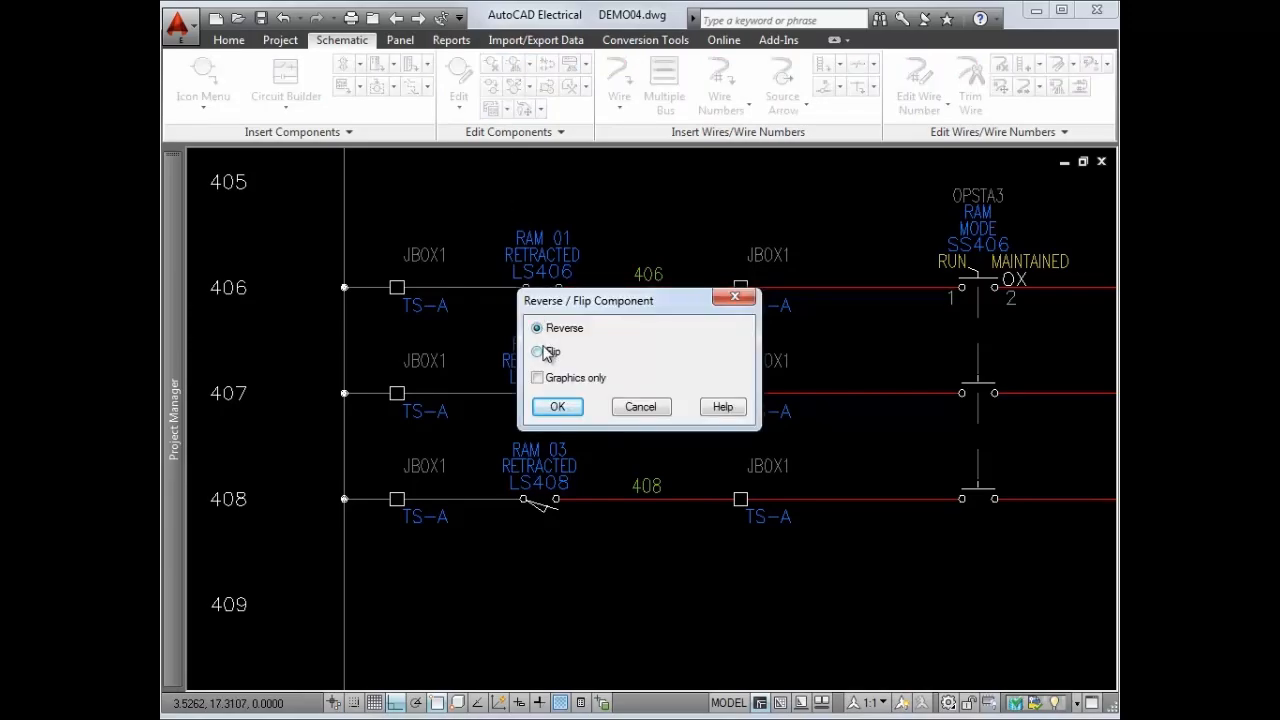
click(557, 406)
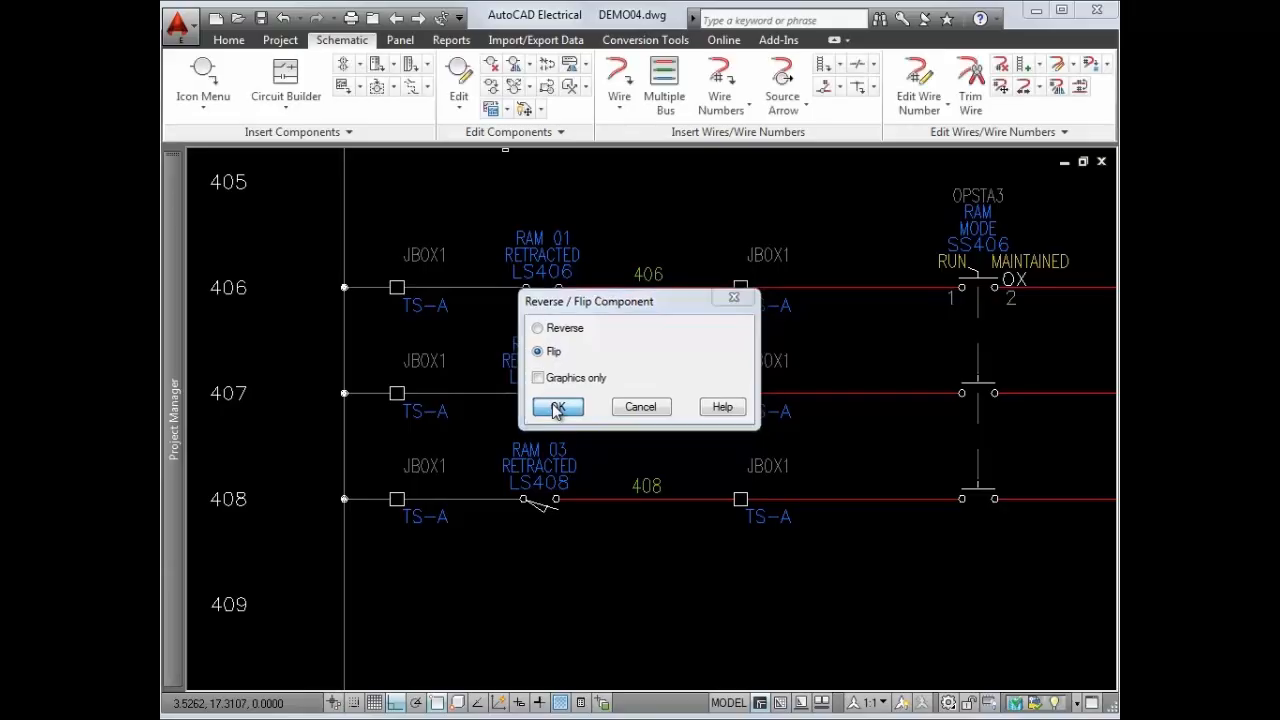
click(530, 504)
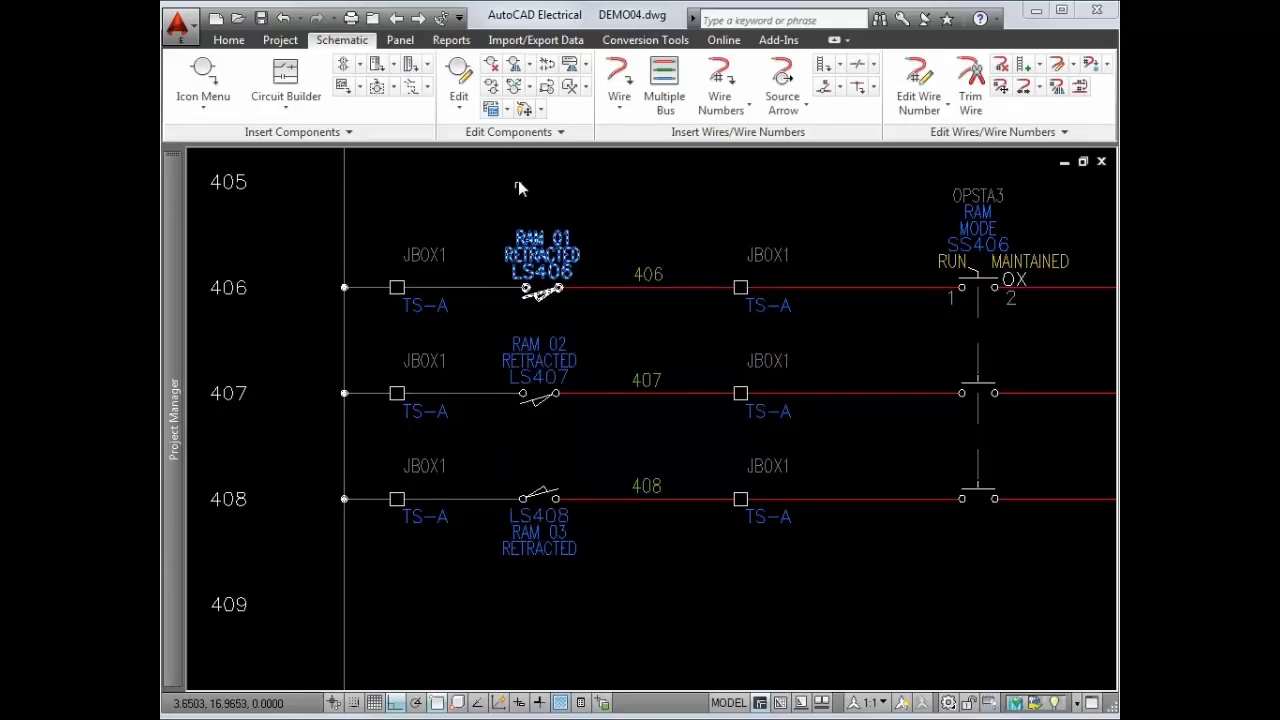
- Apply Reverse/Flip Component to limit switch LS408 on line 408, affecting graphics only
click(516, 66)
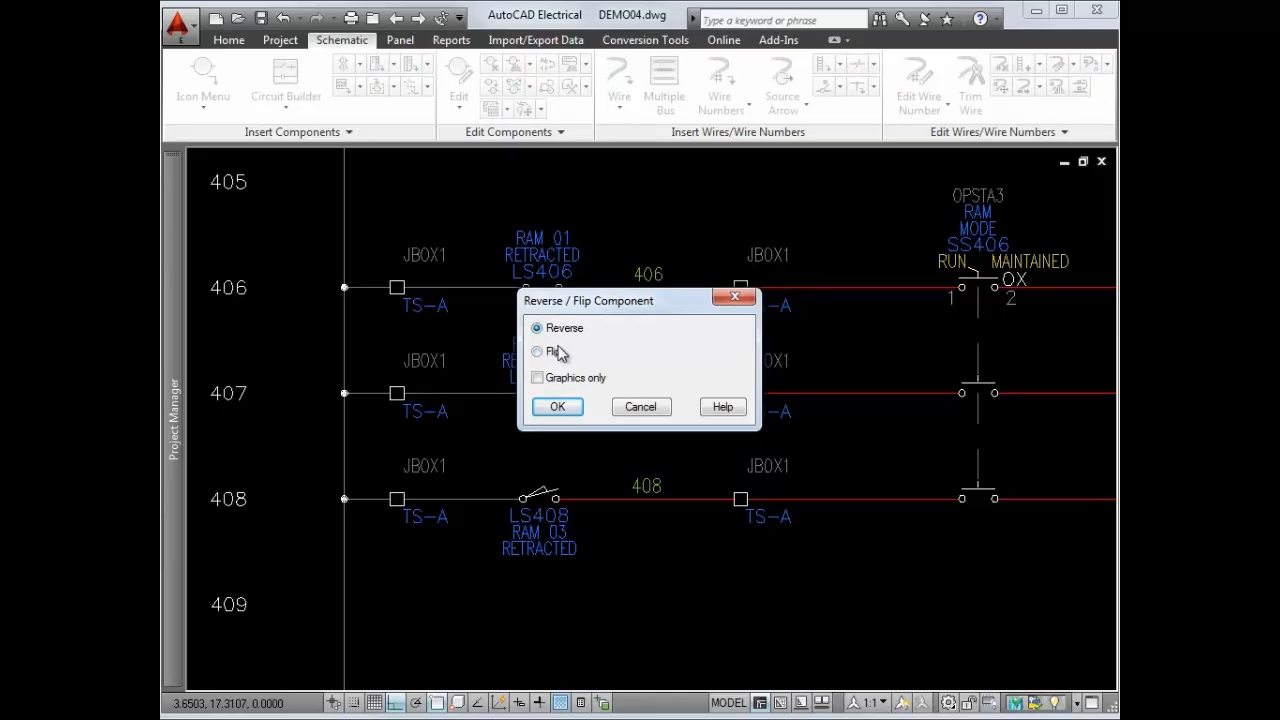
click(537, 377)
click(557, 407)
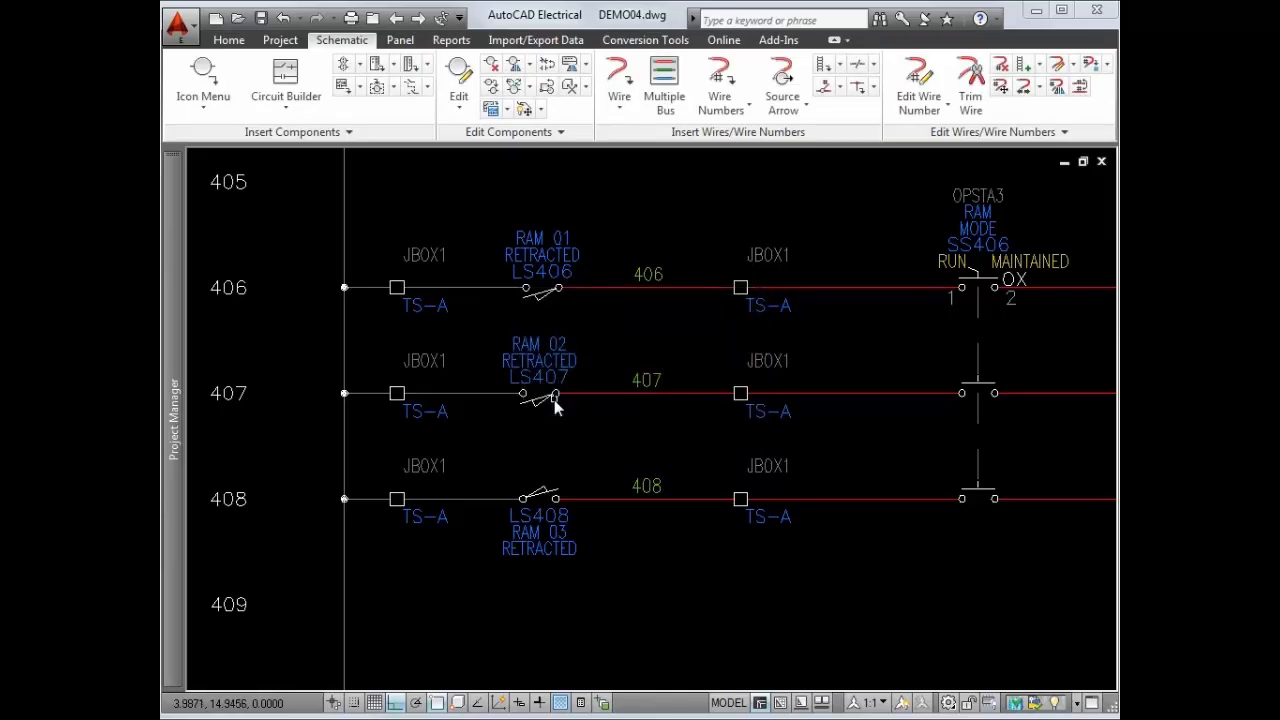
click(550, 490)
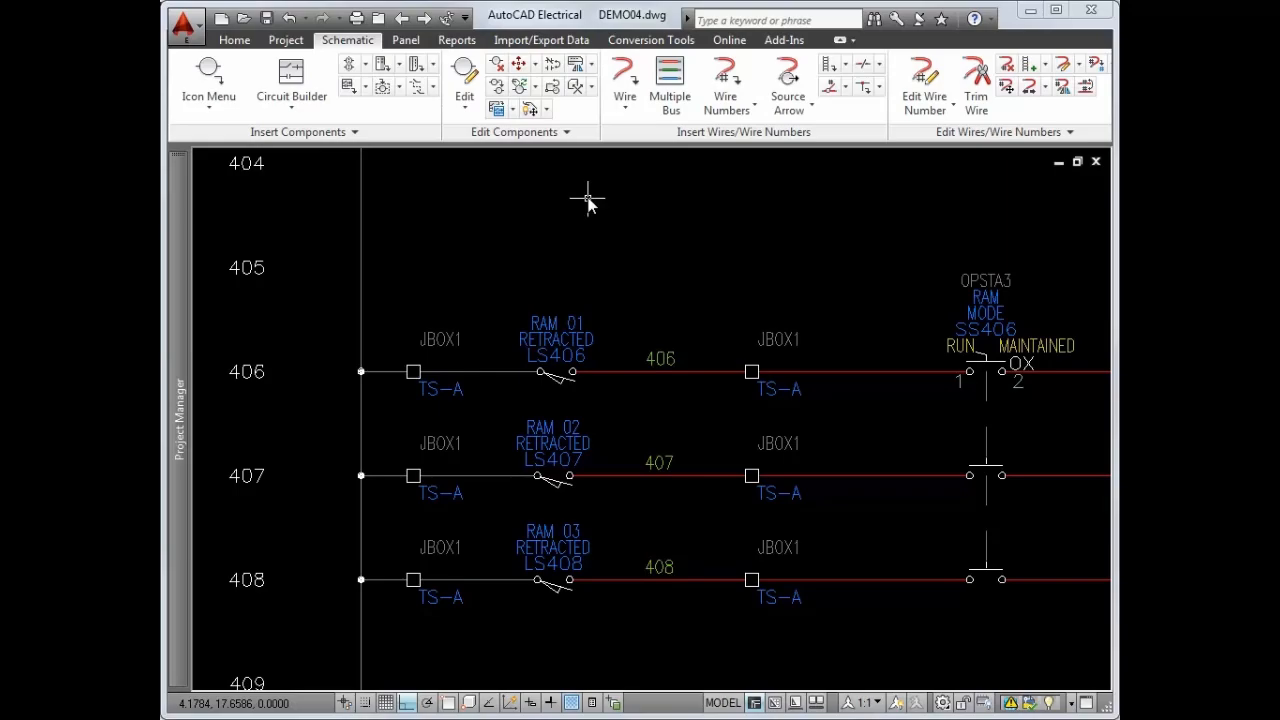
- Swap limit switch LS406 on line 406 for a Proximity Switch NO block, one at a time, chosen from the miscellaneous switches
click(553, 89)
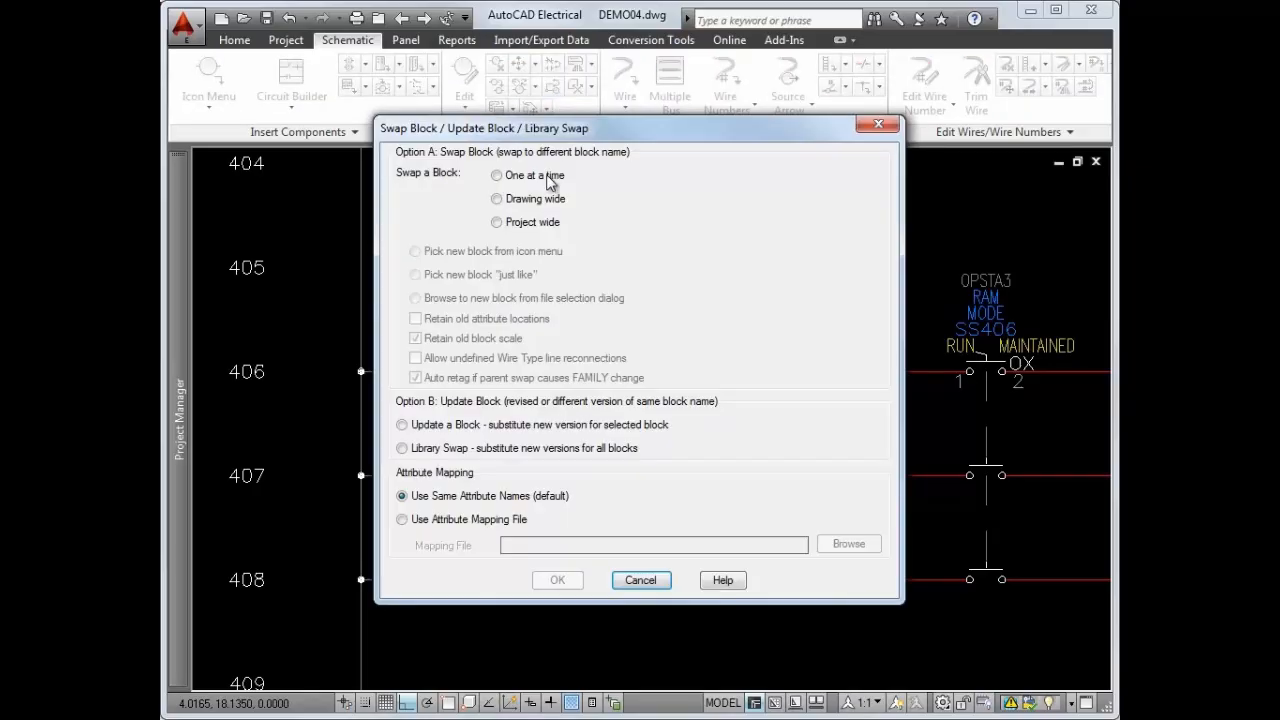
click(548, 180)
click(524, 255)
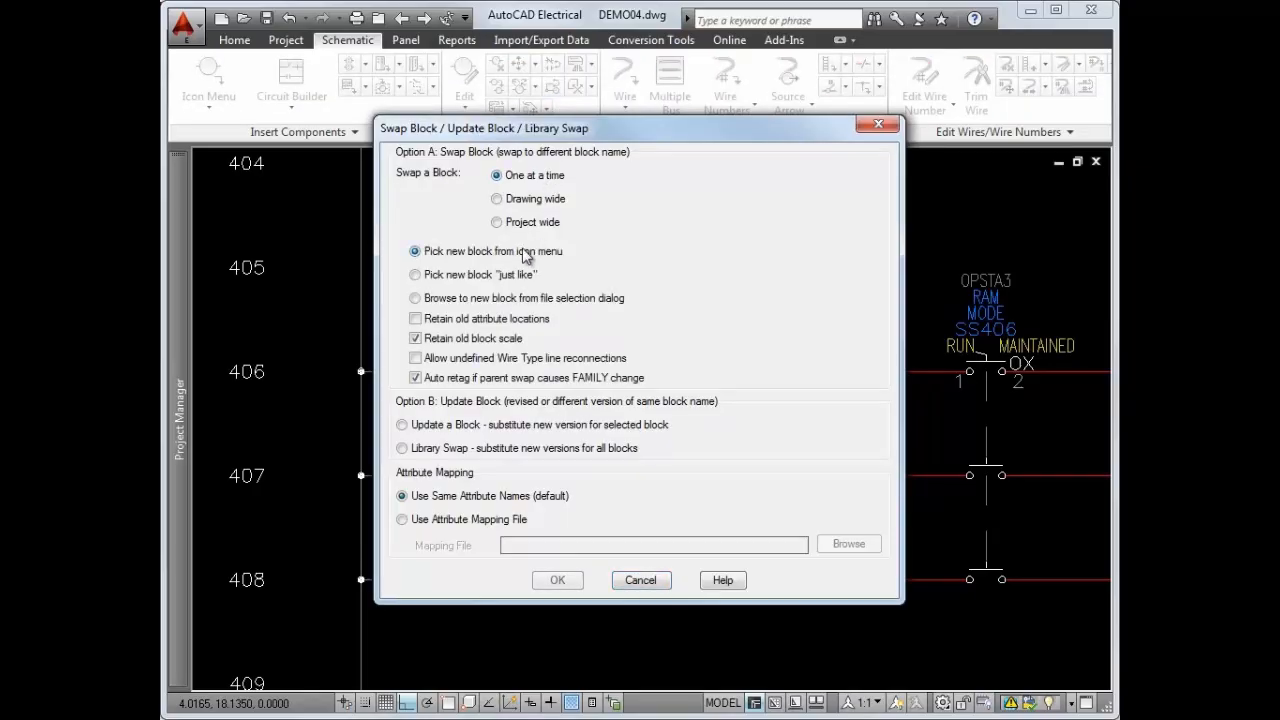
click(557, 580)
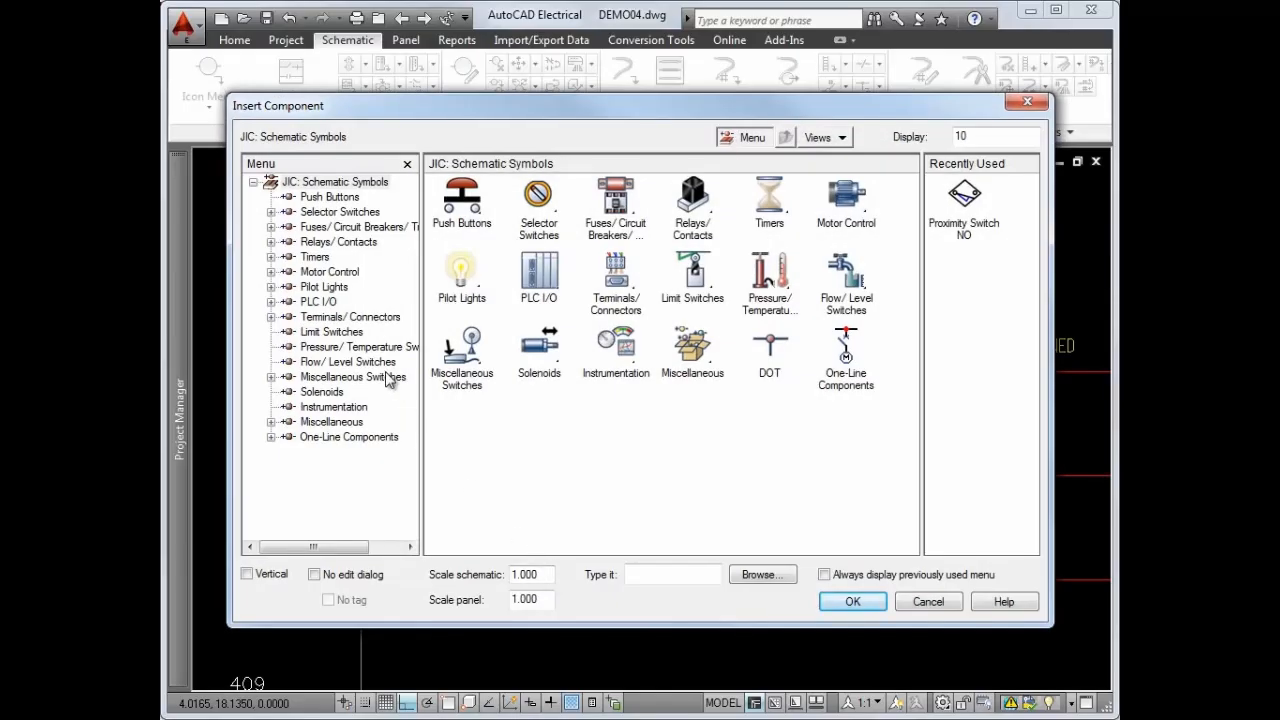
click(386, 376)
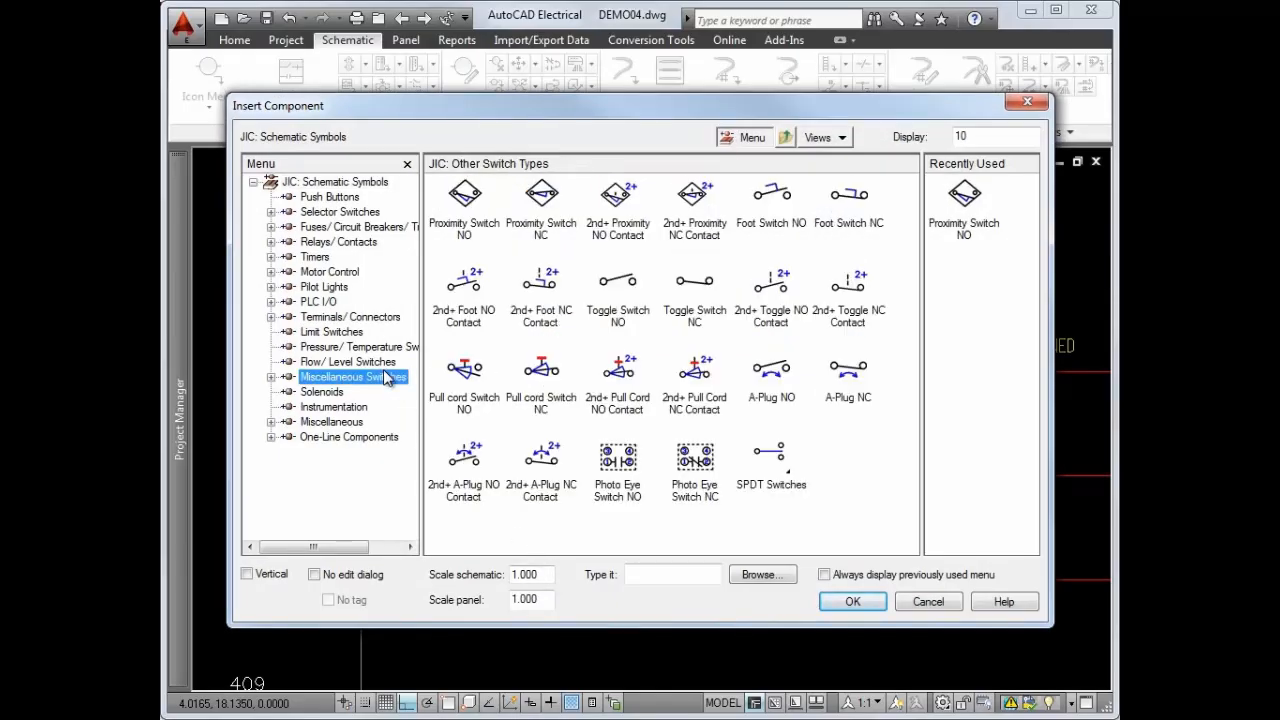
click(462, 235)
click(545, 375)
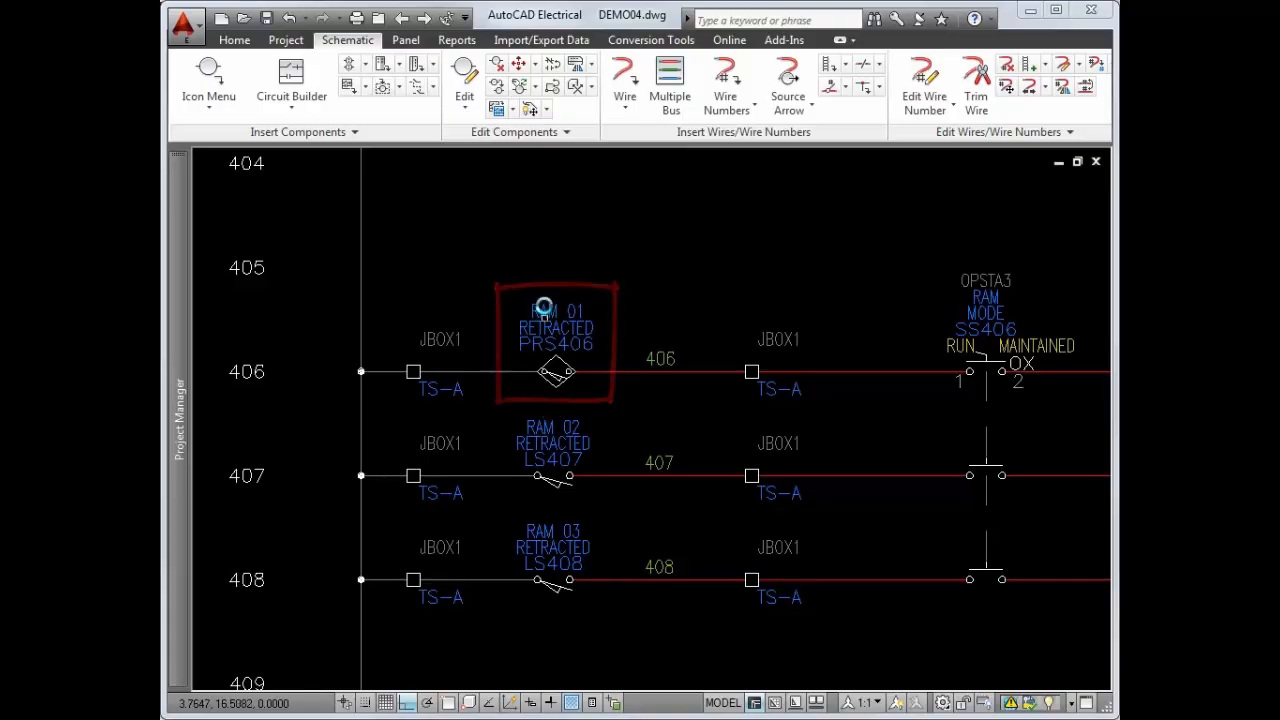
click(552, 88)
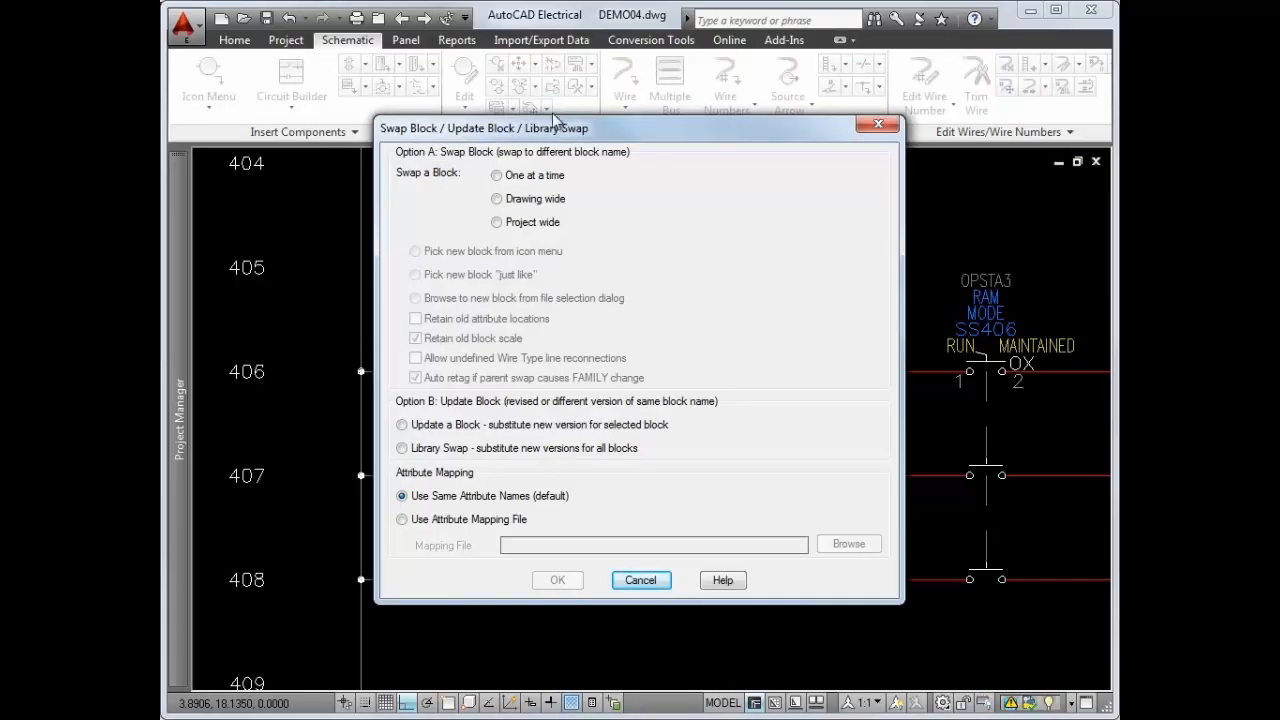
click(448, 426)
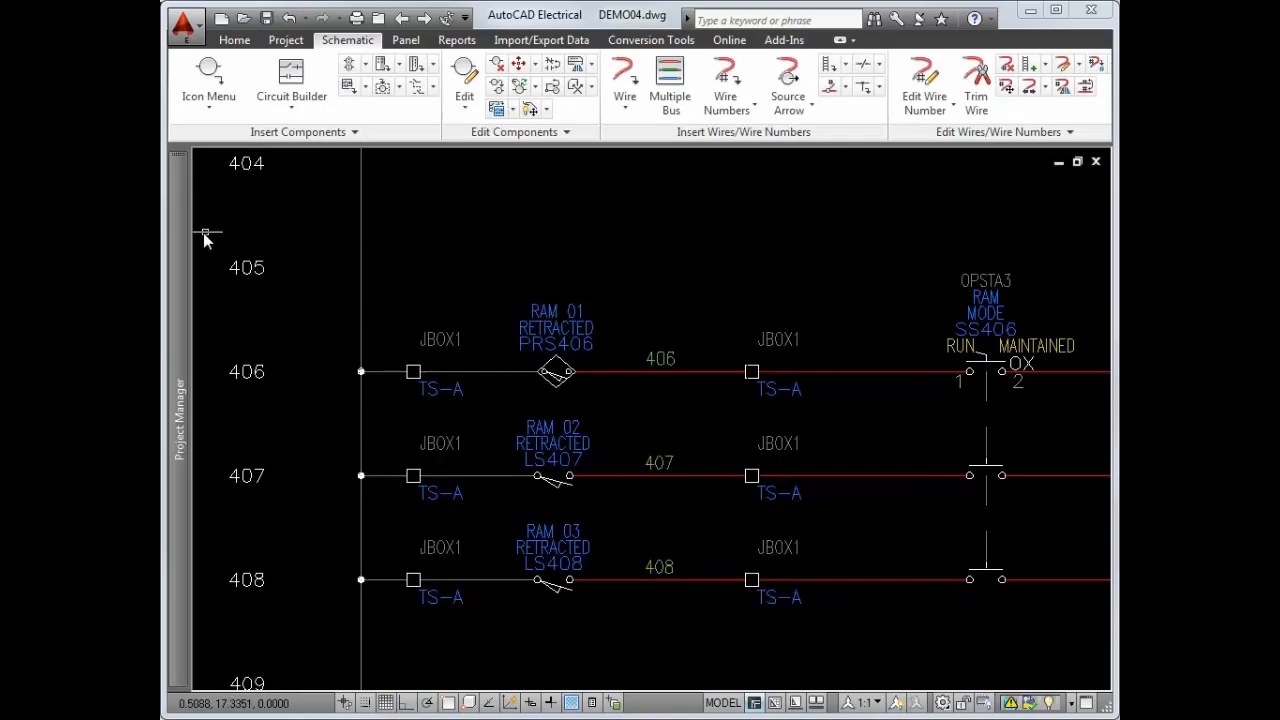
- In the WDDEMO project properties, set the first schematic library path to the Acade 2013 Libs\jic1 folder
mouse_move(181, 248)
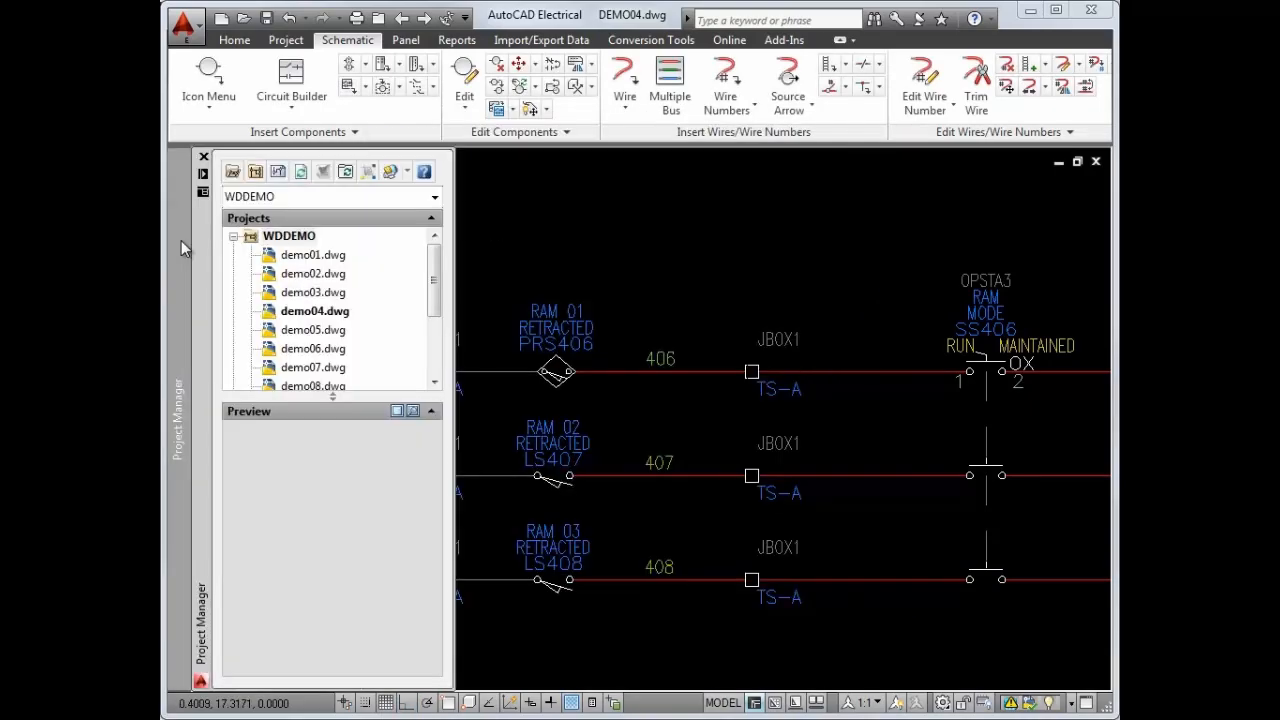
right_click(267, 237)
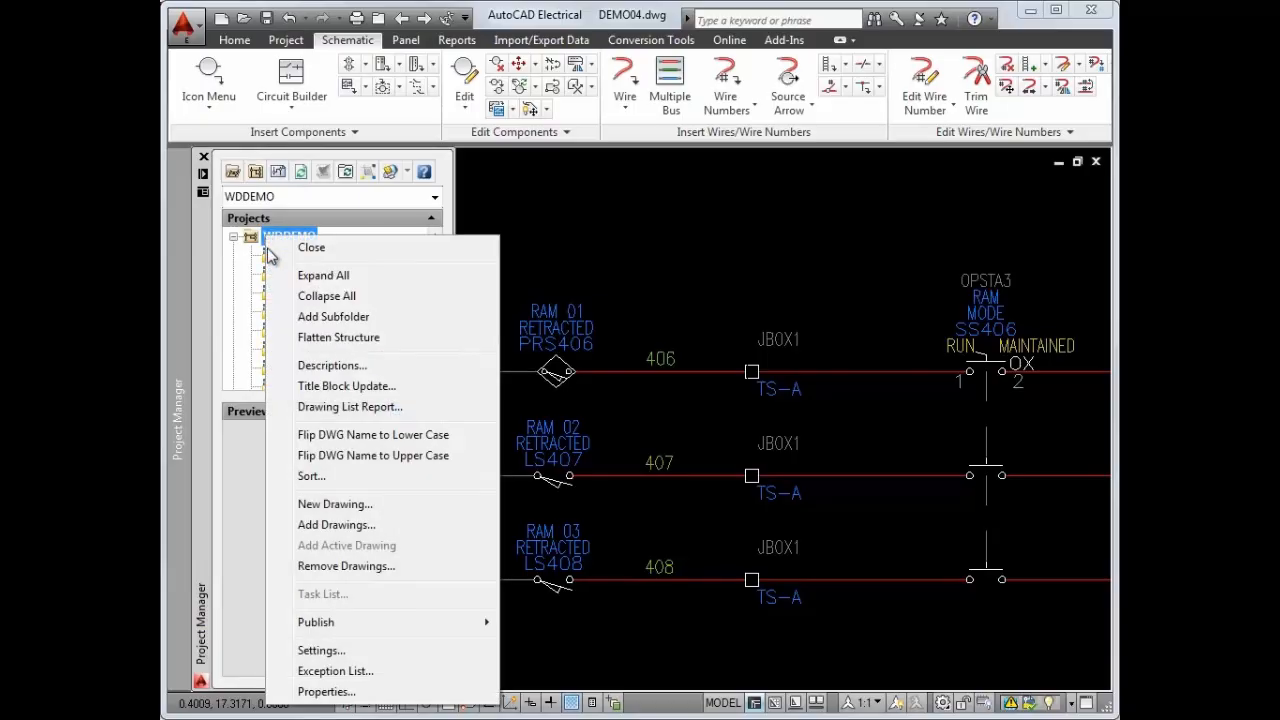
click(326, 691)
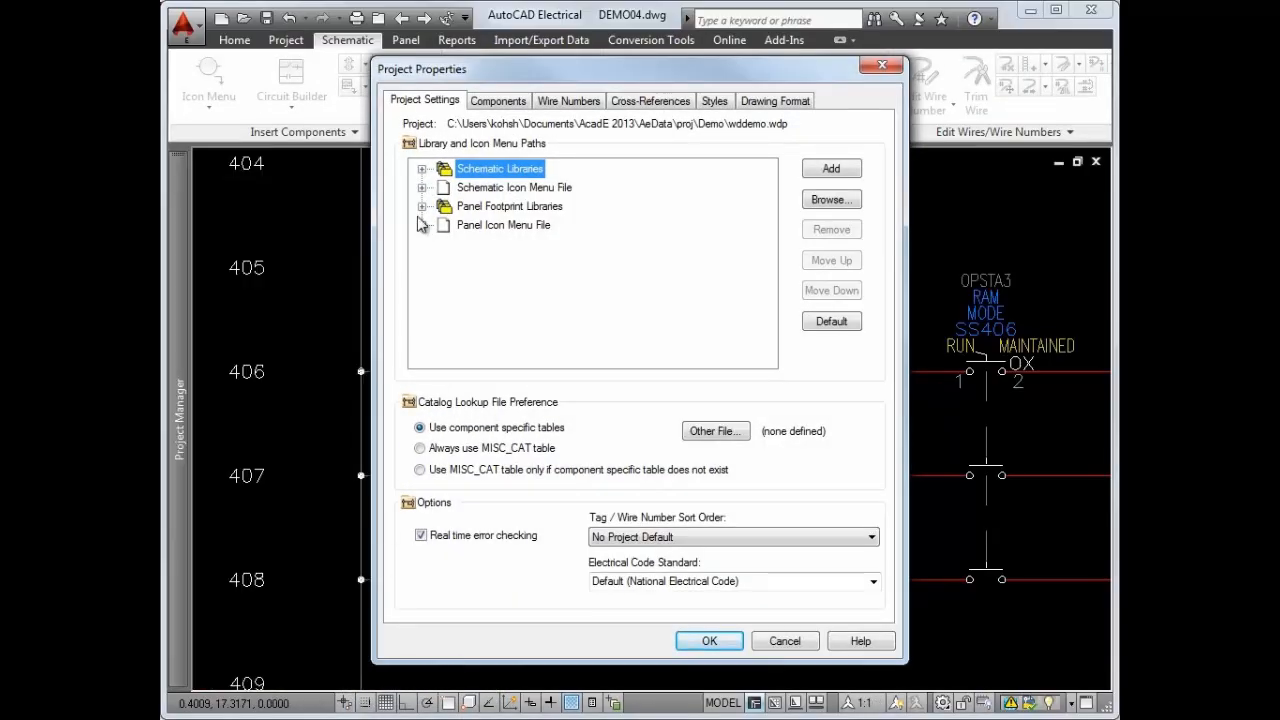
click(422, 169)
click(528, 188)
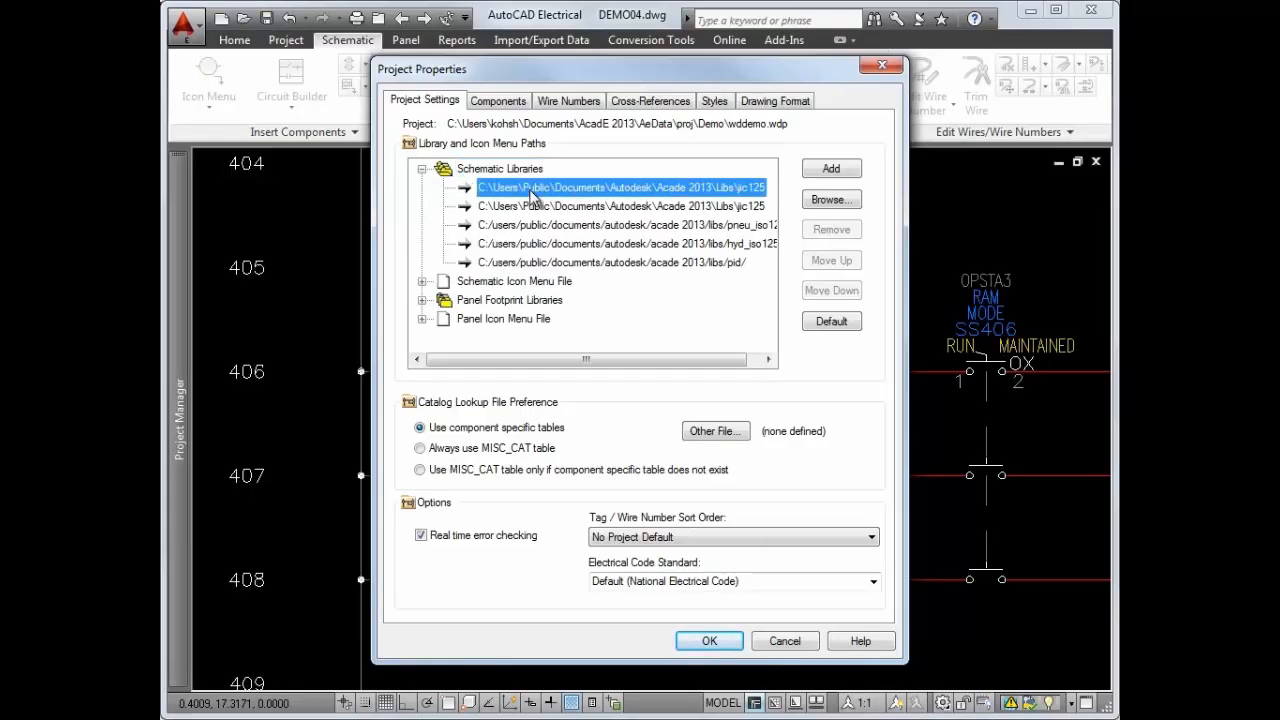
click(818, 201)
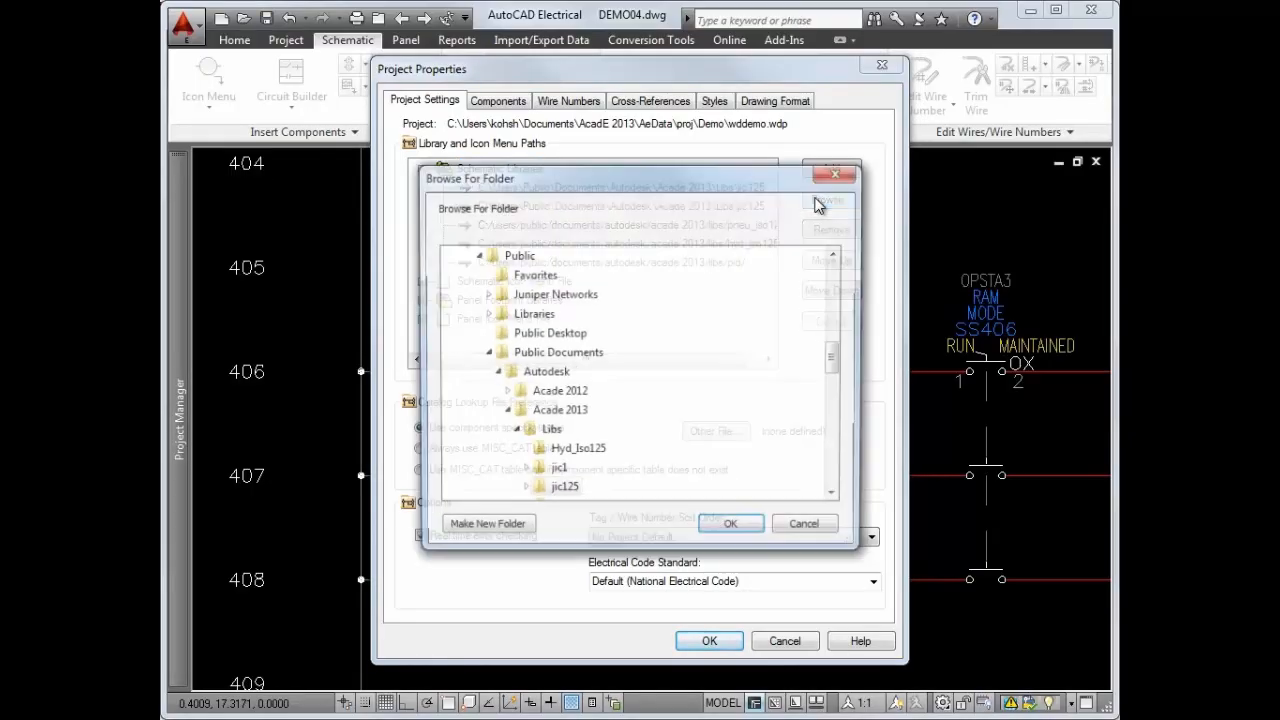
click(562, 474)
click(724, 532)
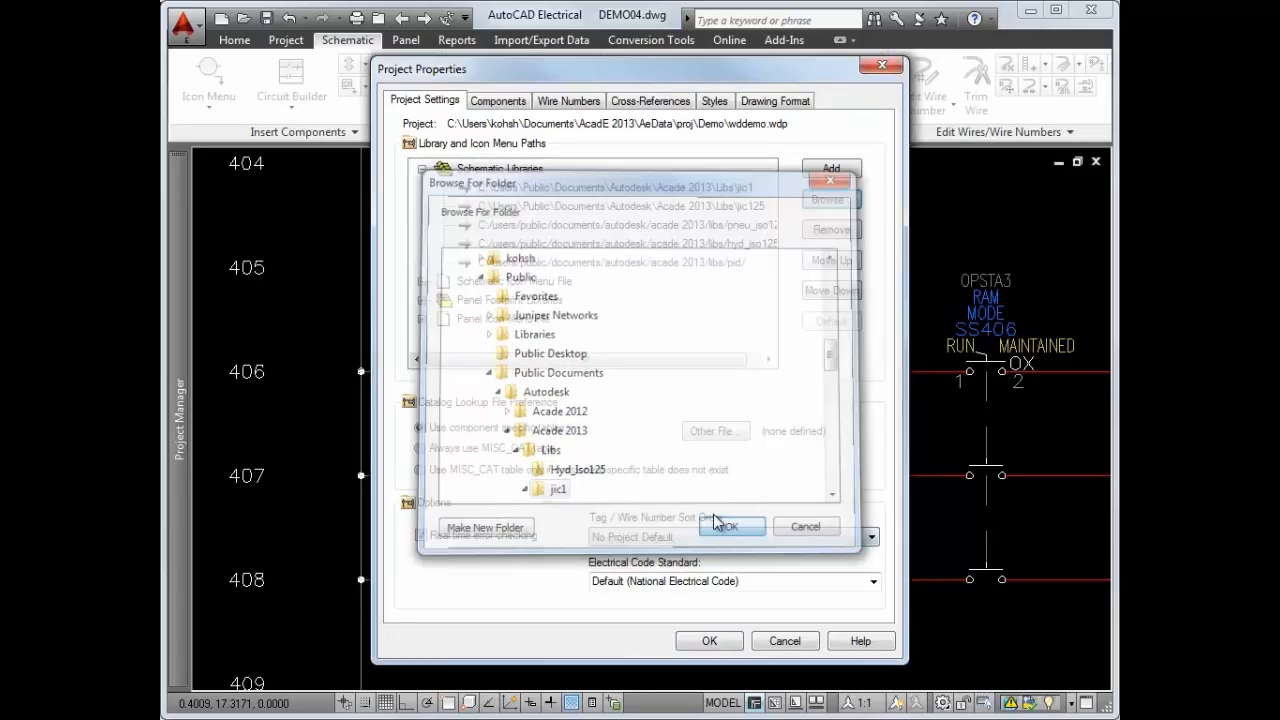
- Set the second schematic library path to the jic1 folder as well and accept the project properties
click(829, 200)
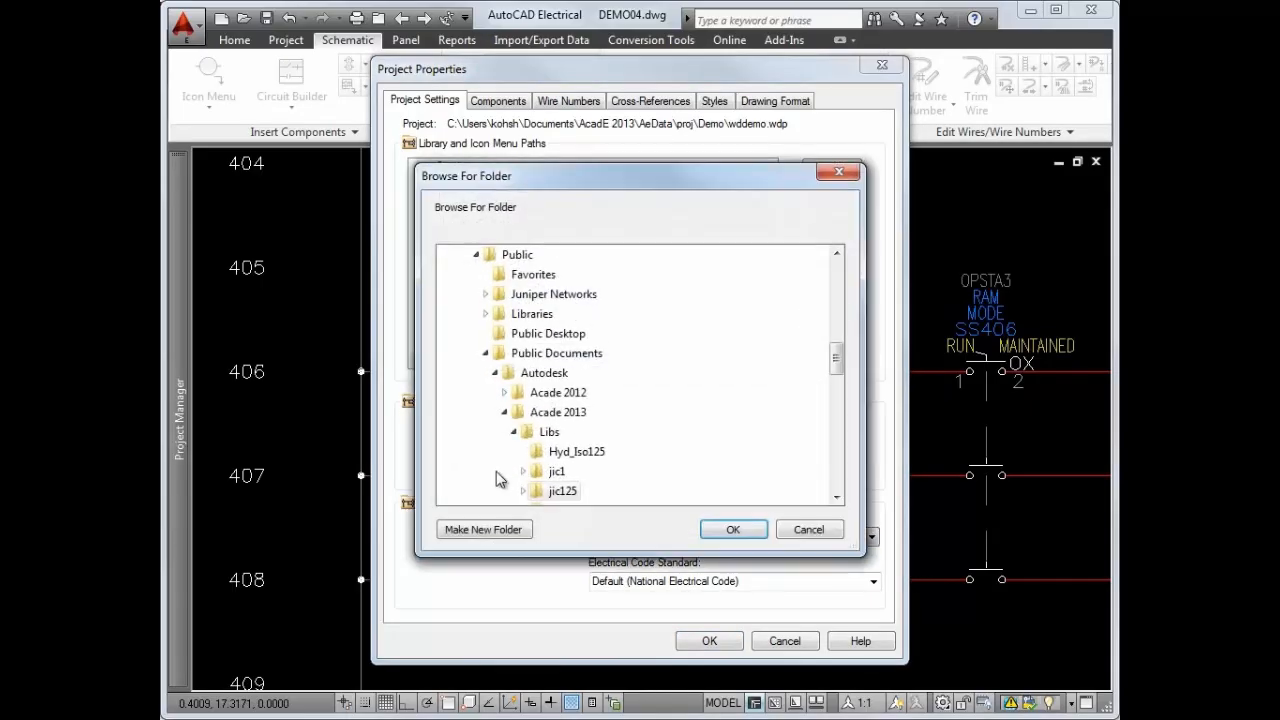
click(512, 476)
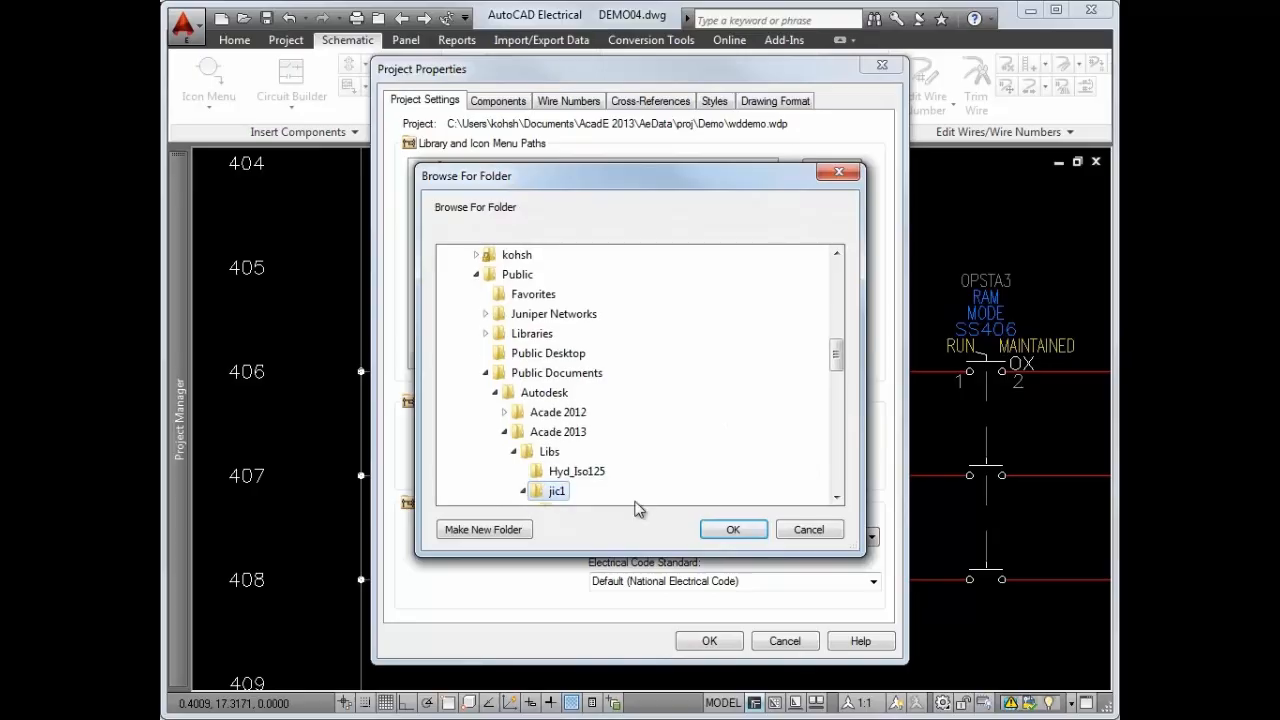
click(731, 529)
click(695, 640)
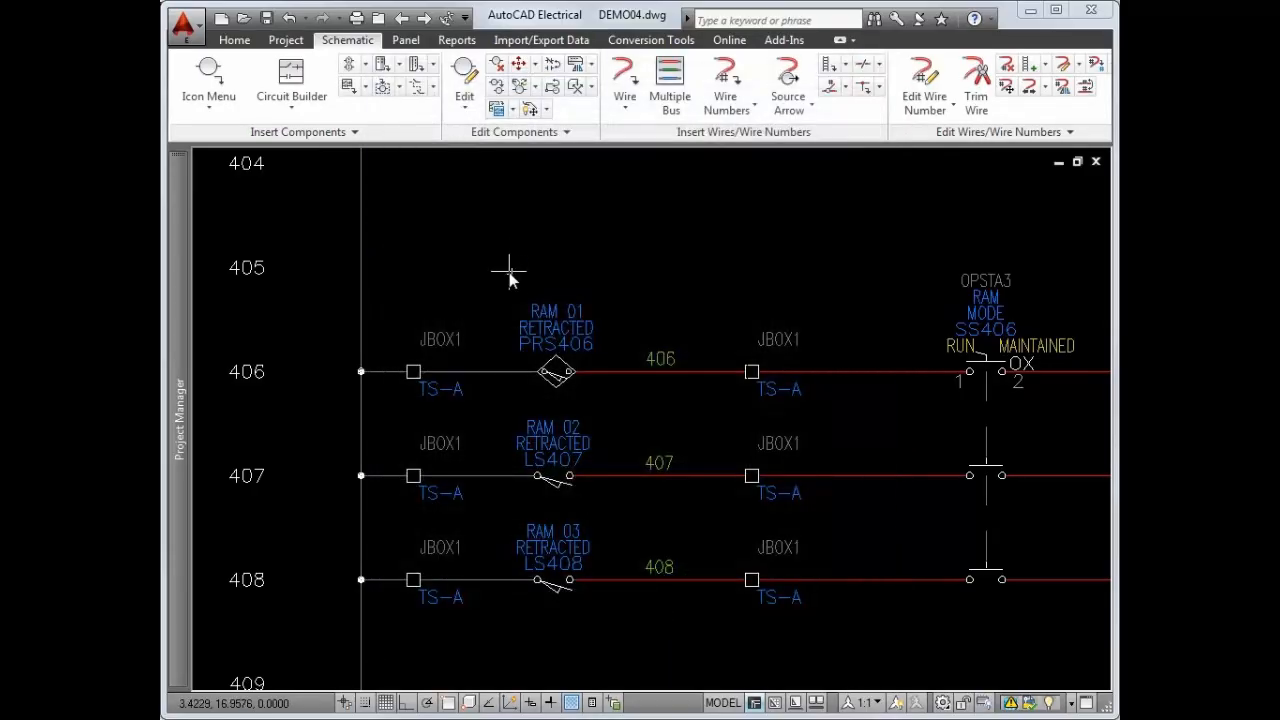
- Run a Library Swap on the active drawing with the jic1 library at scale 1.000, copying all old attribute values to the new blocks
click(552, 88)
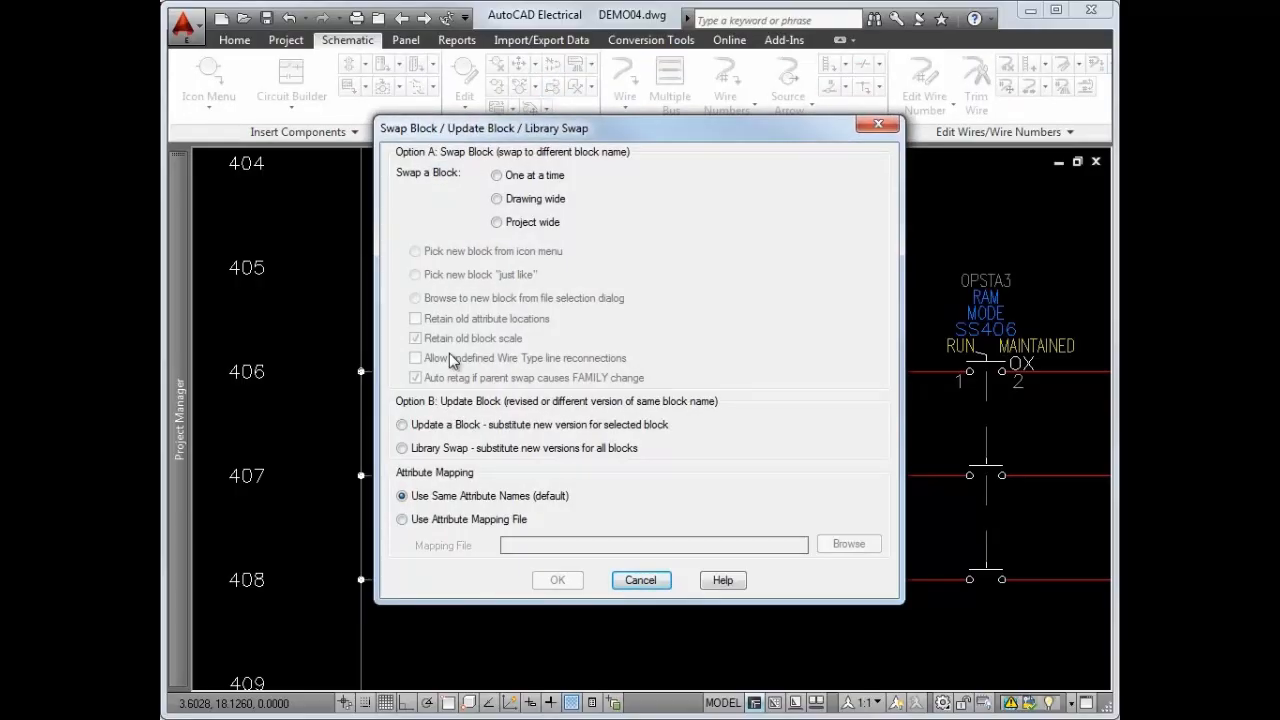
click(416, 450)
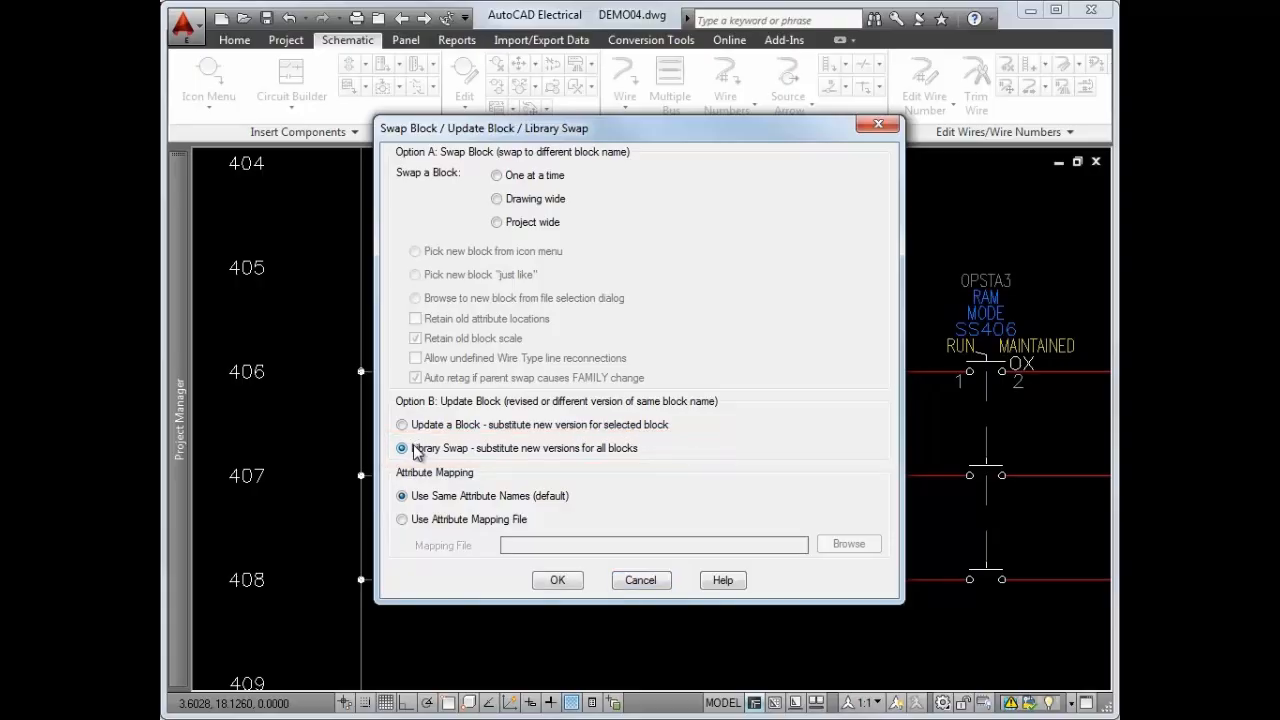
click(561, 584)
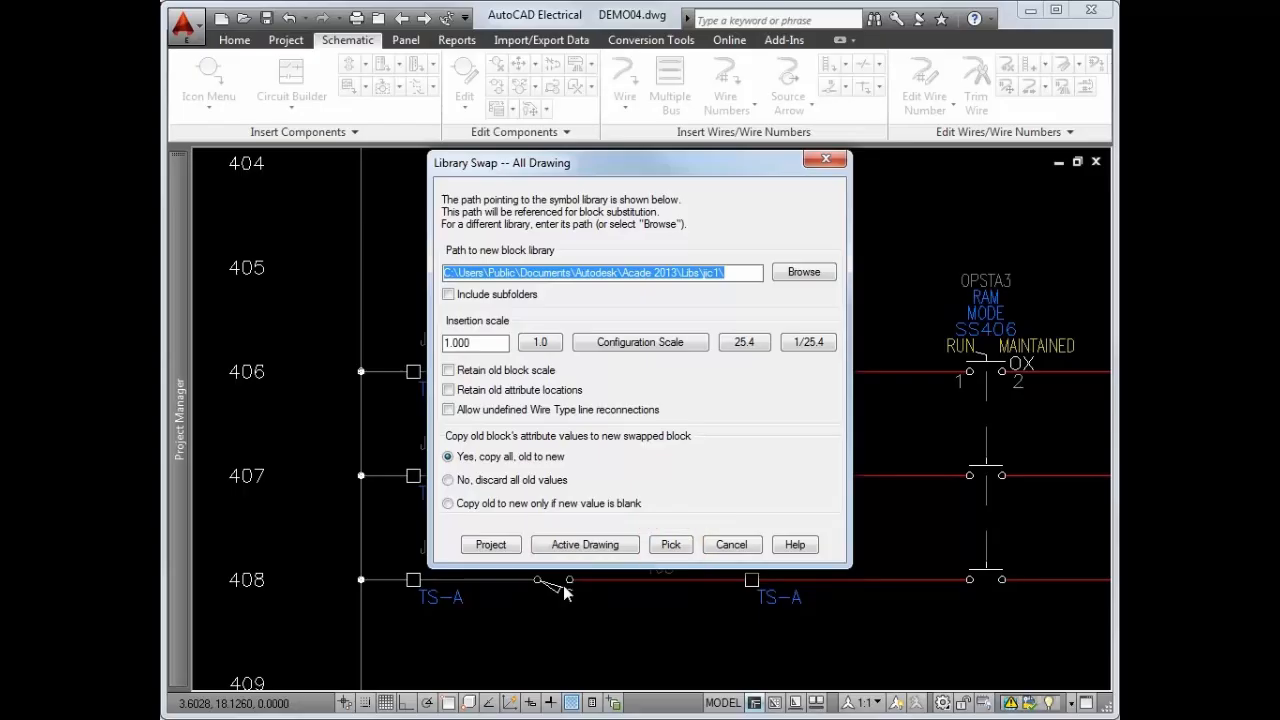
click(587, 545)
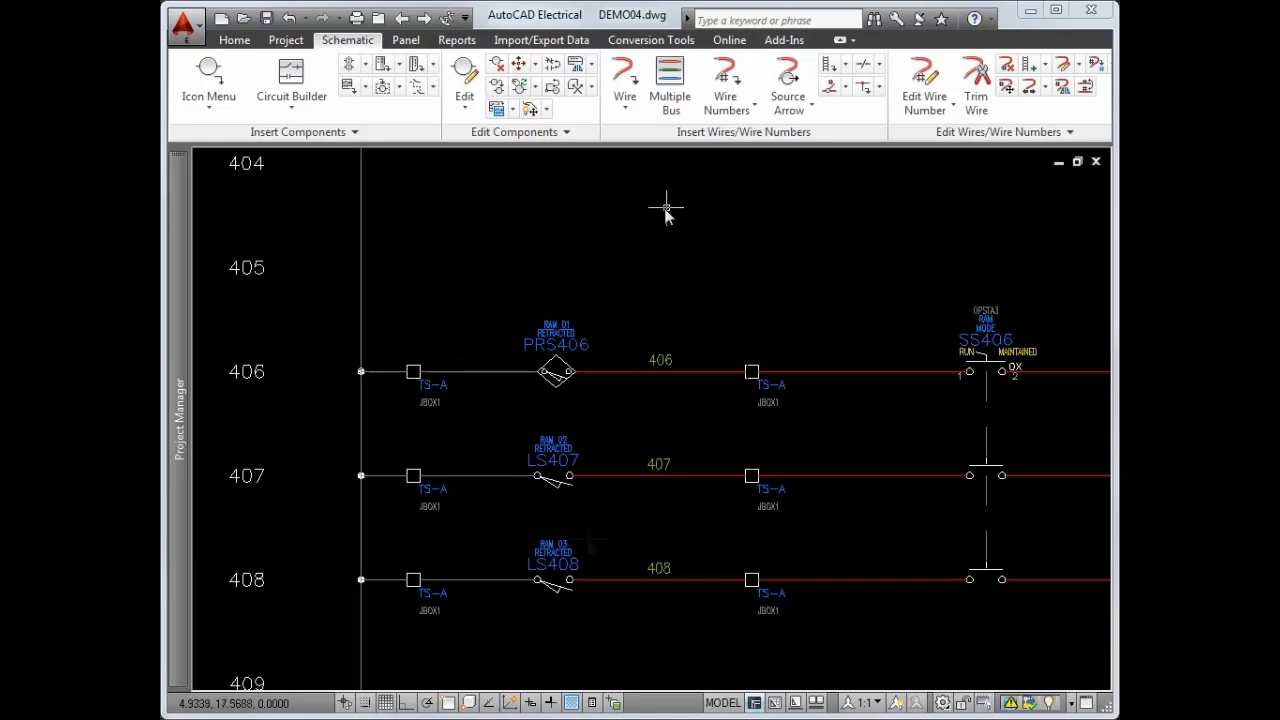
click(548, 88)
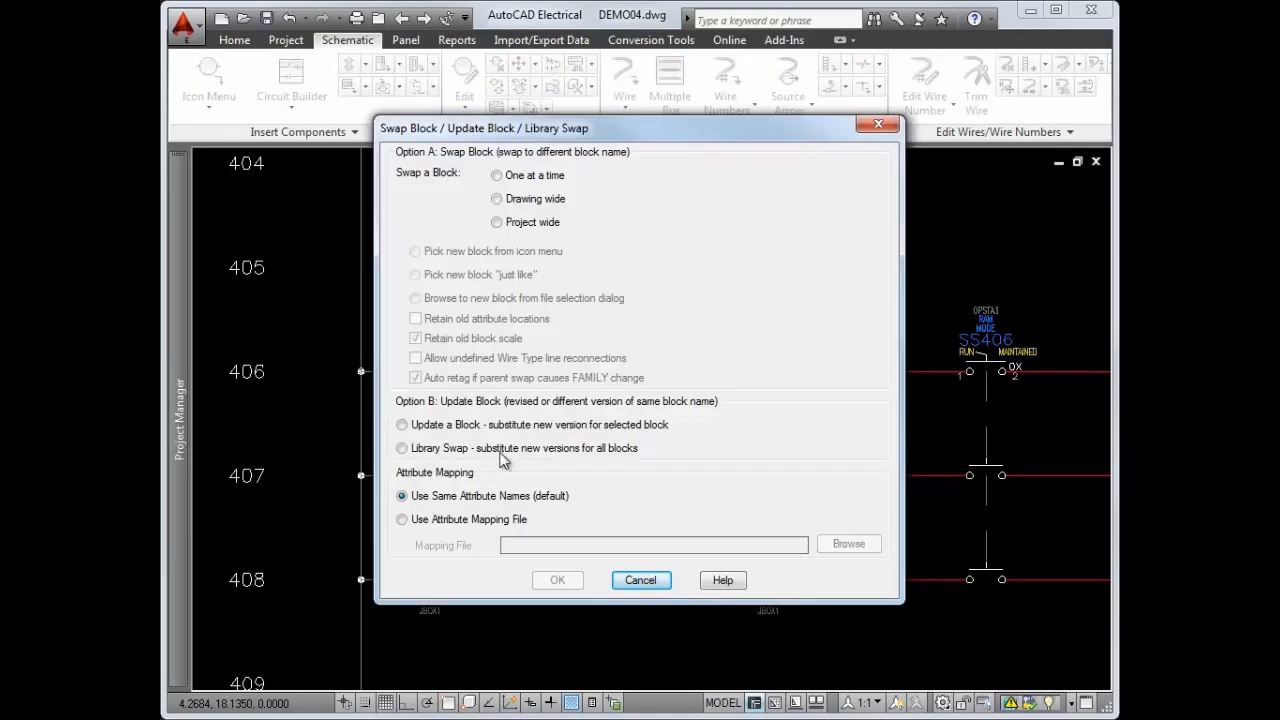
click(485, 520)
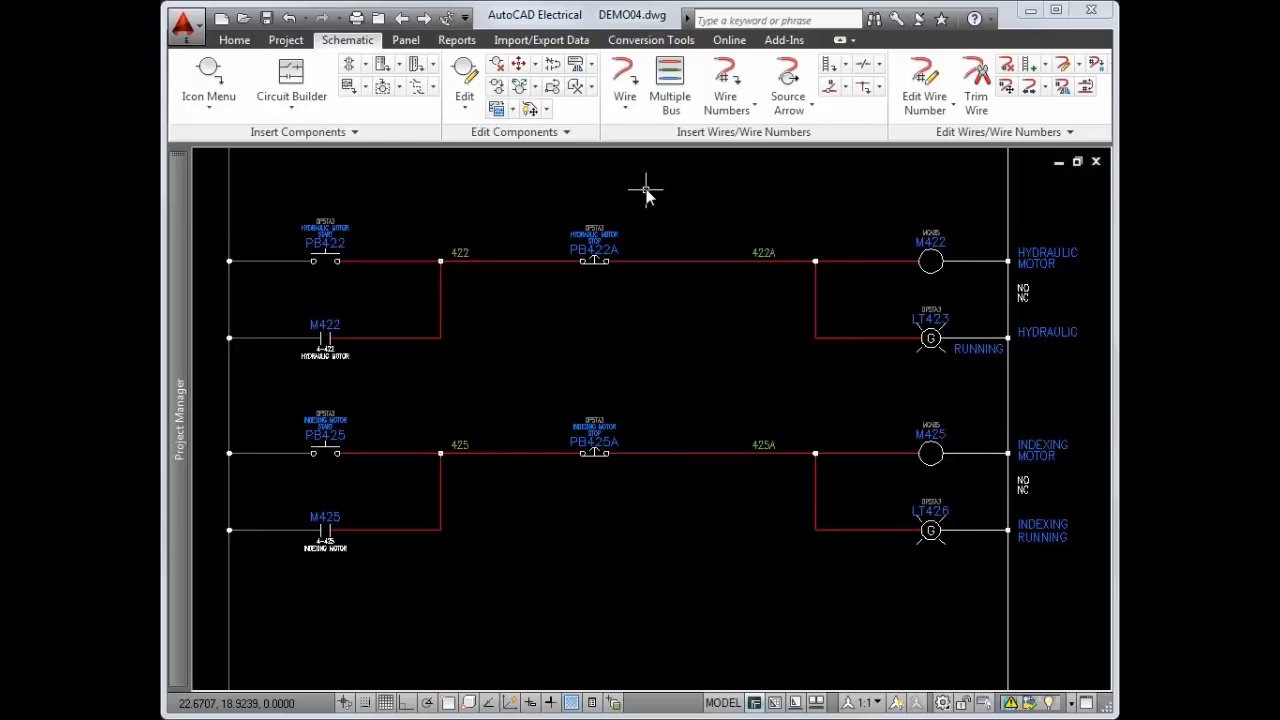
- Toggle contact M425 to normally closed and move the RUNNING text of pilot light LT423 beneath its HYDRAULIC text
click(556, 67)
click(329, 541)
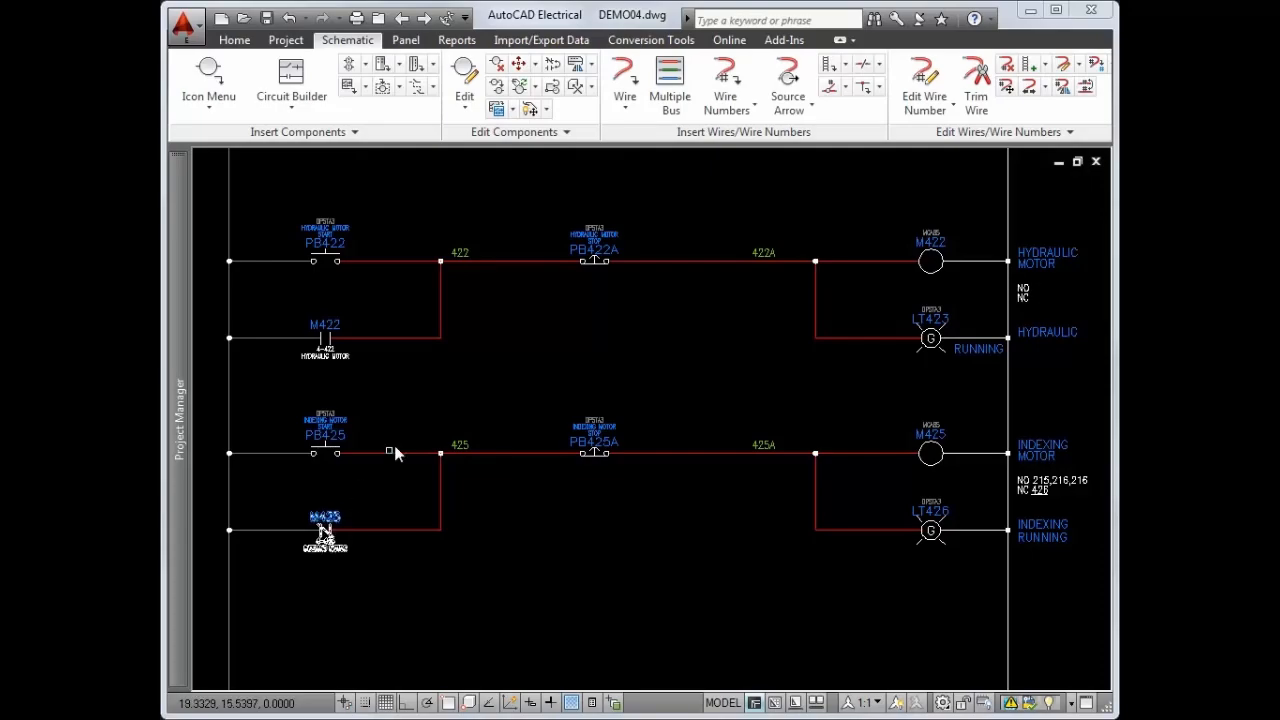
click(532, 112)
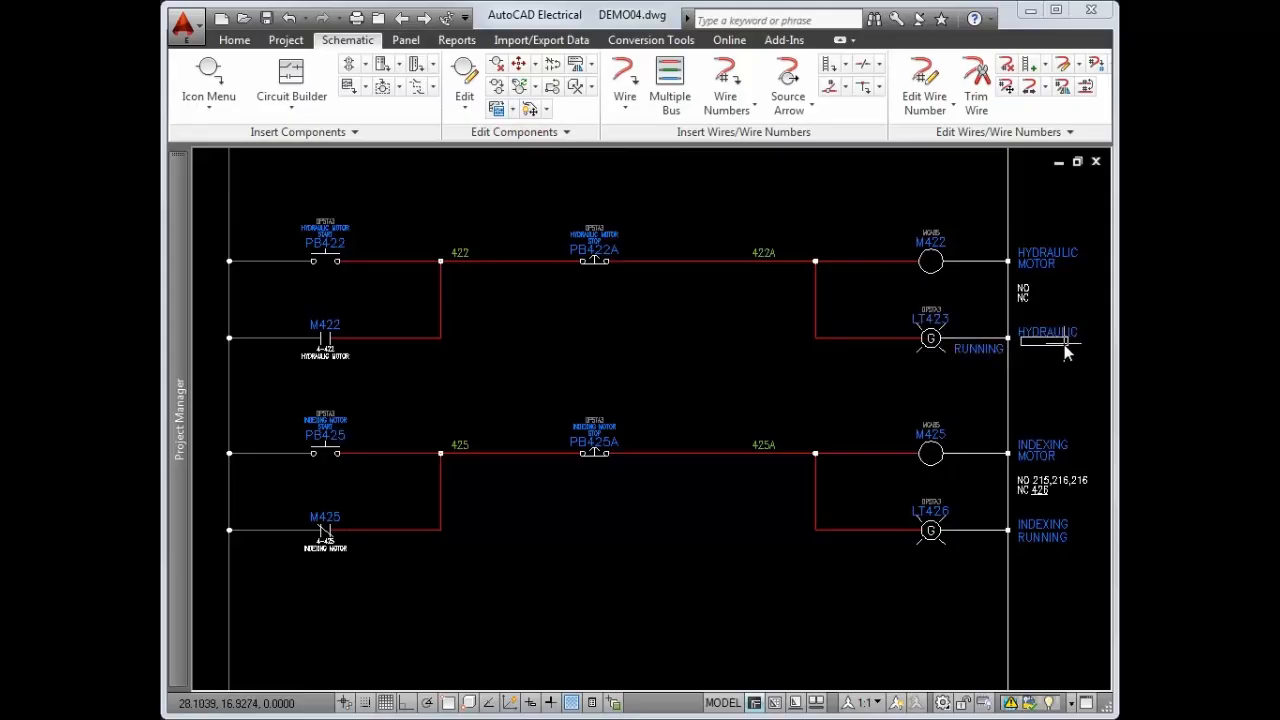
click(1064, 352)
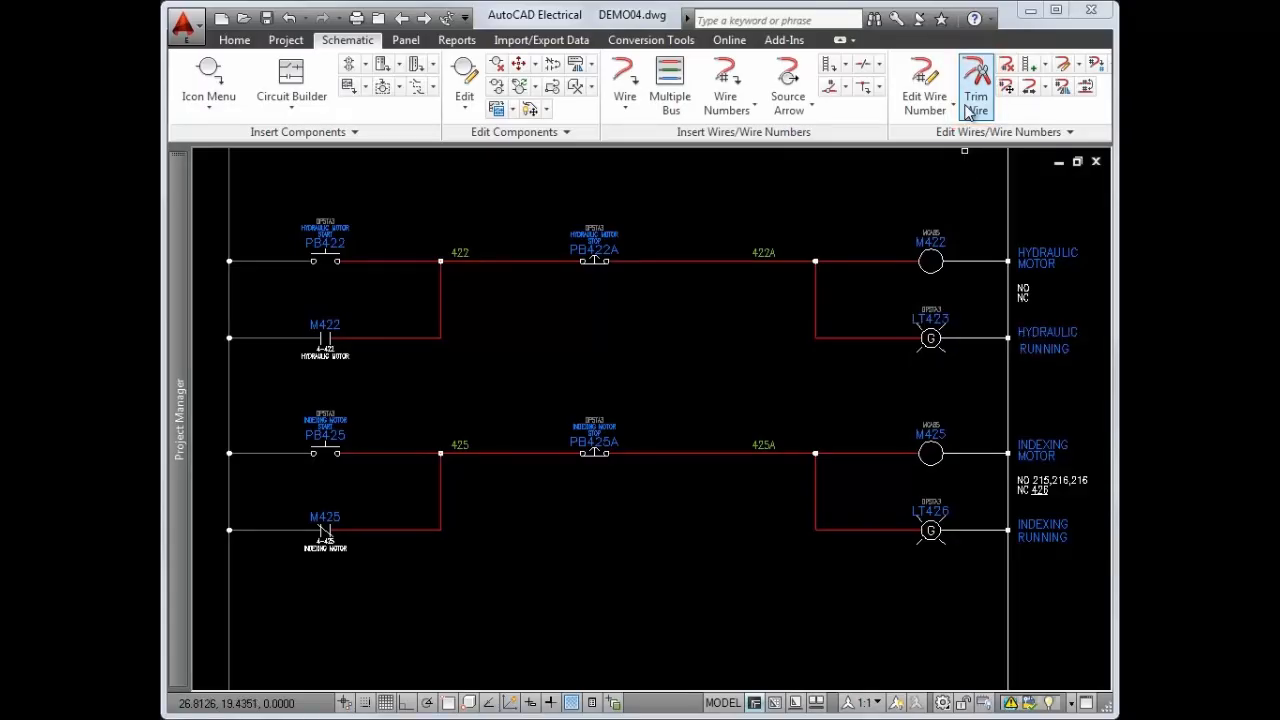
- Trim the vertical branch wire between lines 422 and 423, then both vertical branch wires between lines 425 and 426 with a fence
click(968, 110)
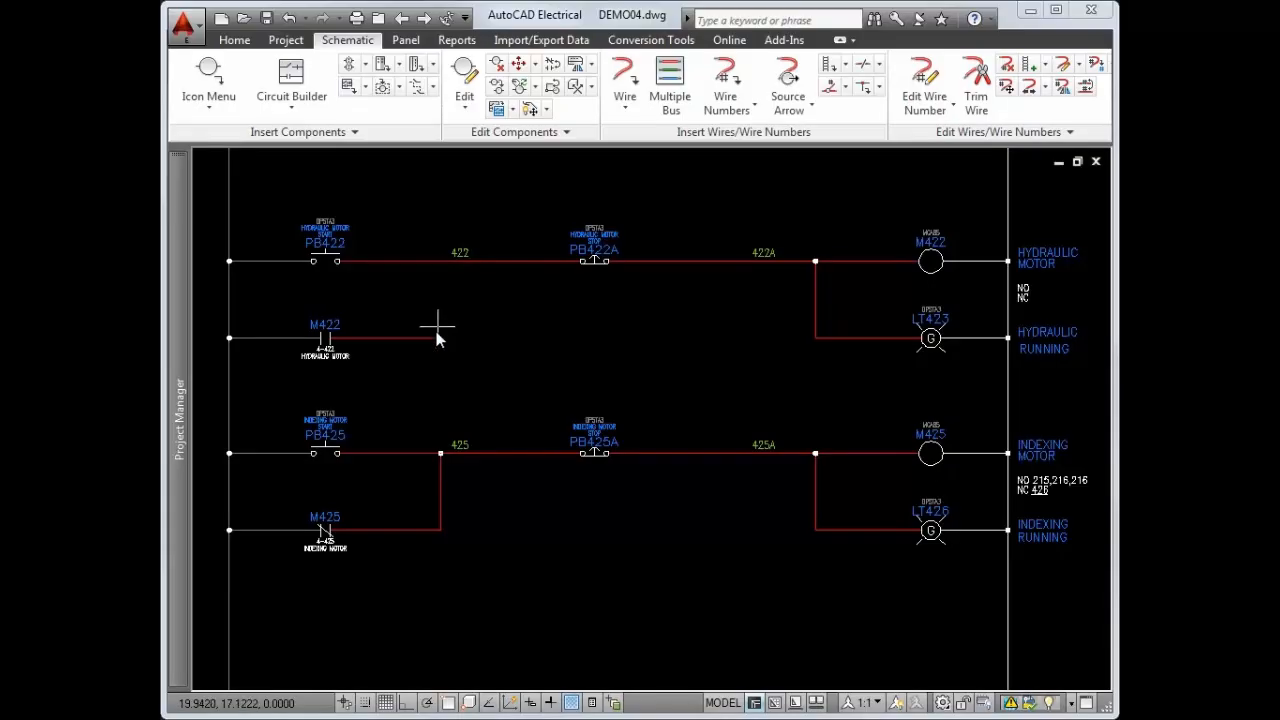
click(419, 485)
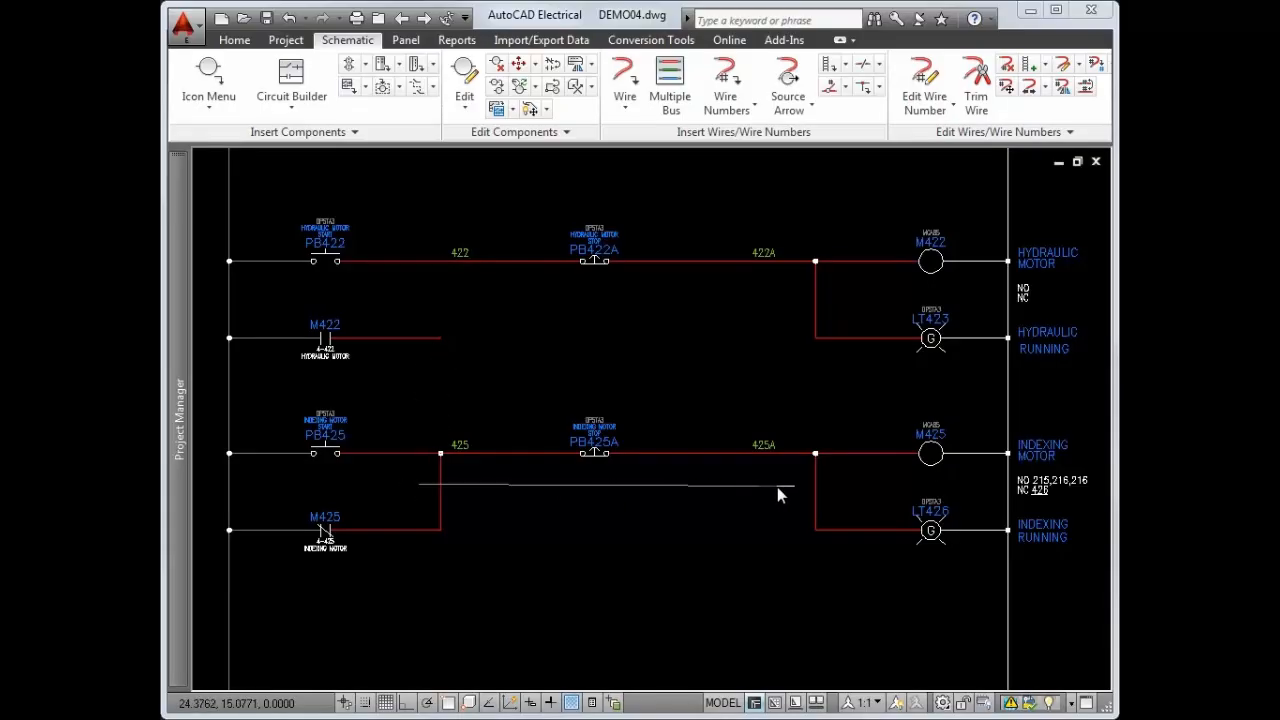
click(843, 487)
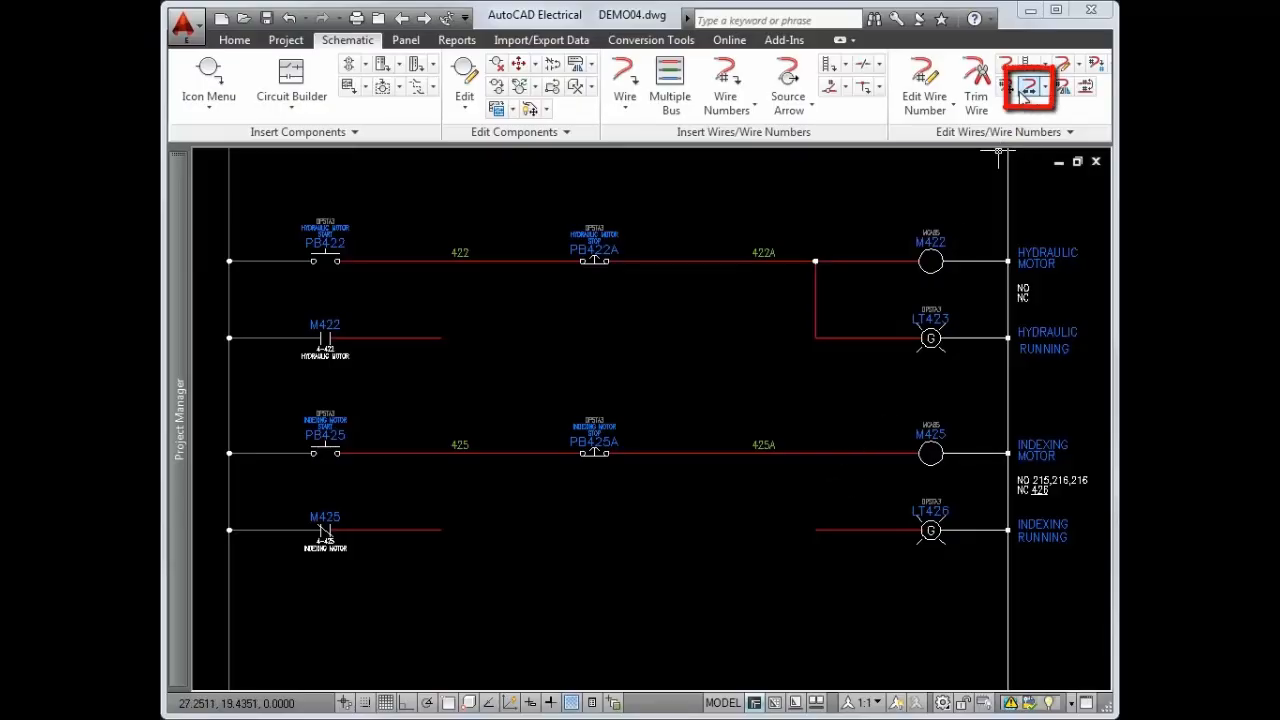
- Stretch the open wire ends beside contacts M422 and M425 across to the wires of pilot lights LT423 and LT426
click(1026, 89)
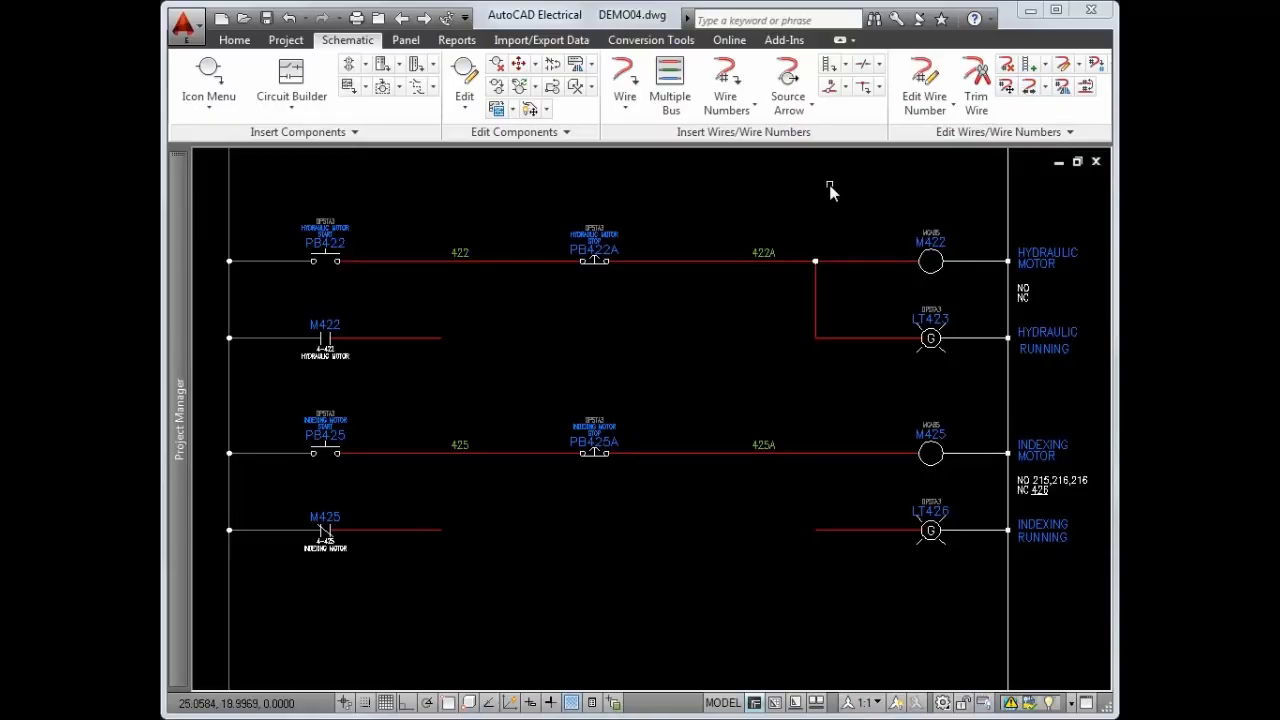
click(434, 338)
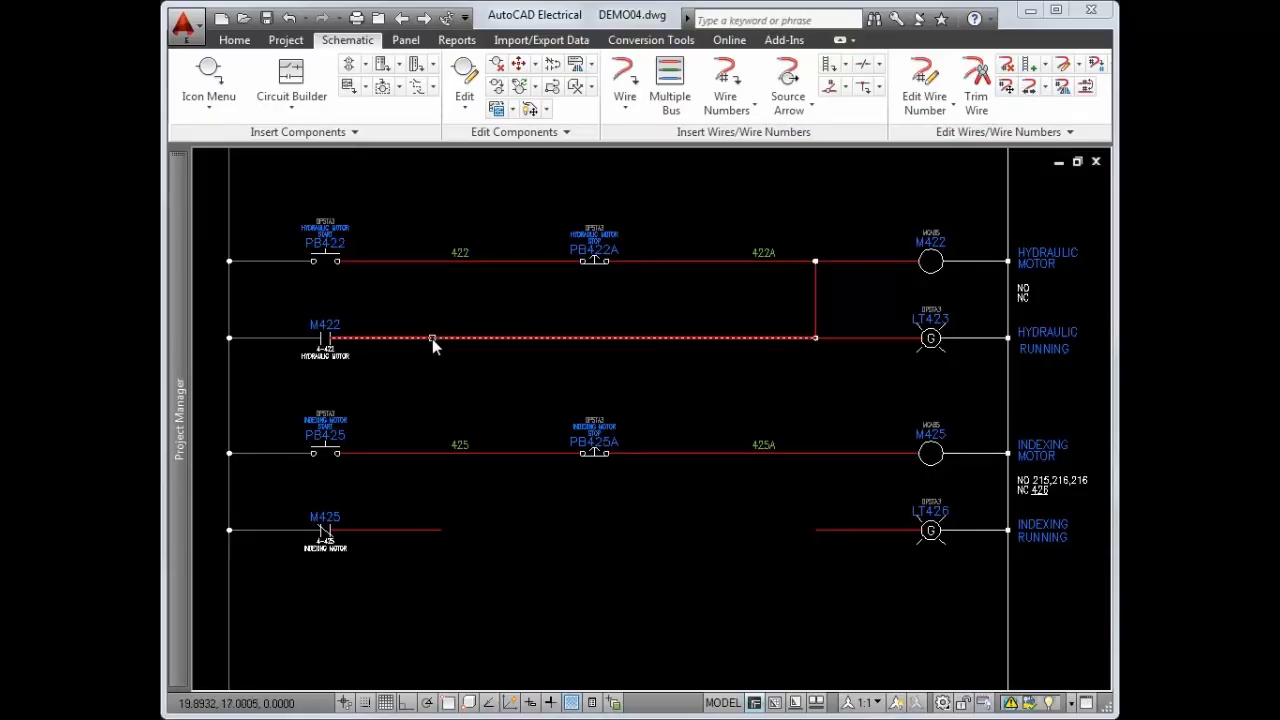
click(387, 531)
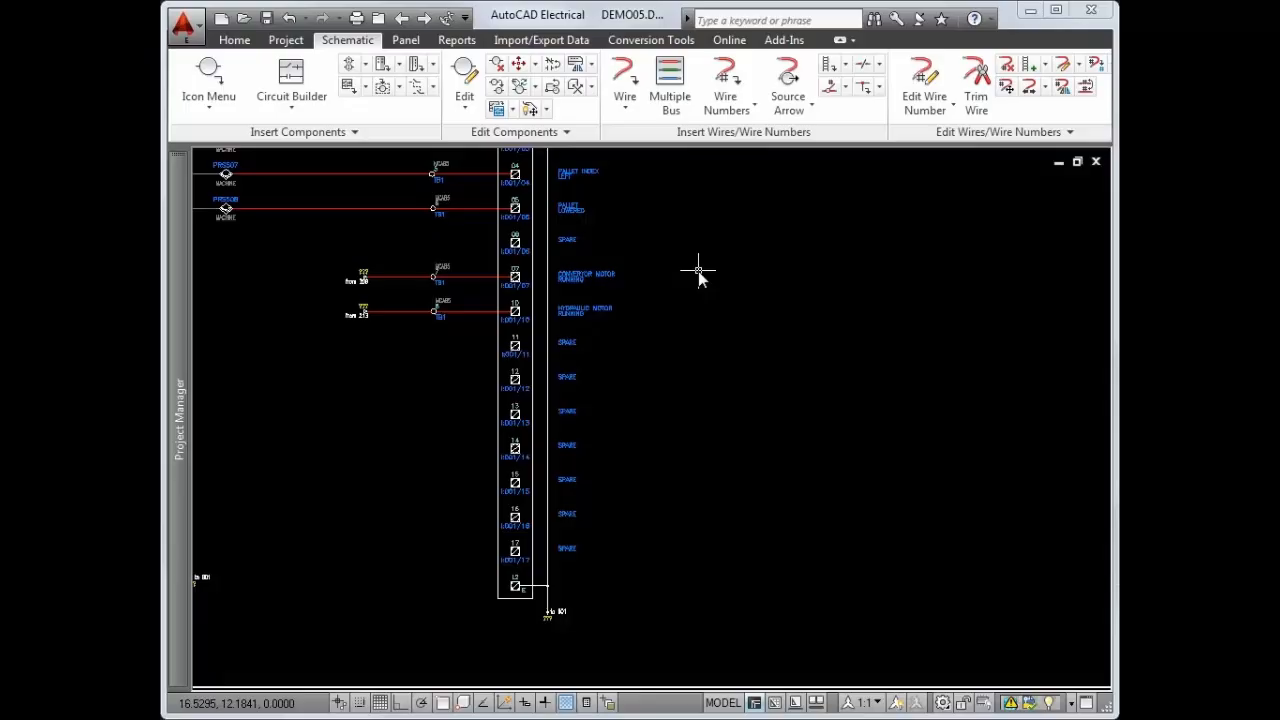
- Split the PLC module between terminals 10 and 11 with jagged break lines and place the child block in the empty area to its right
click(536, 64)
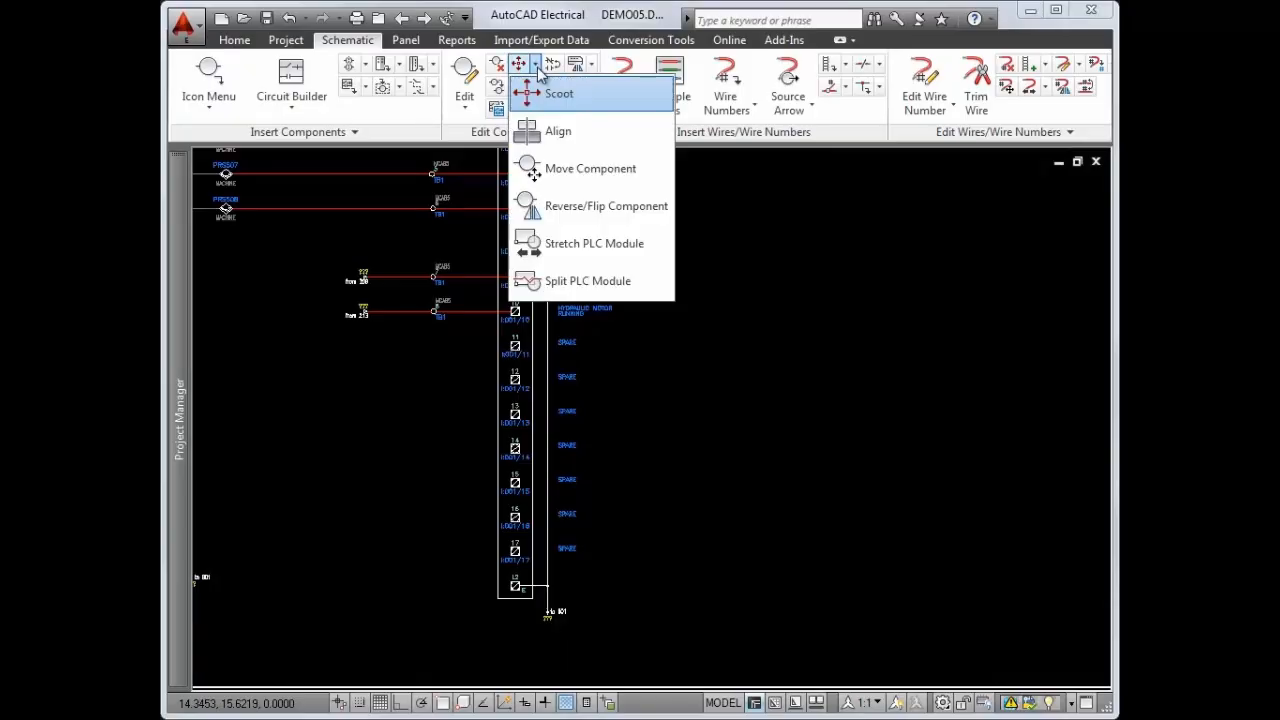
click(567, 282)
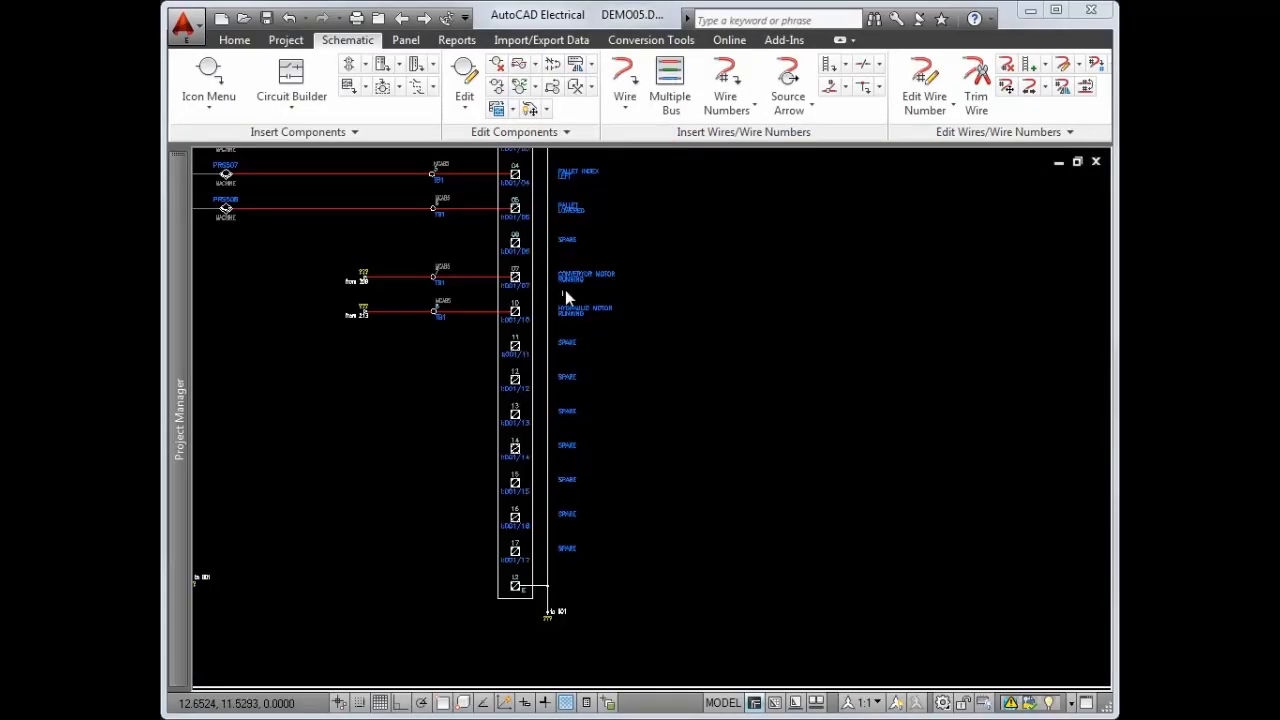
click(509, 560)
click(515, 330)
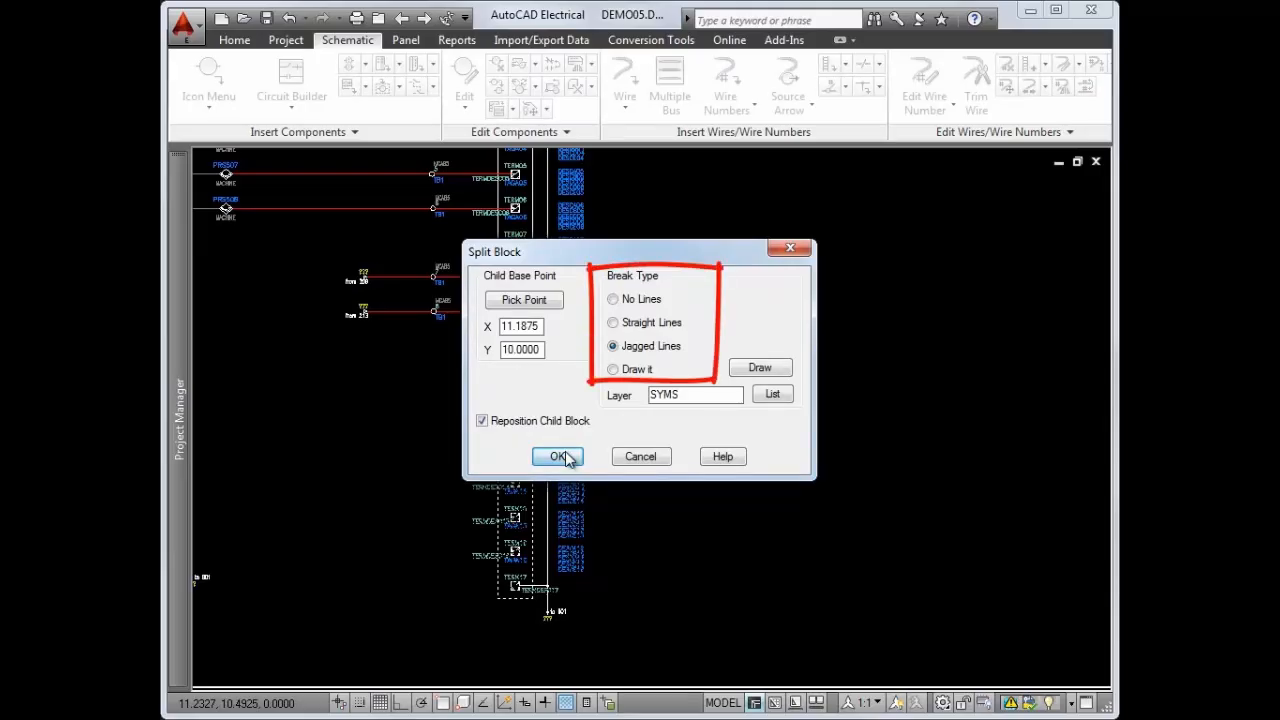
click(558, 456)
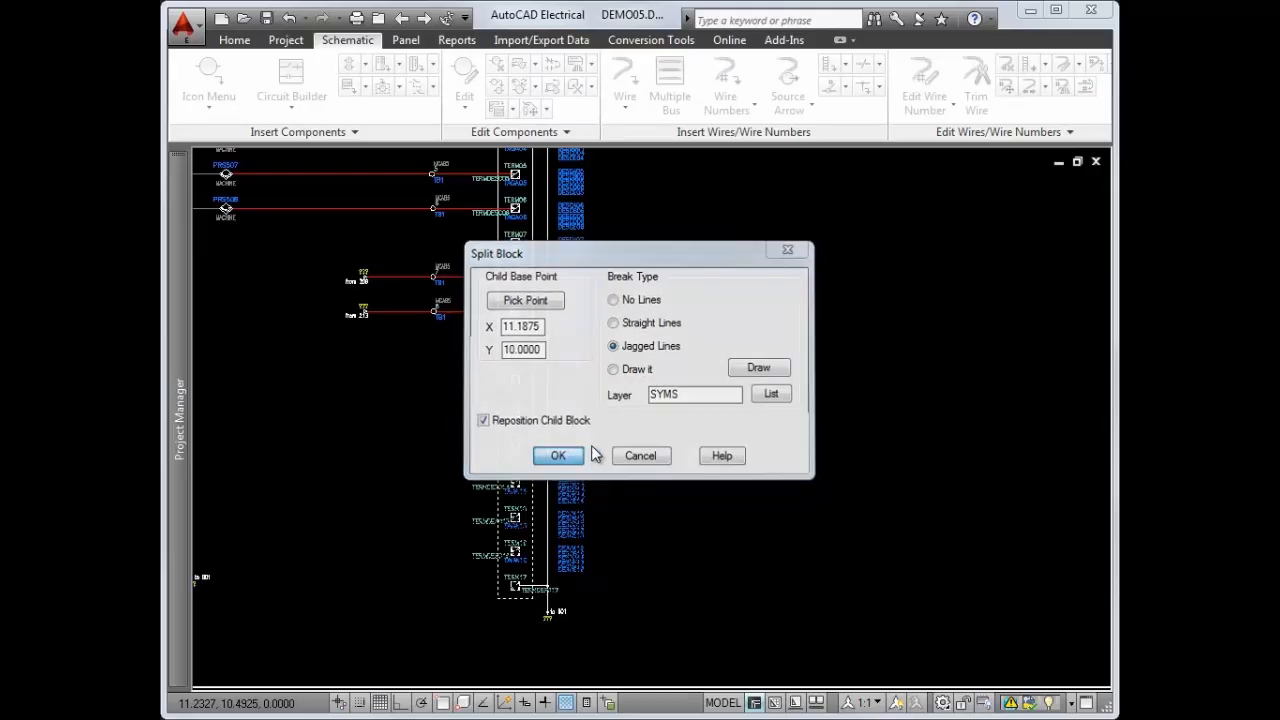
click(798, 304)
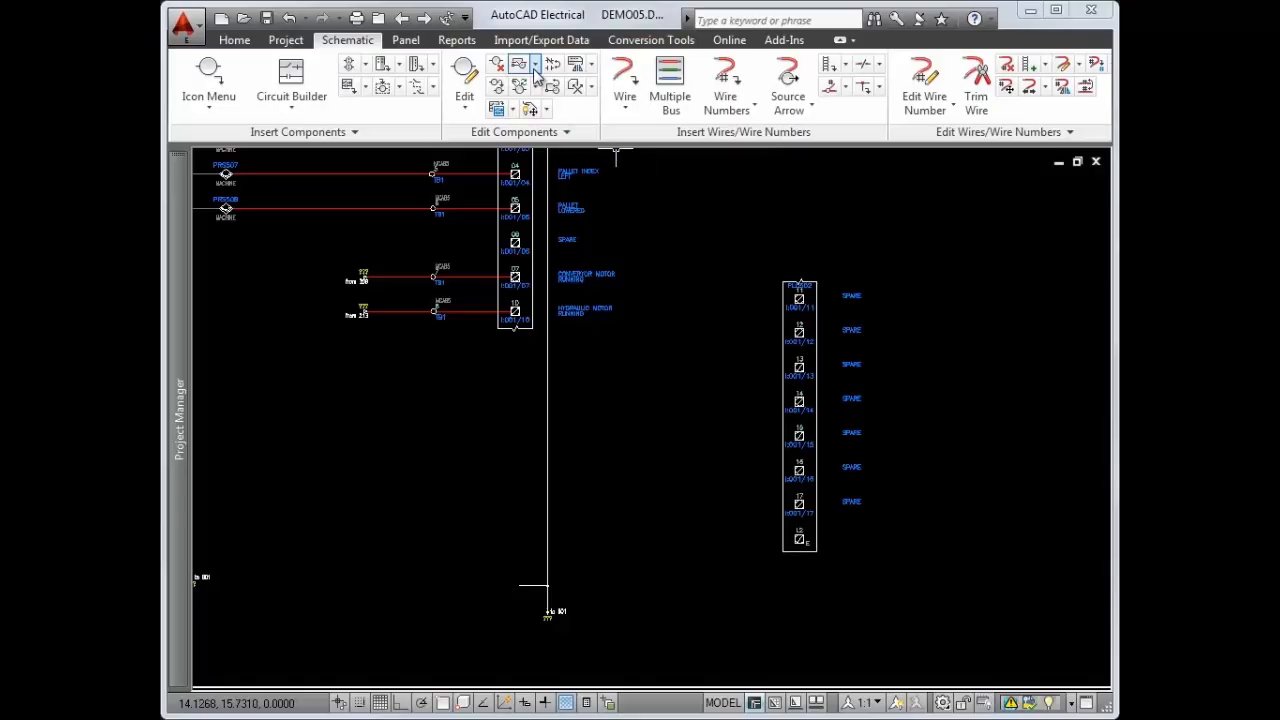
- Stretch the lower end of the split-off PLC child block straight down to extend its outline below the last terminal
click(535, 65)
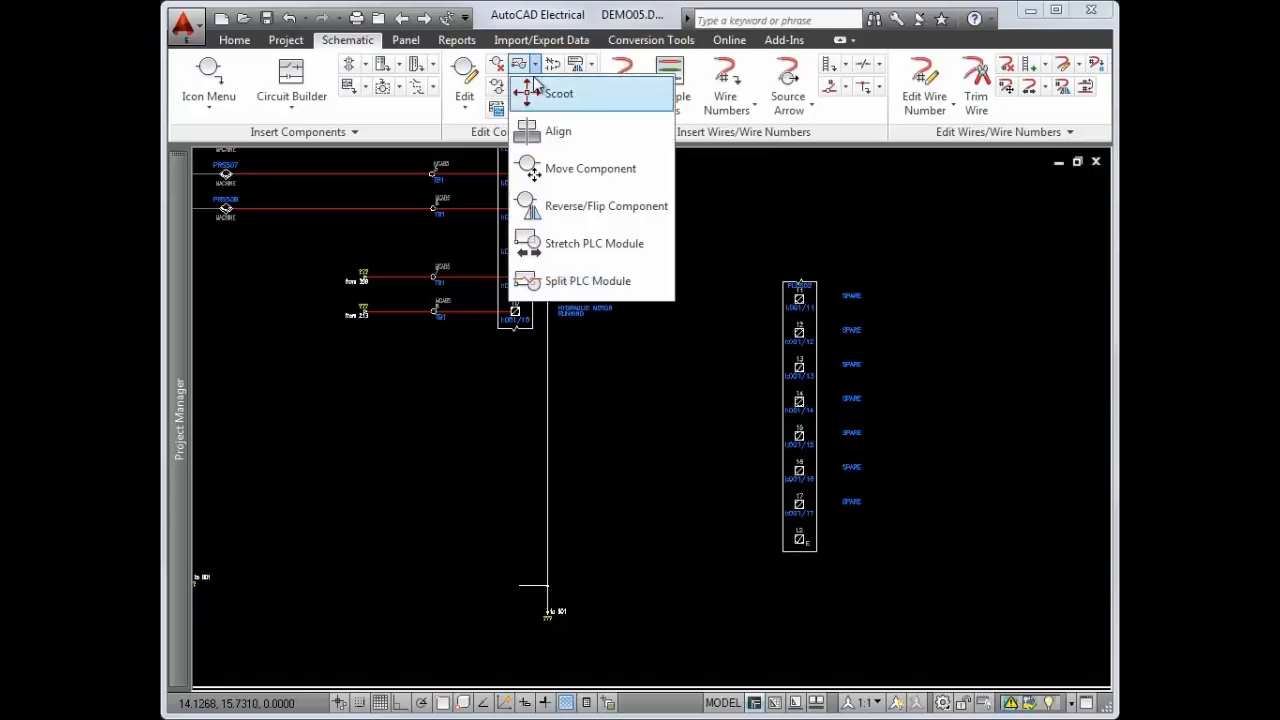
click(575, 250)
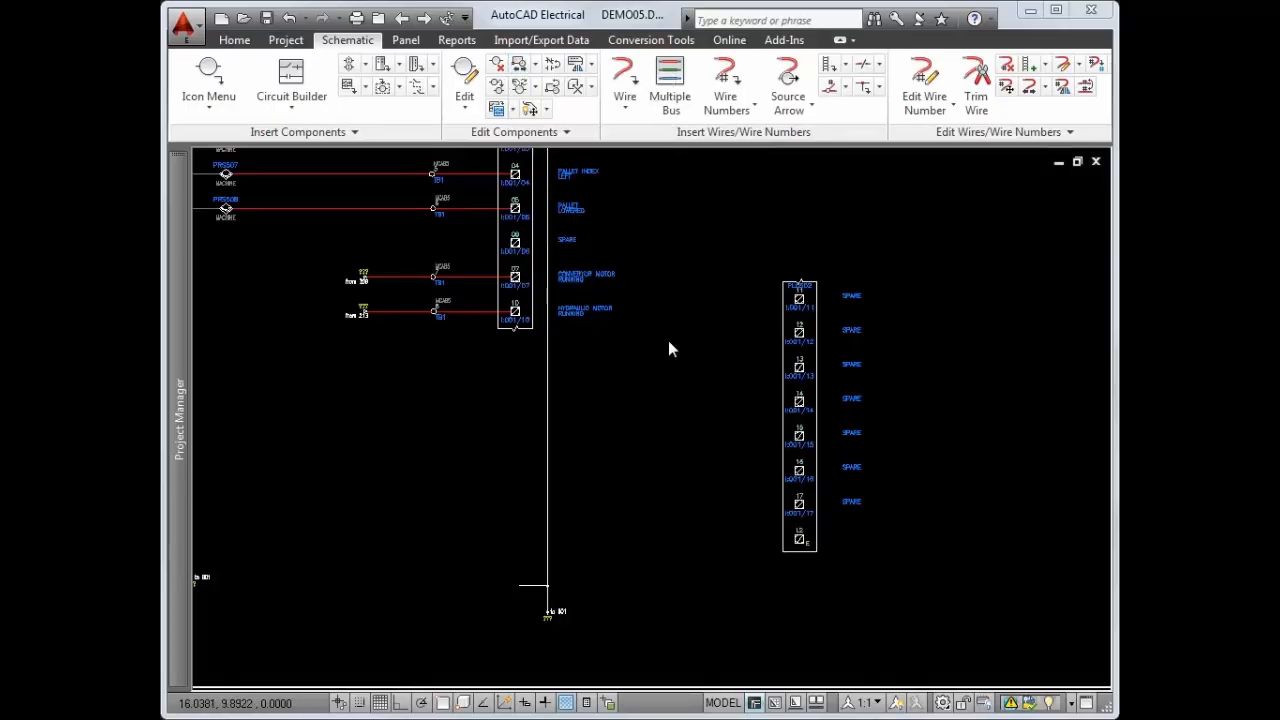
click(846, 593)
click(722, 378)
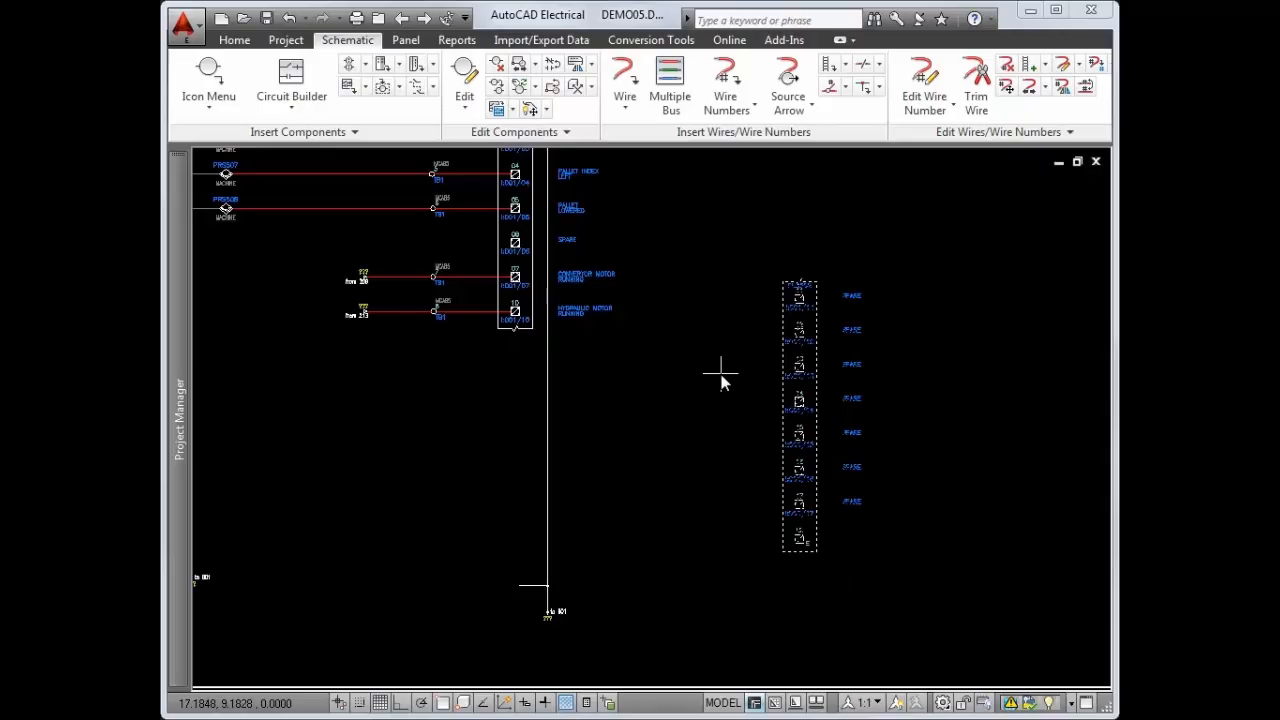
click(782, 552)
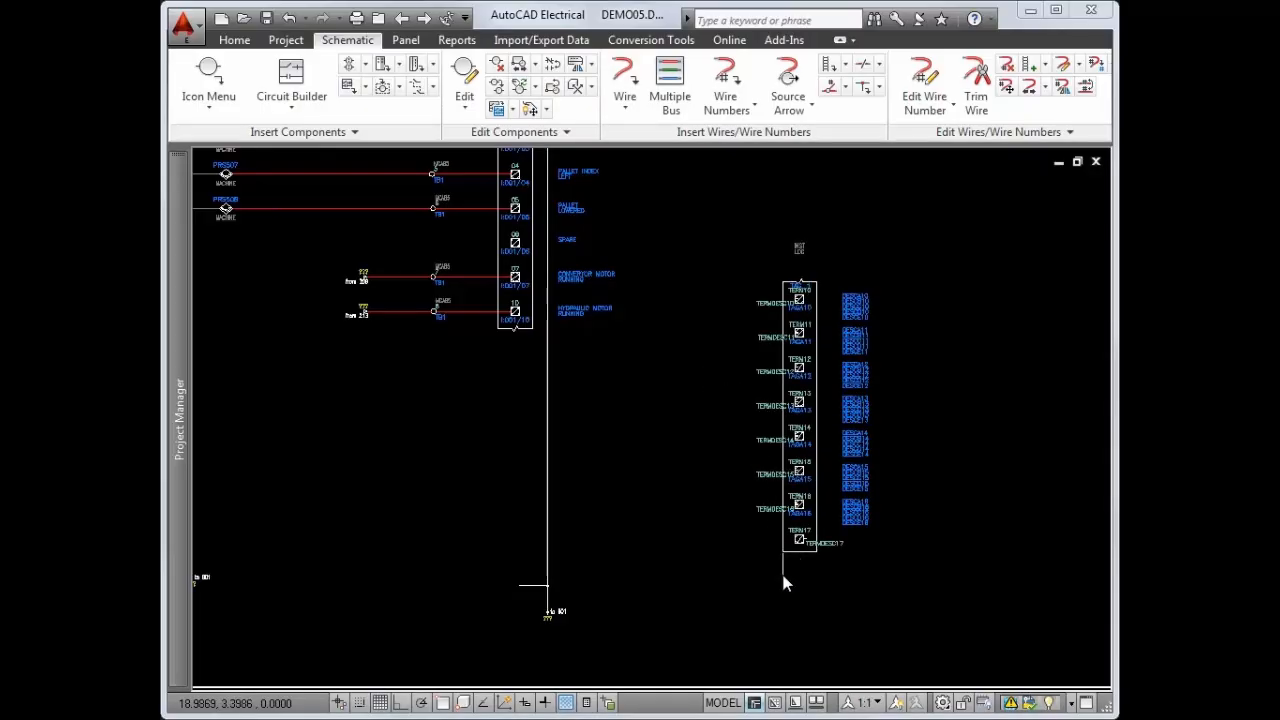
click(782, 628)
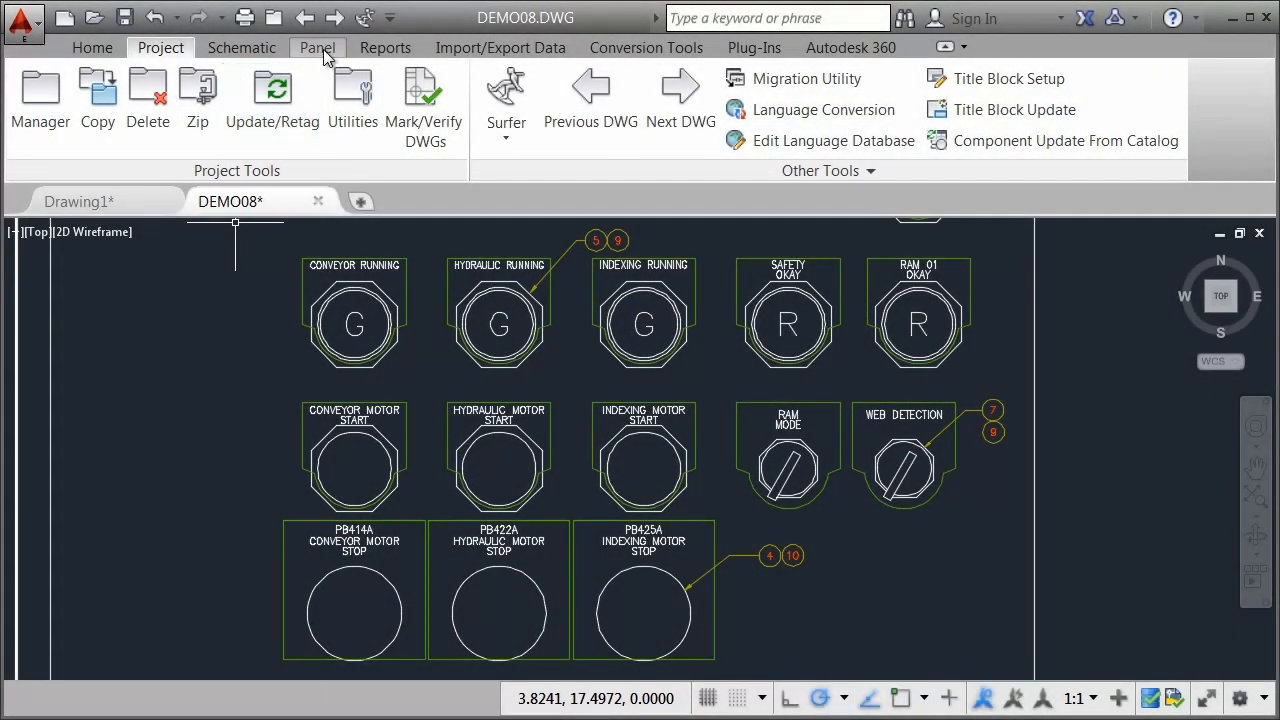
- Look up AB 800 entries in the catalog for a normally open push button footprint and review the manual footprint choices, without inserting one
click(318, 48)
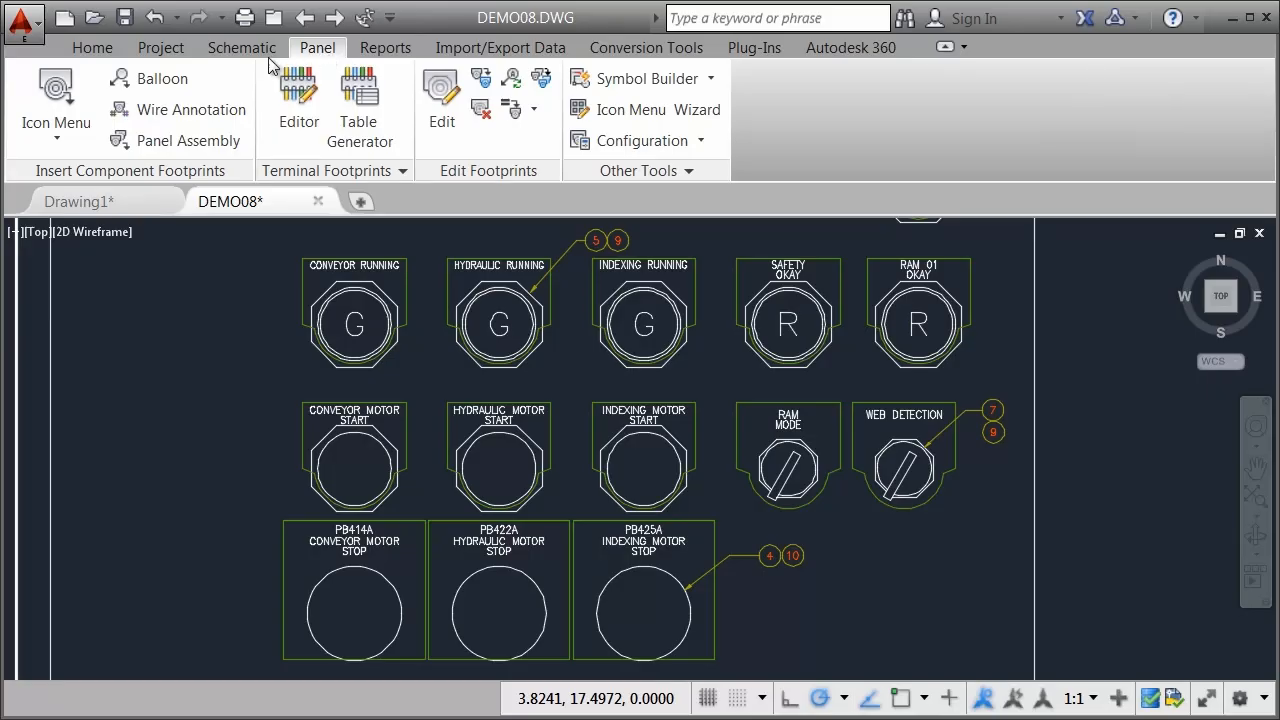
click(60, 100)
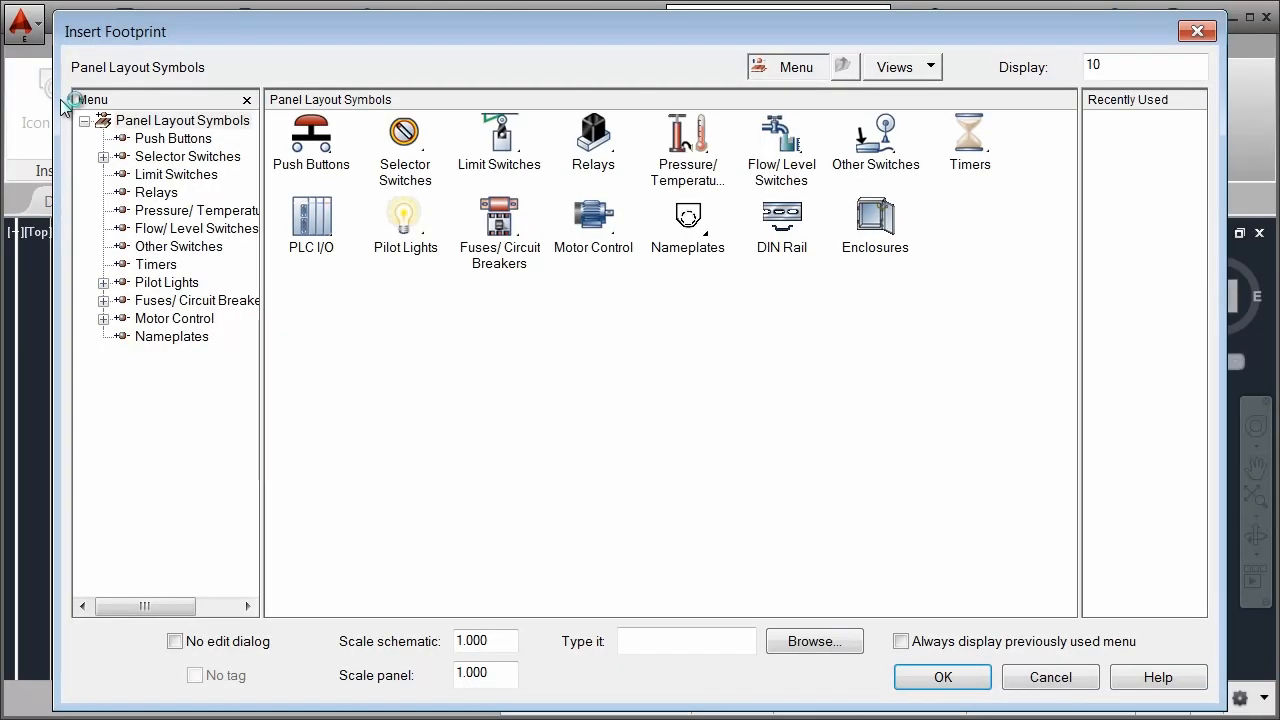
click(334, 141)
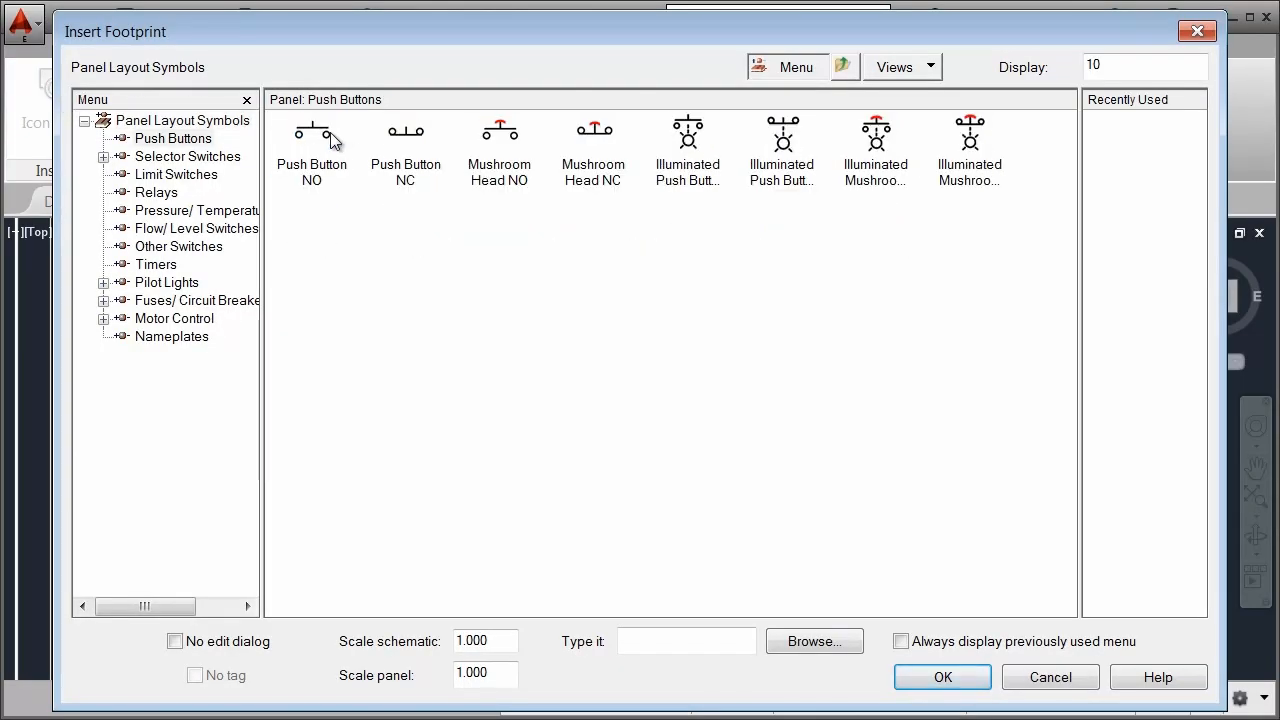
click(334, 140)
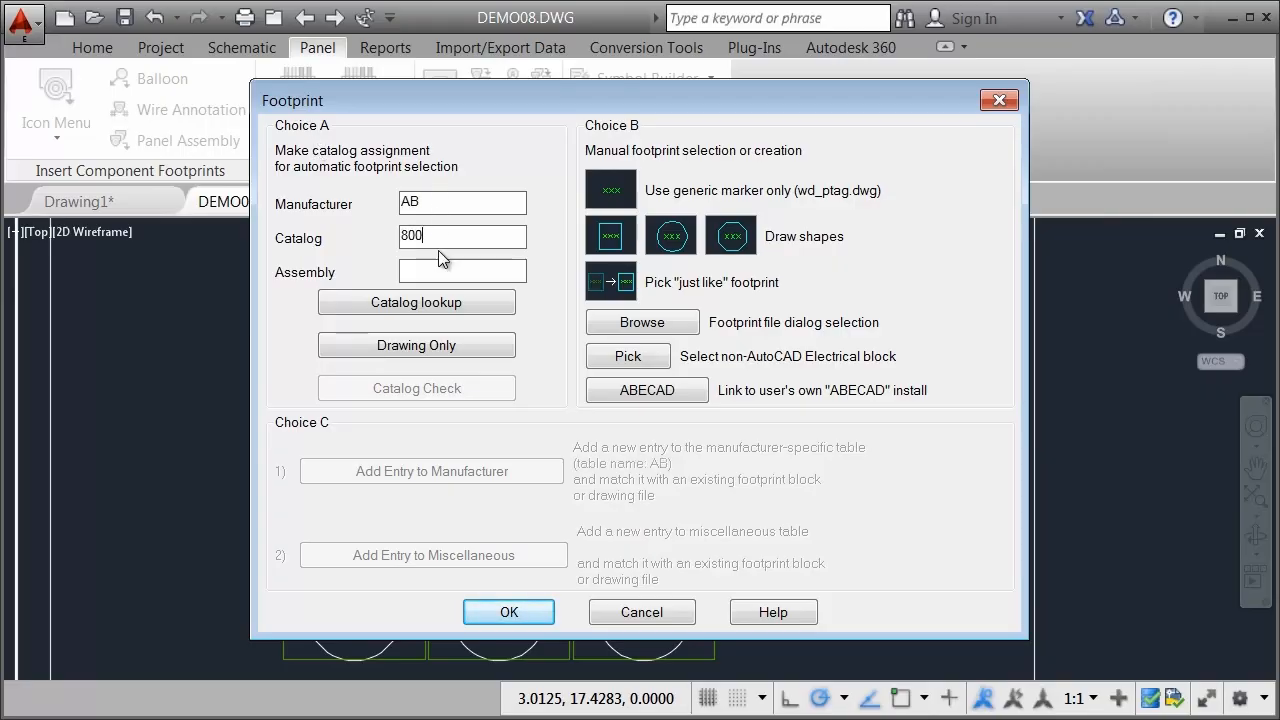
click(448, 307)
click(448, 308)
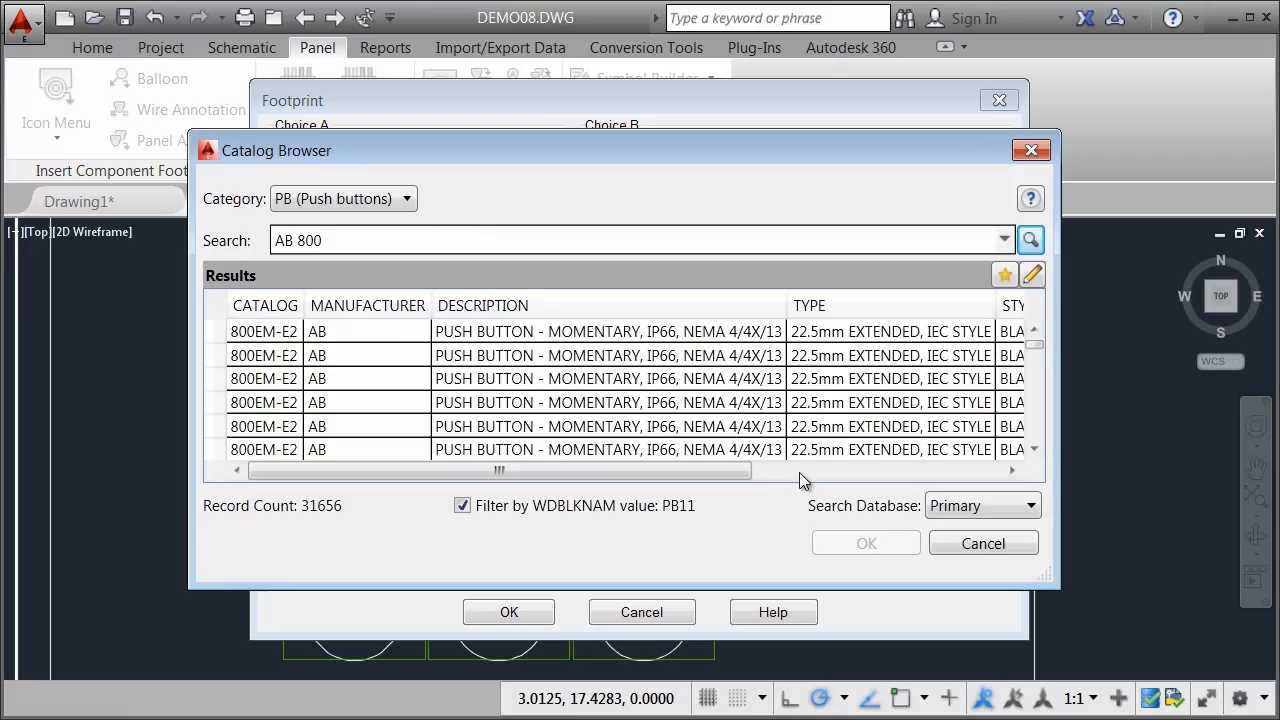
click(963, 546)
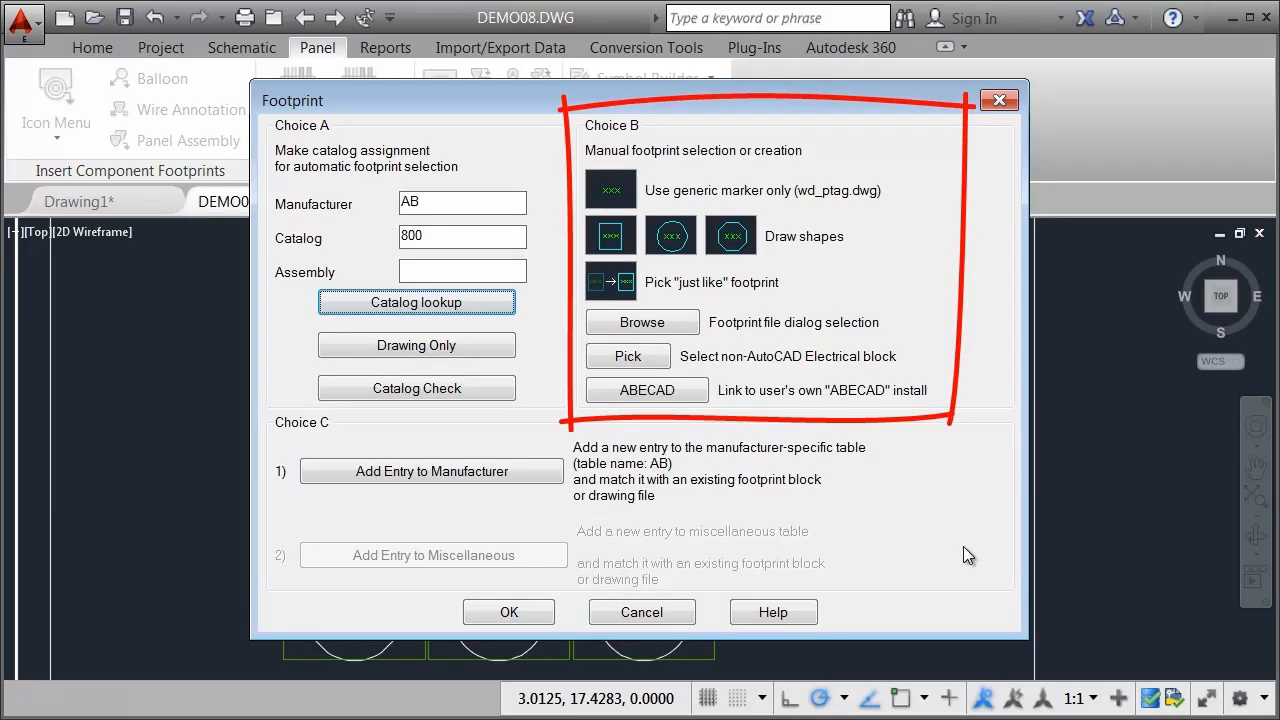
click(656, 609)
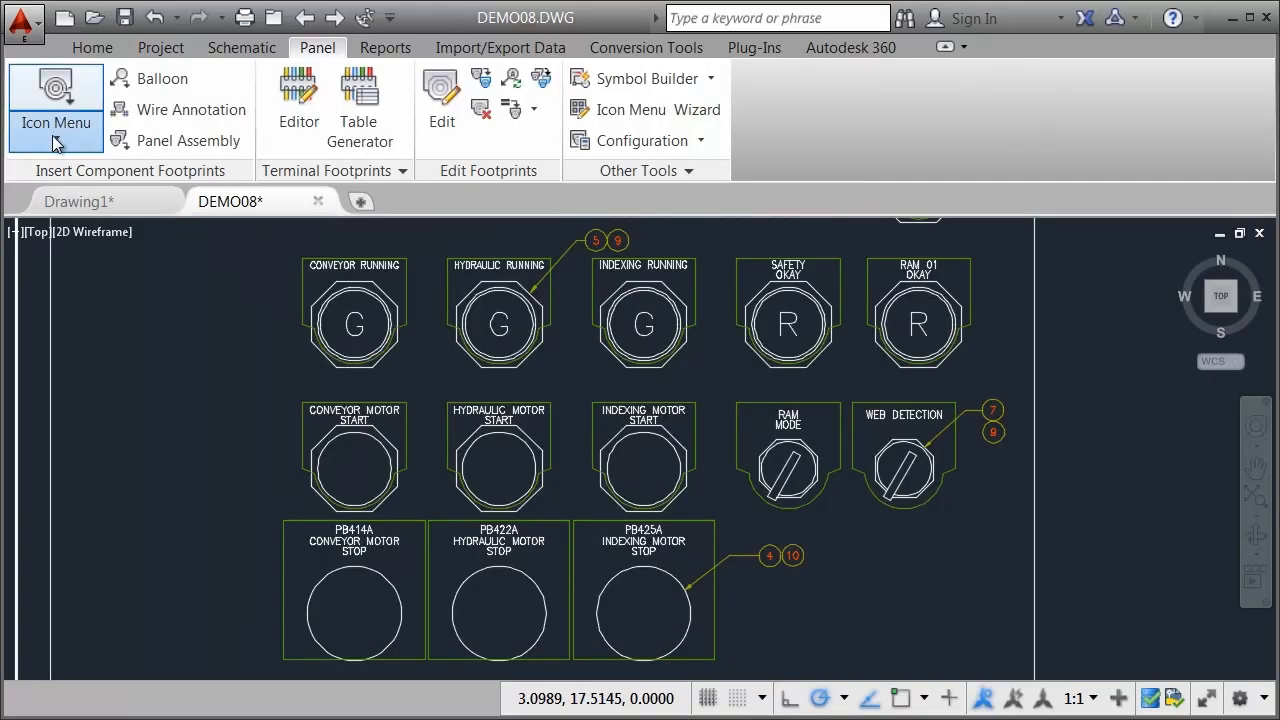
- From the project's schematic components list, mark the existing ones and choose PB629, LT728 and LT730 for footprint insertion using the footprint tables
click(55, 143)
click(84, 237)
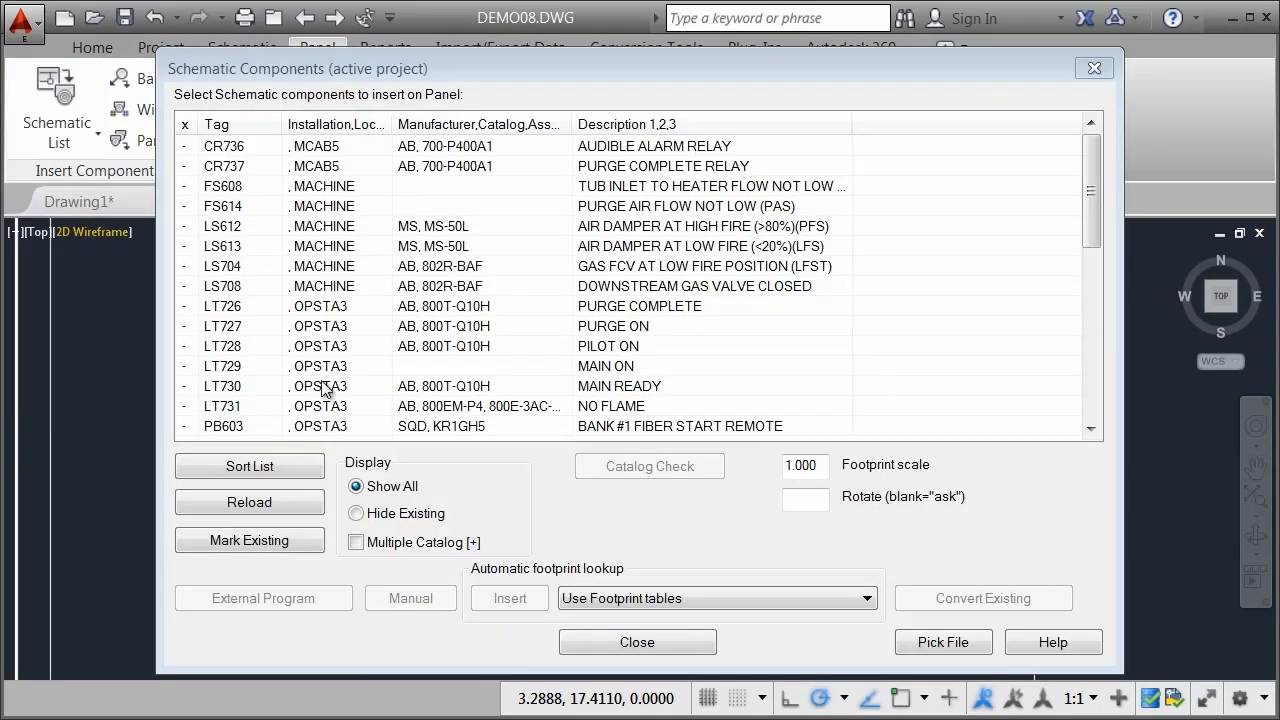
click(279, 541)
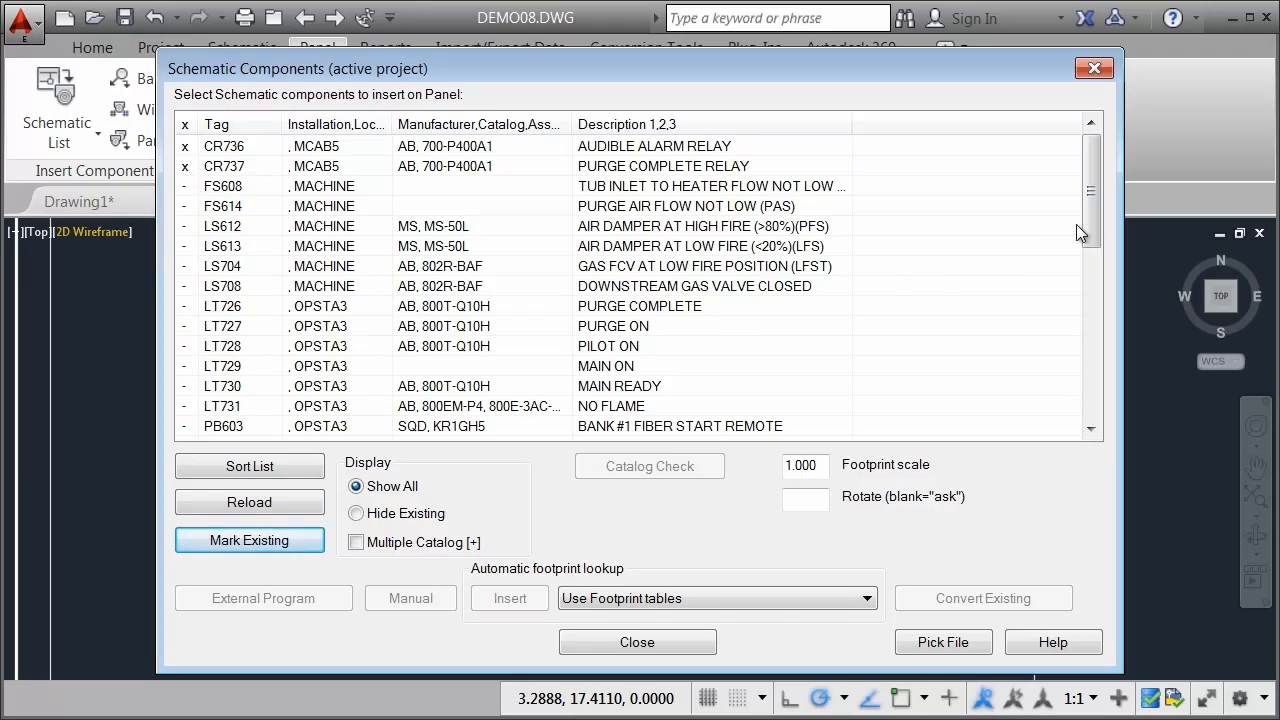
drag(1092, 222, 1095, 268)
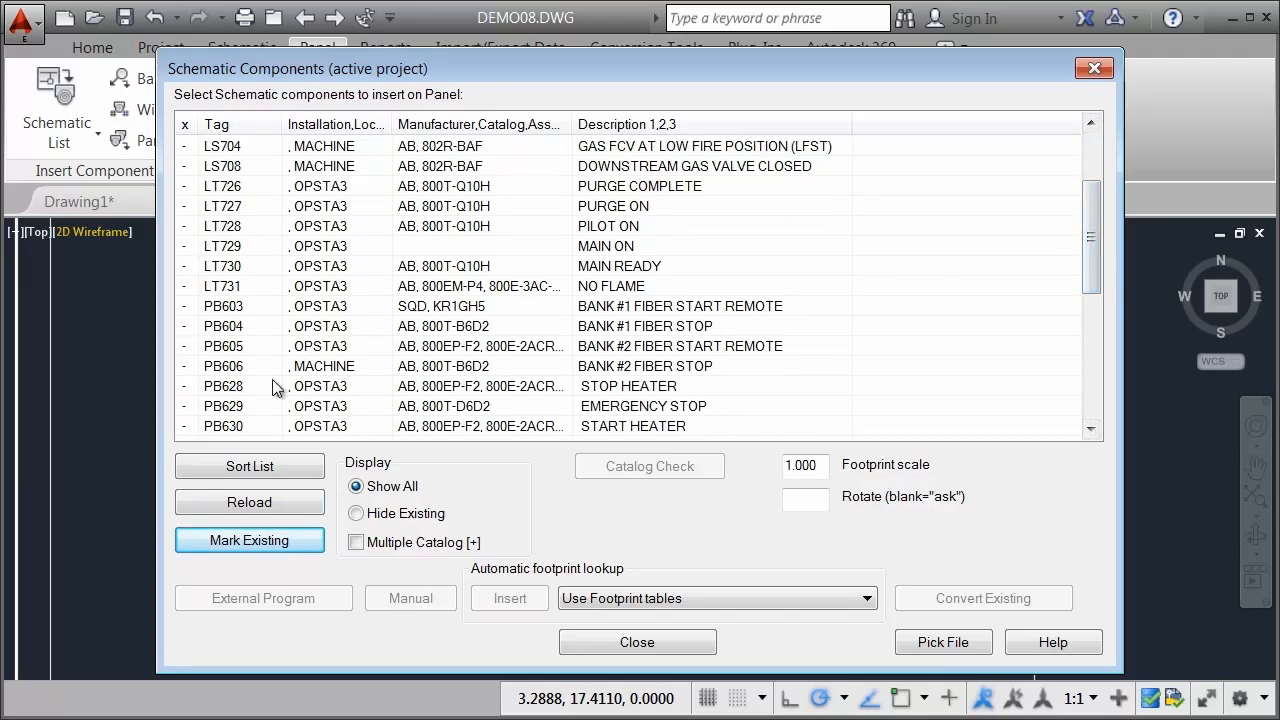
click(232, 408)
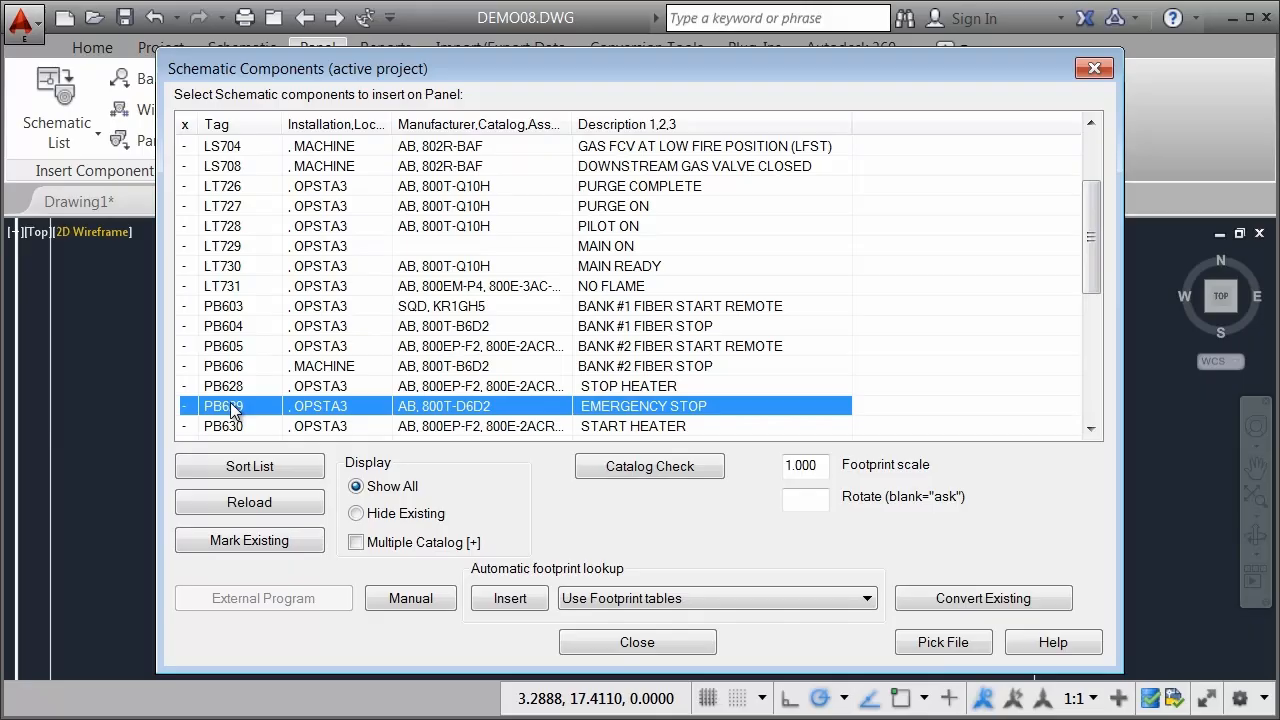
ctrl+click(242, 224)
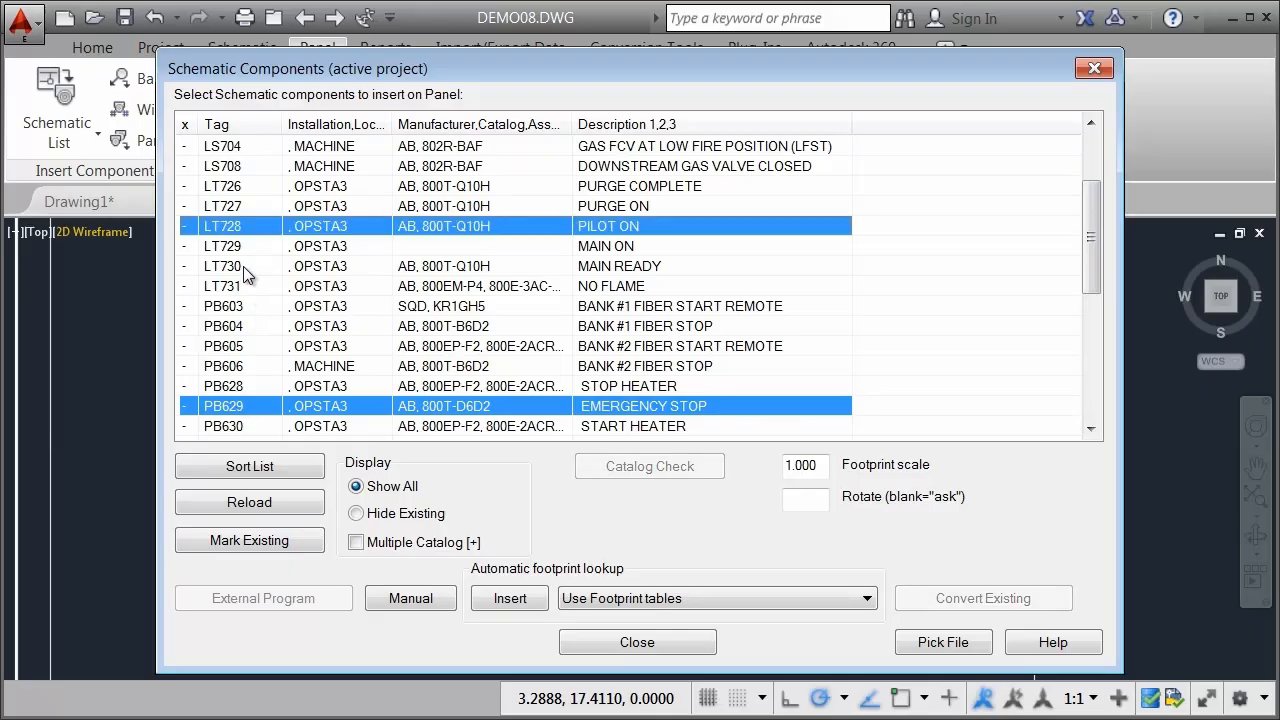
ctrl+click(243, 266)
click(520, 598)
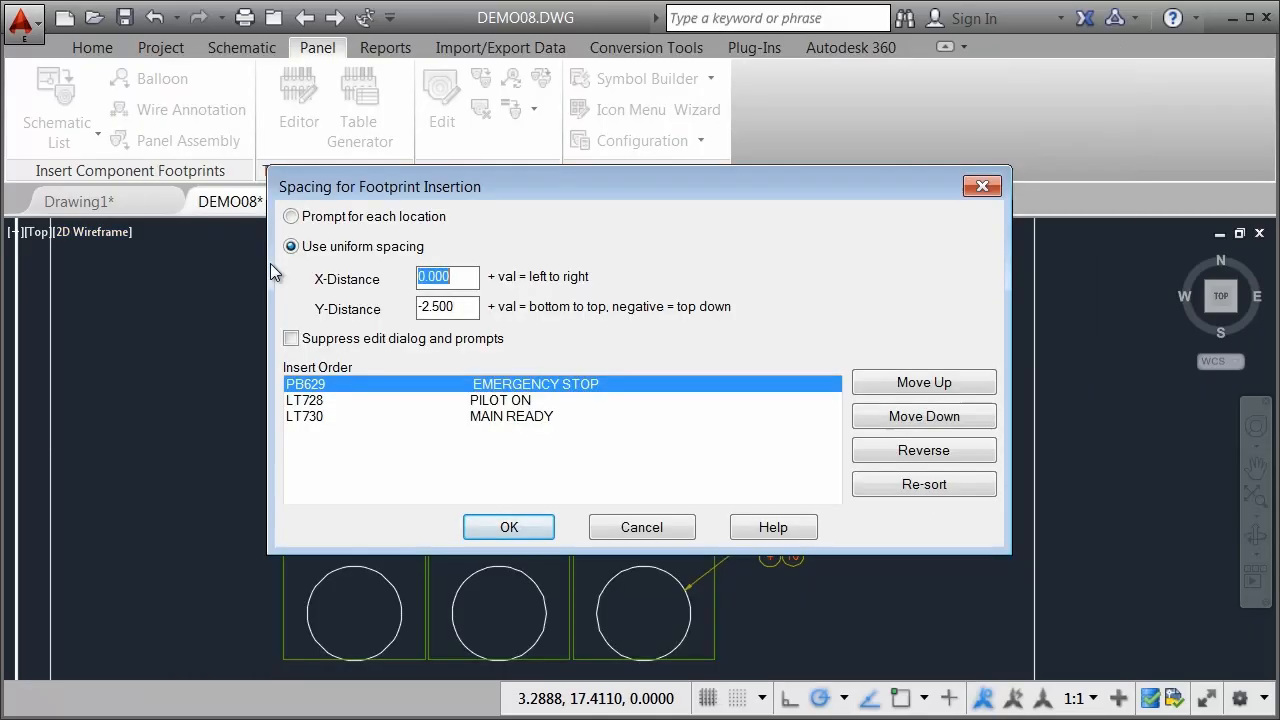
- Order PB629 last, keep uniform spacing of X 0.000 and Y -2.500, and place the first footprint left of the CONVEYOR RUNNING light
click(907, 416)
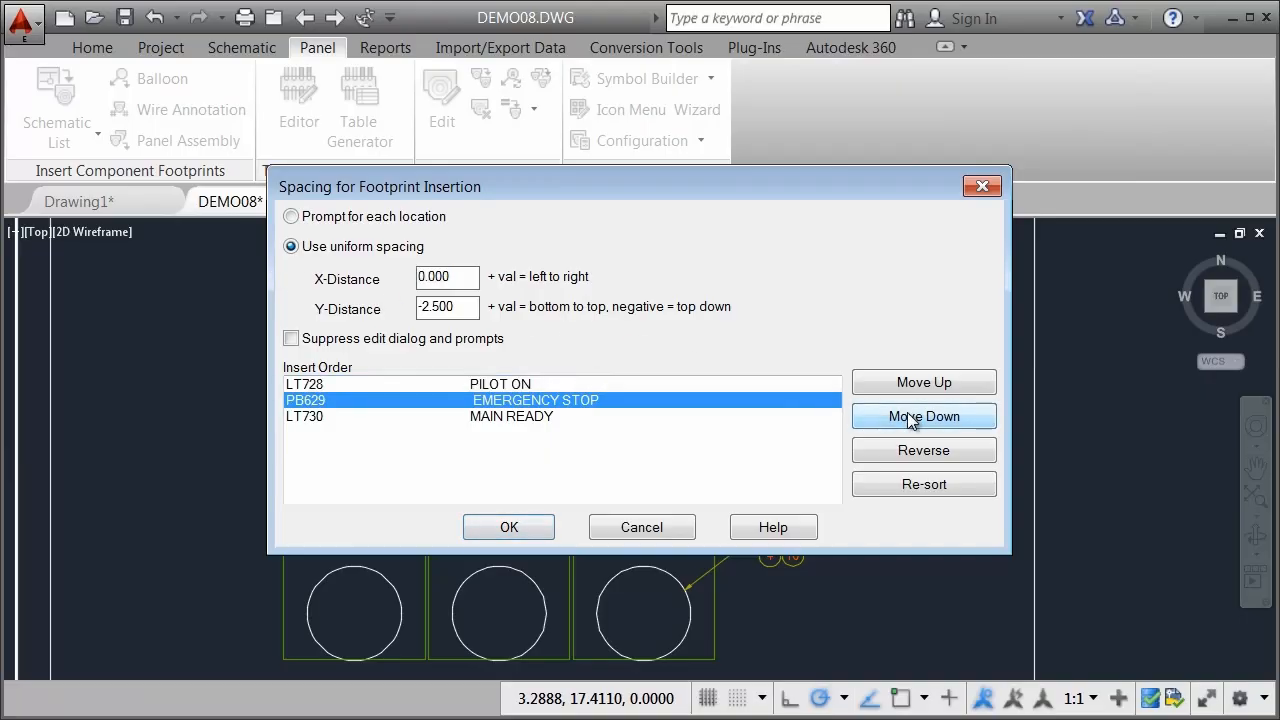
click(907, 416)
click(510, 528)
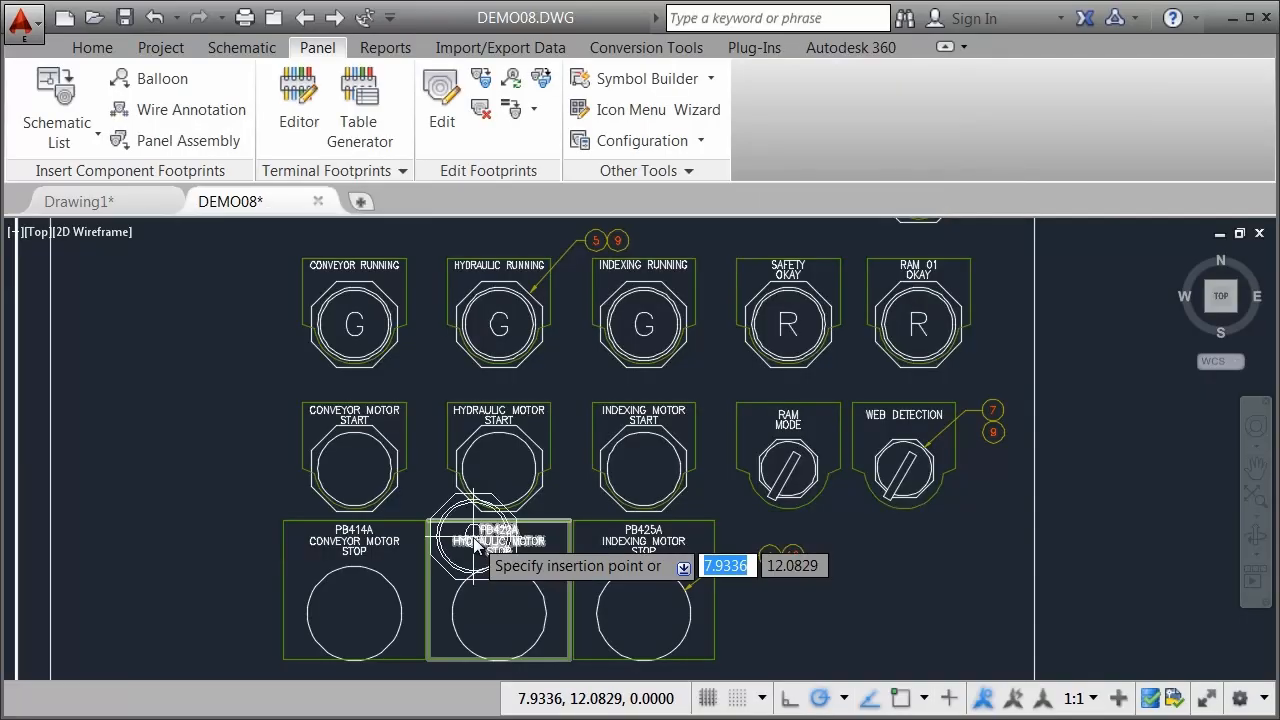
click(192, 325)
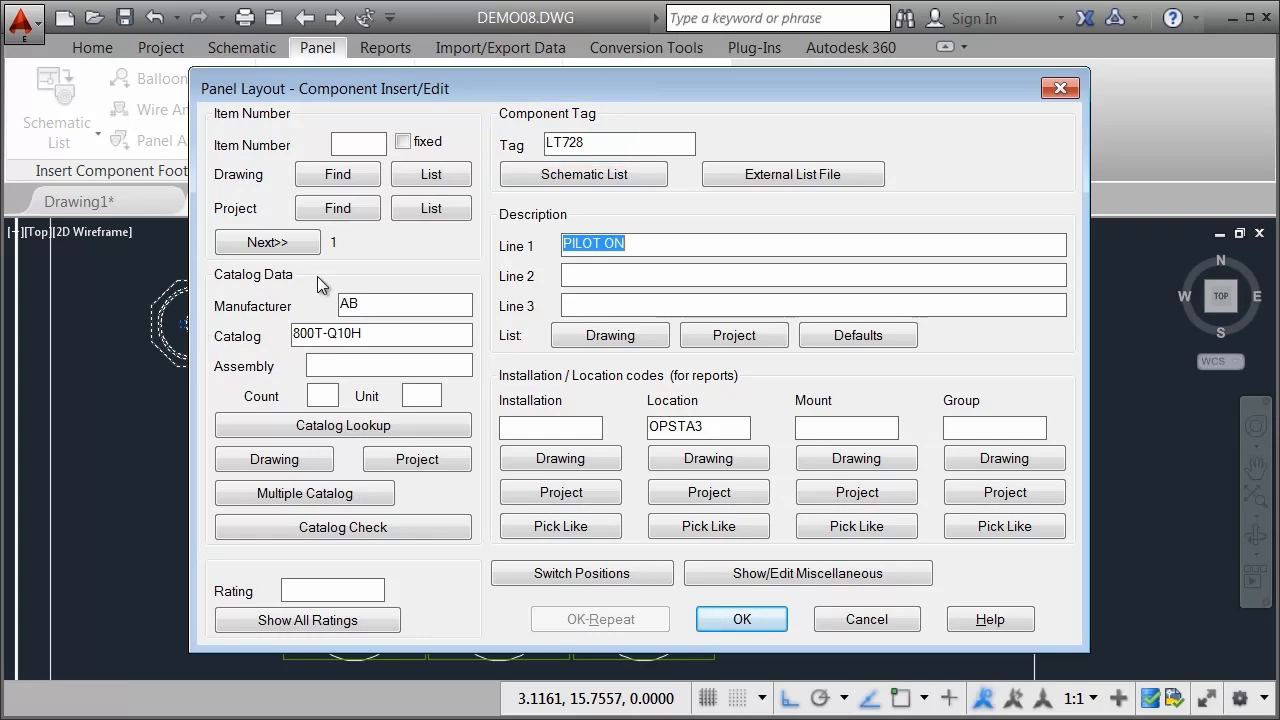
- Assign item number 1 to LT728, accept the LT730 and PB629 footprints beneath it, and close the schematic components list
click(302, 244)
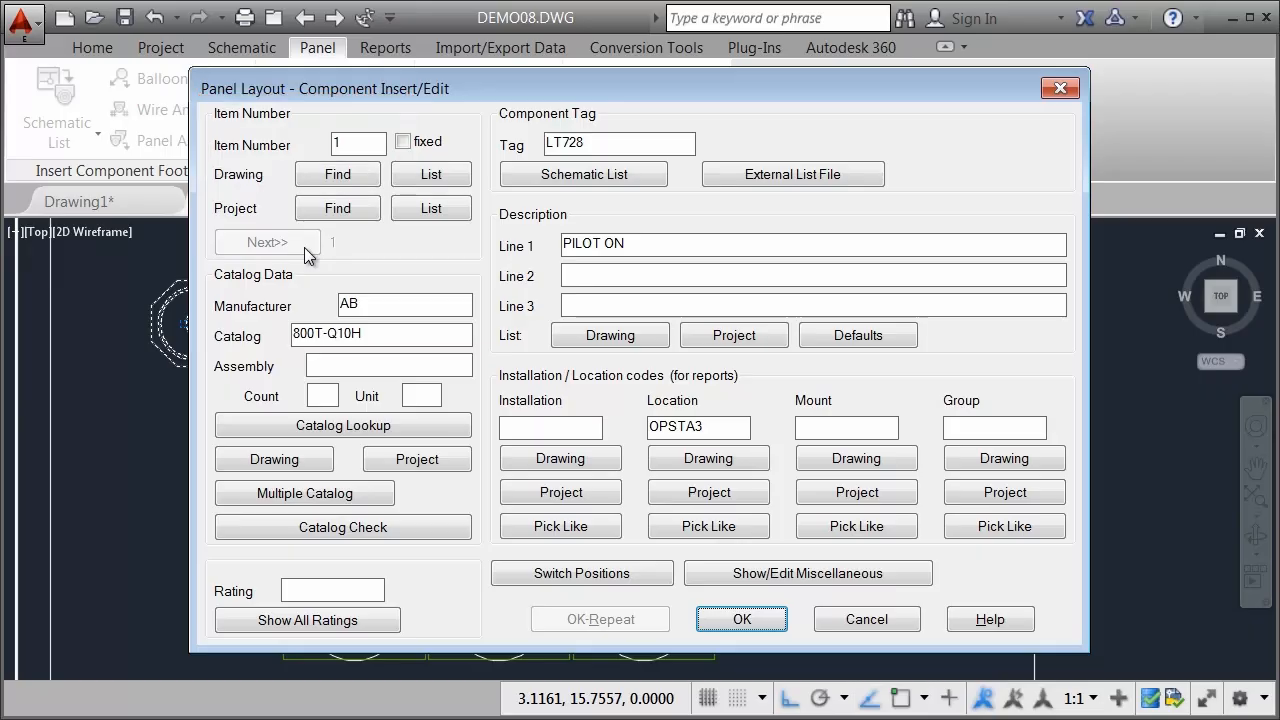
click(765, 623)
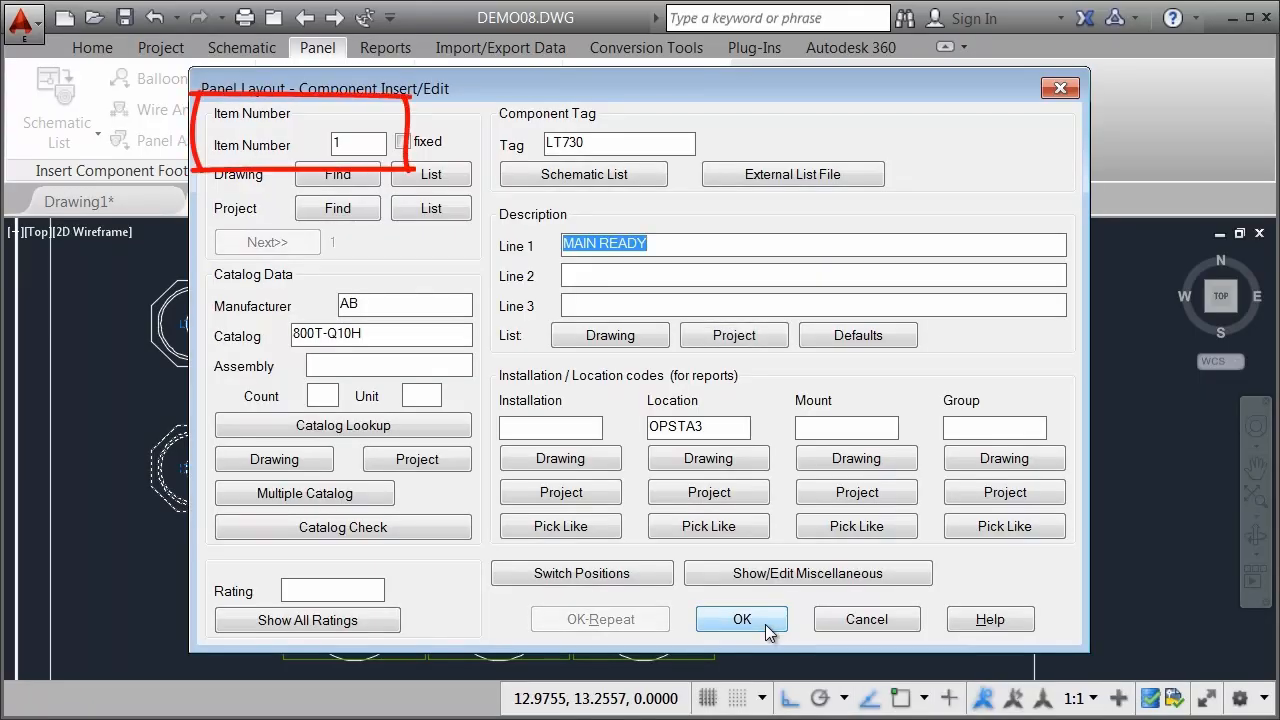
click(765, 624)
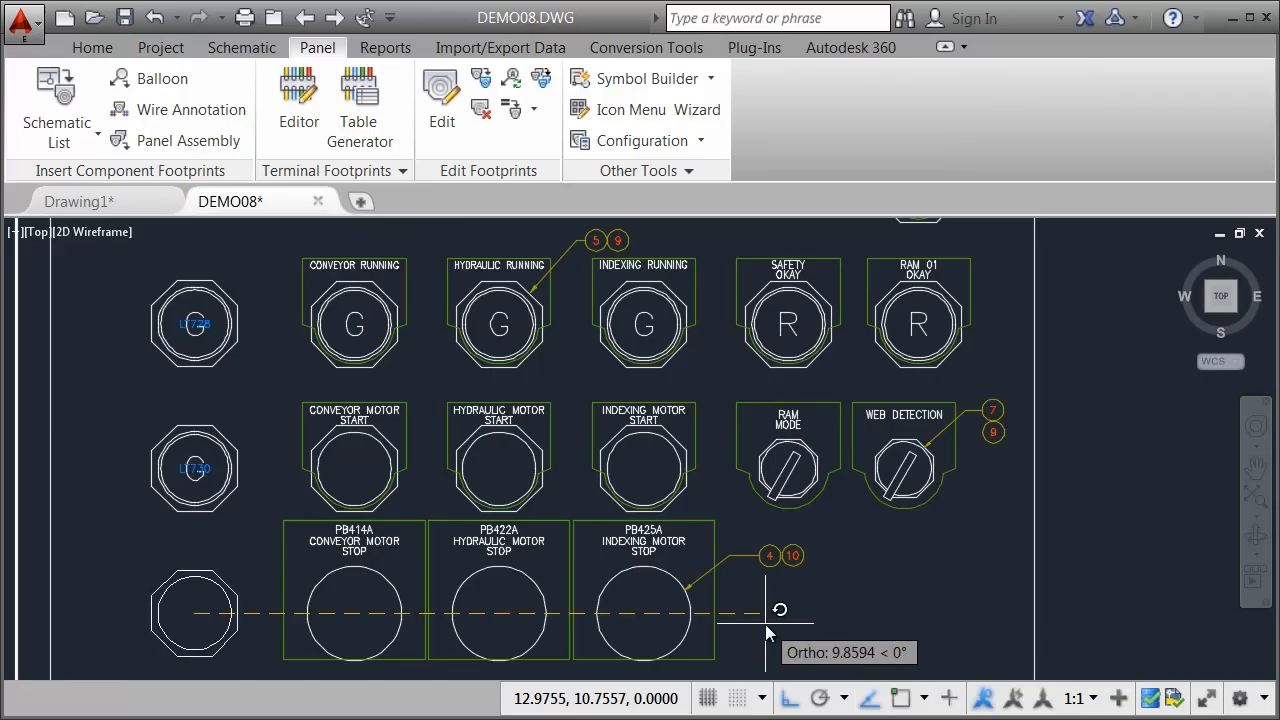
click(765, 624)
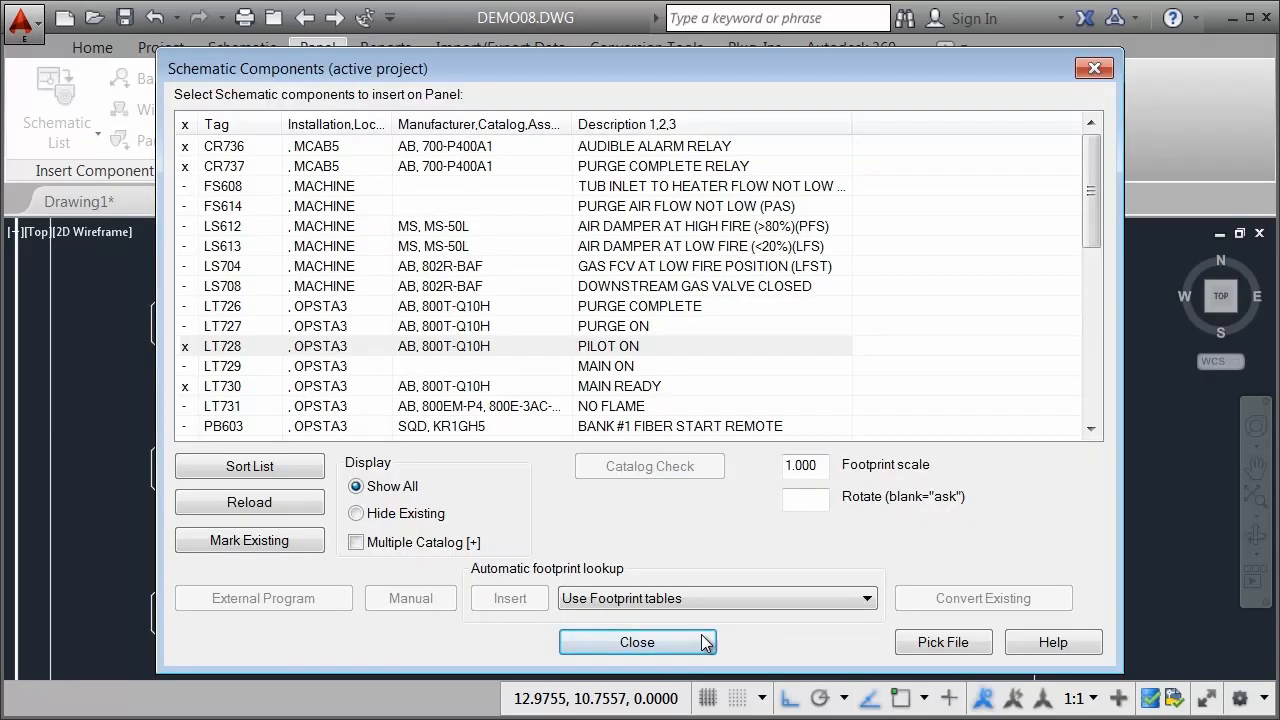
click(662, 640)
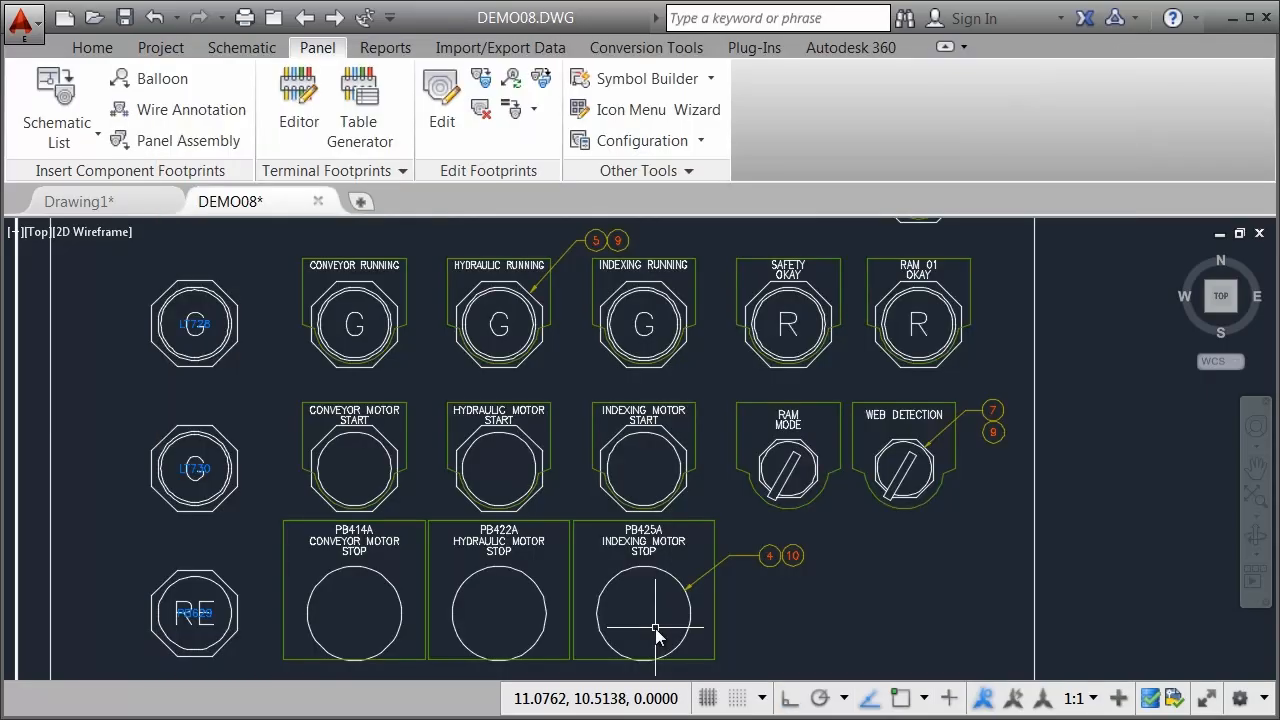
- Edit the PB629 emergency stop footprint and change its catalog assignment to AB 800H-DR6JA through a catalog lookup
right_click(209, 585)
click(205, 514)
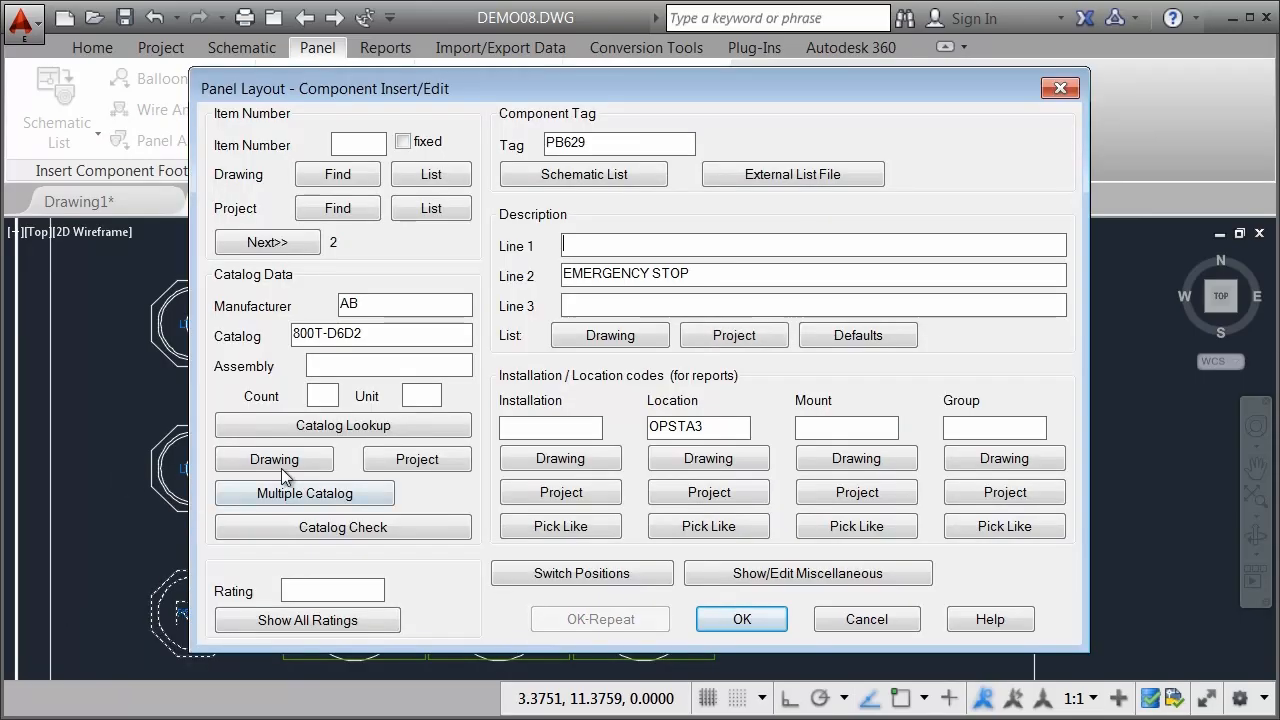
click(348, 428)
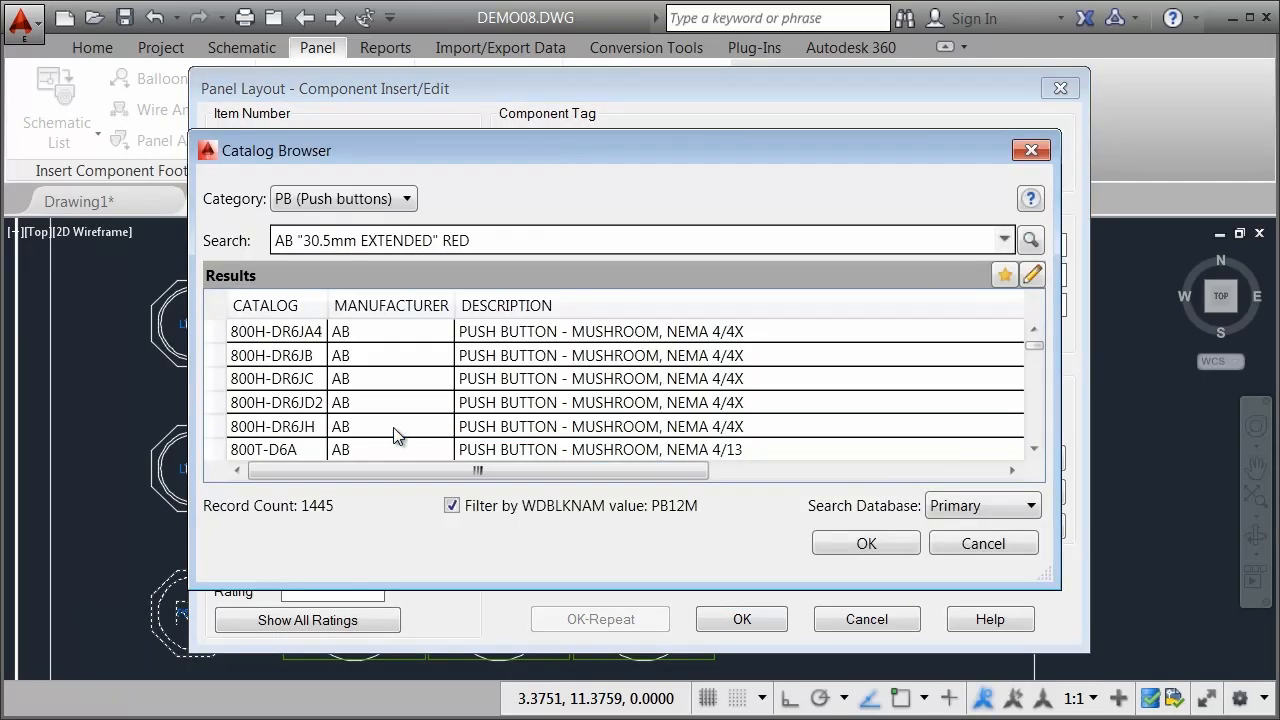
scroll(395, 435, up, 1)
double_click(305, 379)
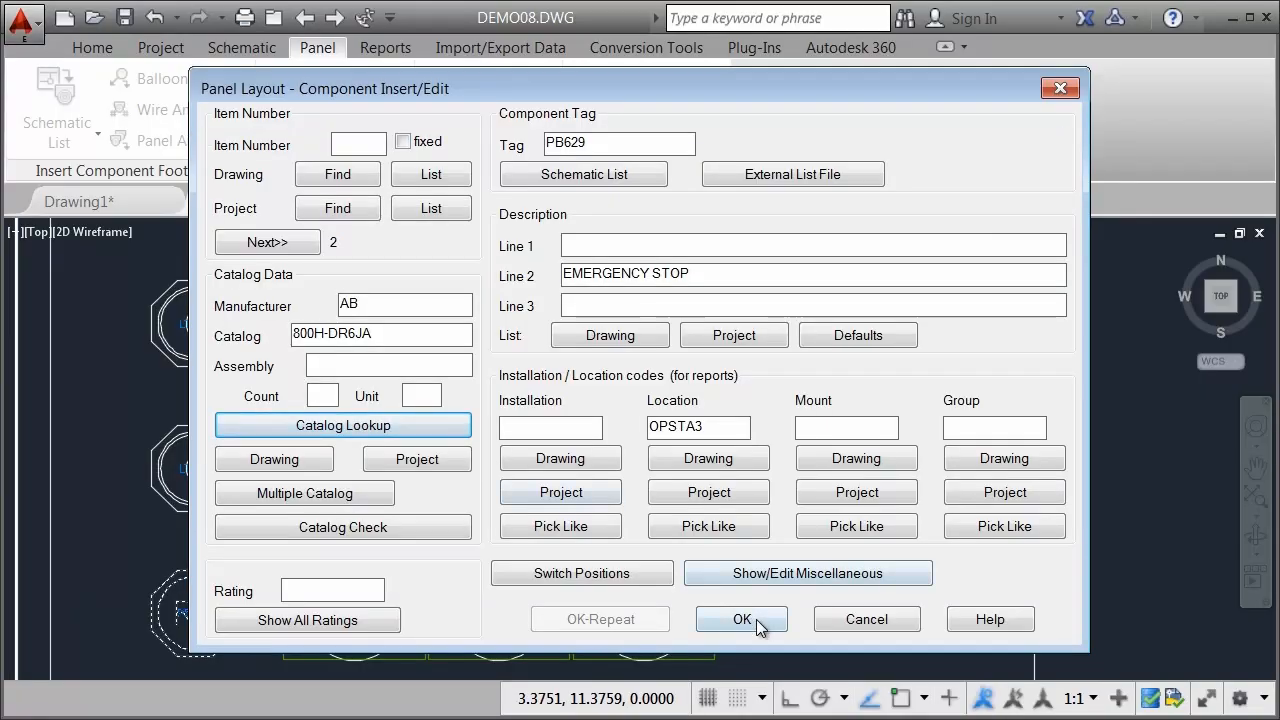
click(757, 621)
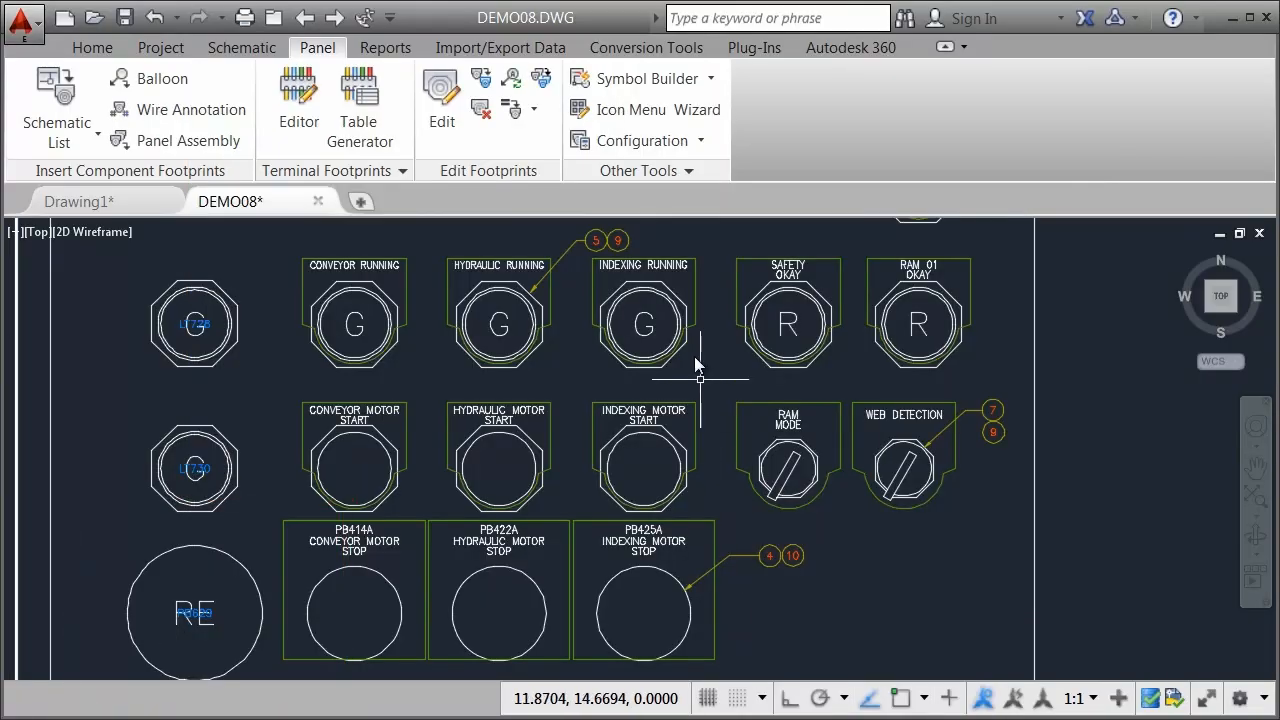
- Review the panel drawing configuration and its balloon setup options for DEMO08, and cancel both dialogs
click(643, 145)
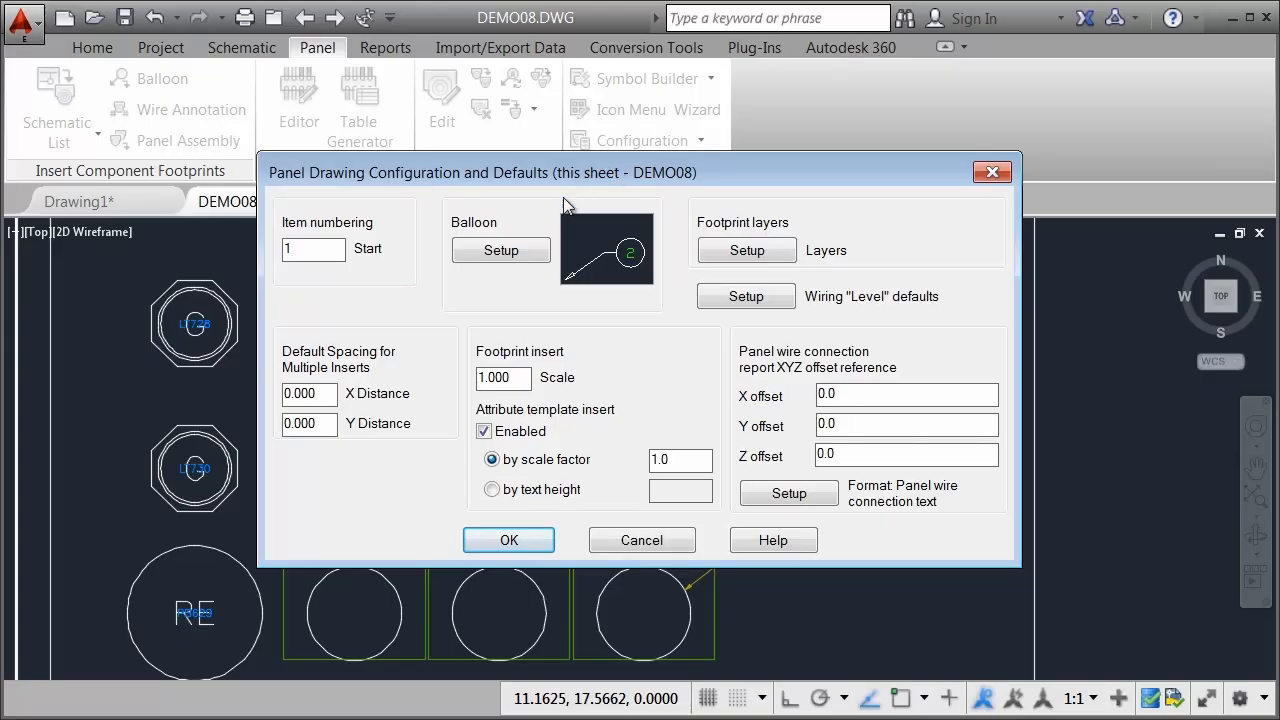
click(503, 250)
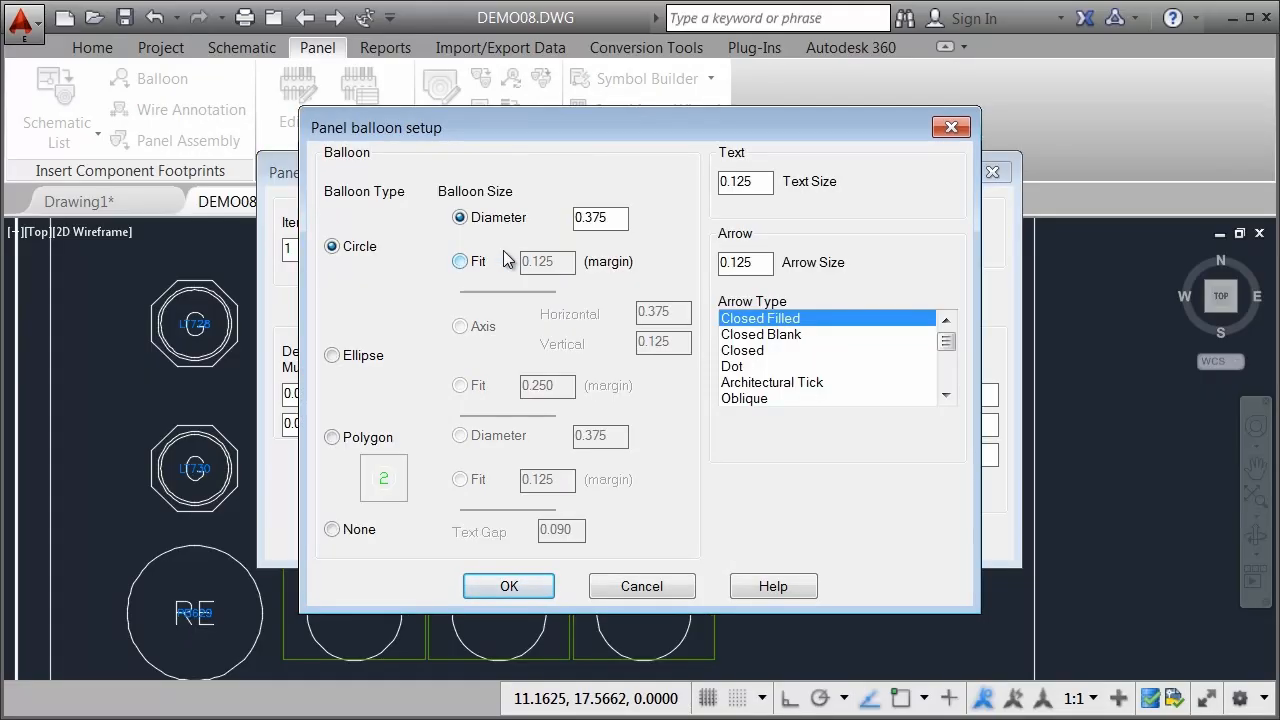
click(664, 592)
click(657, 549)
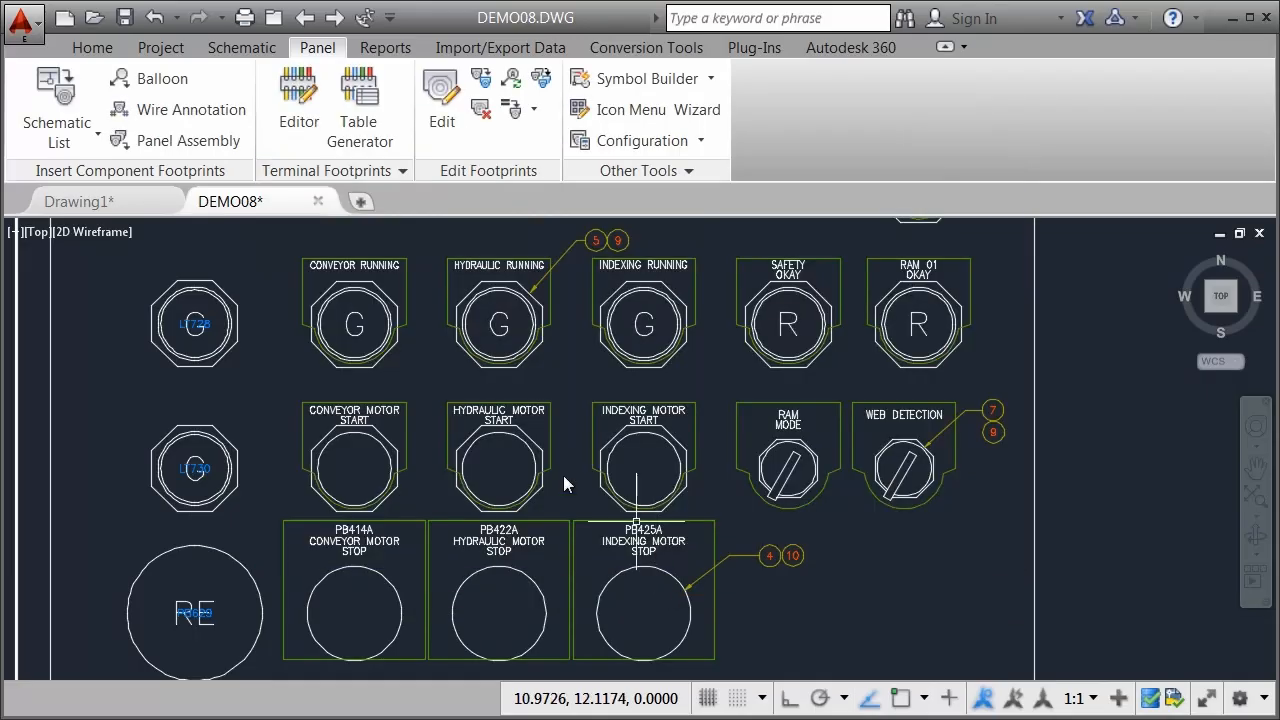
- Add an item balloon to the LT730 footprint and resequence item numbers from 1 for all manufacturers across the whole active drawing
click(168, 84)
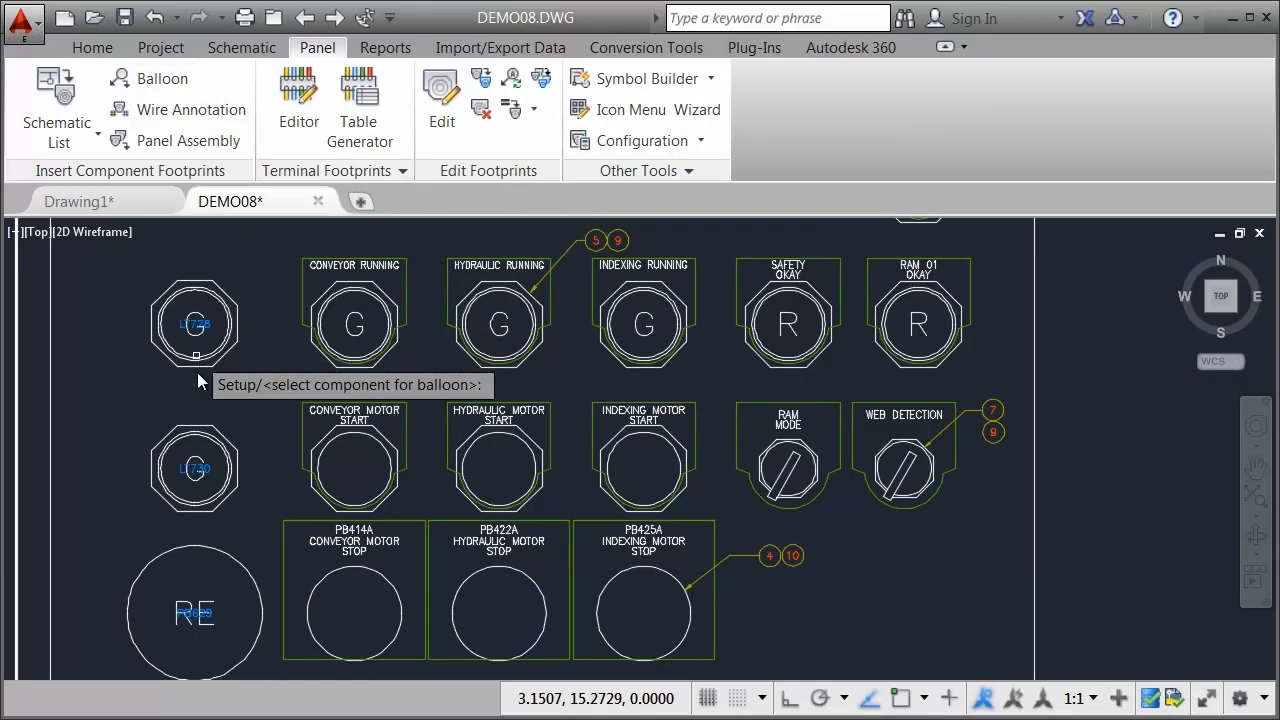
click(220, 437)
click(220, 434)
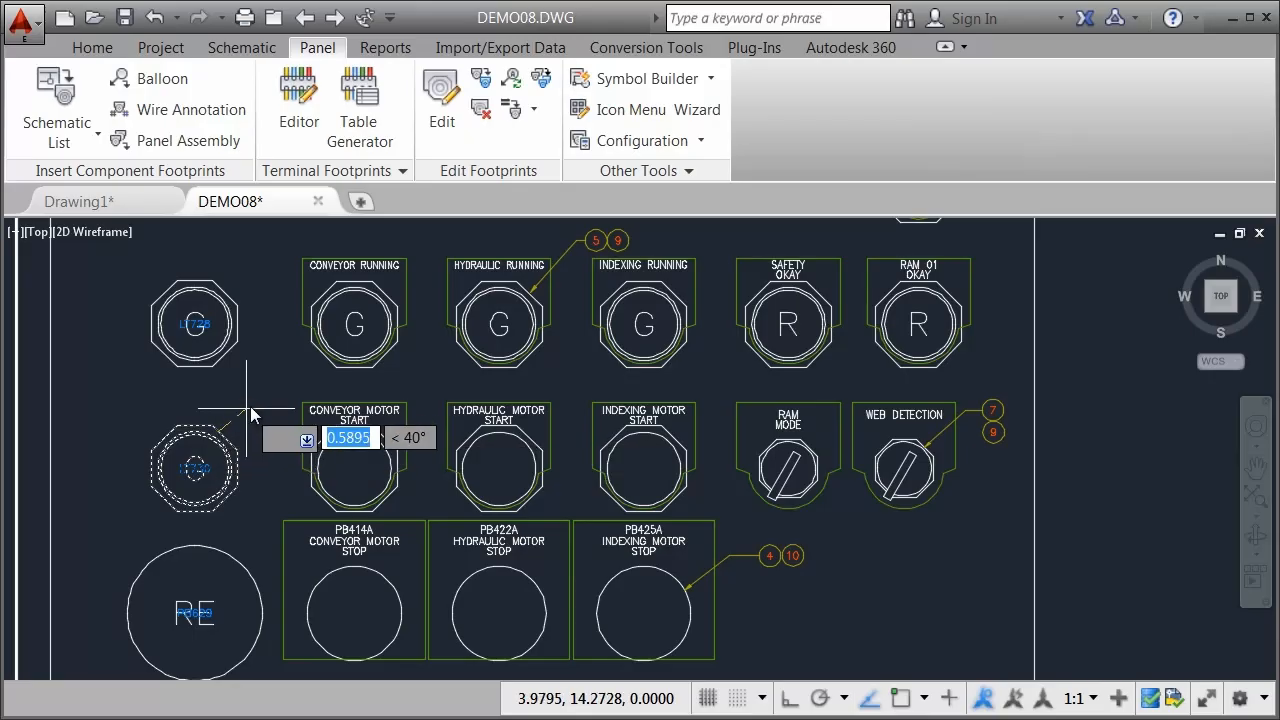
click(250, 405)
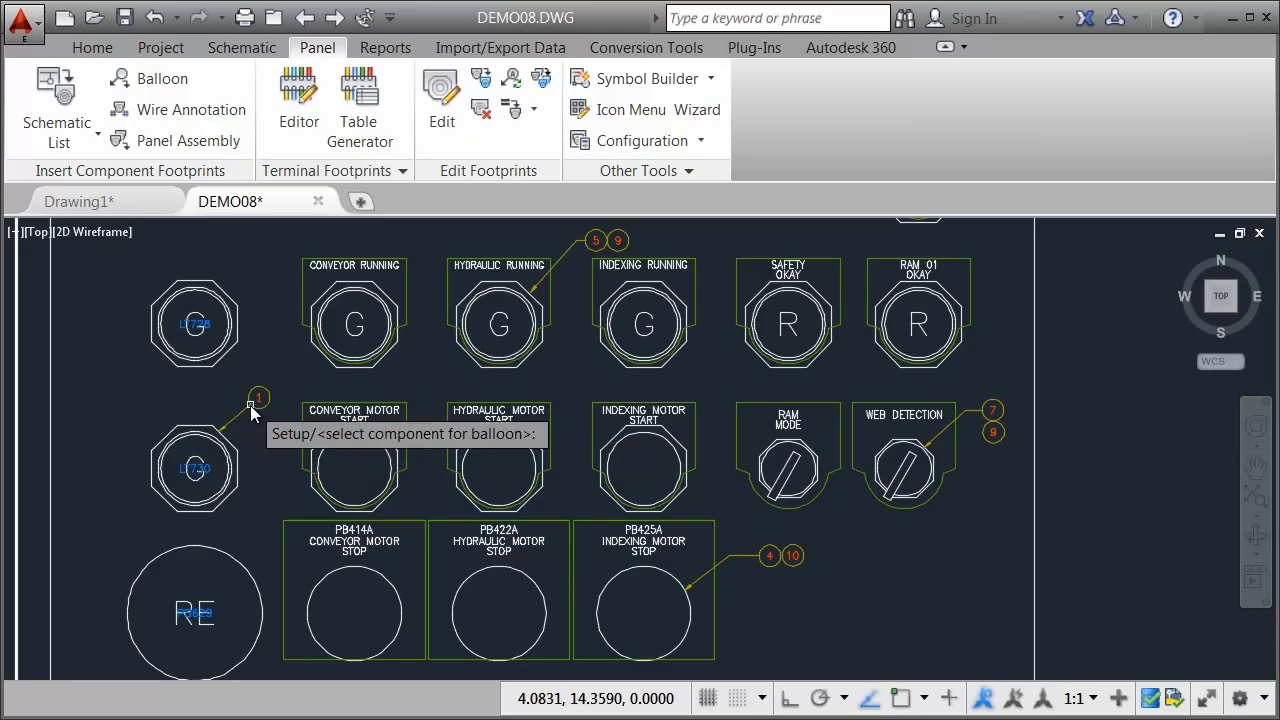
click(512, 80)
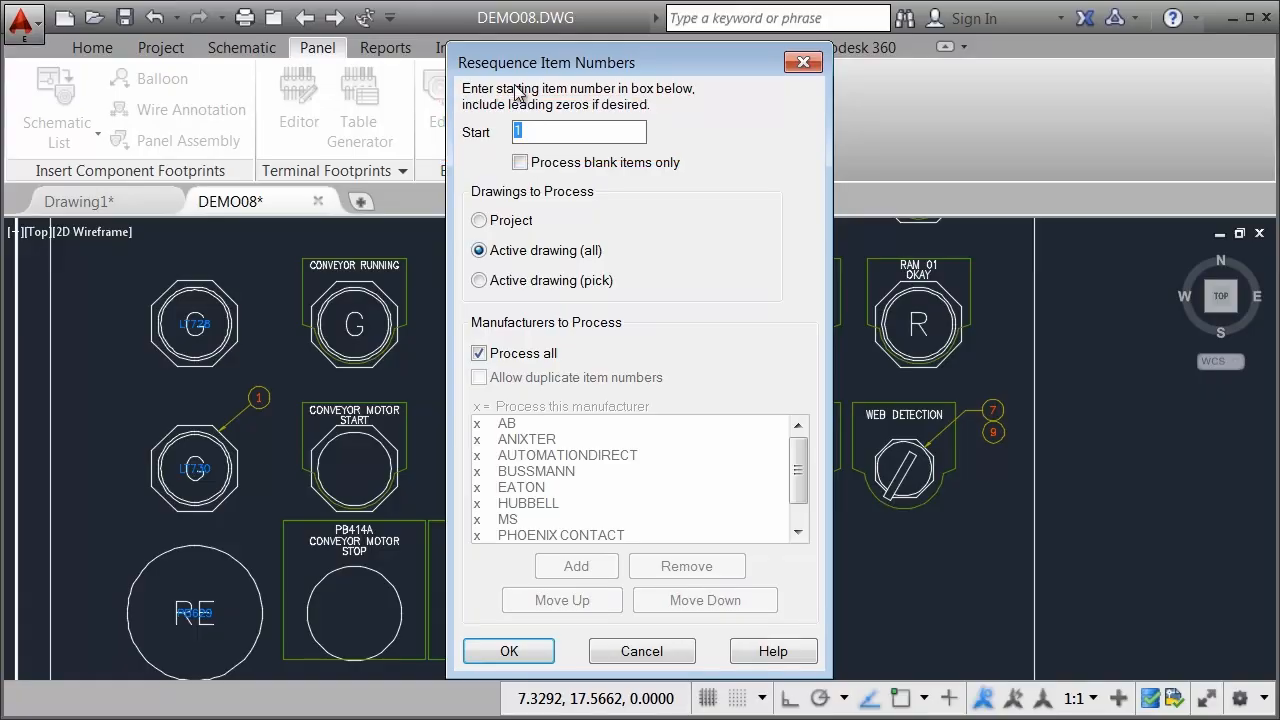
click(540, 655)
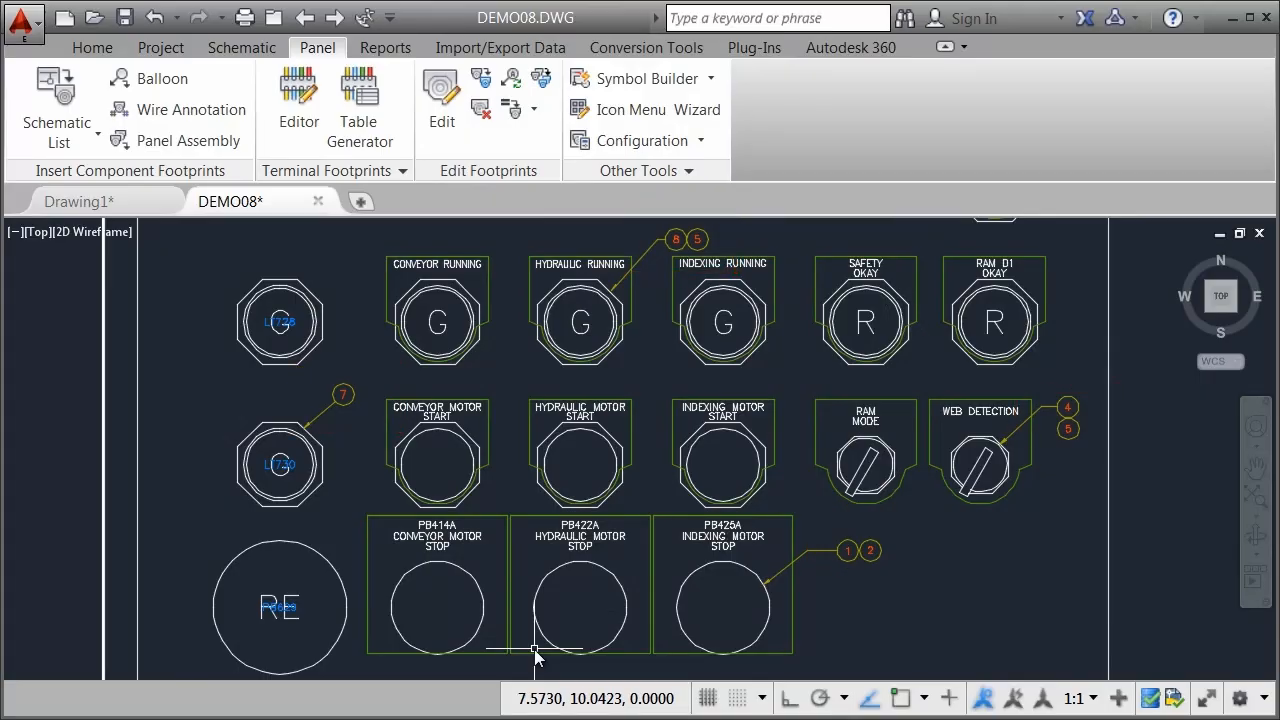
- Generate a panel Bill of Material report for the active drawing in normal tallied format
click(398, 49)
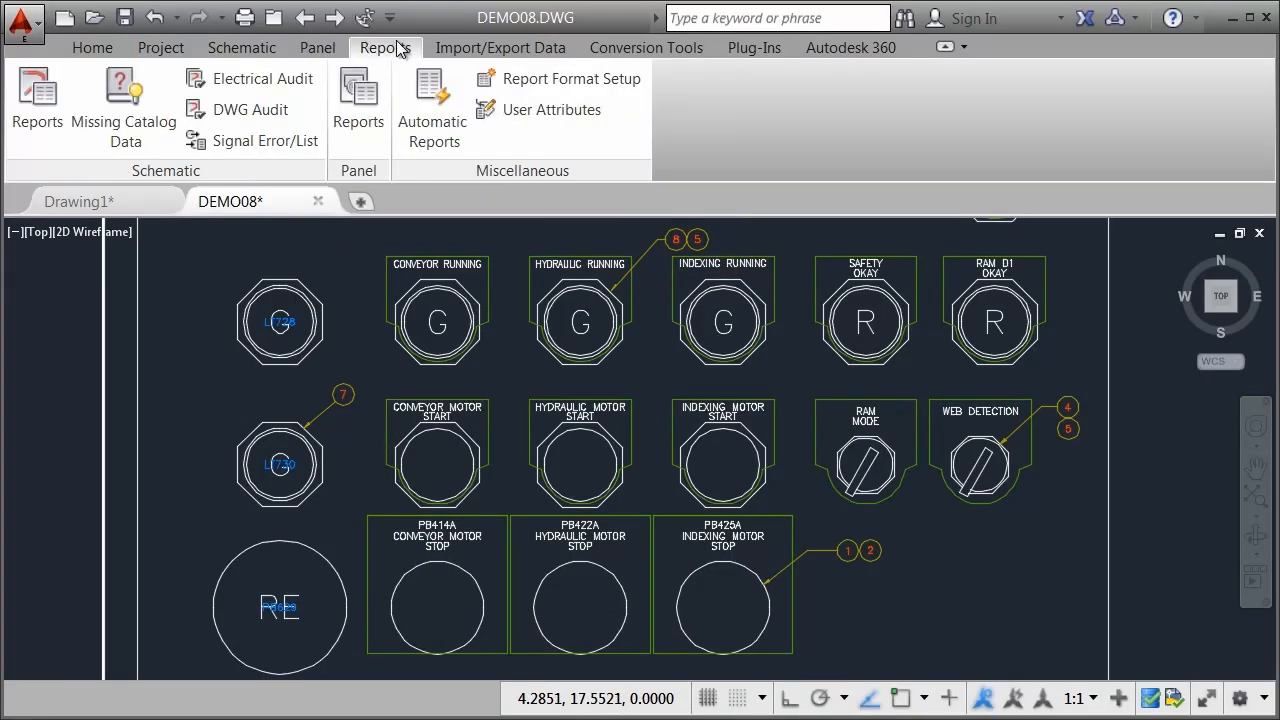
click(366, 106)
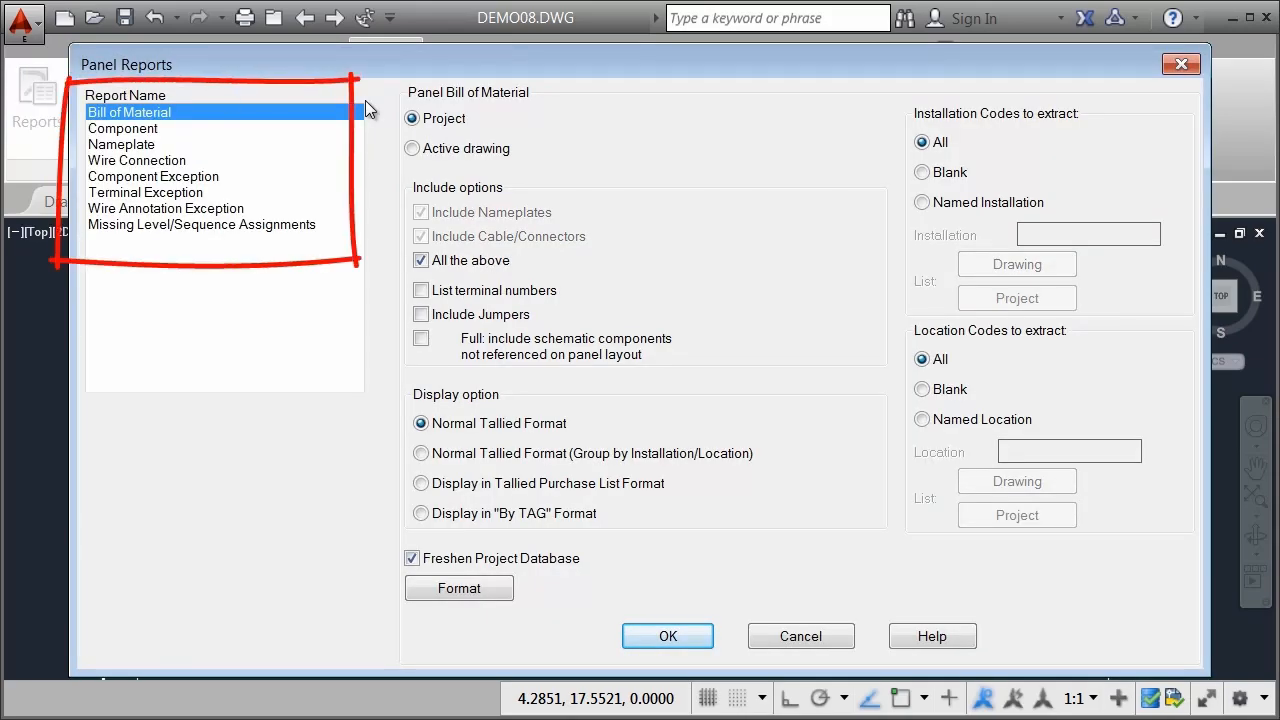
click(419, 150)
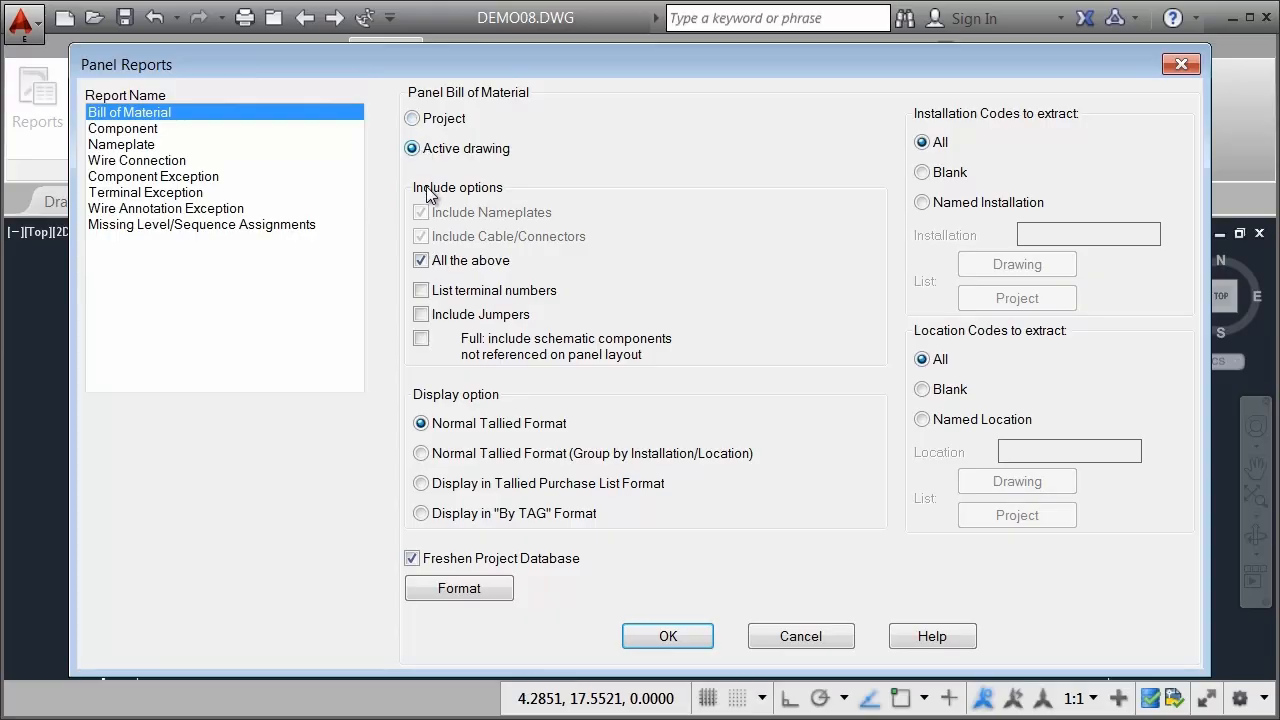
click(677, 635)
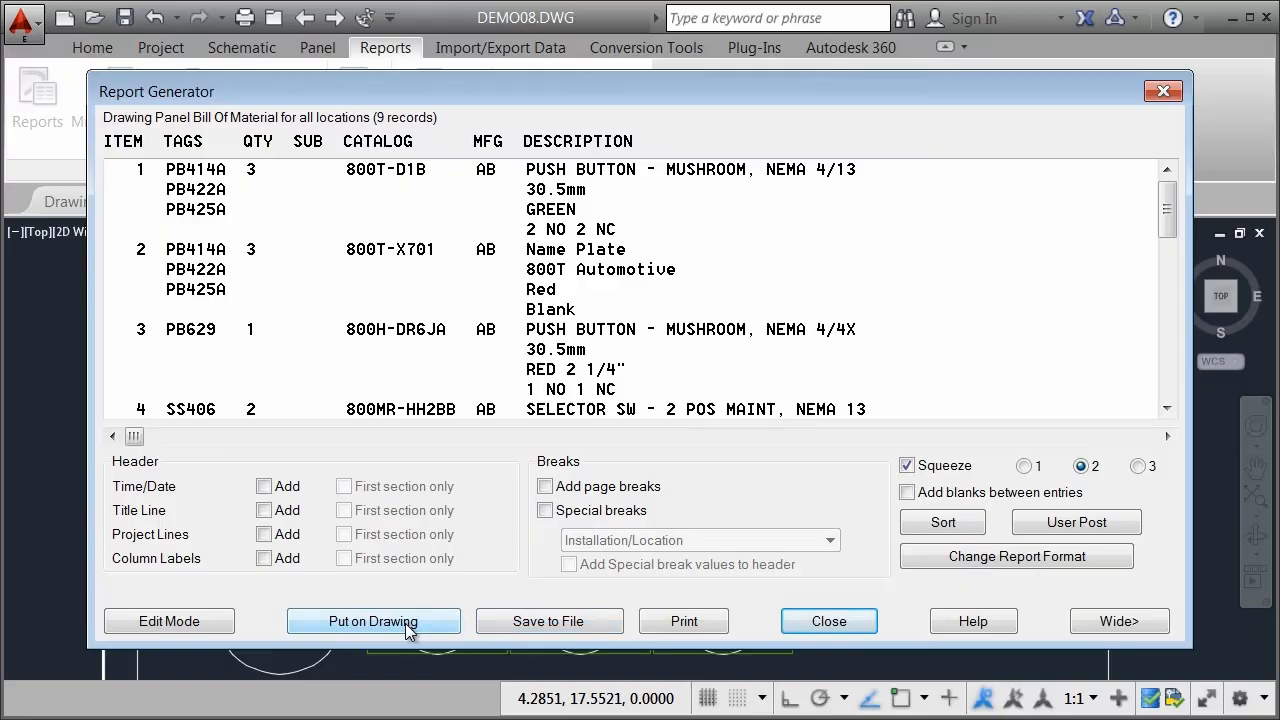
- Insert the panel bill of material as a new table with the Reports style, beside the title block of DEMO08
click(408, 624)
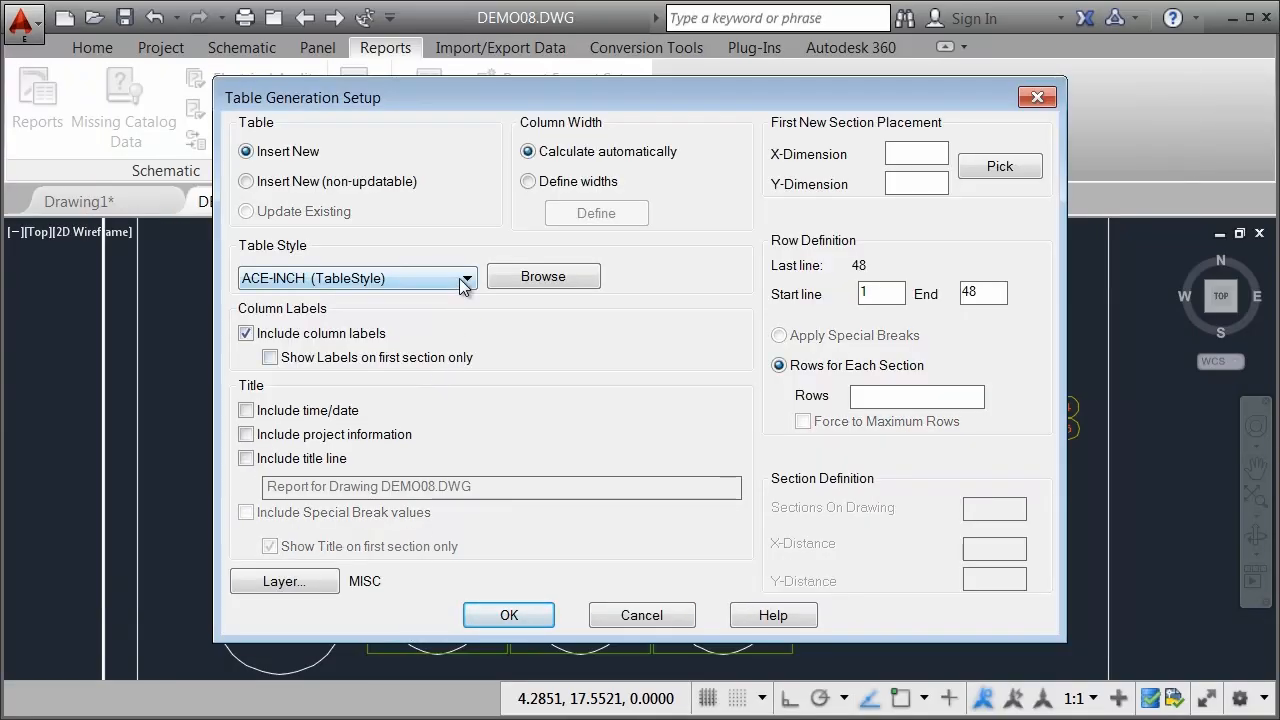
click(463, 279)
click(389, 394)
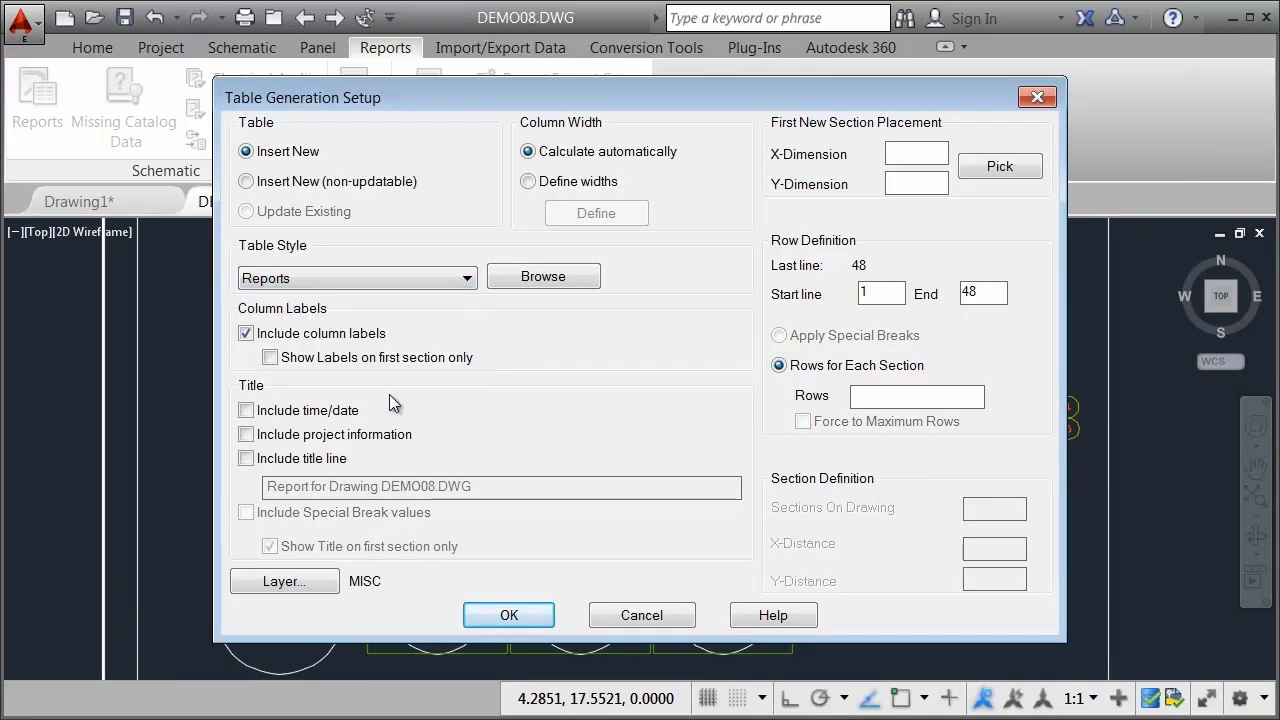
click(508, 616)
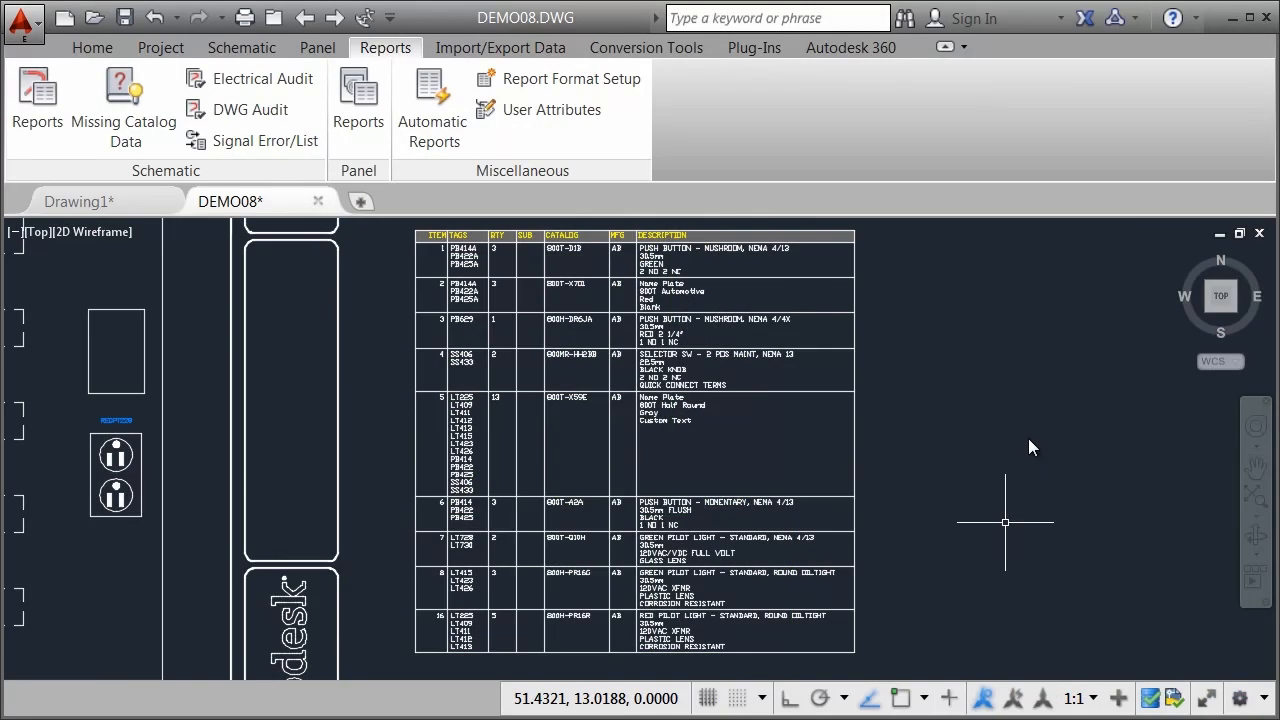
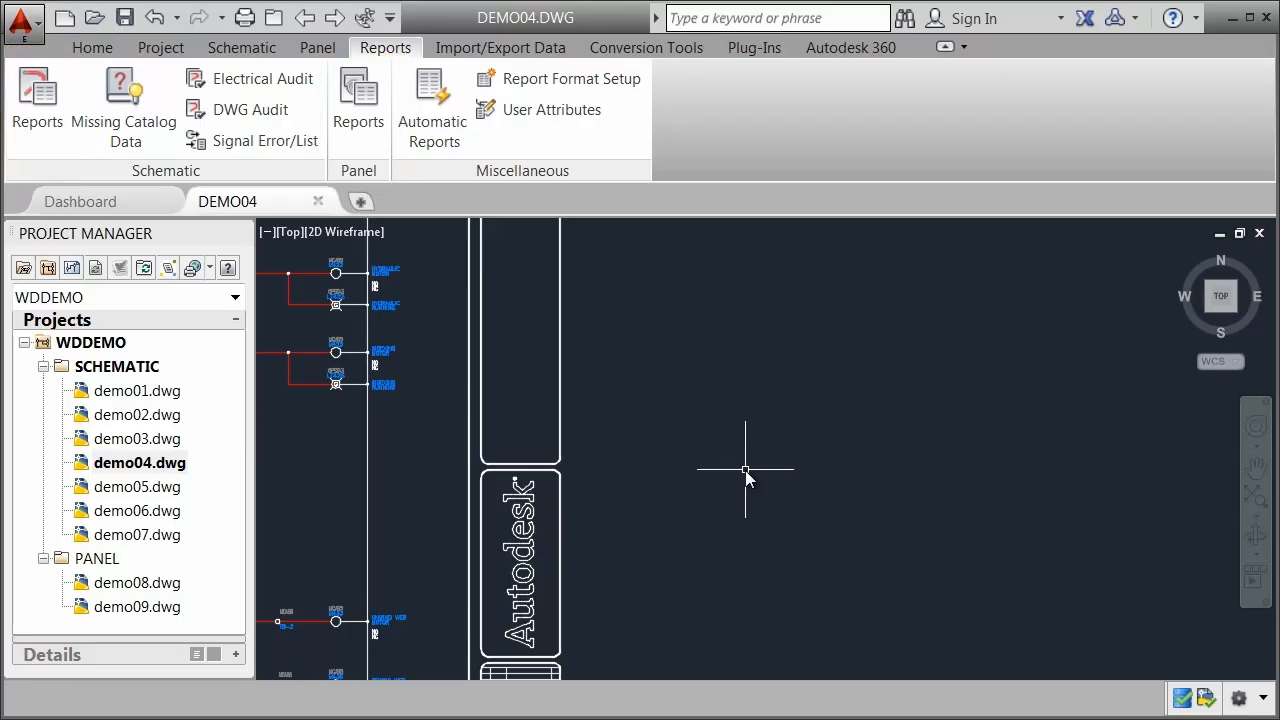
- Look over the panel report types and generate a schematic Bill of Material report for the active drawing DEMO04
click(356, 100)
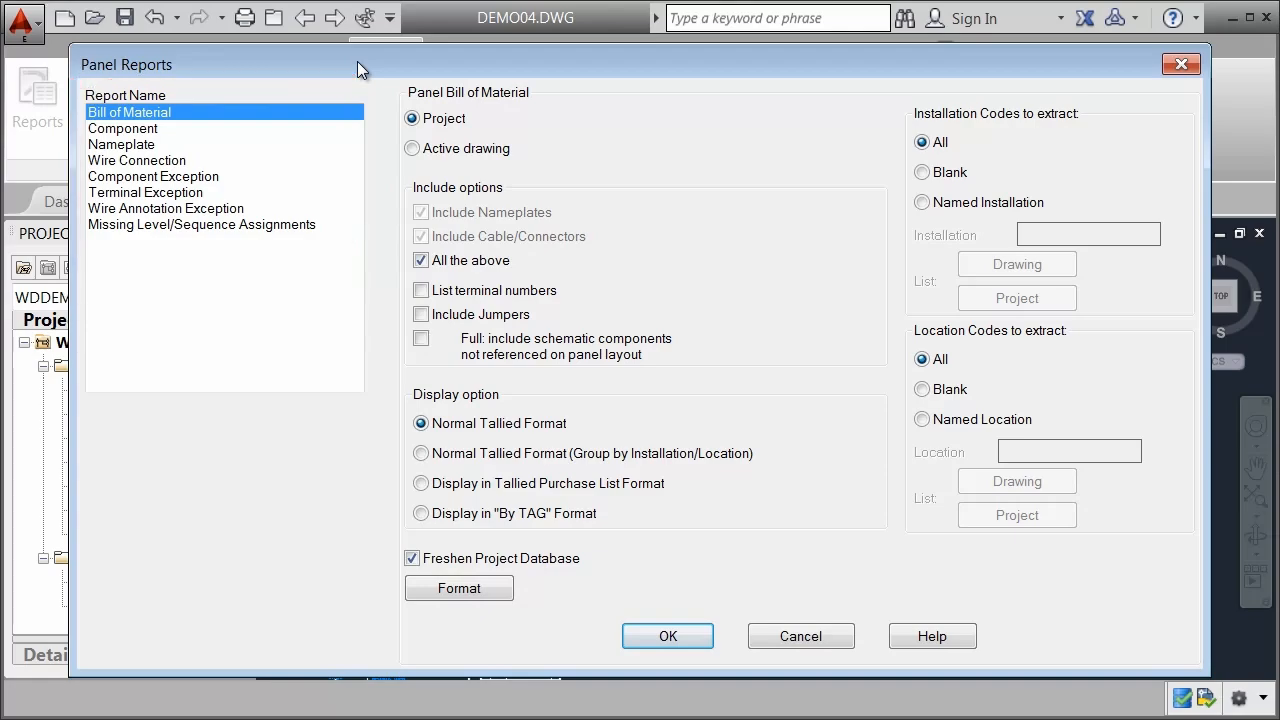
click(820, 635)
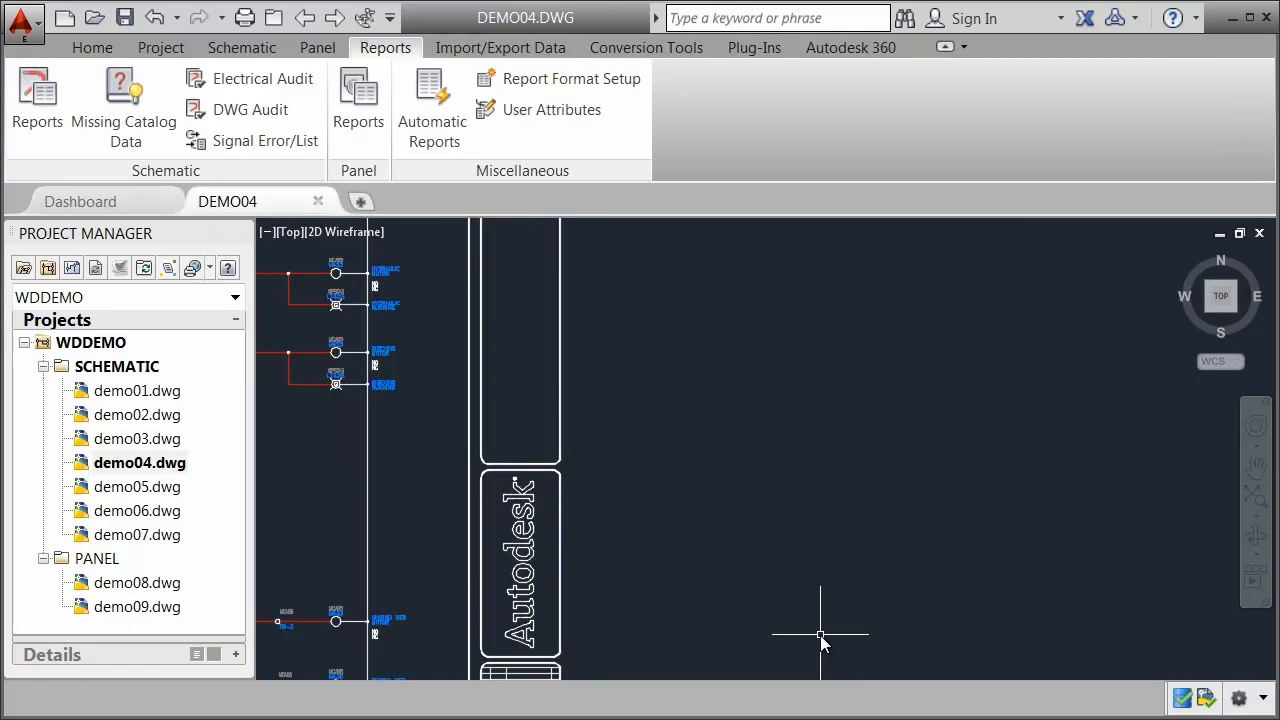
click(42, 130)
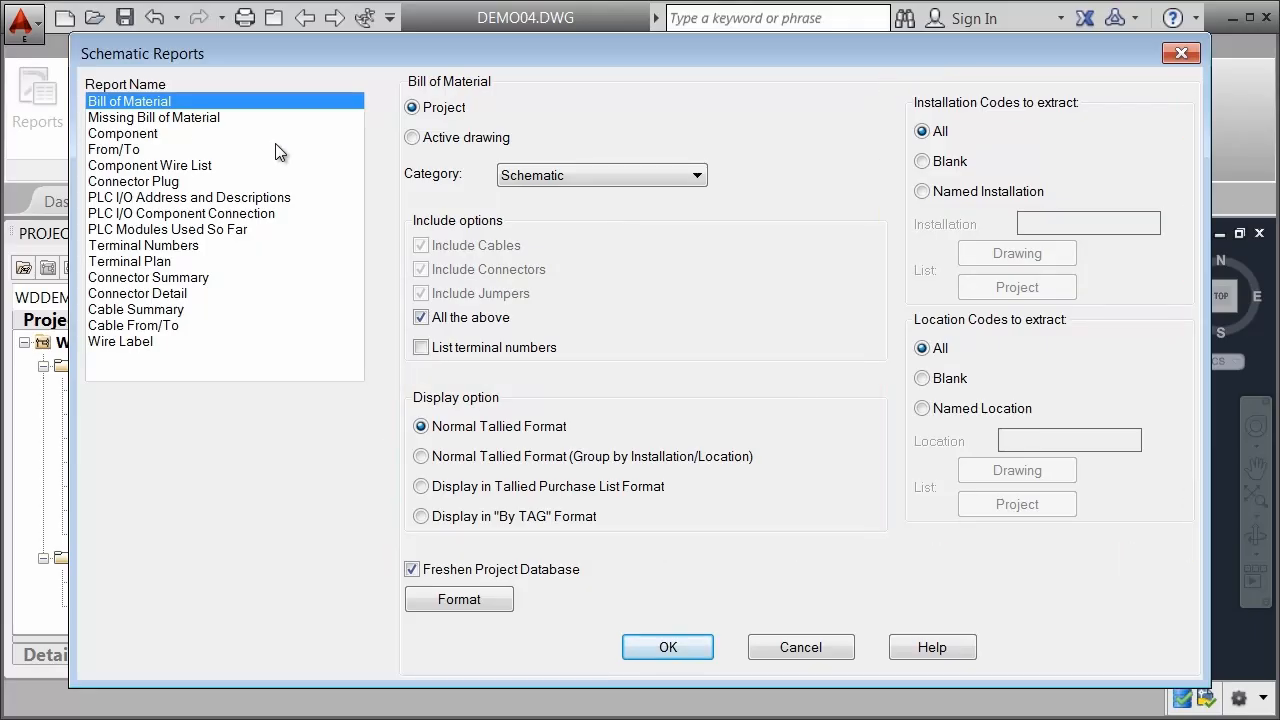
click(412, 137)
click(667, 647)
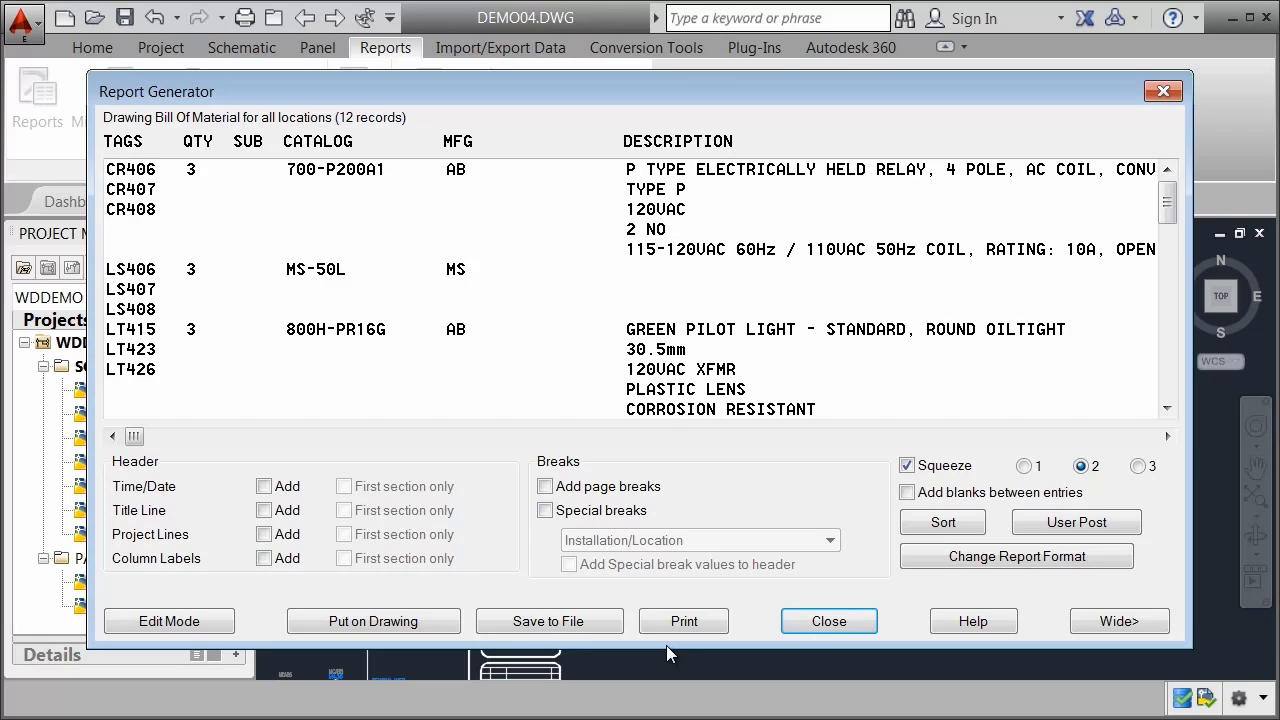
- Change the report format by adding the SH field, moving it above TAGS and renaming its column SHEET
click(1017, 556)
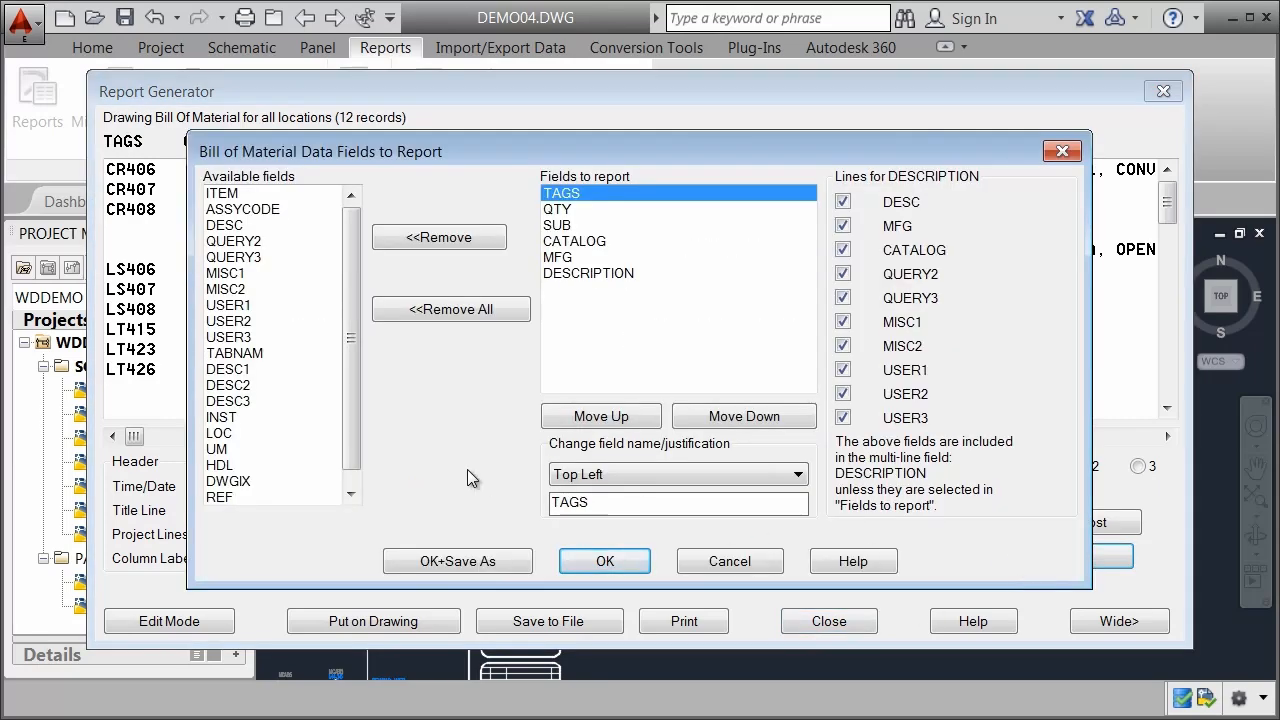
click(350, 493)
double_click(223, 496)
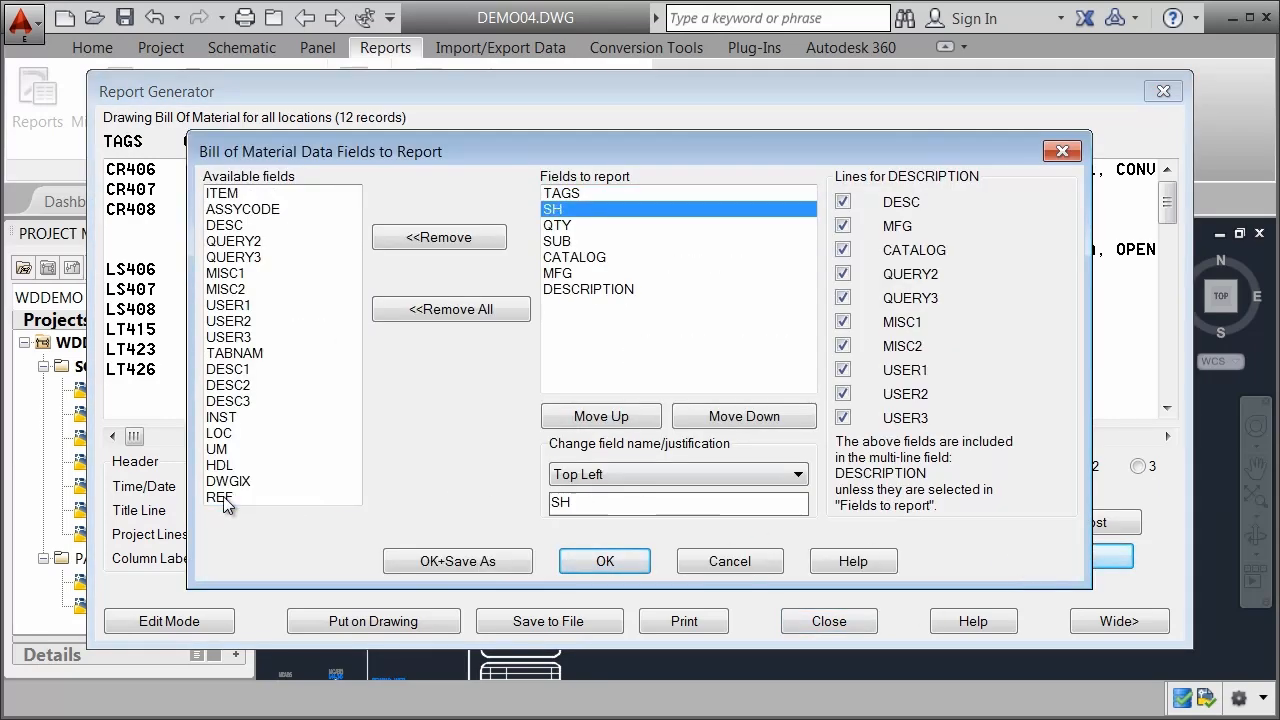
click(628, 420)
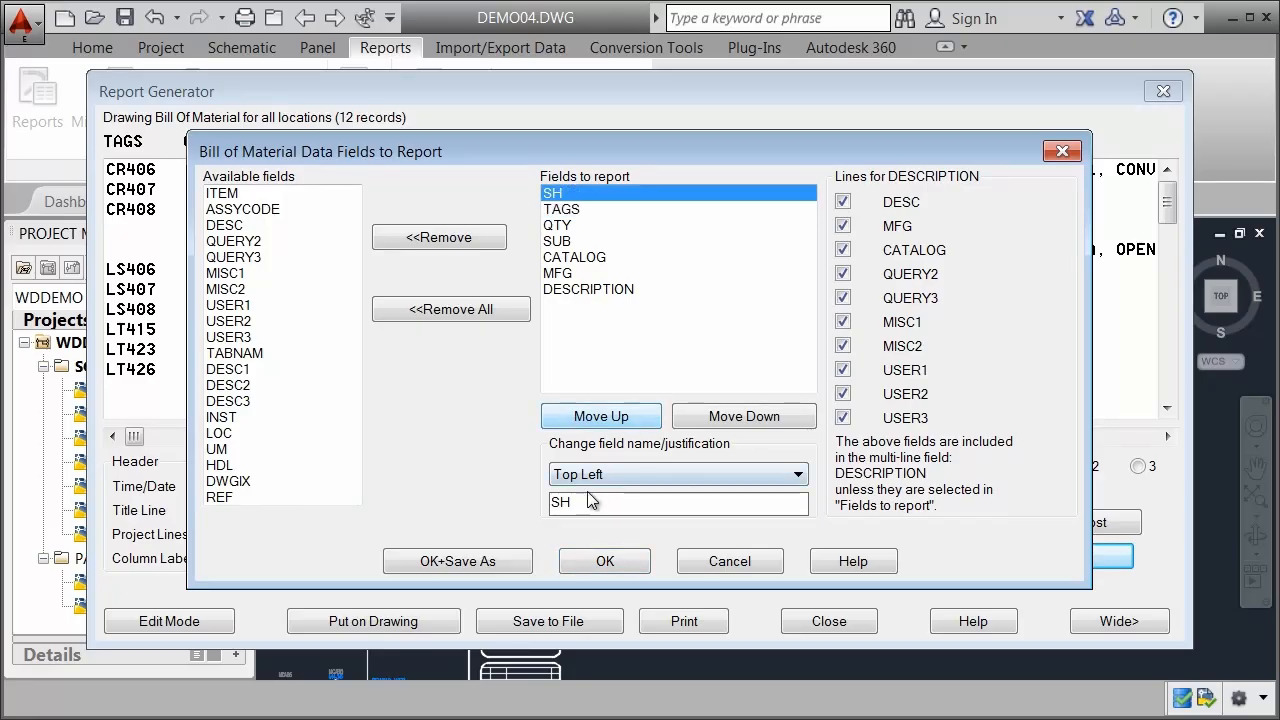
click(590, 502)
text(EET)
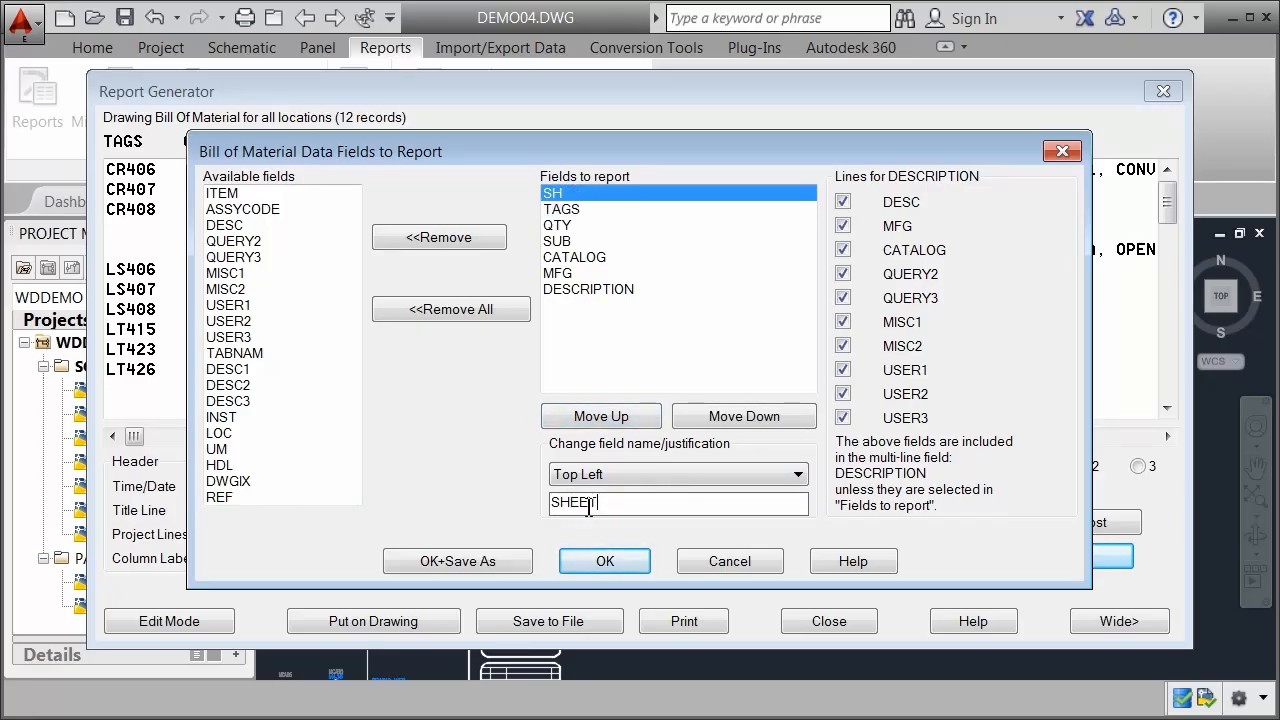
click(583, 561)
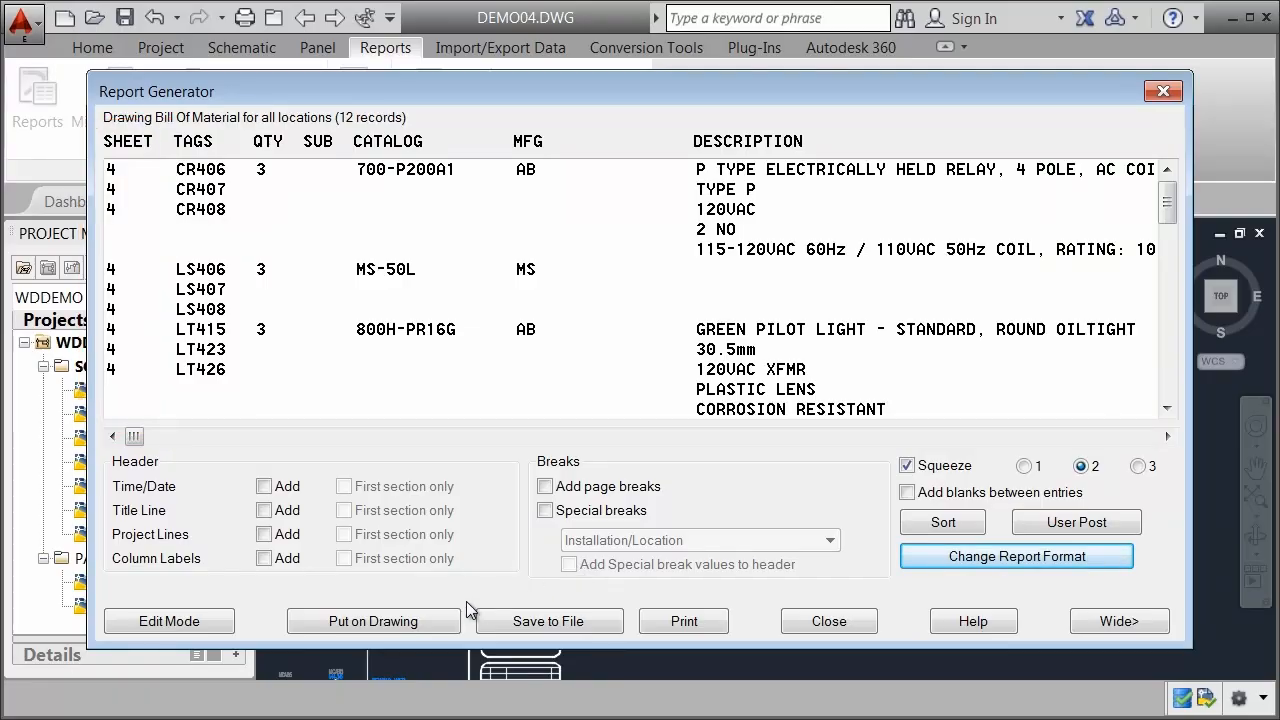
- Insert the schematic bill of material as a new table with the Reports style and title line, beside the DEMO04 title block
click(393, 617)
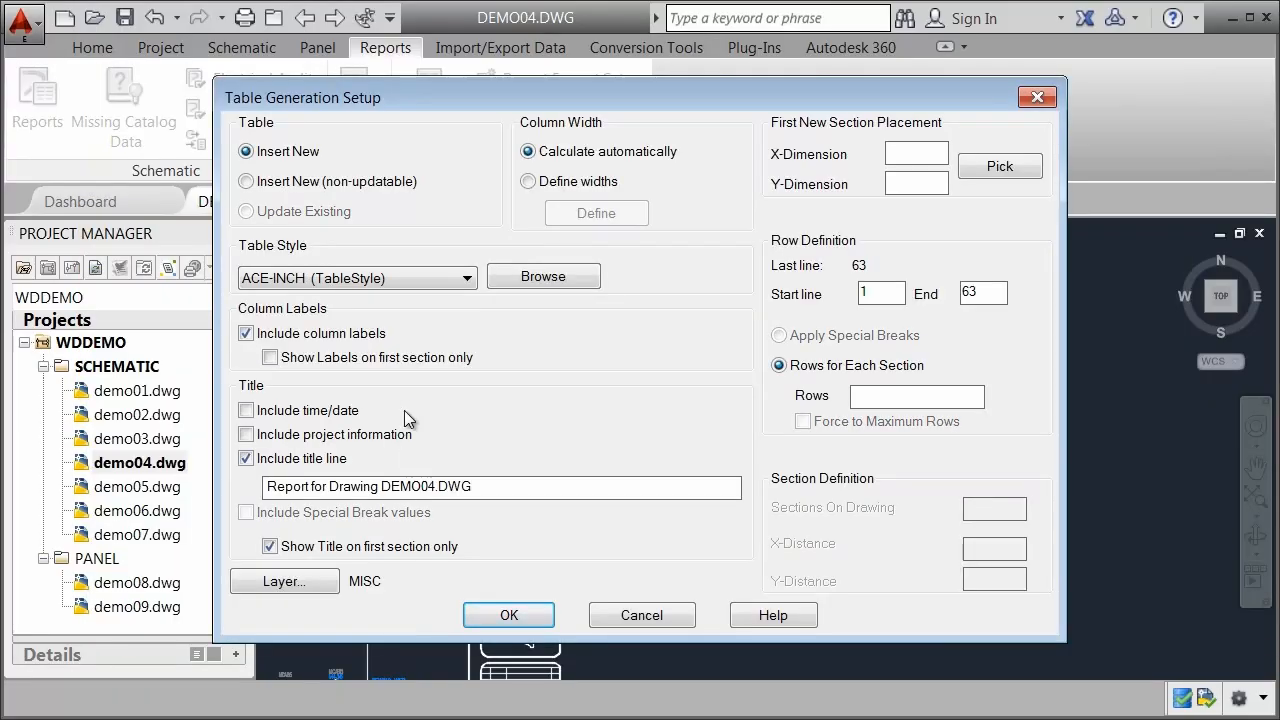
click(393, 281)
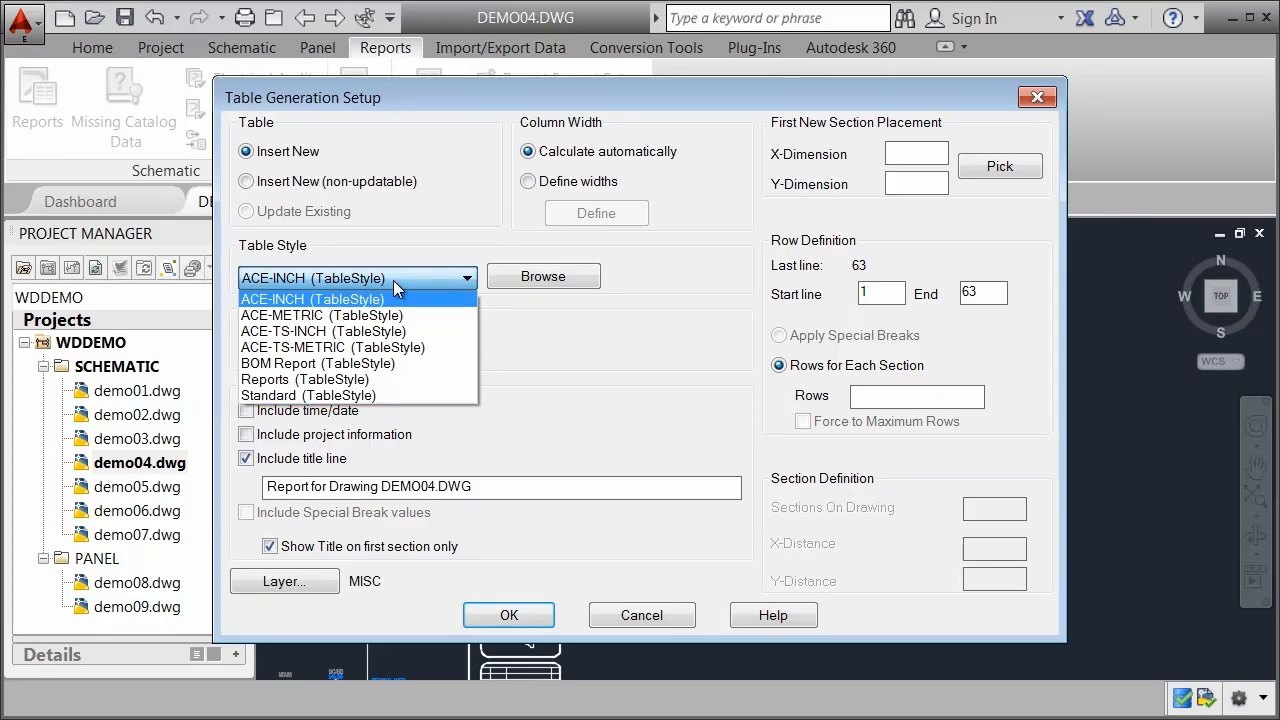
click(333, 384)
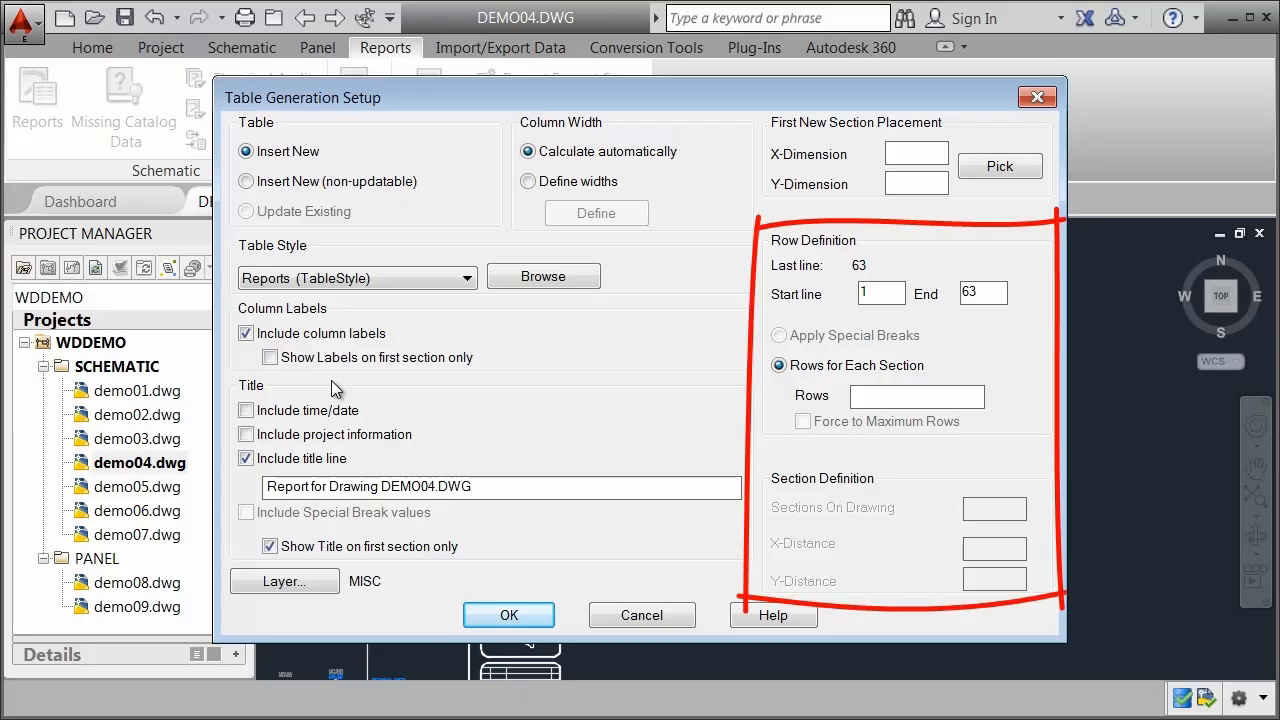
click(507, 610)
click(586, 241)
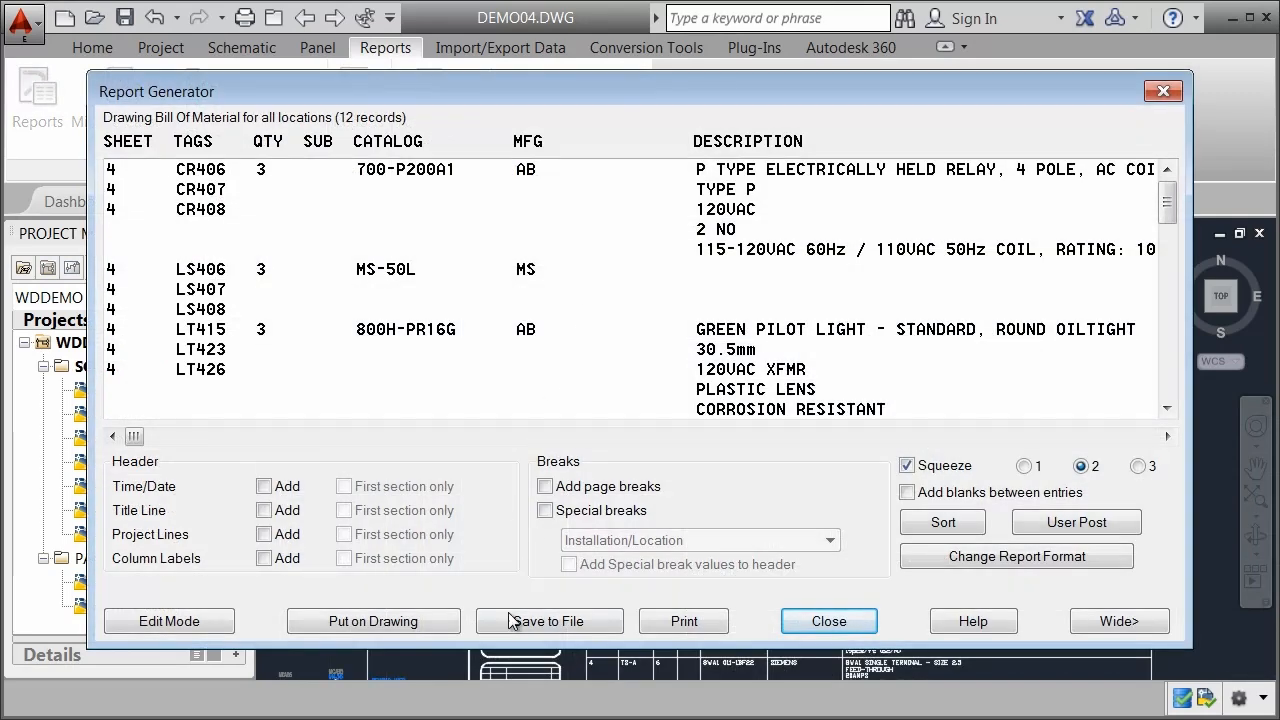
- Save the bill of material report as ASCII output to BOM.REP in My Documents
click(512, 620)
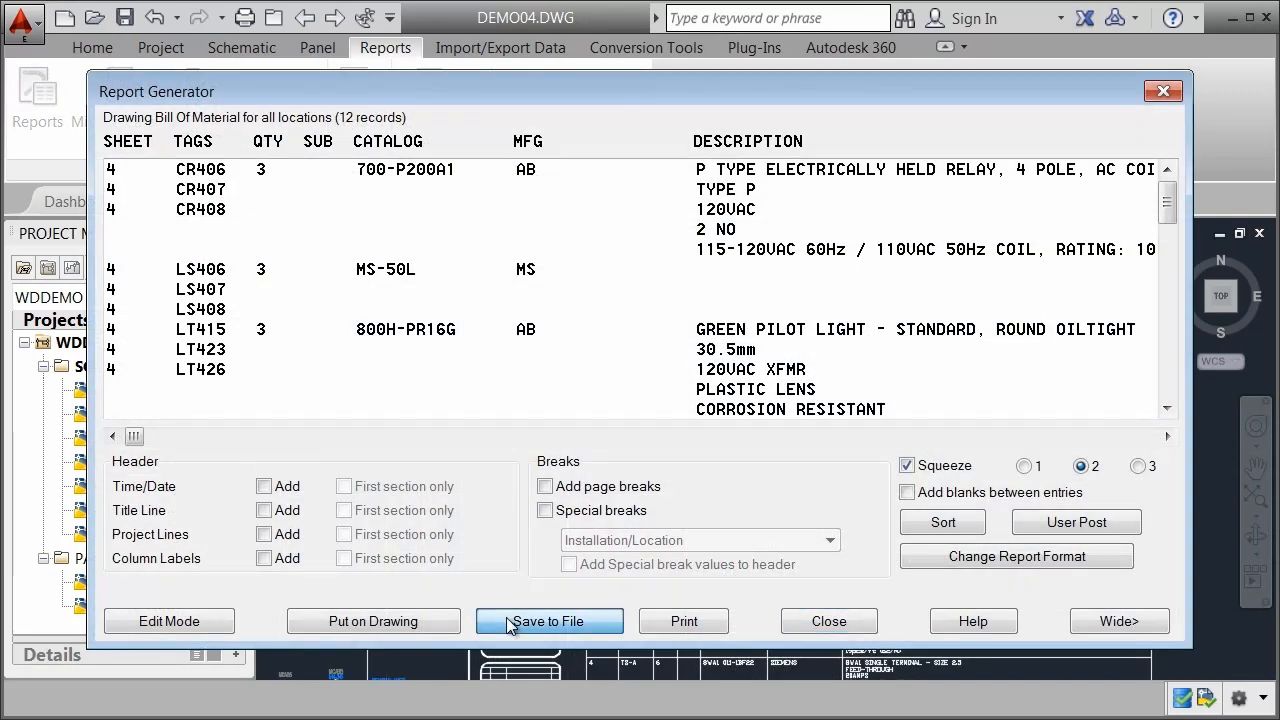
click(405, 268)
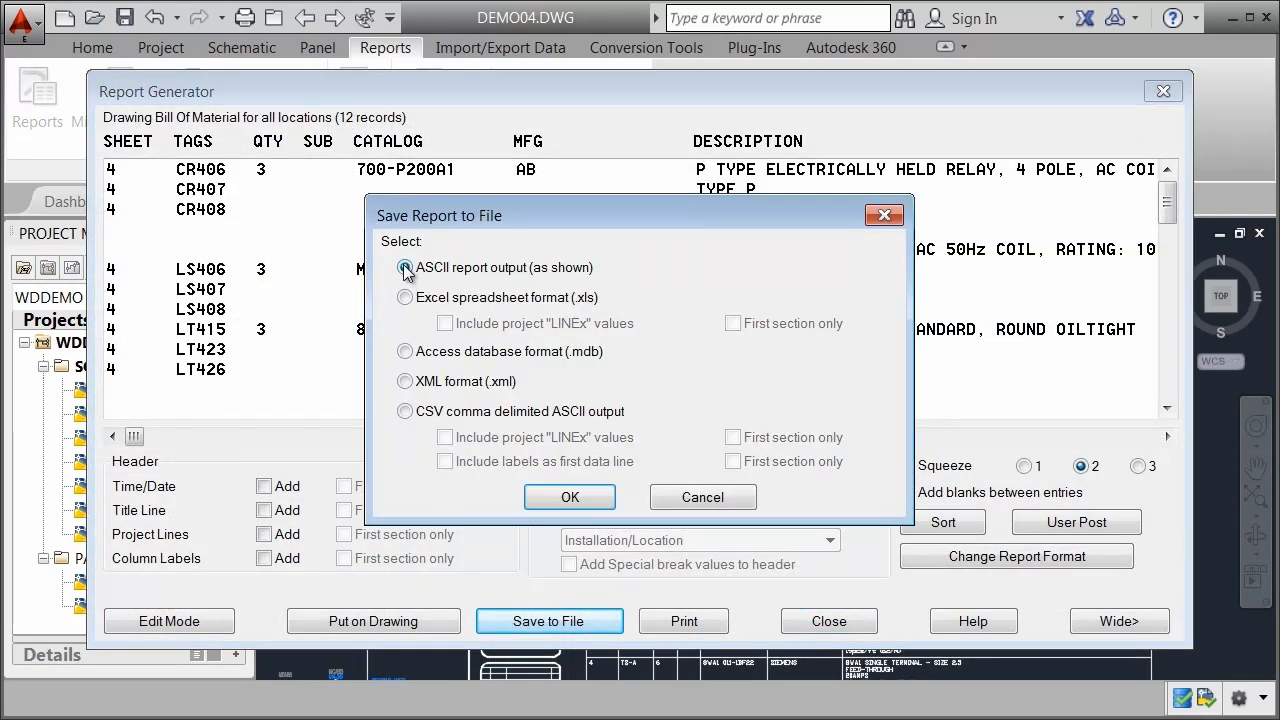
click(543, 498)
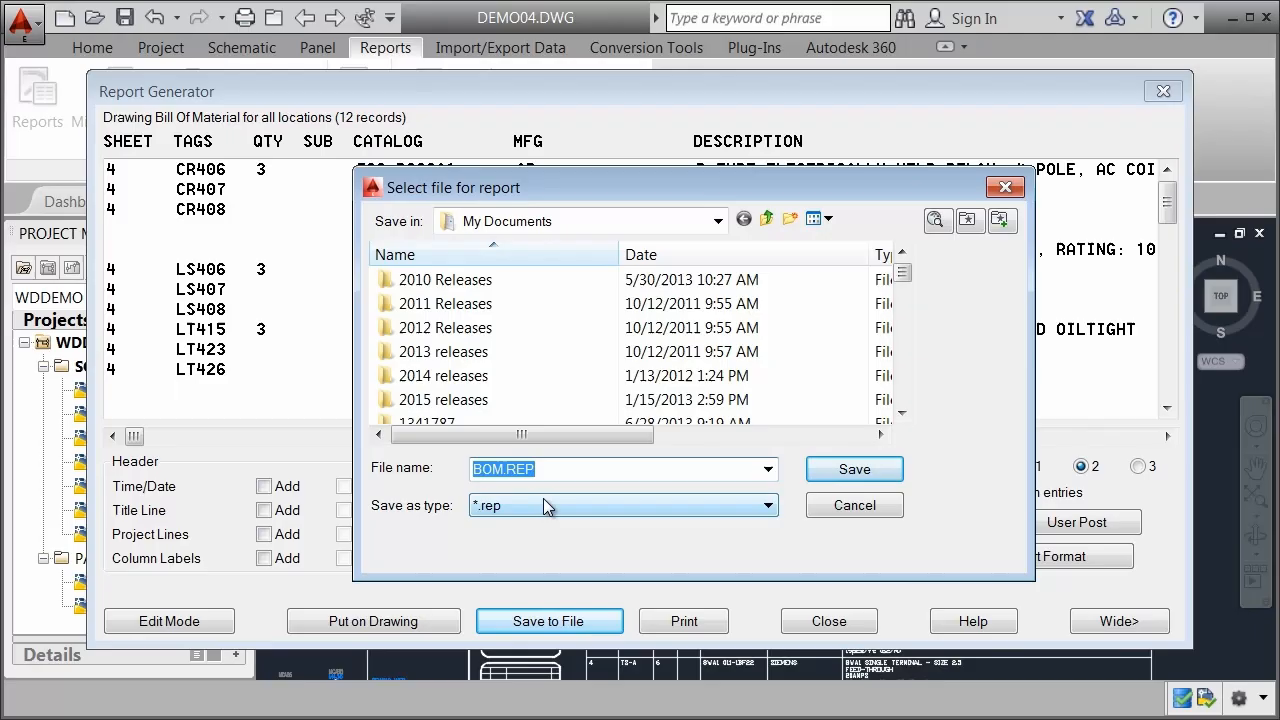
click(868, 470)
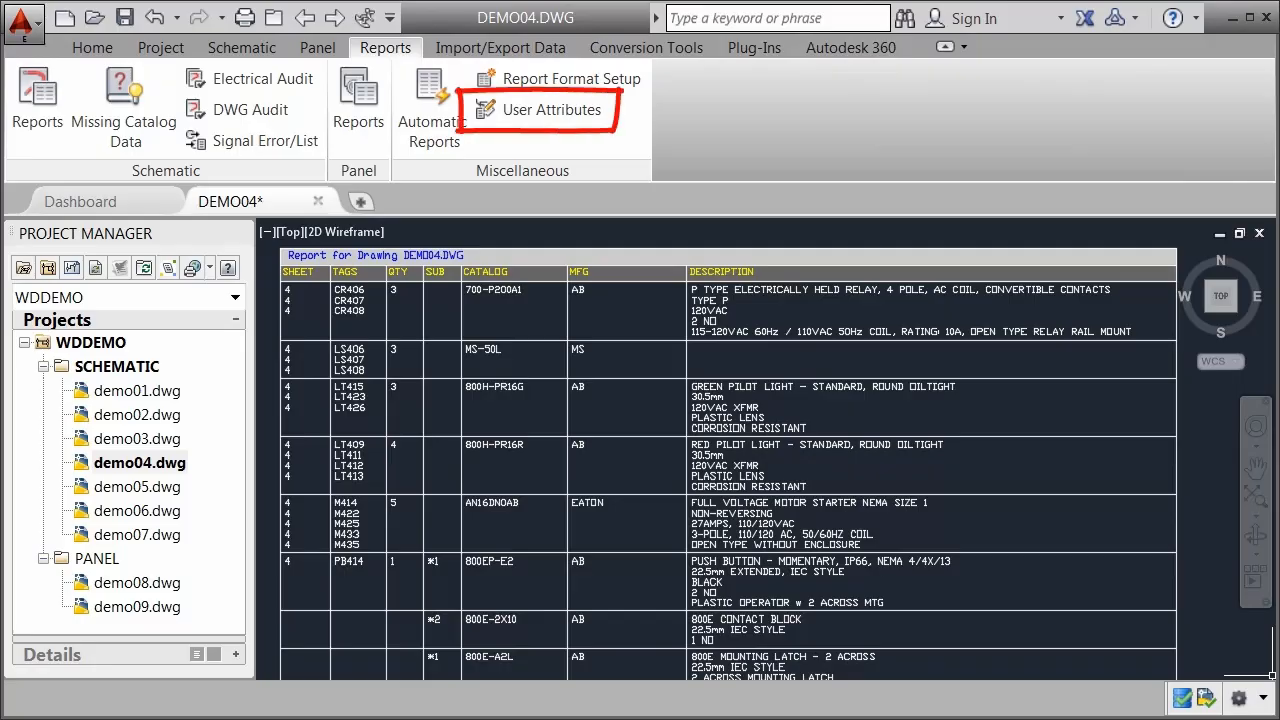
- Define a user attribute list with the attribute tag WD_WEBLINK and save it as wddemo.wda in the Demo project folder
click(575, 107)
text(WD_WEBLINK)
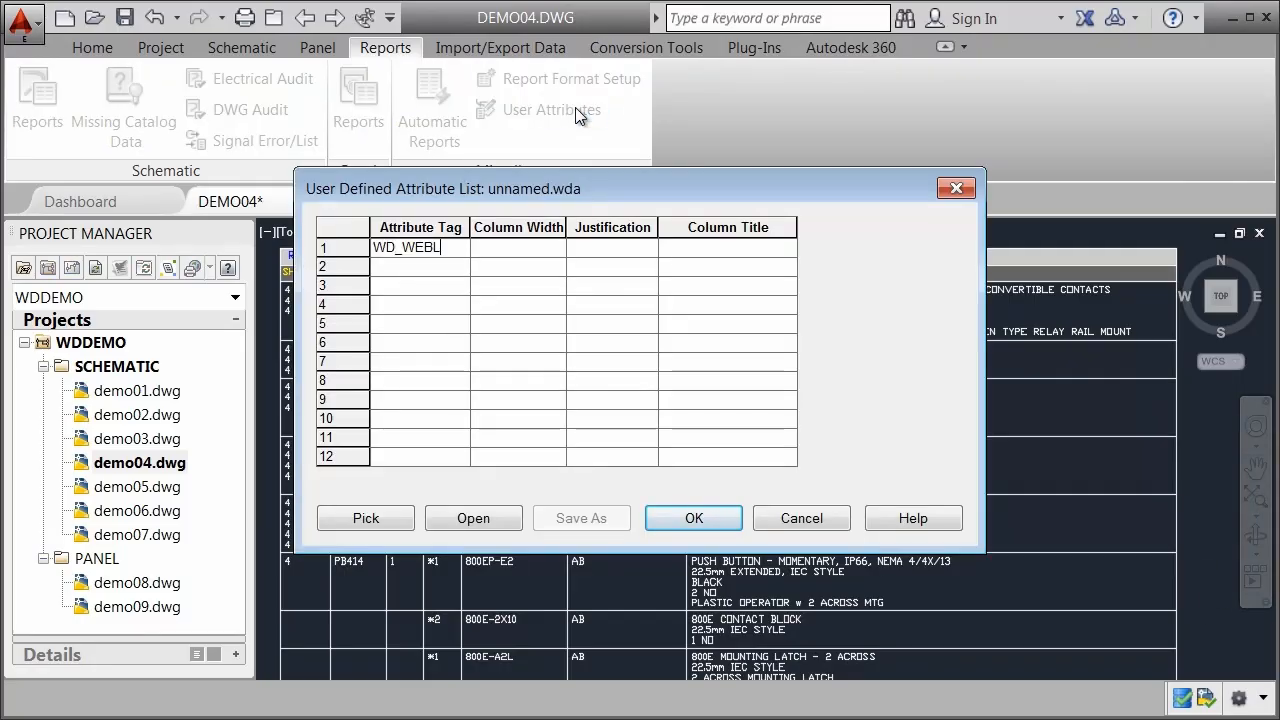
click(670, 519)
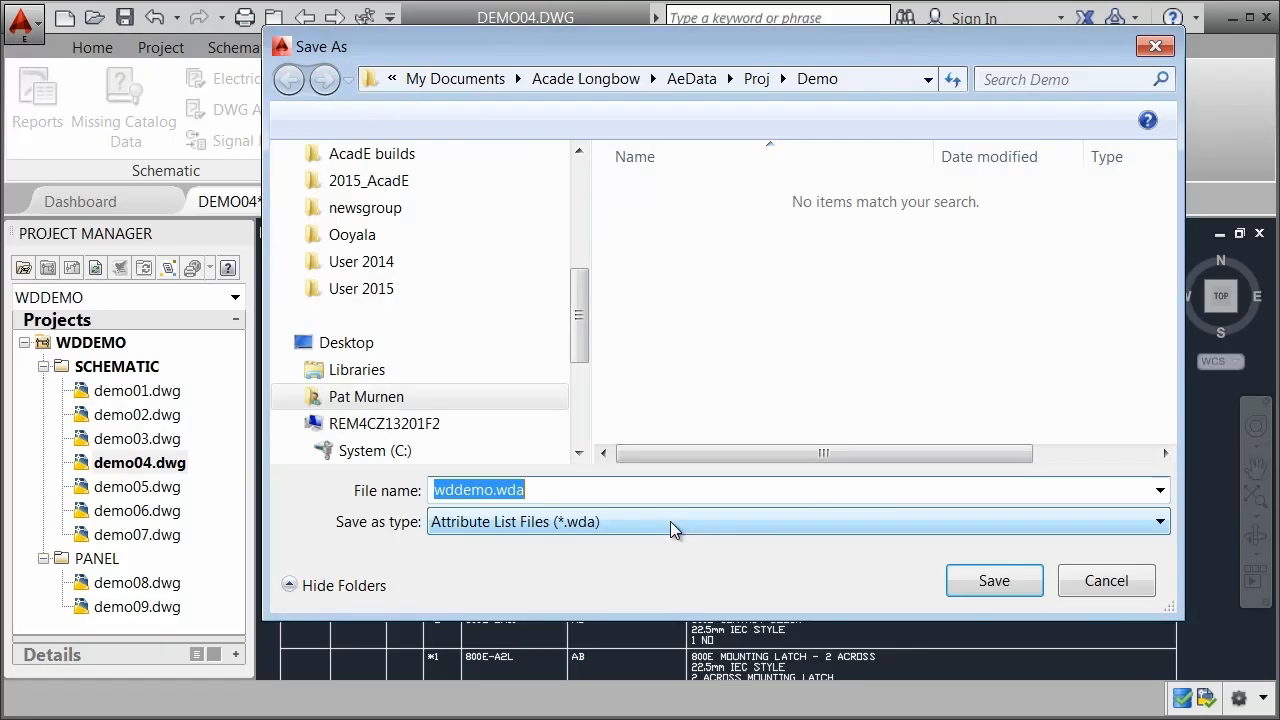
click(950, 577)
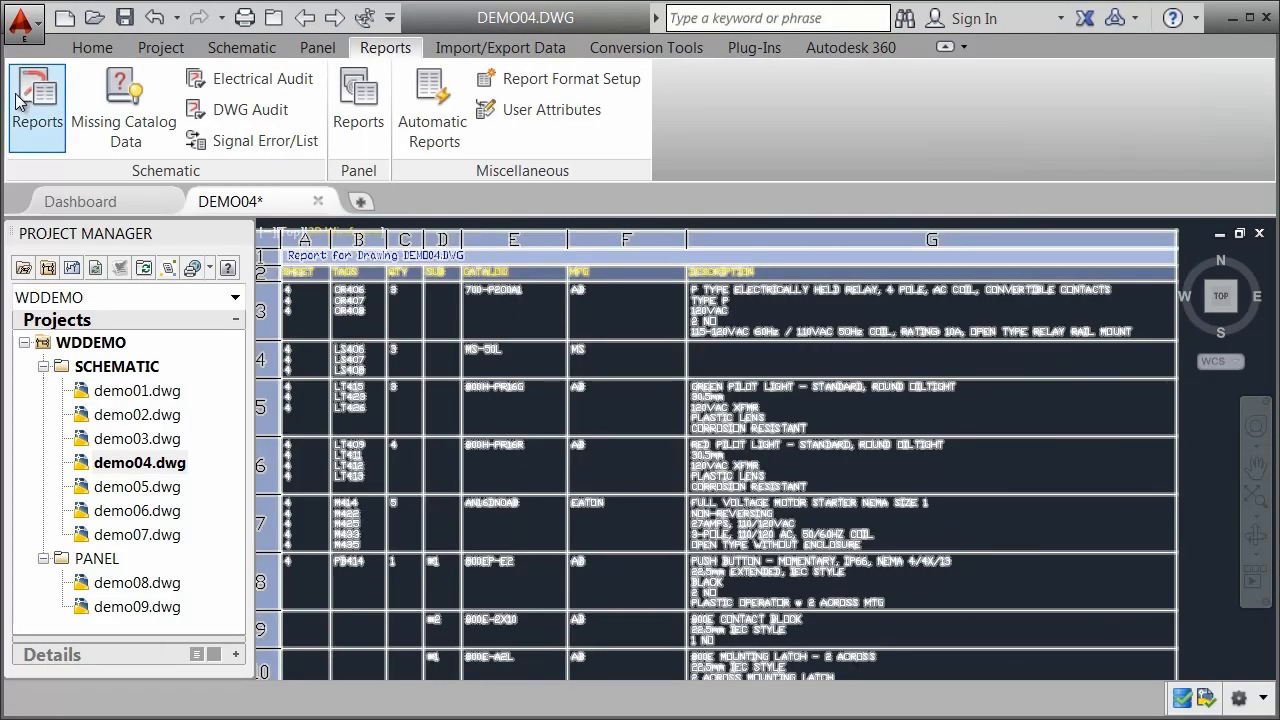
- Generate the schematic Bill of Material report for the active drawing in Normal Tallied Format
click(37, 105)
click(431, 140)
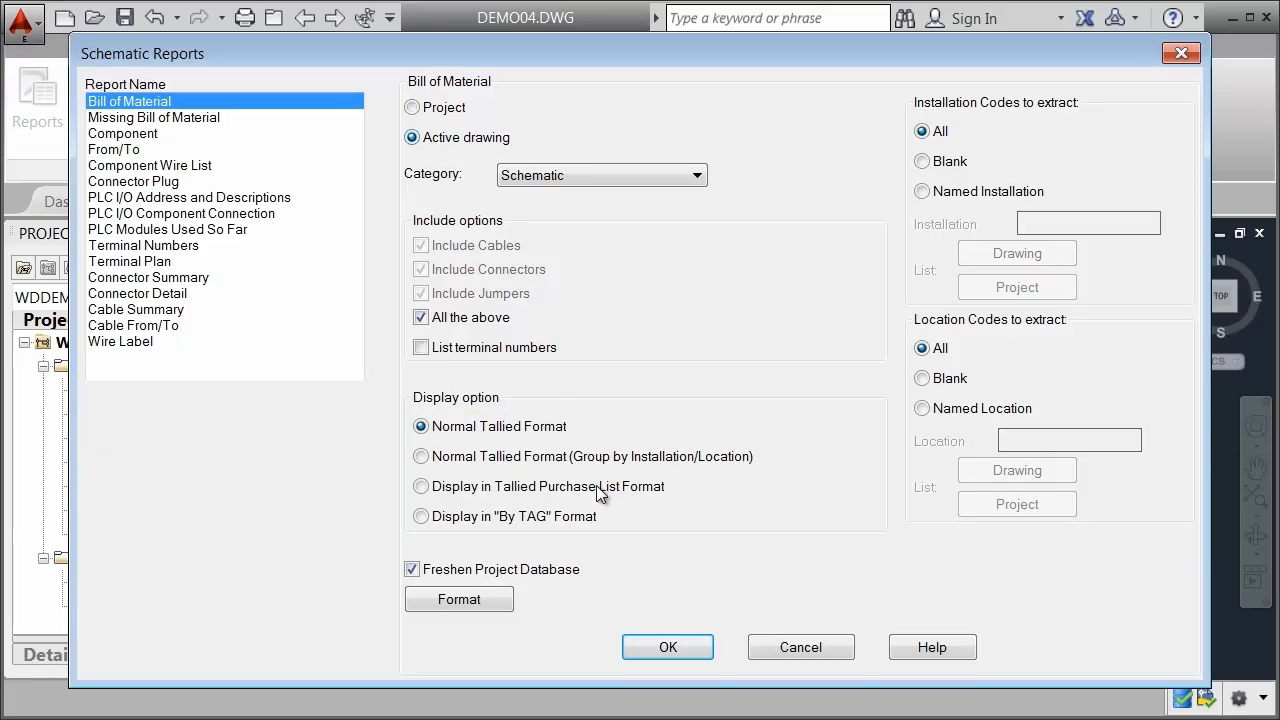
click(674, 646)
- Add the WD_WEBLINK field after SHEET in the bill of material report format, apply it and close the report
click(946, 558)
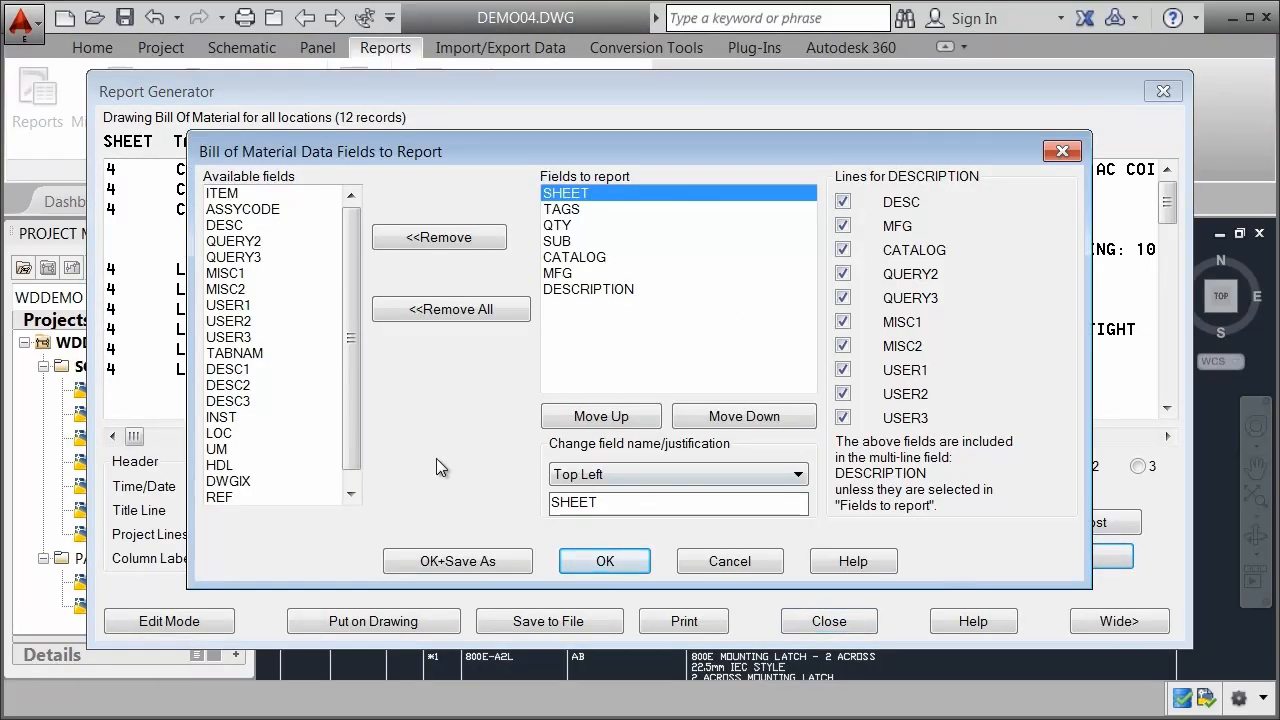
click(351, 492)
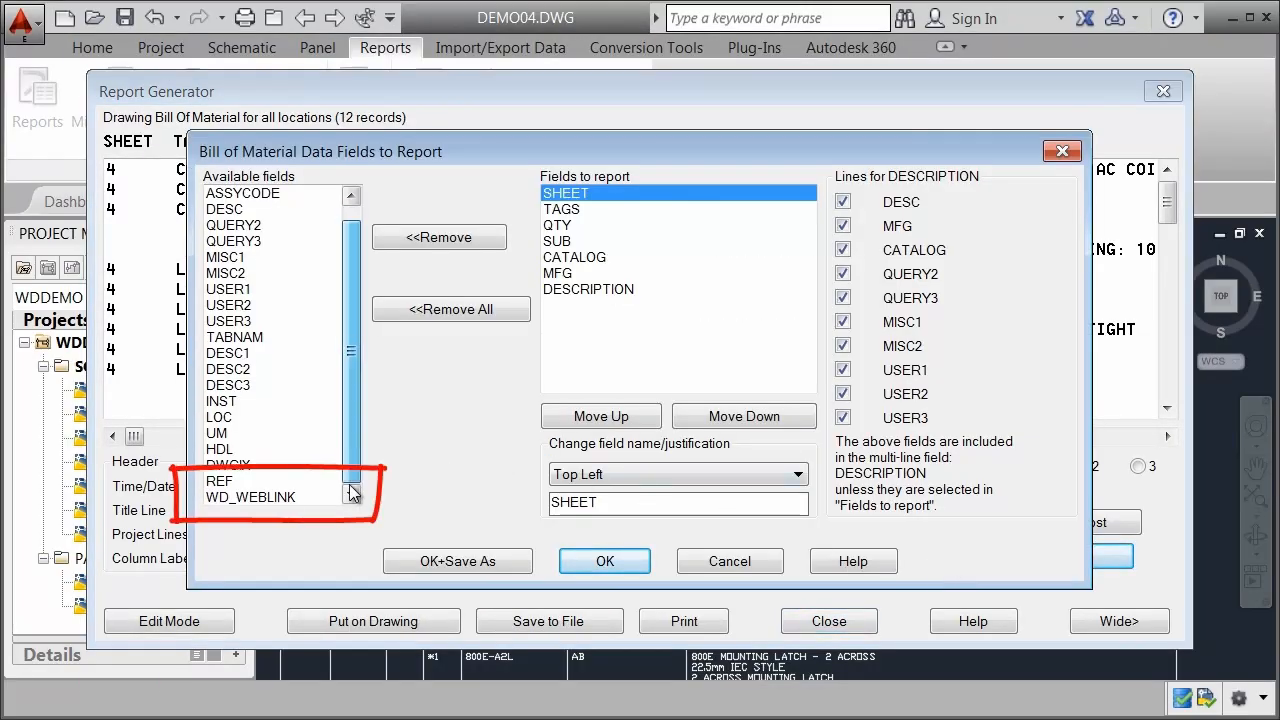
click(297, 493)
double_click(279, 496)
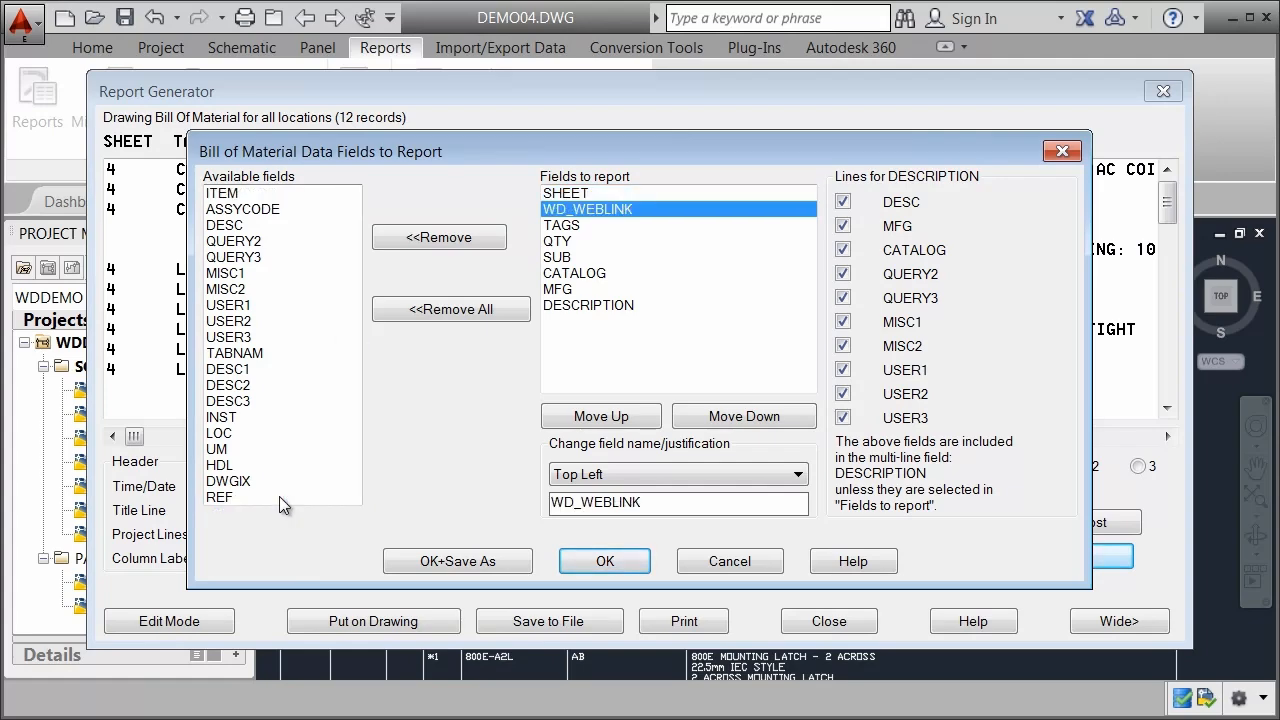
click(606, 562)
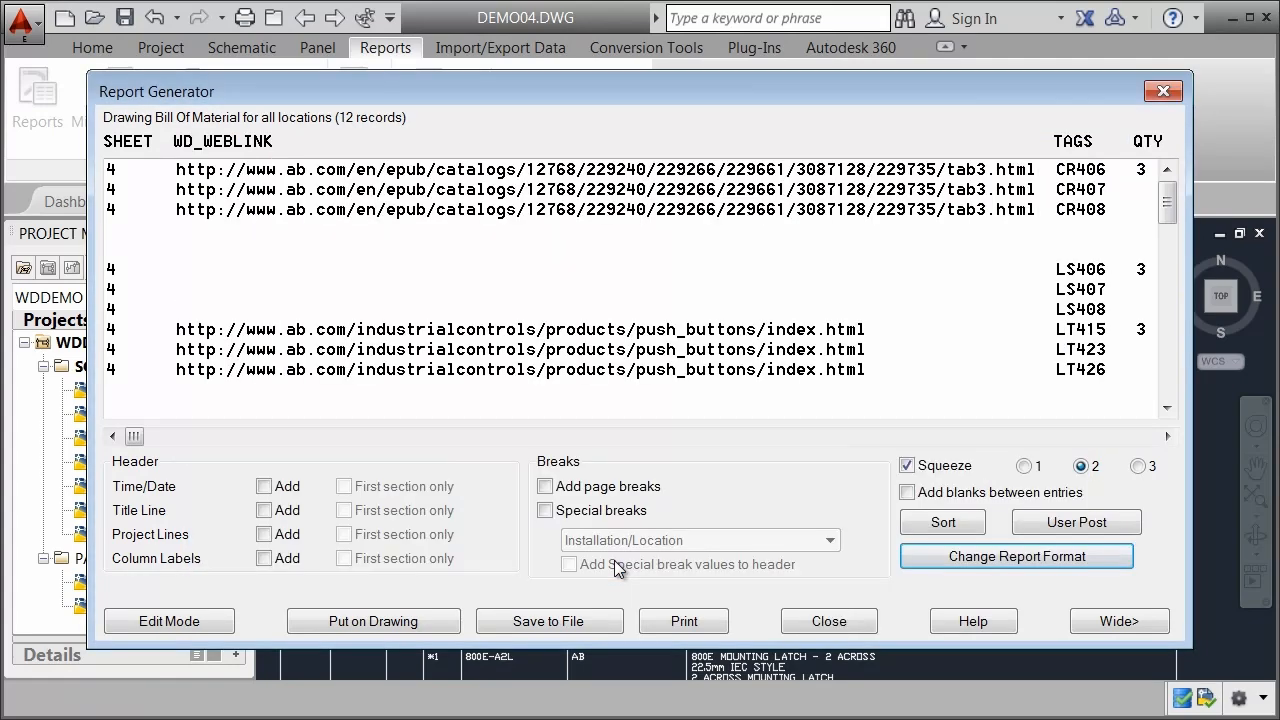
click(832, 619)
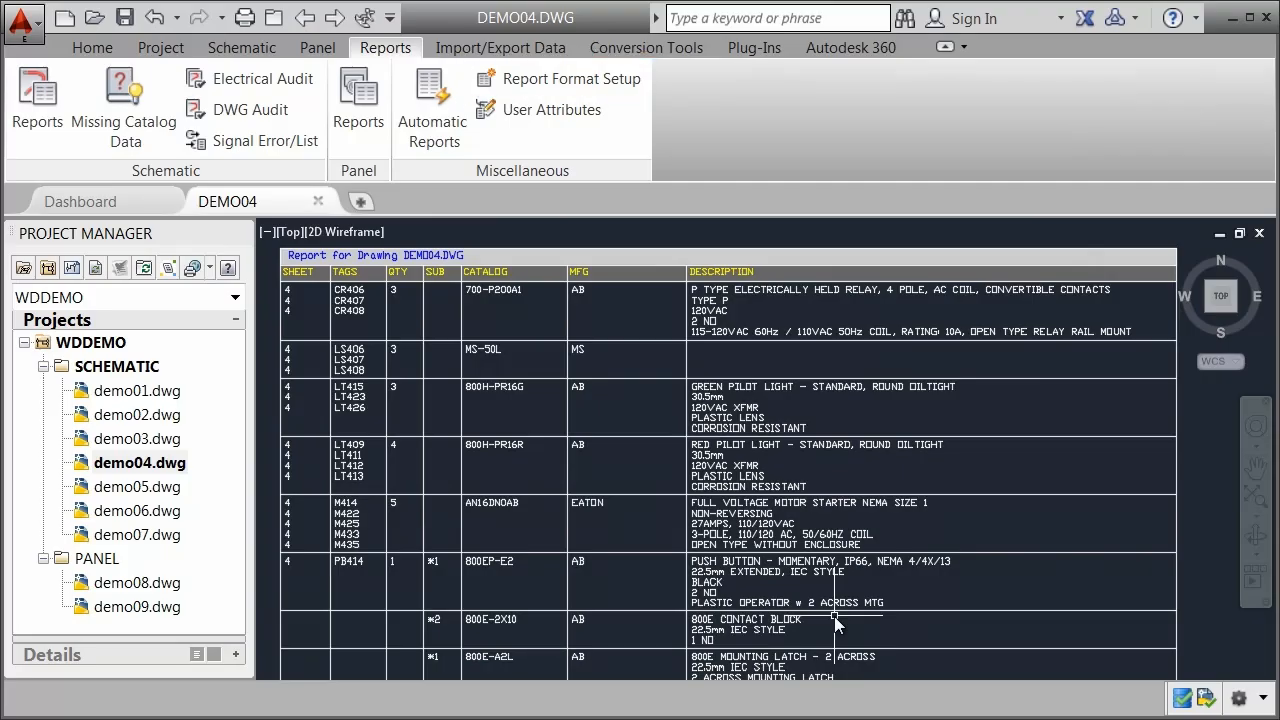
- Set up a format file for the schematic Component report and save it as comp2.set
click(552, 79)
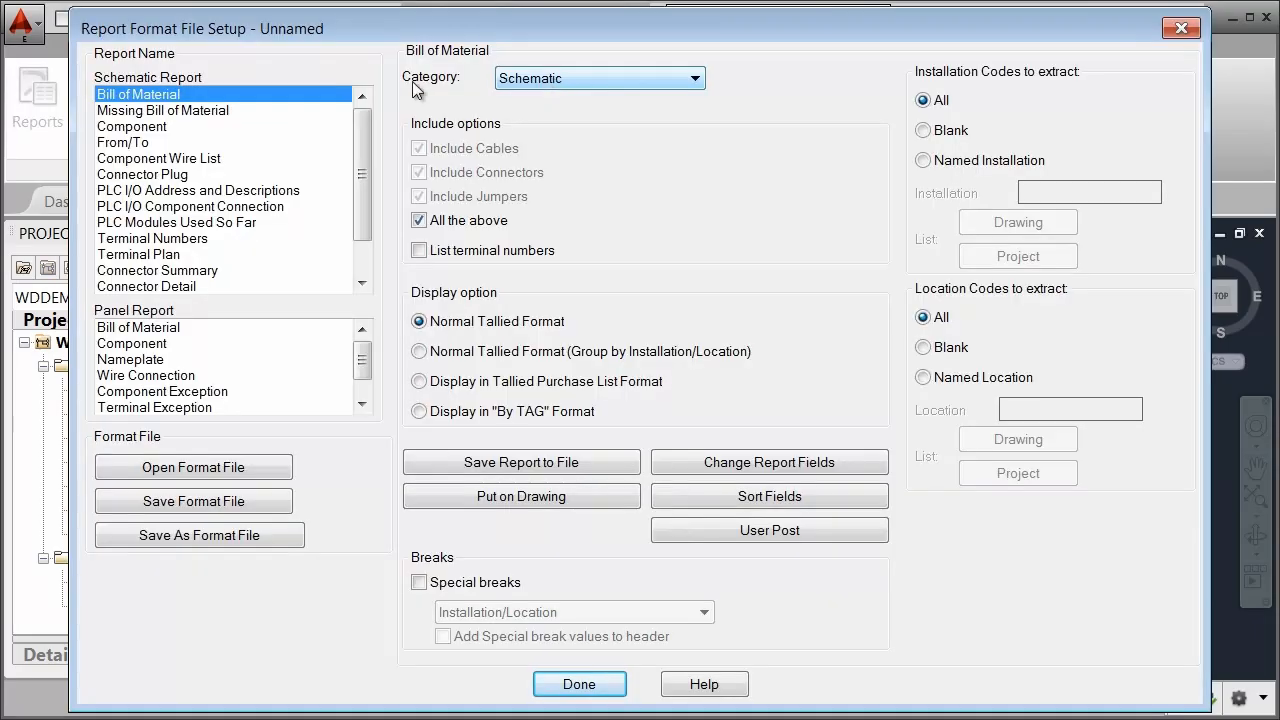
click(149, 130)
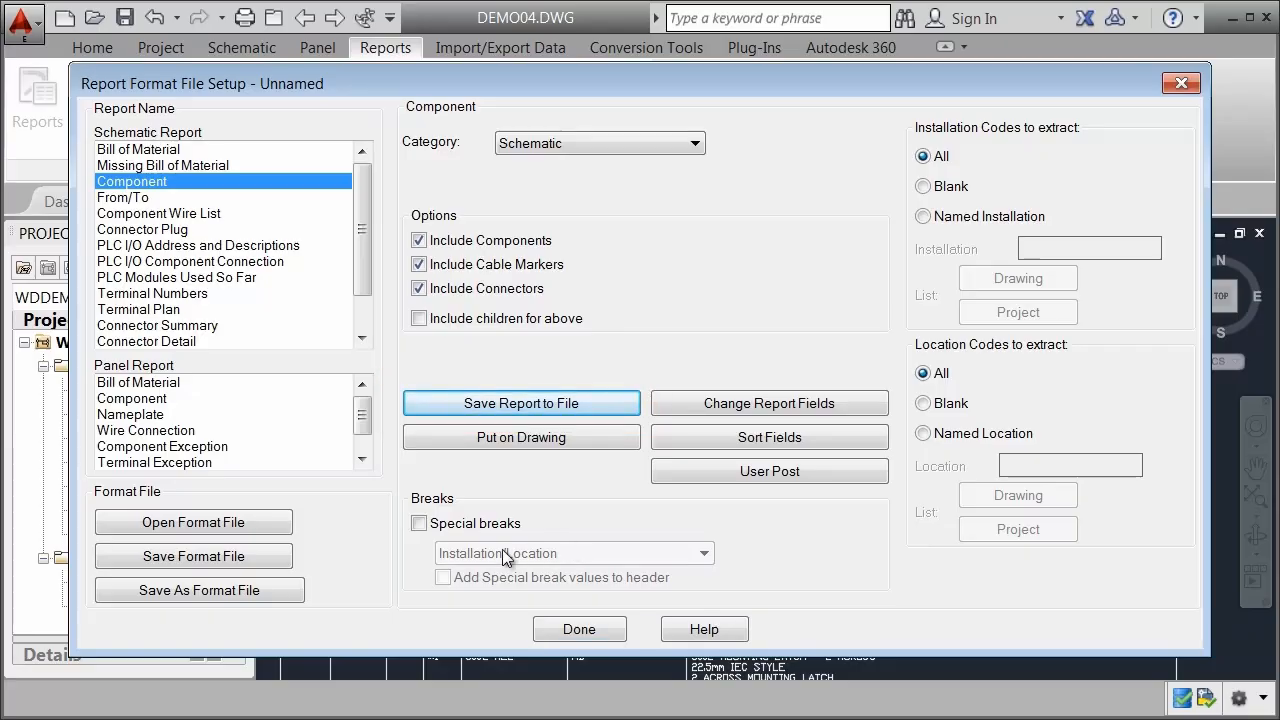
click(243, 557)
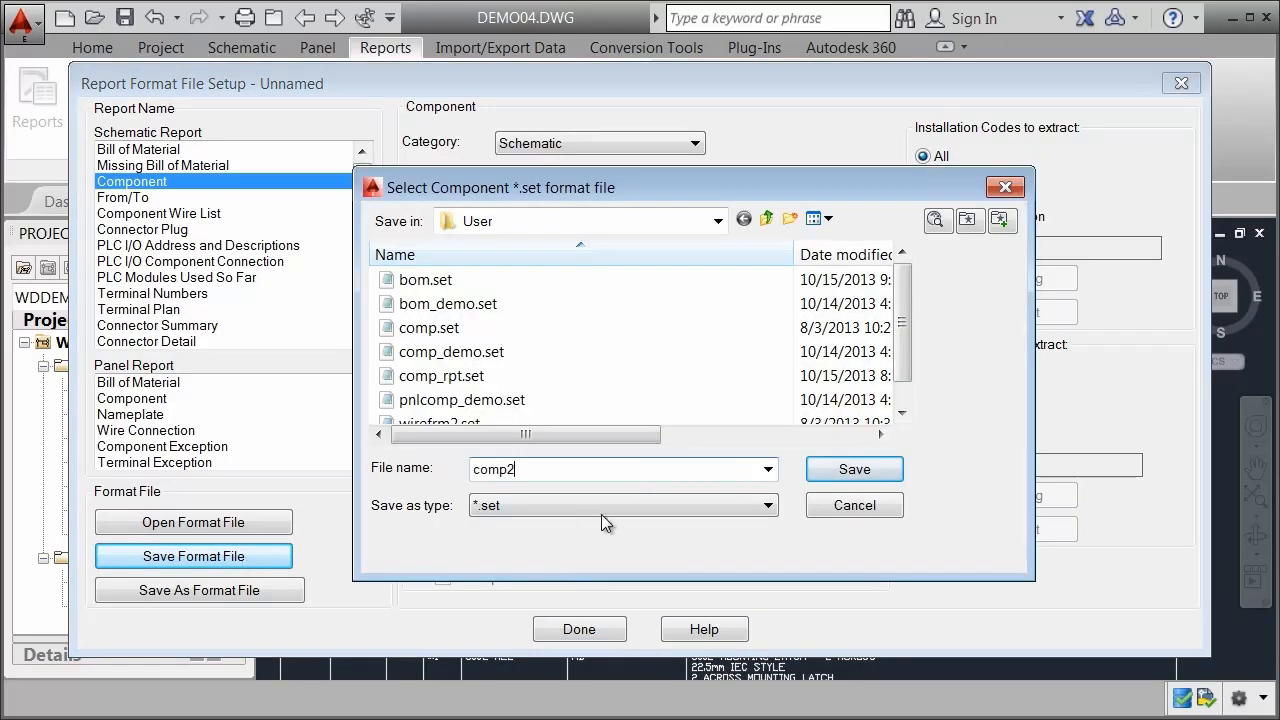
click(840, 470)
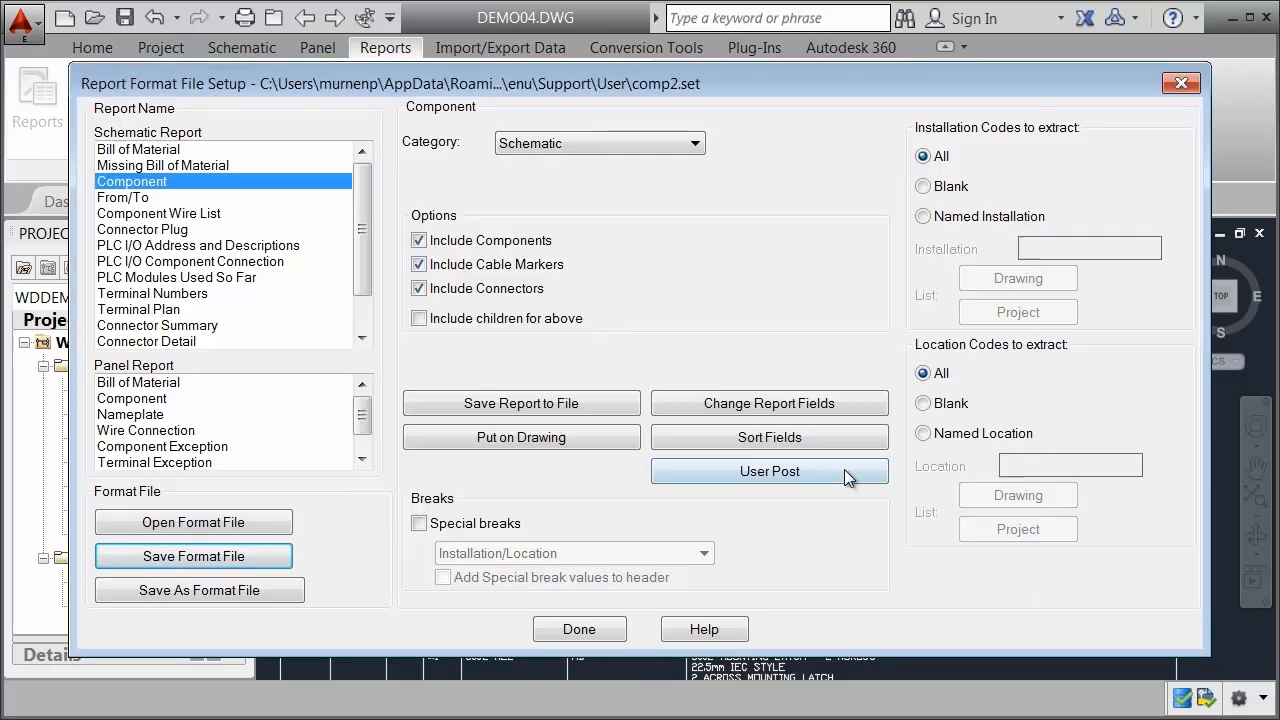
click(579, 629)
click(38, 100)
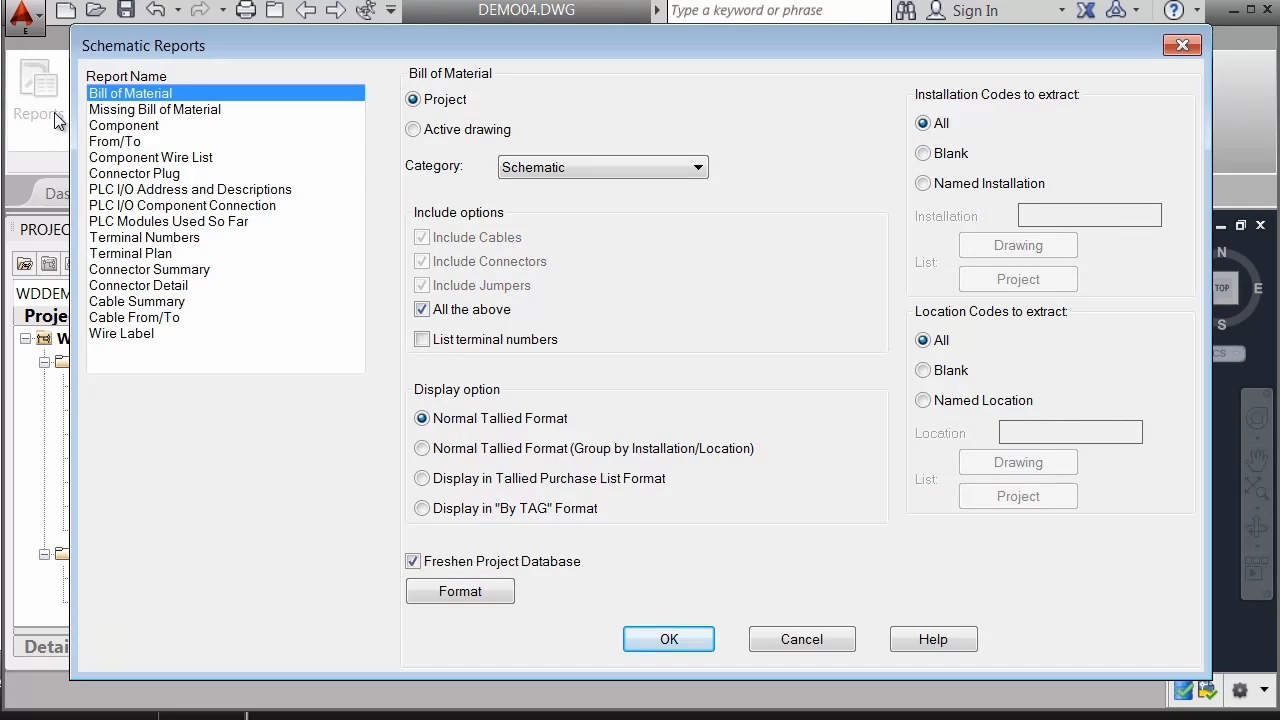
click(800, 641)
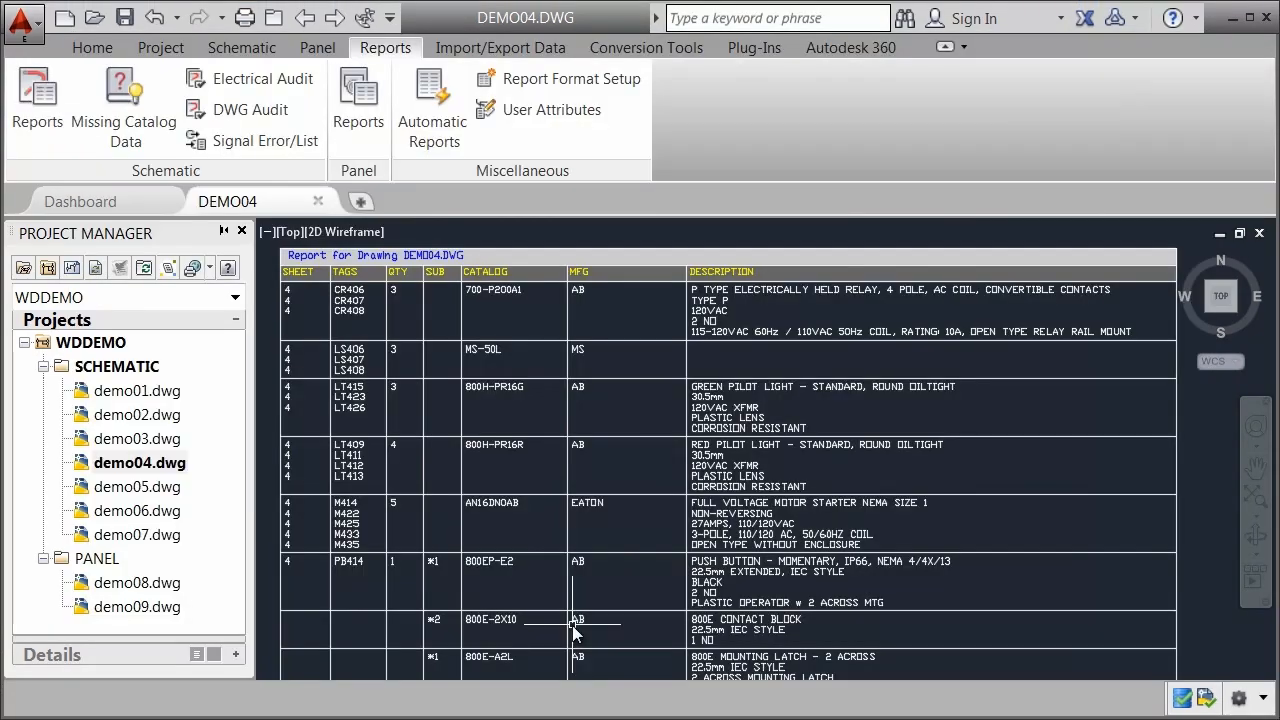
- Run automatic reports for Component with comp_demo.set, Panel Component with pnlcomp_demo.set and Bill of Material with bom_demo.set
click(436, 102)
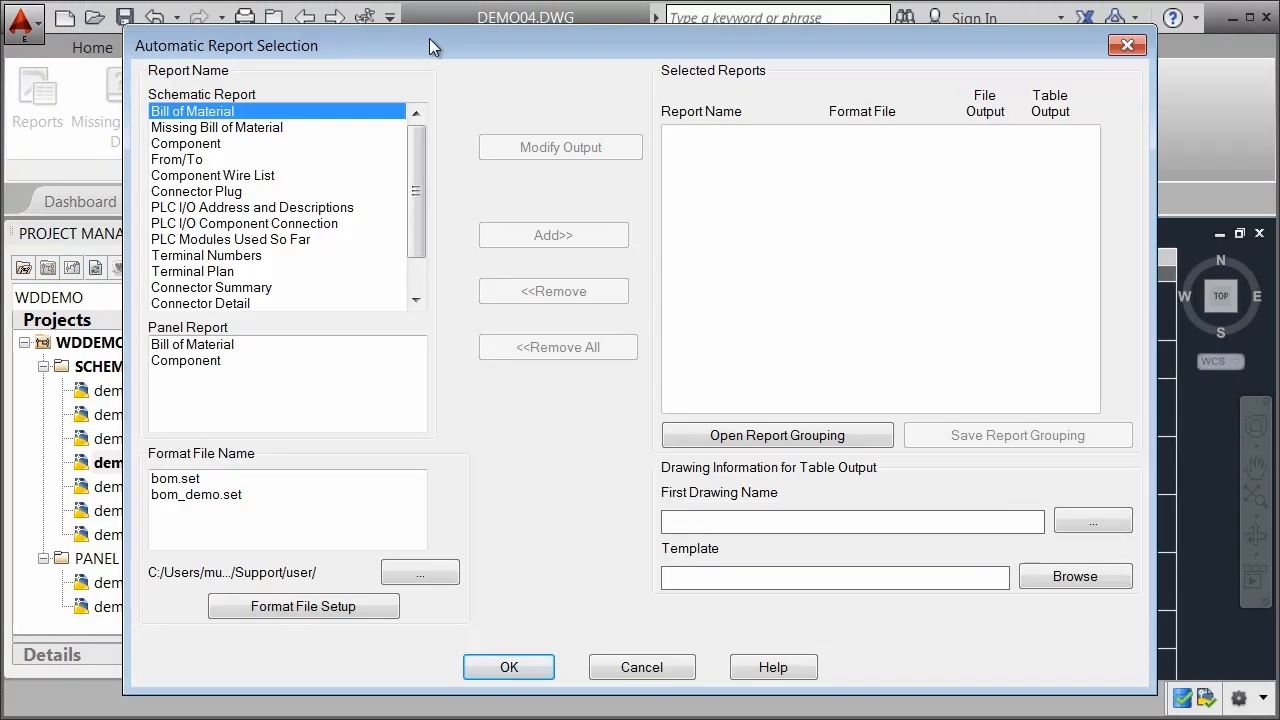
click(205, 145)
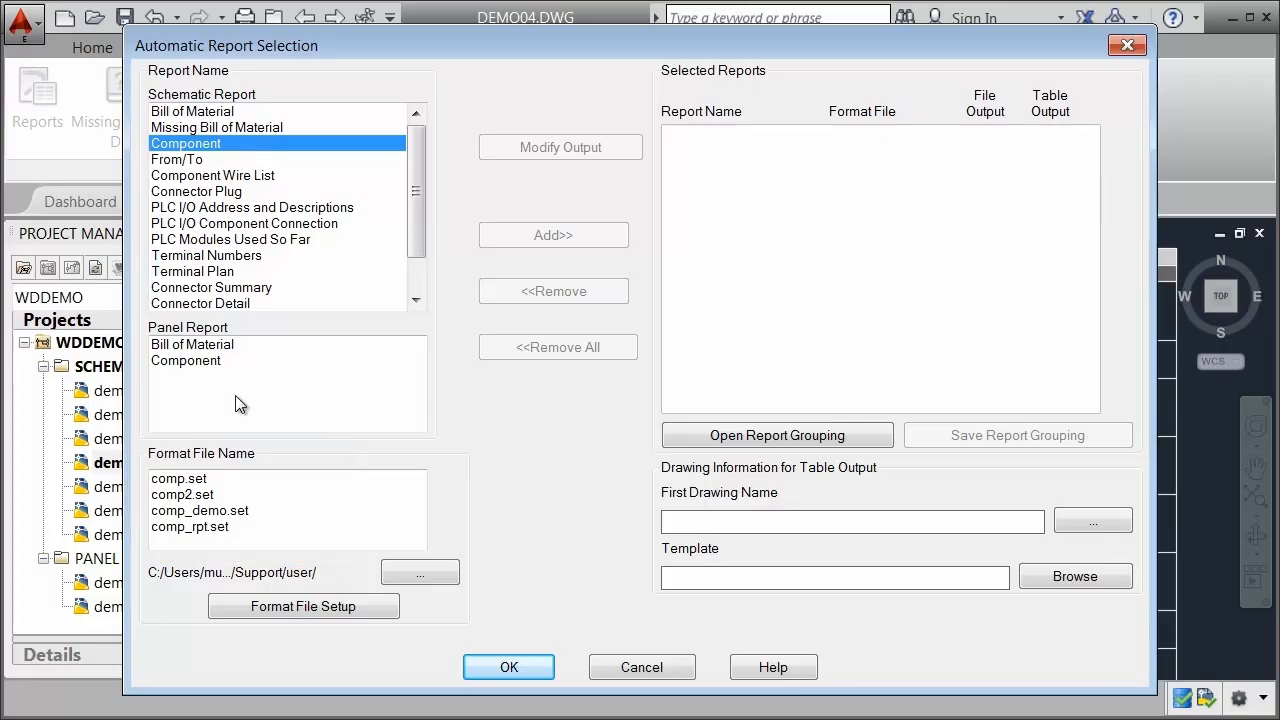
click(232, 511)
click(555, 236)
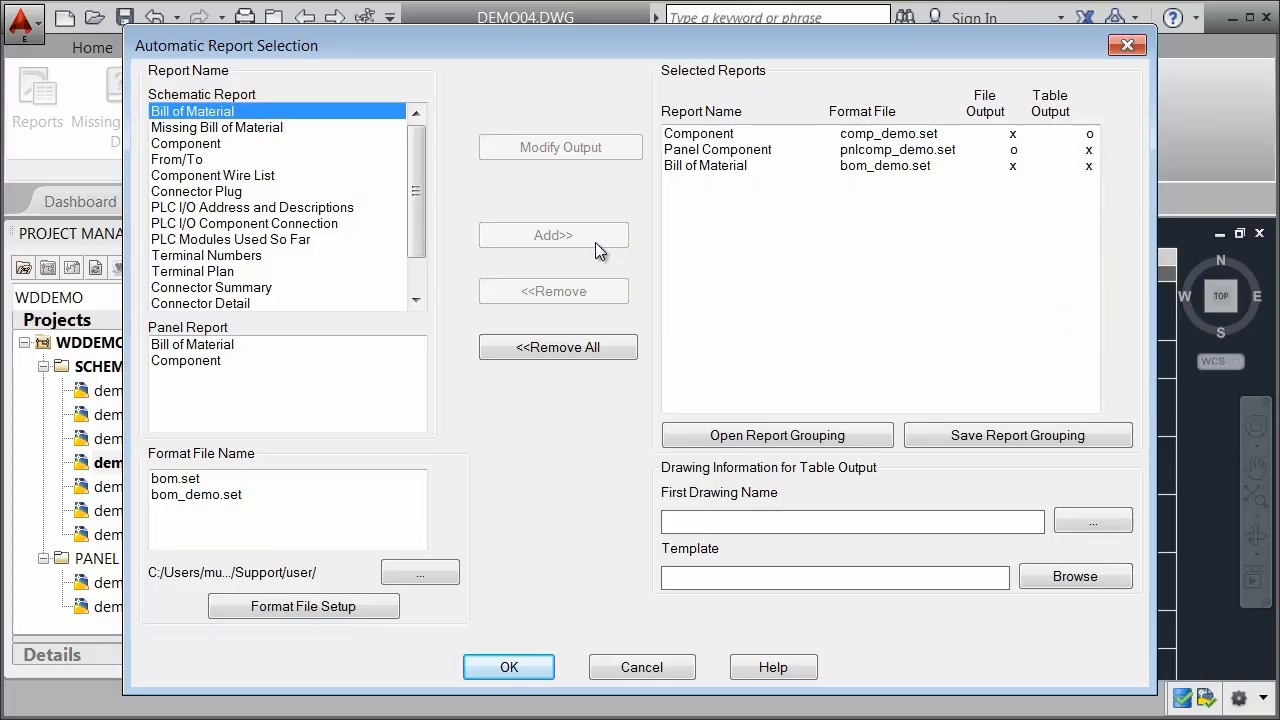
click(510, 668)
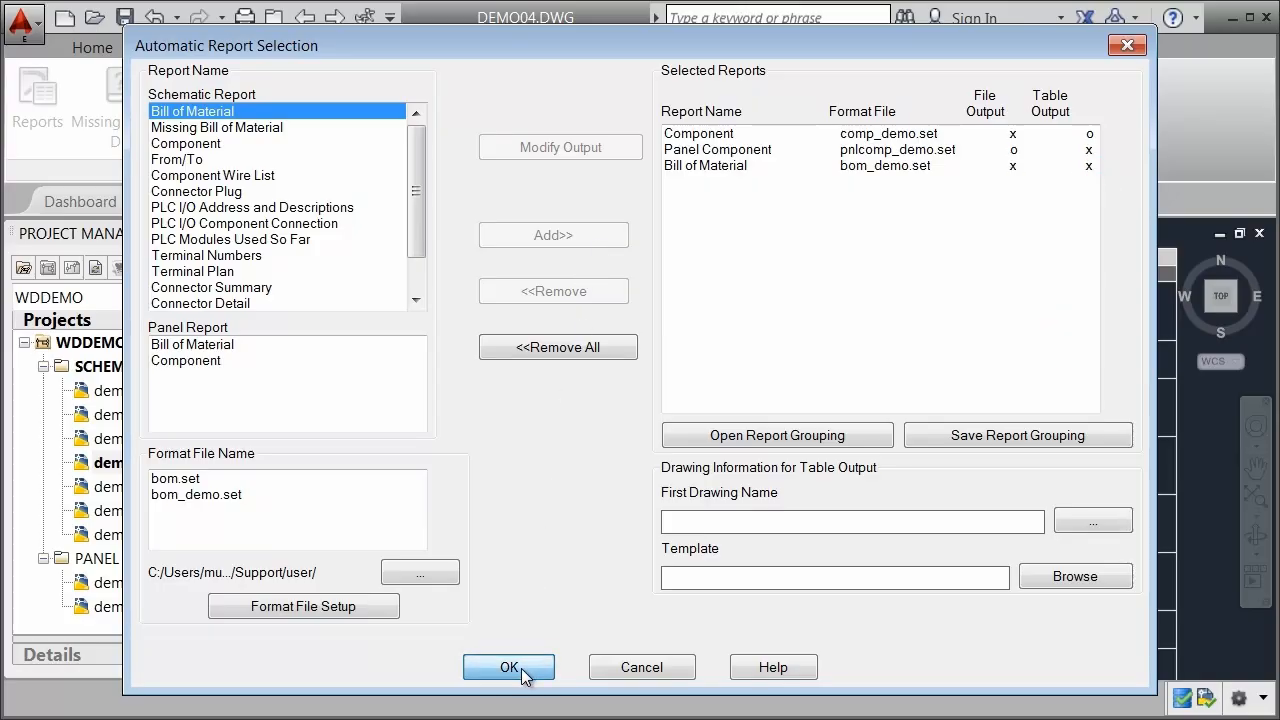